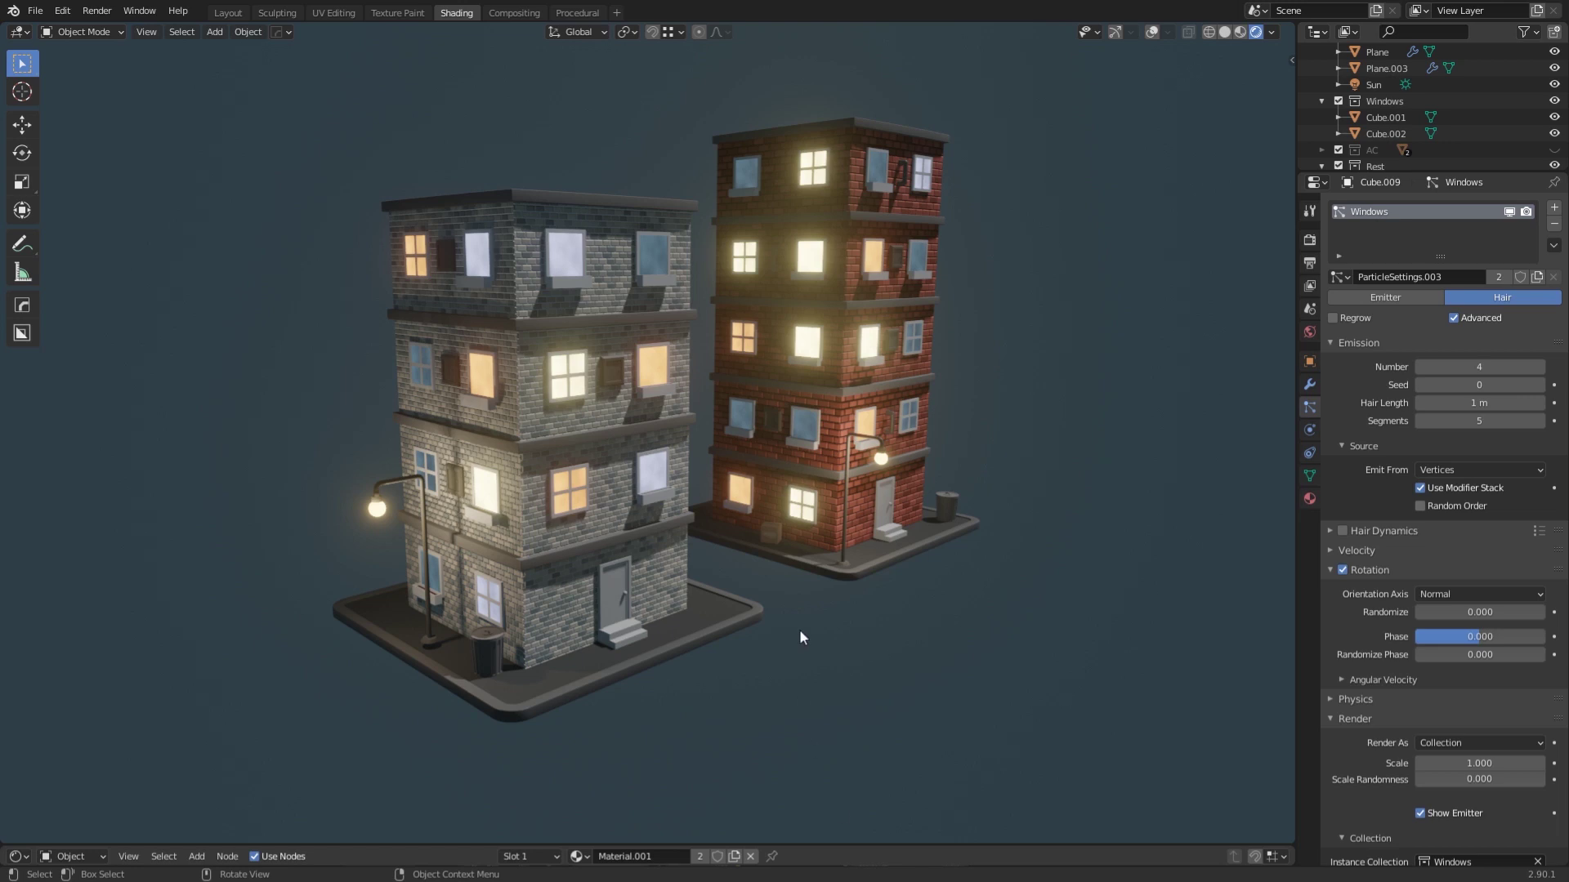
# Raise the number of Windows particles on the red brick building to 96 so it gains more floors.
pyautogui.moveTo(799, 630); pyautogui.dragTo(771, 660, button='middle')
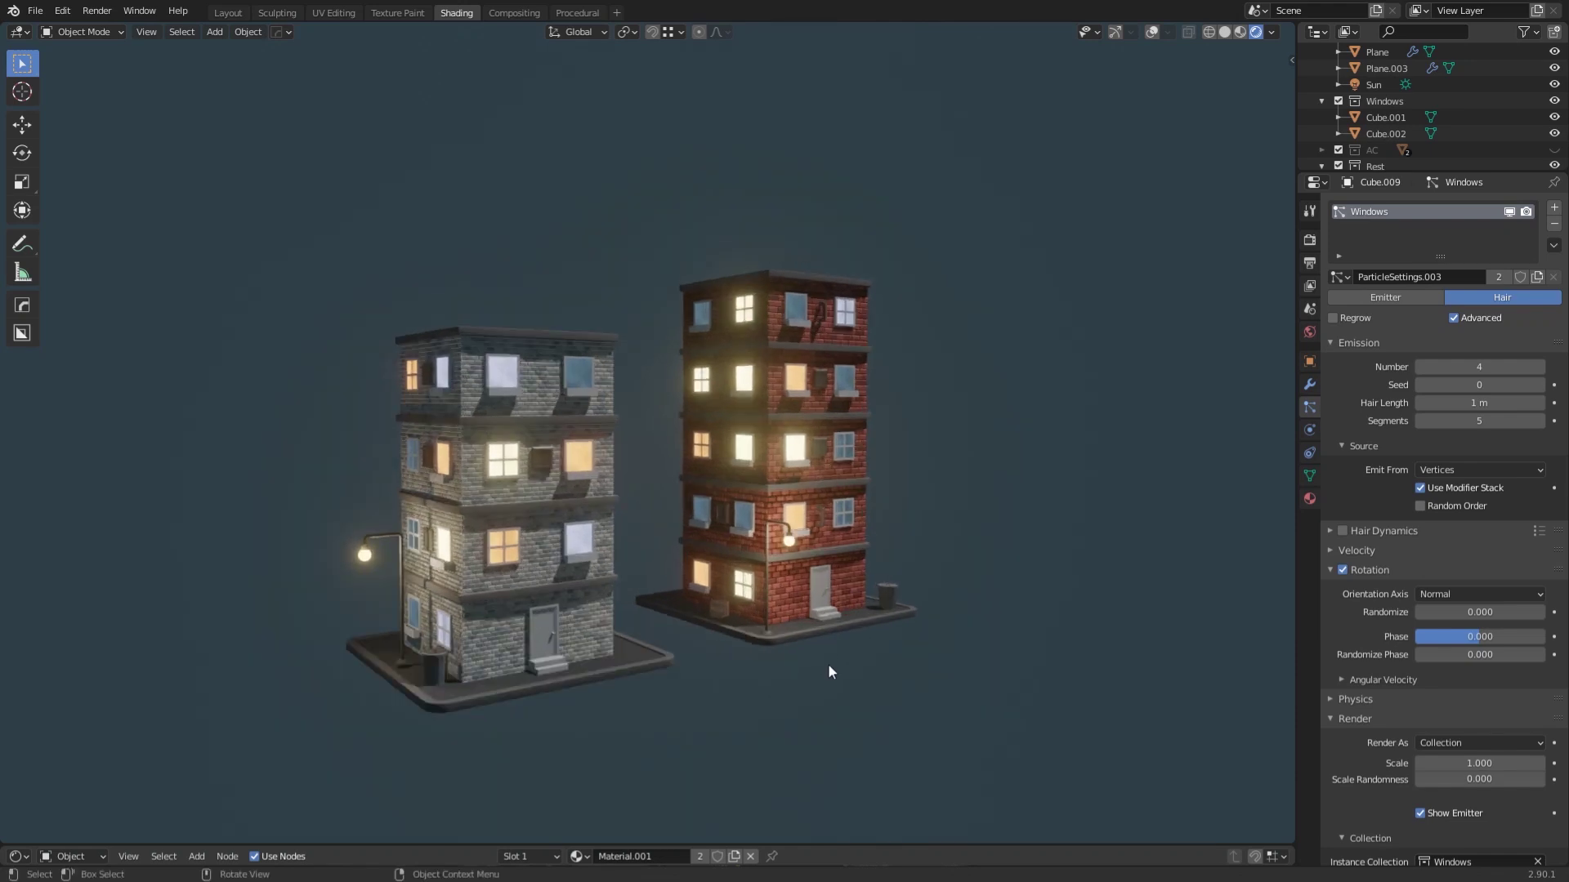
pyautogui.click(847, 464)
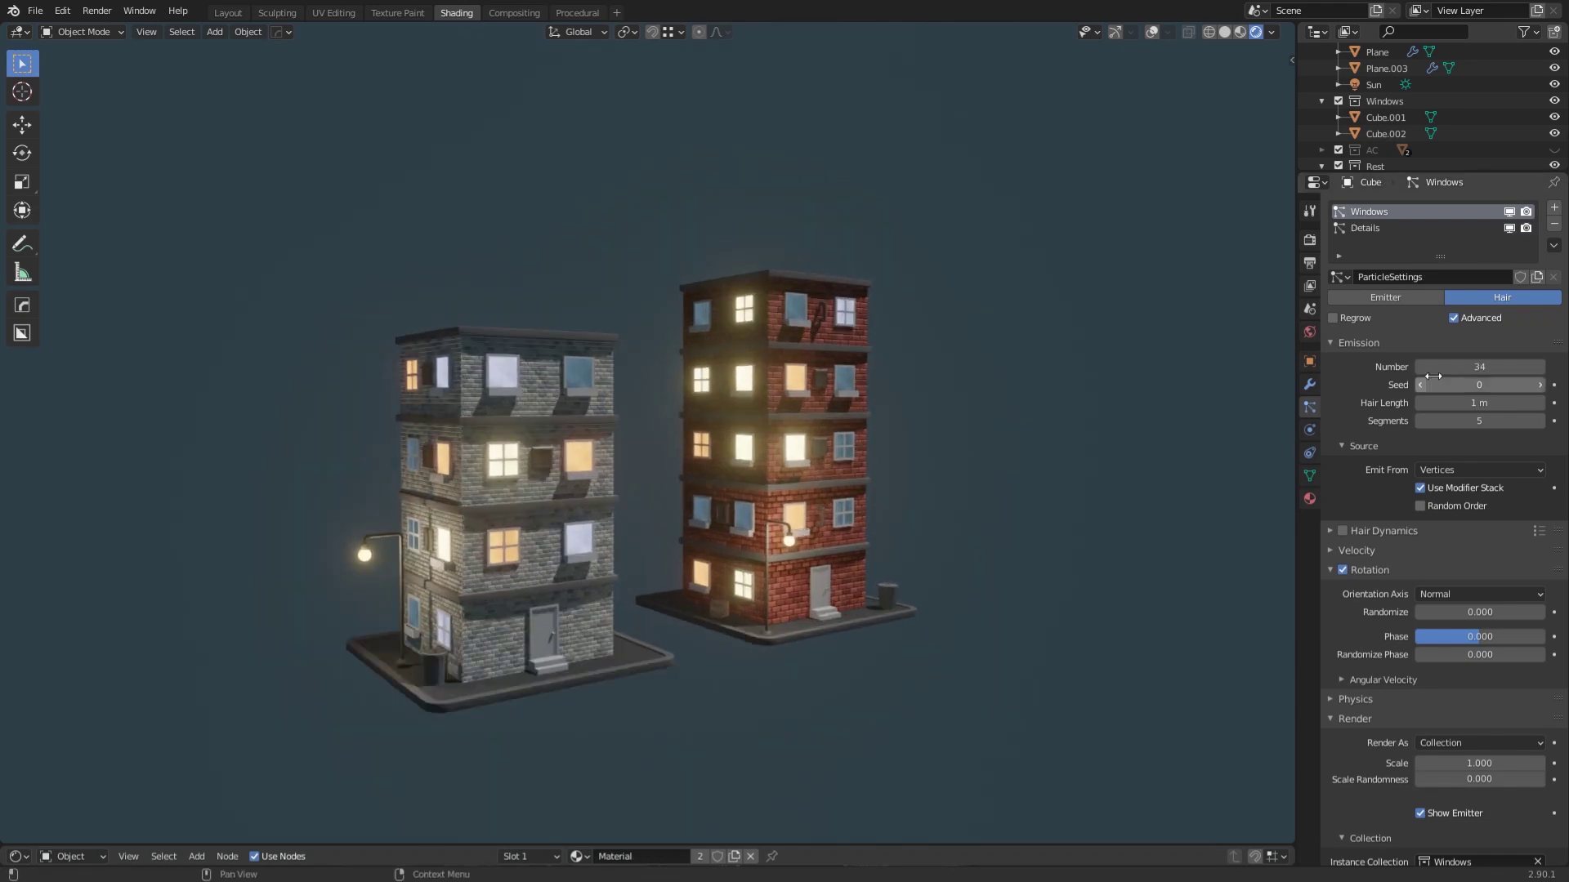
pyautogui.scroll(-2, 1171, 446)
pyautogui.keyDown('shift'); pyautogui.moveTo(1053, 469); pyautogui.dragTo(1043, 500, button='middle'); pyautogui.keyUp('shift')
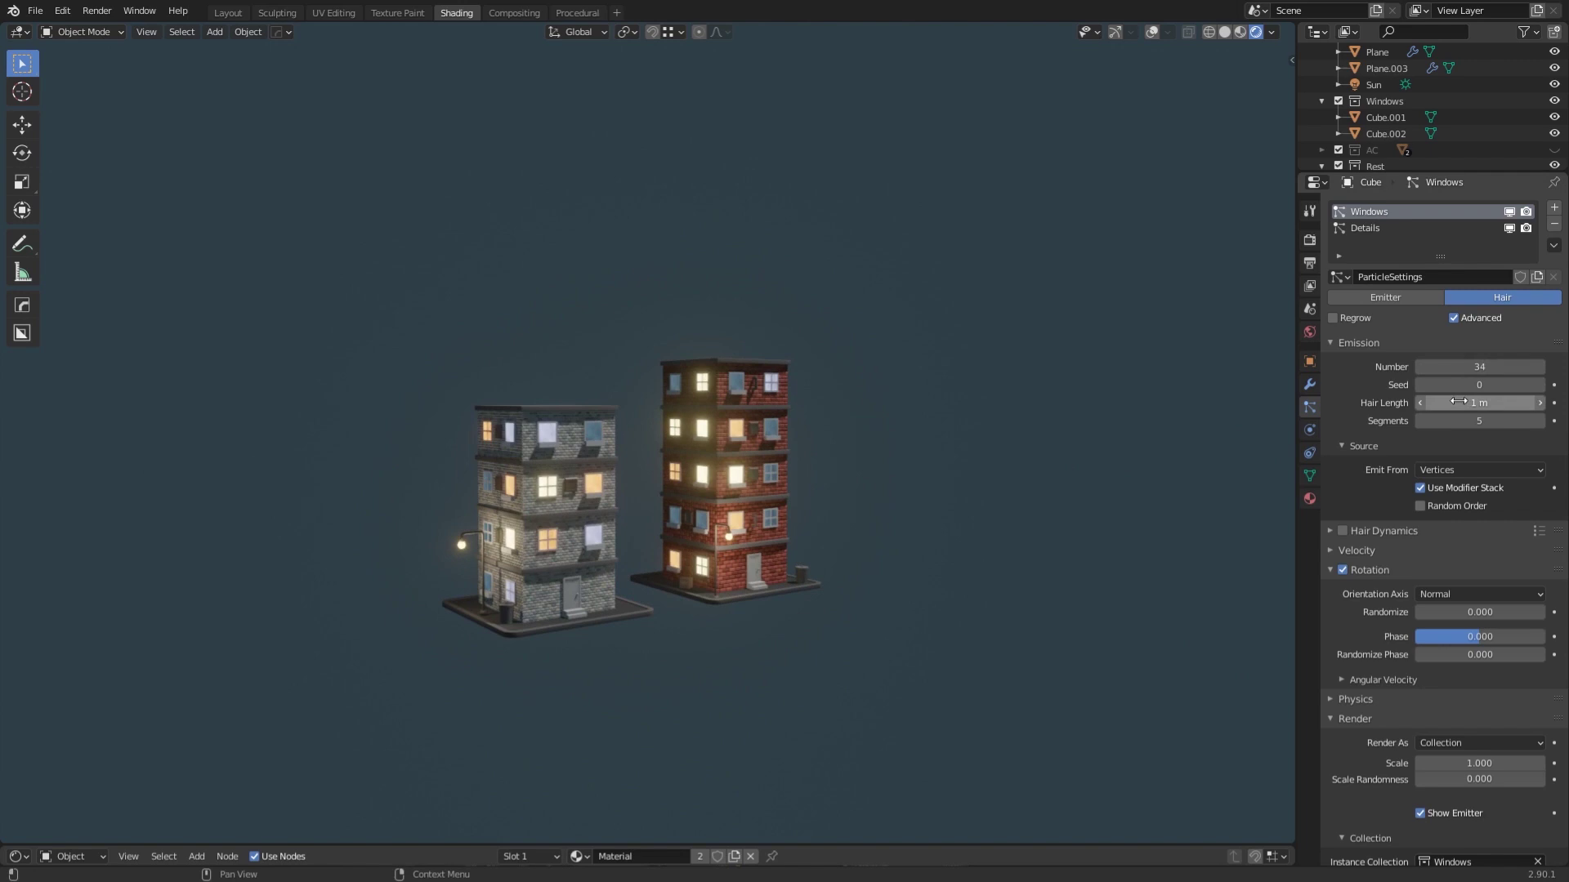
pyautogui.moveTo(1479, 366)
pyautogui.mouseDown()
pyautogui.moveTo(1567, 367)
pyautogui.moveTo(1487, 367)
pyautogui.mouseUp()
pyautogui.moveTo(1160, 454); pyautogui.dragTo(741, 537, button='middle')
pyautogui.scroll(2, 742, 537)
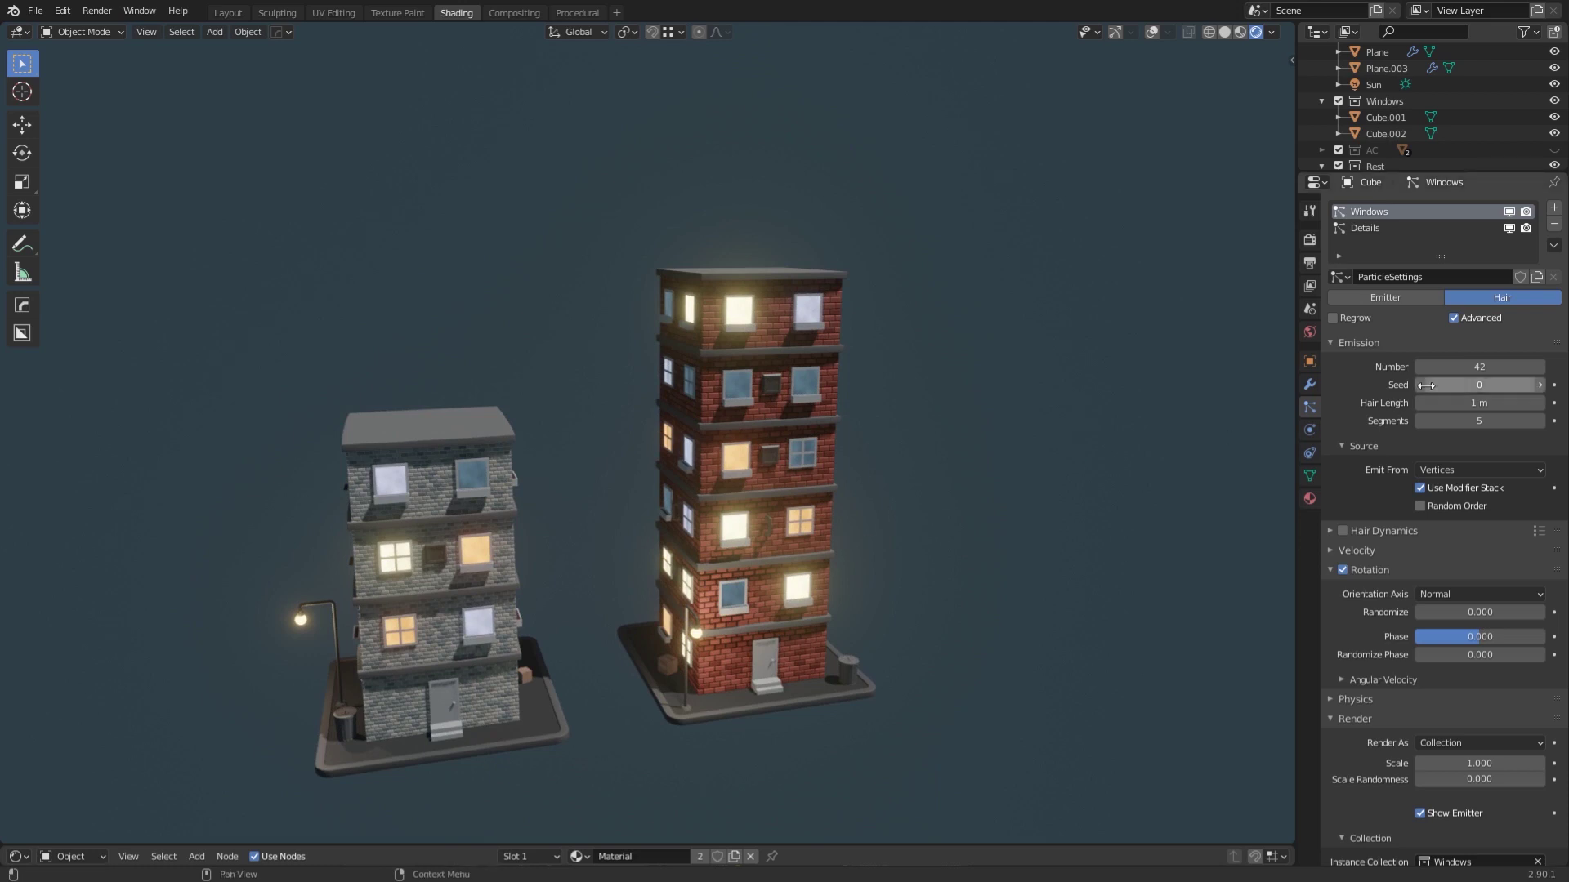
pyautogui.moveTo(1479, 367); pyautogui.dragTo(1524, 366)
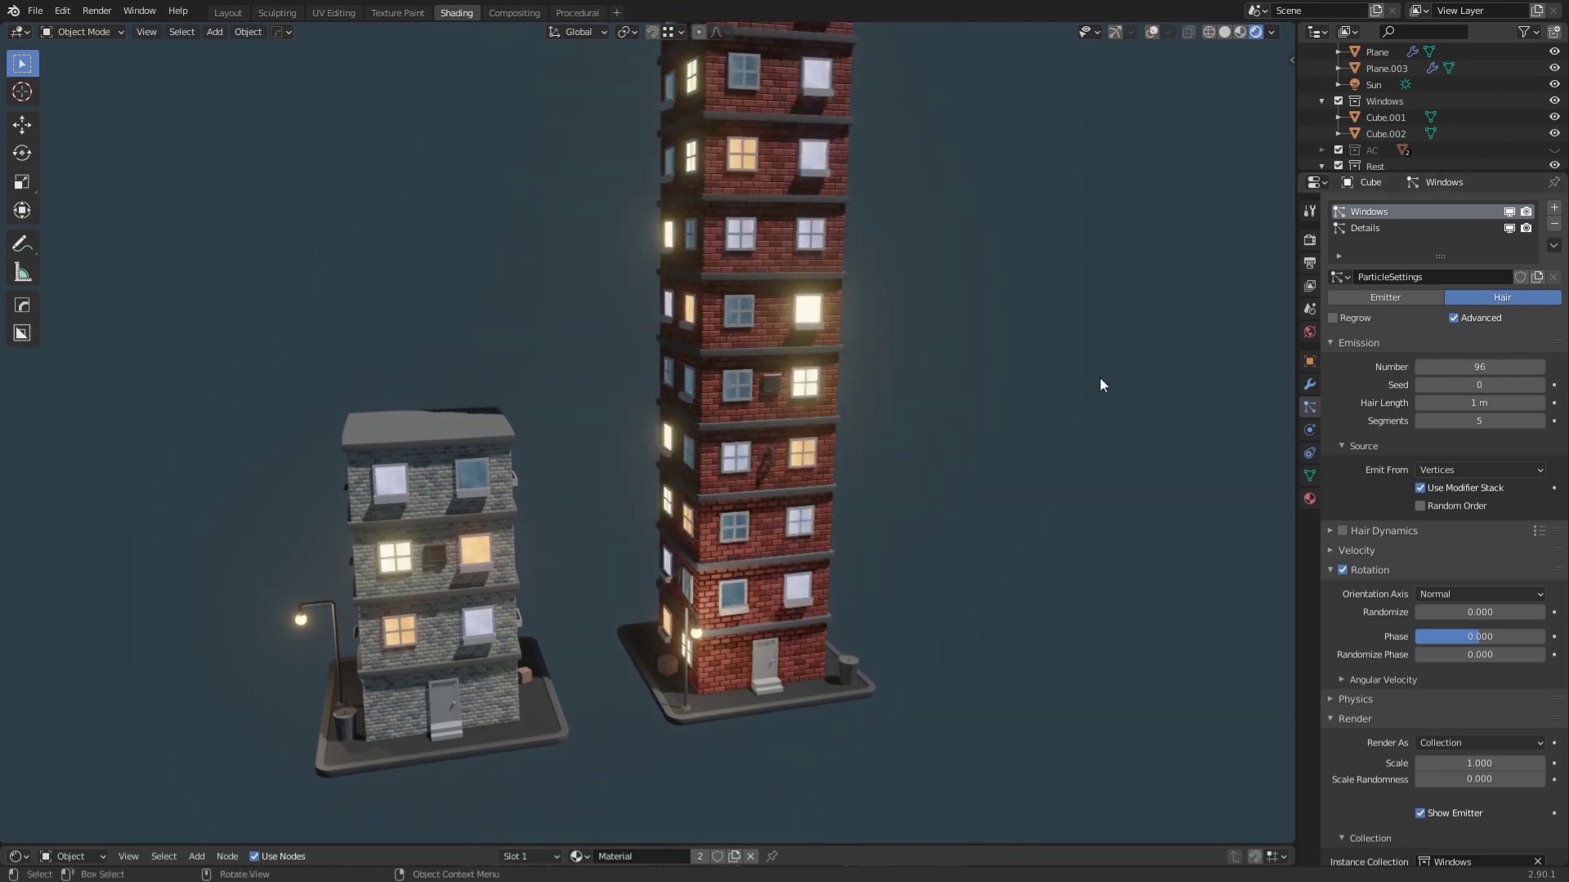
# Raise the number of Windows particles on the grey brick building to 86.
pyautogui.scroll(-8, 1043, 357)
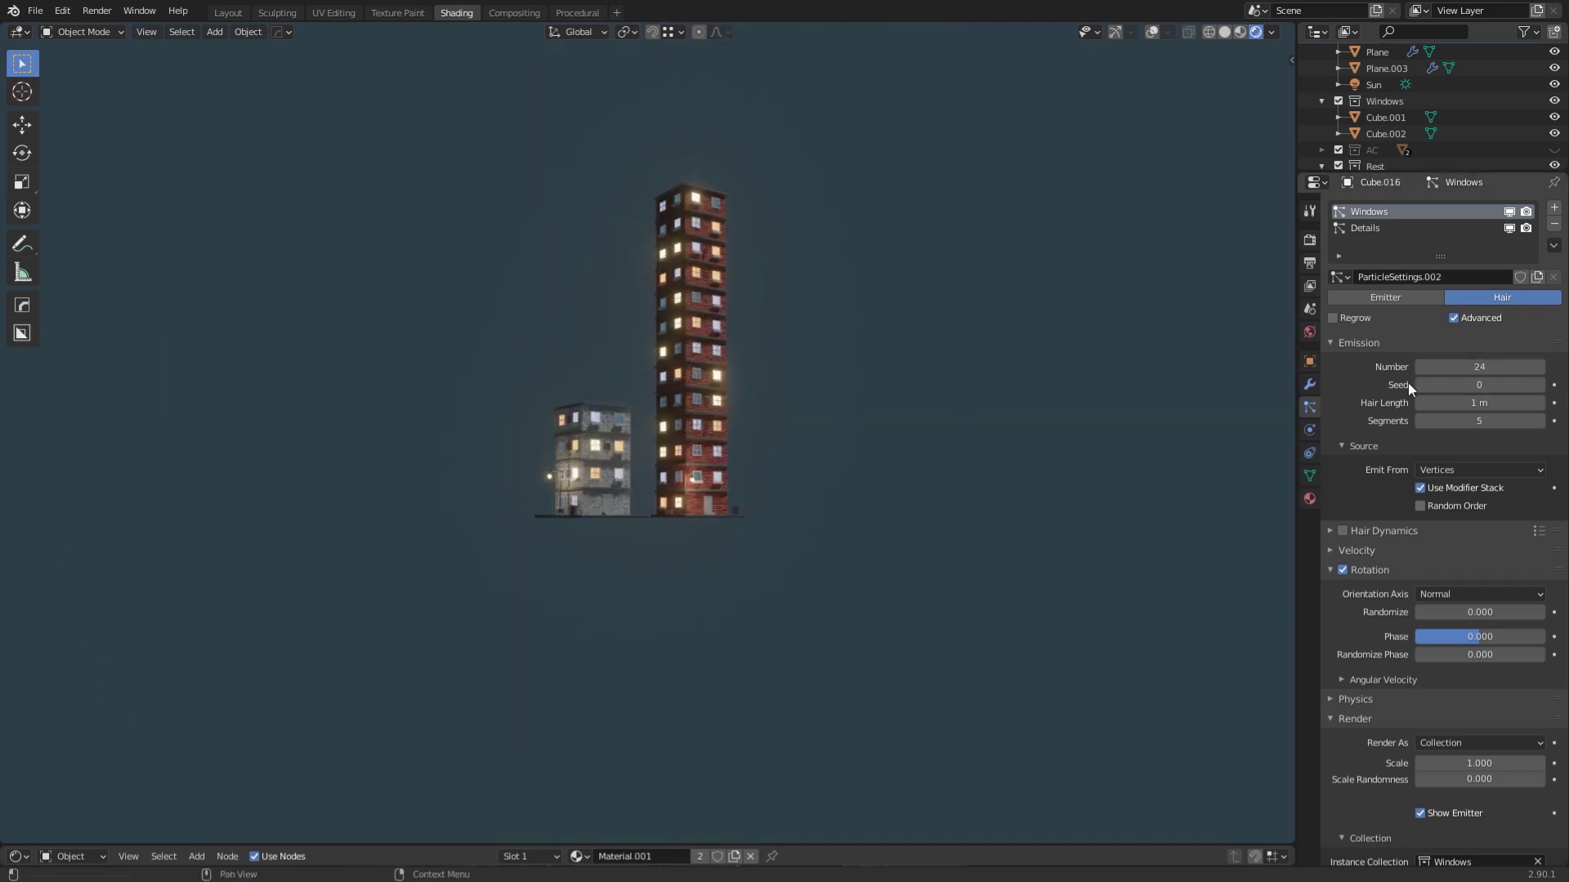
pyautogui.moveTo(1479, 367); pyautogui.dragTo(1529, 367)
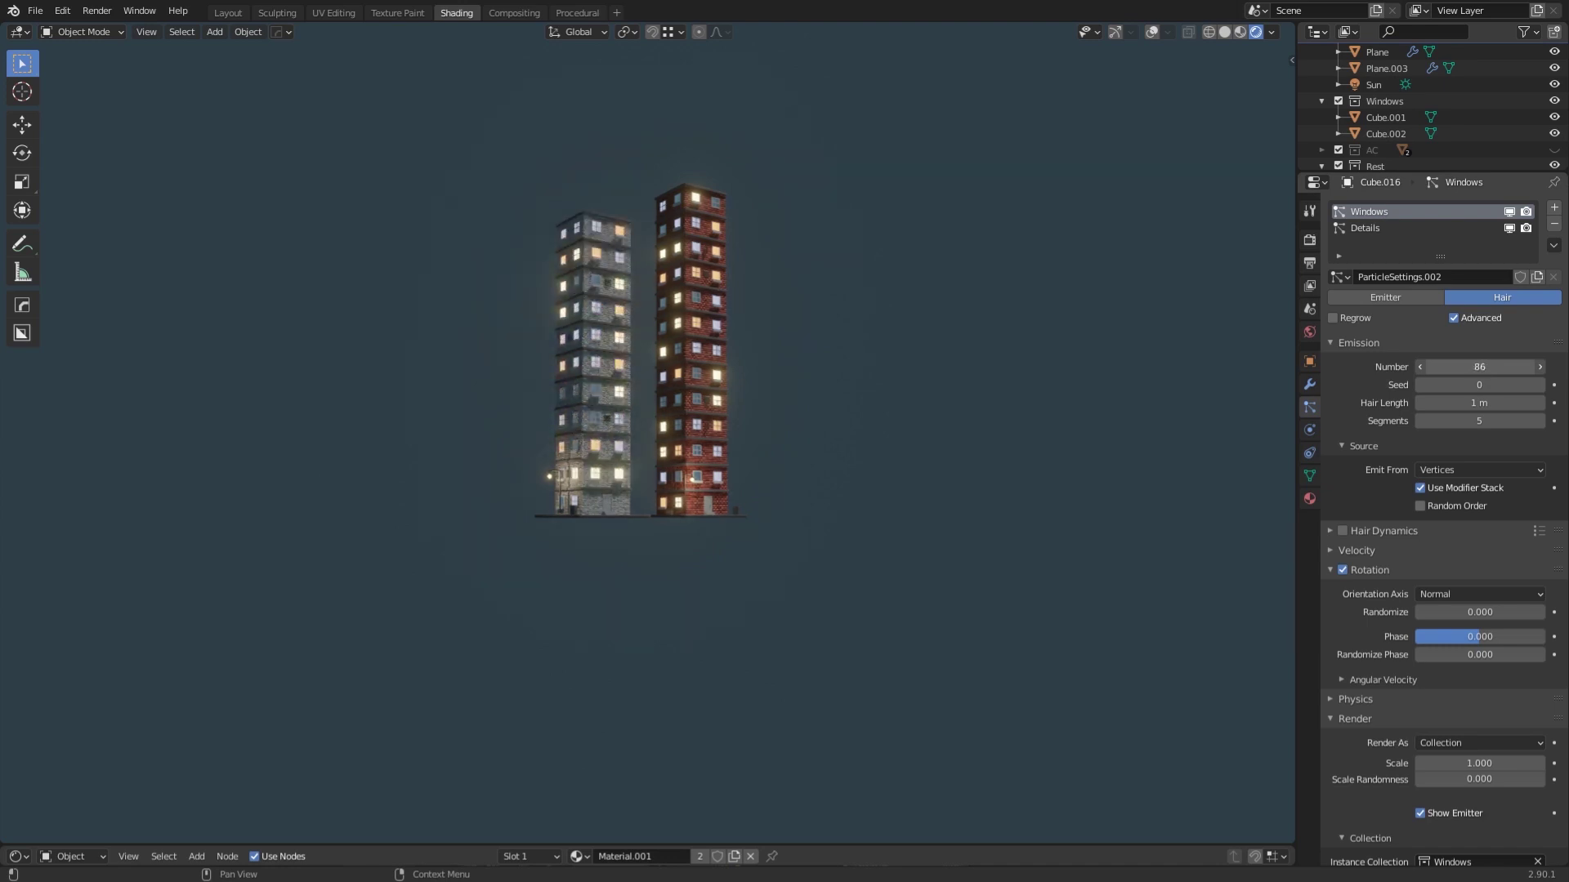
pyautogui.moveTo(964, 392); pyautogui.dragTo(765, 518, button='middle')
pyautogui.scroll(2, 765, 518)
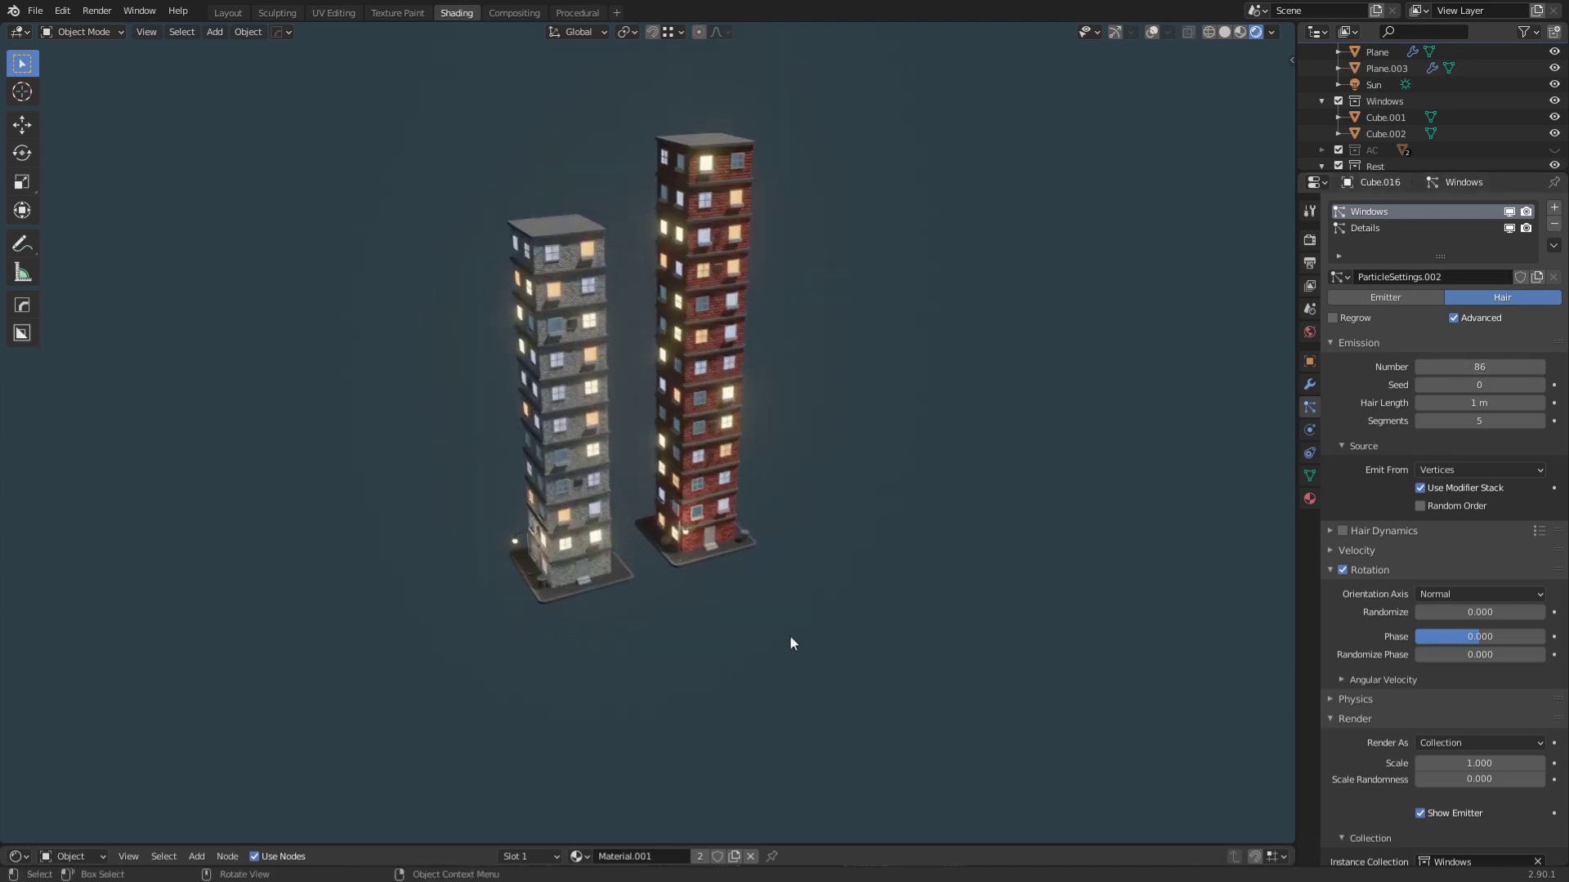
pyautogui.scroll(2, 791, 636)
pyautogui.keyDown('shift'); pyautogui.moveTo(796, 645); pyautogui.dragTo(882, 576, button='middle'); pyautogui.keyUp('shift')
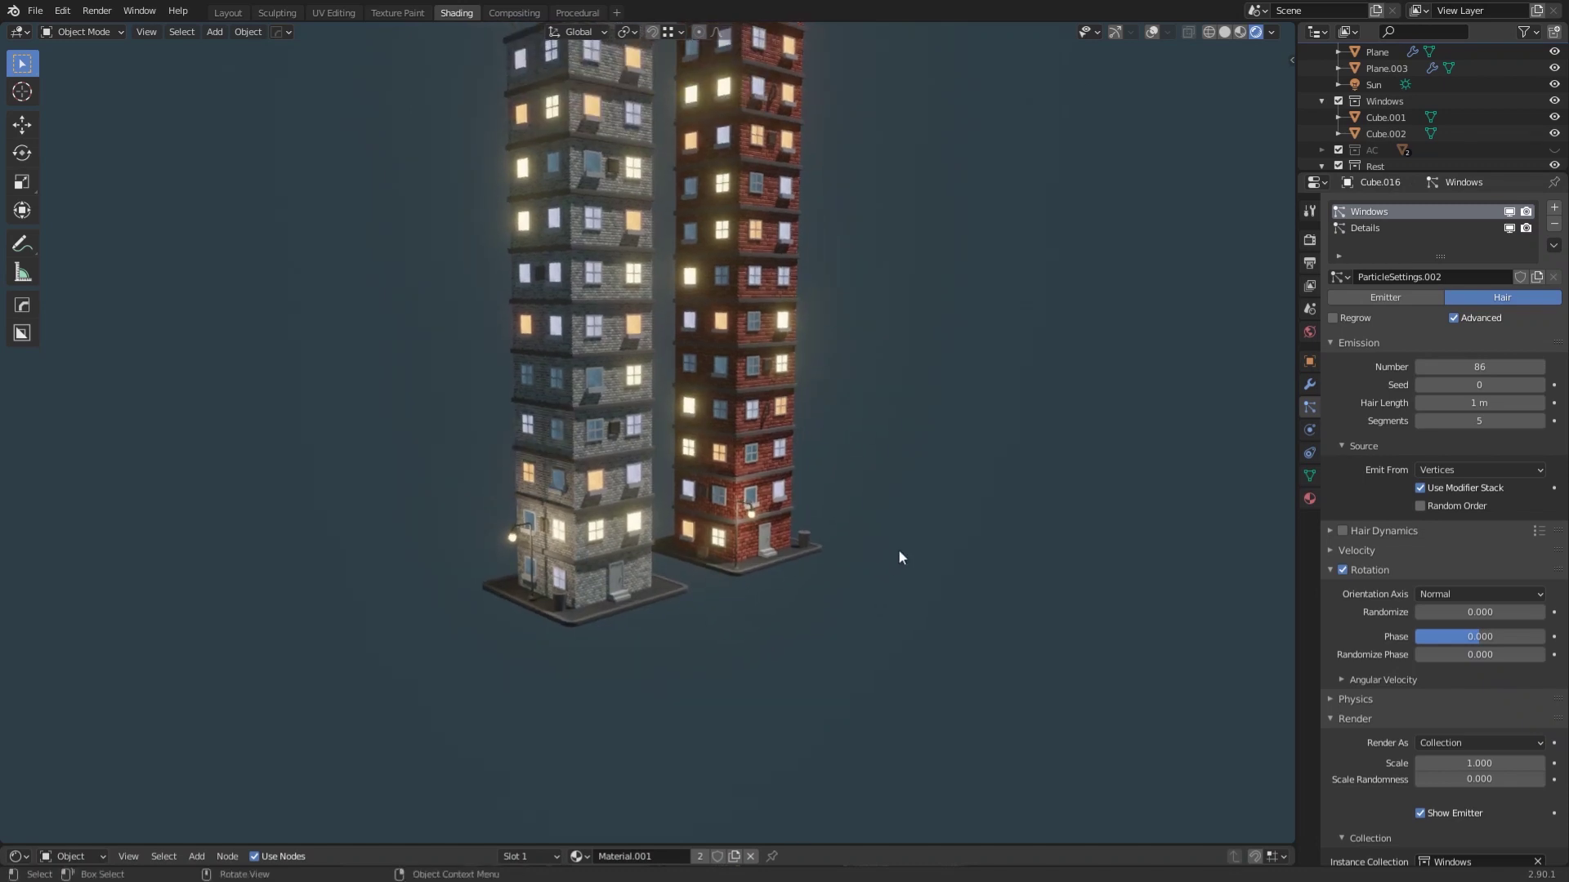
pyautogui.scroll(2, 914, 588)
pyautogui.moveTo(915, 588); pyautogui.dragTo(806, 499, button='middle')
pyautogui.scroll(3, 775, 619)
pyautogui.scroll(5, 806, 499)
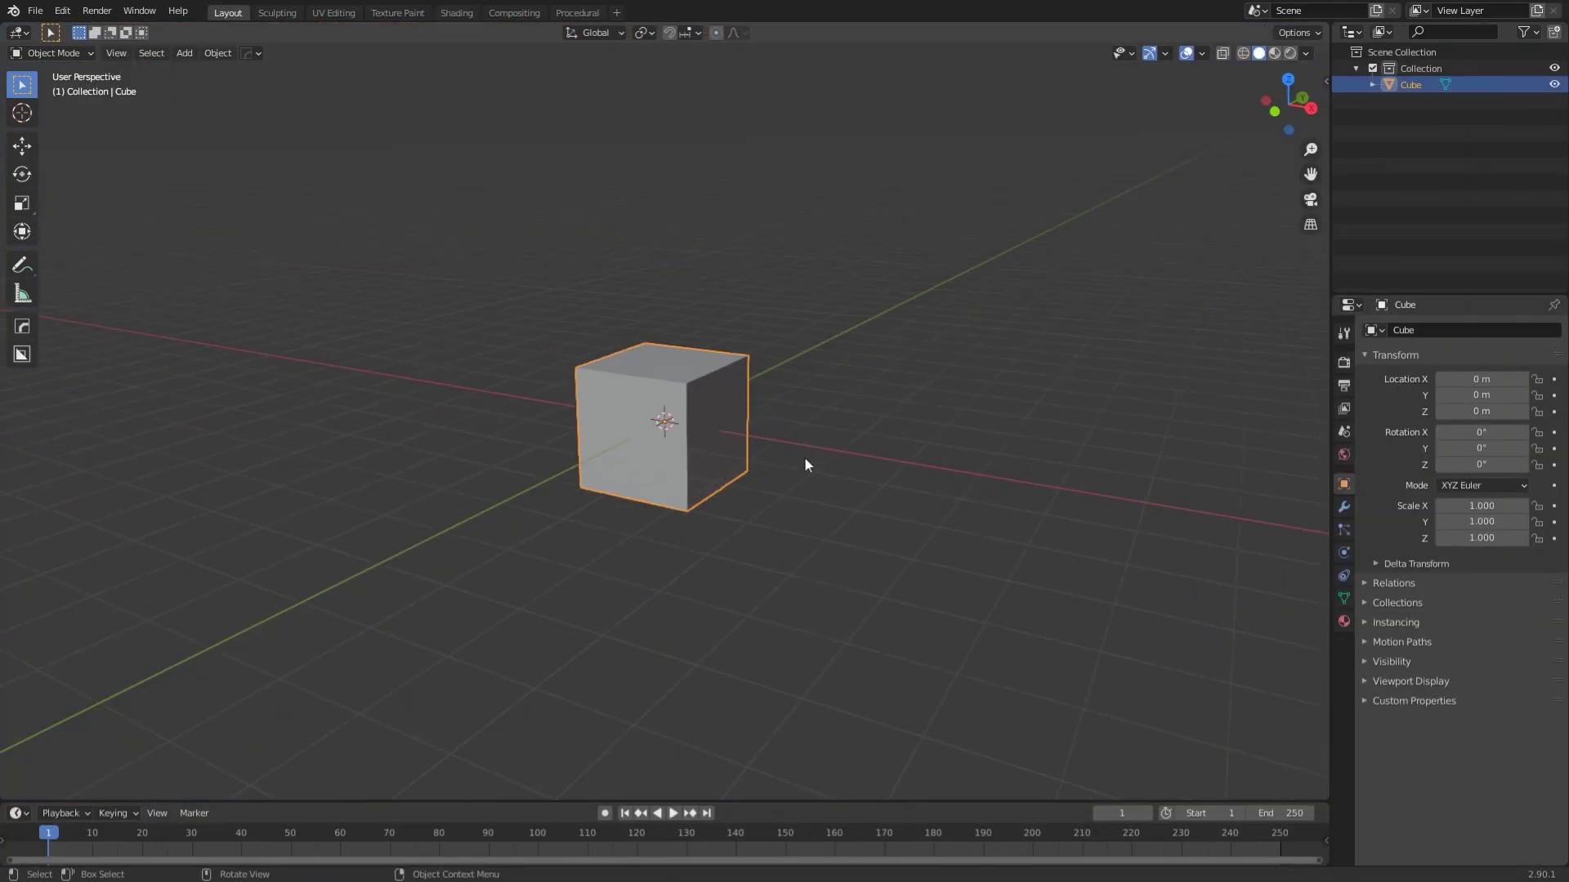
# Move the default cube up 1 m along the Z axis.
pyautogui.scroll(2, 804, 464)
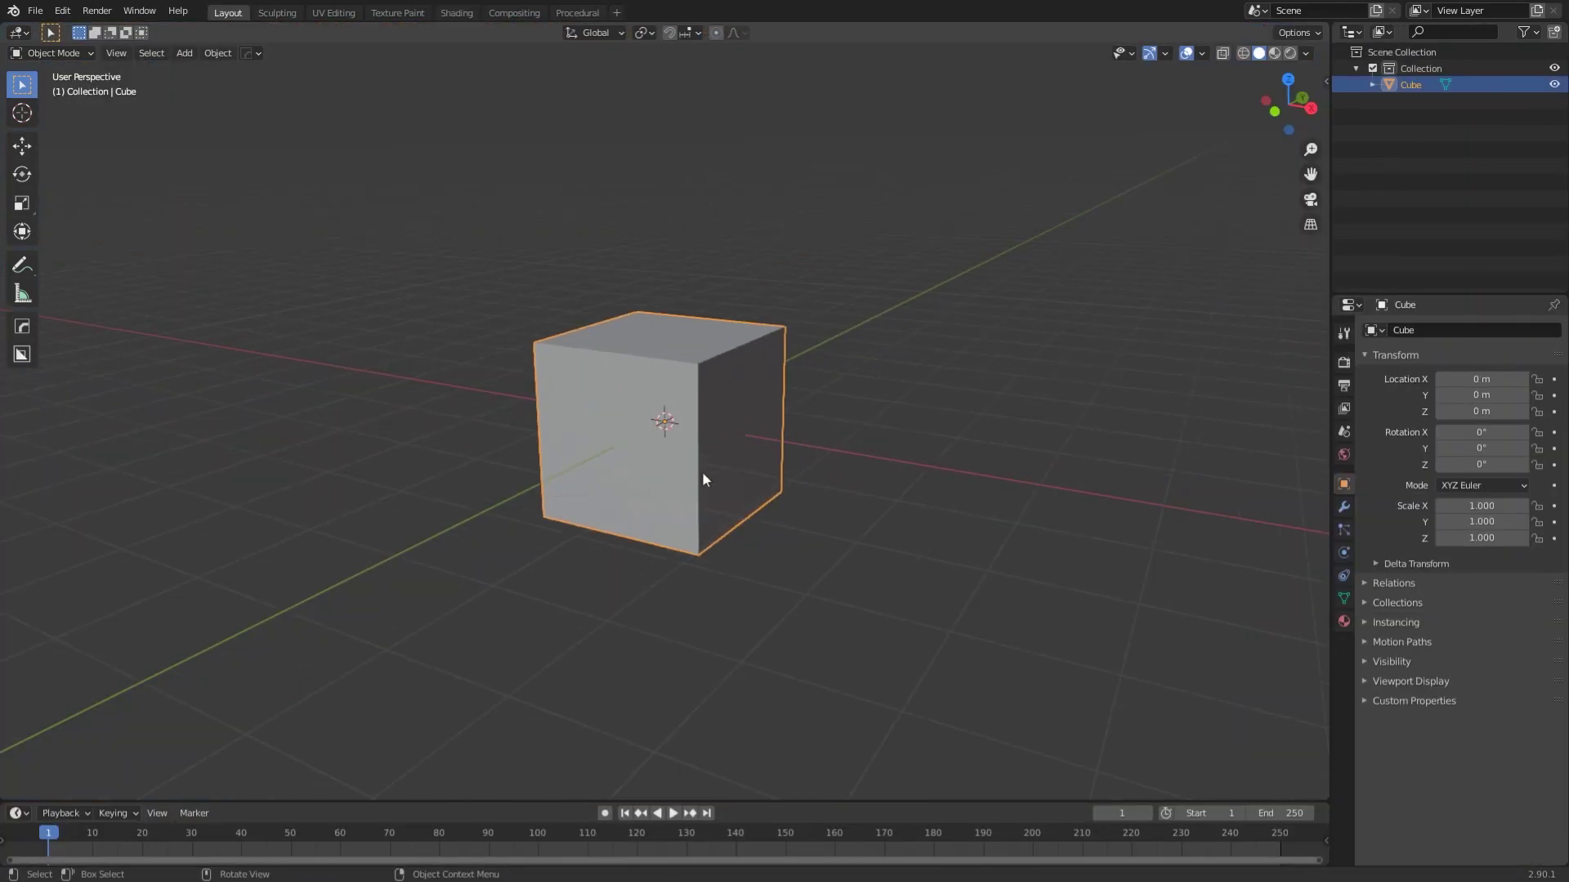
pyautogui.moveTo(703, 482); pyautogui.dragTo(743, 474, button='middle')
pyautogui.write('g')
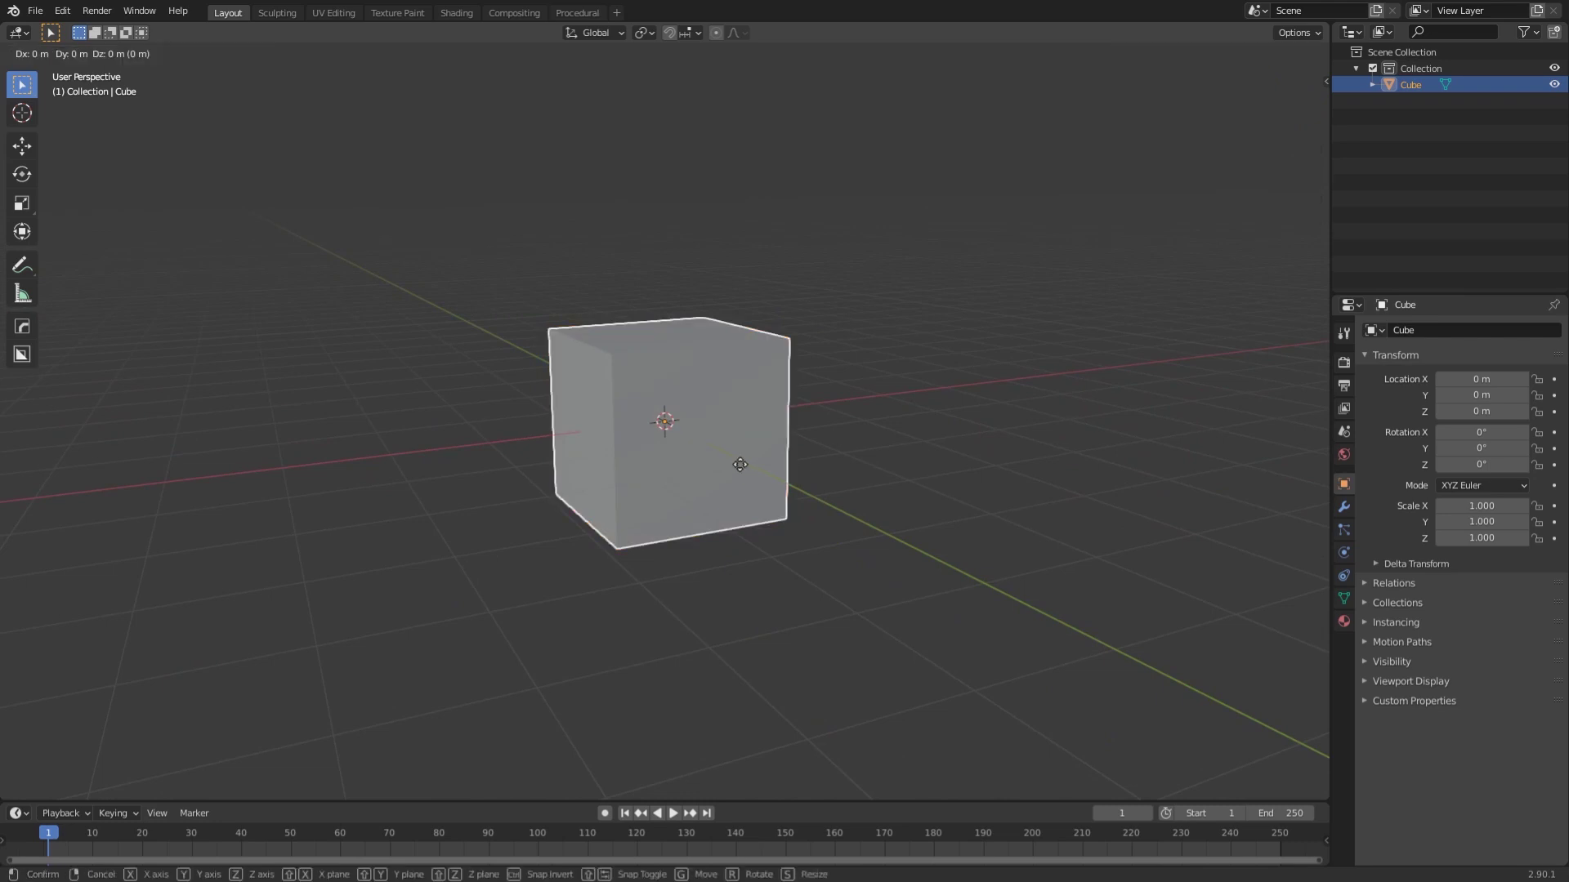
pyautogui.write('z1')
pyautogui.press('Return')
pyautogui.moveTo(743, 456); pyautogui.dragTo(704, 483, button='middle')
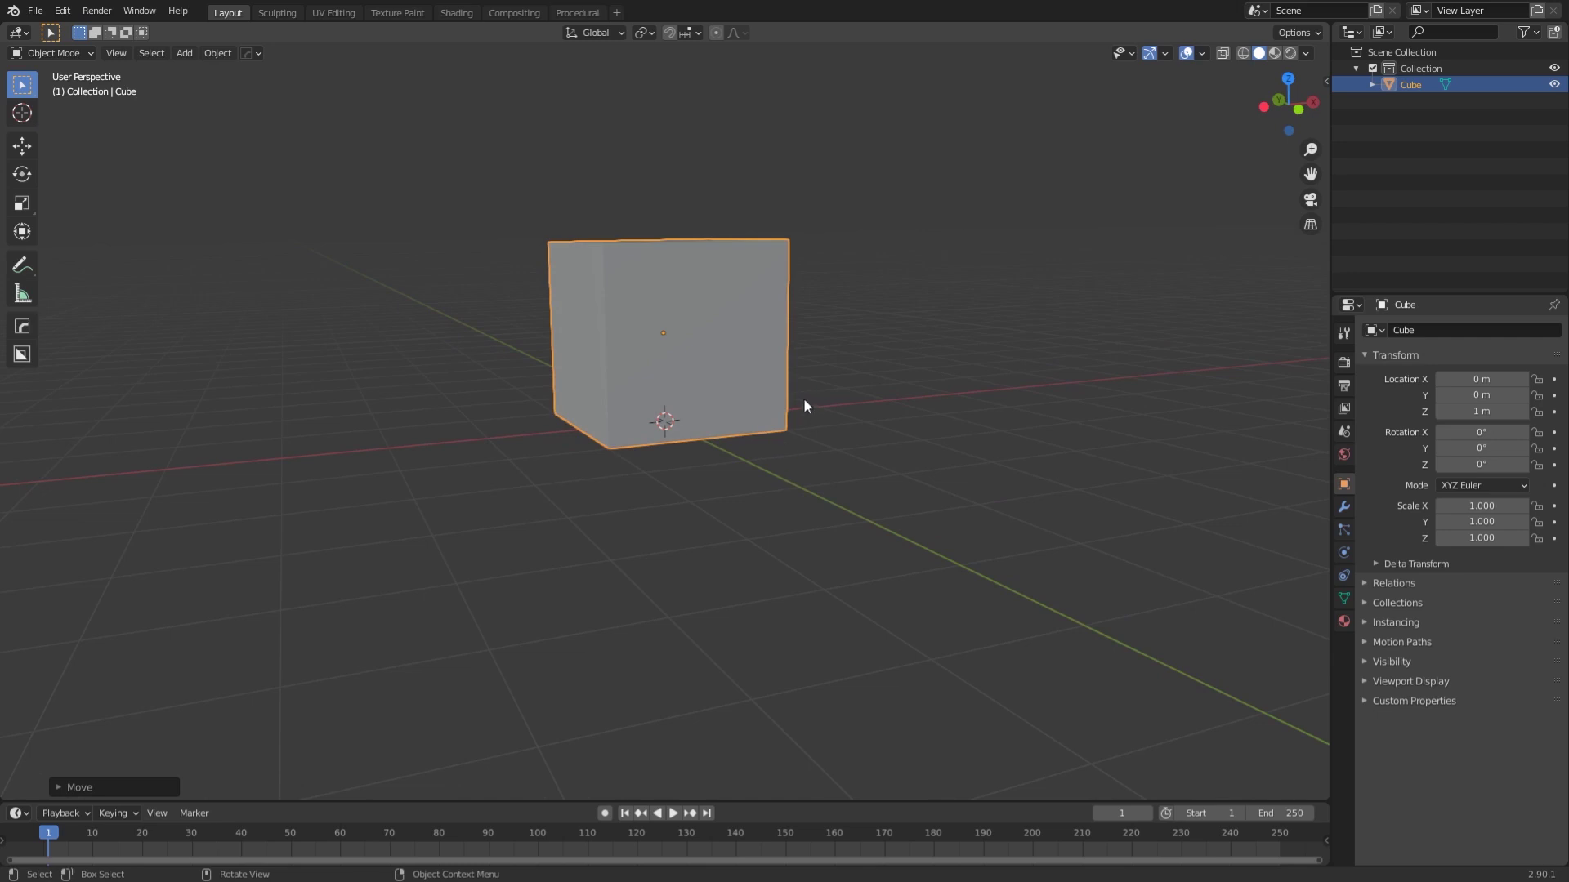
# Scale the cube by 2 along X and Y only, leaving its height out of the scaling.
pyautogui.moveTo(799, 403); pyautogui.dragTo(781, 434, button='middle')
pyautogui.press('s')
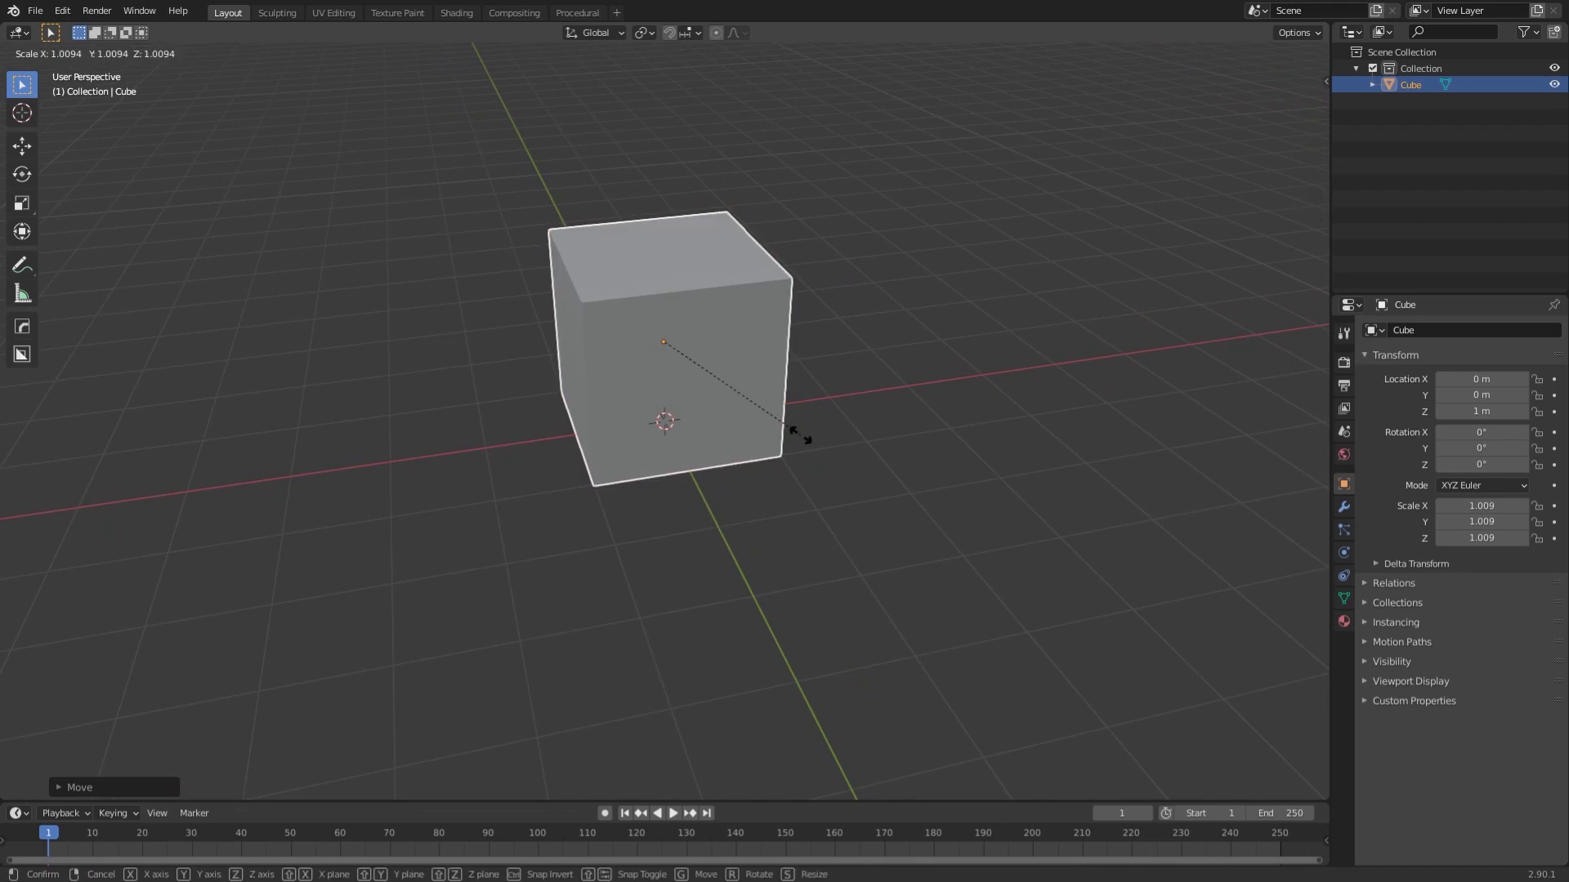
pyautogui.hotkey('shift', 'z')
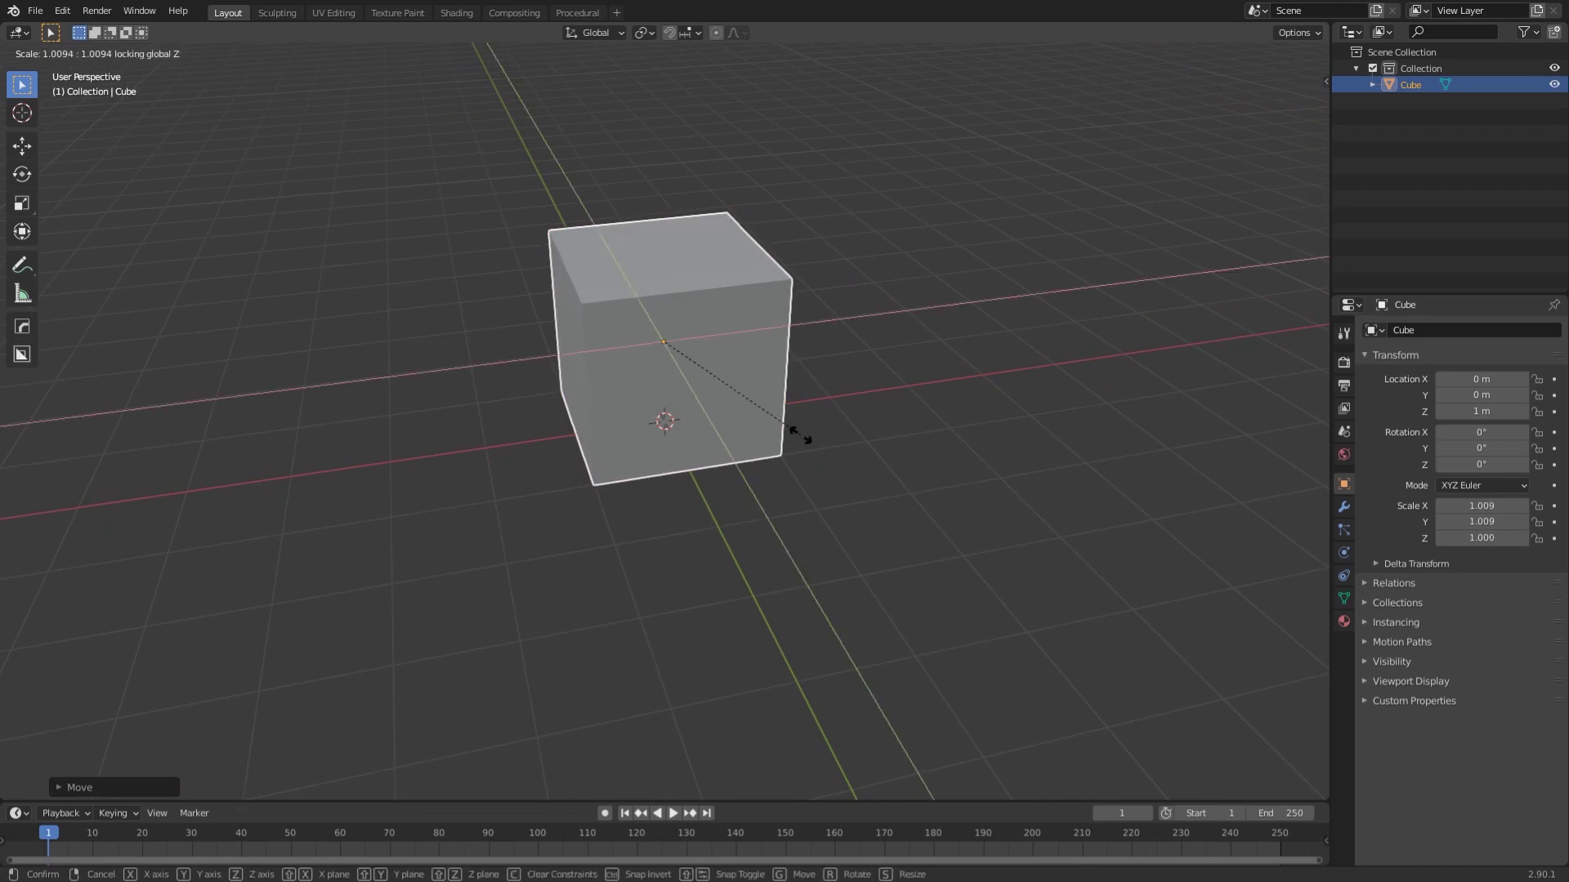
pyautogui.write('2')
pyautogui.press('Return')
# In Edit Mode, add one horizontal loop cut around the cube close to its upper edge.
pyautogui.moveTo(879, 413); pyautogui.dragTo(771, 397, button='middle')
pyautogui.press('Tab')
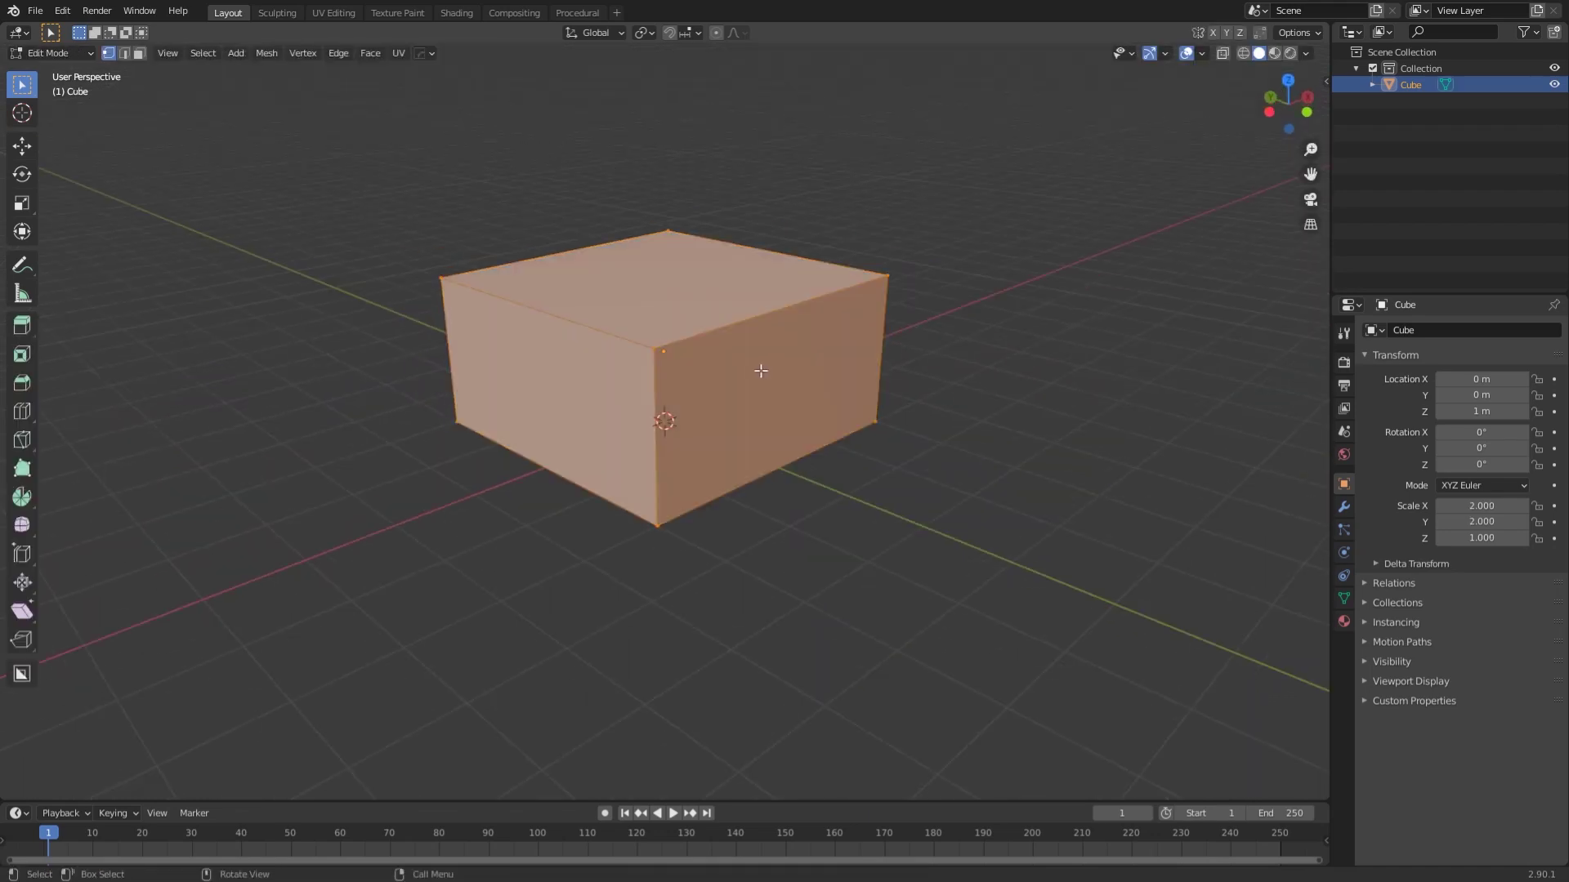
pyautogui.hotkey('ctrl', 'r')
pyautogui.click(655, 382)
pyautogui.click(655, 318)
# Extrude the narrow face loop above the cut and push it outward along its normals to form a slightly protruding ledge.
pyautogui.moveTo(655, 317); pyautogui.dragTo(613, 395, button='middle')
pyautogui.press('3')
pyautogui.click(601, 375)
pyautogui.keyDown('alt'); pyautogui.click(601, 375); pyautogui.keyUp('alt')
pyautogui.press('e')
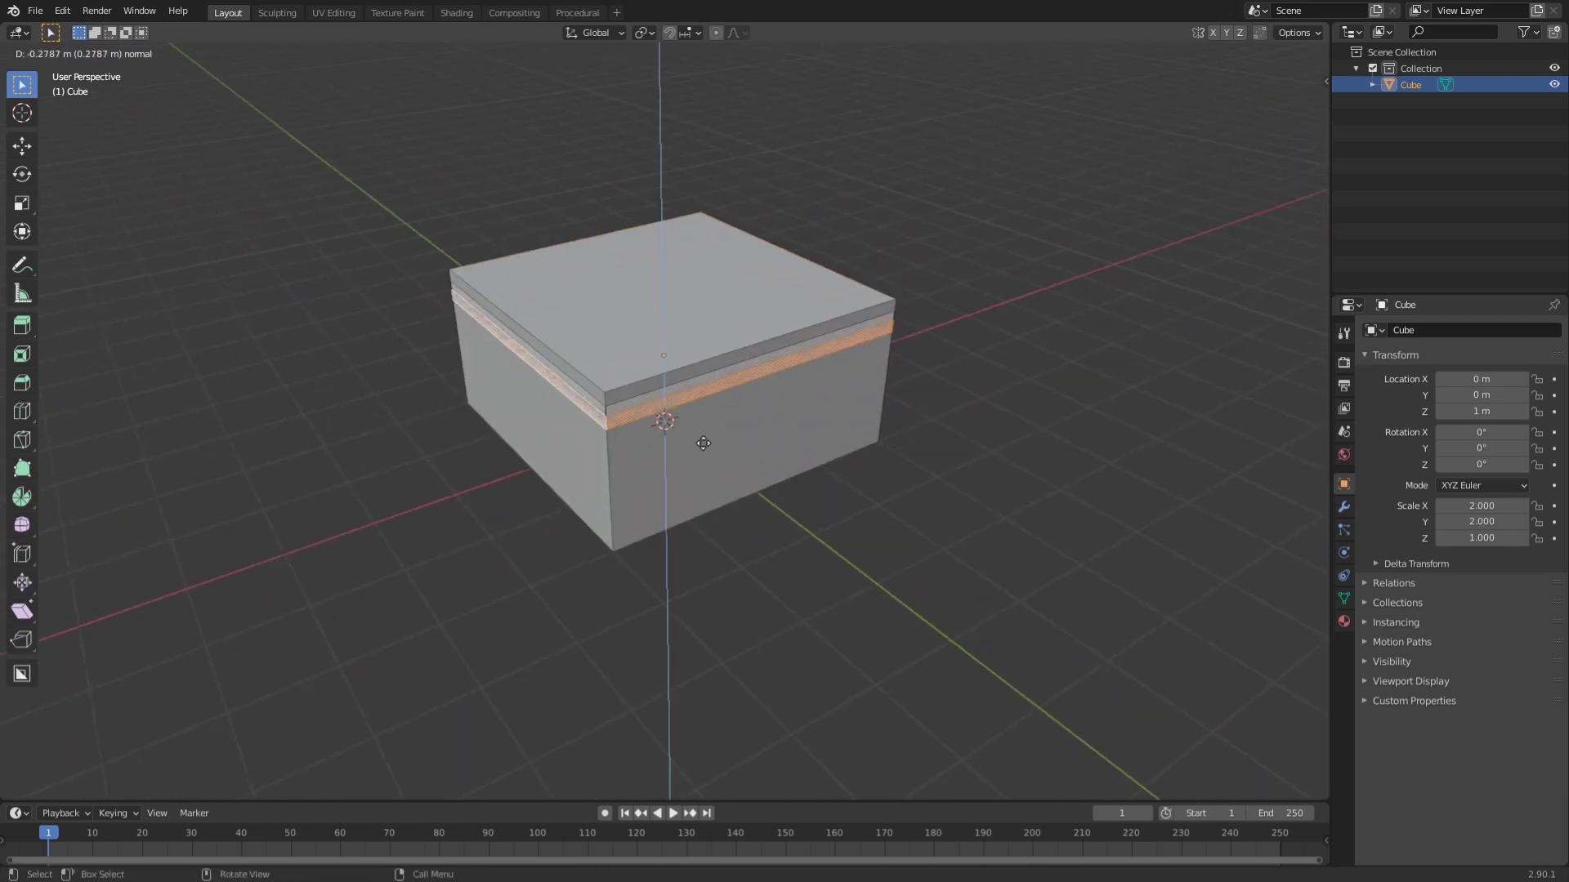
pyautogui.rightClick(704, 441)
pyautogui.hotkey('alt', 's')
pyautogui.click(760, 429)
pyautogui.hotkey('alt', 'a')
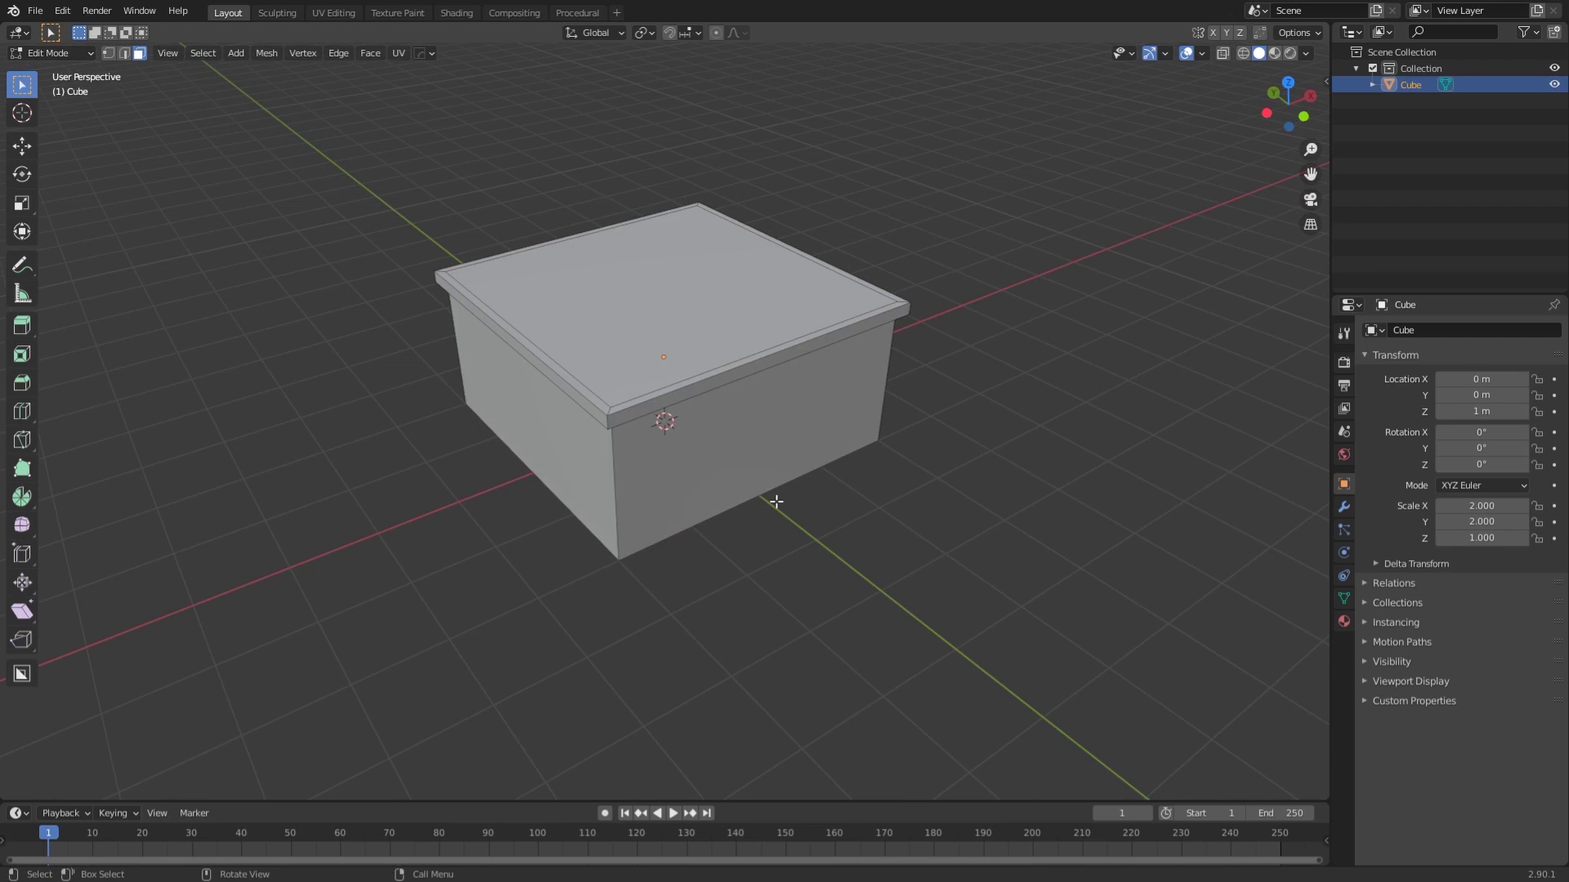
# Select the roof face and grow the selection to cover the entire protruding ledge.
pyautogui.moveTo(770, 501); pyautogui.dragTo(606, 438, button='middle')
pyautogui.click(630, 369)
pyautogui.press('ctrl+KP_Add')
pyautogui.press('ctrl+KP_Add')
pyautogui.press('ctrl+KP_Add')
pyautogui.moveTo(630, 370)
pyautogui.mouseDown(button='middle')
pyautogui.moveTo(659, 315)
pyautogui.moveTo(738, 298)
pyautogui.moveTo(1201, 448)
pyautogui.mouseUp(button='middle')
pyautogui.scroll(2, 731, 311)
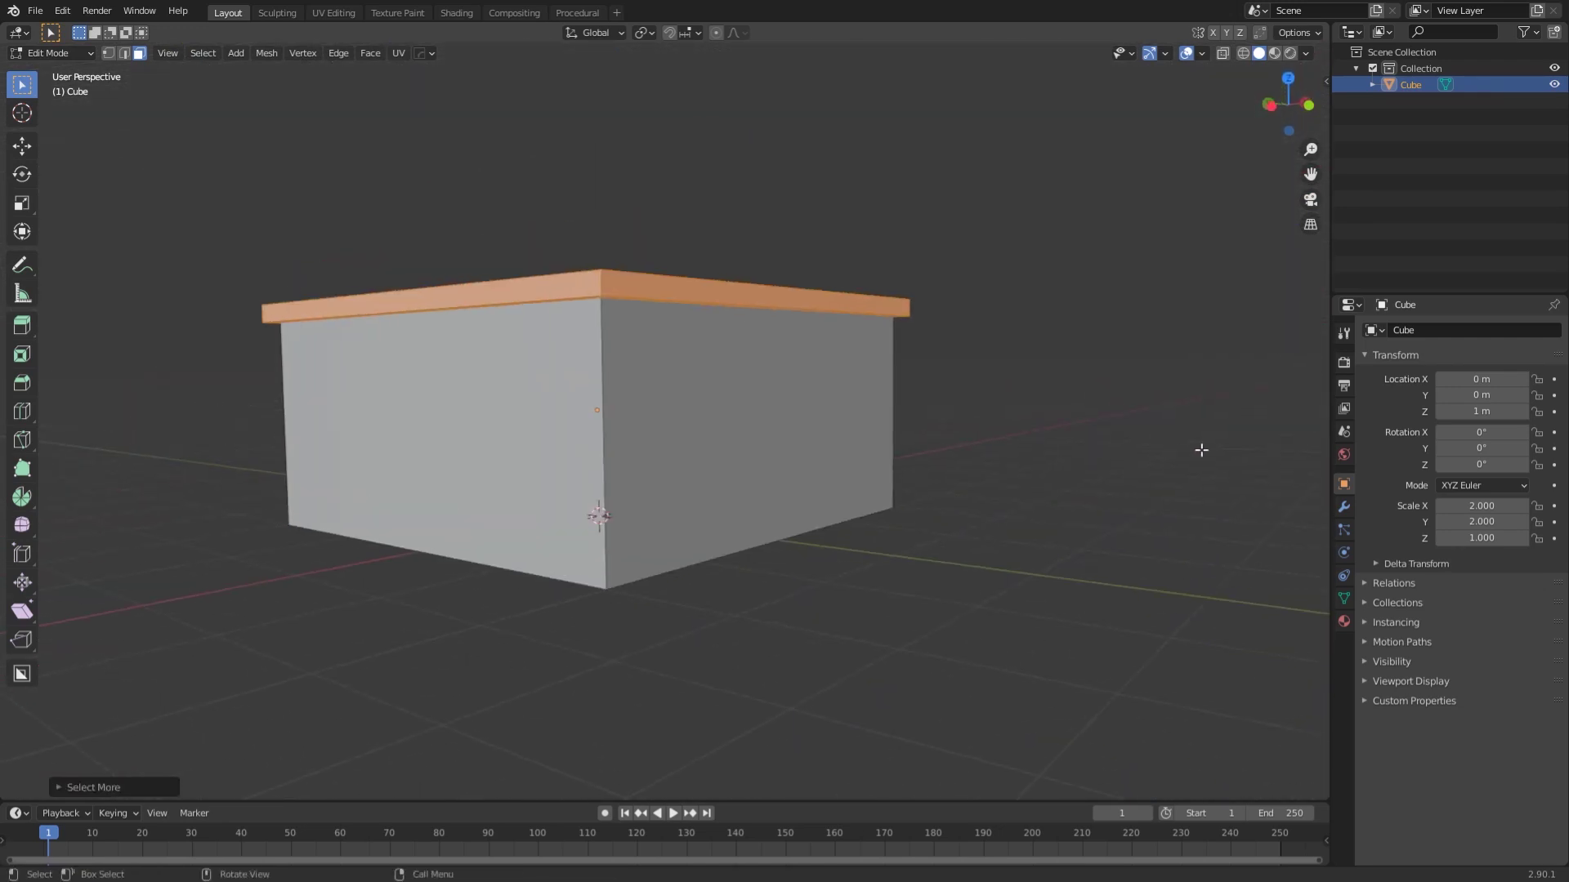
# Switch to the Shading workspace and rename the cube's material to building.
pyautogui.click(455, 13)
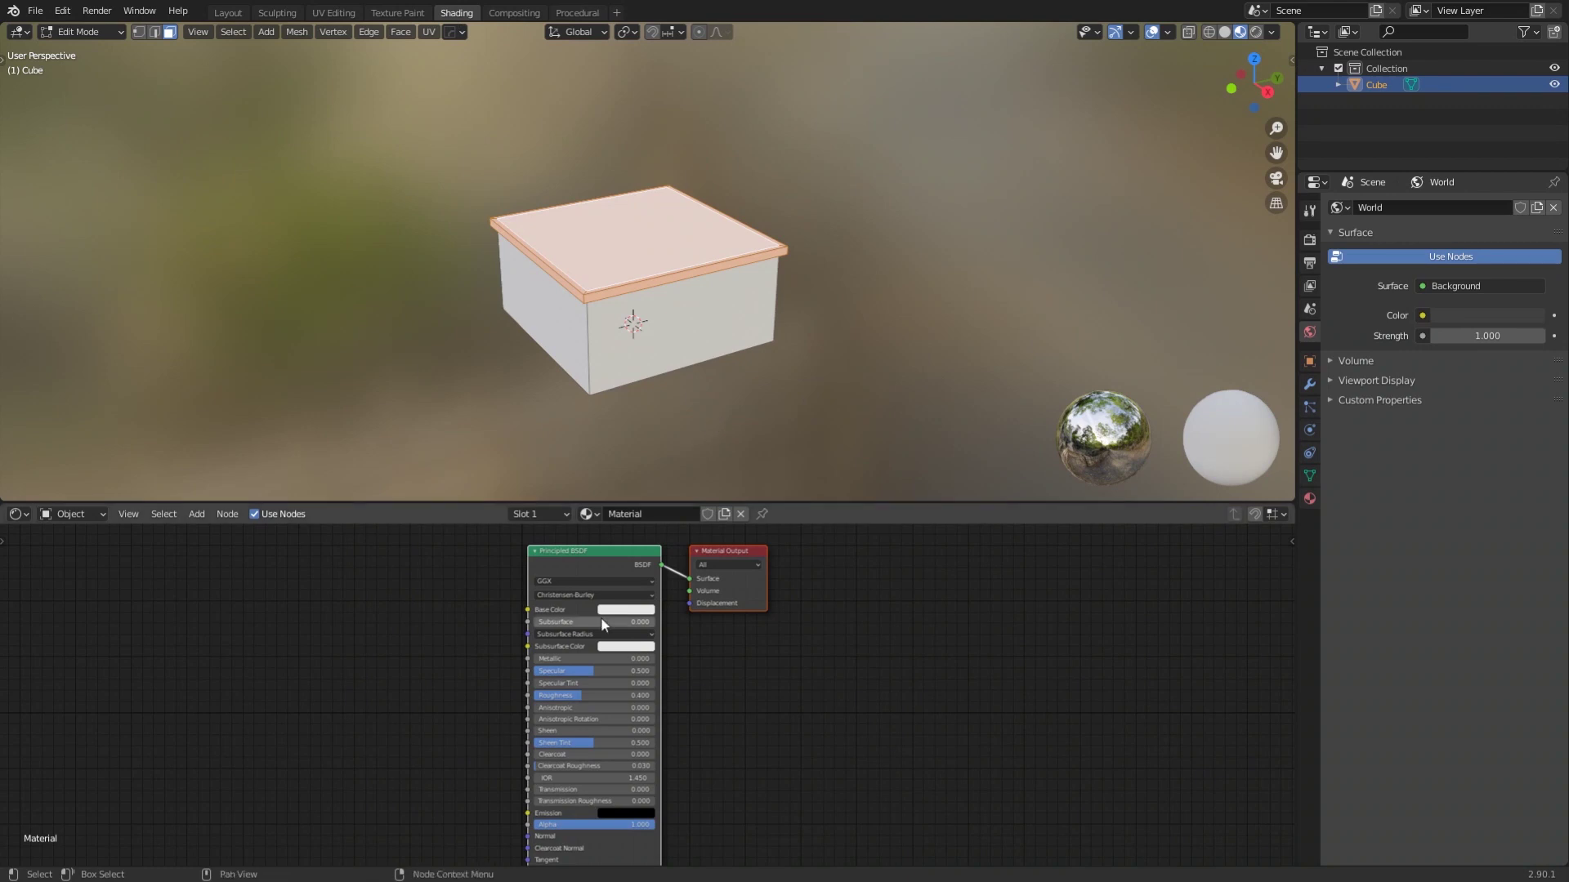
pyautogui.doubleClick(636, 514)
pyautogui.write('building')
pyautogui.press('Return')
# Add a second material slot with a new material named building2 and assign it to the selected roof and ledge faces.
pyautogui.keyDown('ctrl'); pyautogui.hscroll(-3, 573, 580); pyautogui.keyUp('ctrl')
pyautogui.scroll(-2, 574, 580)
pyautogui.click(541, 514)
pyautogui.click(628, 547)
pyautogui.click(656, 513)
pyautogui.doubleClick(656, 514)
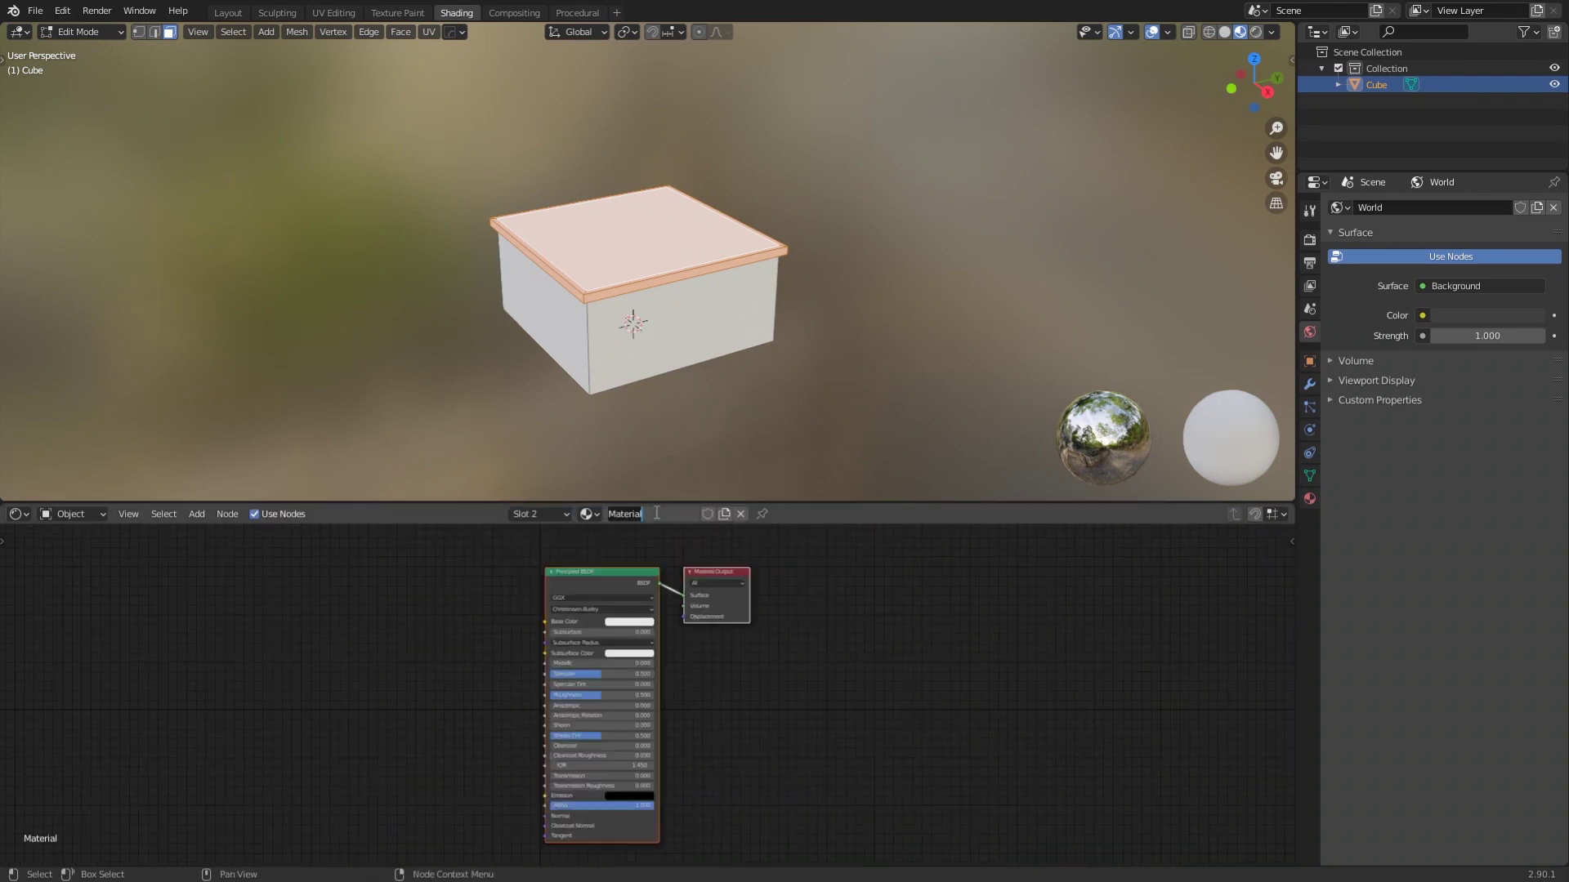
pyautogui.click(541, 515)
pyautogui.click(480, 644)
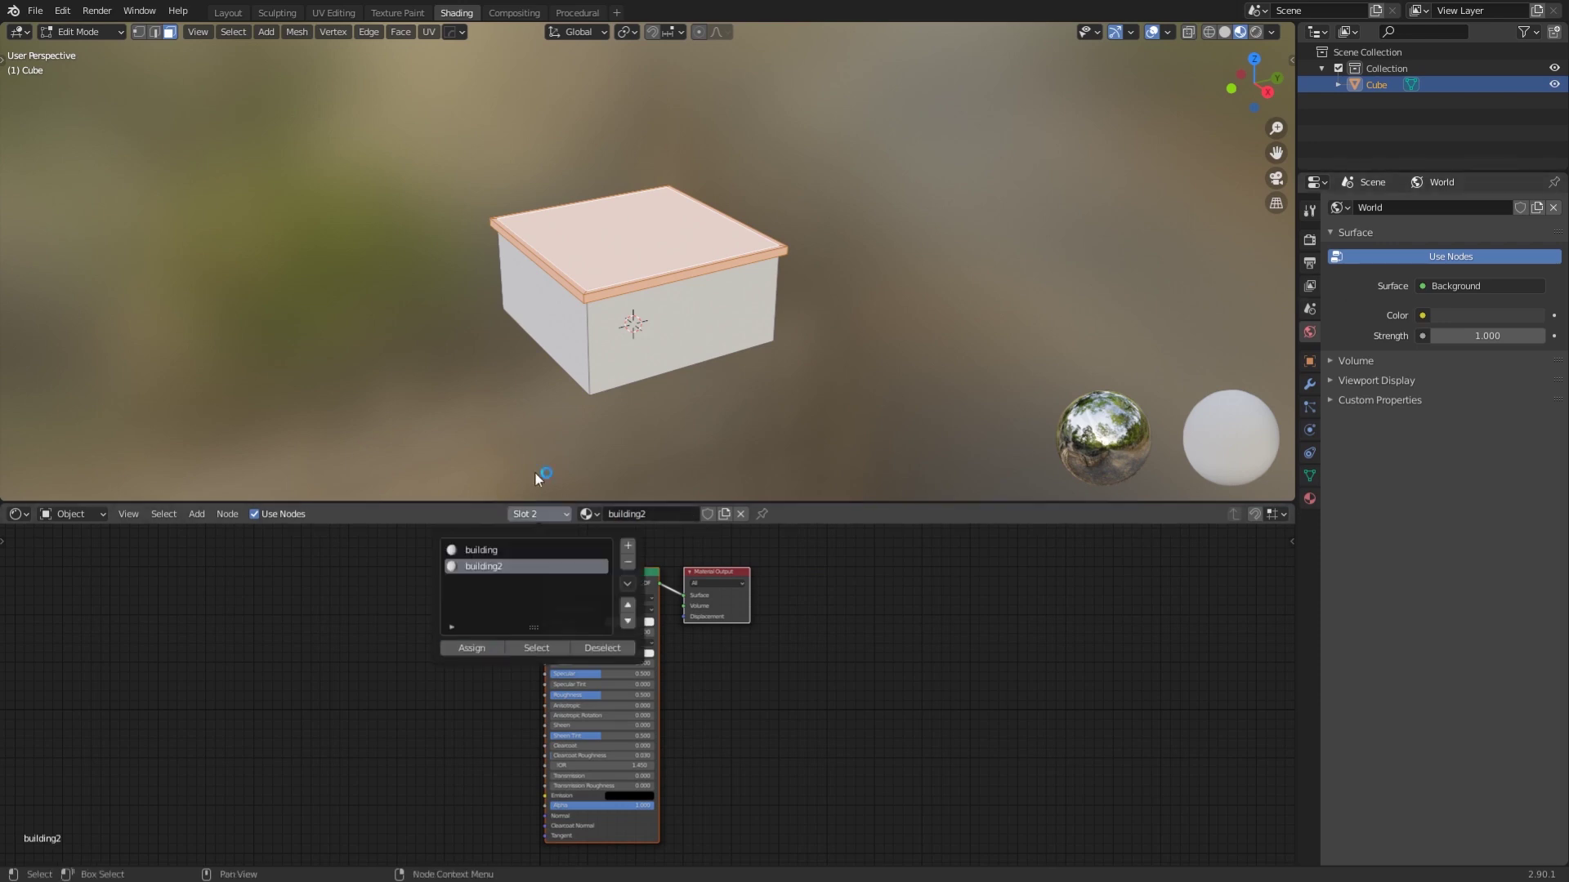
# Leave mesh editing and add a Brick Texture node to the building material, ahead of the Principled BSDF.
pyautogui.click(682, 347)
pyautogui.press('Tab')
pyautogui.moveTo(729, 400); pyautogui.dragTo(723, 375, button='middle')
pyautogui.click(734, 621)
pyautogui.keyDown('ctrl'); pyautogui.hscroll(-4, 691, 628); pyautogui.keyUp('ctrl')
pyautogui.hotkey('shift', 'a')
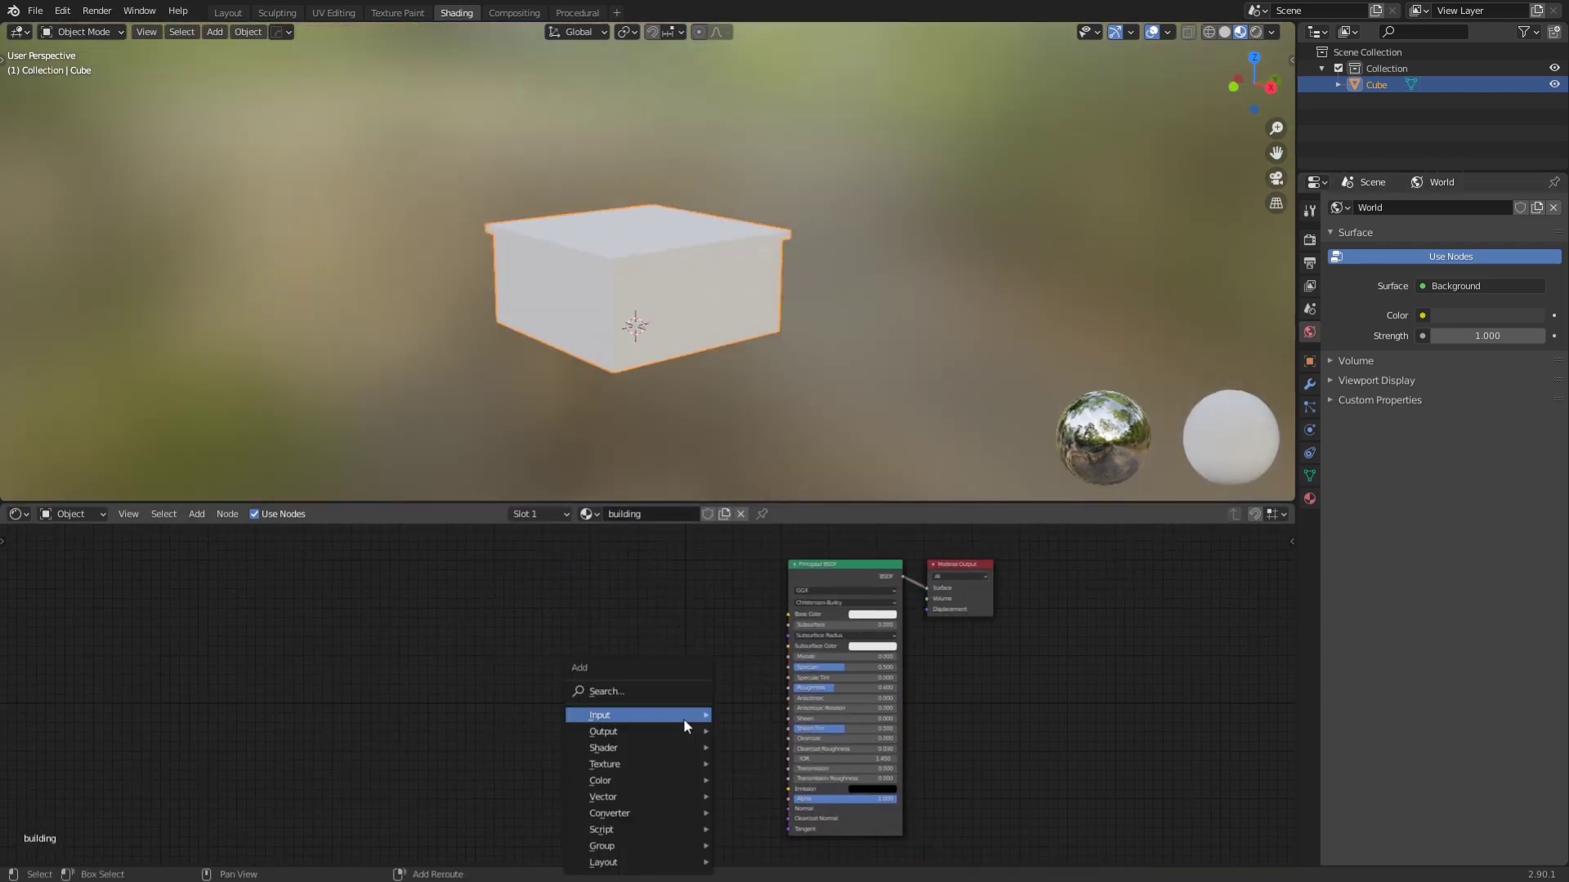
pyautogui.write('c')
pyautogui.press('BackSpace')
pyautogui.write('brick')
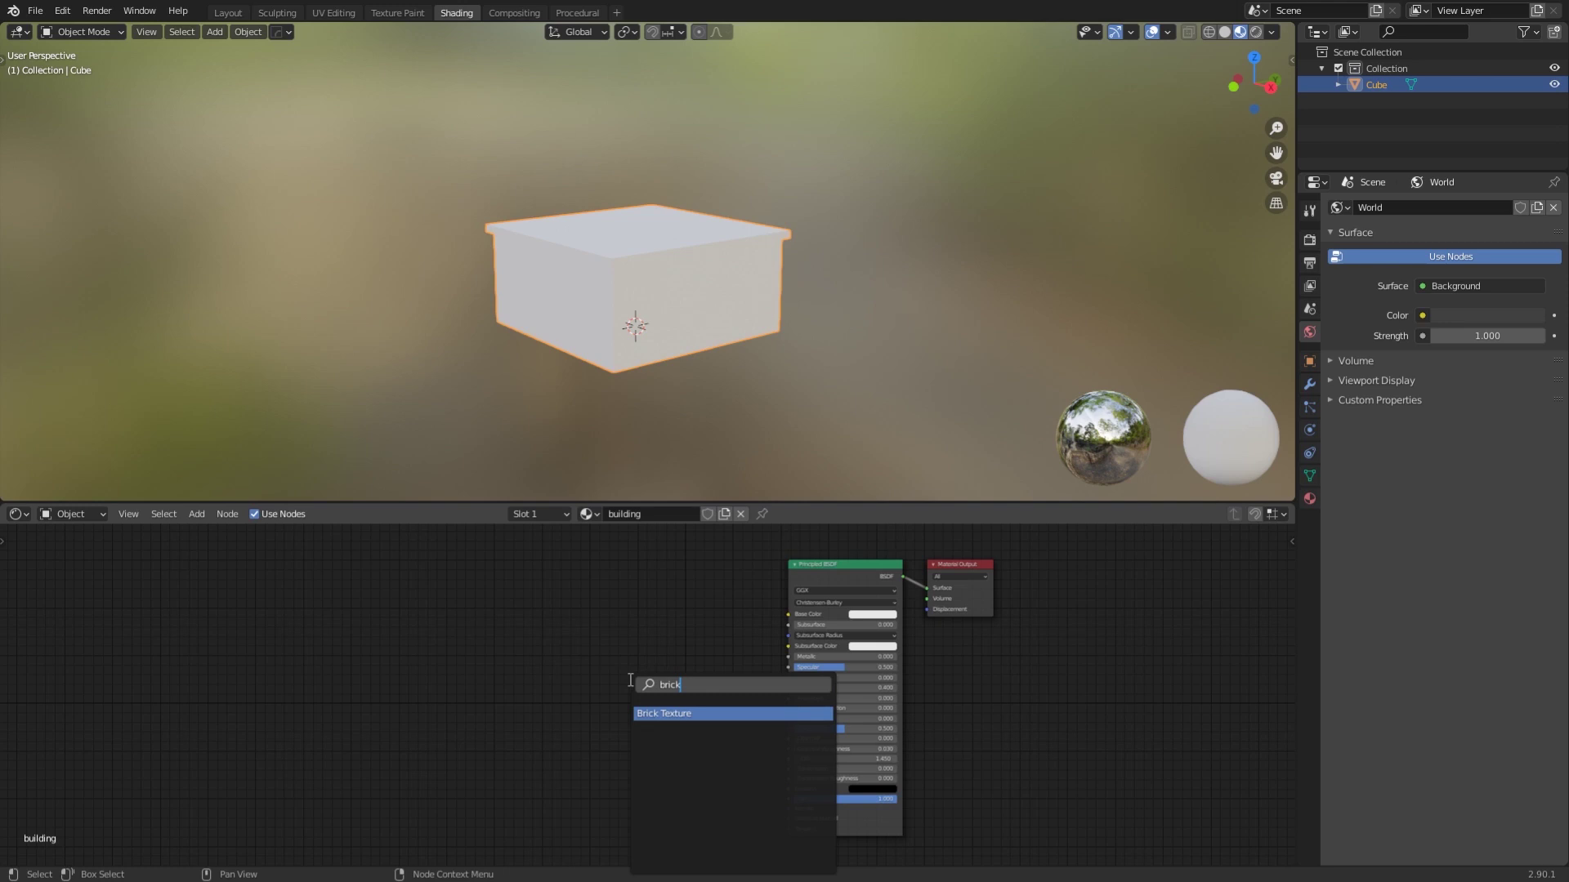
pyautogui.press('Return')
pyautogui.click(487, 628)
pyautogui.moveTo(490, 633); pyautogui.dragTo(571, 645, button='middle')
# Add a Texture Coordinate node and place it ahead of the Brick Texture node.
pyautogui.hotkey('shift', 'a')
pyautogui.click(443, 663)
pyautogui.press('Return')
pyautogui.click(319, 640)
pyautogui.scroll(2, 390, 704)
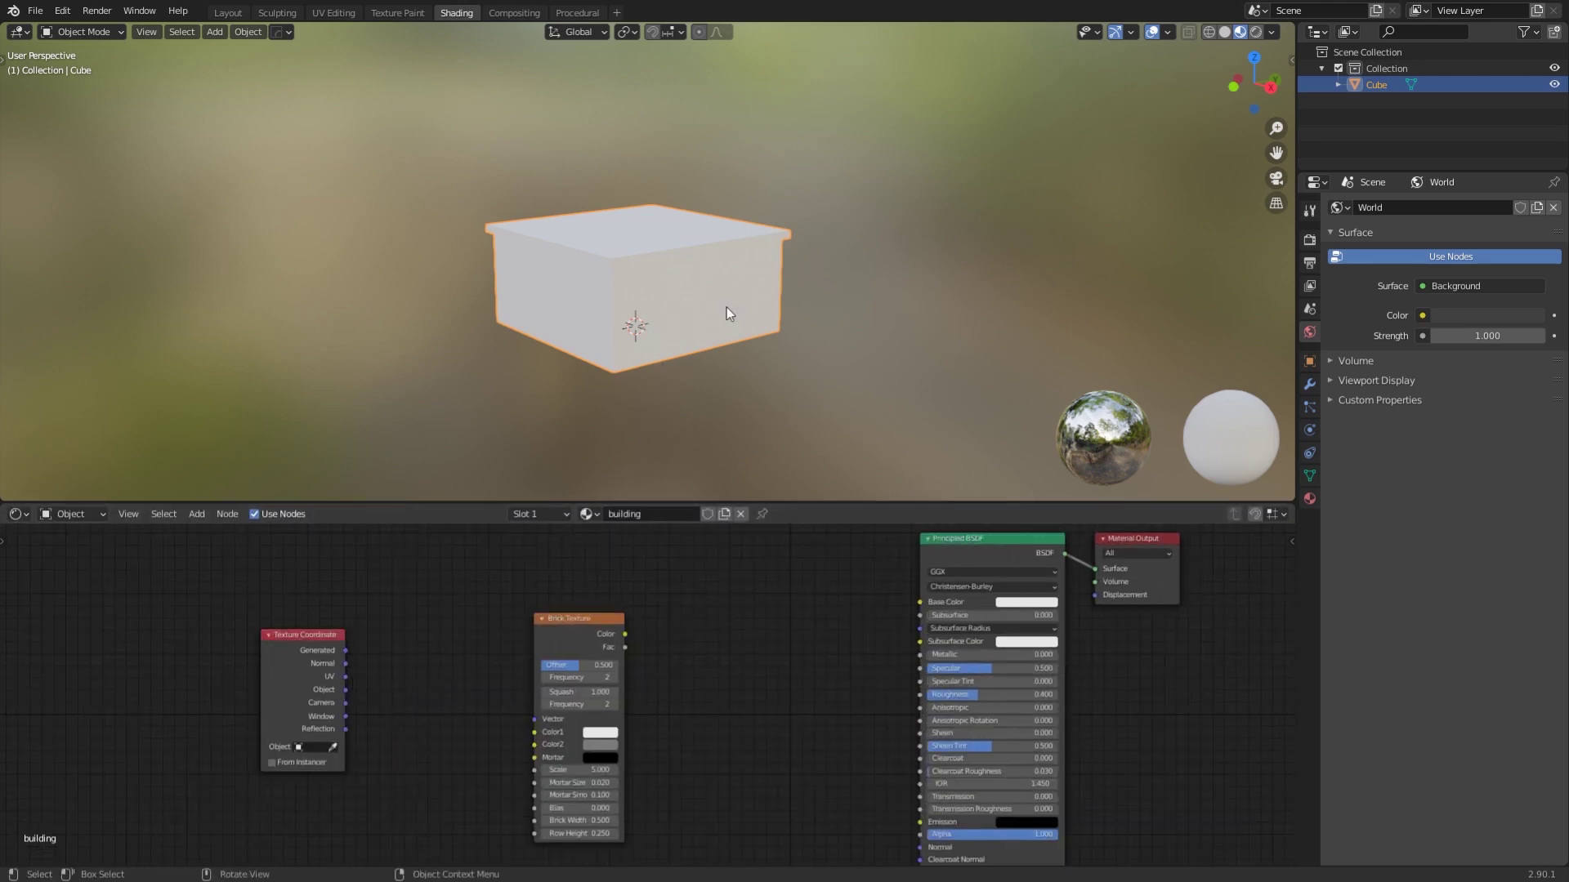
pyautogui.moveTo(727, 313); pyautogui.dragTo(621, 350, button='middle')
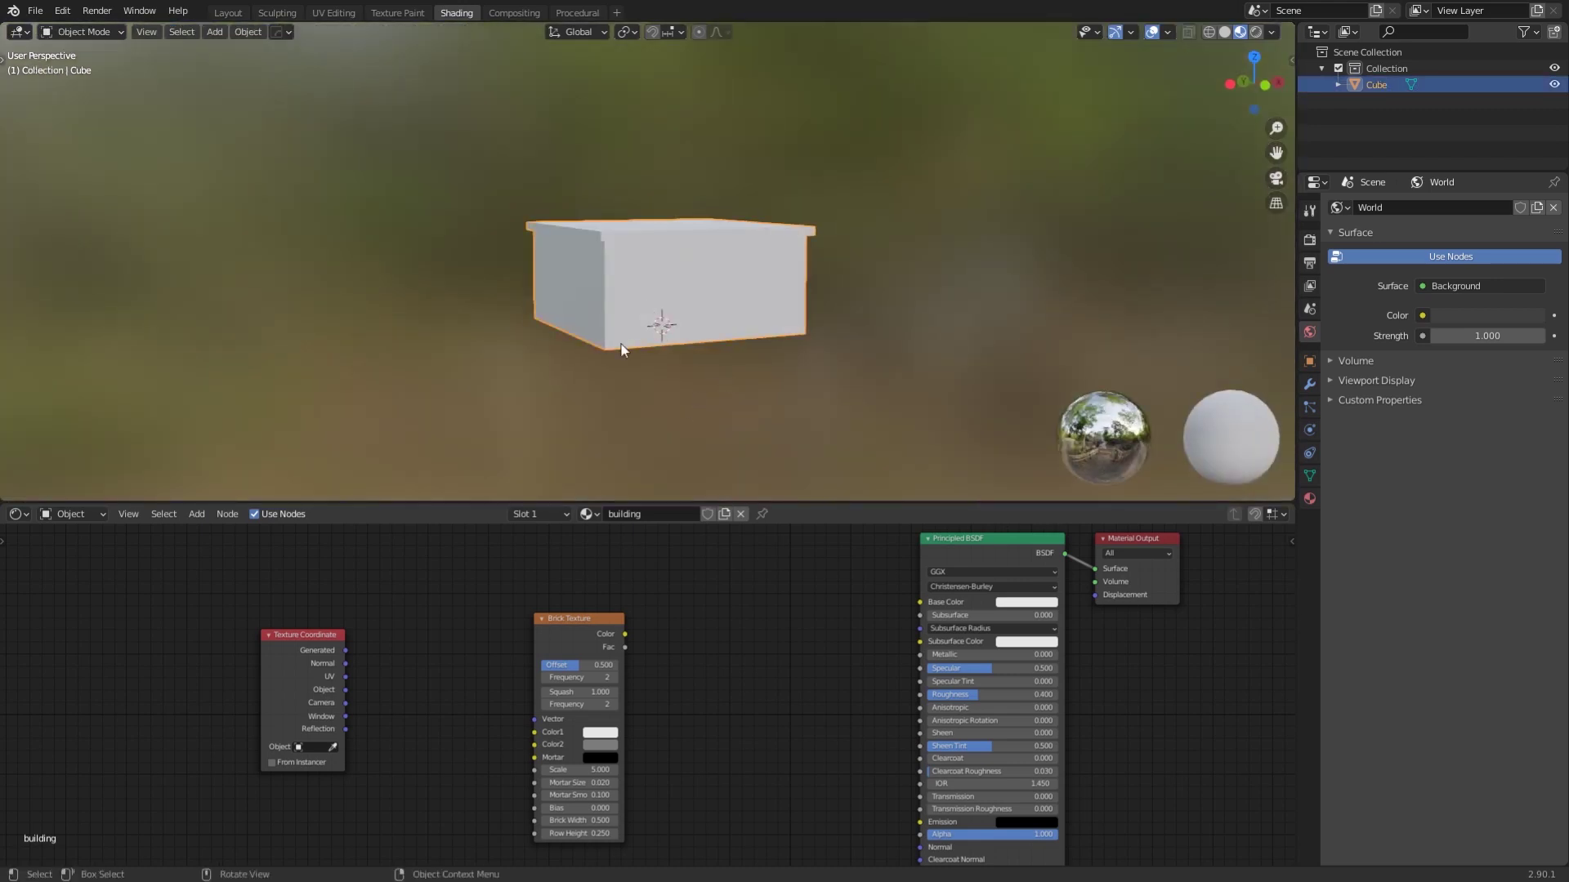
# Link the Brick Texture's Color to the Principled BSDF's Base Color and drive its Vector from the Texture Coordinate's UV output.
pyautogui.moveTo(345, 690); pyautogui.dragTo(534, 719)
pyautogui.moveTo(625, 634); pyautogui.dragTo(920, 602)
pyautogui.moveTo(753, 404); pyautogui.dragTo(890, 238, button='middle')
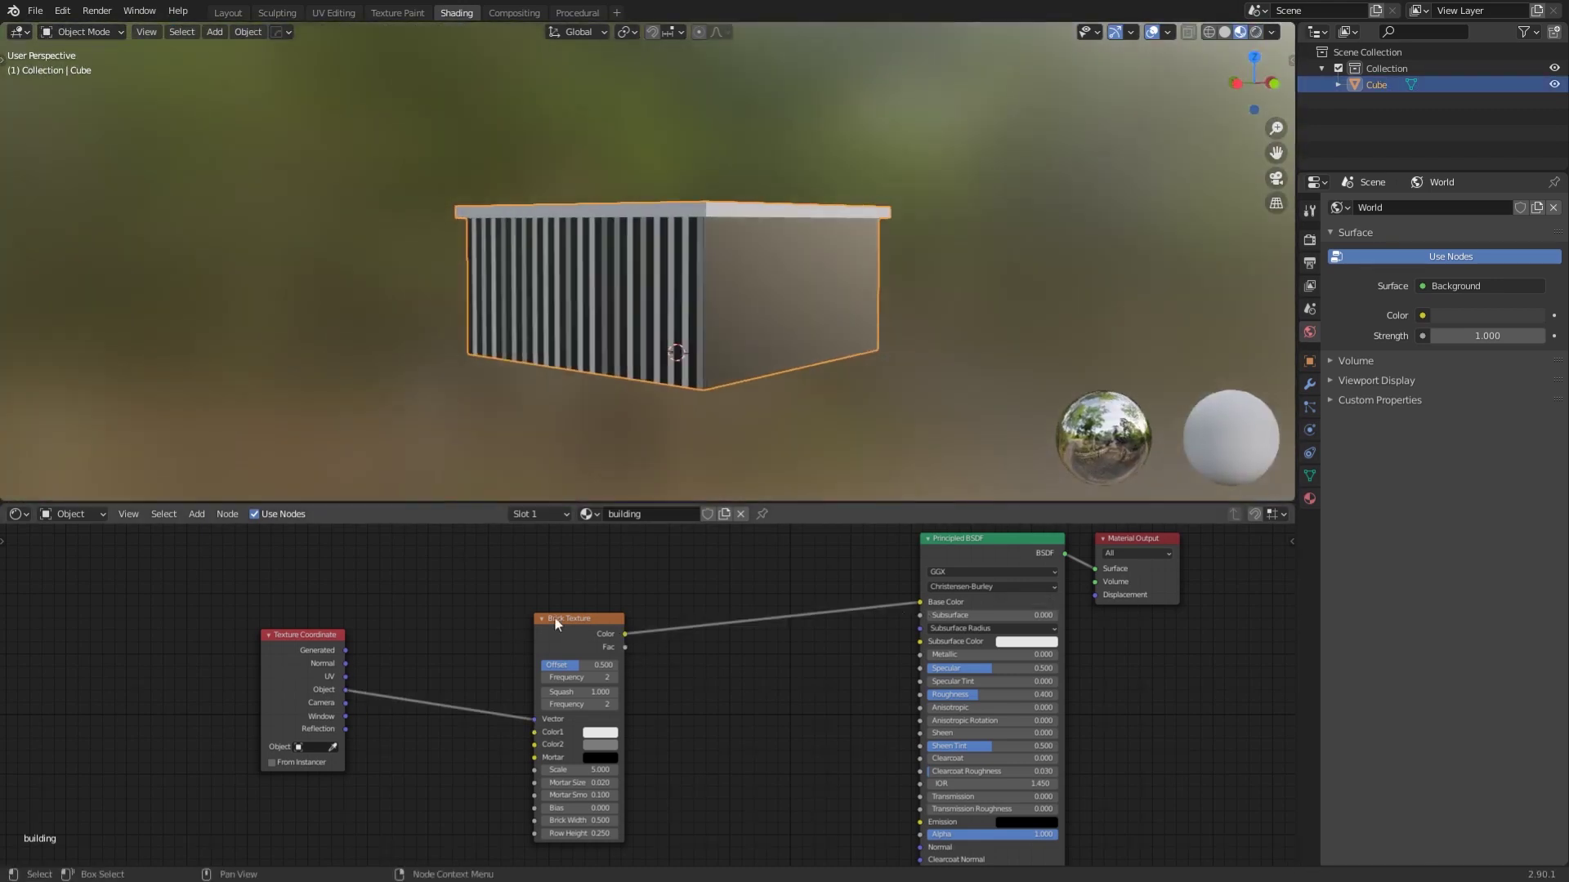
pyautogui.moveTo(345, 677); pyautogui.dragTo(535, 719)
pyautogui.moveTo(686, 441); pyautogui.dragTo(408, 433, button='middle')
# Unwrap all of the building's faces in Edit Mode using Cube Projection.
pyautogui.press('Tab')
pyautogui.click(428, 32)
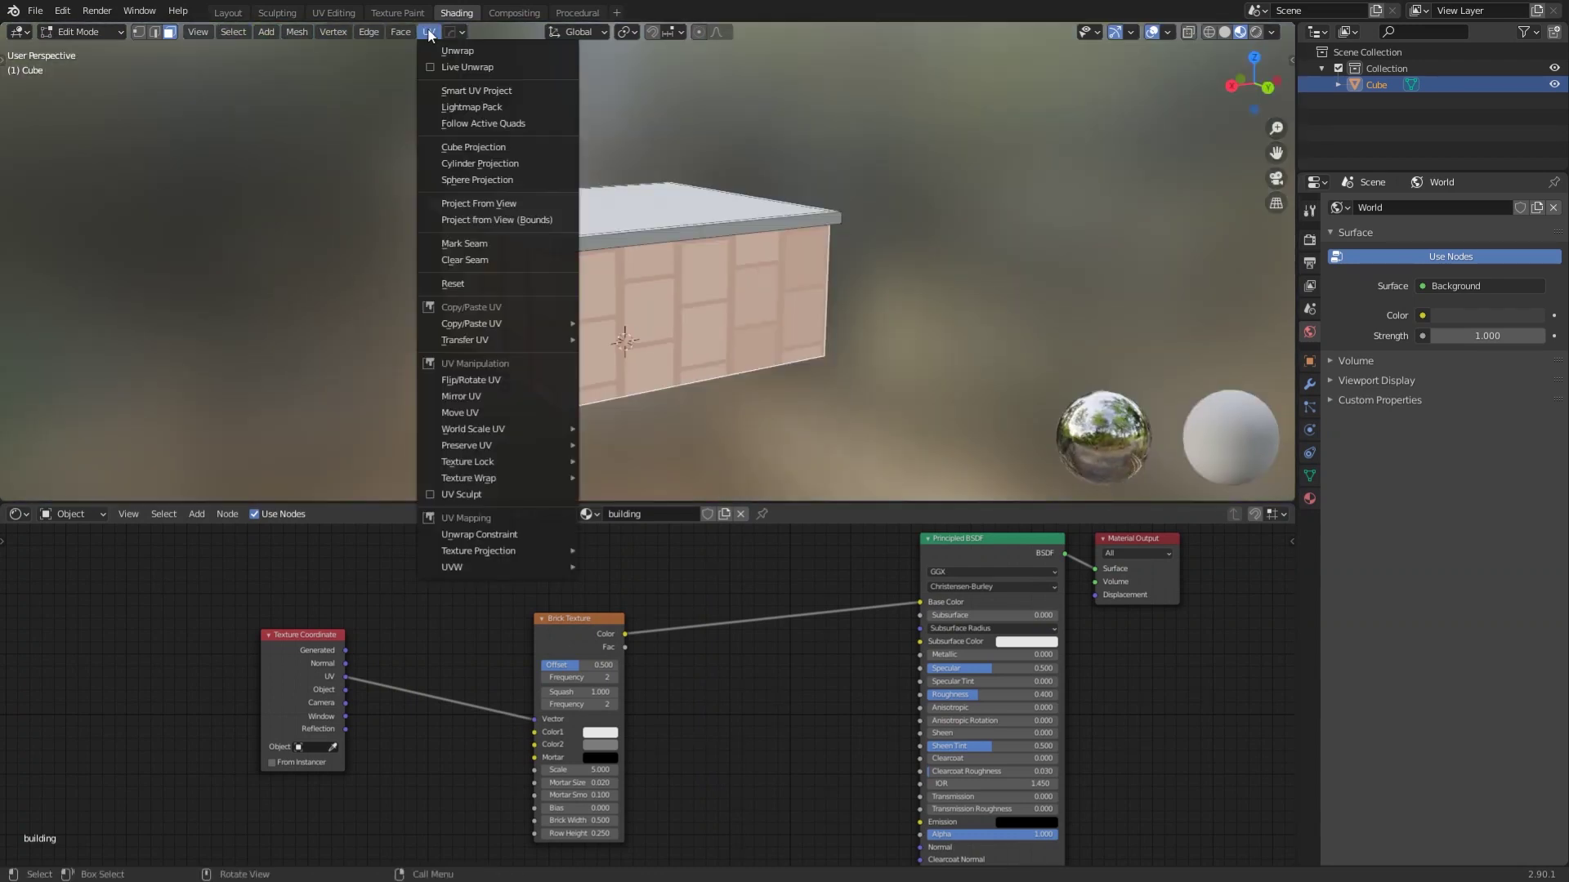
pyautogui.click(449, 51)
pyautogui.click(430, 34)
pyautogui.click(488, 147)
pyautogui.click(514, 151)
pyautogui.moveTo(531, 245)
pyautogui.mouseDown(button='middle')
pyautogui.moveTo(535, 123)
pyautogui.moveTo(544, 237)
pyautogui.mouseUp(button='middle')
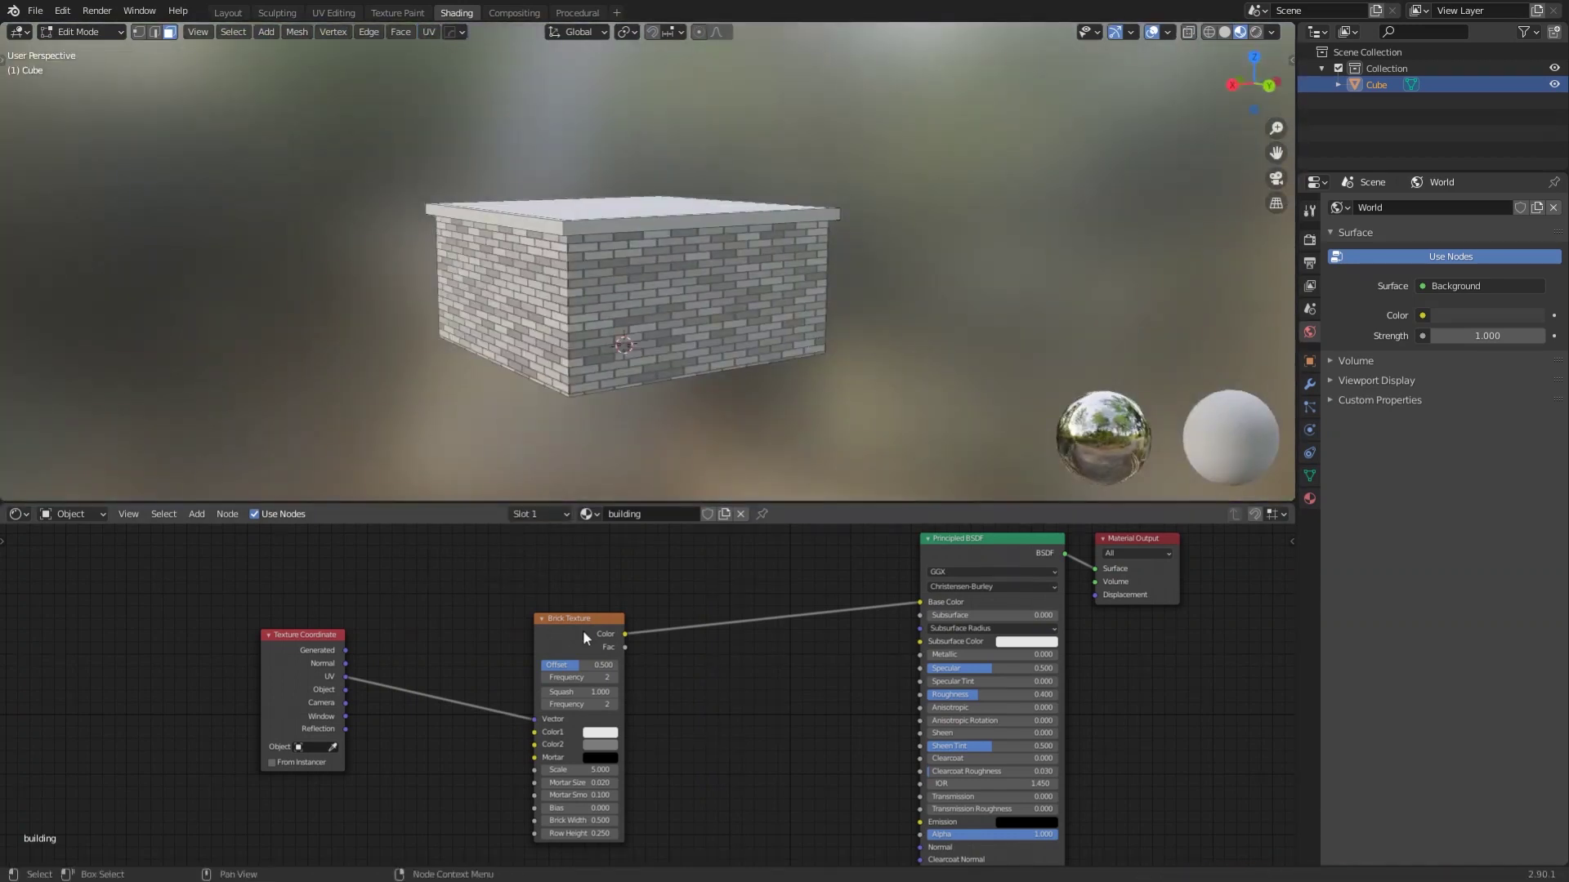
# Add a Bump node, feeding the Brick Texture's Fac into its Height and its Normal output into the Principled BSDF's Normal.
pyautogui.scroll(2, 604, 327)
pyautogui.keyDown('shift'); pyautogui.moveTo(605, 352); pyautogui.dragTo(585, 280, button='middle'); pyautogui.keyUp('shift')
pyautogui.moveTo(653, 695); pyautogui.dragTo(634, 631, button='middle')
pyautogui.moveTo(560, 557); pyautogui.dragTo(783, 747)
pyautogui.hotkey('shift', 'a')
pyautogui.write('bump')
pyautogui.press('Return')
pyautogui.click(765, 660)
pyautogui.moveTo(849, 675); pyautogui.dragTo(795, 680)
pyautogui.moveTo(826, 683); pyautogui.dragTo(942, 799)
pyautogui.scroll(1, 687, 367)
pyautogui.moveTo(686, 368); pyautogui.dragTo(666, 380, button='middle')
# Set the Brick Texture's Color1 to a light peach and Color2 to a dark reddish brown.
pyautogui.scroll(-1, 666, 380)
pyautogui.moveTo(482, 549); pyautogui.dragTo(511, 562)
pyautogui.moveTo(222, 552); pyautogui.dragTo(300, 615)
pyautogui.click(530, 689)
pyautogui.moveTo(568, 541); pyautogui.dragTo(562, 586)
pyautogui.click(530, 704)
pyautogui.press('Tab')
pyautogui.moveTo(795, 406); pyautogui.dragTo(741, 395, button='middle')
# Set the Brick Texture's Scale to 4.250 and inspect the brick walls.
pyautogui.scroll(-2, 740, 360)
pyautogui.moveTo(695, 245)
pyautogui.mouseDown(button='middle')
pyautogui.moveTo(742, 293)
pyautogui.moveTo(692, 260)
pyautogui.mouseUp(button='middle')
pyautogui.moveTo(505, 733); pyautogui.dragTo(492, 734)
pyautogui.click(875, 400)
pyautogui.moveTo(874, 401); pyautogui.dragTo(750, 393, button='middle')
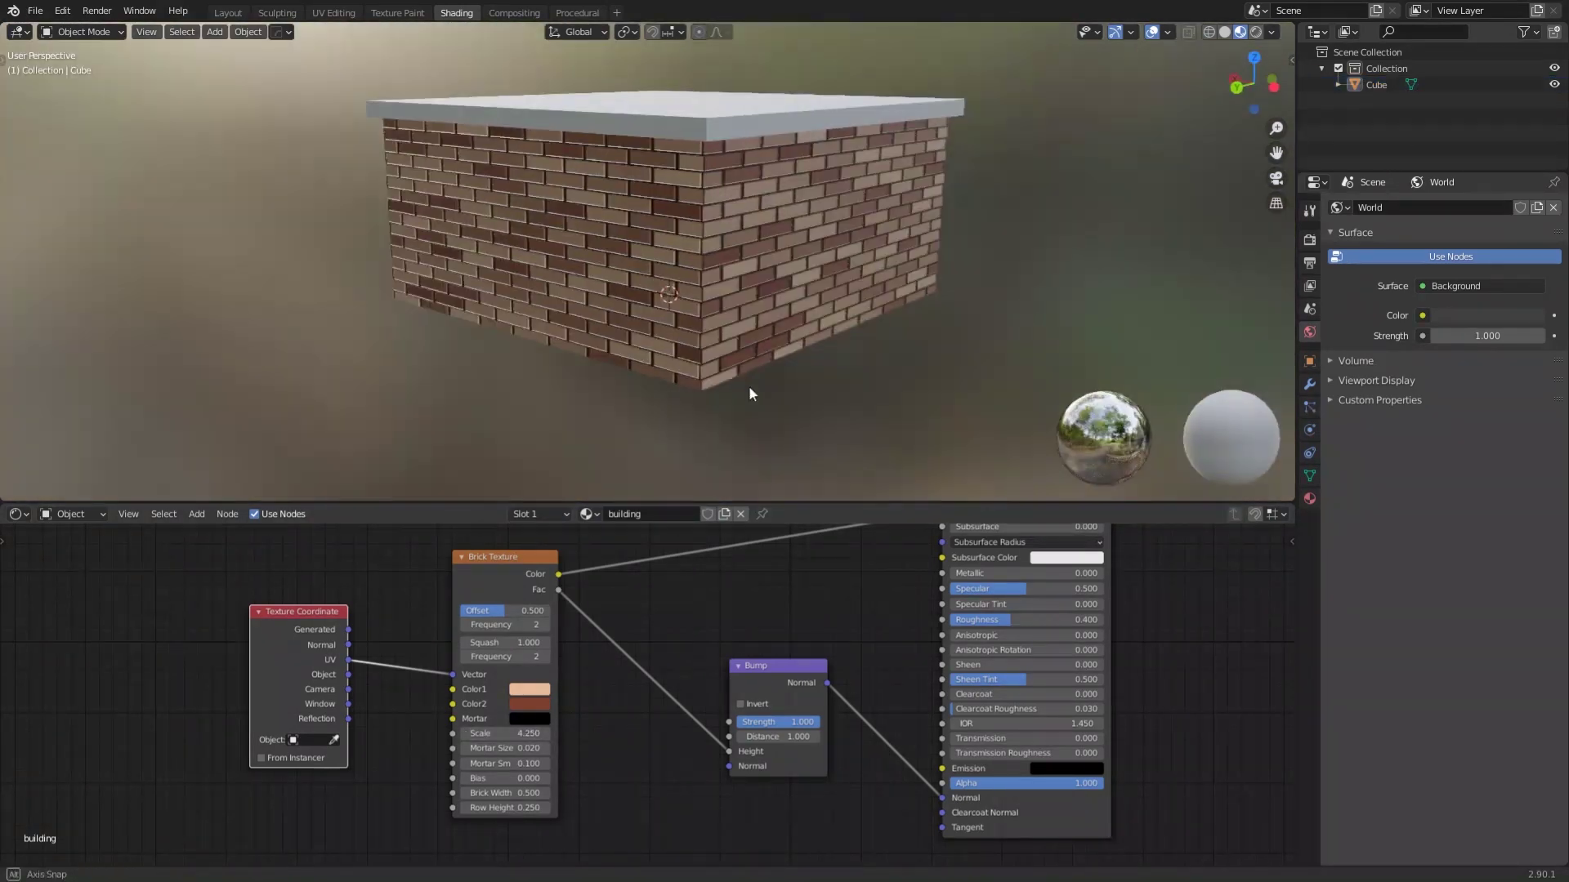
# Change the Base Color of the cube's building2 material to a neutral, darker grey.
pyautogui.scroll(-3, 749, 386)
pyautogui.click(621, 270)
pyautogui.click(540, 513)
pyautogui.click(532, 568)
pyautogui.click(600, 654)
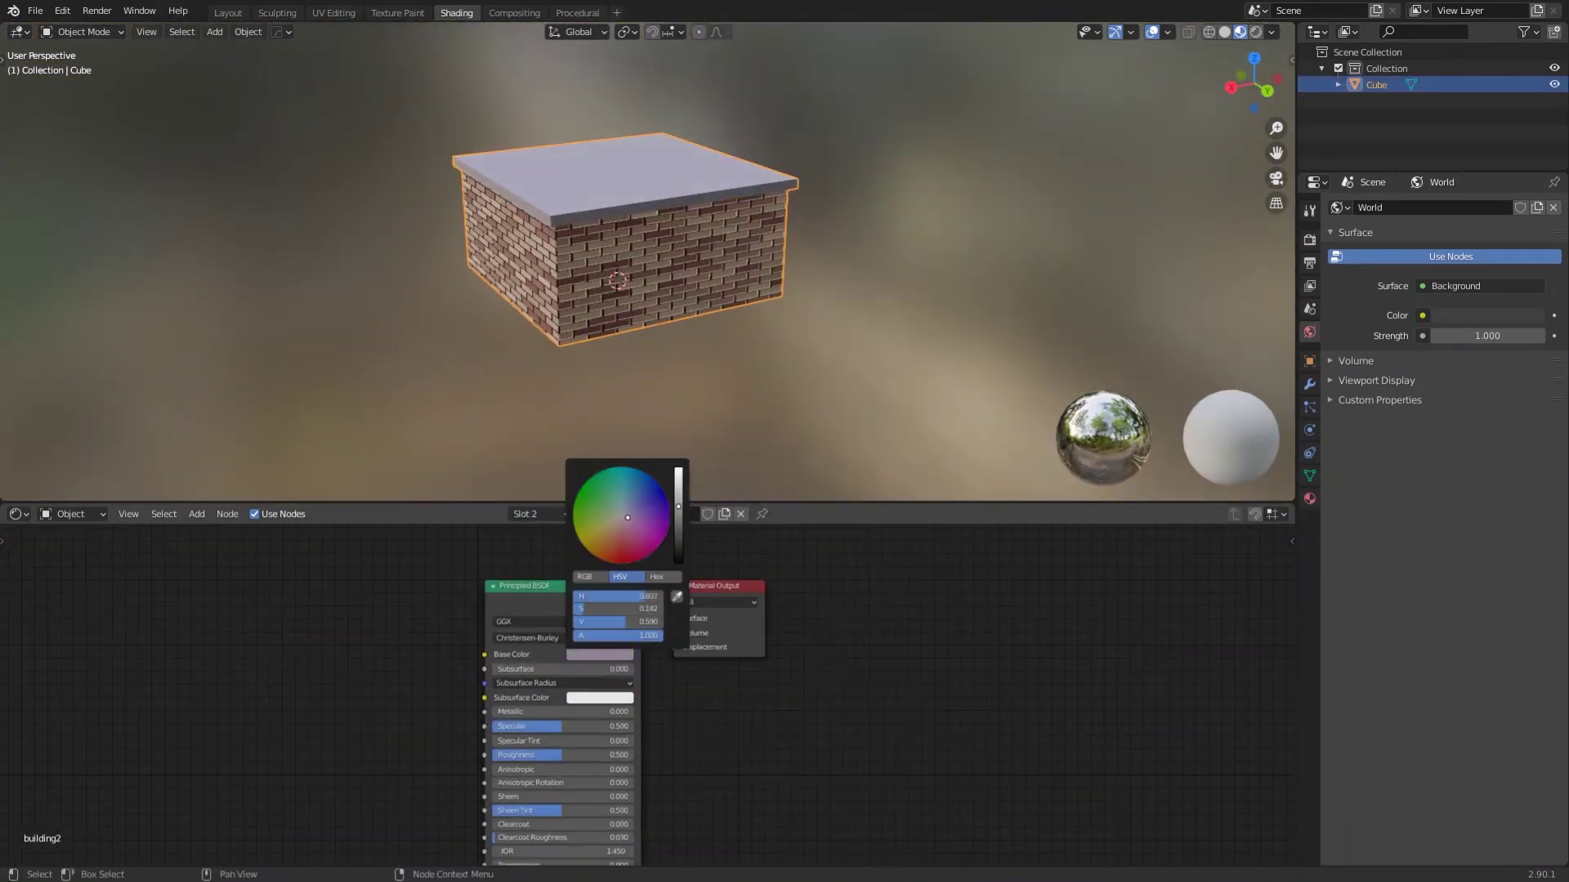
pyautogui.moveTo(627, 518); pyautogui.dragTo(623, 516)
pyautogui.moveTo(678, 506); pyautogui.dragTo(679, 522)
pyautogui.click(648, 368)
pyautogui.moveTo(647, 368); pyautogui.dragTo(662, 379, button='middle')
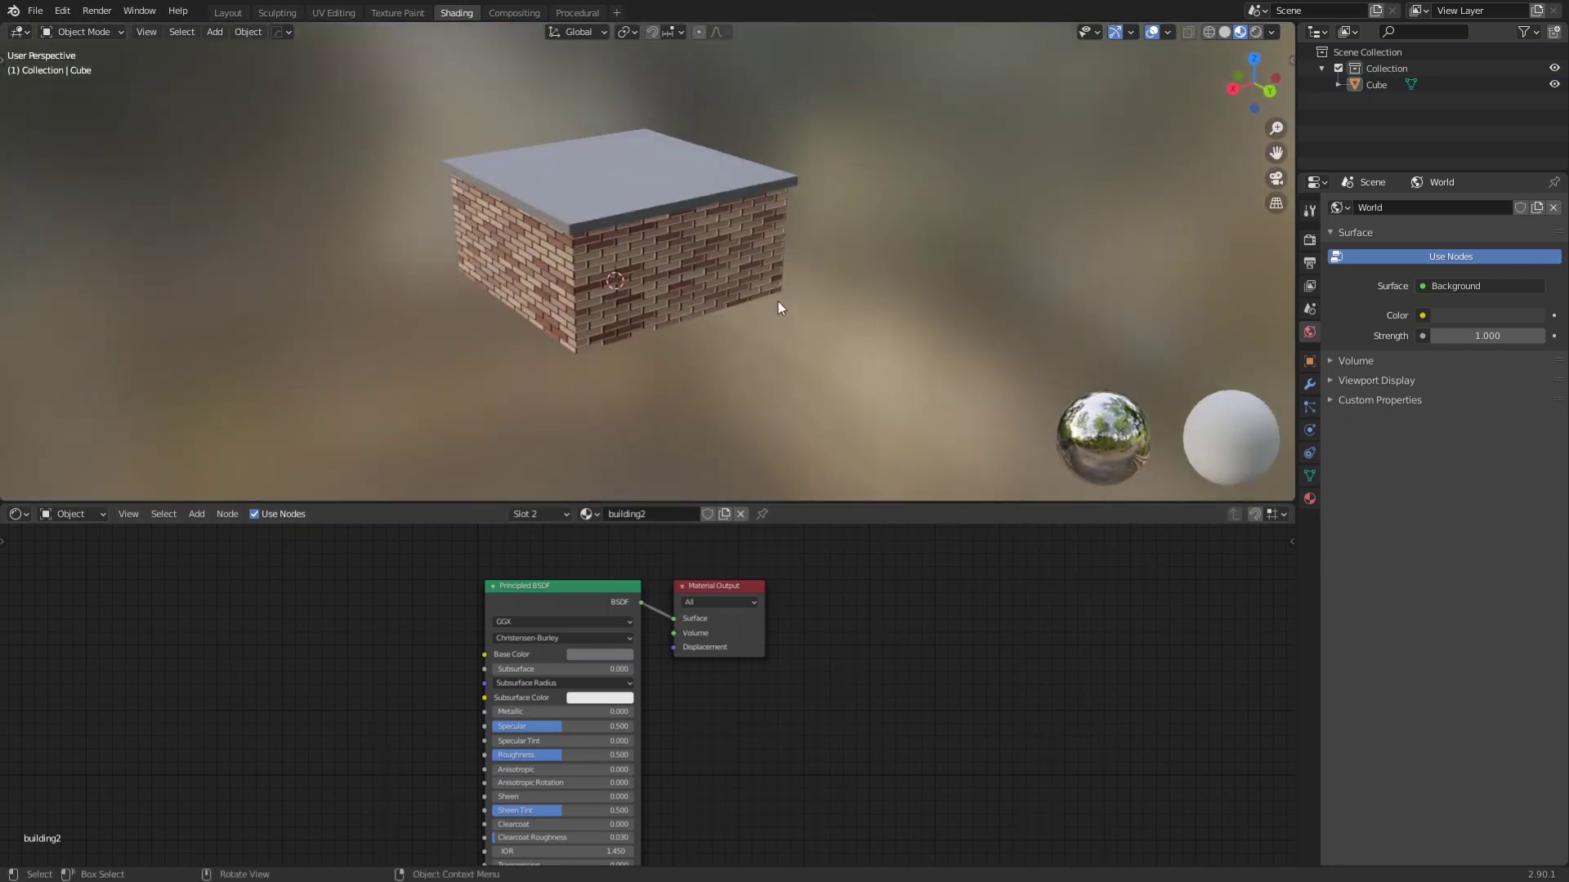
pyautogui.click(1225, 32)
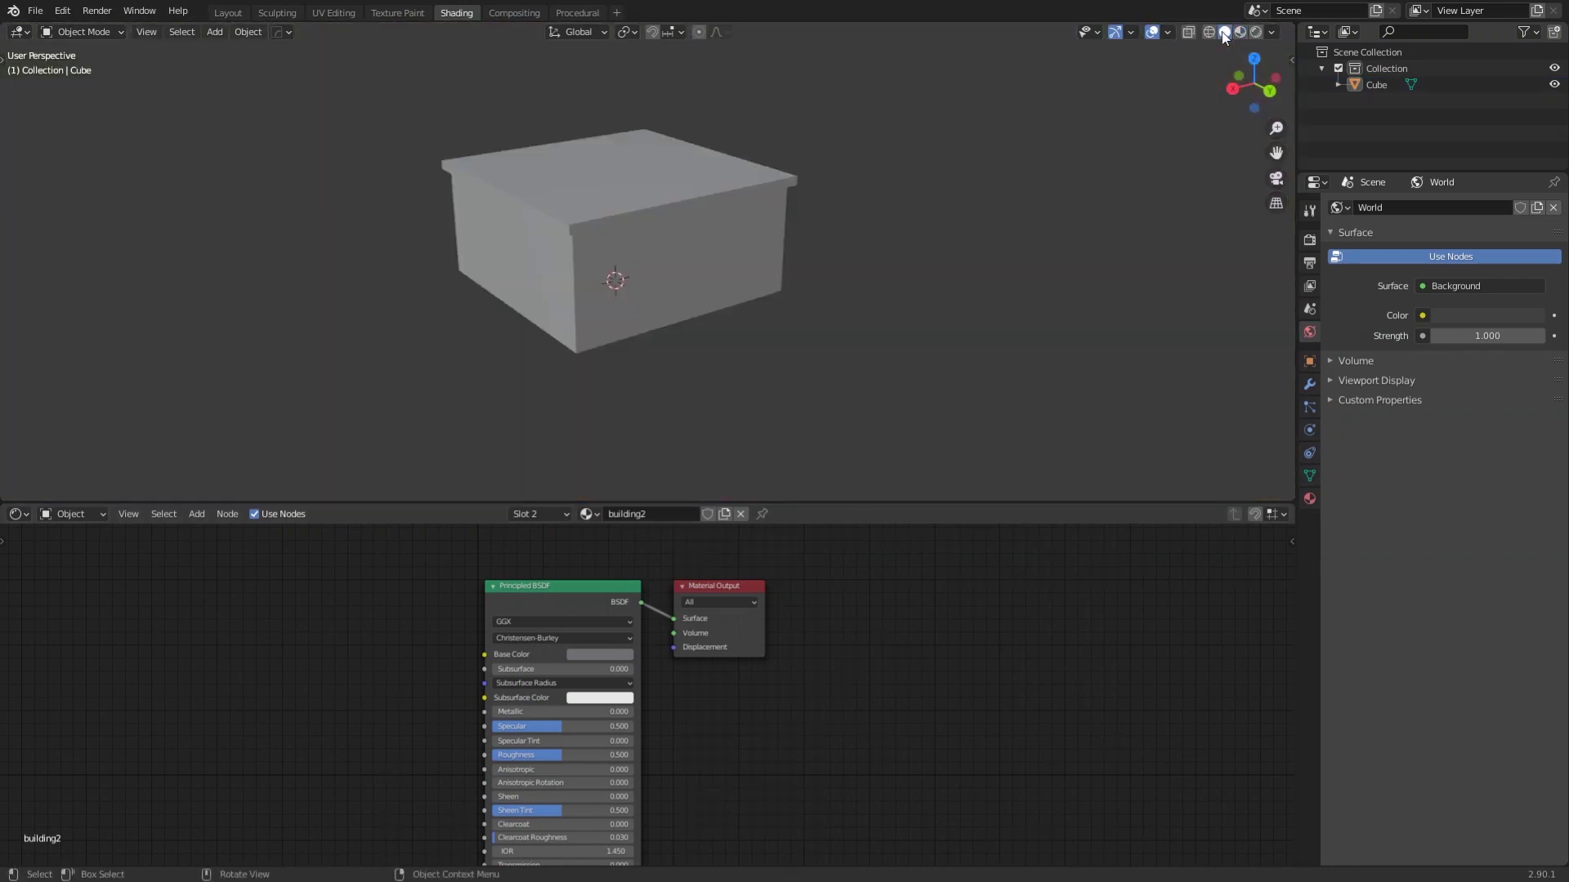
pyautogui.click(1240, 32)
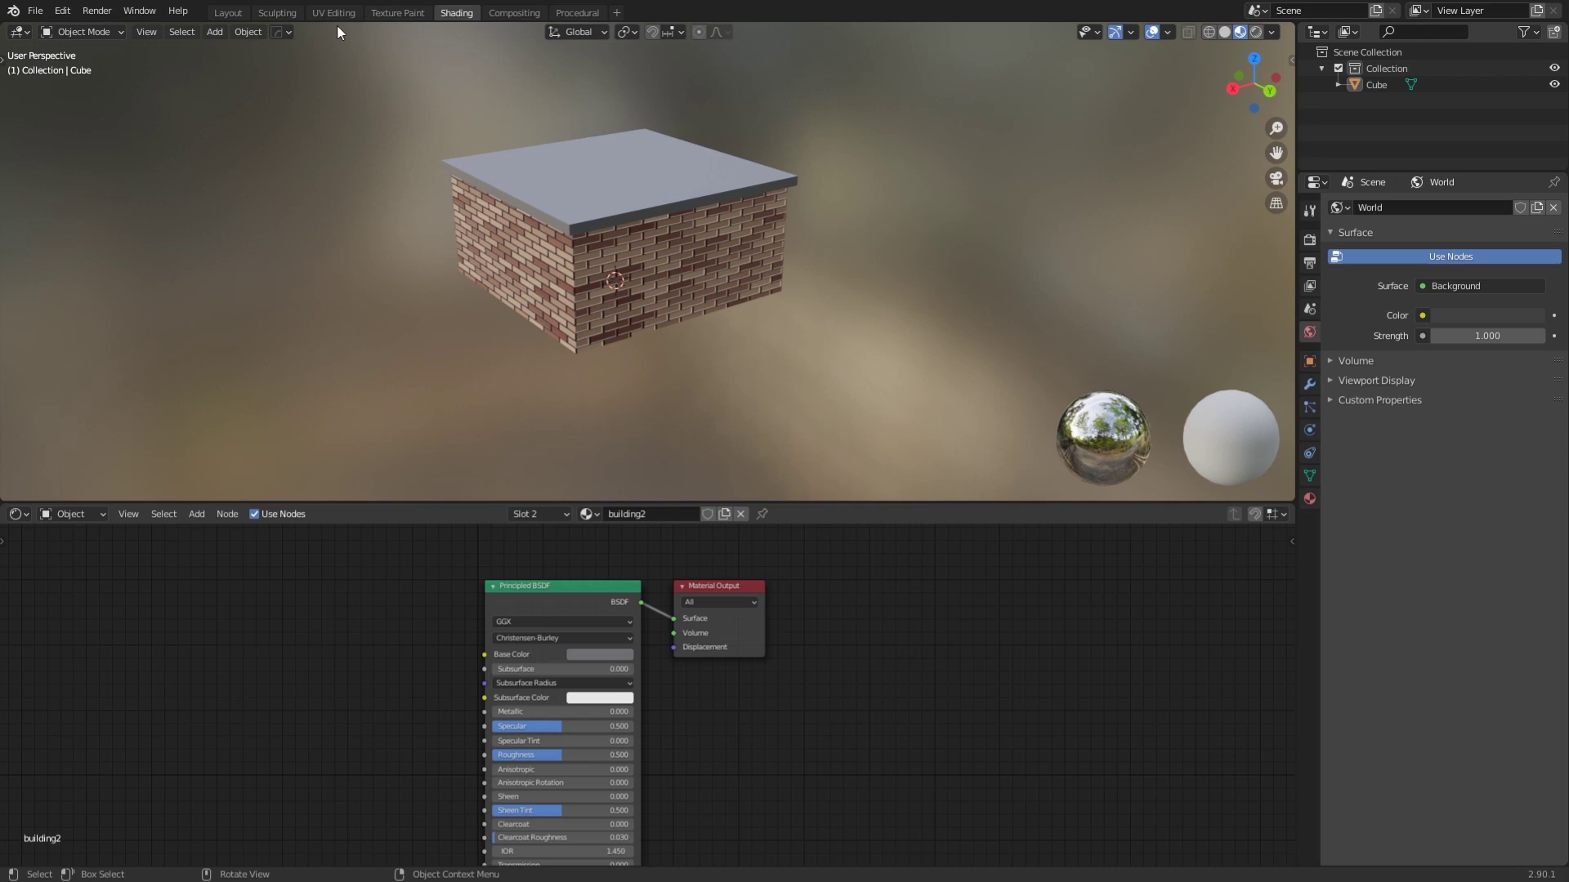
# Switch to the Layout workspace and open the cube's mesh for editing.
pyautogui.click(231, 11)
pyautogui.moveTo(630, 301); pyautogui.dragTo(563, 438, button='middle')
pyautogui.click(660, 477)
pyautogui.press('Tab')
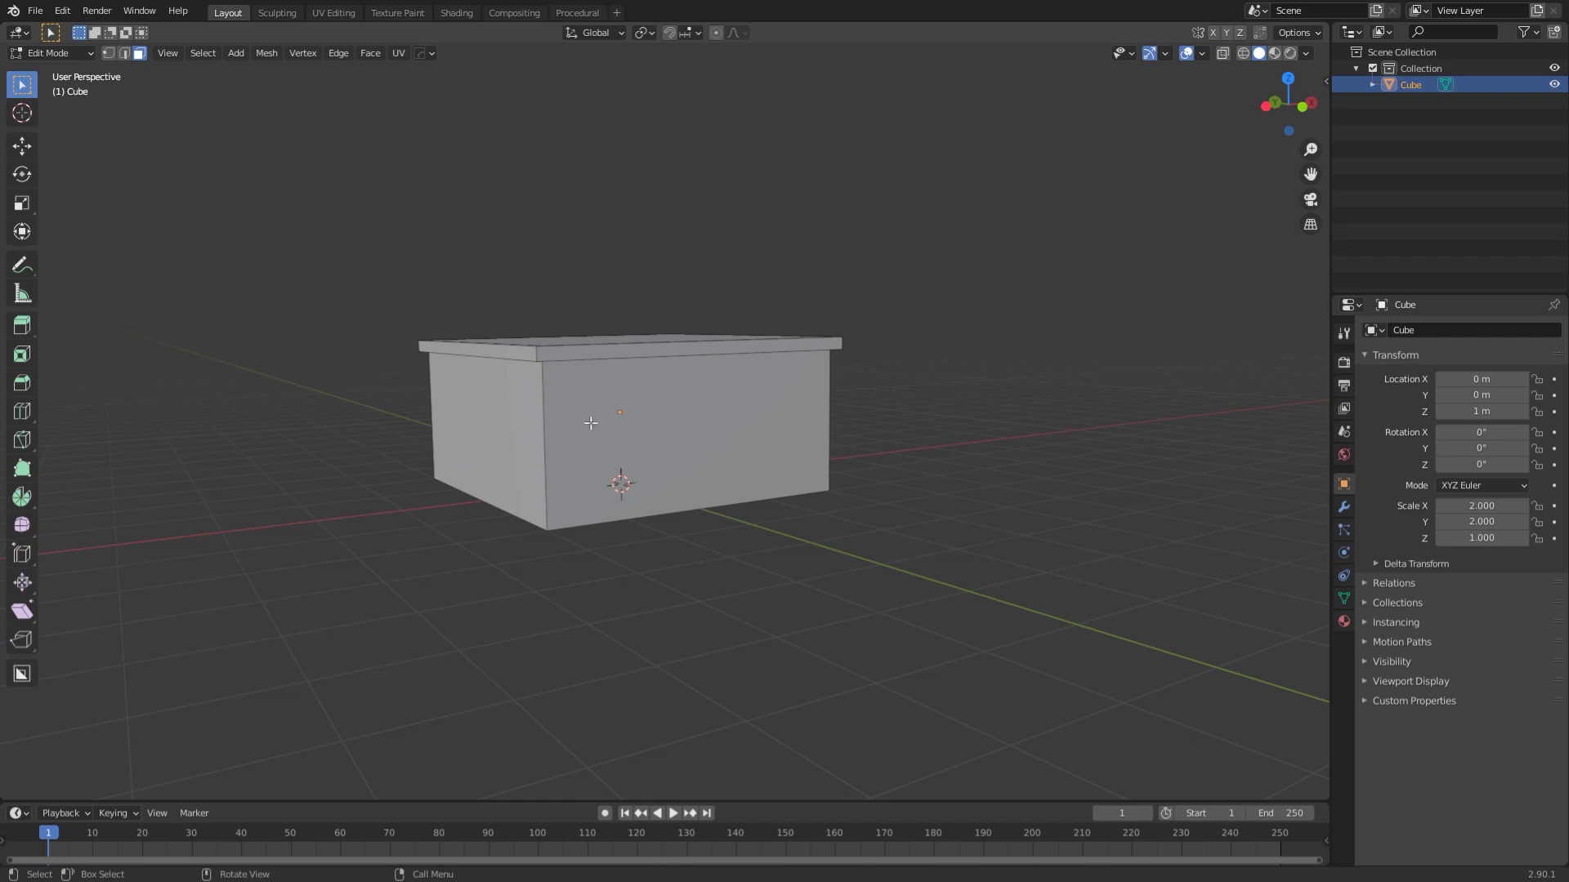
pyautogui.moveTo(612, 441); pyautogui.dragTo(616, 437, button='middle')
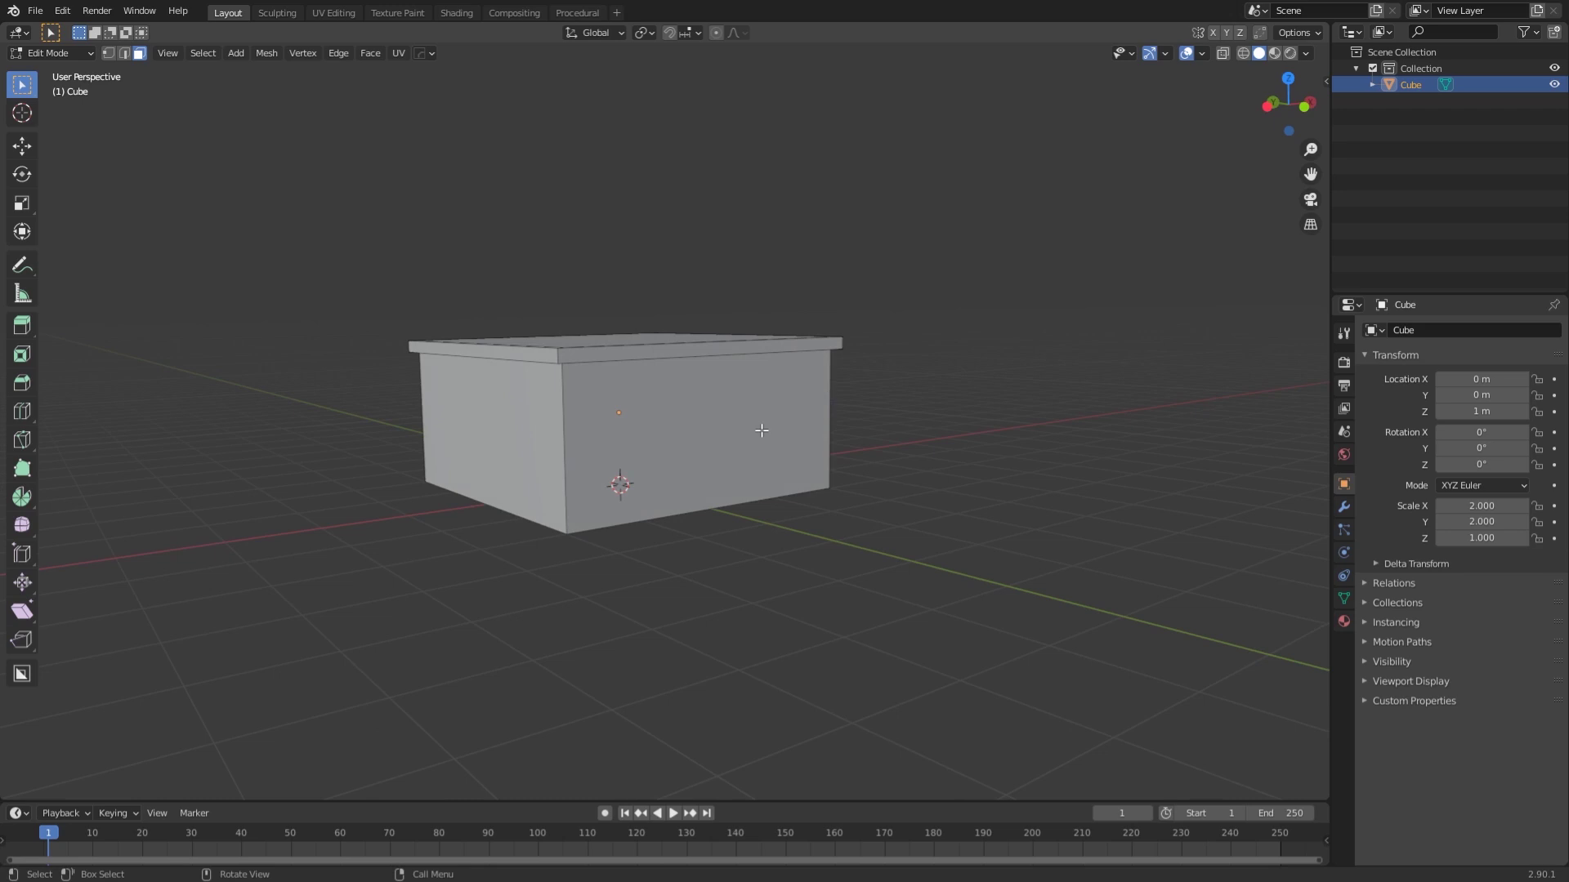
pyautogui.moveTo(699, 406); pyautogui.dragTo(663, 427, button='middle')
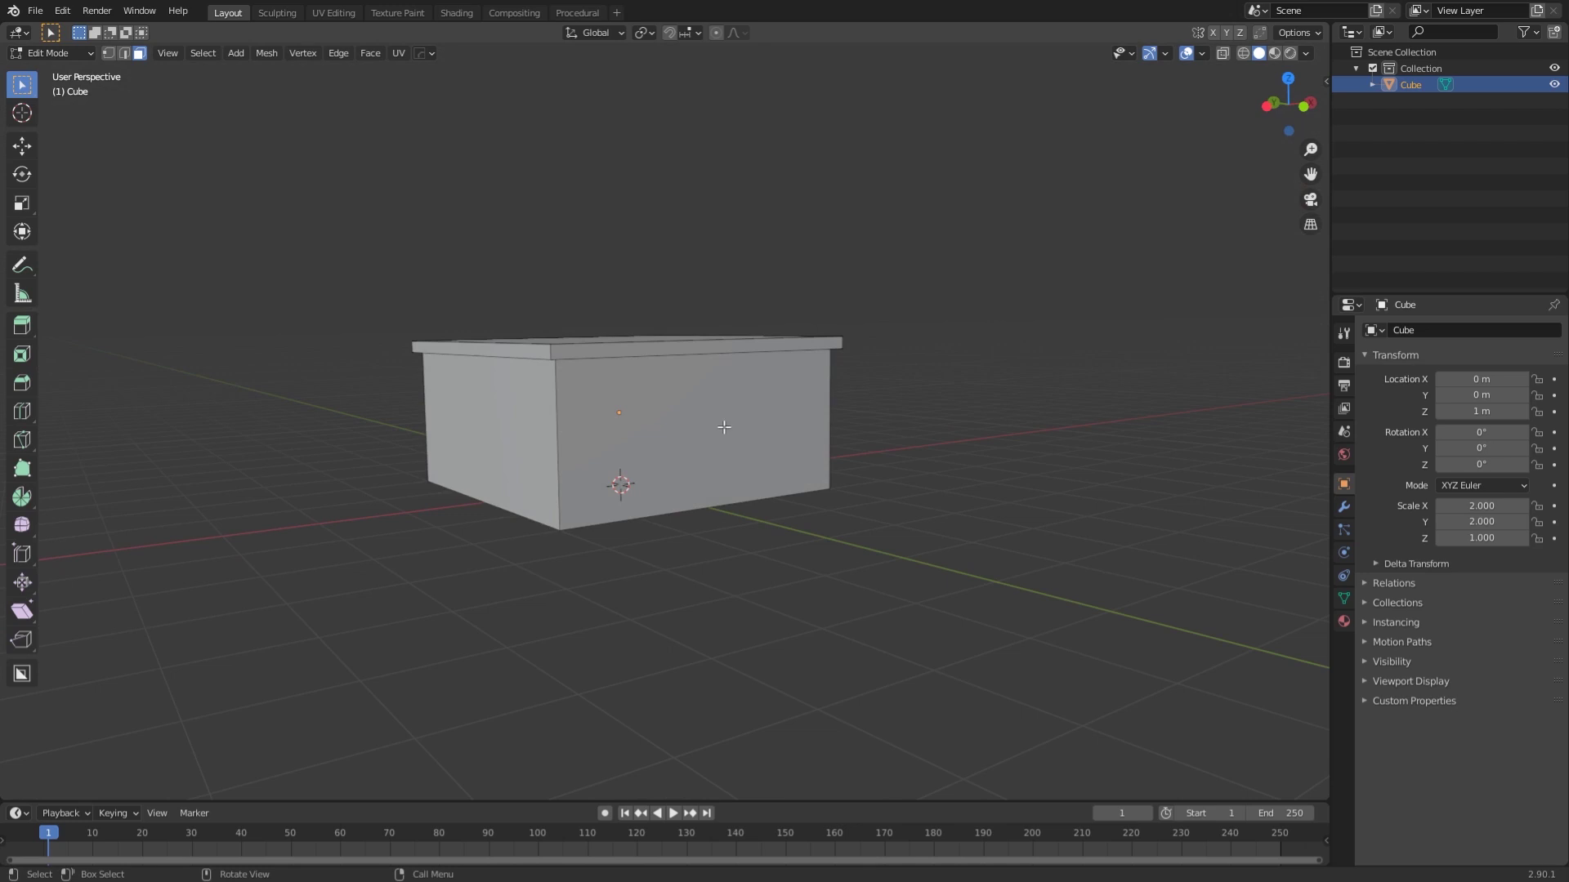
pyautogui.moveTo(747, 421)
pyautogui.mouseDown(button='middle')
pyautogui.moveTo(764, 425)
pyautogui.moveTo(717, 425)
pyautogui.mouseUp(button='middle')
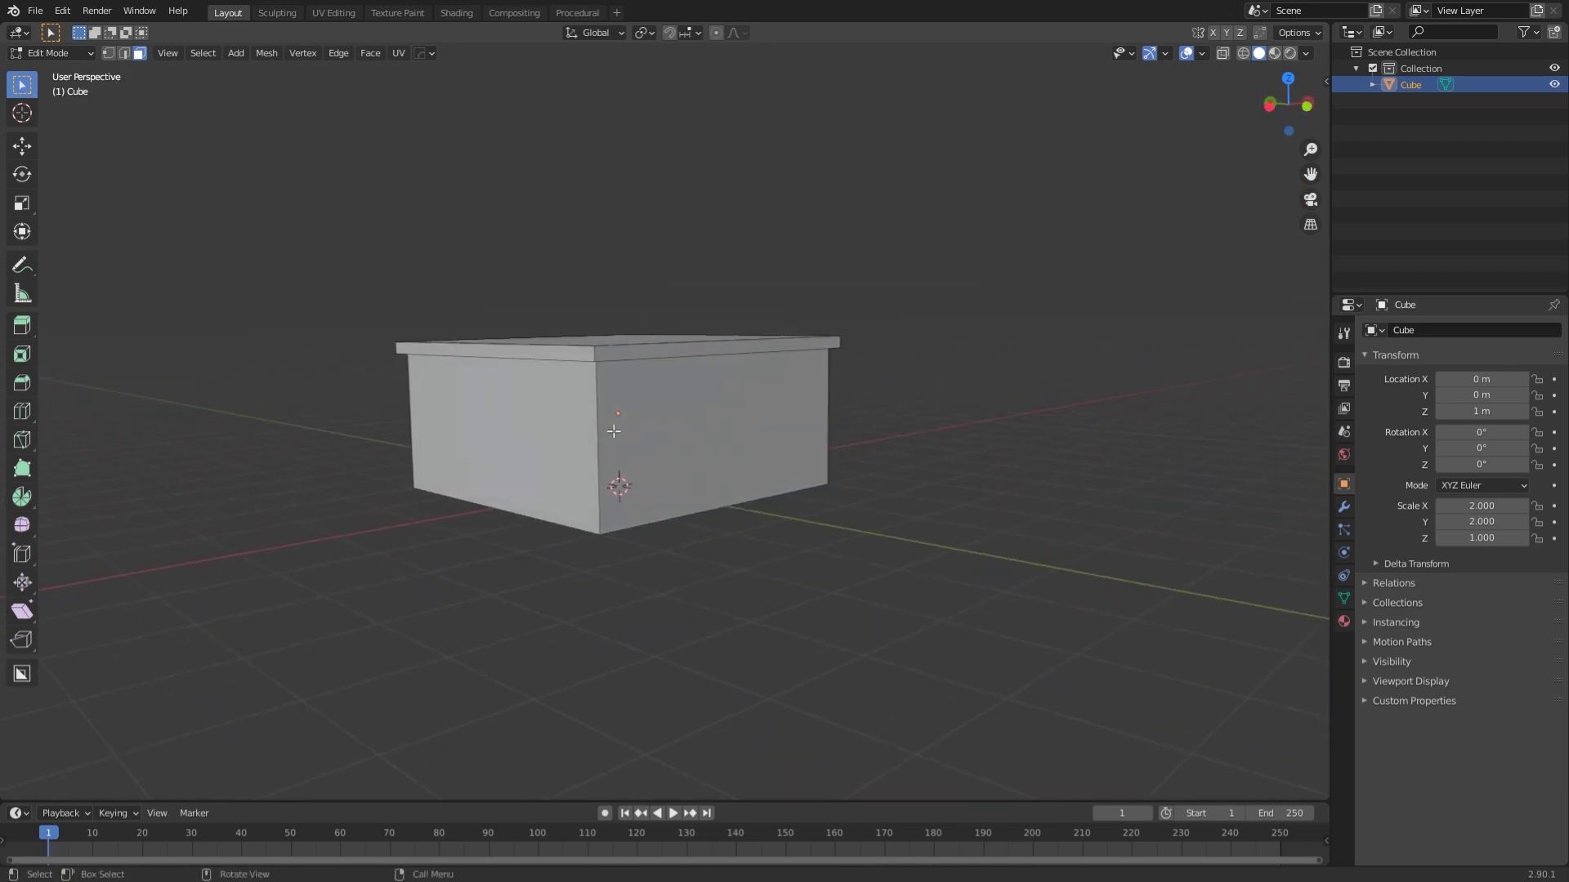
# Add a horizontal loop cut around the cube's walls at mid-height.
pyautogui.press('a')
pyautogui.hotkey('alt', 'a')
pyautogui.hotkey('ctrl', 'r')
pyautogui.click(600, 437)
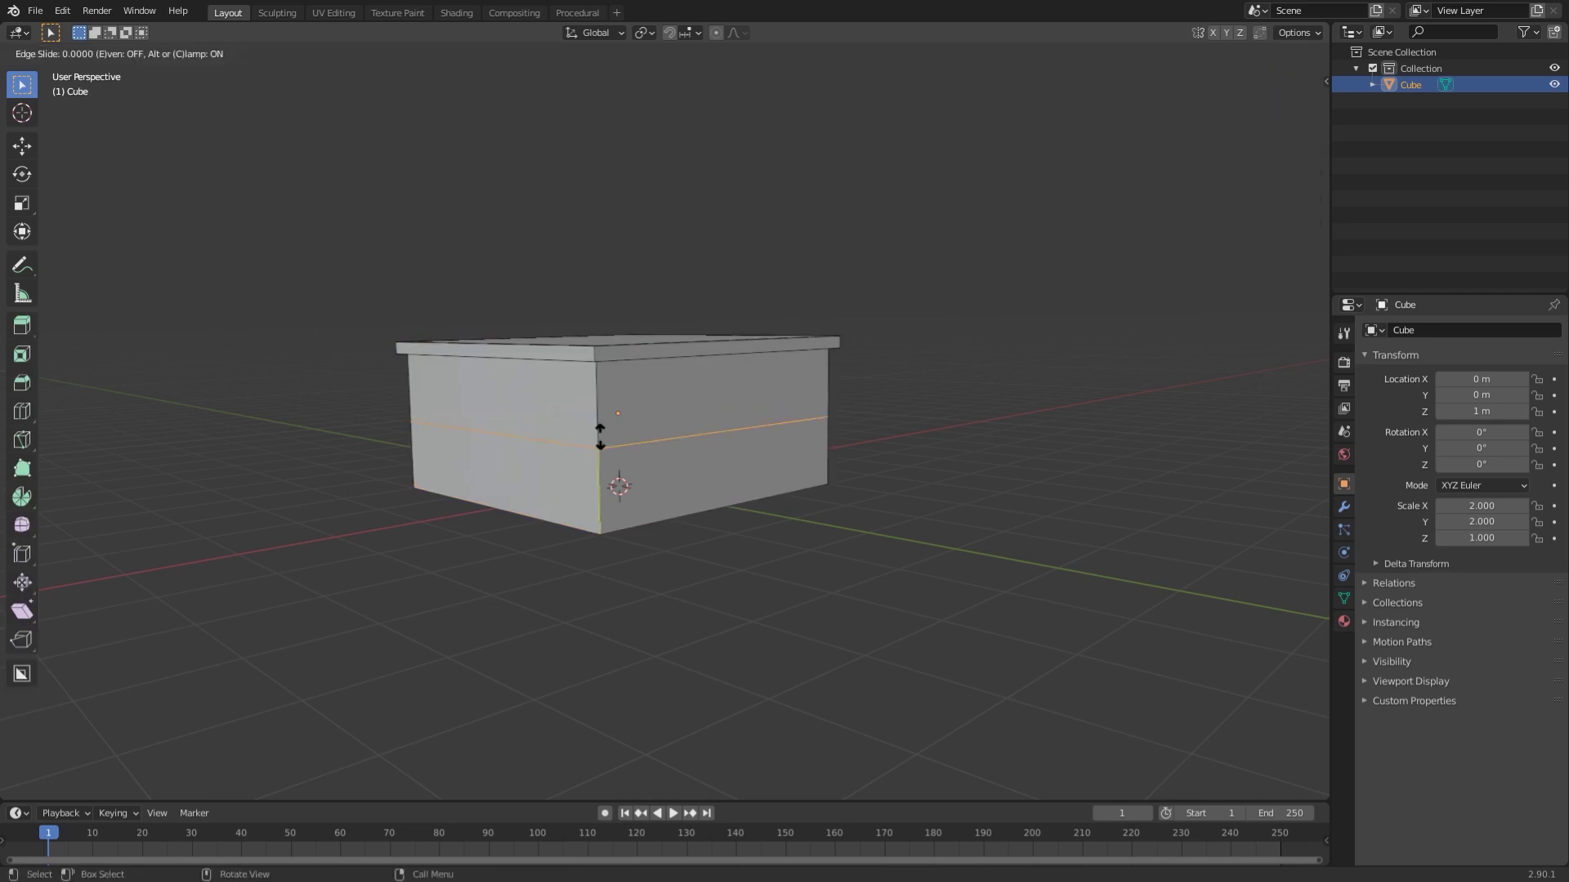
pyautogui.click(600, 437)
# Add two evenly spaced vertical loop cuts in each direction so that every wall is split into three columns.
pyautogui.moveTo(600, 437); pyautogui.dragTo(596, 493, button='middle')
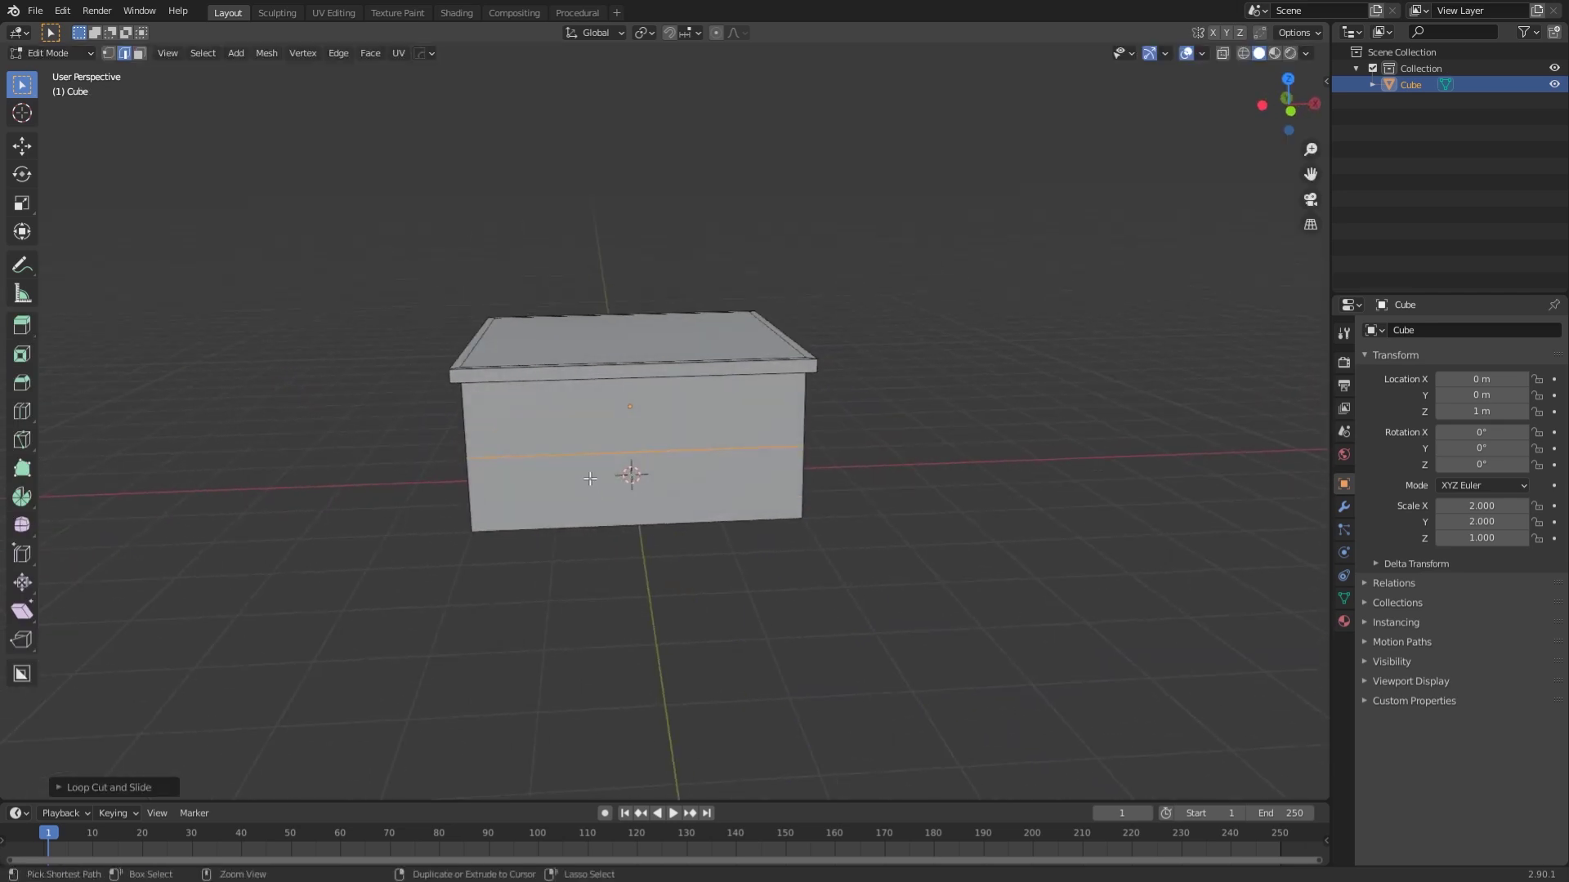
pyautogui.hotkey('ctrl', 'r')
pyautogui.scroll(1, 580, 477)
pyautogui.click(579, 476)
pyautogui.click(579, 476)
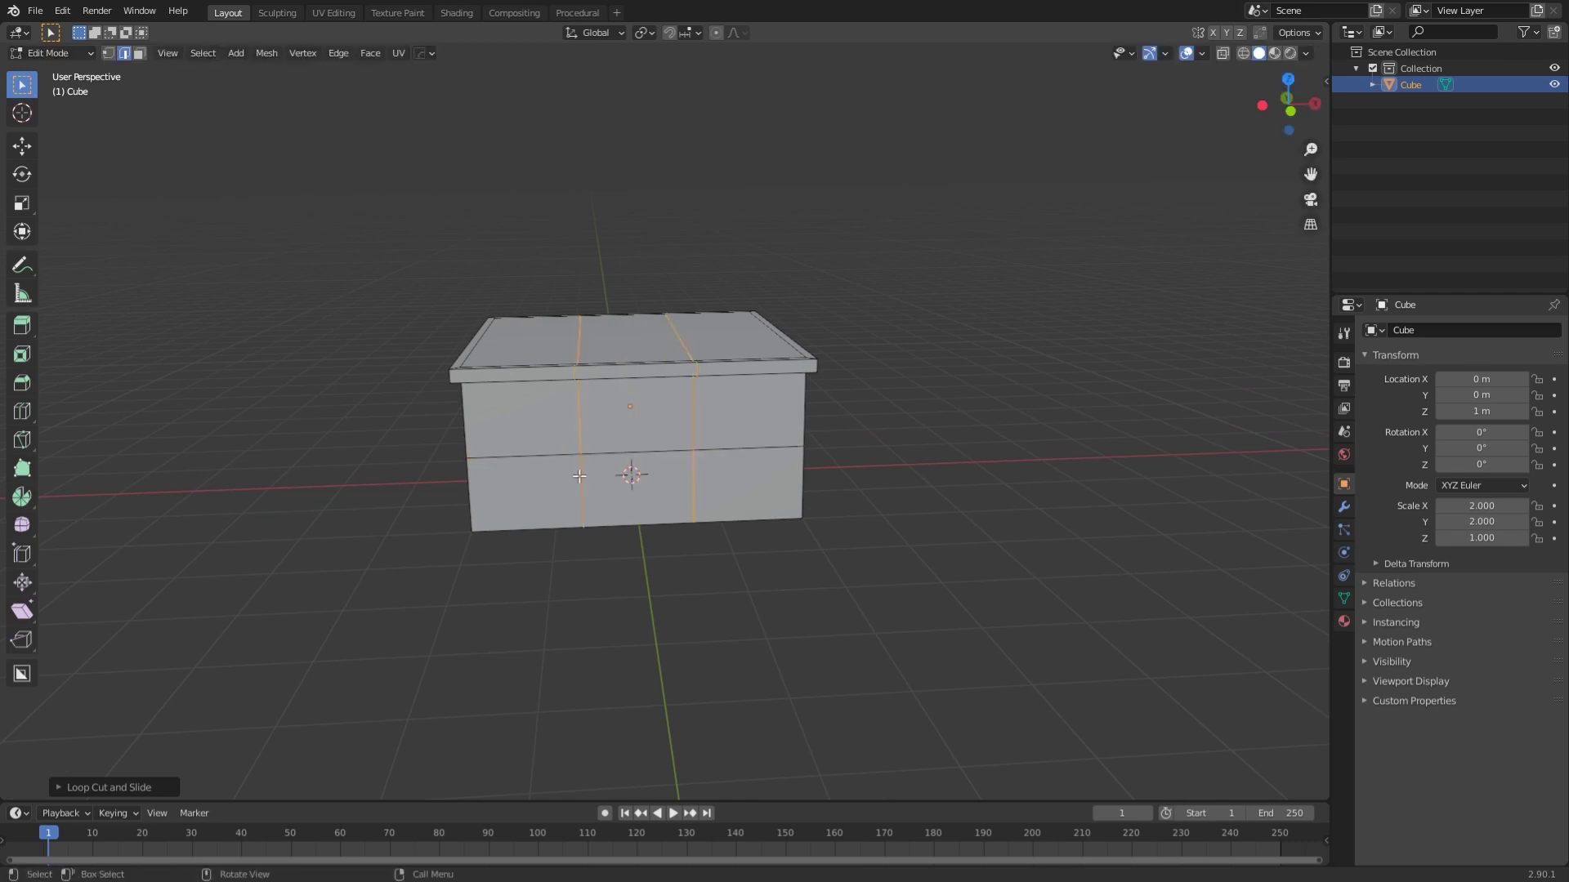
pyautogui.moveTo(356, 510); pyautogui.dragTo(549, 501, button='middle')
pyautogui.hotkey('ctrl', 'r')
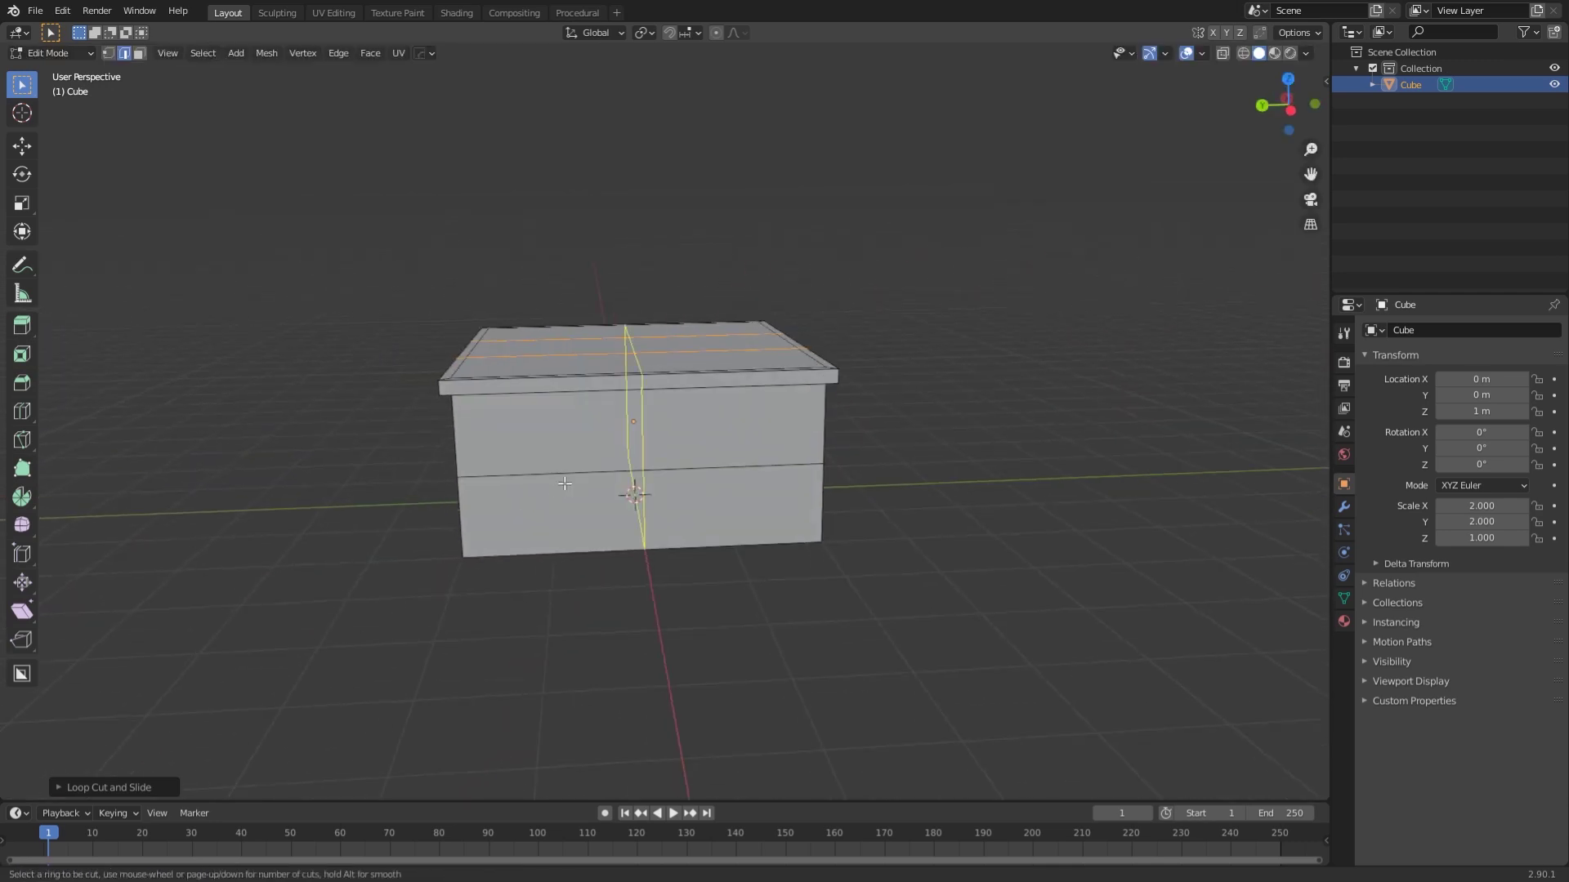
pyautogui.scroll(1, 565, 484)
pyautogui.click(564, 484)
pyautogui.click(564, 484)
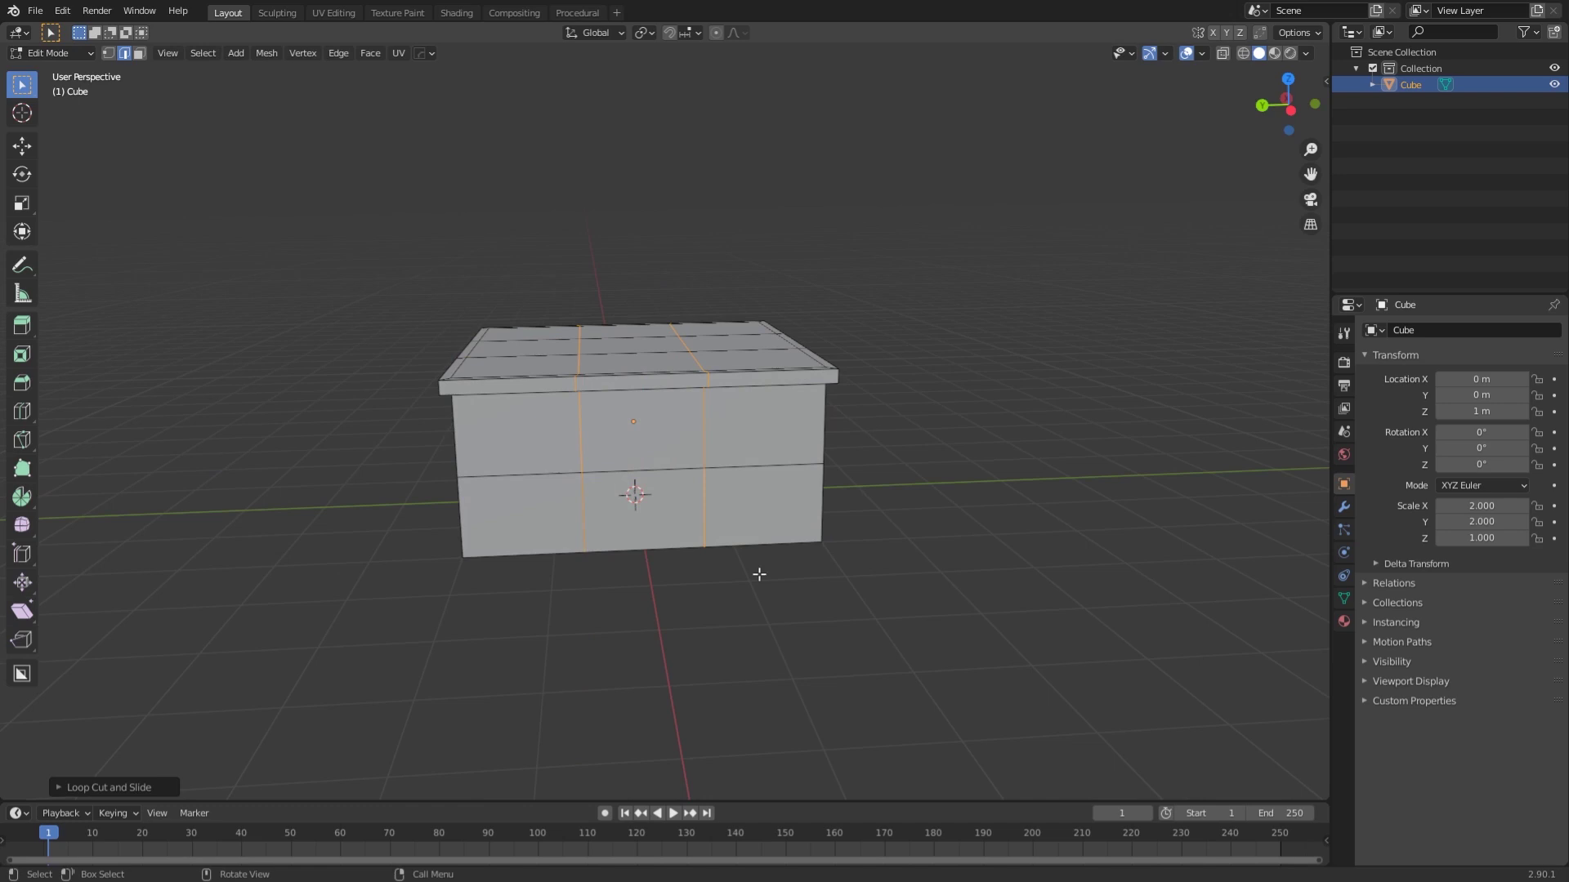
# Select the two inner mid-height vertices on all four walls and assign them to a new vertex group named Windows.
pyautogui.moveTo(759, 574); pyautogui.dragTo(566, 513, button='middle')
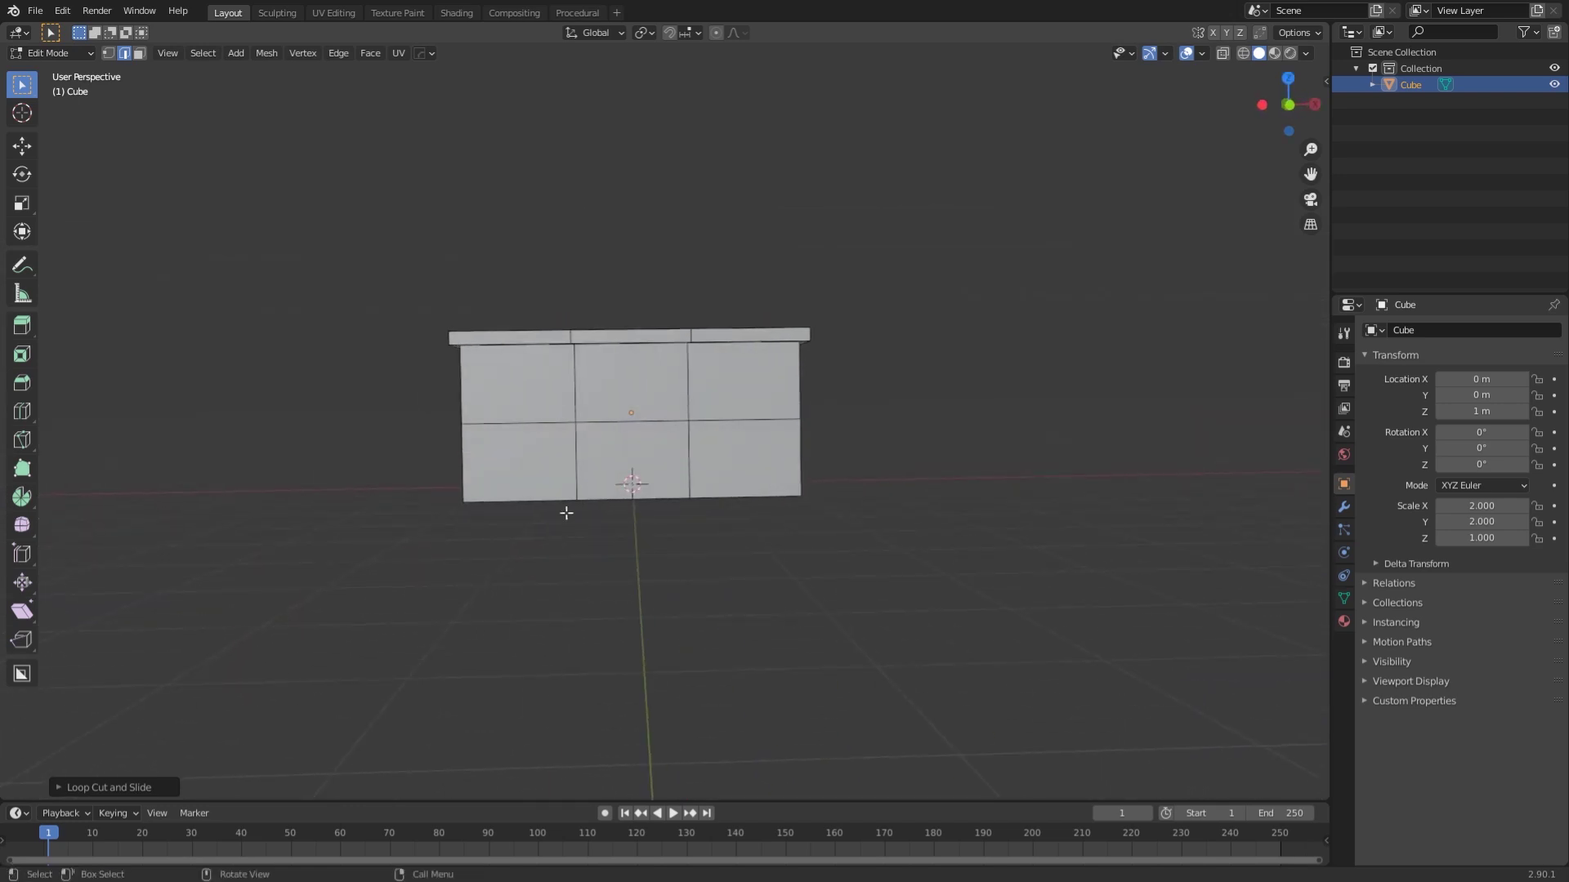
pyautogui.click(574, 424)
pyautogui.press('1')
pyautogui.moveTo(595, 453); pyautogui.dragTo(628, 466, button='middle')
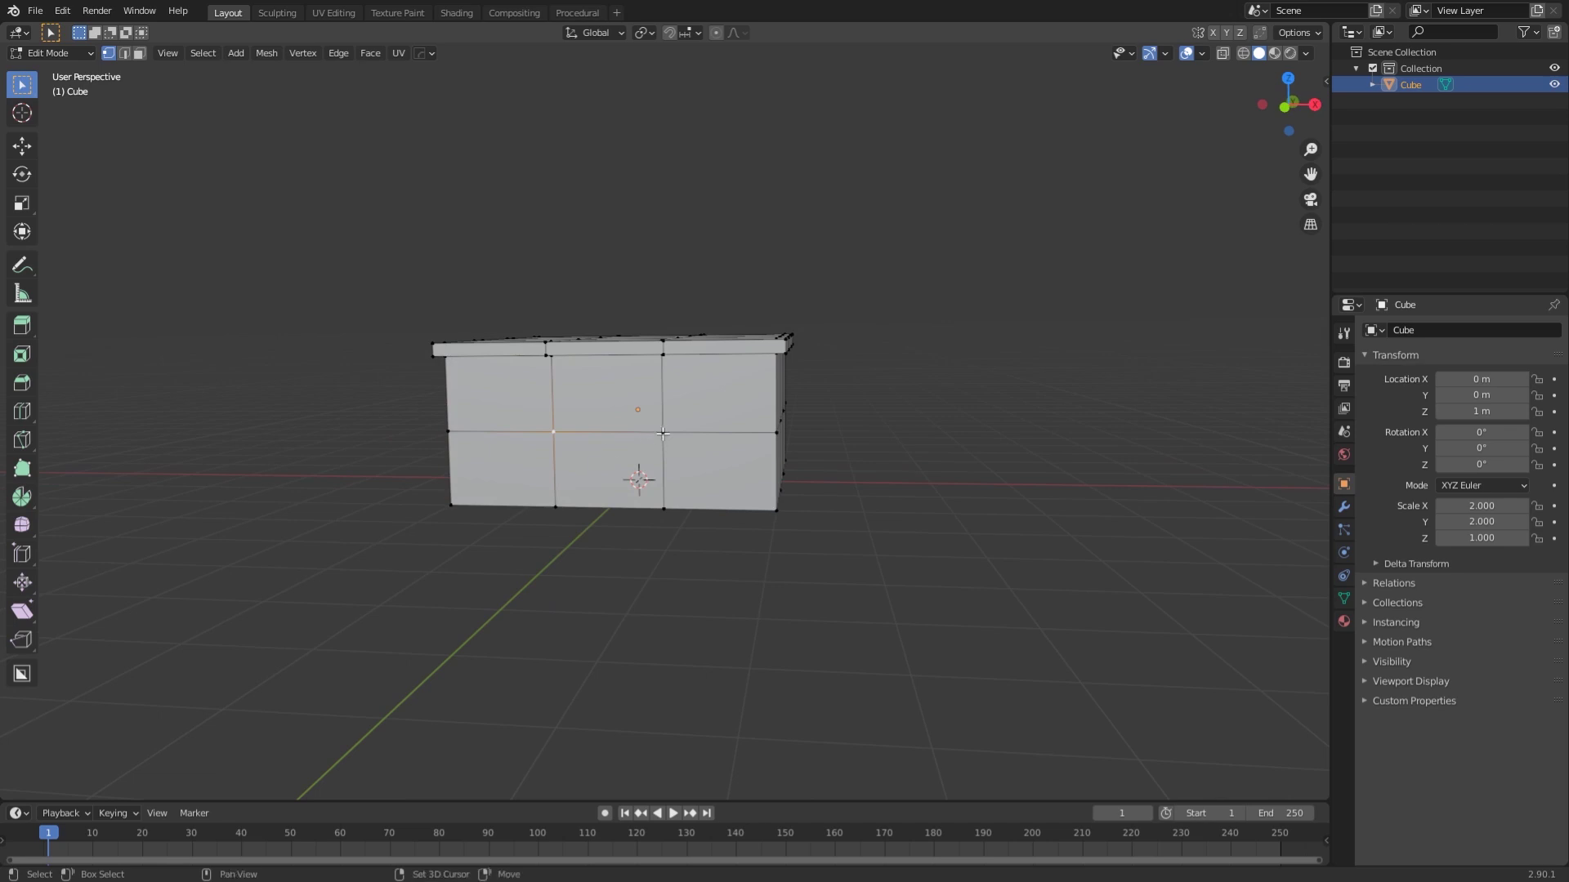
pyautogui.moveTo(729, 467); pyautogui.dragTo(728, 429, button='middle')
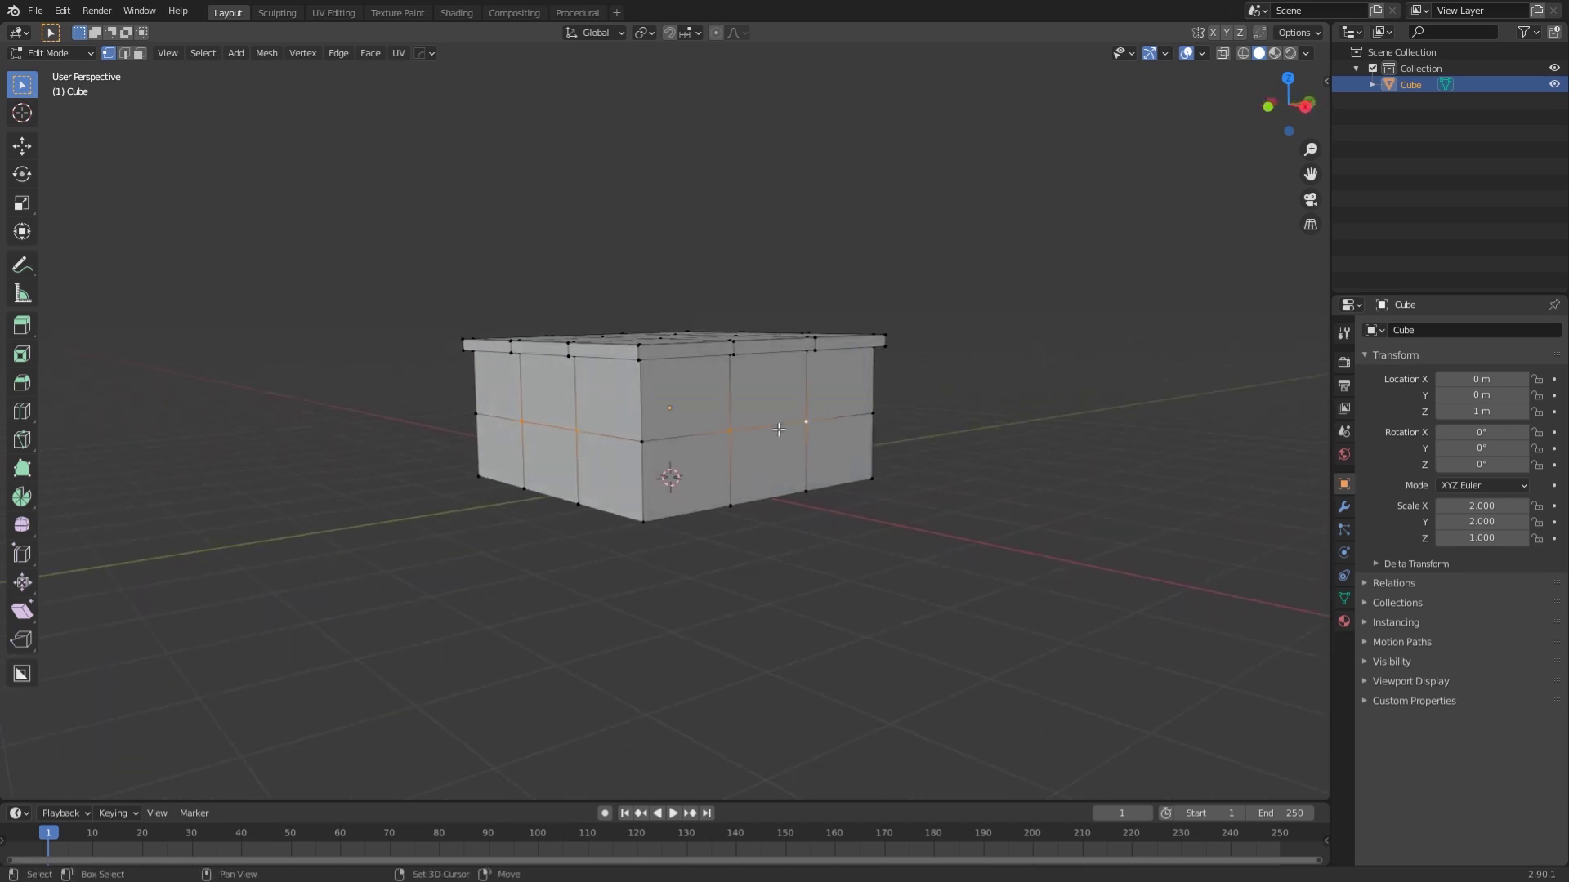
pyautogui.moveTo(779, 430); pyautogui.dragTo(715, 454, button='middle')
pyautogui.moveTo(825, 438); pyautogui.dragTo(975, 501, button='middle')
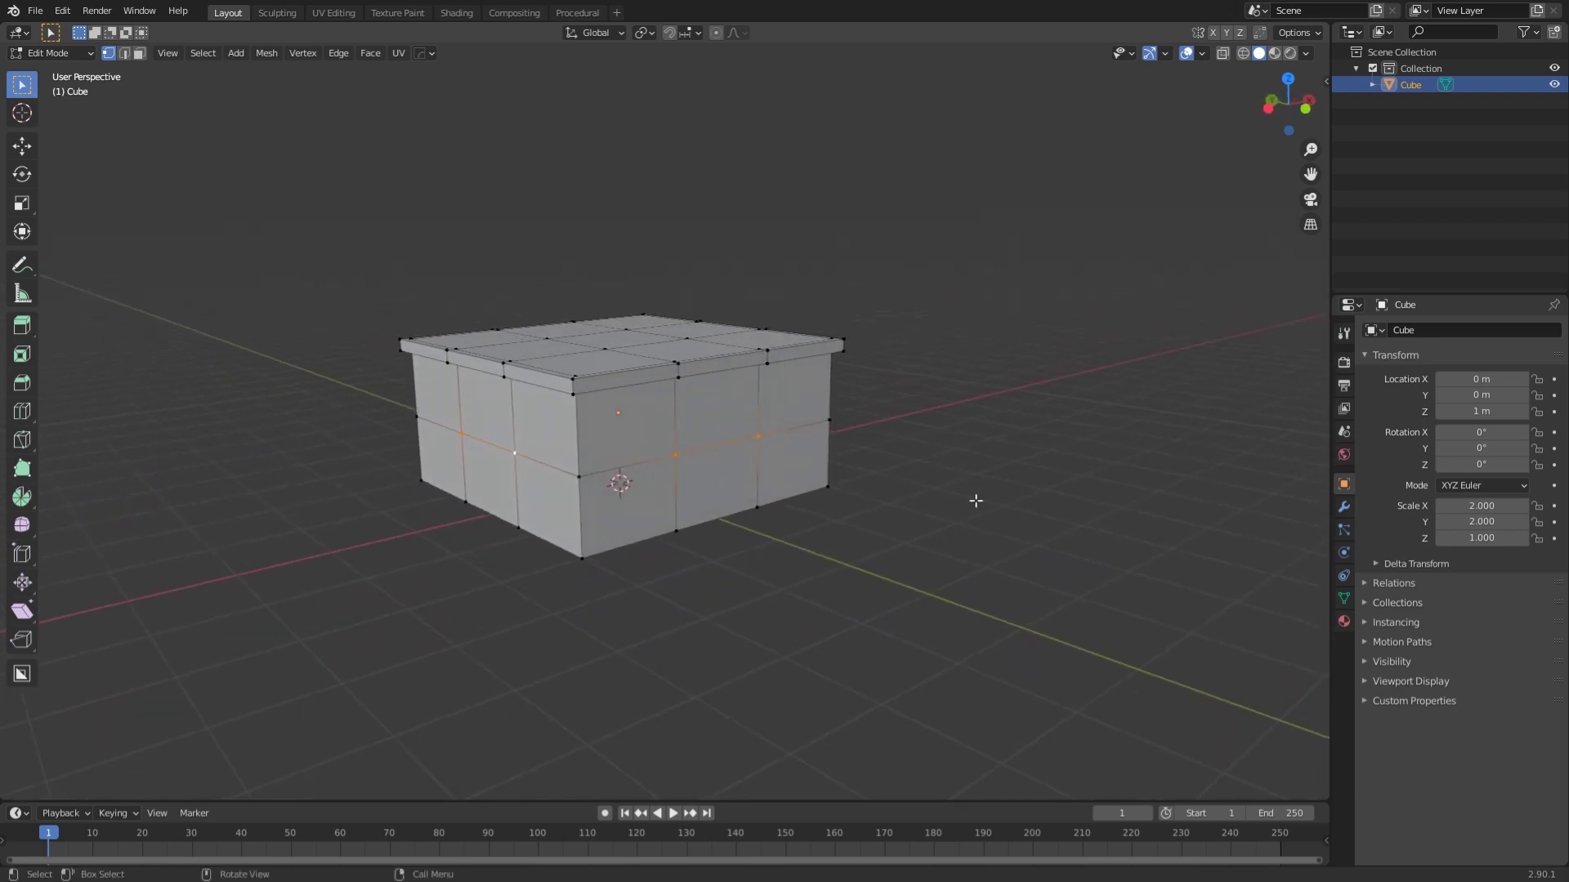
pyautogui.click(1343, 600)
pyautogui.click(1554, 379)
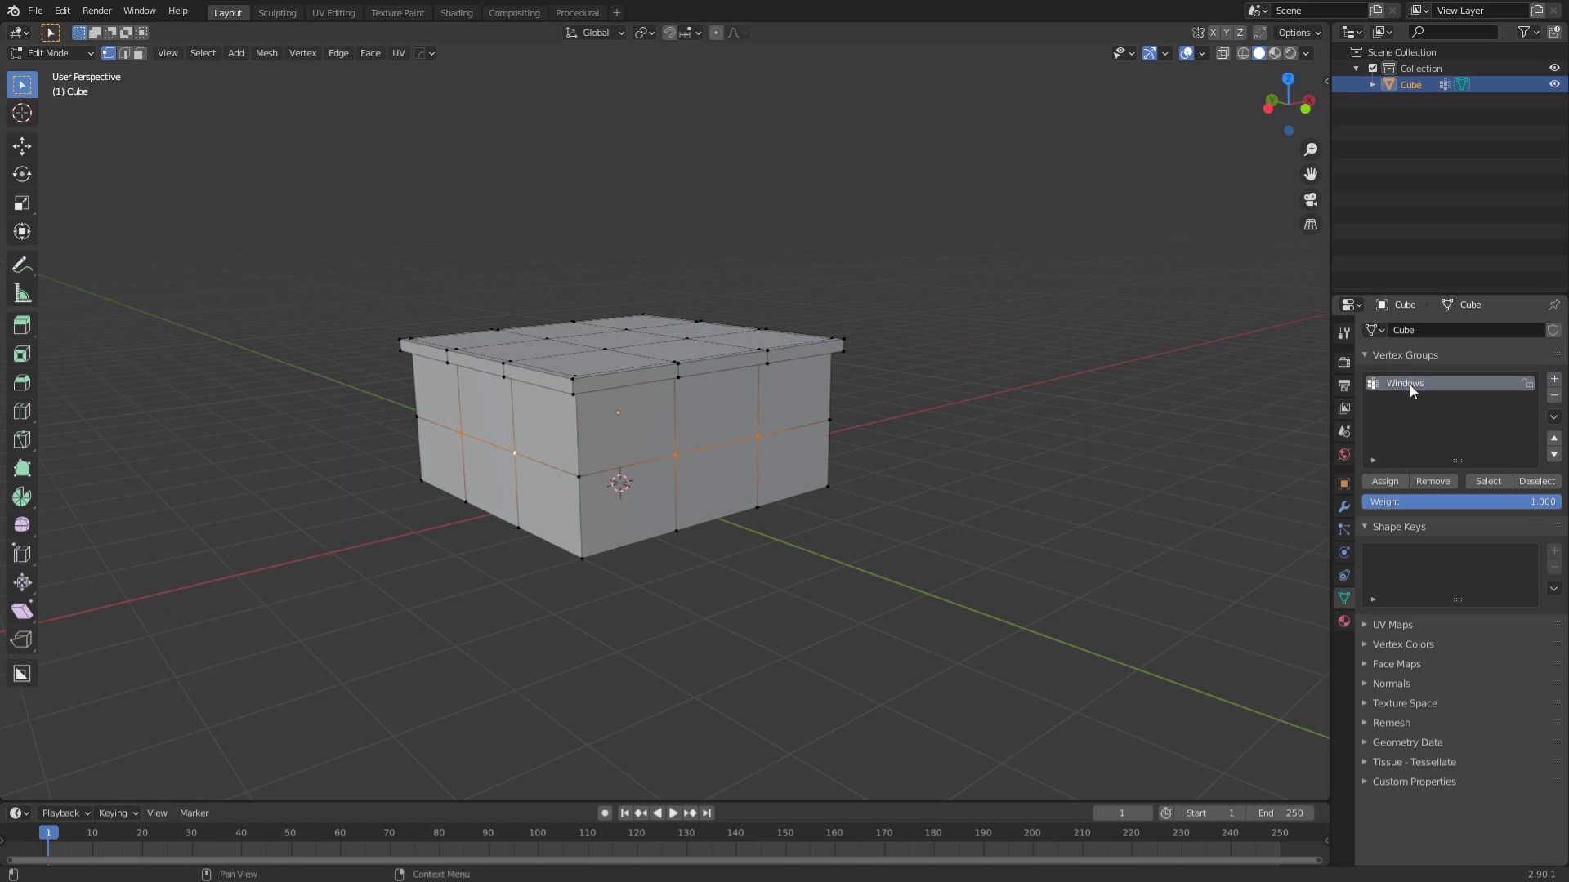
pyautogui.click(1384, 482)
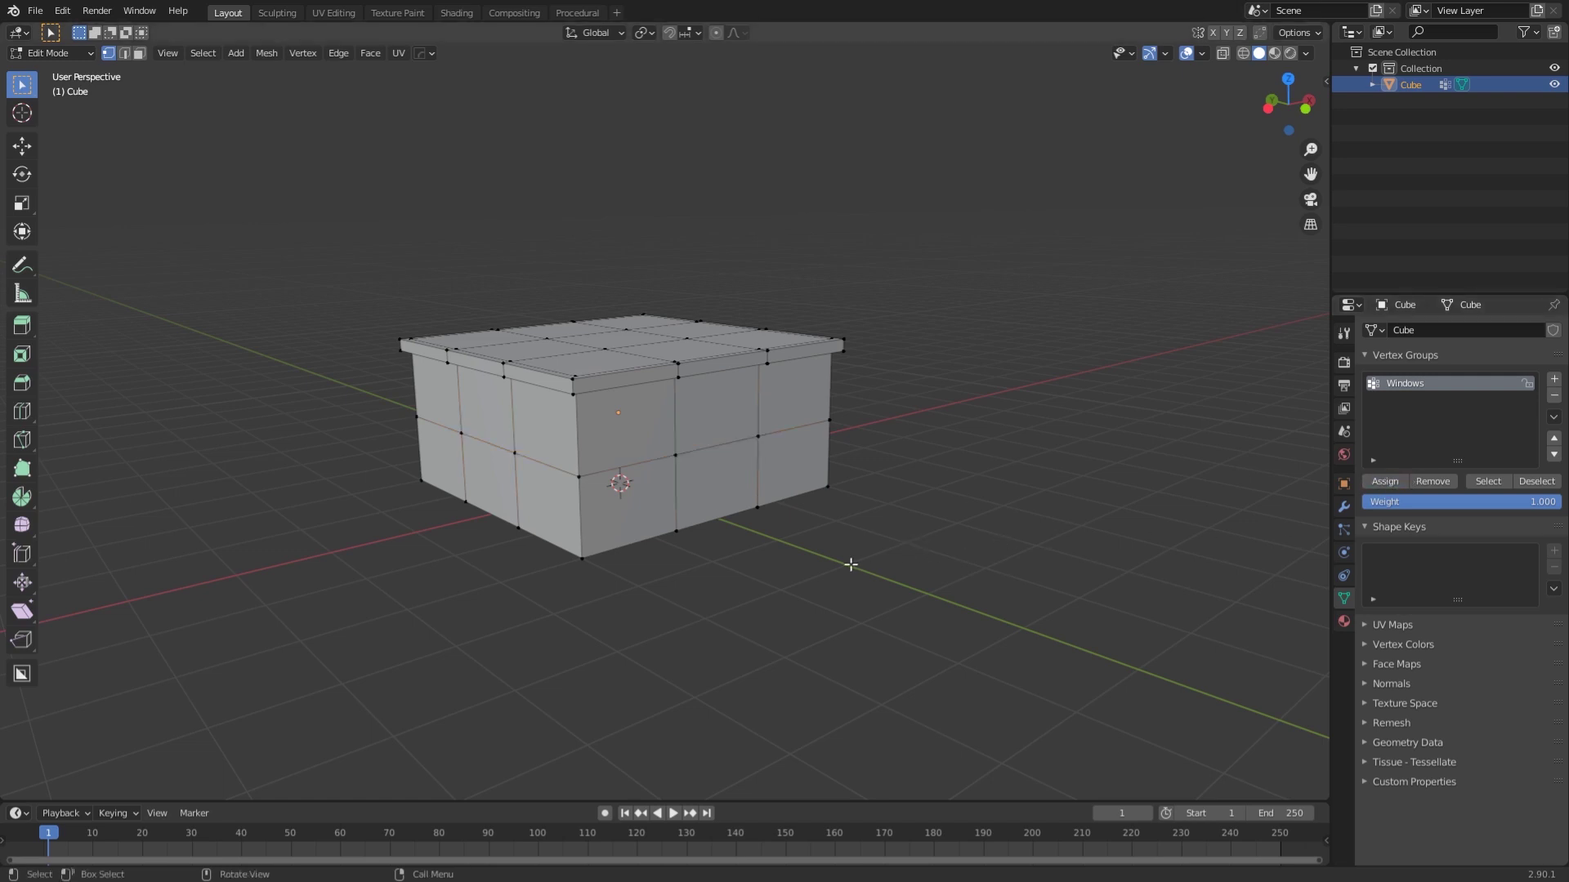
# Add one vertical loop cut through the centre of the building in each direction.
pyautogui.moveTo(810, 523); pyautogui.dragTo(752, 526, button='middle')
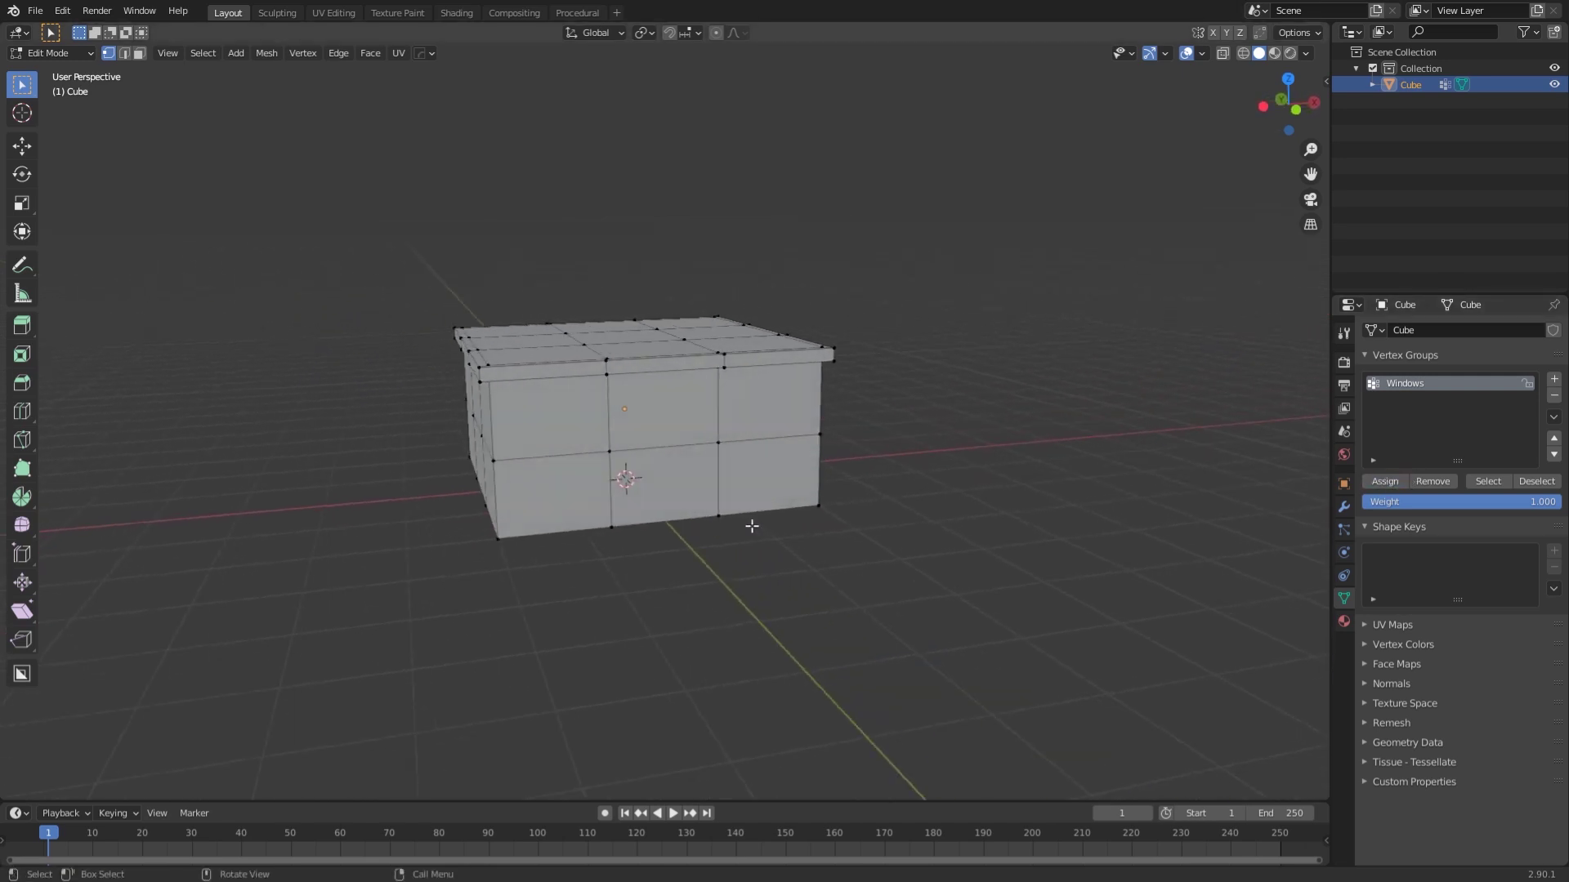
pyautogui.moveTo(674, 464); pyautogui.dragTo(673, 505, button='middle')
pyautogui.click(646, 466)
pyautogui.click(636, 467)
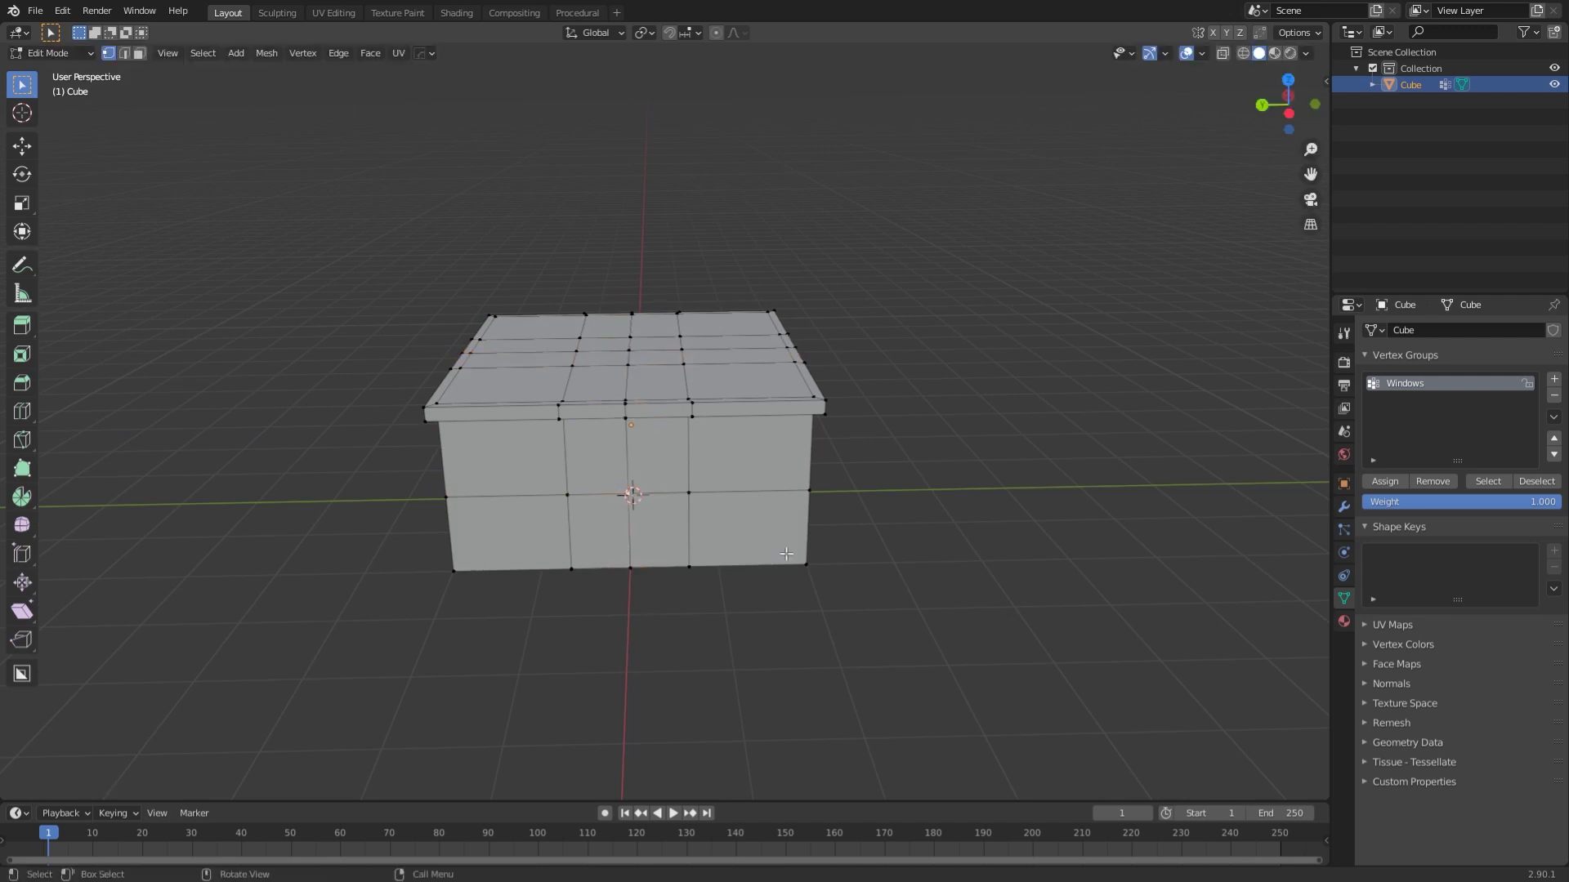
# Select the centre vertex of every wall, assign them to a new vertex group named Details, and return to Object Mode.
pyautogui.moveTo(786, 554); pyautogui.dragTo(1035, 530, button='middle')
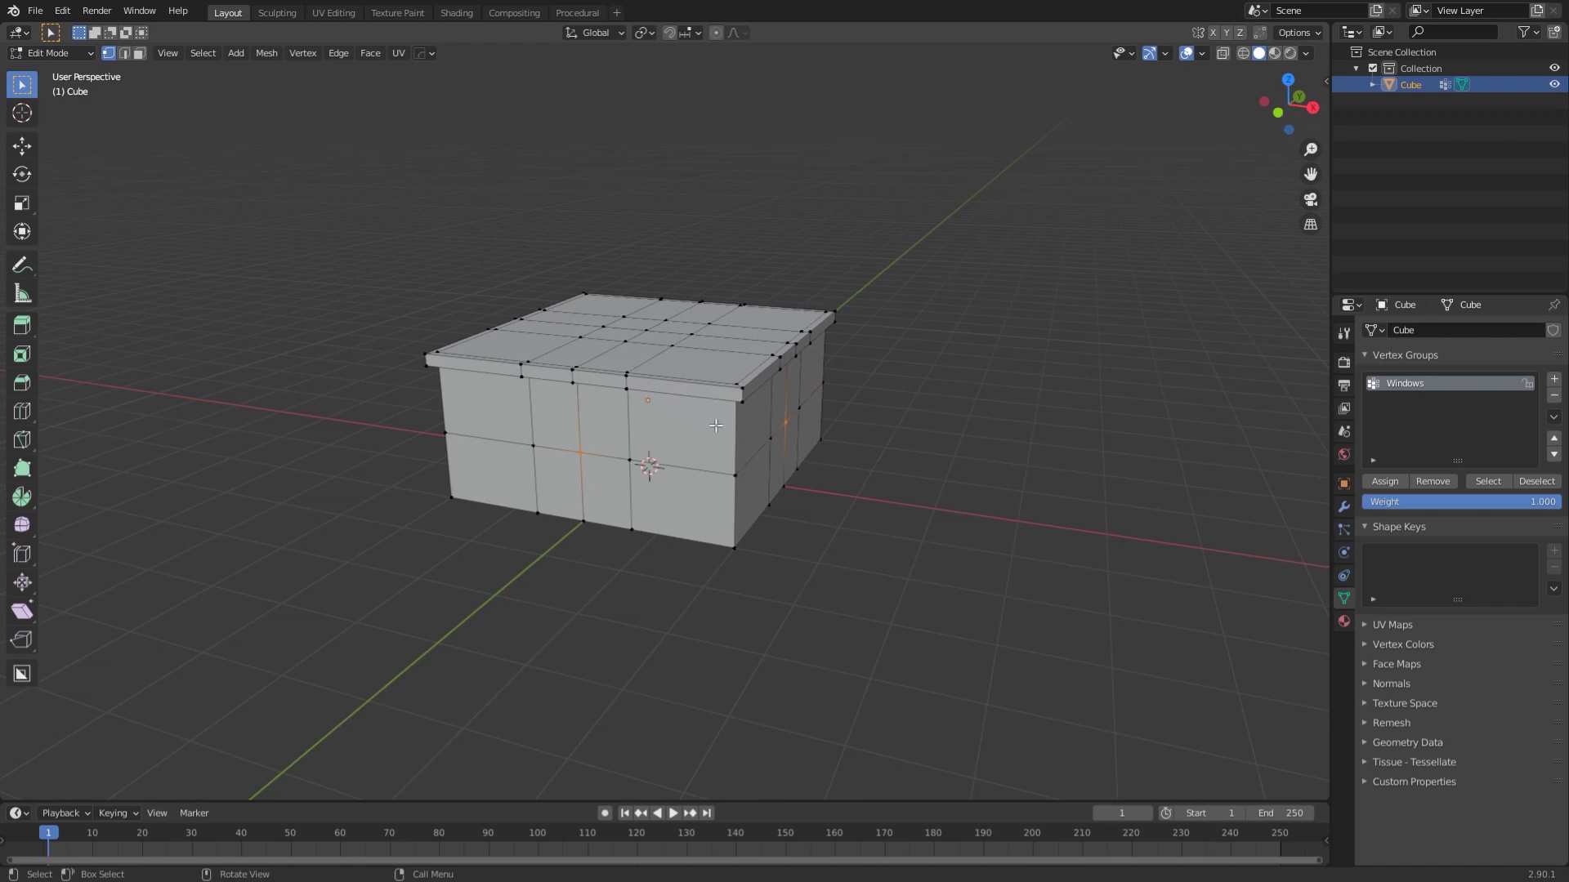
pyautogui.moveTo(679, 408); pyautogui.dragTo(661, 397, button='middle')
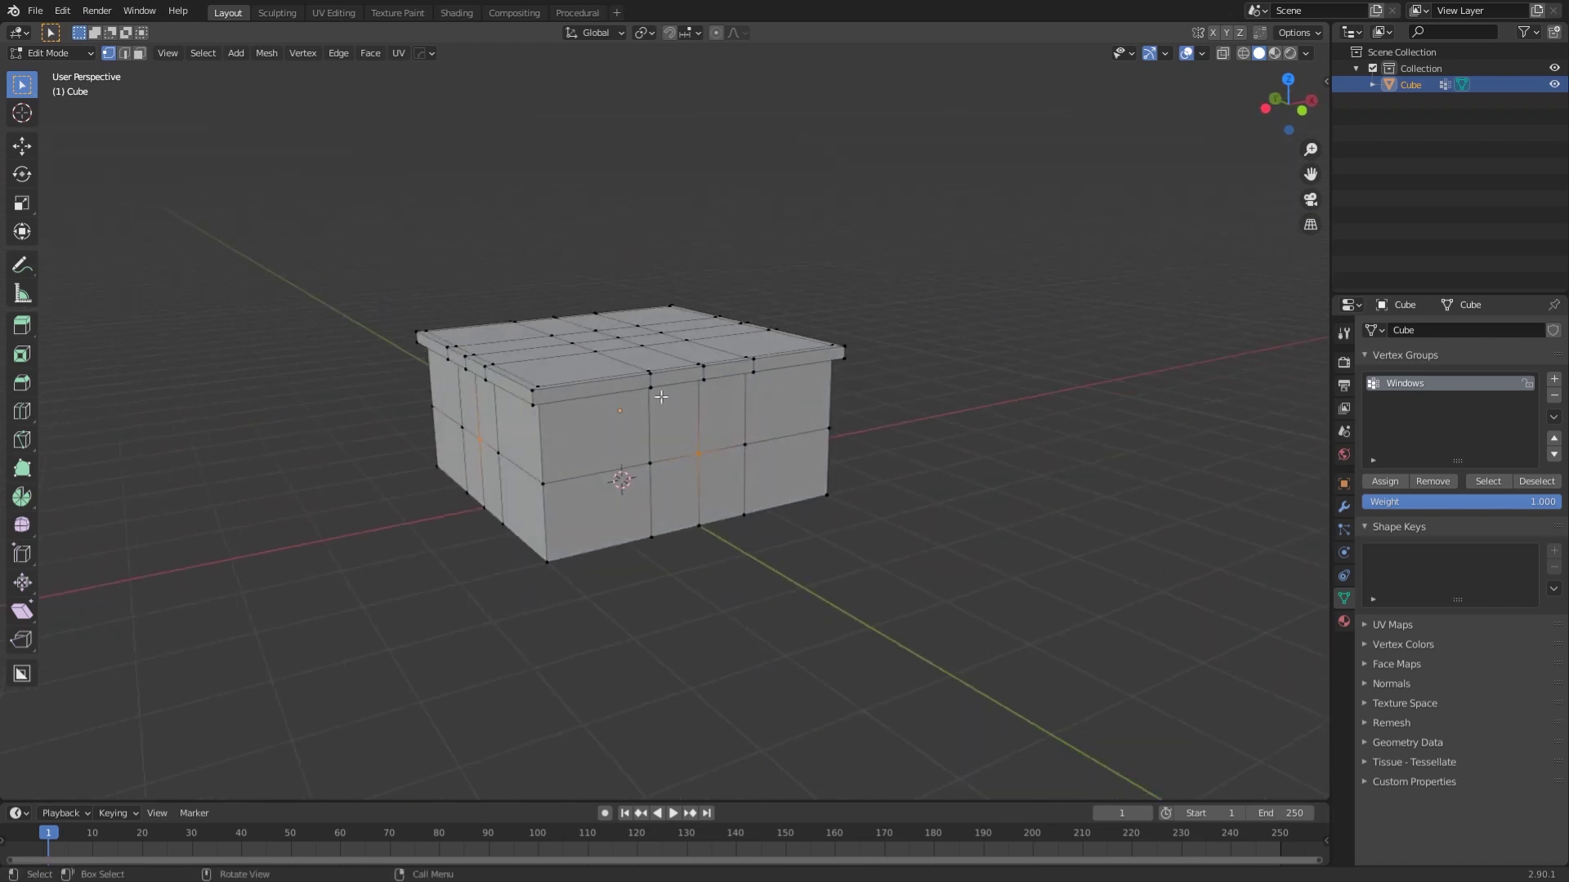
pyautogui.moveTo(782, 392); pyautogui.dragTo(1026, 525, button='middle')
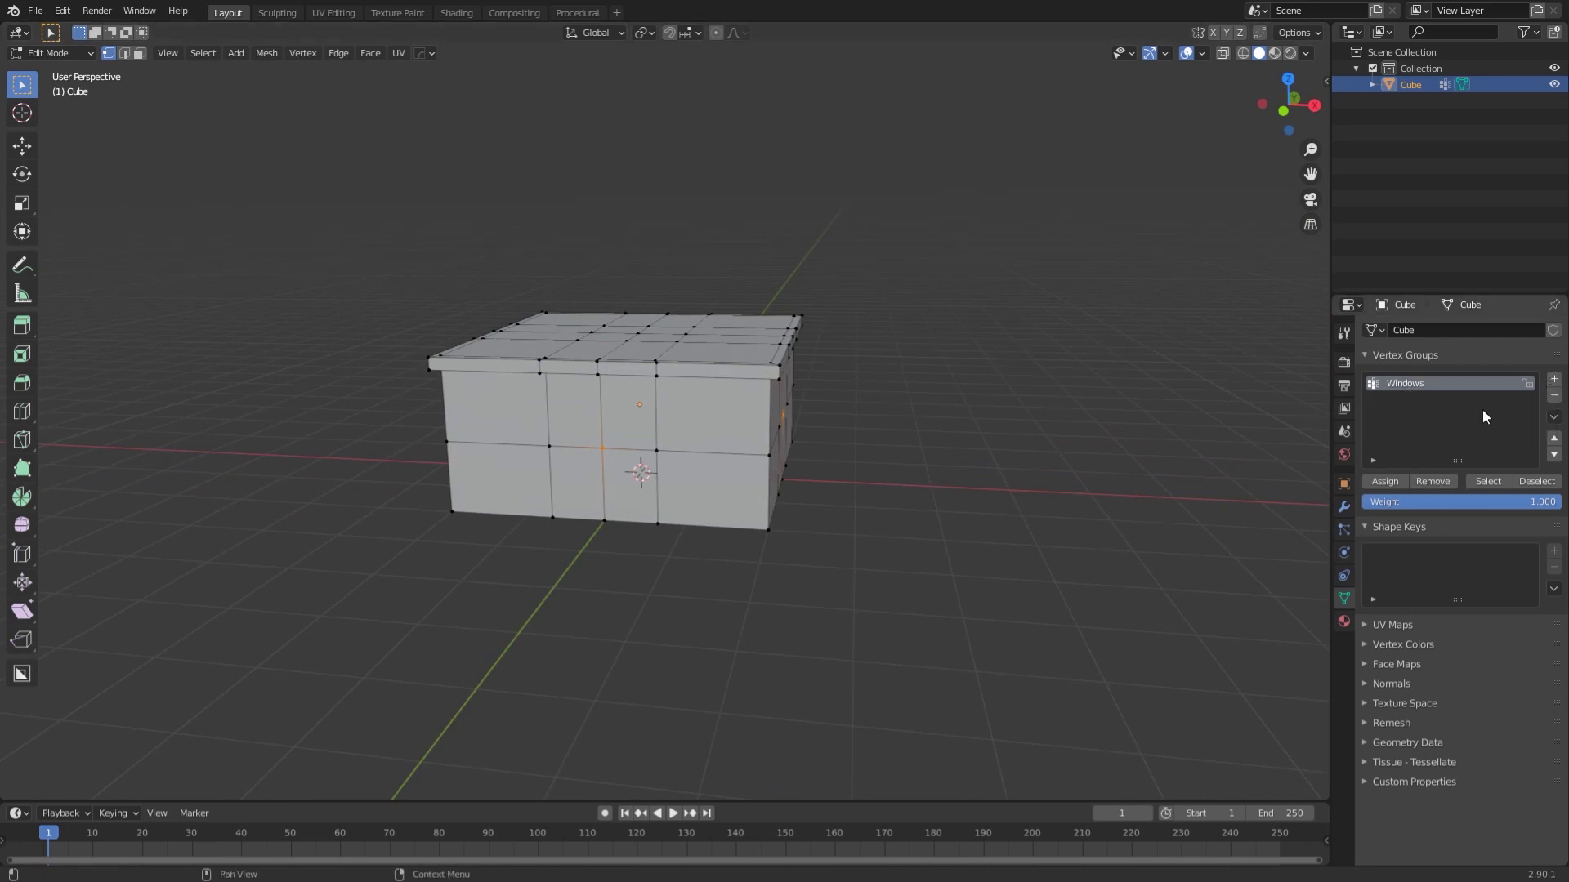
pyautogui.click(1557, 380)
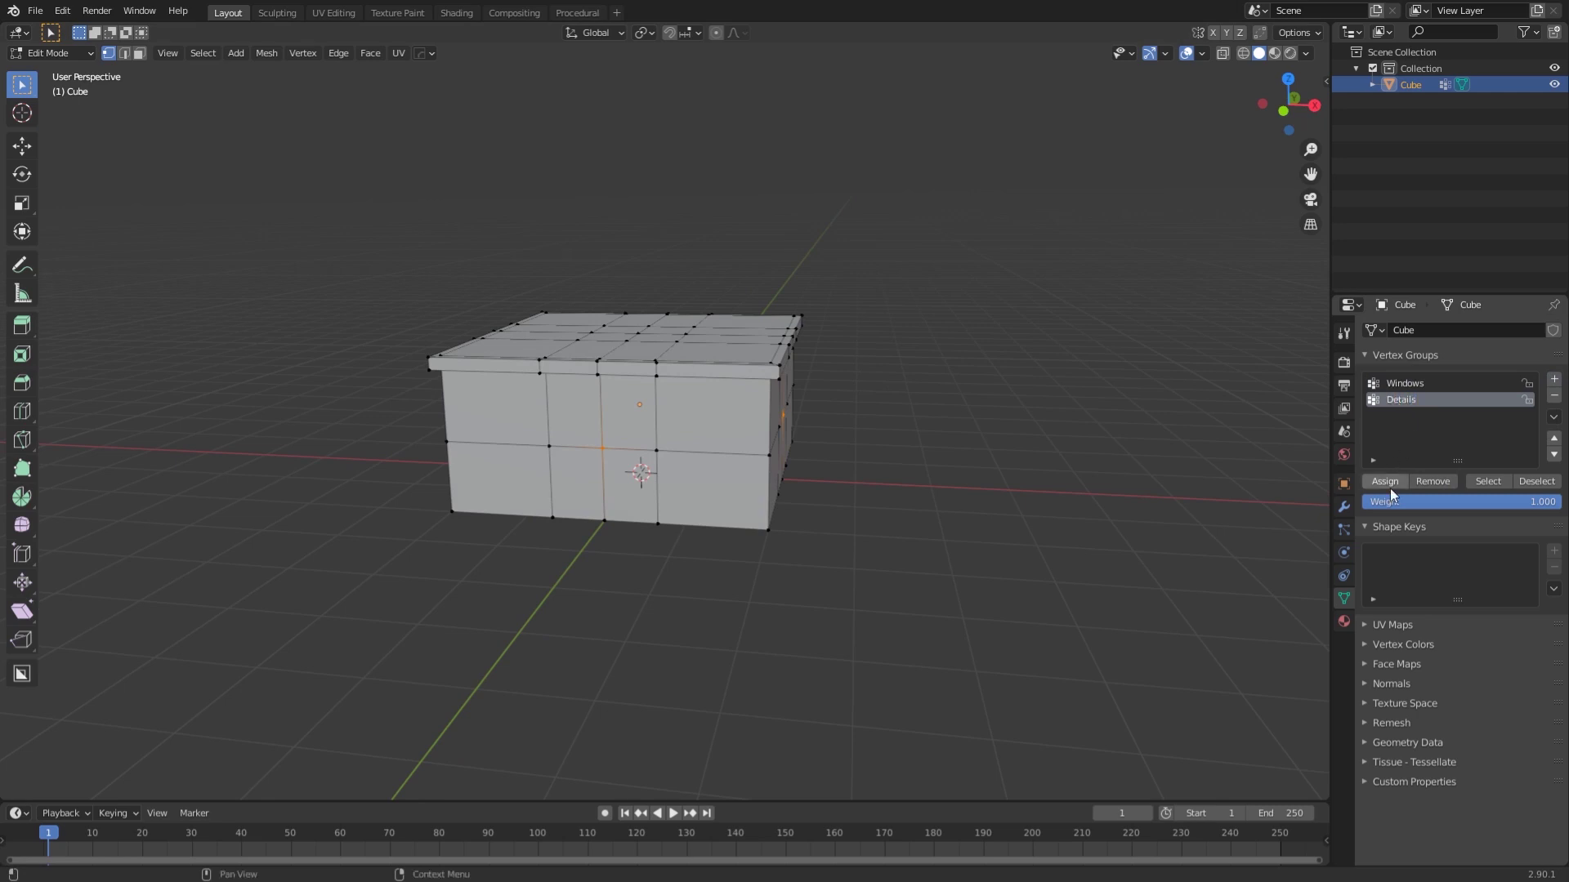
pyautogui.press('Tab')
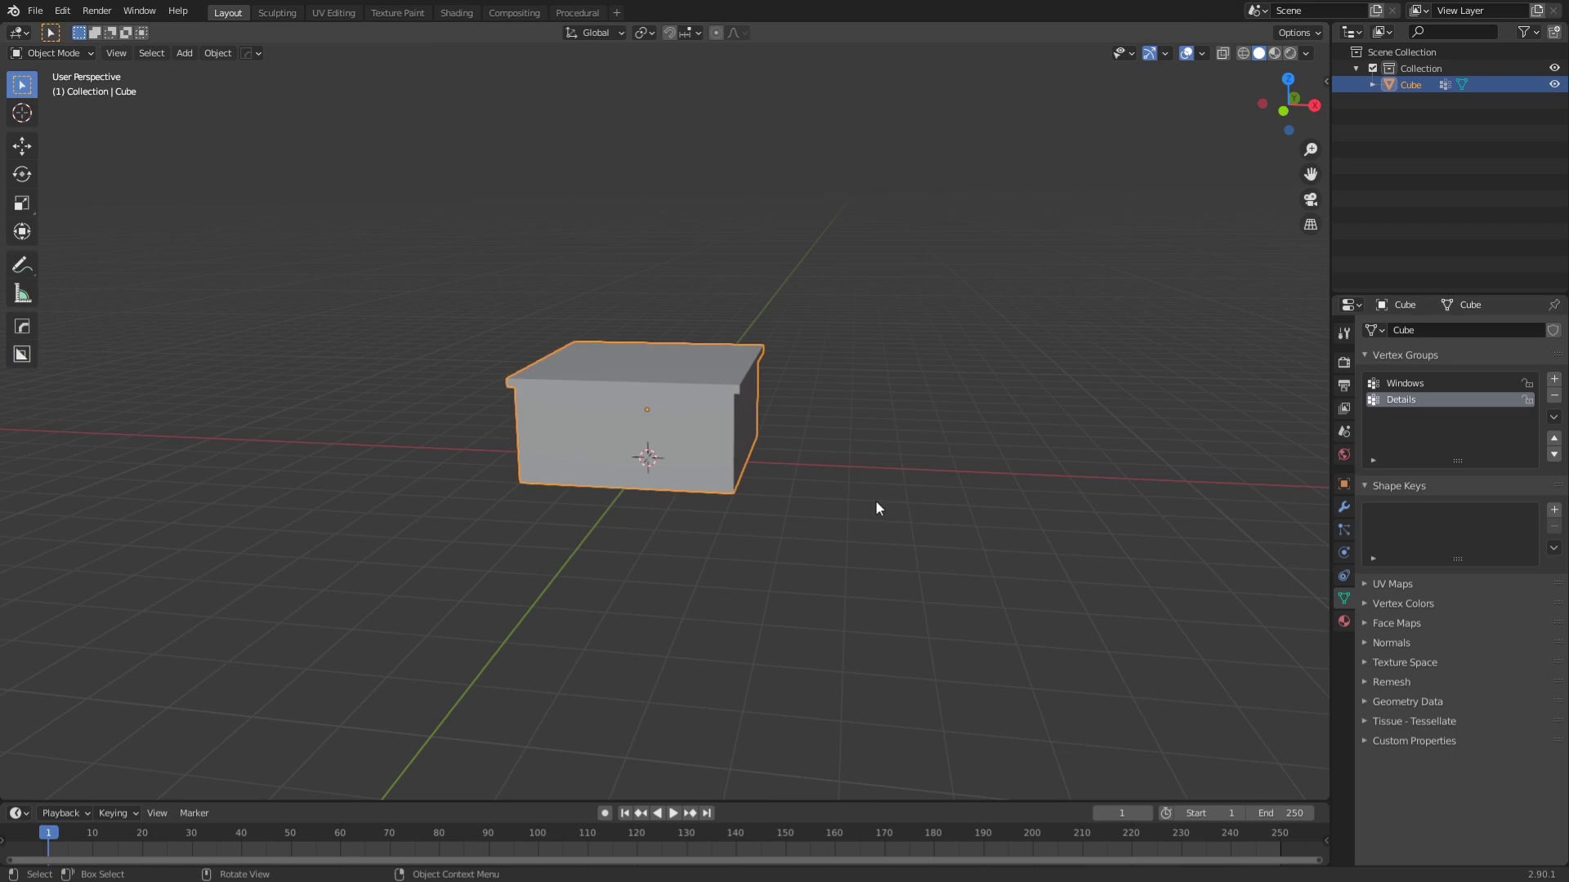
# Show the brick building in Rendered viewport shading.
pyautogui.moveTo(875, 508); pyautogui.dragTo(968, 485, button='middle')
pyautogui.moveTo(981, 381); pyautogui.dragTo(1031, 402, button='middle')
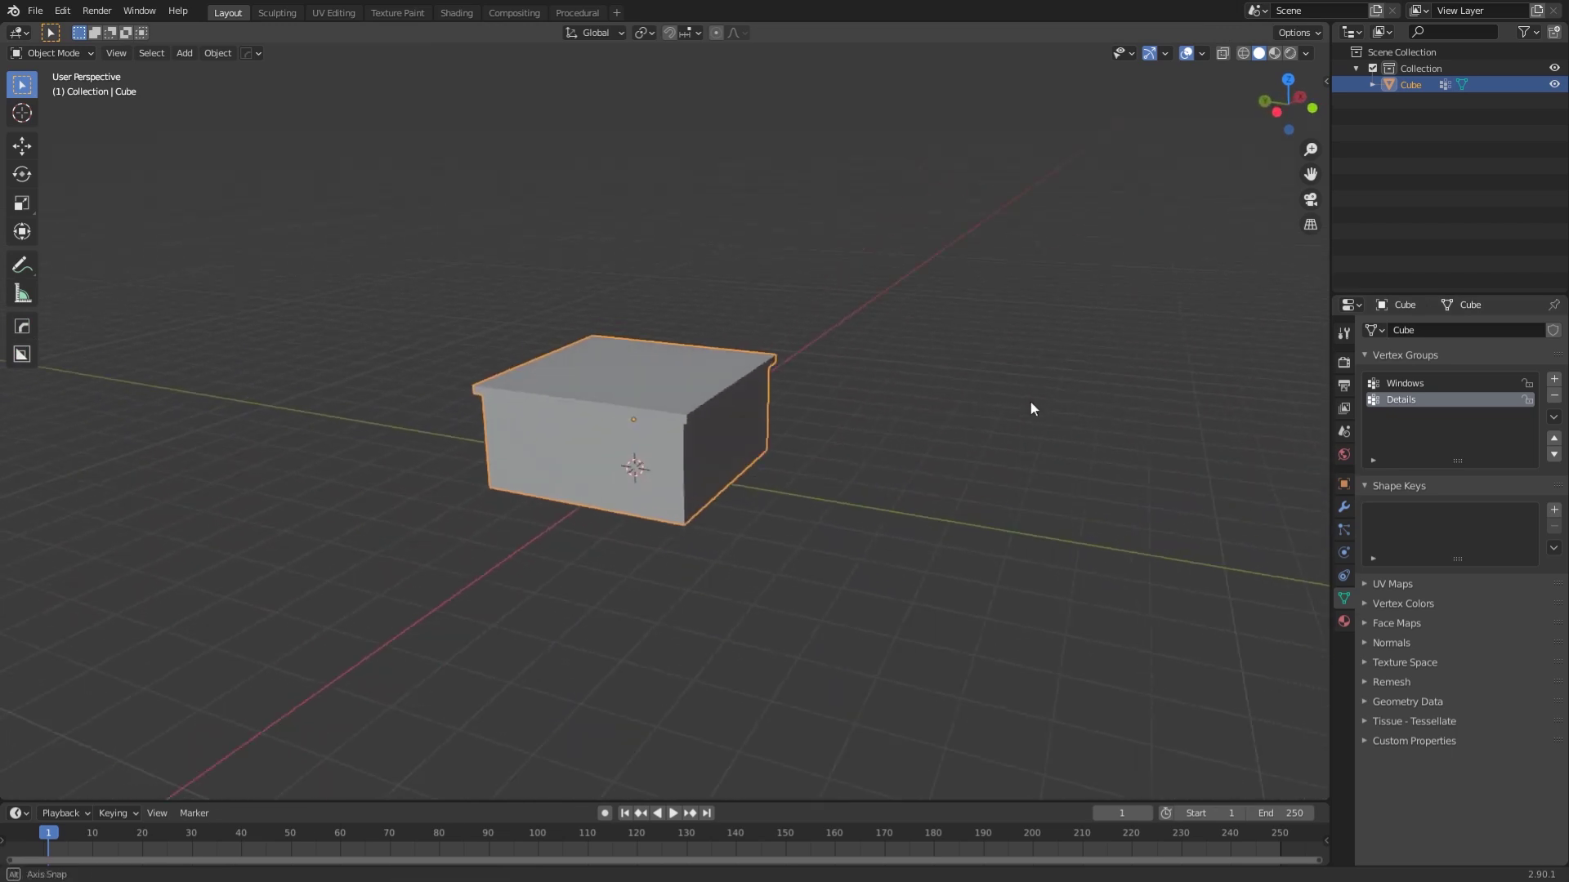
pyautogui.scroll(3, 907, 473)
pyautogui.scroll(2, 956, 475)
pyautogui.moveTo(956, 482); pyautogui.dragTo(945, 445, button='middle')
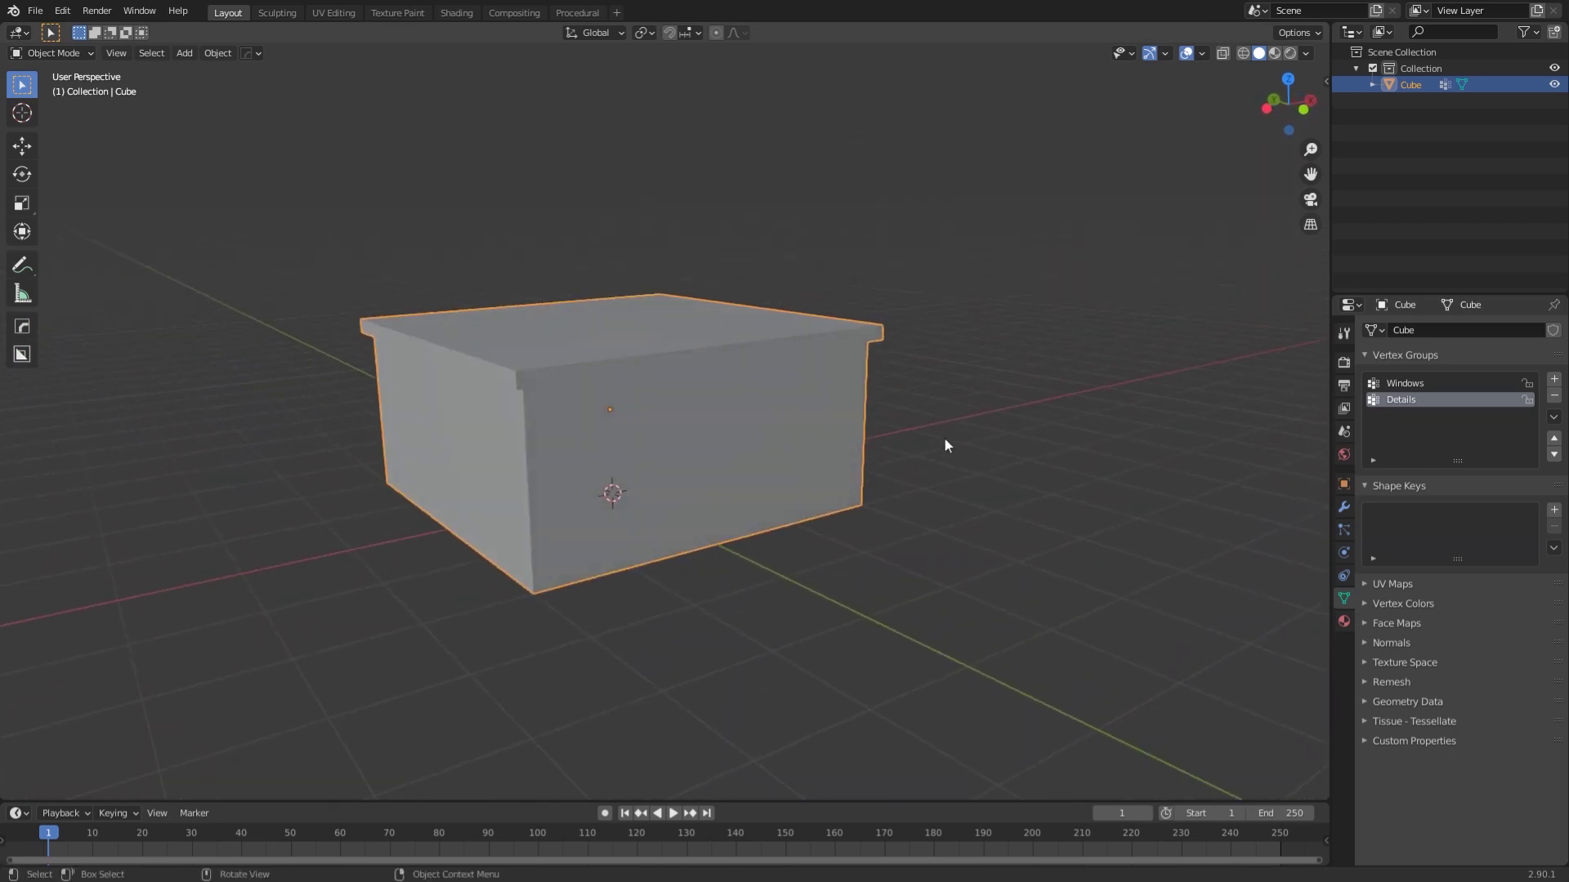
pyautogui.click(1290, 53)
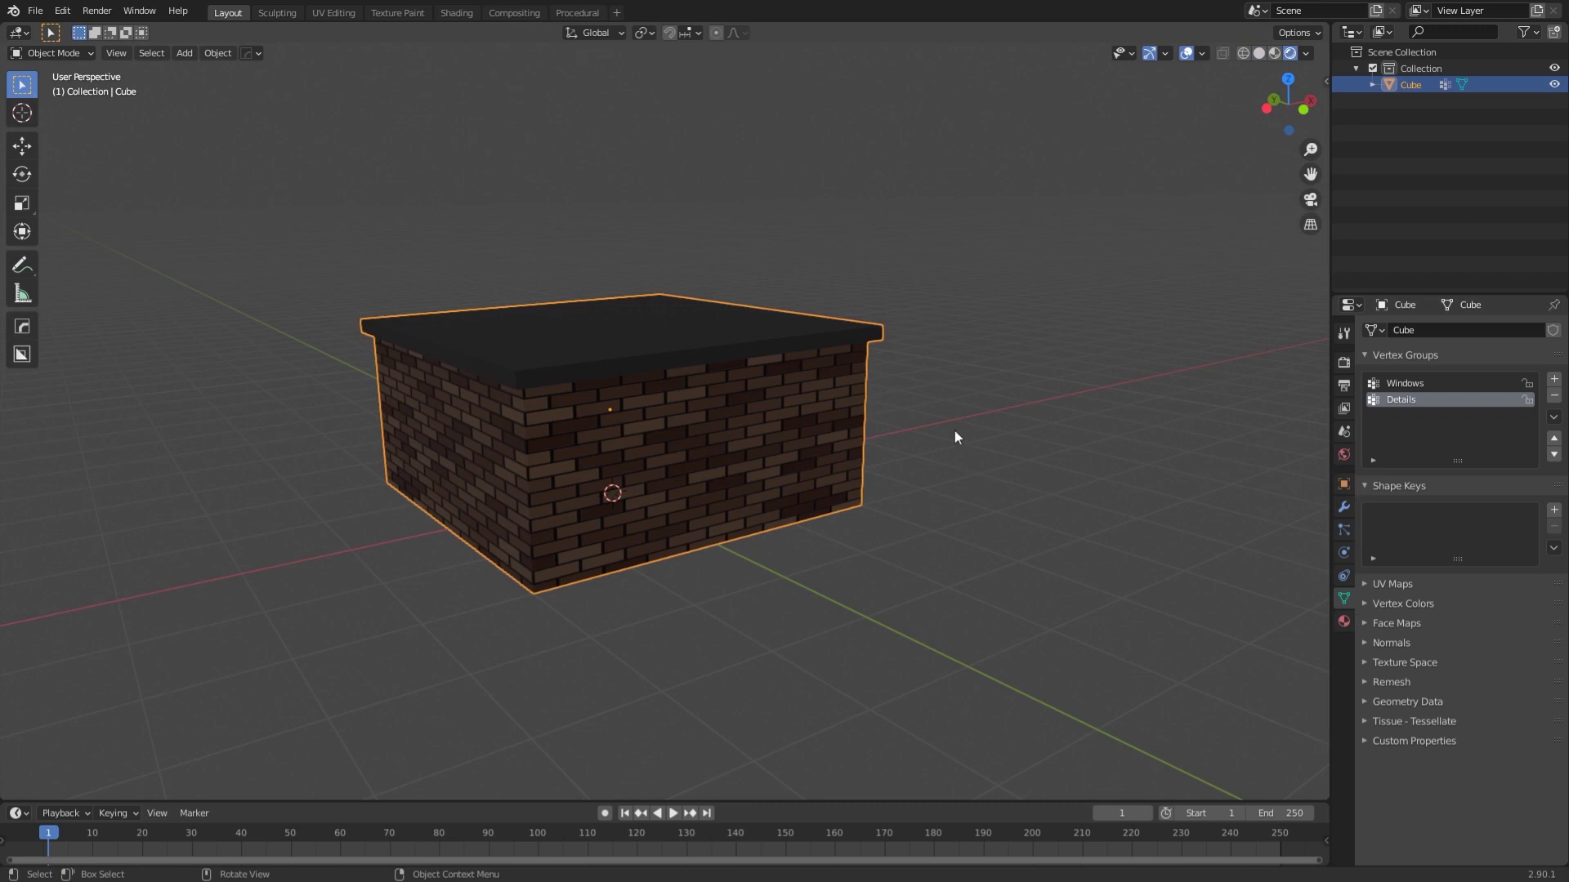
# Add a Sun light and move it up above the building.
pyautogui.scroll(-5, 956, 436)
pyautogui.hotkey('shift', 'a')
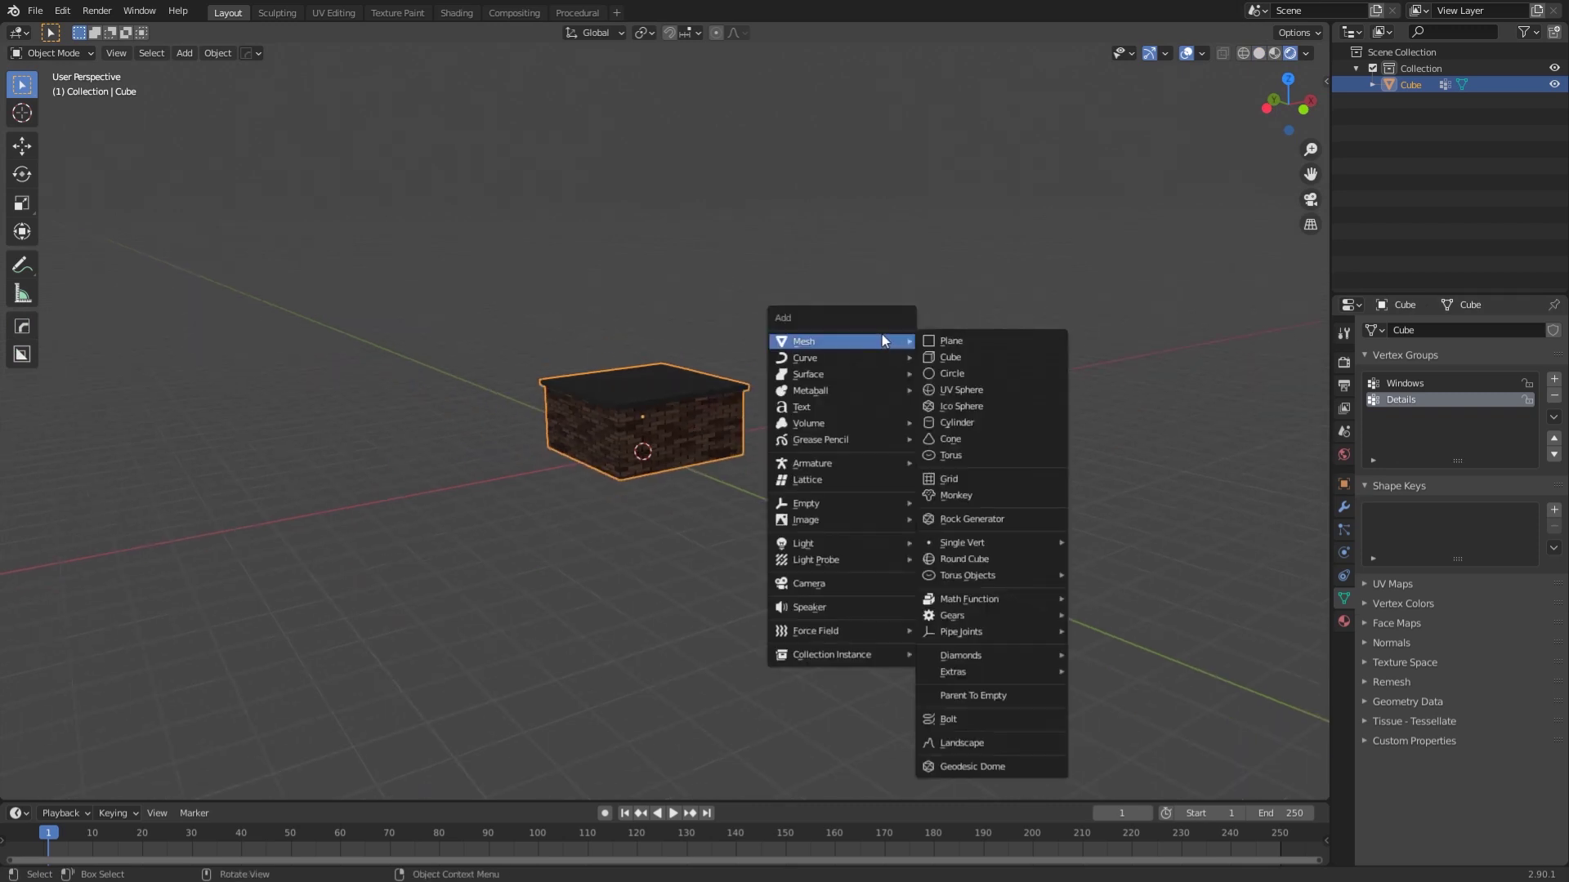
pyautogui.moveTo(832, 543)
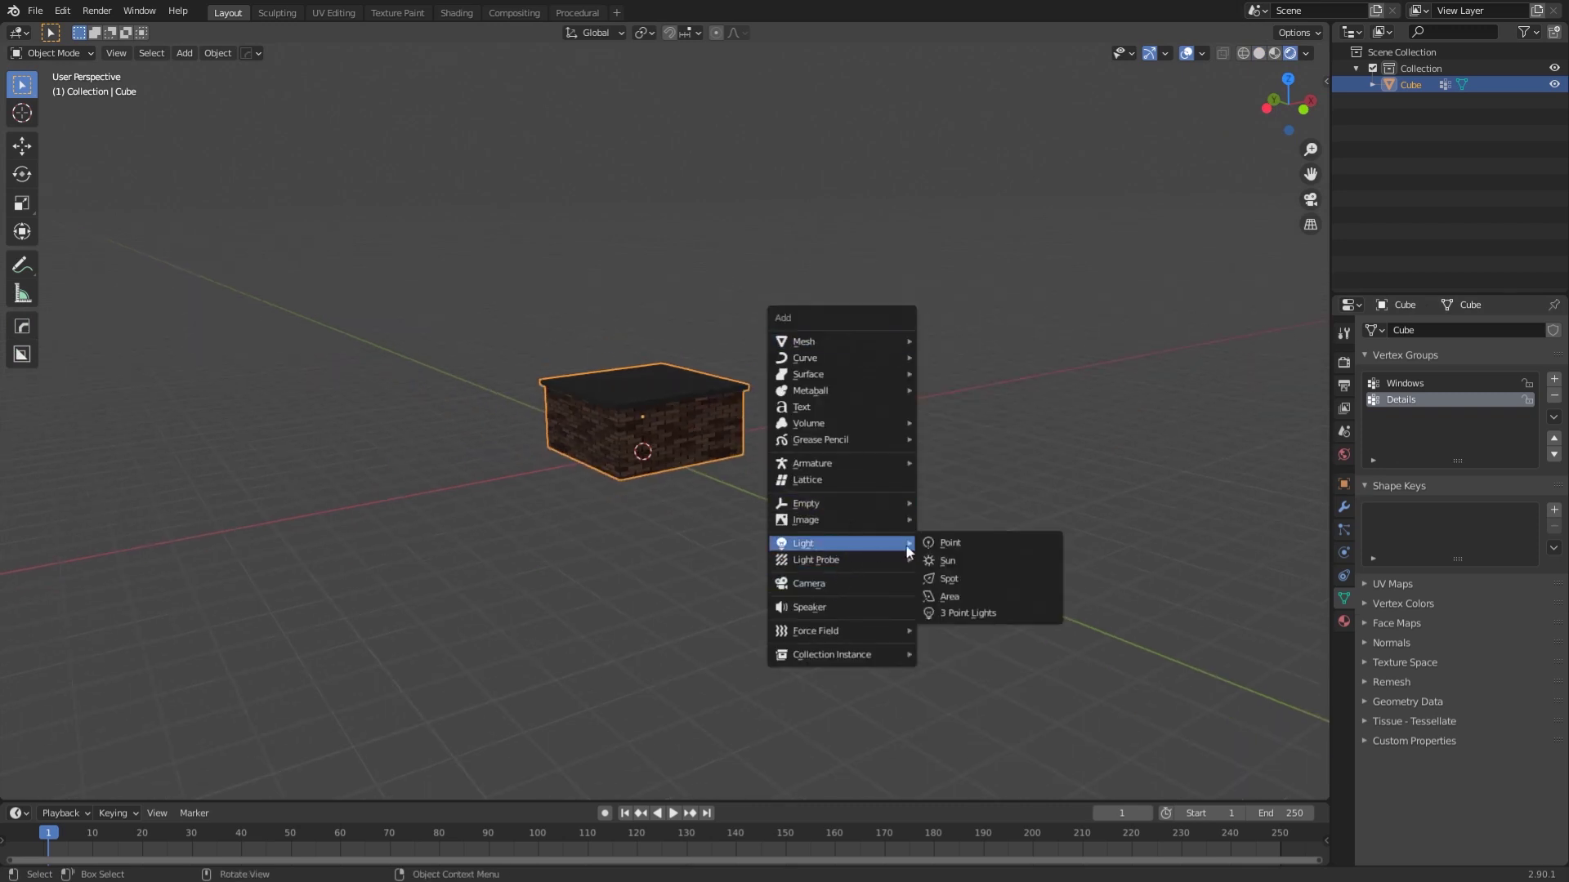
pyautogui.click(959, 557)
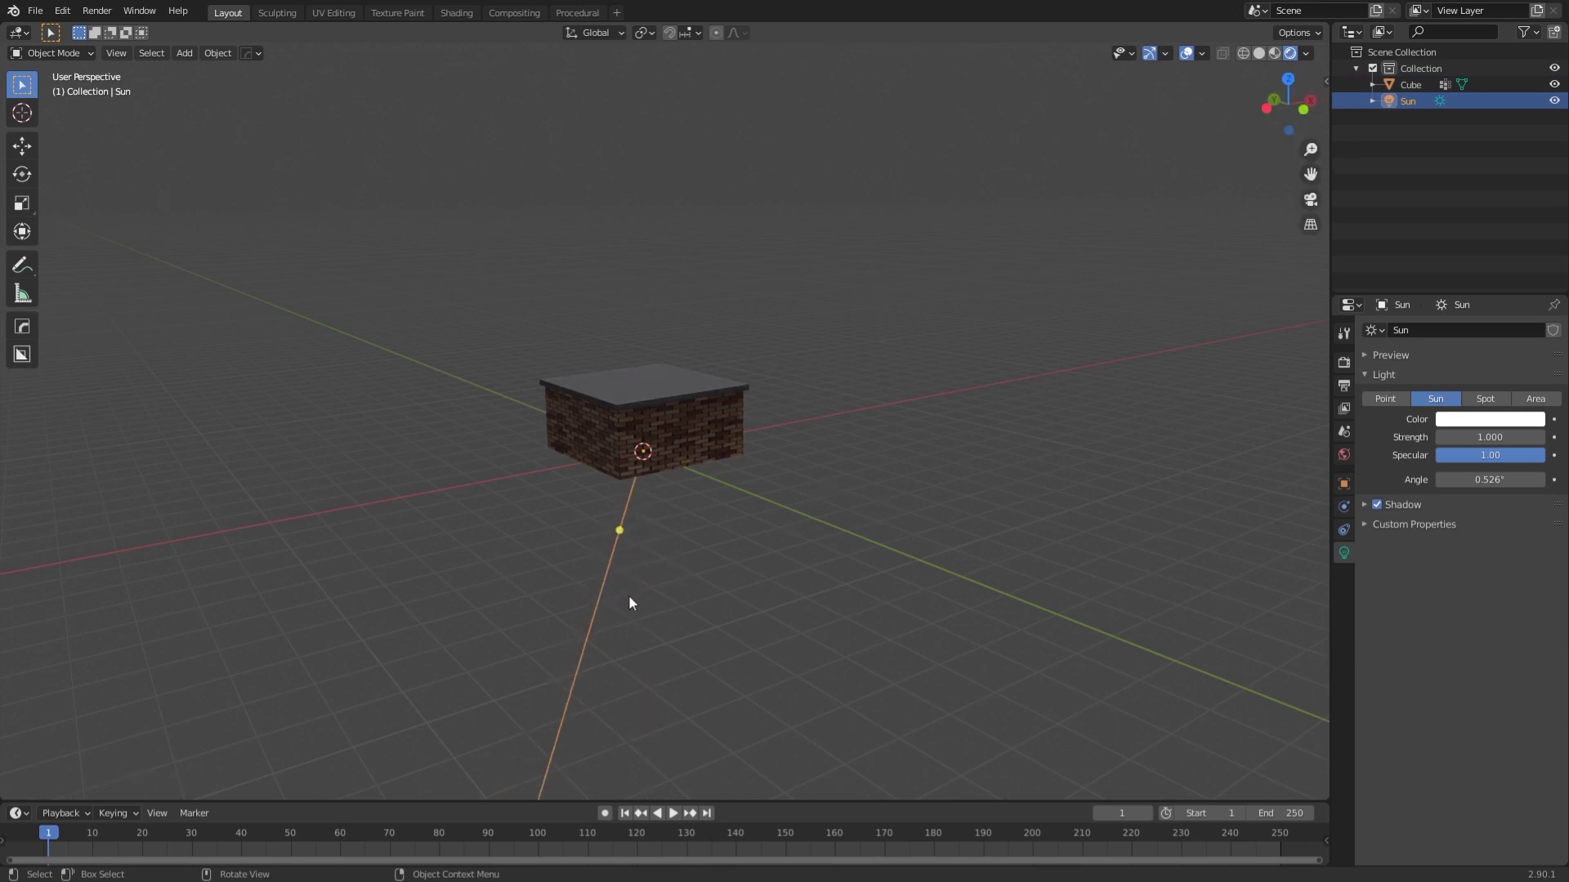
pyautogui.press('g')
pyautogui.click(933, 201)
pyautogui.press('g')
pyautogui.click(942, 410)
# Aim the sun so it lights the brick walls, adjust its position, and set its Strength to 3.200.
pyautogui.moveTo(1482, 437); pyautogui.dragTo(1514, 437)
pyautogui.moveTo(862, 469); pyautogui.dragTo(932, 425, button='middle')
pyautogui.moveTo(703, 207); pyautogui.dragTo(649, 253)
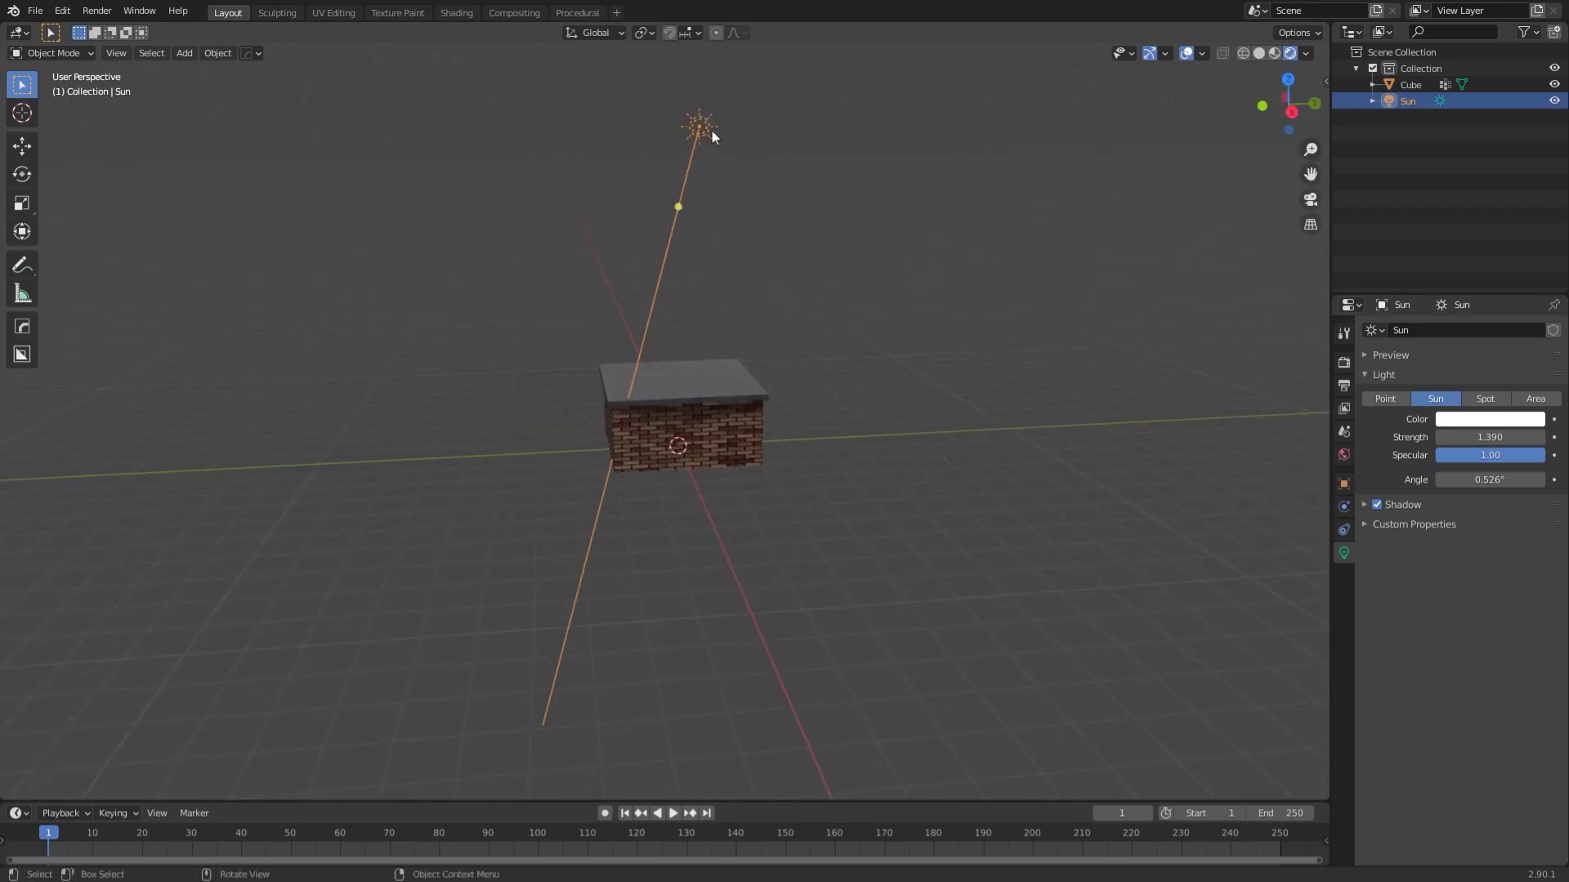
pyautogui.moveTo(864, 278); pyautogui.dragTo(847, 281, button='middle')
pyautogui.press('g')
pyautogui.click(965, 173)
pyautogui.moveTo(1470, 437); pyautogui.dragTo(1553, 437)
pyautogui.click(772, 484)
pyautogui.moveTo(756, 480); pyautogui.dragTo(818, 448, button='middle')
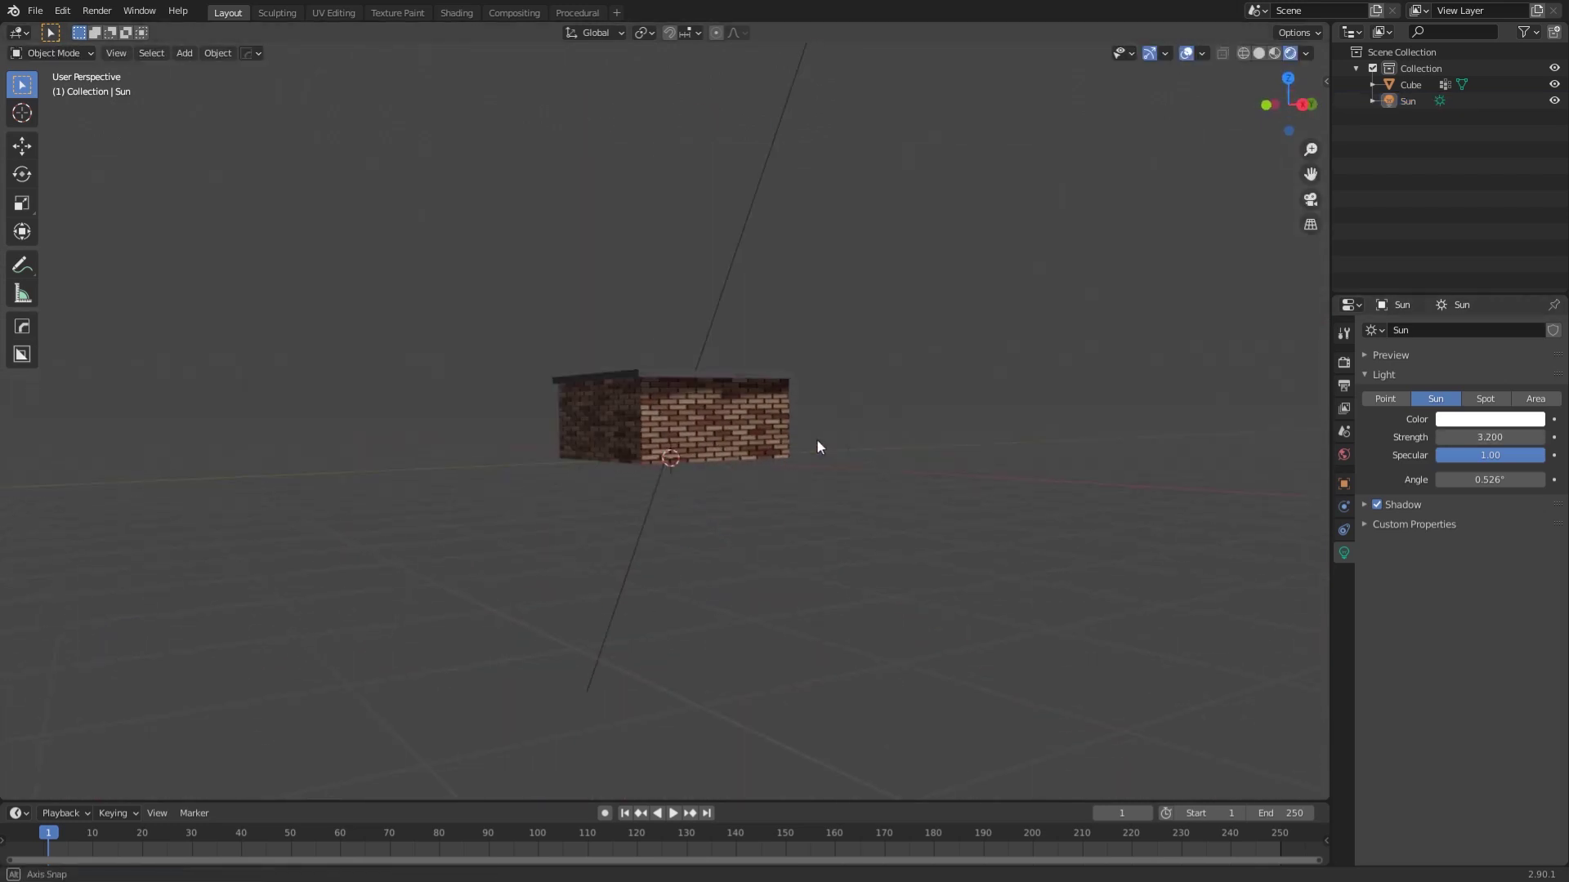
# Enable Ambient Occlusion and Bloom in Eevee, and set the shadow Cube Size and Cascade Size to 2048 px.
pyautogui.scroll(2, 818, 448)
pyautogui.click(797, 439)
pyautogui.click(1344, 365)
pyautogui.click(1379, 441)
pyautogui.click(1365, 617)
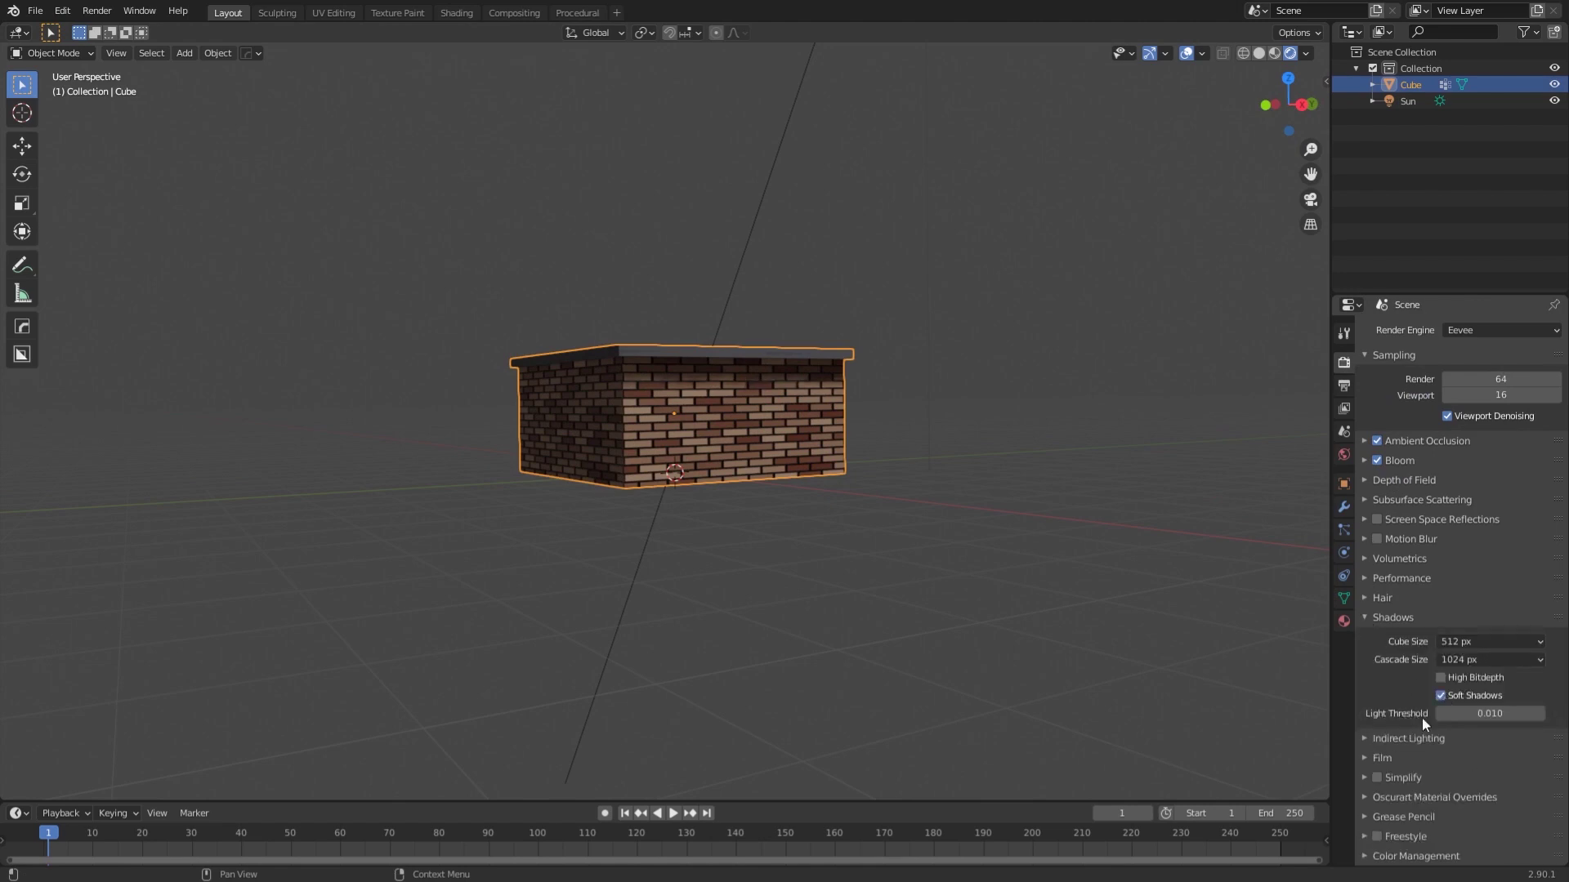
pyautogui.moveTo(1070, 675); pyautogui.dragTo(796, 528, button='middle')
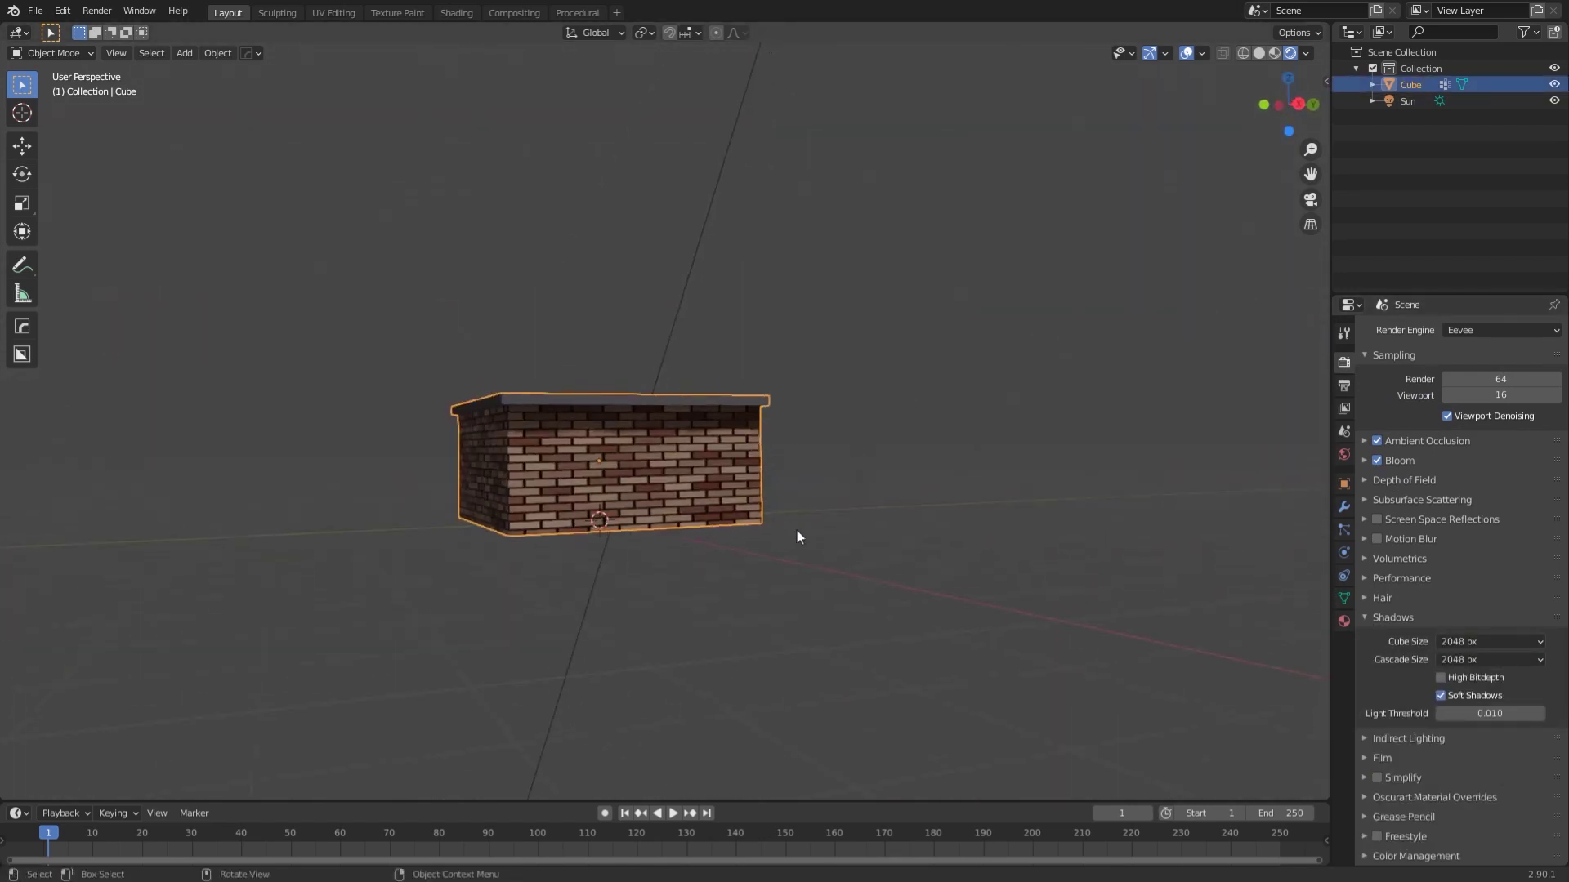
# Add an Array modifier to the cube with Relative Offset X 0 and Z 1 to stack the floors vertically.
pyautogui.click(1344, 507)
pyautogui.click(1413, 328)
pyautogui.click(1240, 373)
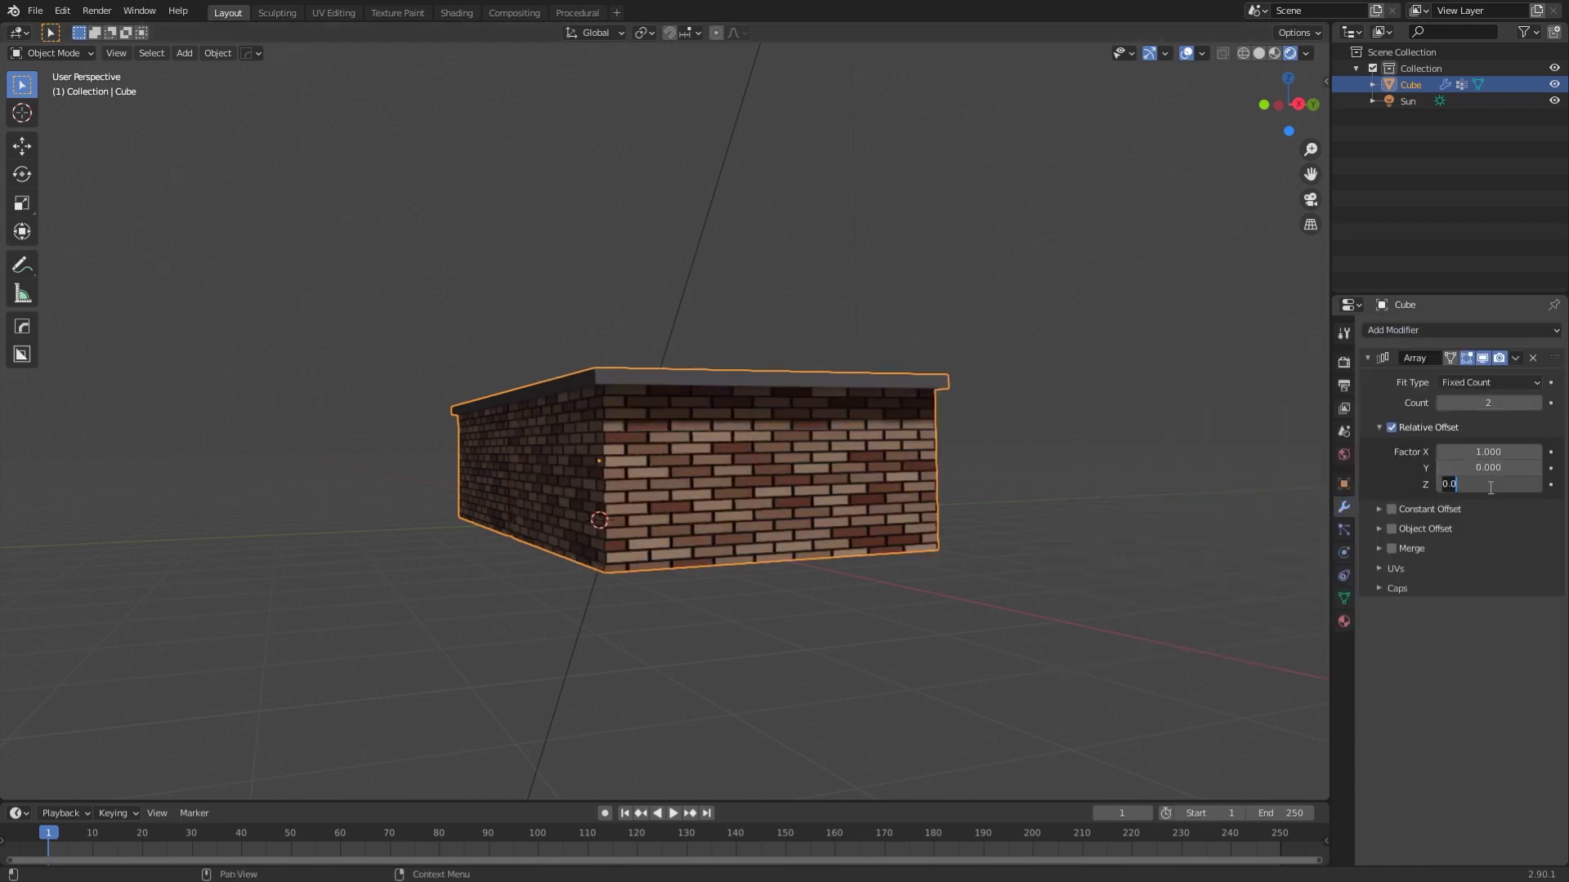
pyautogui.press('BackSpace')
pyautogui.press('BackSpace')
pyautogui.press('BackSpace')
pyautogui.write('1')
pyautogui.press('Return')
pyautogui.write('0')
pyautogui.press('Return')
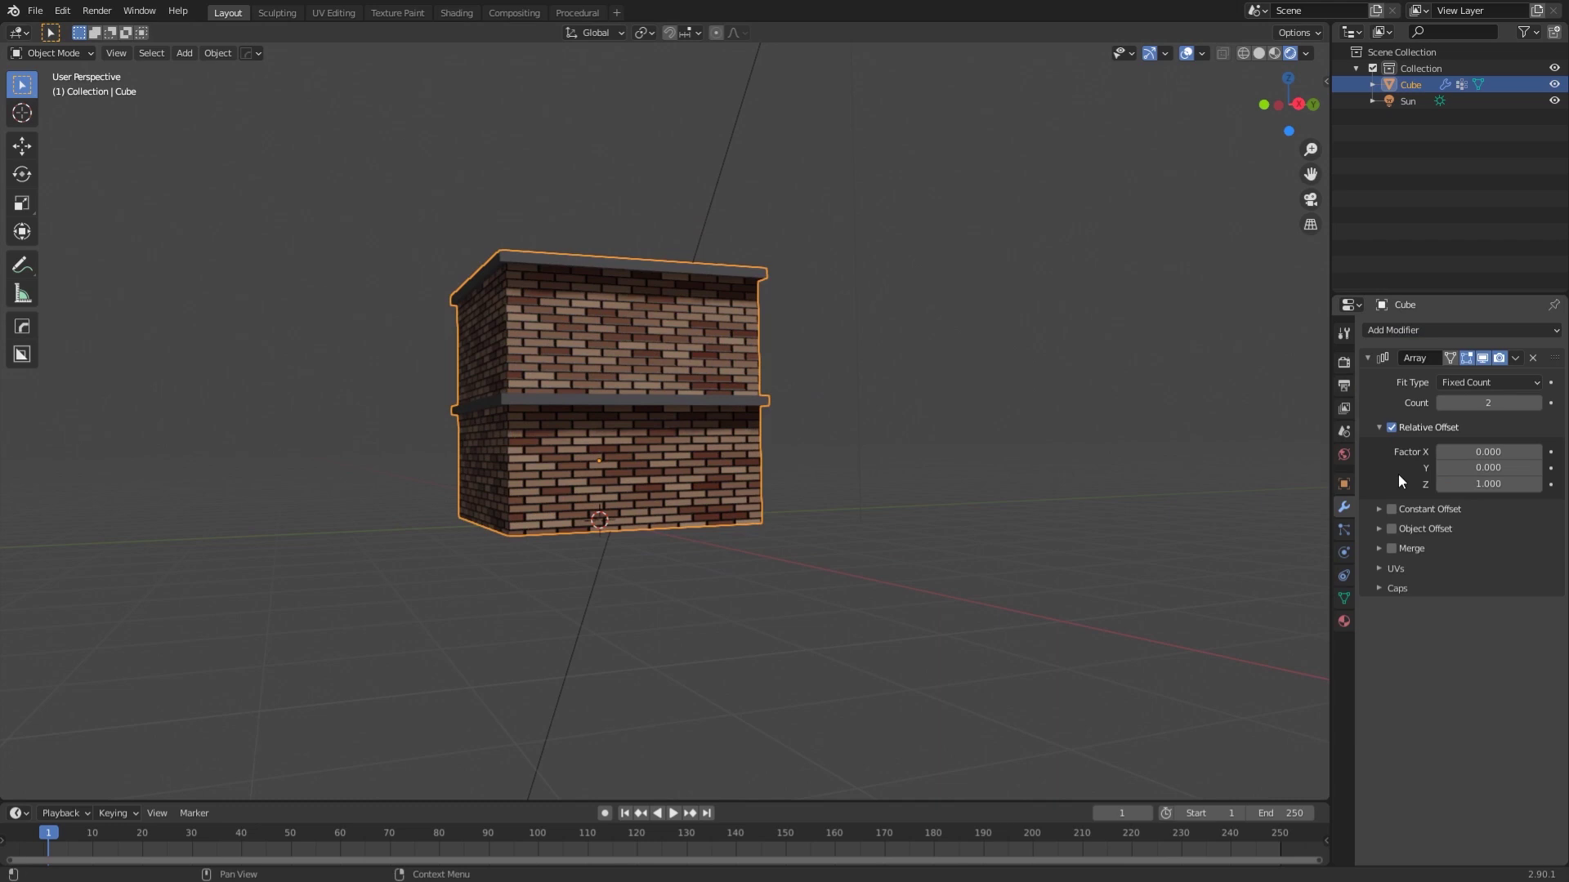
pyautogui.moveTo(1017, 454); pyautogui.dragTo(1051, 473, button='middle')
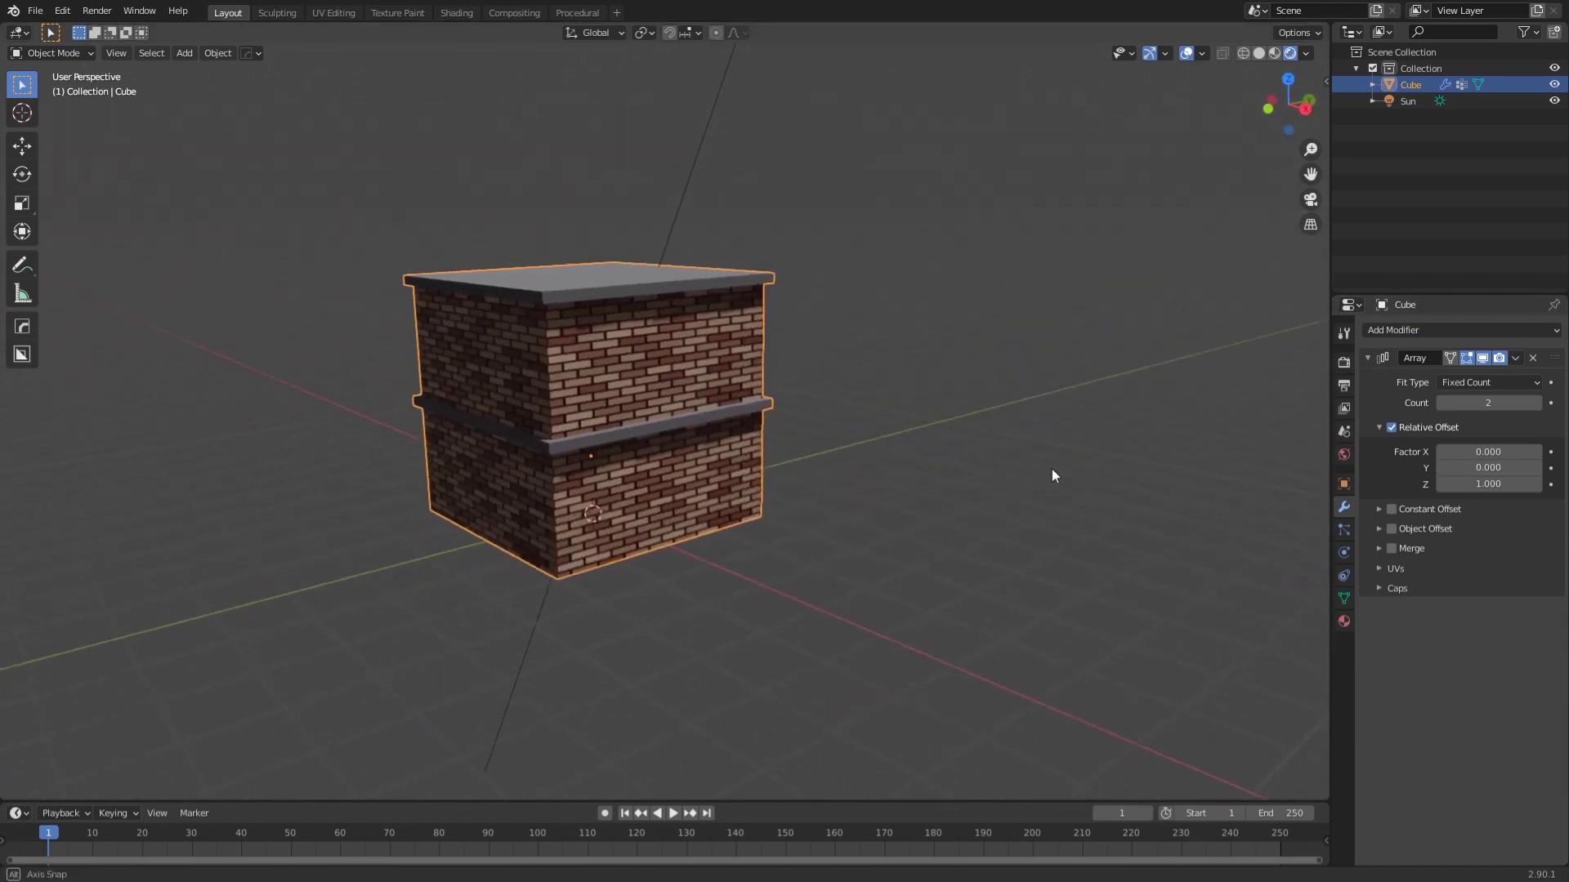
# Set the Array modifier's Count to 3 and hide the building cube.
pyautogui.click(1531, 401)
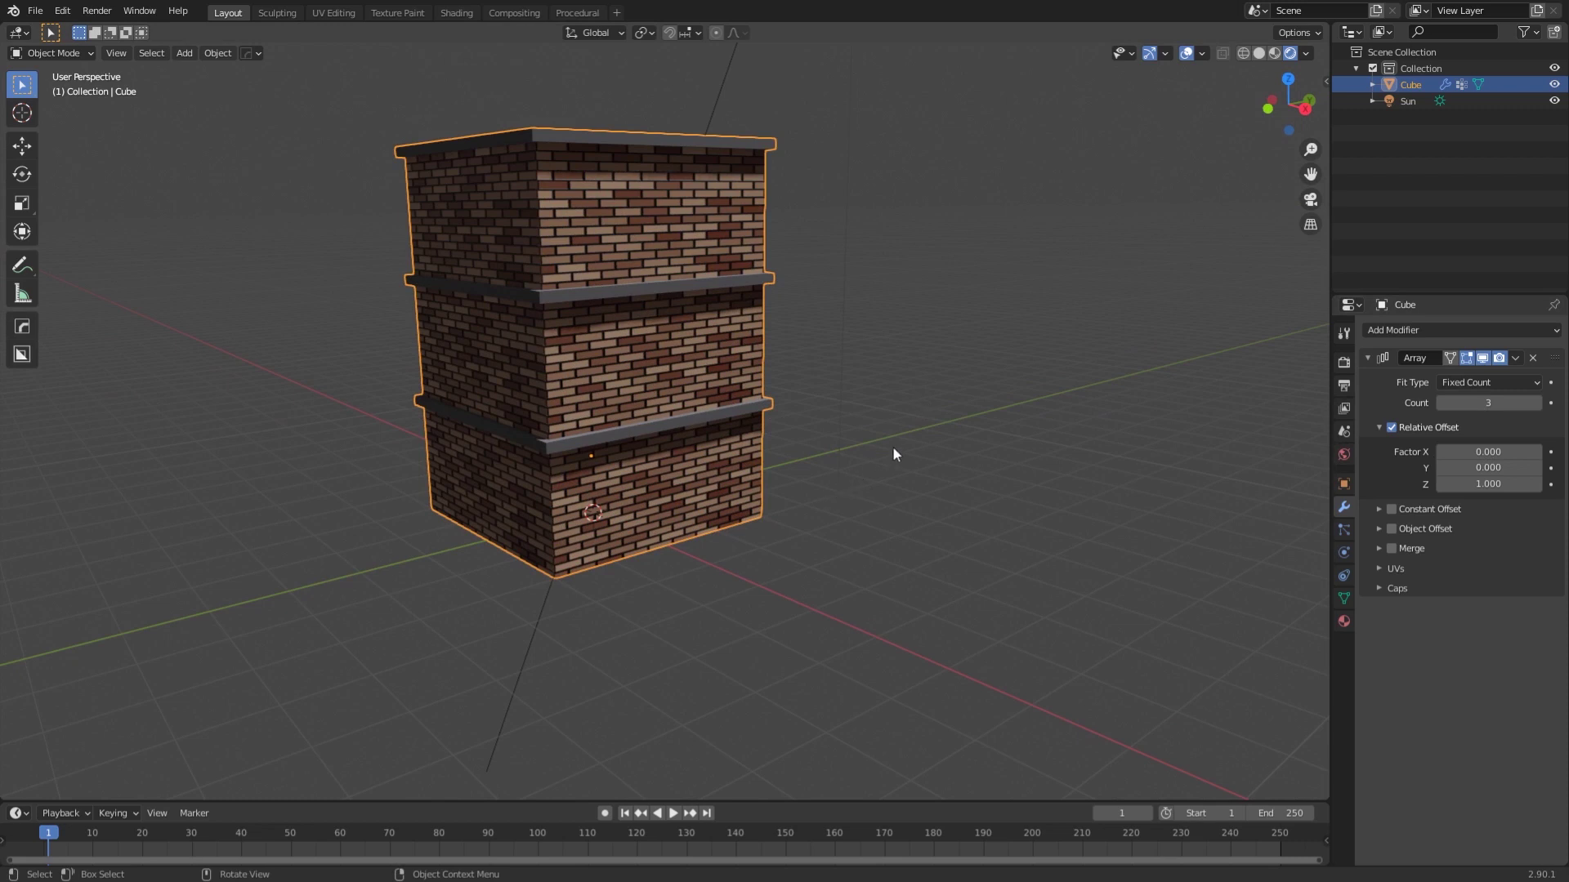
pyautogui.moveTo(893, 454)
pyautogui.mouseDown(button='middle')
pyautogui.moveTo(795, 433)
pyautogui.moveTo(746, 448)
pyautogui.moveTo(784, 483)
pyautogui.moveTo(911, 471)
pyautogui.moveTo(896, 437)
pyautogui.moveTo(910, 438)
pyautogui.mouseUp(button='middle')
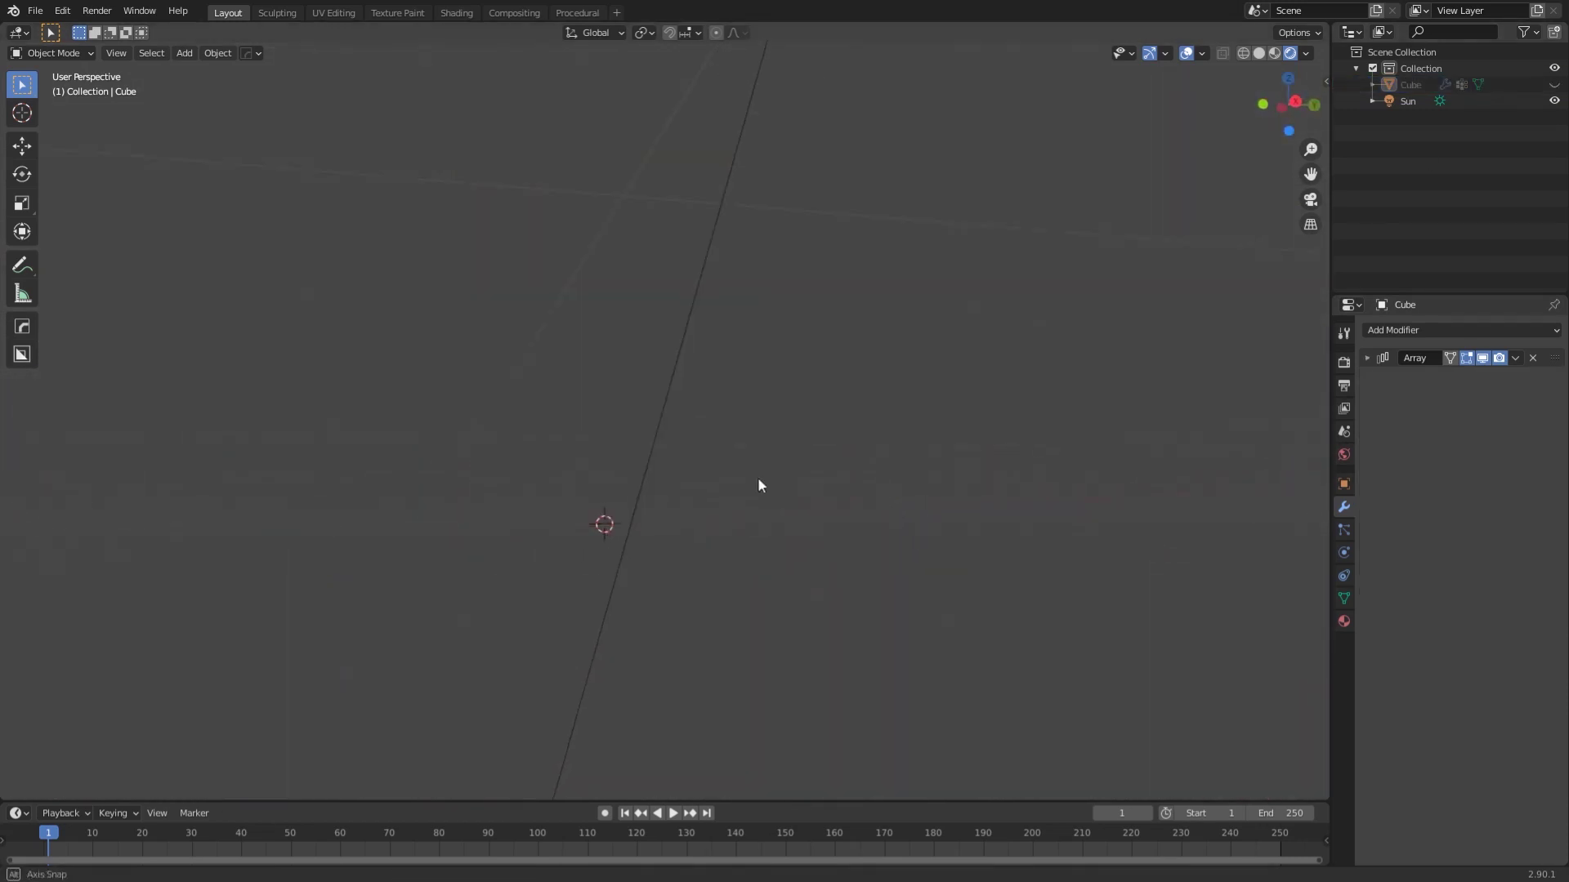
# Add a new cube at the origin, show the building for comparison, and scale the new cube down to about 0.47.
pyautogui.moveTo(758, 485); pyautogui.dragTo(676, 508, button='middle')
pyautogui.hotkey('shift', 'a')
pyautogui.moveTo(665, 290)
pyautogui.click(759, 313)
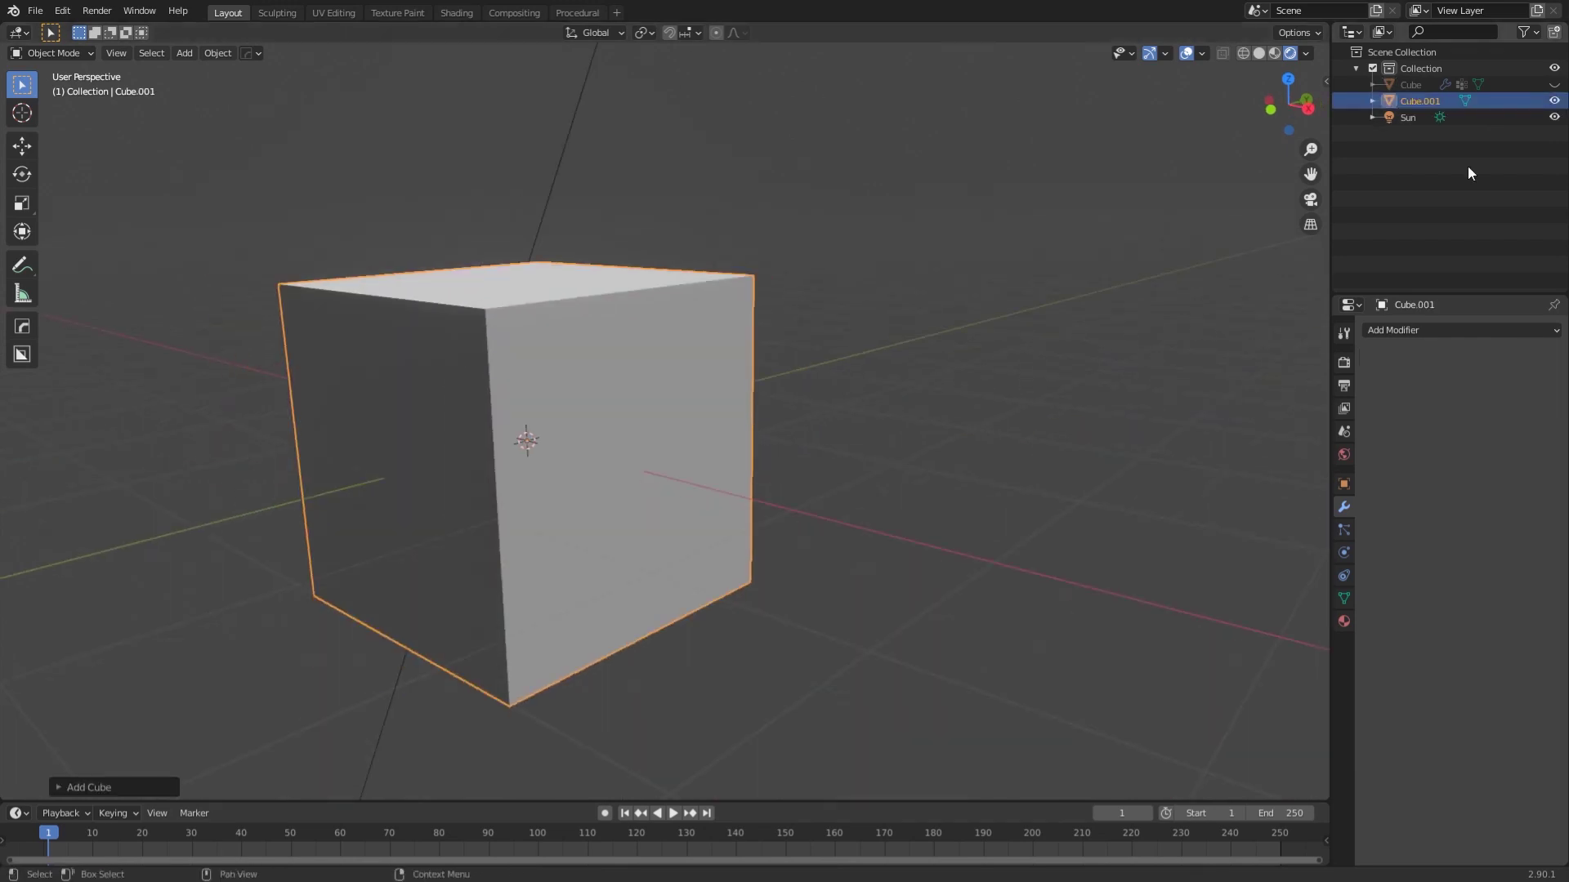
pyautogui.click(1554, 85)
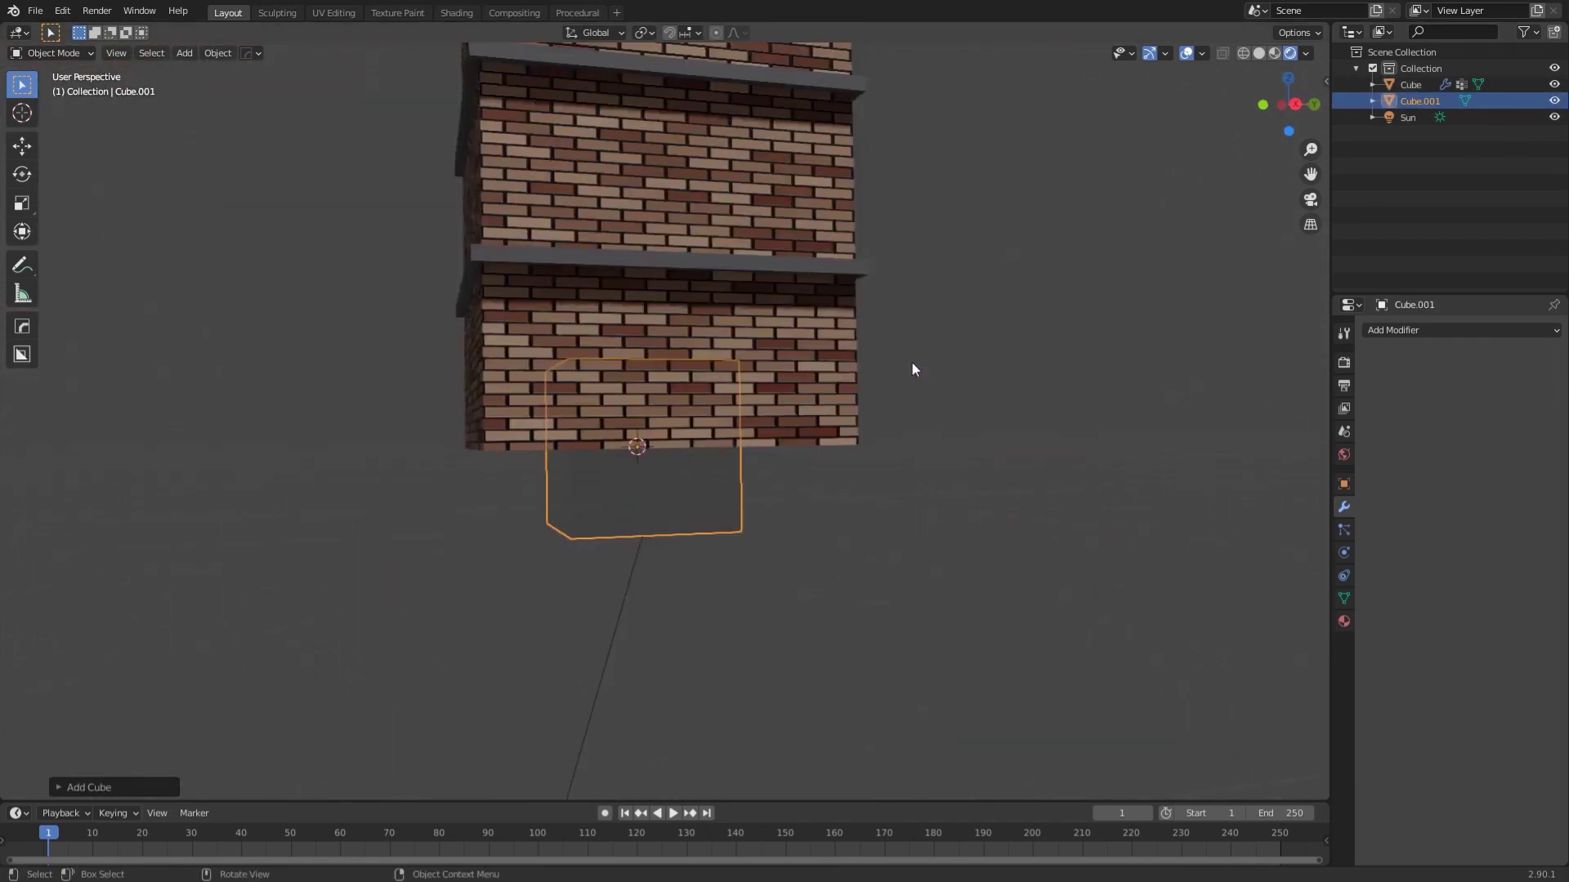
pyautogui.press('KP_1')
pyautogui.press('s')
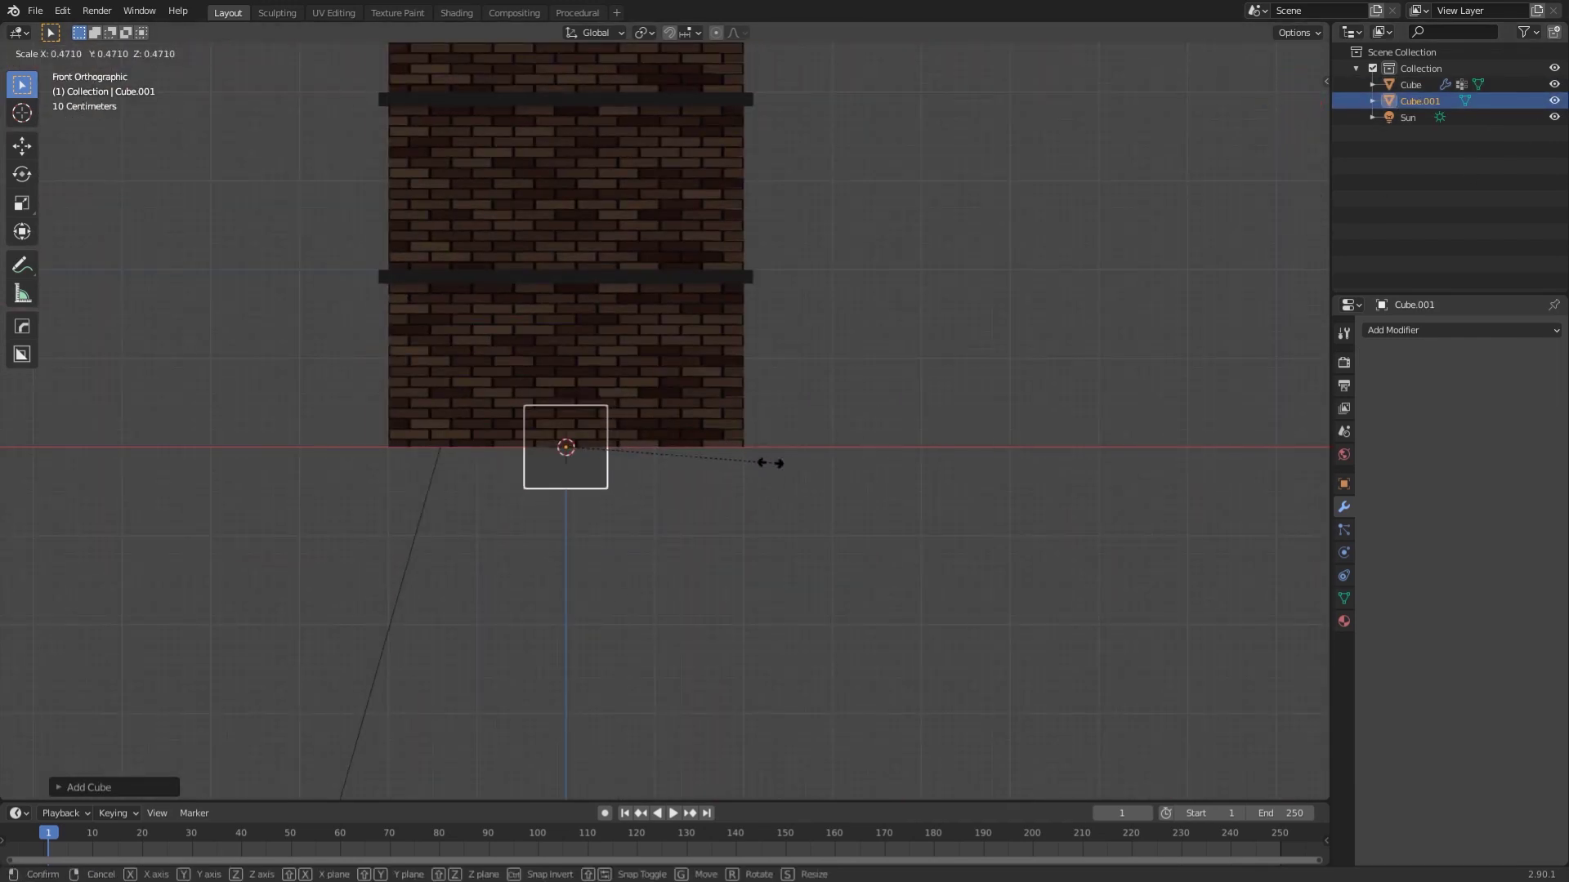
pyautogui.click(757, 464)
pyautogui.moveTo(795, 498)
pyautogui.mouseDown(button='middle')
pyautogui.moveTo(763, 539)
pyautogui.moveTo(817, 495)
pyautogui.mouseUp(button='middle')
pyautogui.scroll(2, 817, 494)
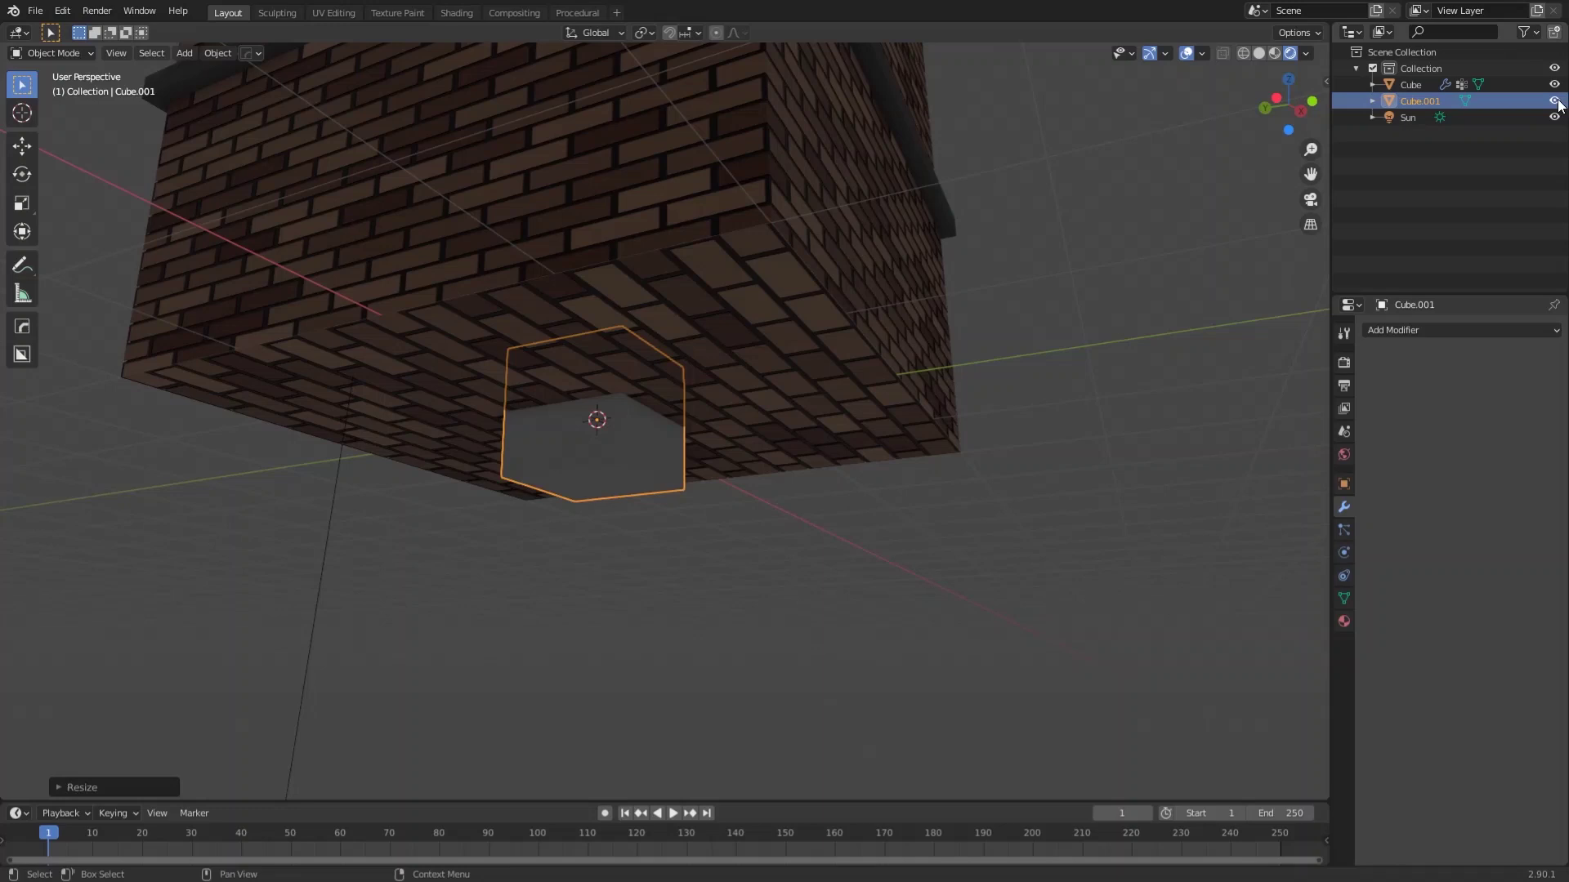
# Hide the building, rename the small cube Window01, and display the viewport in solid shading.
pyautogui.click(1554, 85)
pyautogui.write('01')
pyautogui.press('Return')
pyautogui.moveTo(784, 360)
pyautogui.mouseDown(button='middle')
pyautogui.moveTo(767, 446)
pyautogui.moveTo(723, 433)
pyautogui.moveTo(698, 483)
pyautogui.moveTo(805, 514)
pyautogui.mouseUp(button='middle')
pyautogui.press('z')
pyautogui.scroll(2, 681, 480)
# Flatten the Window01 mesh along the Y axis into a thin panel.
pyautogui.press('Tab')
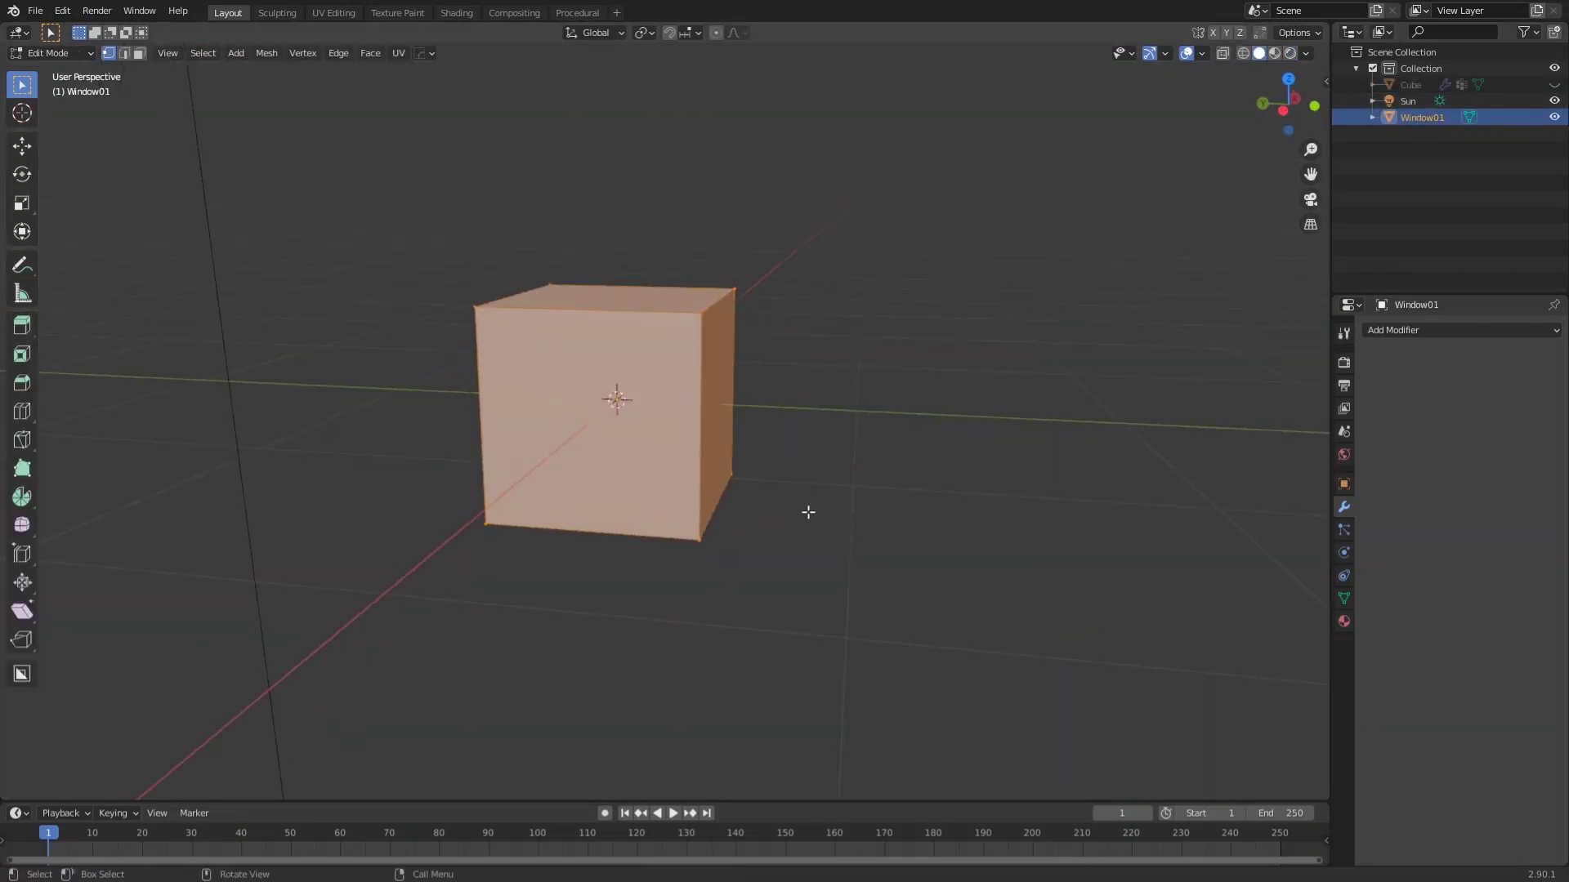
pyautogui.press('s')
pyautogui.press('y')
pyautogui.click(618, 418)
pyautogui.moveTo(618, 419); pyautogui.dragTo(711, 477, button='middle')
pyautogui.press('KP_3')
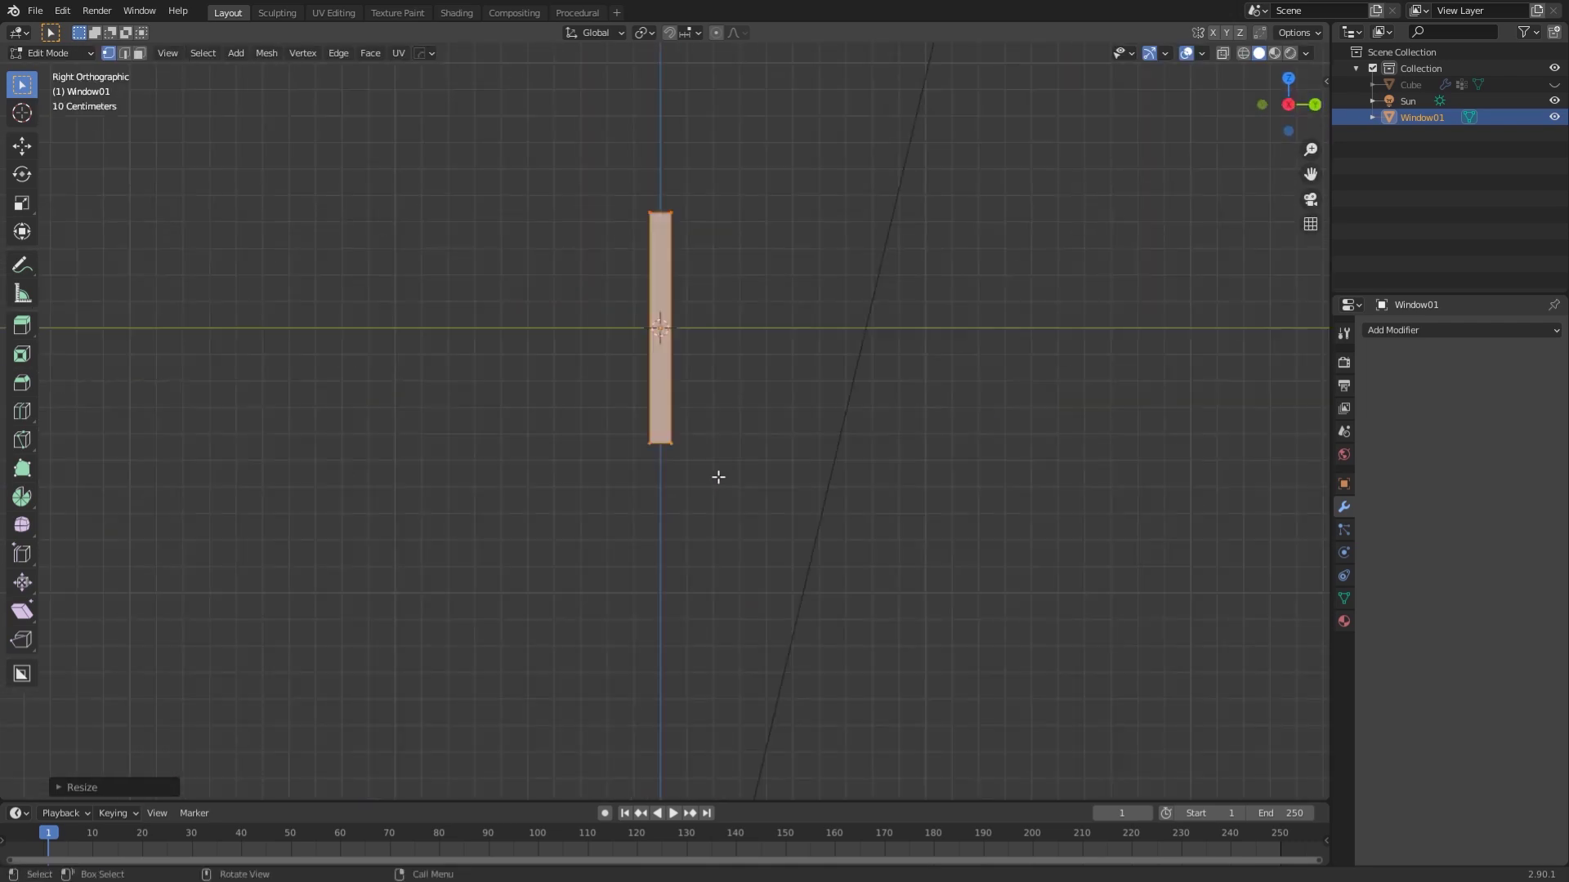
# Move the window mesh along Y in the right side view to offset it from its origin.
pyautogui.scroll(1, 721, 441)
pyautogui.moveTo(727, 309); pyautogui.dragTo(728, 298, button='middle')
pyautogui.press('KP_3')
pyautogui.scroll(2, 735, 234)
pyautogui.keyDown('shift'); pyautogui.moveTo(736, 235); pyautogui.dragTo(764, 493, button='middle'); pyautogui.keyUp('shift')
pyautogui.press('g')
pyautogui.press('y')
pyautogui.click(779, 403)
pyautogui.scroll(-3, 764, 493)
# Inset the panel's large front face to form a narrow window frame border.
pyautogui.press('Tab')
pyautogui.press('Tab')
pyautogui.press('3')
pyautogui.click(688, 411)
pyautogui.moveTo(688, 410); pyautogui.dragTo(774, 511, button='middle')
pyautogui.press('i')
pyautogui.rightClick(903, 457)
pyautogui.hotkey('ctrl', 'z')
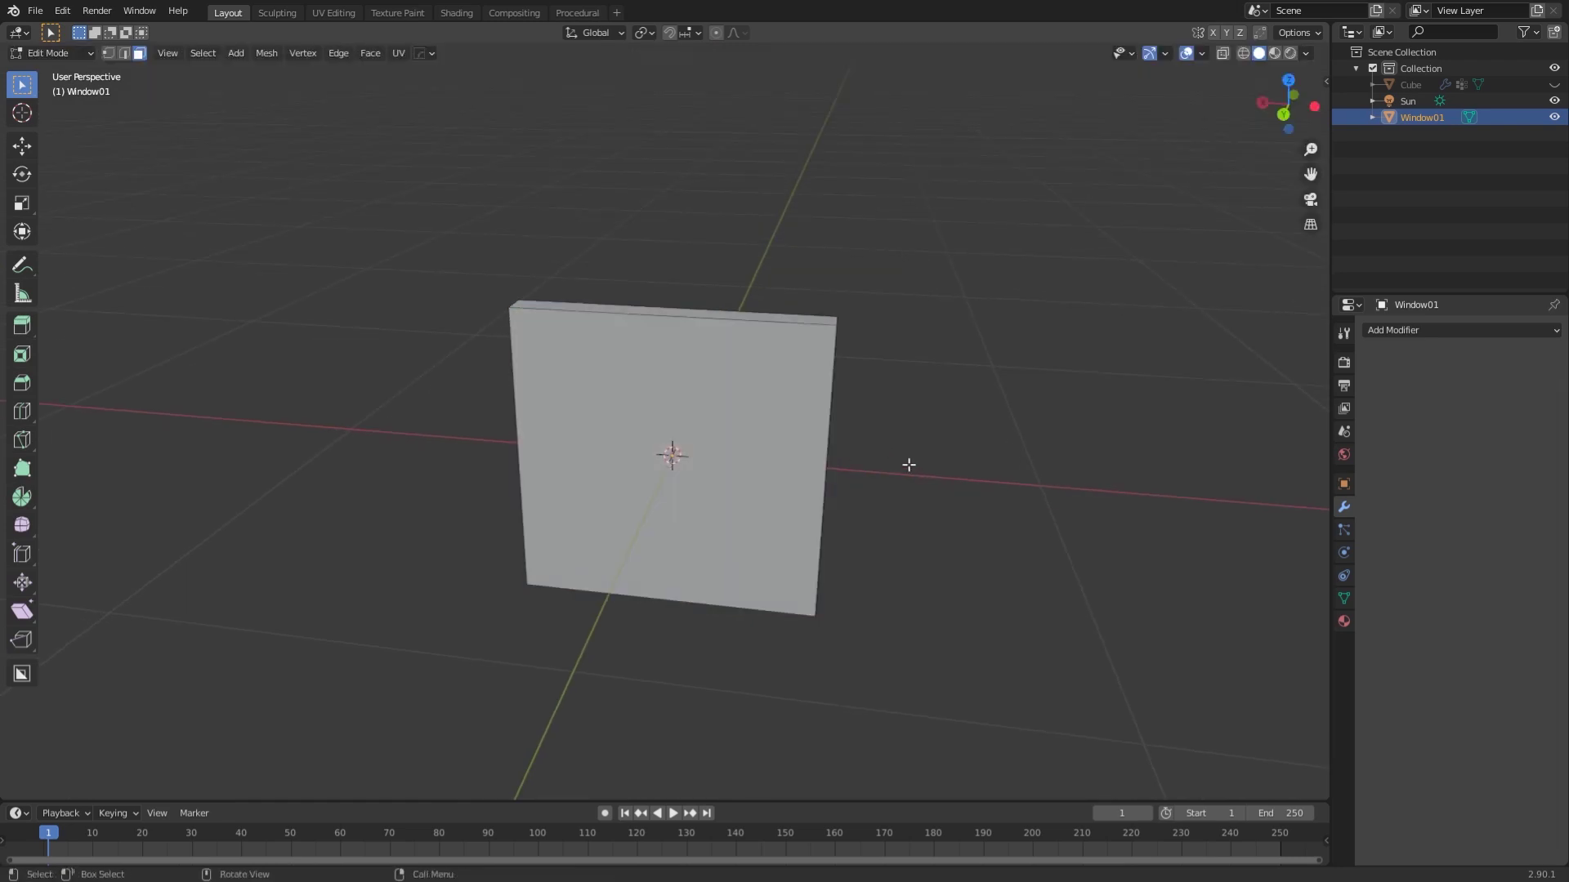
pyautogui.hotkey('ctrl', 'shift', 'z')
pyautogui.press('i')
pyautogui.click(932, 403)
pyautogui.moveTo(932, 402); pyautogui.dragTo(610, 560, button='middle')
# Add a centred horizontal loop cut across the window and bevel it into a narrow crossbar.
pyautogui.hotkey('ctrl', 'r')
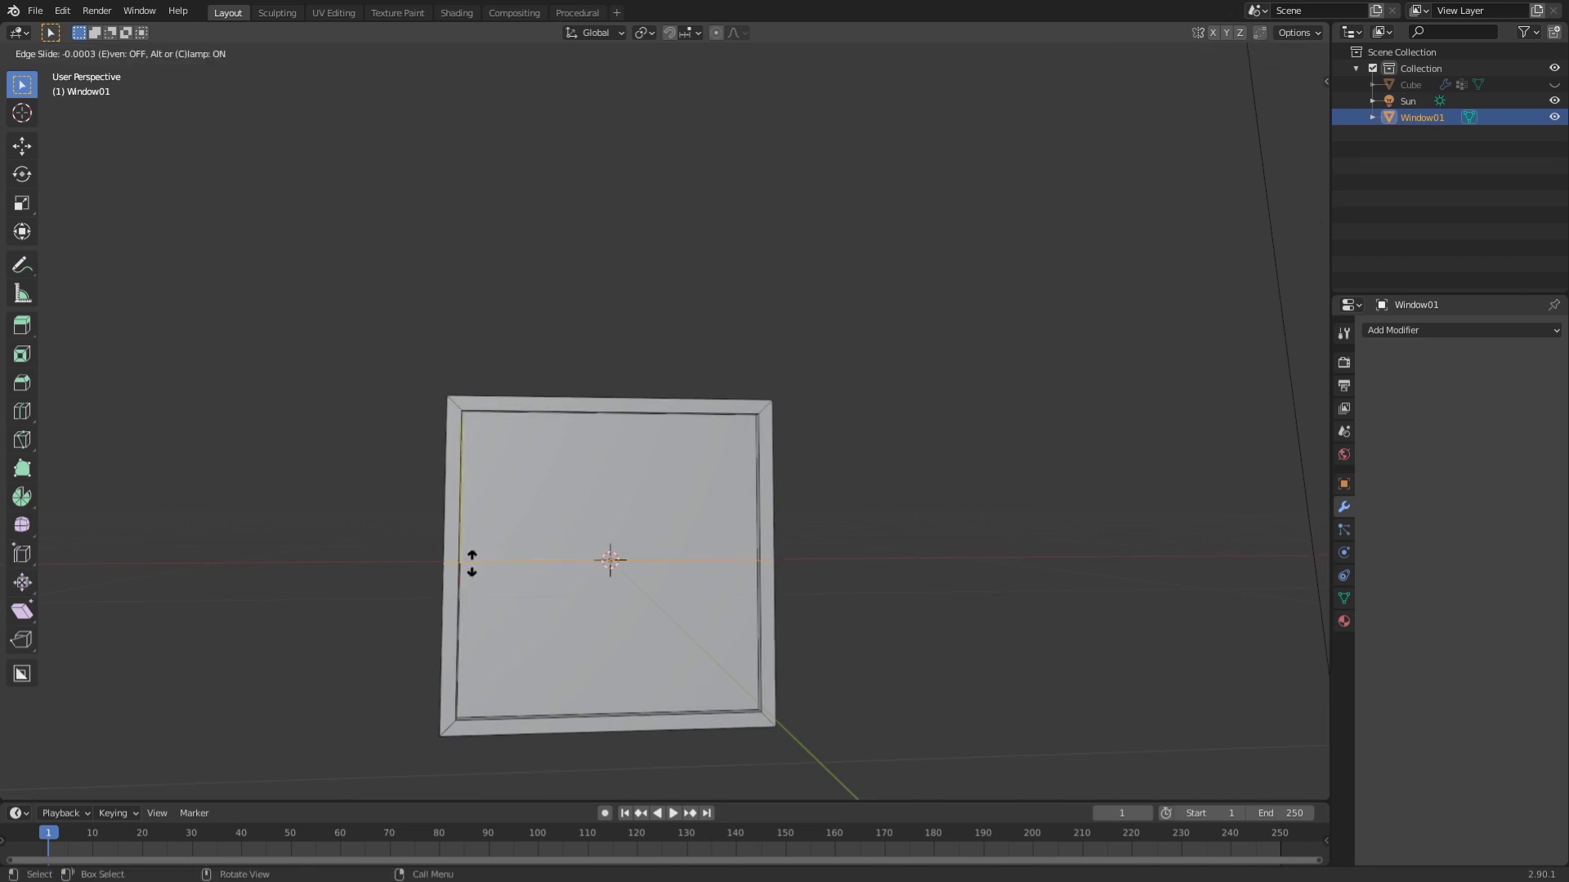
pyautogui.click(610, 563)
pyautogui.rightClick(612, 574)
pyautogui.hotkey('ctrl', 'b')
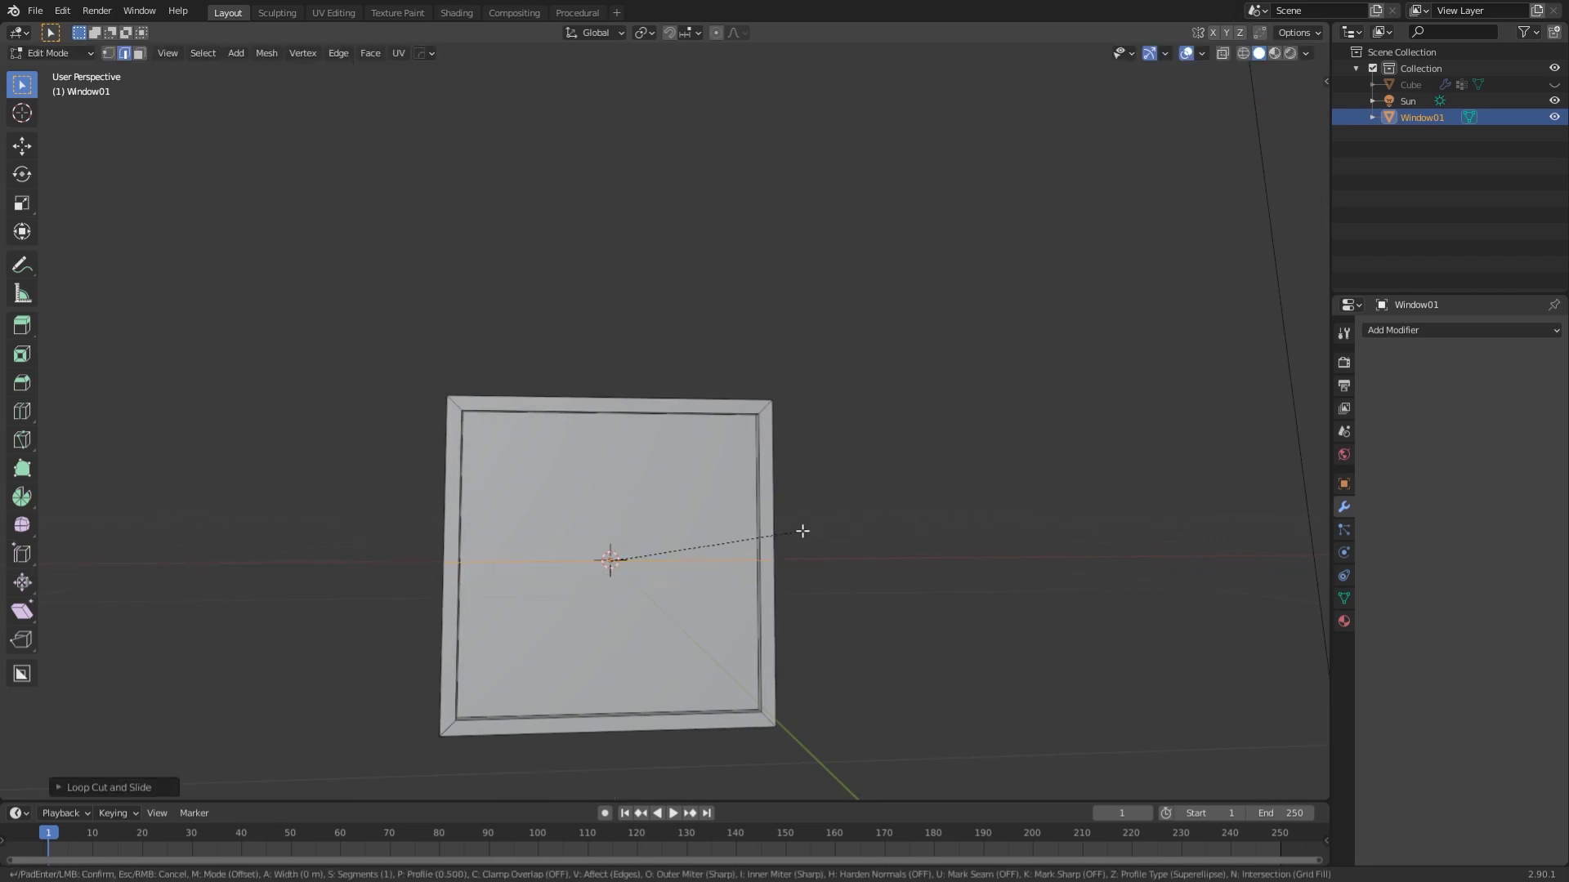
pyautogui.click(875, 588)
# Add a centred vertical loop cut through the window and bevel it to a width of about 0.059 m.
pyautogui.click(608, 523)
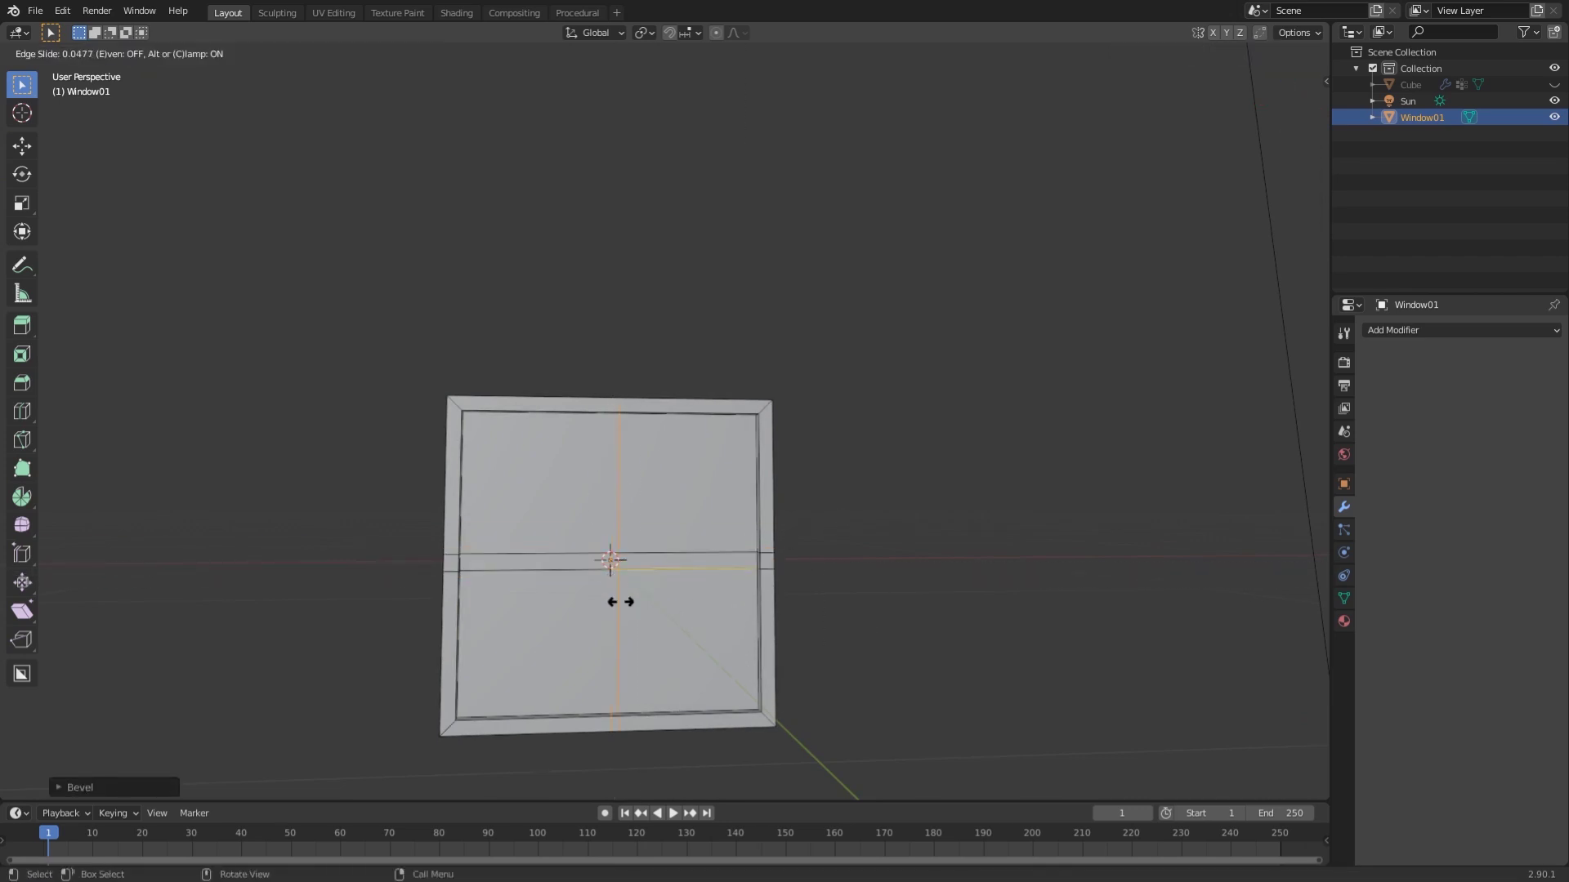
pyautogui.rightClick(613, 588)
pyautogui.hotkey('ctrl', 'b')
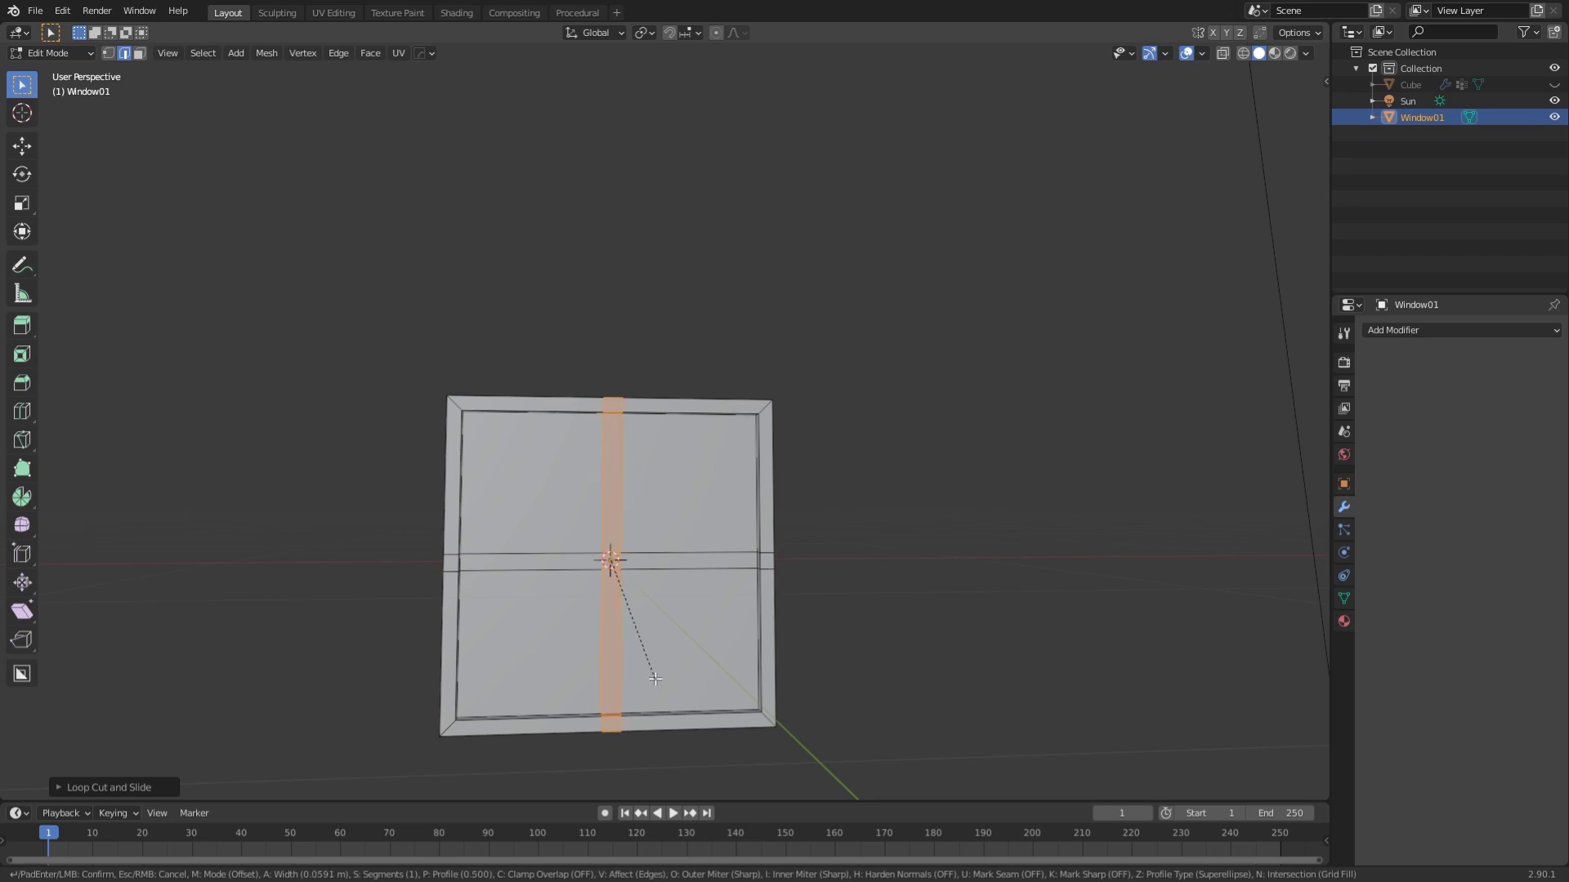
pyautogui.click(652, 672)
# Select the four pane faces between the bars and extrude them inward to recess them.
pyautogui.moveTo(394, 438); pyautogui.dragTo(465, 478, button='middle')
pyautogui.press('1')
pyautogui.hotkey('alt', 'a')
pyautogui.moveTo(820, 523); pyautogui.dragTo(562, 493, button='middle')
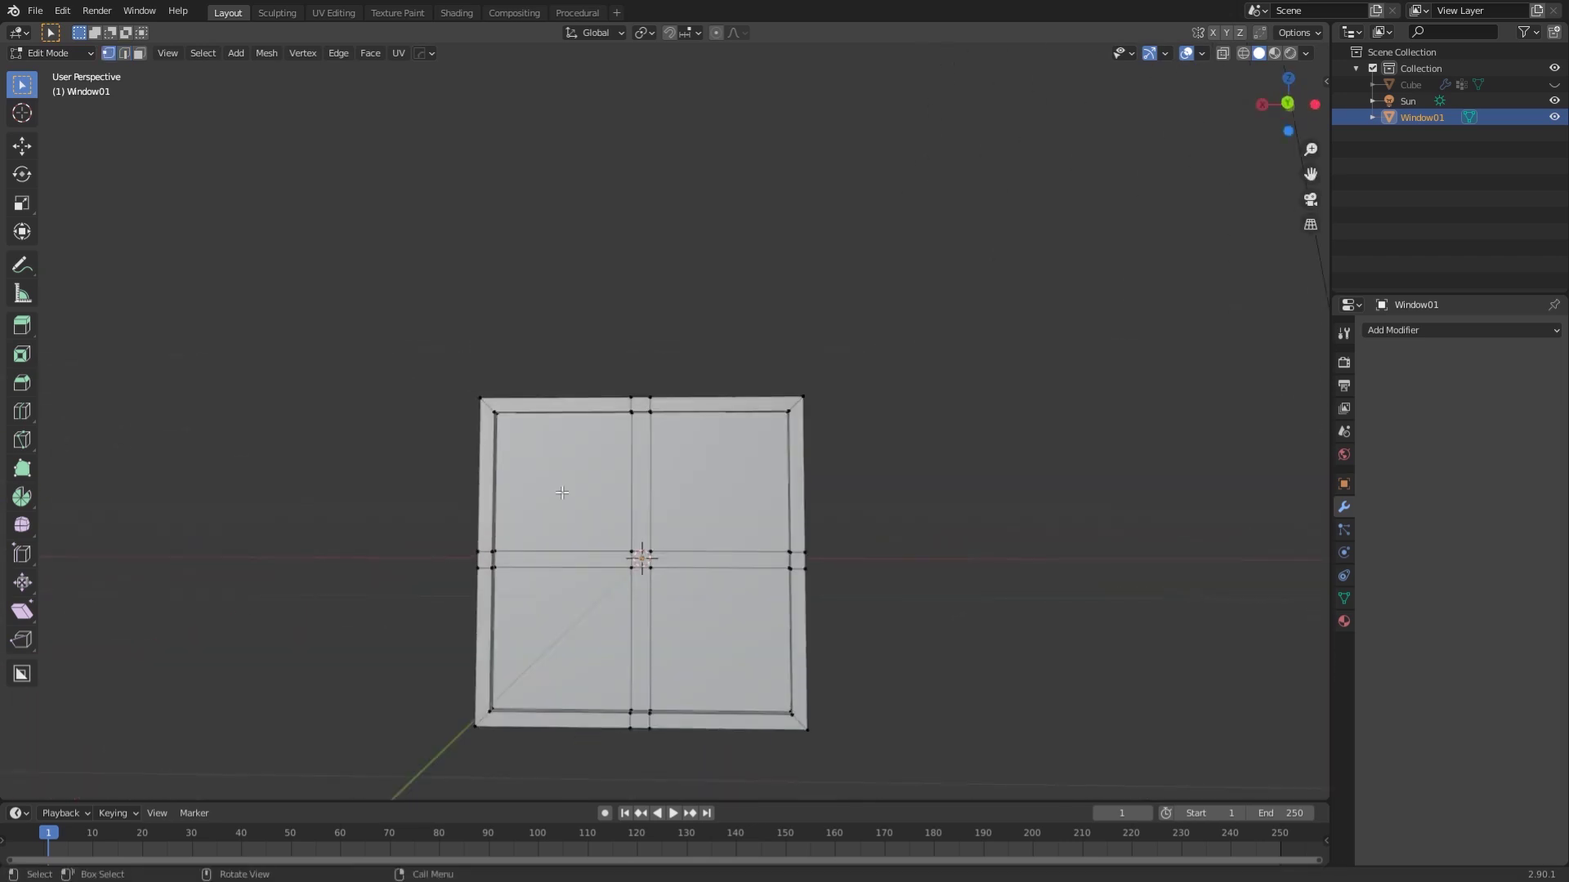
pyautogui.click(558, 480)
pyautogui.keyDown('shift'); pyautogui.click(709, 488); pyautogui.keyUp('shift')
pyautogui.keyDown('shift'); pyautogui.click(709, 627); pyautogui.keyUp('shift')
pyautogui.keyDown('shift'); pyautogui.click(572, 628); pyautogui.keyUp('shift')
pyautogui.moveTo(703, 531)
pyautogui.mouseDown(button='middle')
pyautogui.moveTo(806, 508)
pyautogui.moveTo(980, 504)
pyautogui.moveTo(747, 562)
pyautogui.moveTo(650, 523)
pyautogui.mouseUp(button='middle')
pyautogui.press('e')
pyautogui.click(781, 557)
pyautogui.scroll(-2, 781, 557)
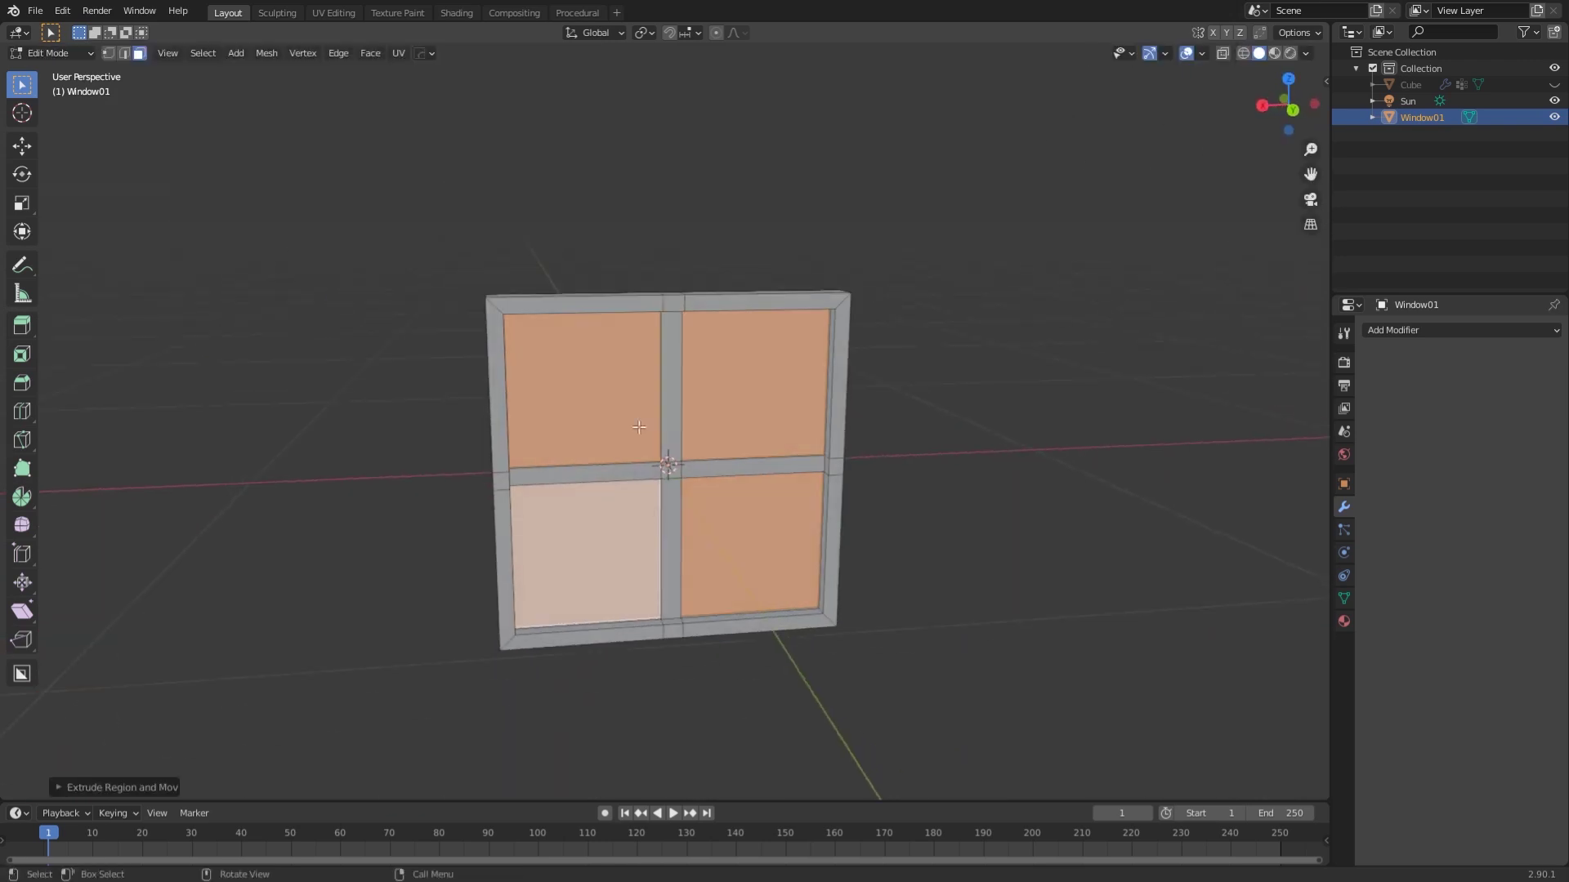
# In the Shading workspace, create a material named window and a second slot with a material named Lights.
pyautogui.click(457, 13)
pyautogui.press('KP_Decimal')
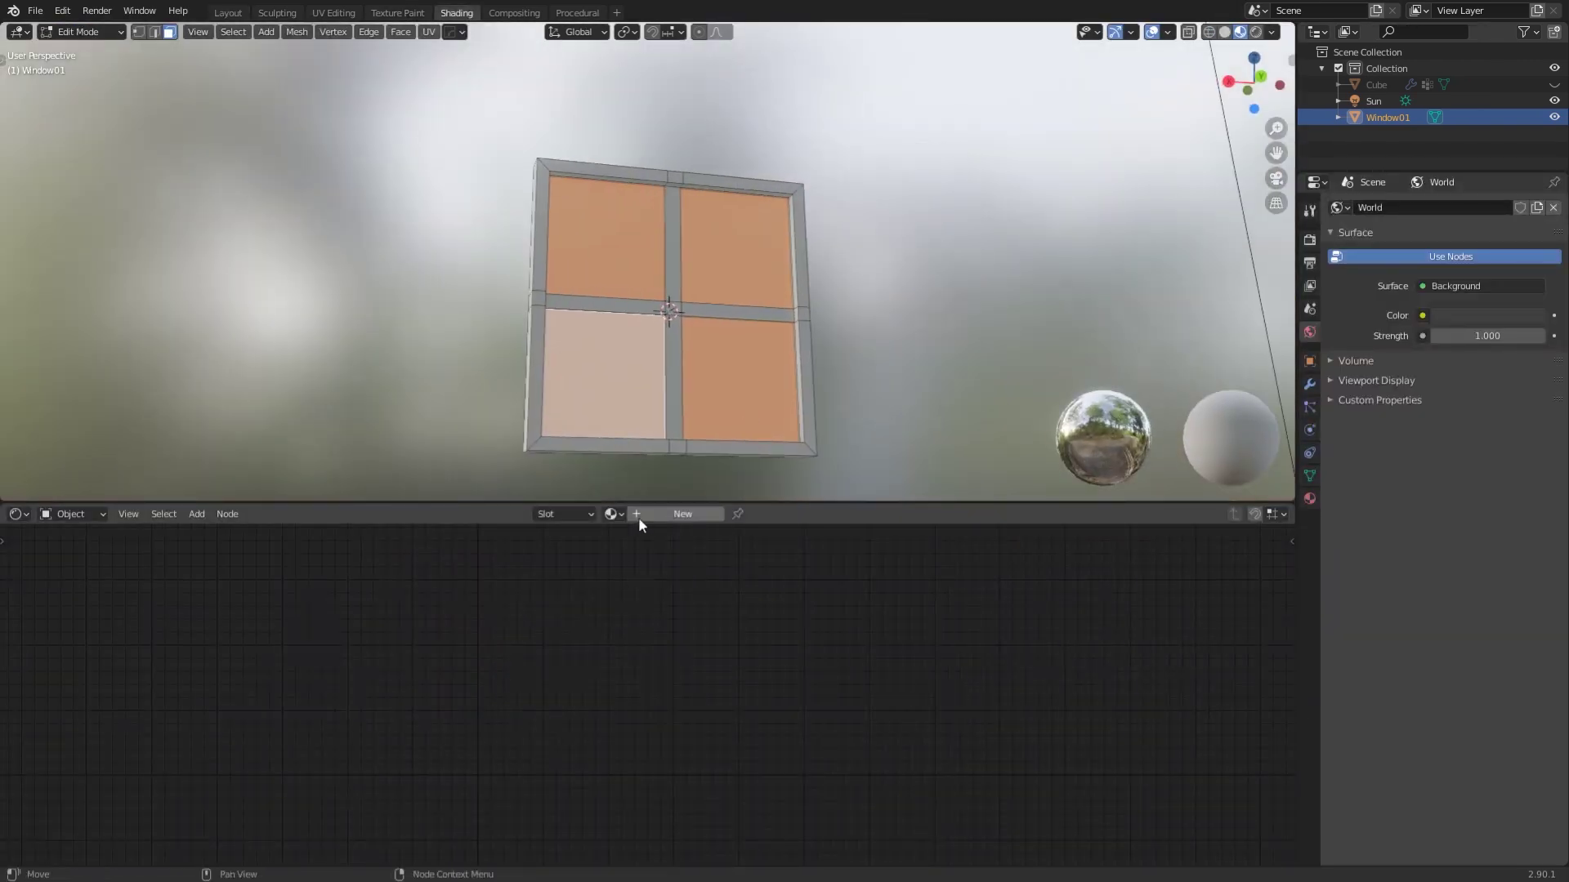
pyautogui.click(640, 514)
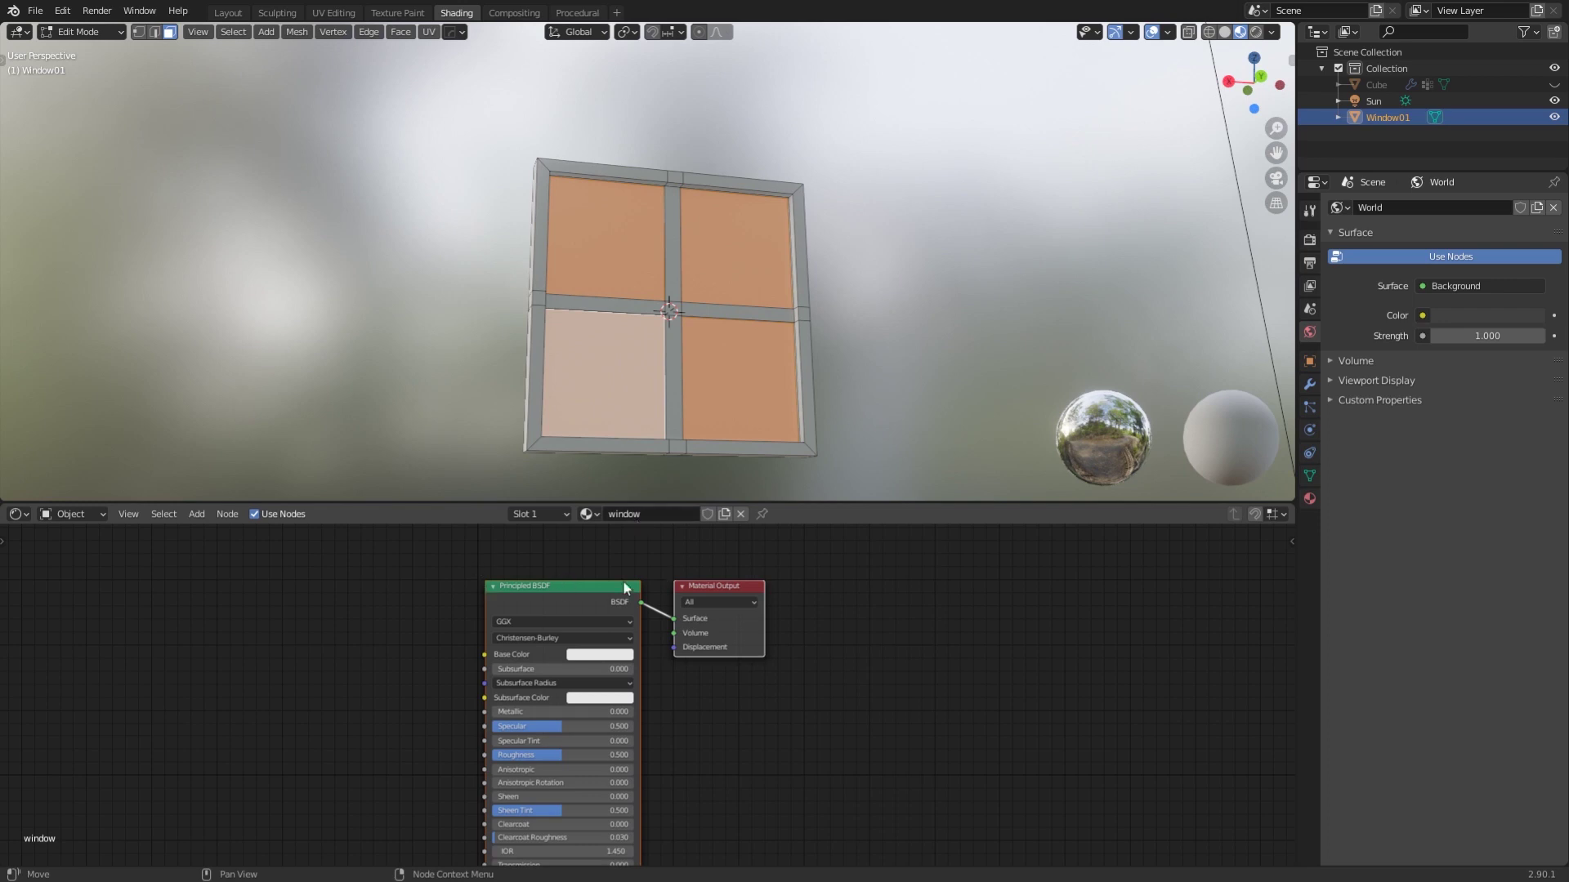
pyautogui.click(539, 514)
pyautogui.click(629, 546)
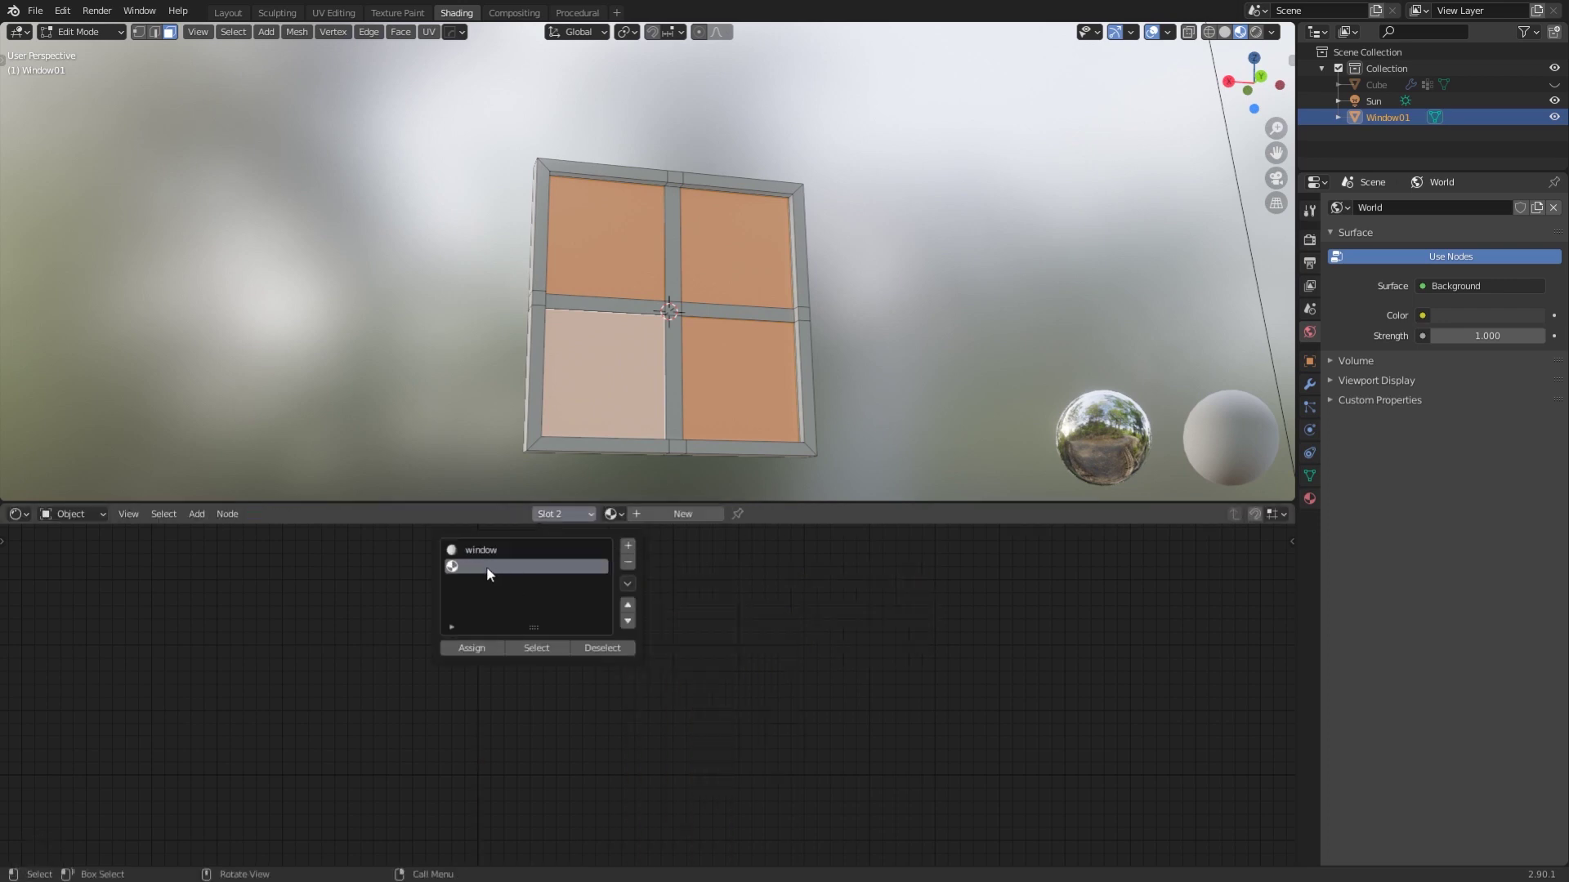
pyautogui.click(657, 514)
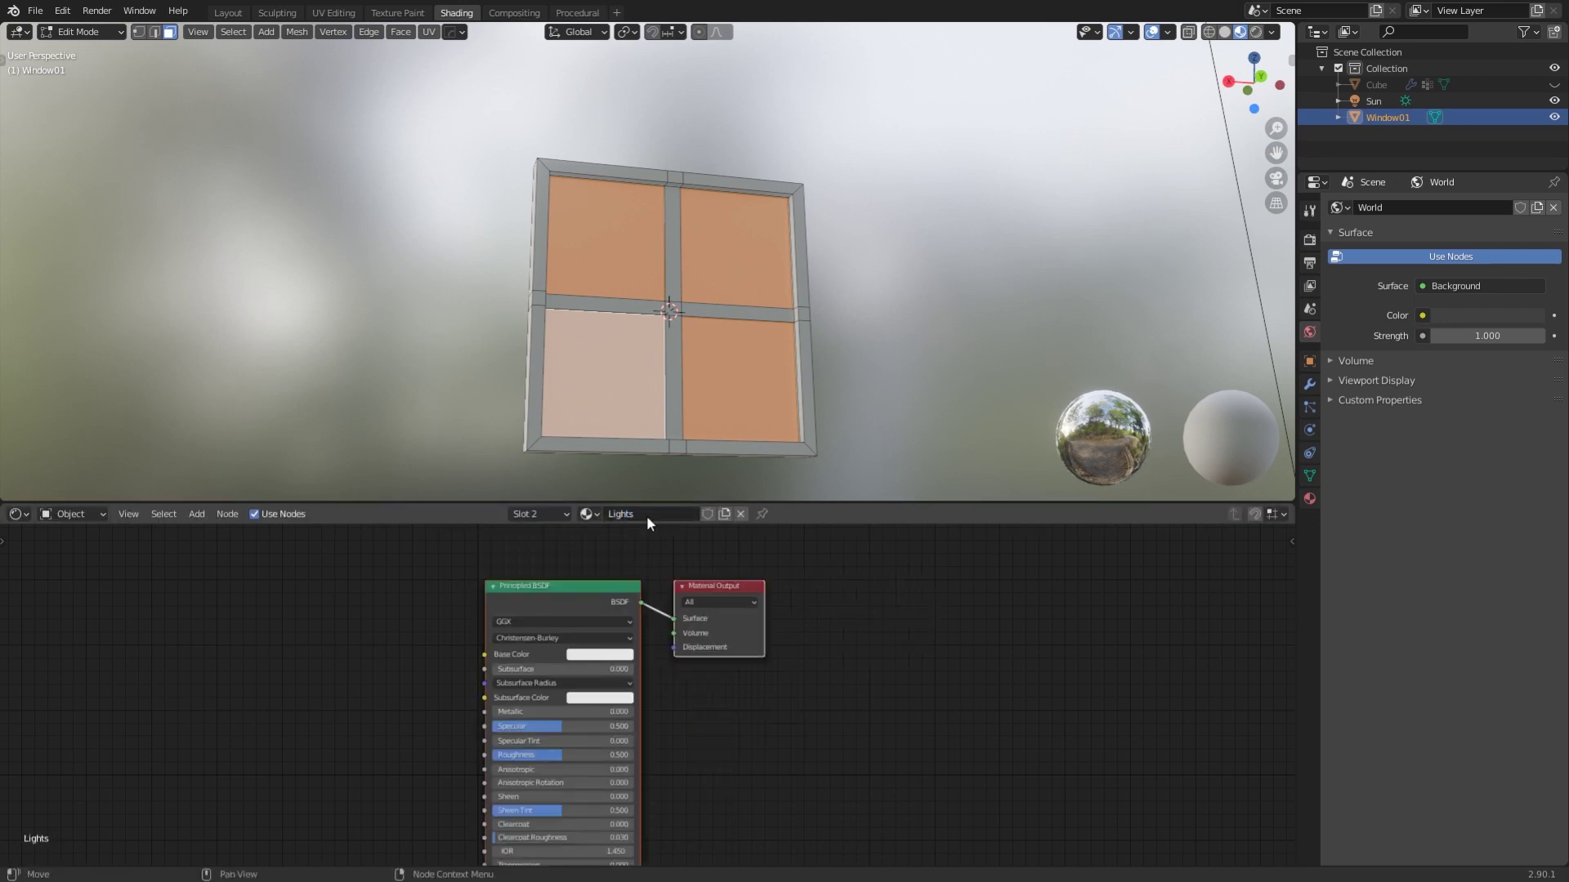
# Assign the Lights material in Slot 2 to the four selected pane faces.
pyautogui.click(531, 515)
pyautogui.click(533, 547)
pyautogui.click(535, 515)
pyautogui.click(537, 565)
pyautogui.click(535, 514)
pyautogui.click(470, 644)
# Add an Object Info node to the Lights material and place it well before the Principled BSDF.
pyautogui.scroll(-1, 623, 620)
pyautogui.moveTo(623, 619); pyautogui.dragTo(705, 621, button='middle')
pyautogui.moveTo(898, 271); pyautogui.dragTo(755, 308, button='middle')
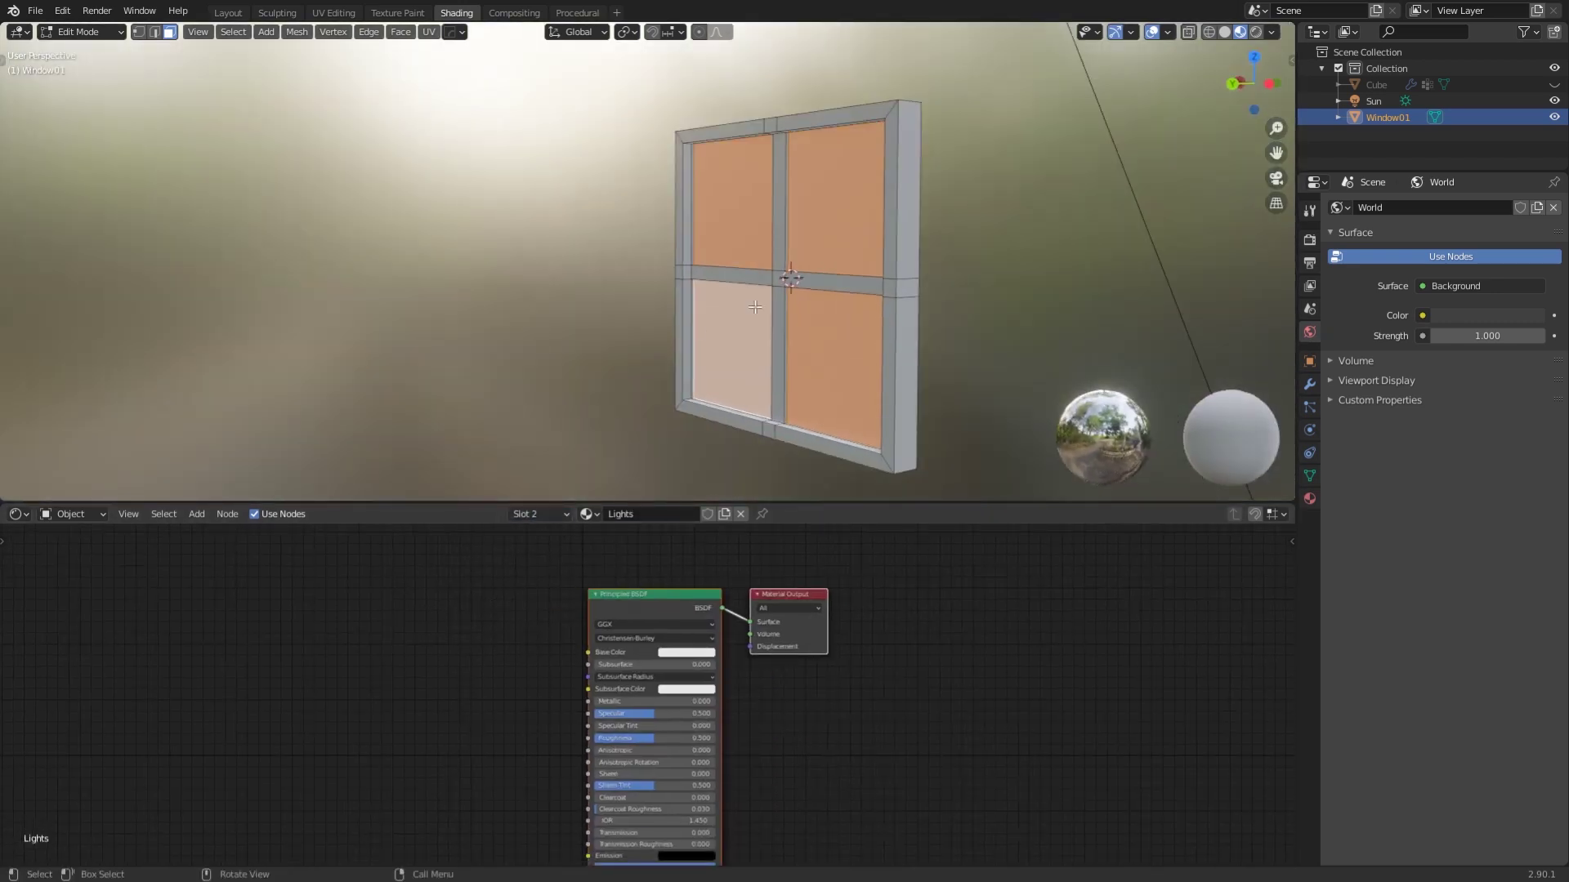
pyautogui.moveTo(531, 680); pyautogui.dragTo(554, 647, button='middle')
pyautogui.moveTo(601, 308); pyautogui.dragTo(742, 318, button='middle')
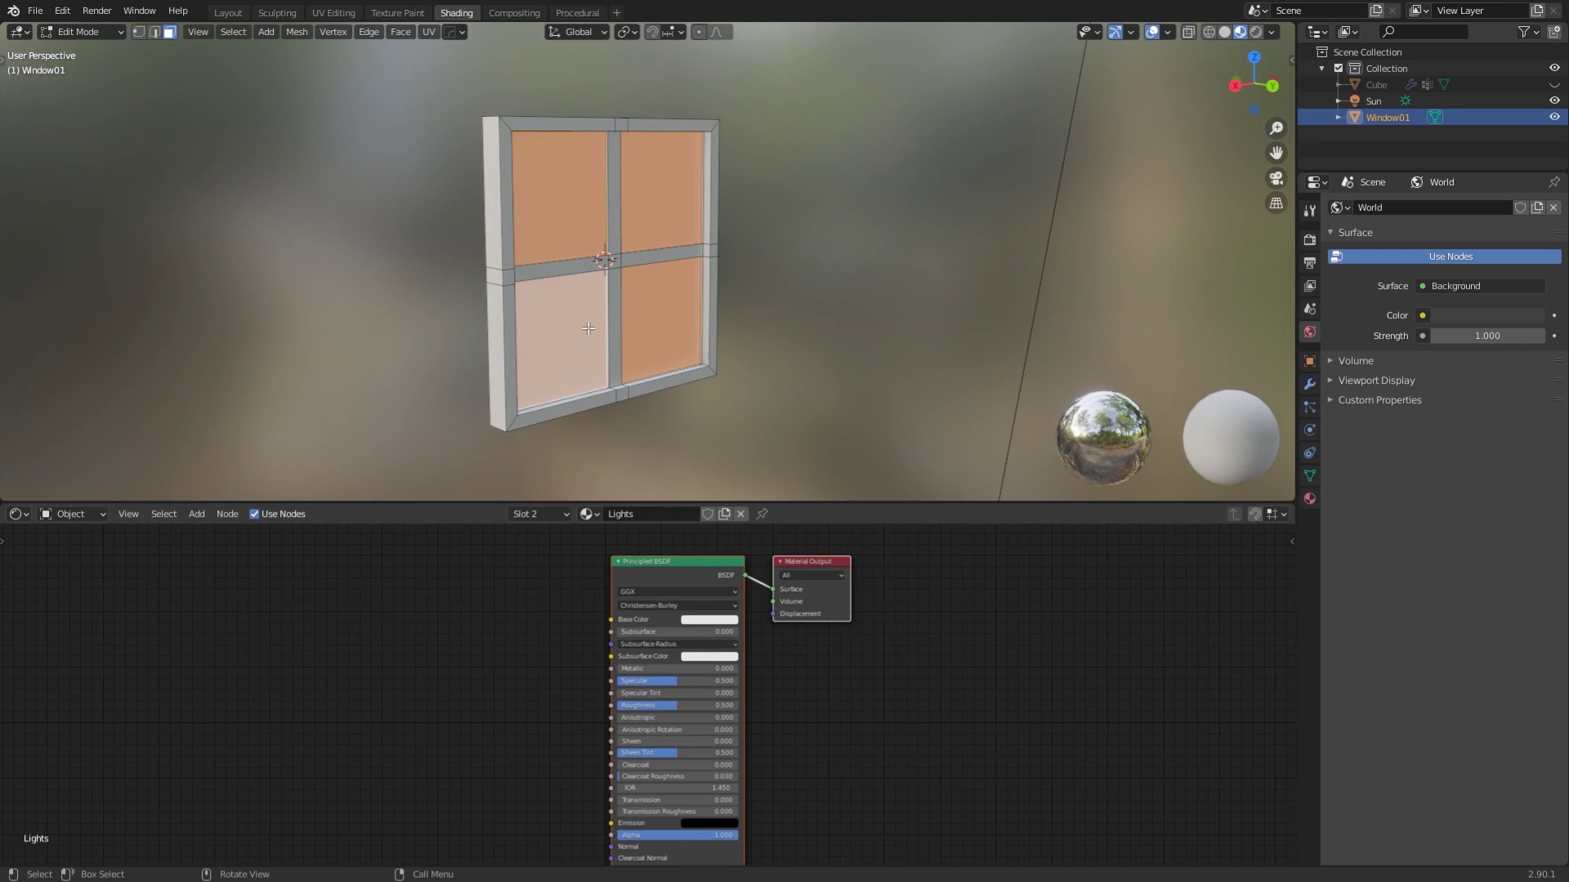
pyautogui.moveTo(591, 338); pyautogui.dragTo(572, 321, button='middle')
pyautogui.scroll(-1, 506, 629)
pyautogui.moveTo(467, 644); pyautogui.dragTo(573, 629, button='middle')
pyautogui.hotkey('shift', 'a')
pyautogui.click(532, 610)
pyautogui.write('obj')
pyautogui.press('Return')
pyautogui.scroll(1, 429, 684)
pyautogui.click(360, 654)
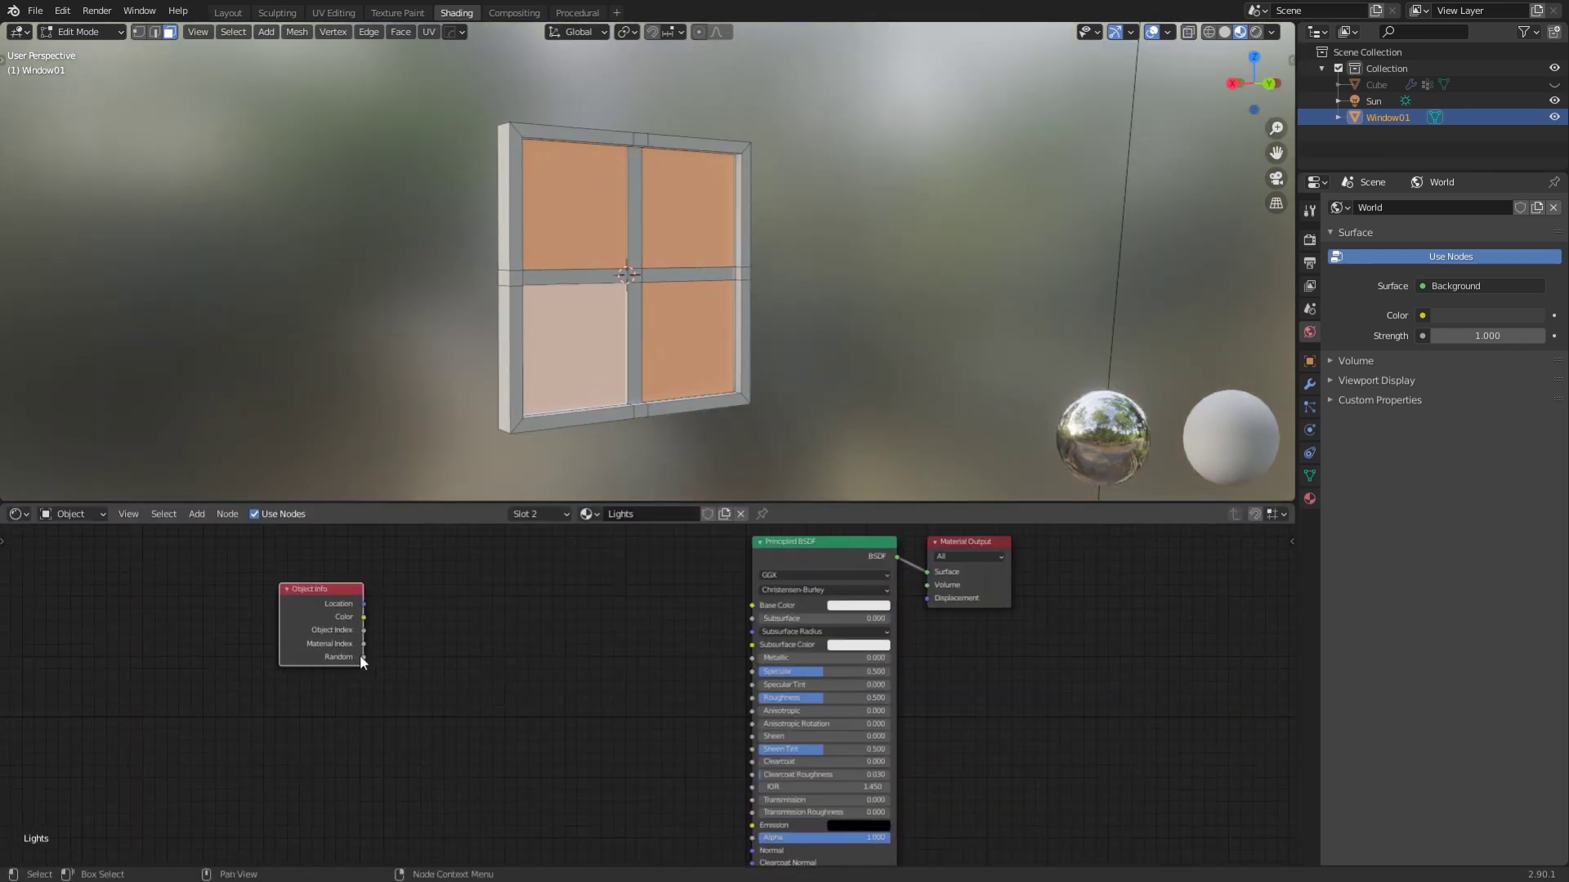
pyautogui.moveTo(433, 678)
pyautogui.mouseDown(button='middle')
pyautogui.moveTo(463, 637)
pyautogui.moveTo(438, 696)
pyautogui.mouseUp(button='middle')
pyautogui.scroll(1, 436, 693)
pyautogui.press('g')
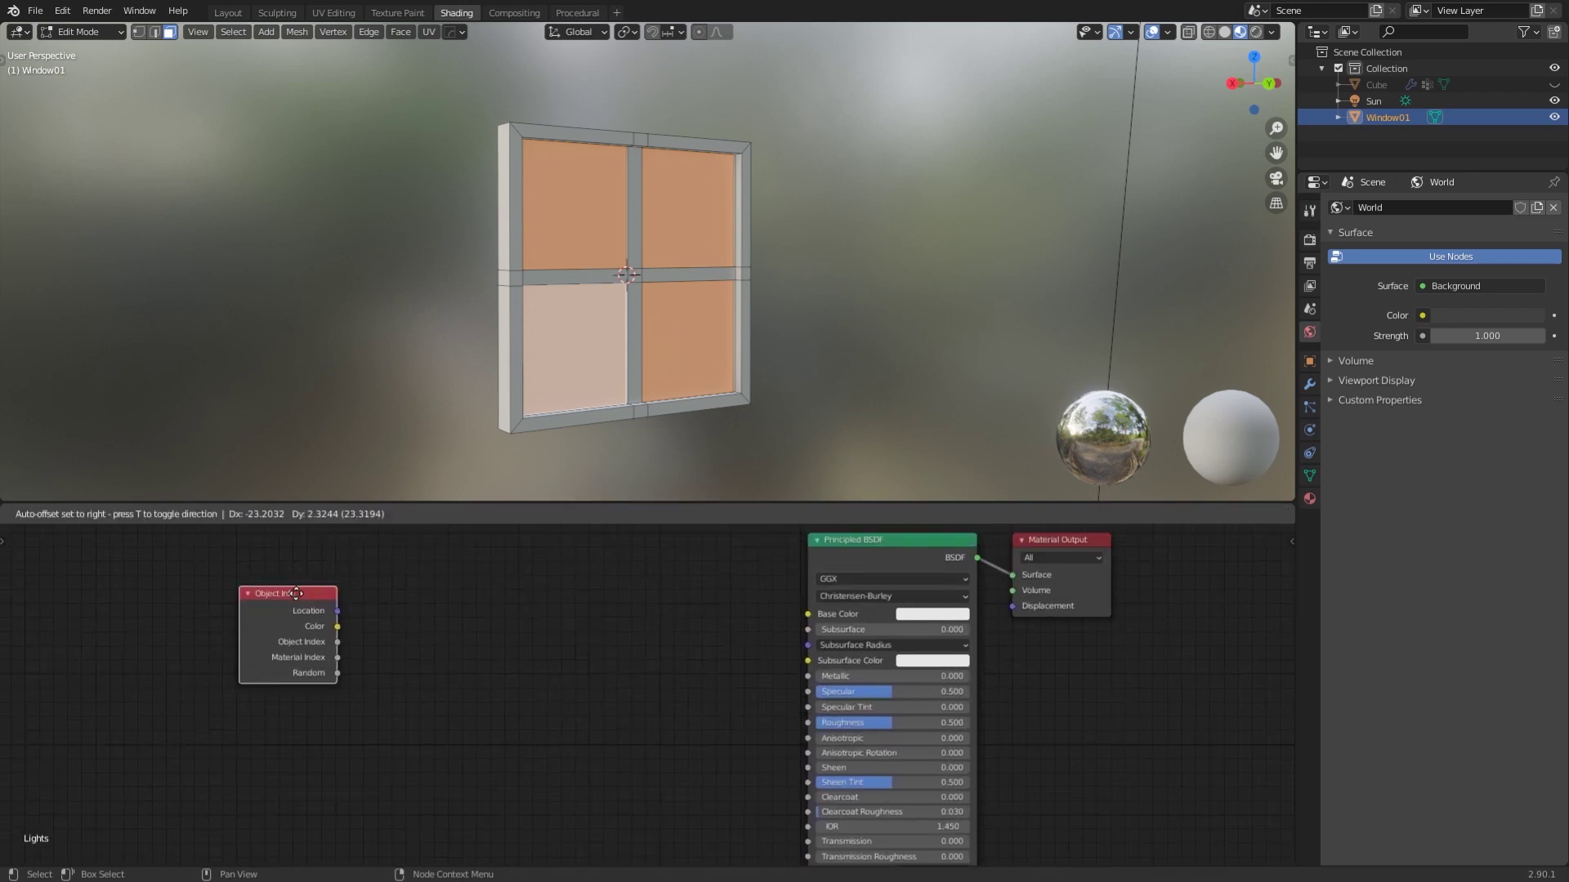
pyautogui.click(368, 666)
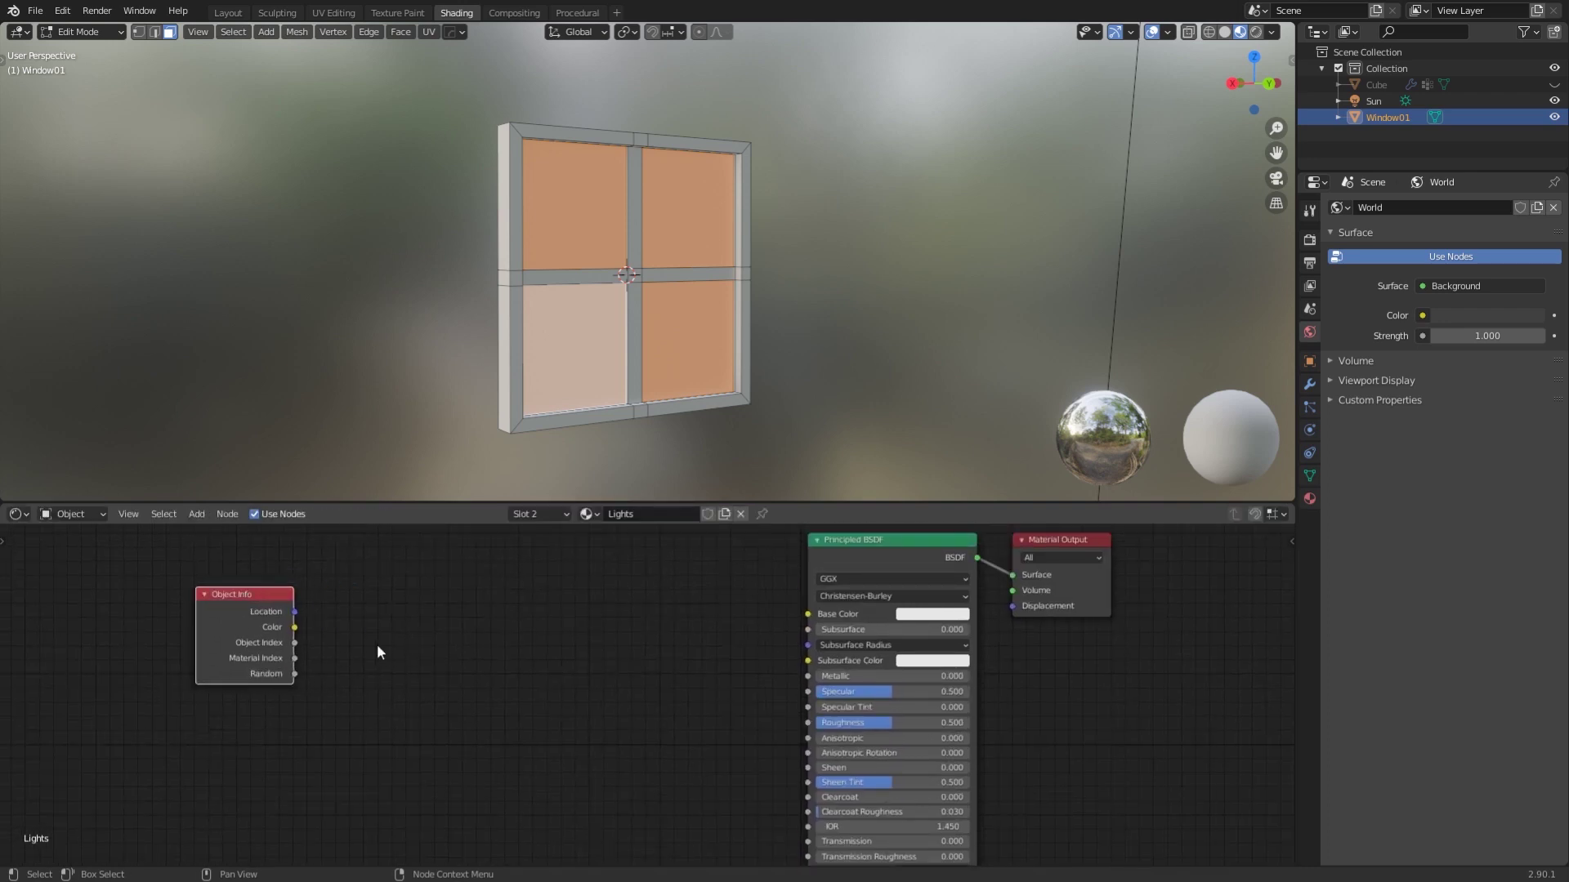
# Add a ColorRamp node and connect the Object Info Random output to its Fac input.
pyautogui.hotkey('shift', 'a')
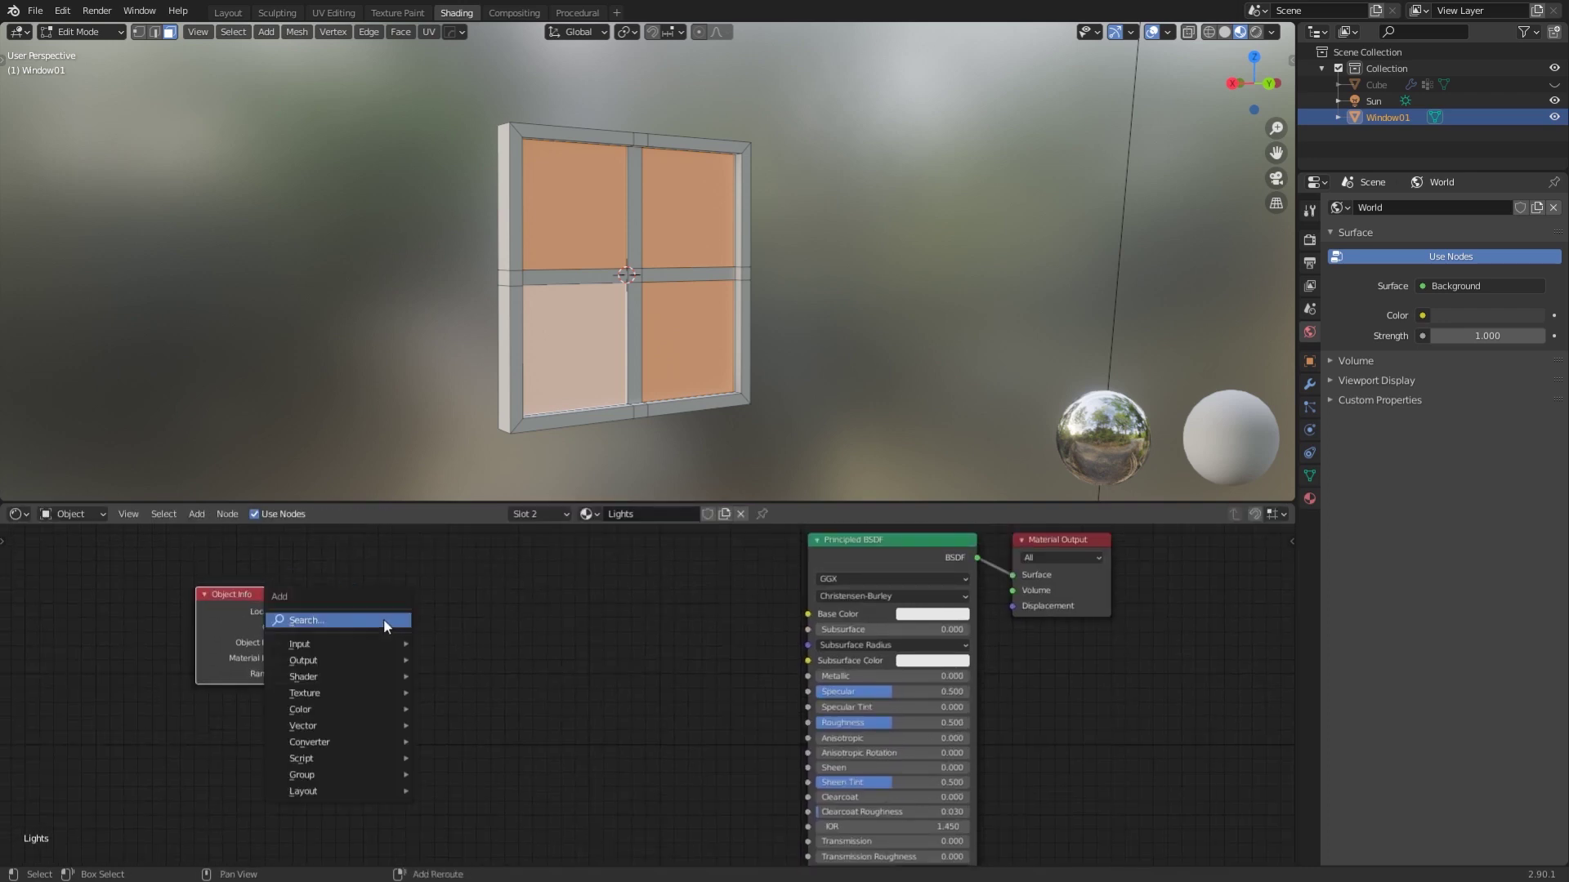
pyautogui.click(384, 619)
pyautogui.write('ramp')
pyautogui.press('Return')
pyautogui.click(426, 615)
pyautogui.moveTo(295, 674); pyautogui.dragTo(384, 726)
pyautogui.scroll(5, 572, 718)
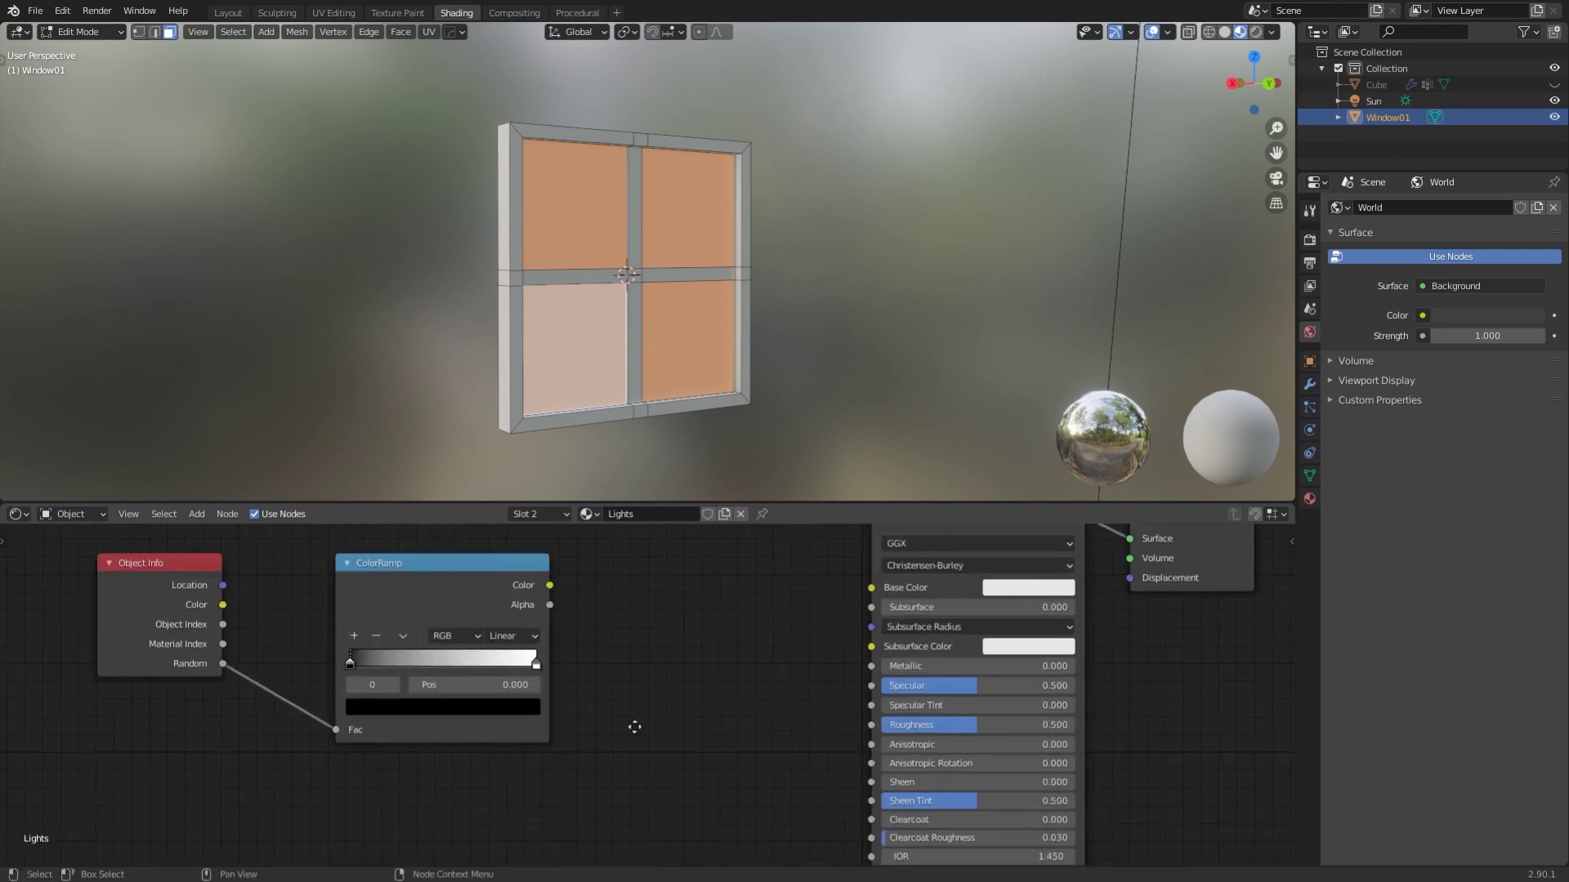
pyautogui.moveTo(634, 728); pyautogui.dragTo(742, 736, button='middle')
# Set the ColorRamp's end stop to warm cream (H 0.097, S 0.301, V 1.000) with Linear interpolation.
pyautogui.moveTo(508, 550); pyautogui.dragTo(445, 550)
pyautogui.moveTo(466, 684); pyautogui.dragTo(572, 729, button='middle')
pyautogui.click(674, 706)
pyautogui.click(611, 756)
pyautogui.click(503, 558)
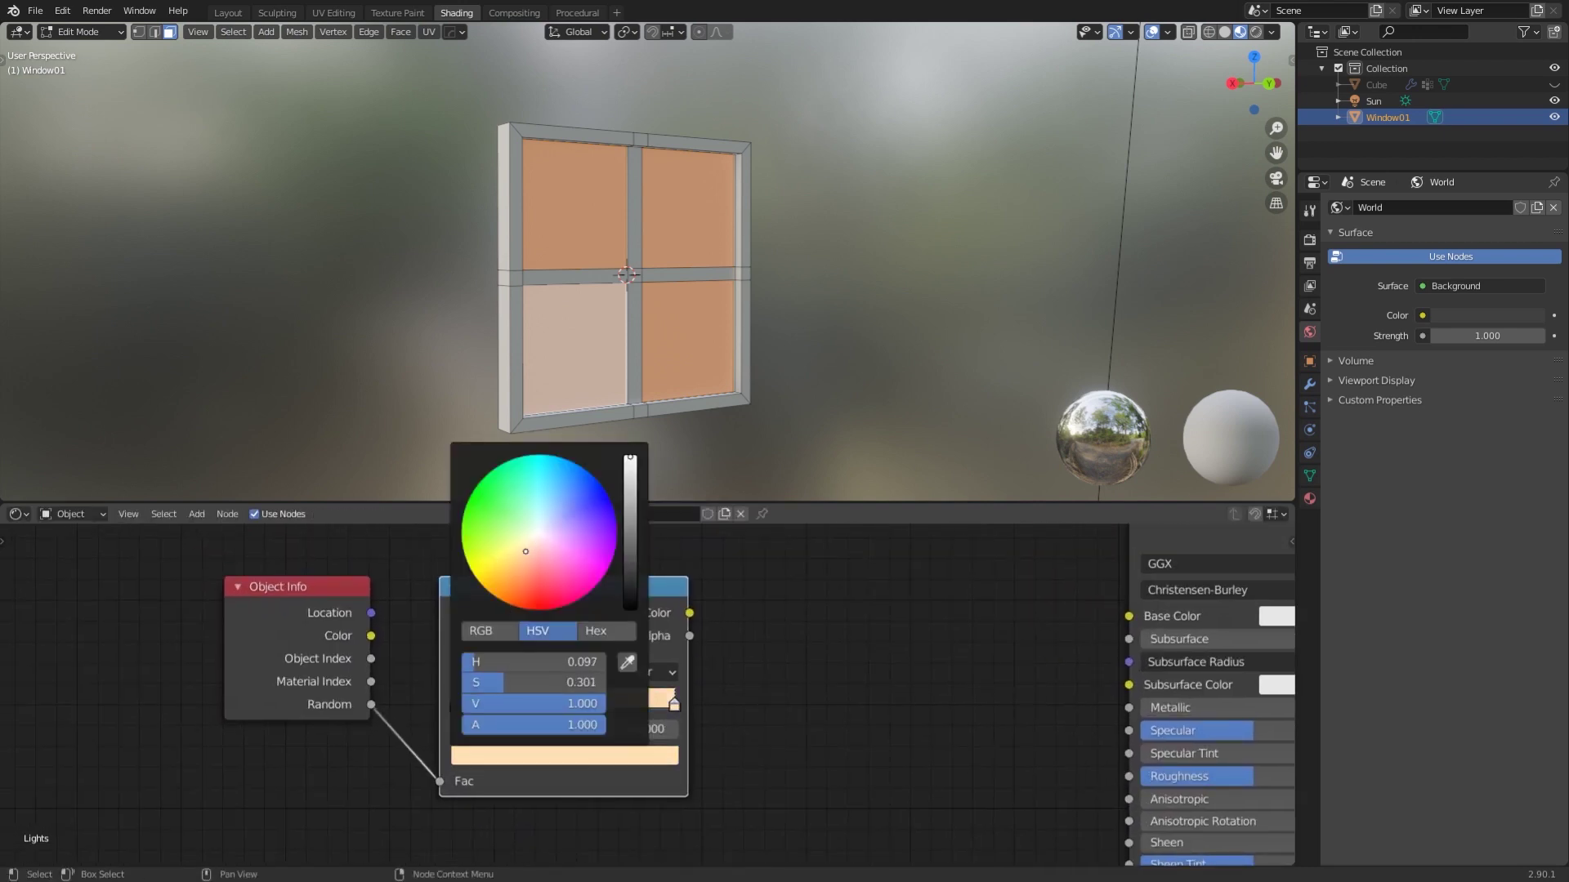
pyautogui.click(646, 672)
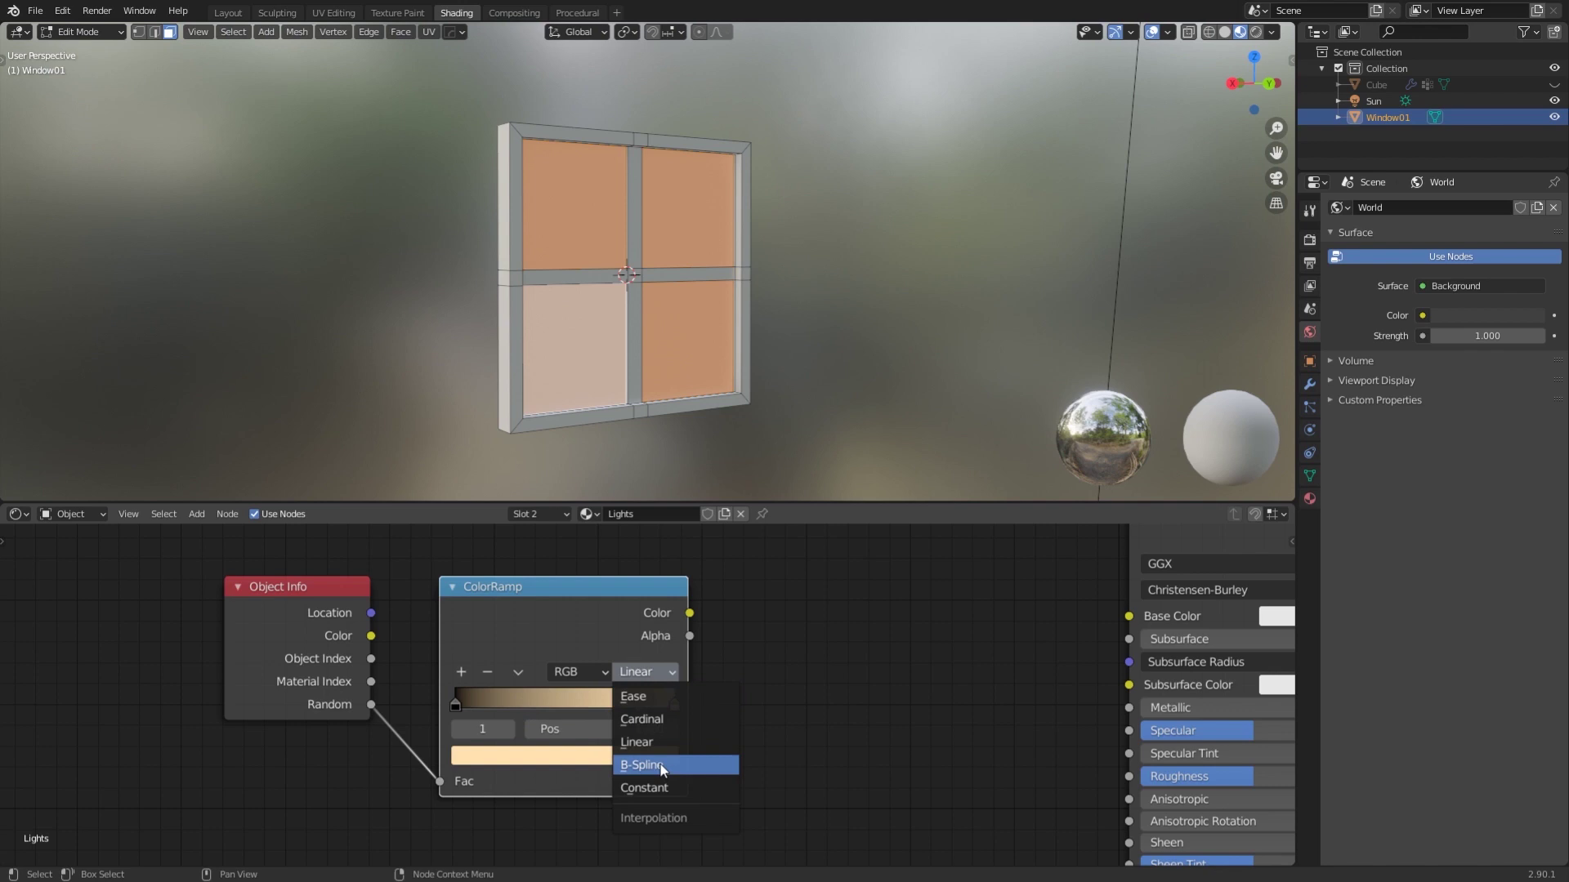
pyautogui.click(636, 742)
# Add an Emission node, feed it the ColorRamp color, connect it to the Material Output surface, and move the Principled BSDF aside.
pyautogui.scroll(-4, 469, 704)
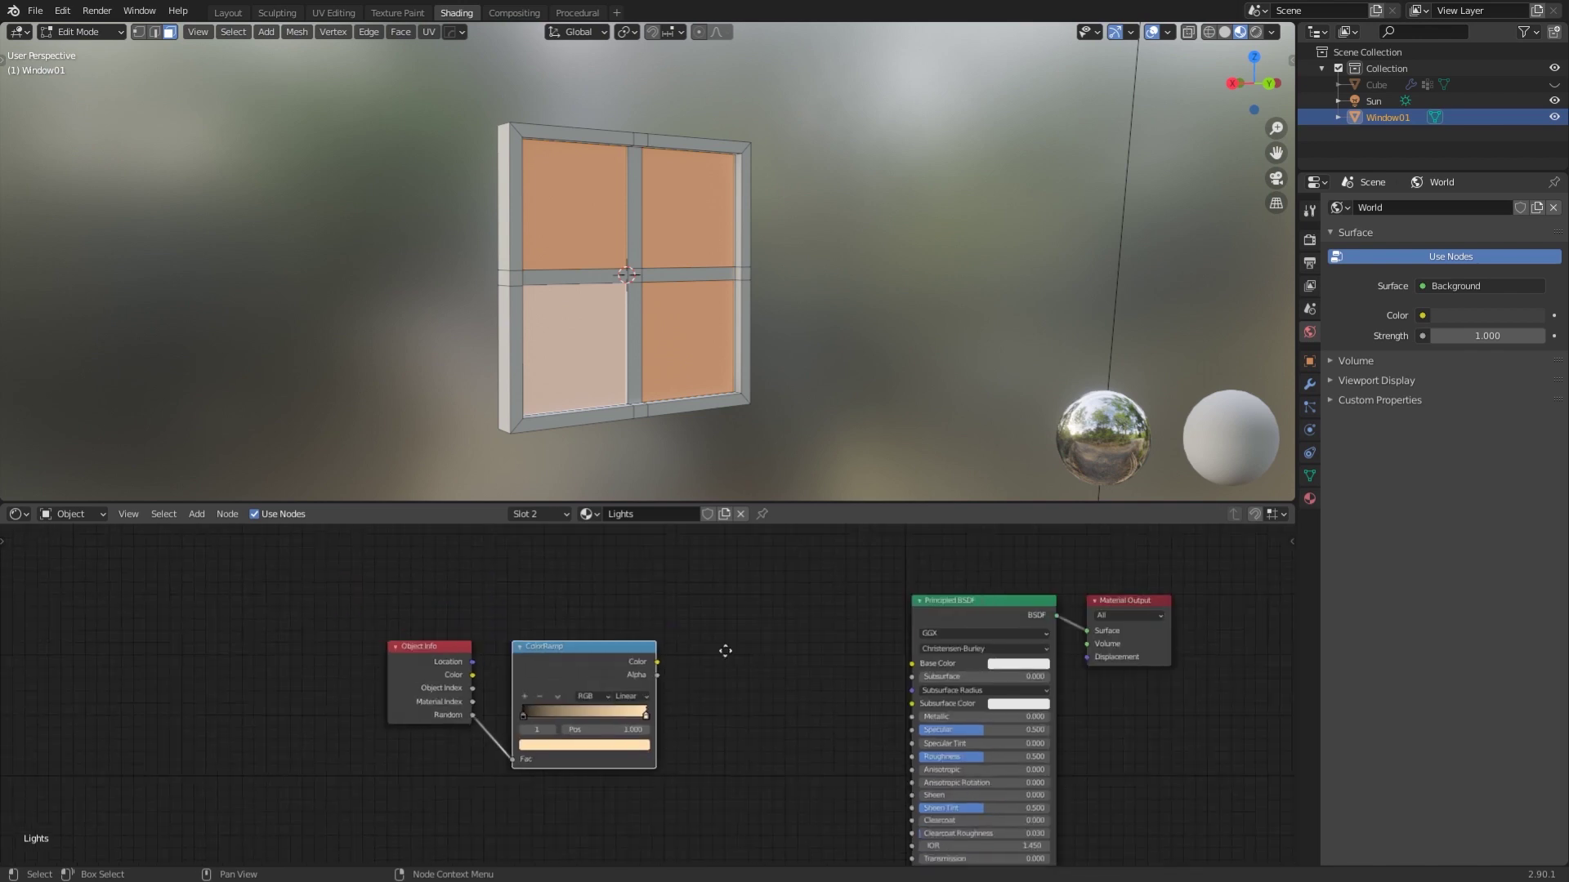
pyautogui.hotkey('shift', 'a')
pyautogui.write('emis')
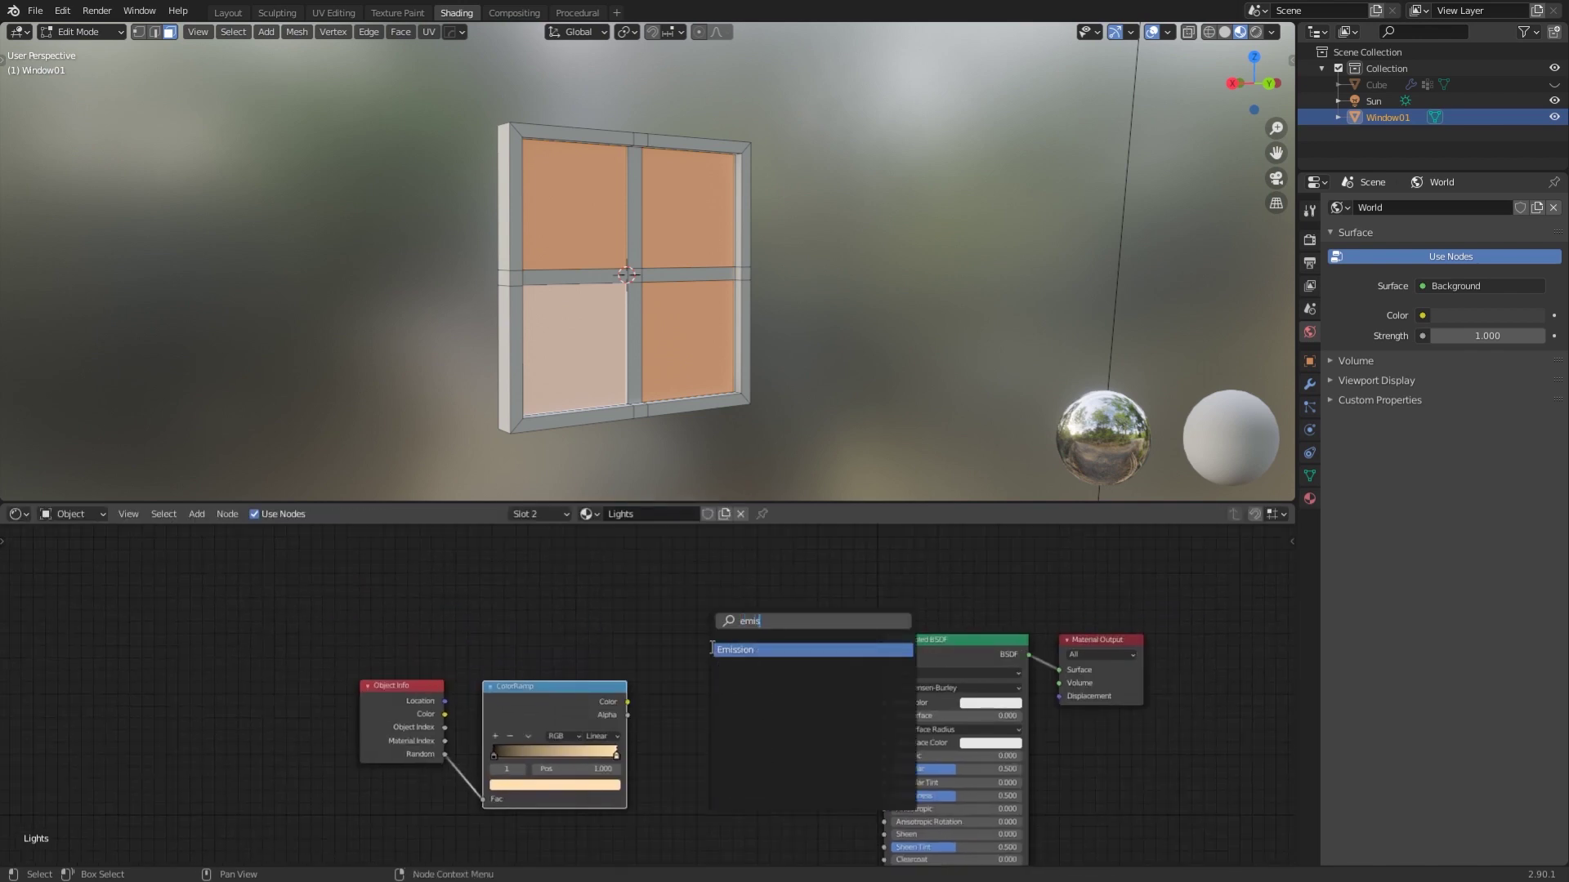
pyautogui.click(712, 649)
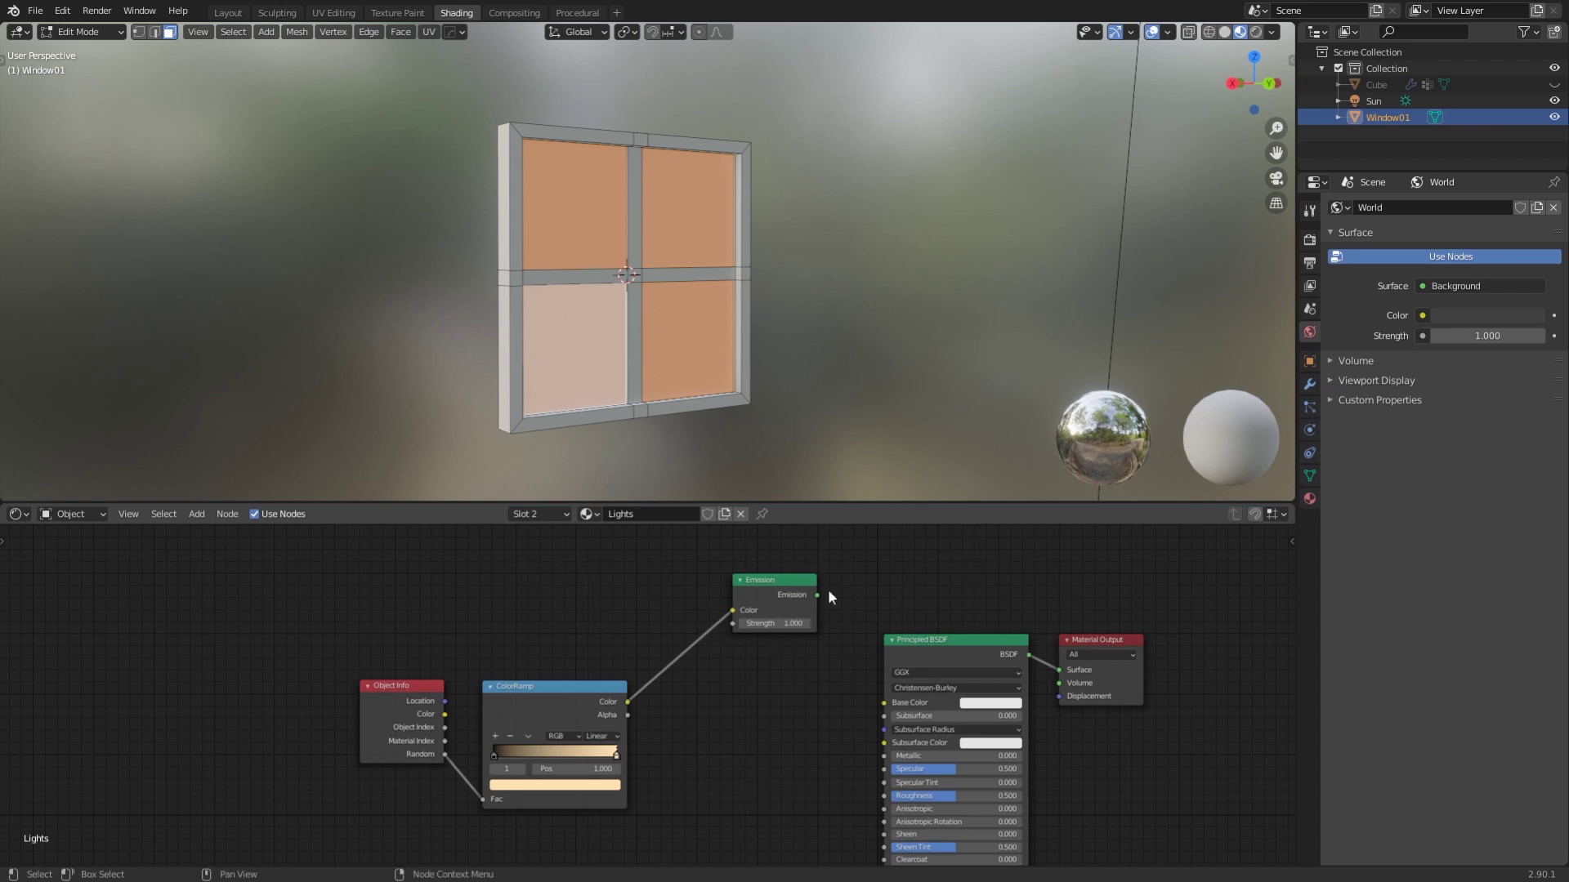
pyautogui.moveTo(948, 641); pyautogui.dragTo(914, 699)
# Display the window in rendered shading and raise the Emission Strength to 16.700.
pyautogui.click(1255, 33)
pyautogui.hotkey('alt', 'a')
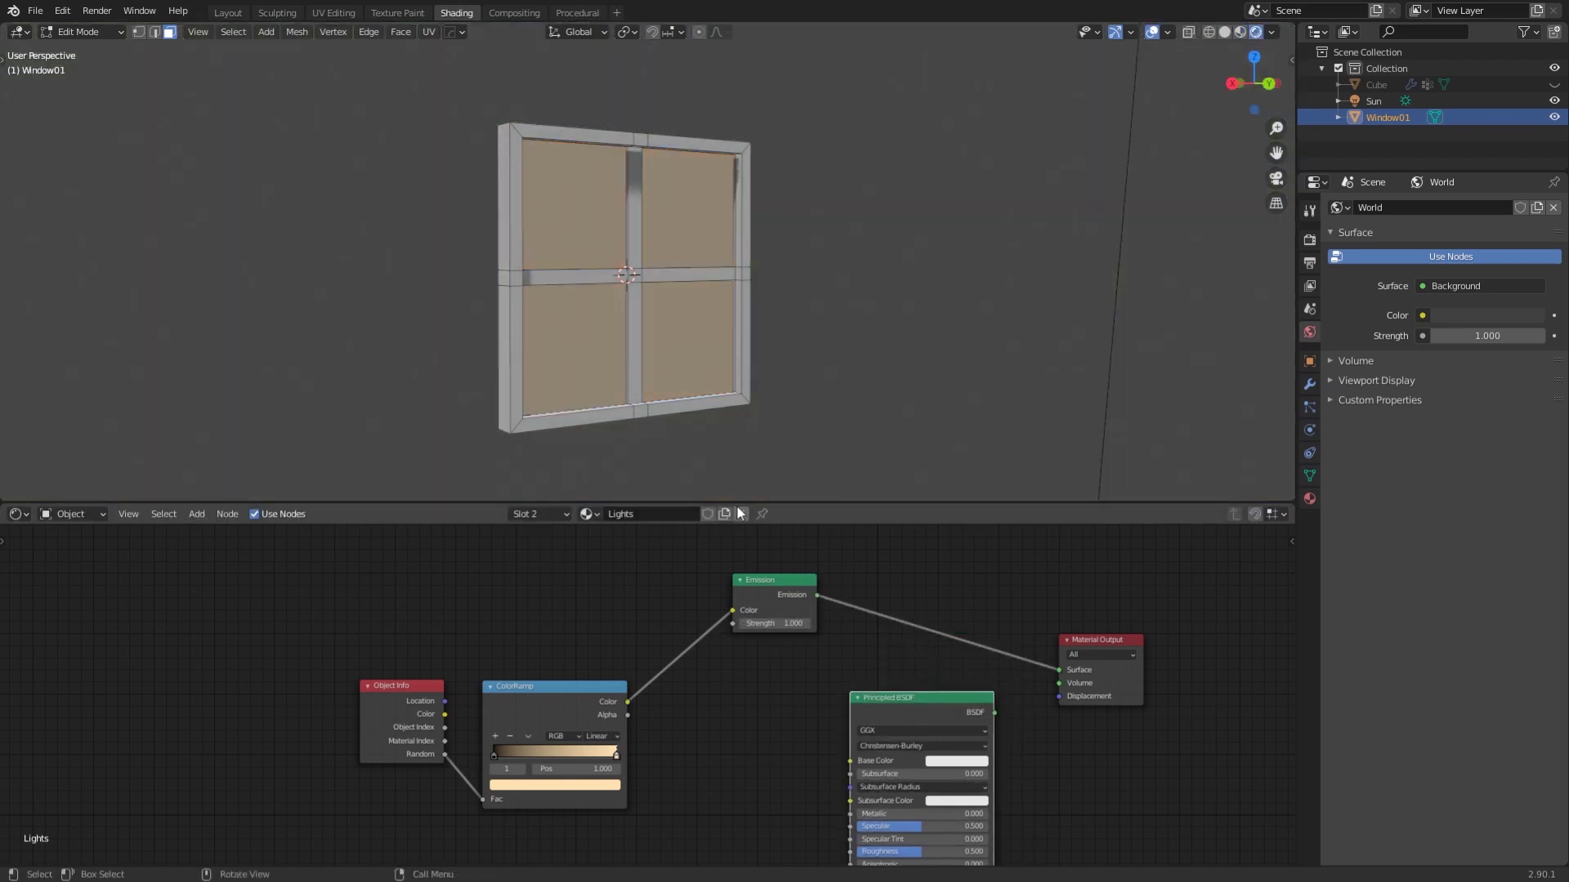
pyautogui.moveTo(782, 454); pyautogui.dragTo(708, 450, button='middle')
pyautogui.moveTo(775, 624); pyautogui.dragTo(826, 623)
pyautogui.moveTo(755, 326); pyautogui.dragTo(827, 354, button='middle')
# Open the node tree of the window material in Slot 1.
pyautogui.click(589, 515)
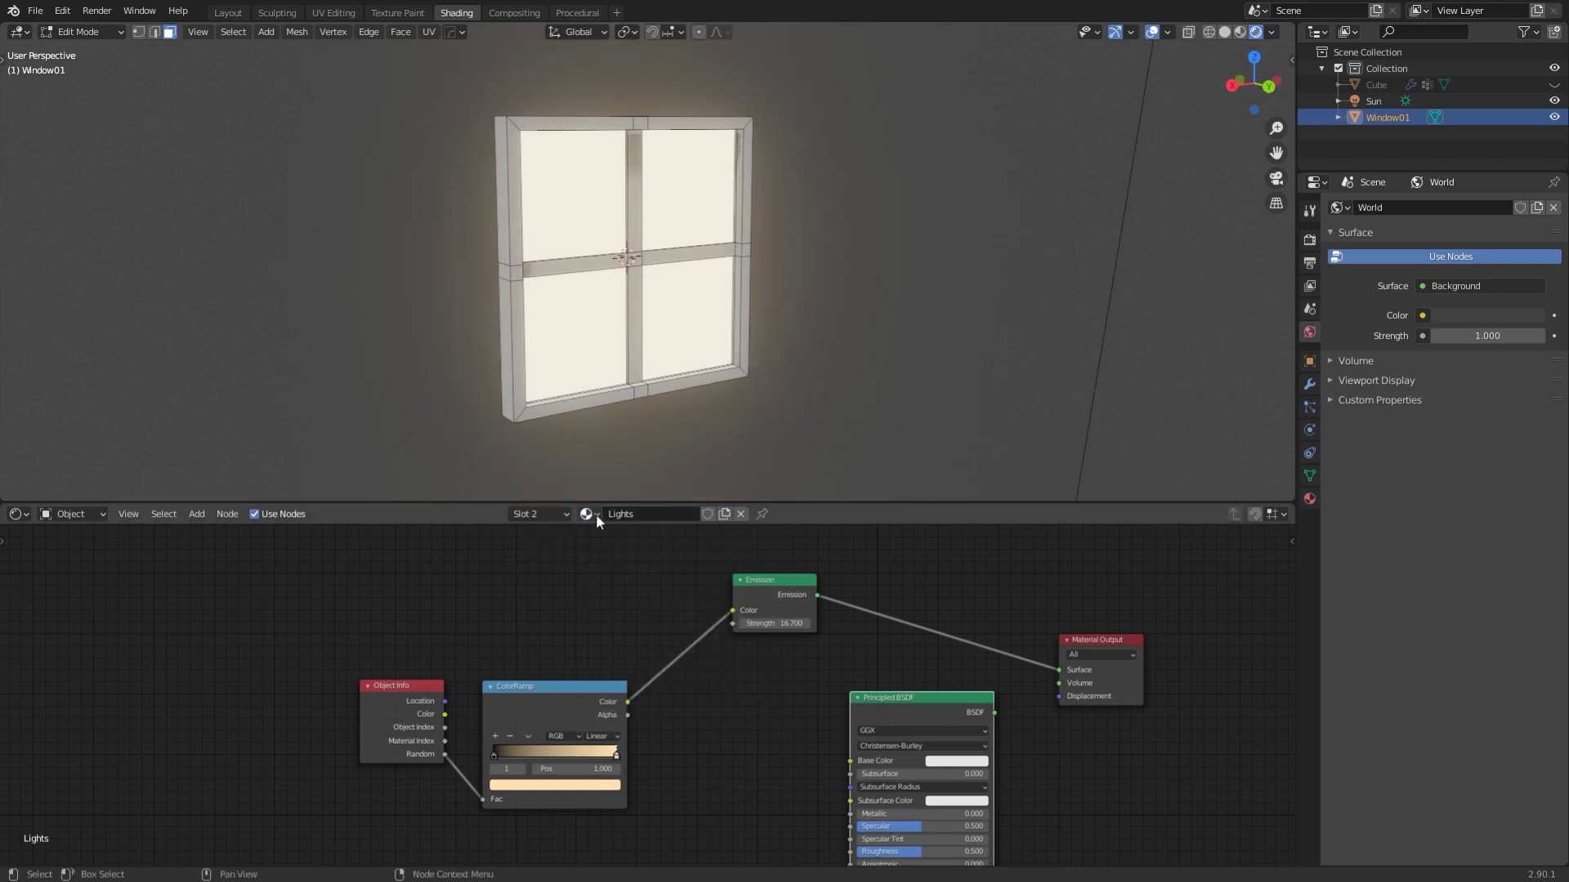
pyautogui.click(554, 515)
pyautogui.click(547, 549)
pyautogui.moveTo(901, 625); pyautogui.dragTo(605, 610, button='middle')
pyautogui.scroll(2, 789, 685)
pyautogui.moveTo(825, 683); pyautogui.dragTo(665, 659, button='middle')
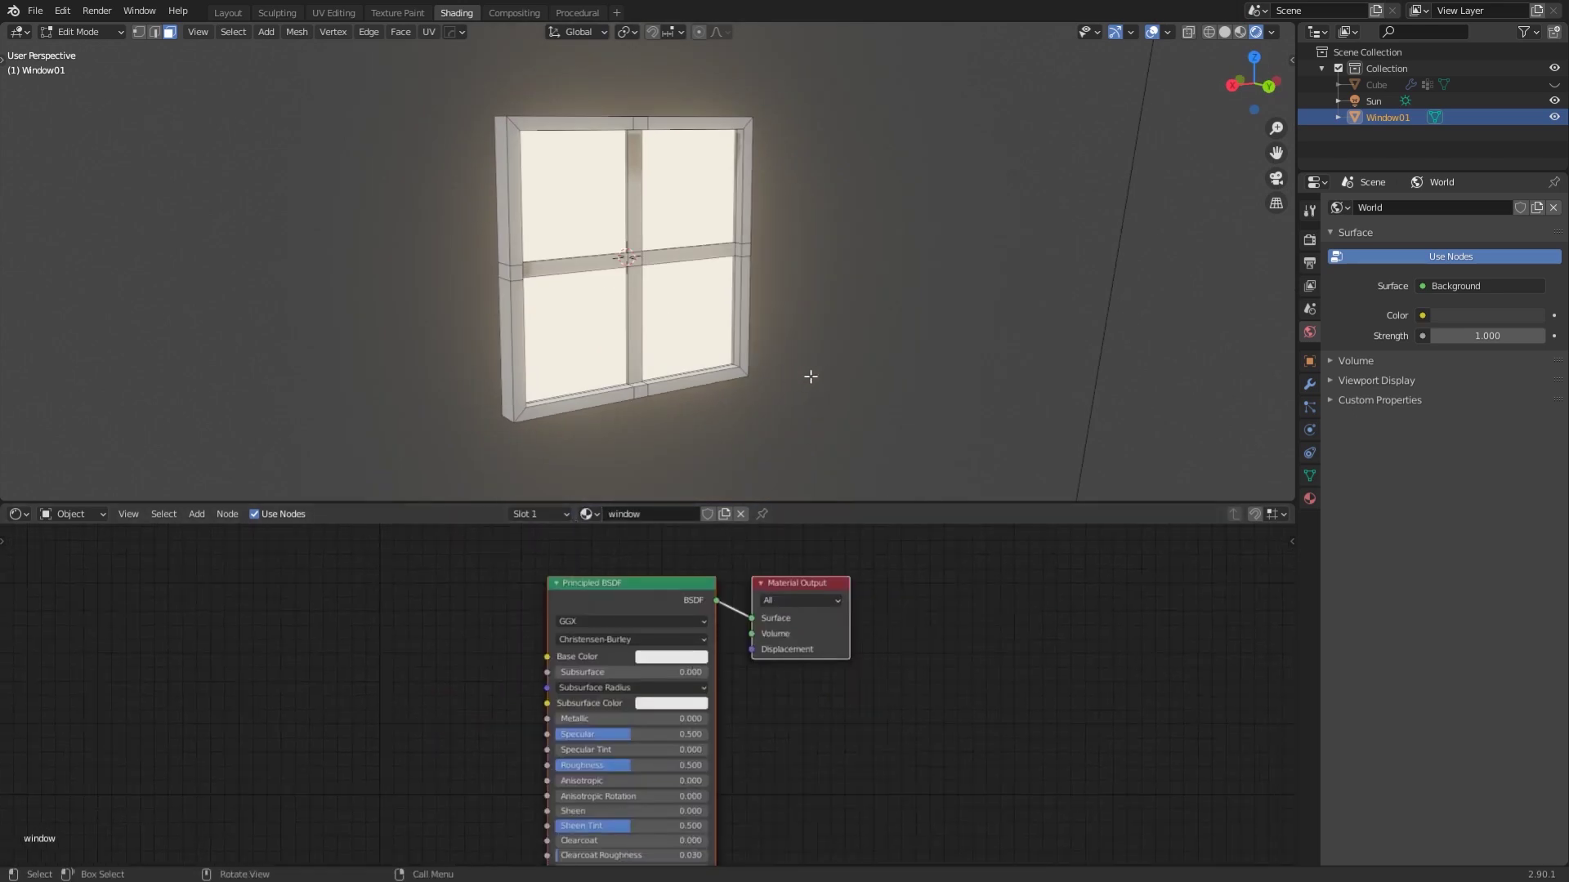
# Return to Object Mode, deselect the window, and unhide the building cube in rendered shading.
pyautogui.press('Tab')
pyautogui.click(883, 346)
pyautogui.moveTo(882, 346)
pyautogui.mouseDown(button='middle')
pyautogui.moveTo(658, 276)
pyautogui.moveTo(629, 335)
pyautogui.moveTo(729, 325)
pyautogui.moveTo(684, 304)
pyautogui.mouseUp(button='middle')
pyautogui.scroll(-5, 729, 325)
pyautogui.click(1224, 33)
pyautogui.click(1255, 33)
pyautogui.scroll(-3, 868, 303)
pyautogui.click(1554, 85)
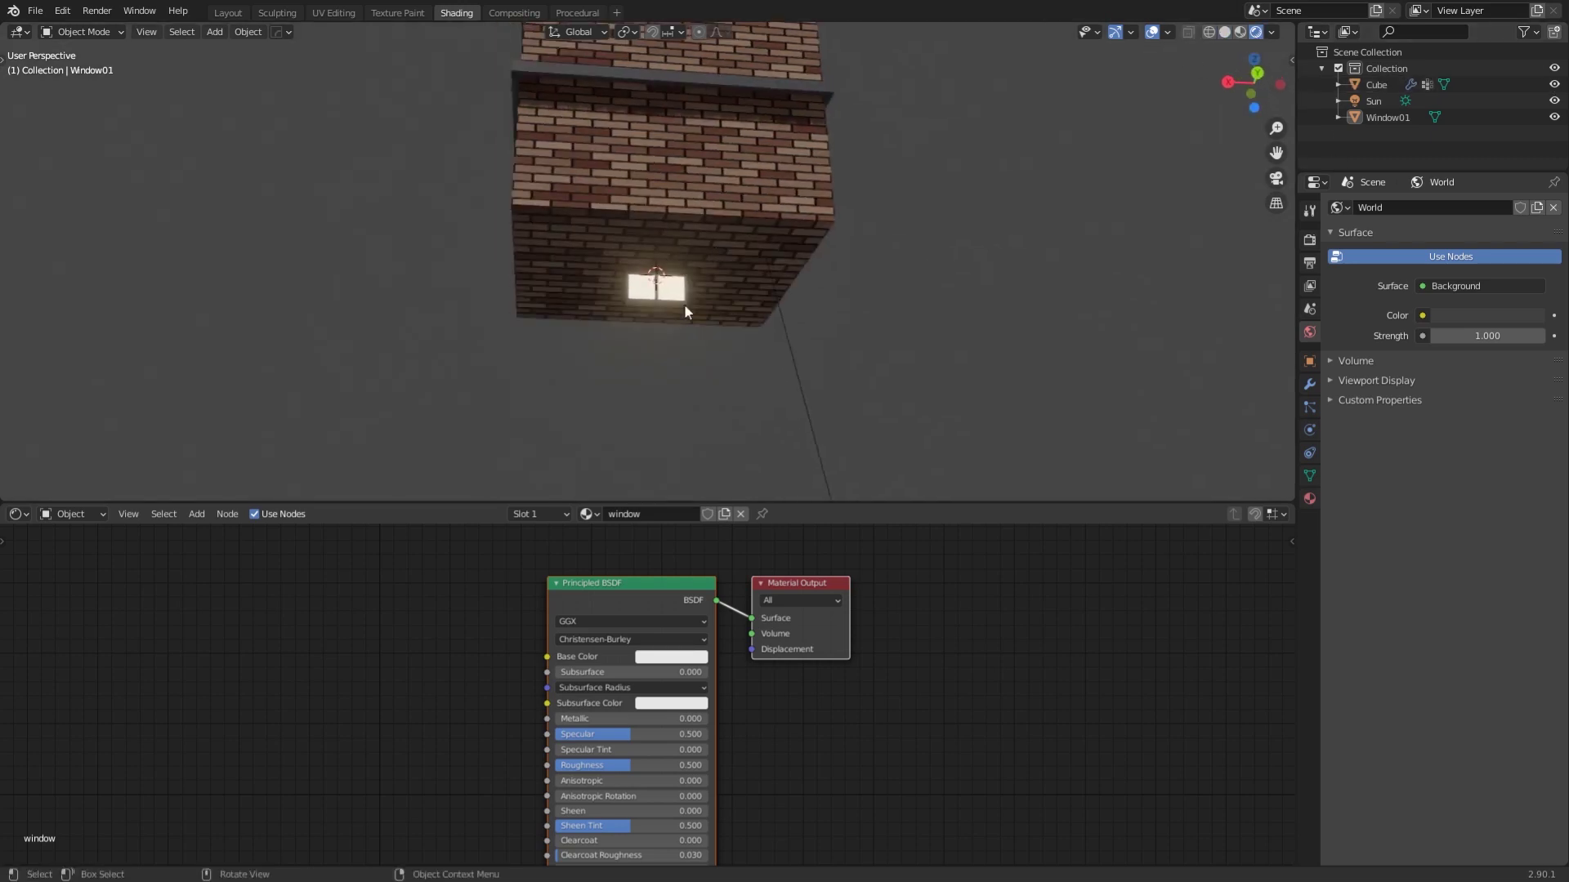
# Duplicate the lit window in place, rename the copy Window02, and hide Window01.
pyautogui.scroll(3, 684, 304)
pyautogui.click(663, 315)
pyautogui.hotkey('shift', 'd')
pyautogui.rightClick(760, 368)
pyautogui.scroll(6, 773, 376)
pyautogui.moveTo(773, 373); pyautogui.dragTo(792, 360, button='middle')
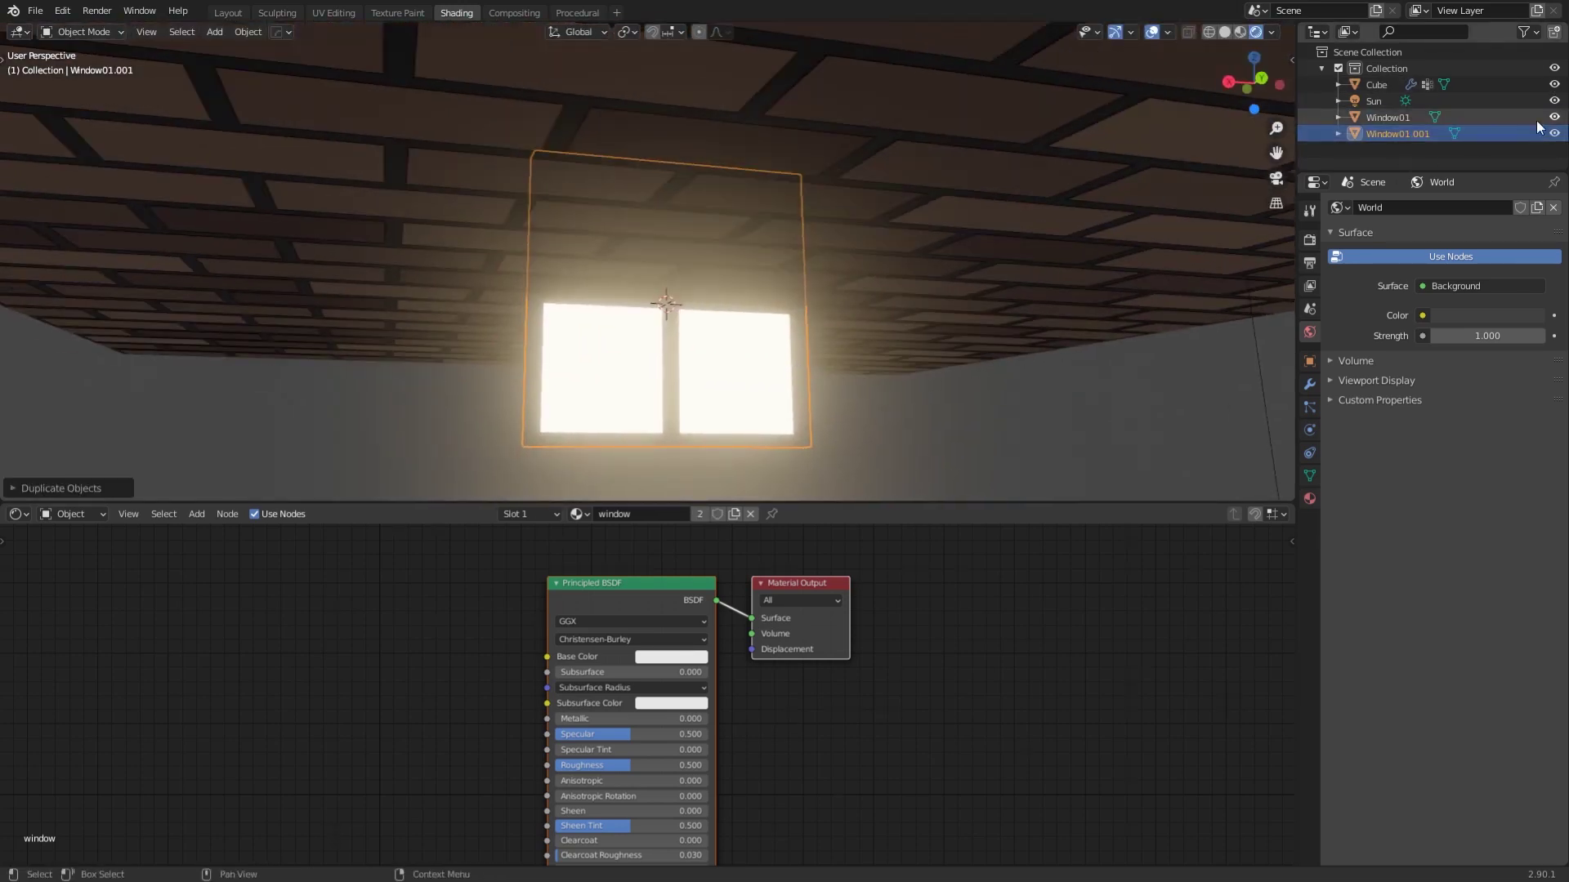
pyautogui.doubleClick(1405, 134)
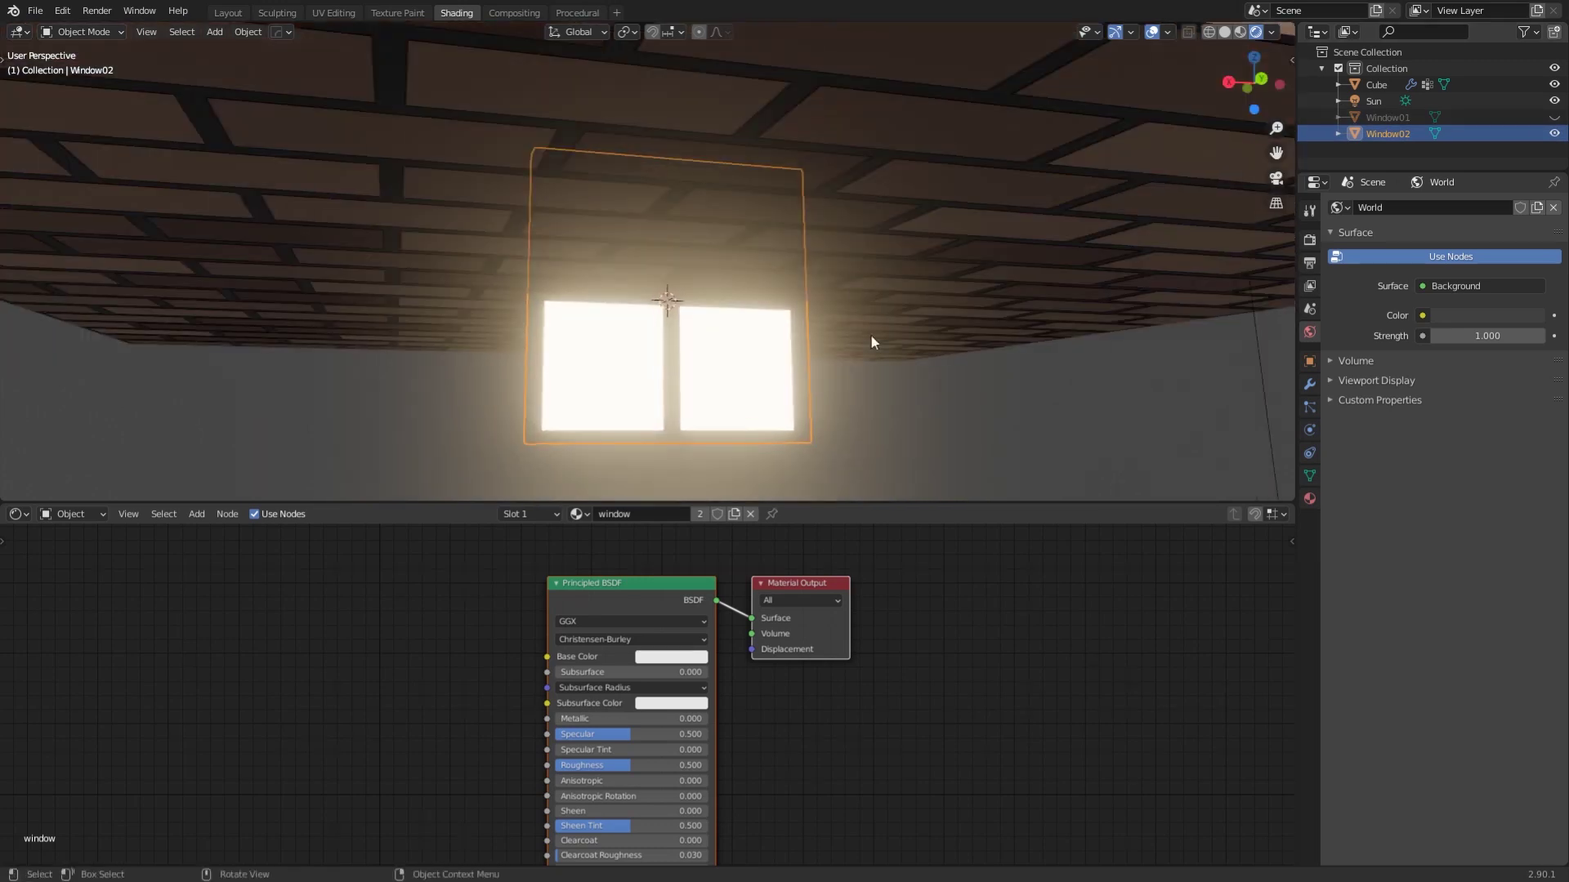
# Isolate Window02 in local view, switch to solid shading, and enter Edit Mode with nothing selected.
pyautogui.press('KP_Divide')
pyautogui.moveTo(780, 282); pyautogui.dragTo(728, 297, button='middle')
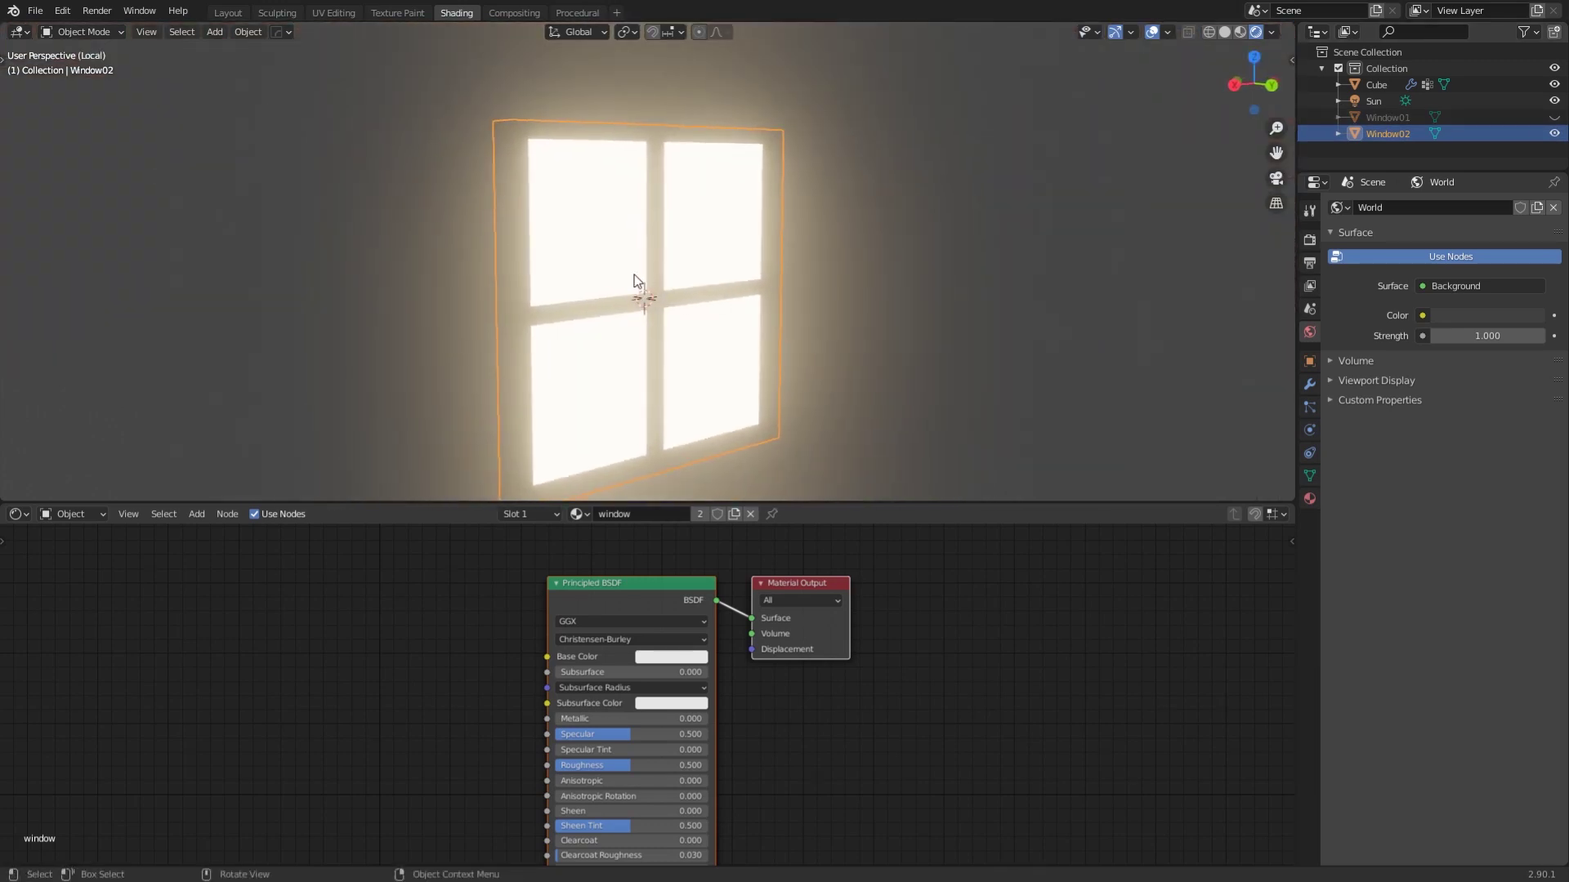
pyautogui.moveTo(592, 340)
pyautogui.mouseDown(button='middle')
pyautogui.moveTo(577, 280)
pyautogui.moveTo(683, 277)
pyautogui.moveTo(651, 299)
pyautogui.moveTo(658, 232)
pyautogui.moveTo(777, 199)
pyautogui.moveTo(711, 245)
pyautogui.moveTo(711, 286)
pyautogui.mouseUp(button='middle')
pyautogui.scroll(-2, 651, 299)
pyautogui.press('Tab')
pyautogui.press('Tab')
pyautogui.press('z')
pyautogui.scroll(4, 560, 280)
pyautogui.press('Tab')
pyautogui.moveTo(555, 274); pyautogui.dragTo(609, 319, button='middle')
pyautogui.hotkey('shift', 'a')
# Extrude the lower front frame faces of Window02 outward into a ledge, and extrude its top faces upward.
pyautogui.moveTo(510, 319); pyautogui.dragTo(527, 320, button='middle')
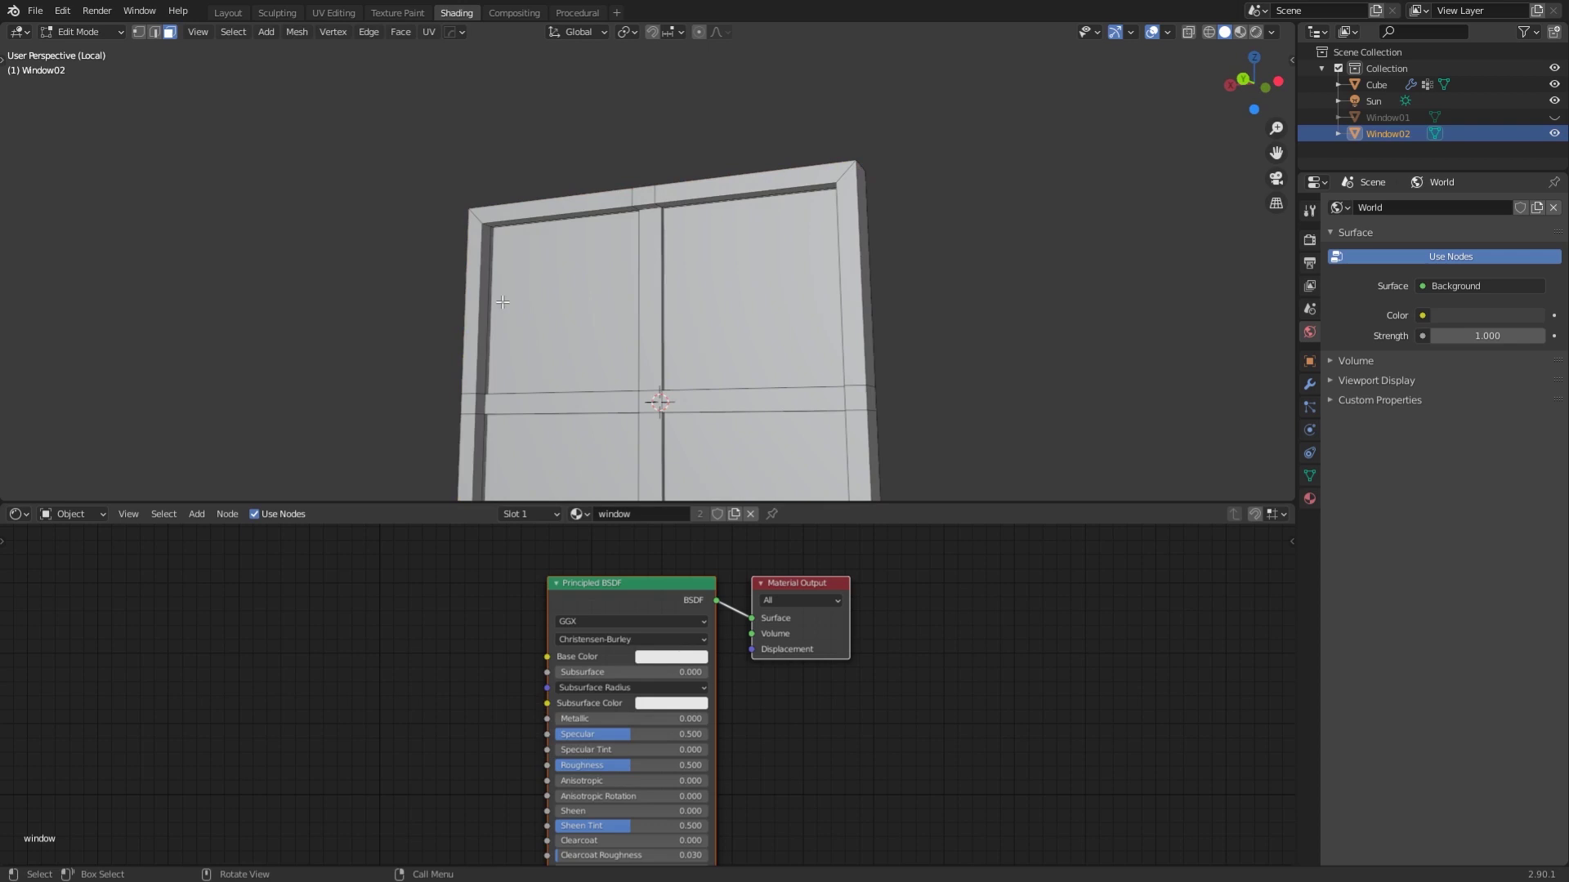
pyautogui.moveTo(503, 302); pyautogui.dragTo(934, 342, button='middle')
pyautogui.press('e')
pyautogui.click(807, 406)
pyautogui.click(704, 316)
pyautogui.keyDown('shift'); pyautogui.click(832, 309); pyautogui.keyUp('shift')
pyautogui.scroll(-3, 797, 377)
pyautogui.press('e')
pyautogui.click(879, 389)
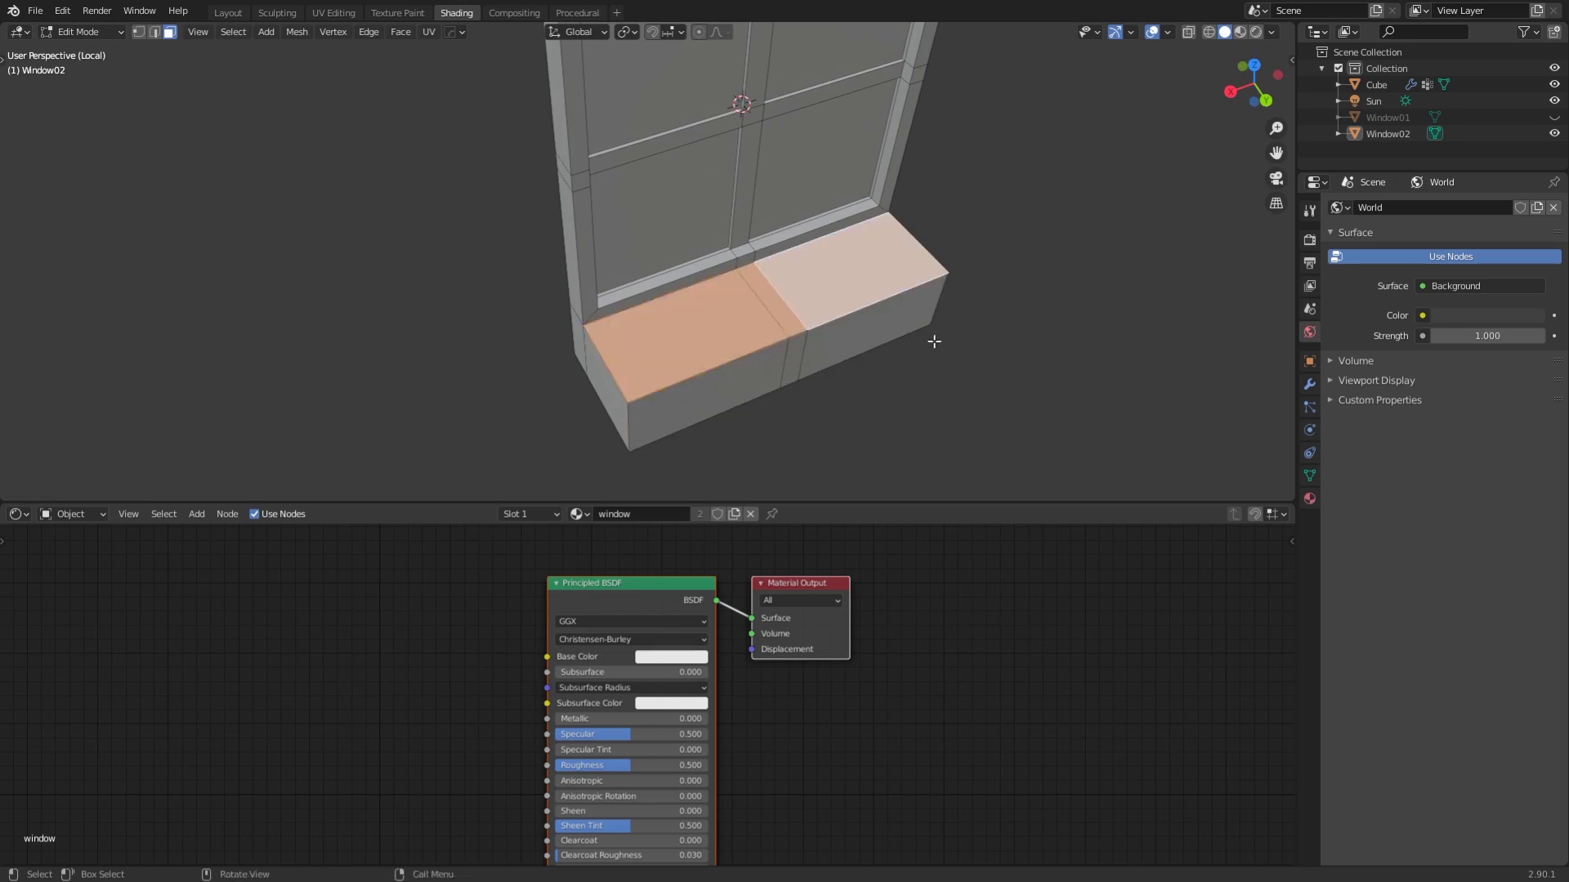
# Inset the ledge's top faces, extrude them downward to hollow out a planter box, and return to Object Mode.
pyautogui.press('i')
pyautogui.click(938, 333)
pyautogui.press('e')
pyautogui.moveTo(874, 399); pyautogui.dragTo(723, 347, button='middle')
pyautogui.click(879, 425)
pyautogui.press('Tab')
pyautogui.scroll(-4, 879, 367)
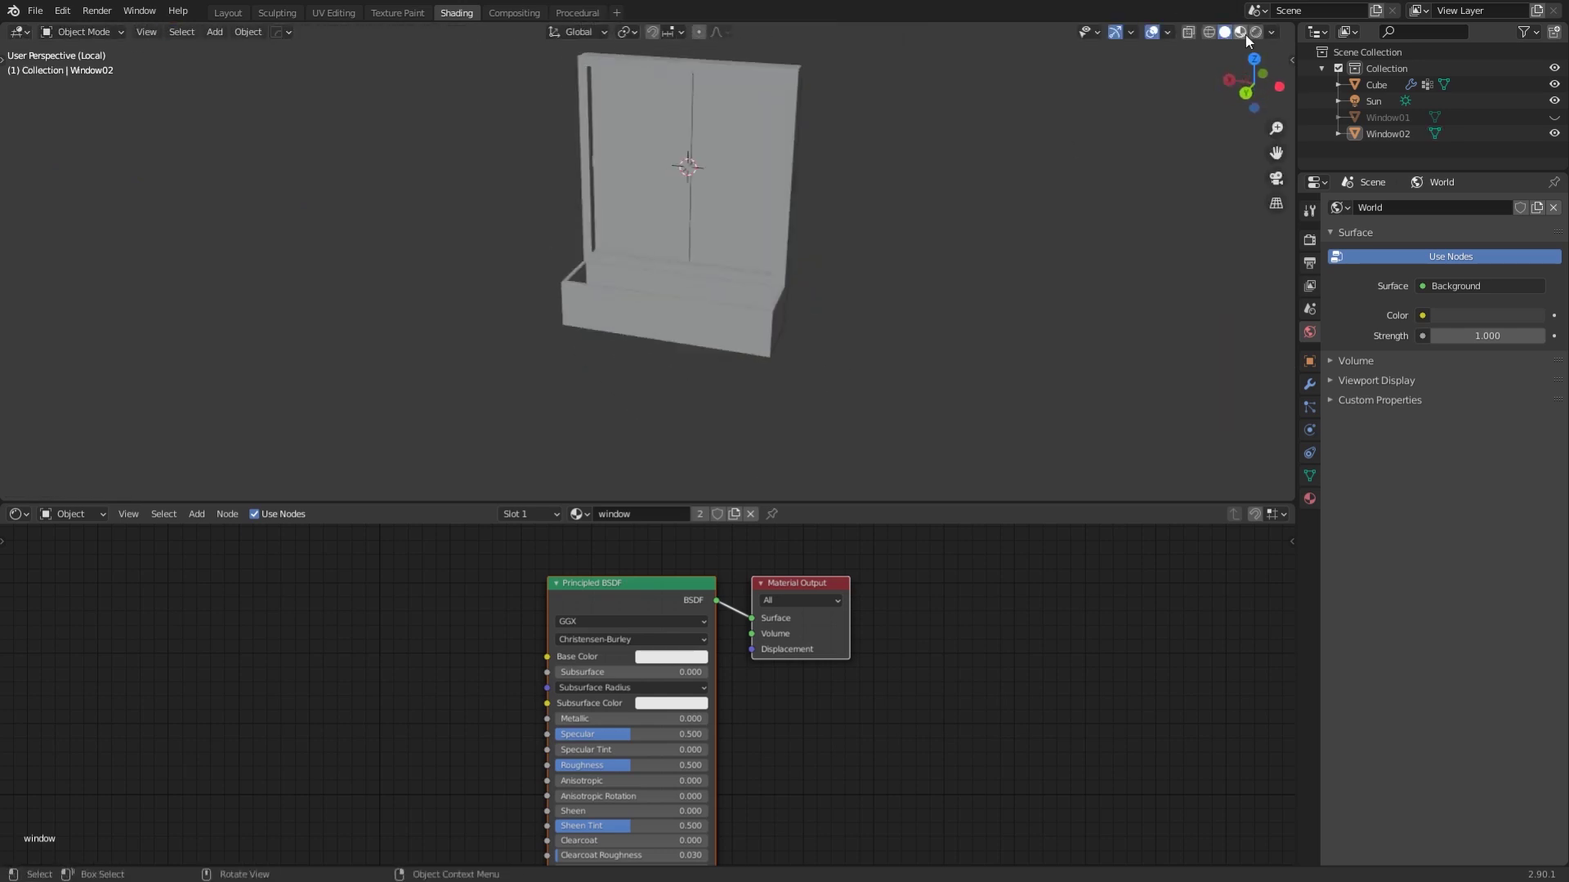
# Unhide Window01, leave local view, and move both windows into a new collection named Windows.
pyautogui.click(1554, 117)
pyautogui.press('KP_Divide')
pyautogui.scroll(-7, 915, 326)
pyautogui.moveTo(915, 325); pyautogui.dragTo(841, 343, button='middle')
pyautogui.click(1389, 118)
pyautogui.keyDown('shift'); pyautogui.click(1389, 134); pyautogui.keyUp('shift')
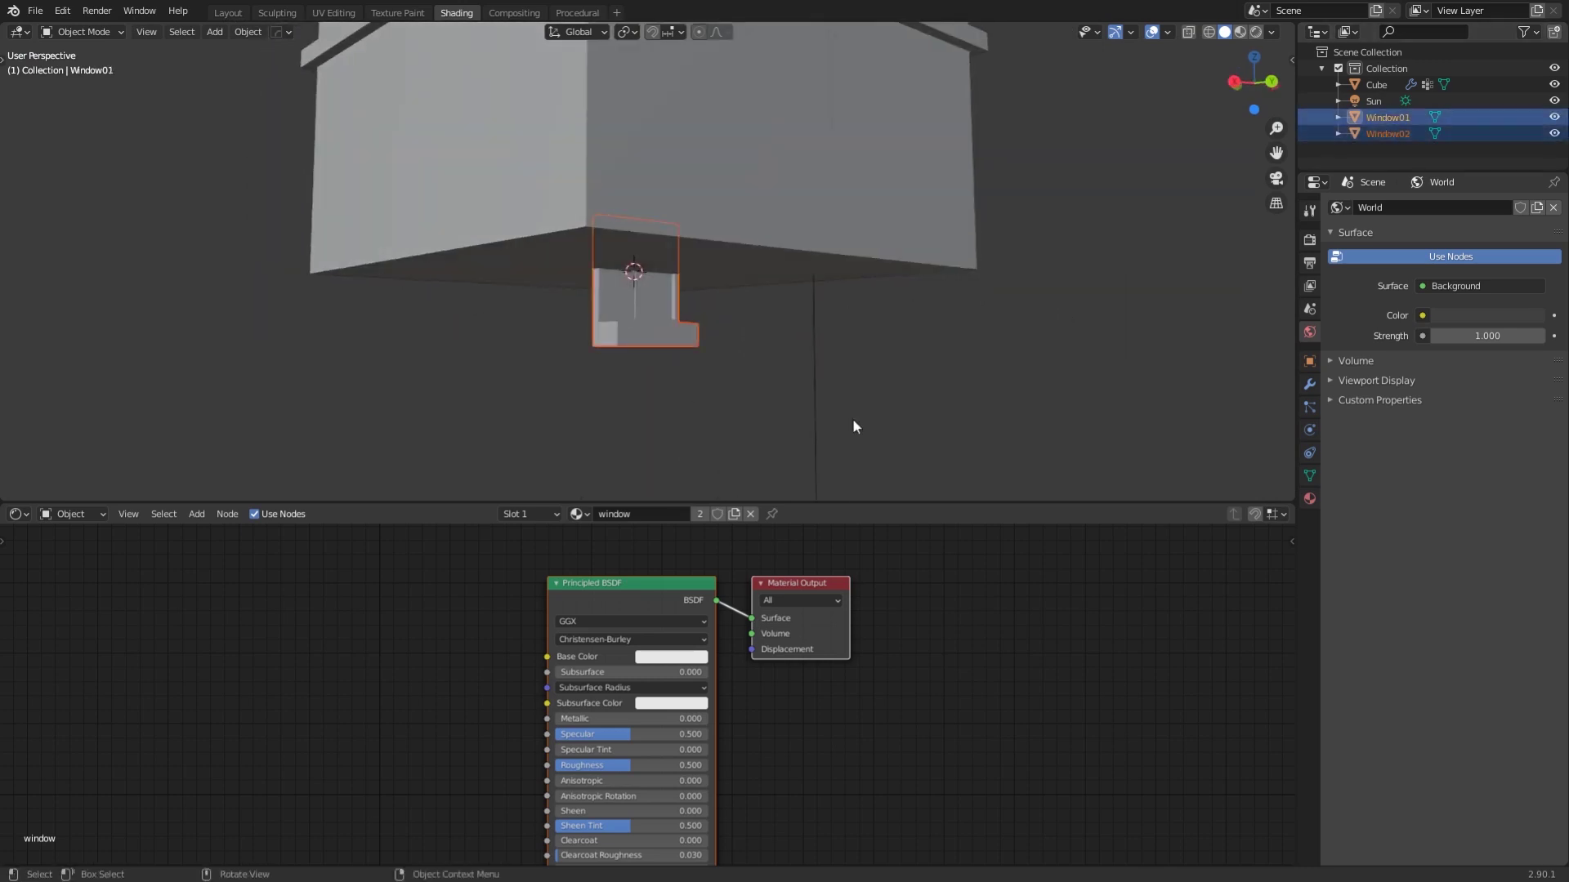
pyautogui.moveTo(855, 426); pyautogui.dragTo(724, 370, button='middle')
pyautogui.press('m')
pyautogui.click(765, 369)
pyautogui.write('Windows')
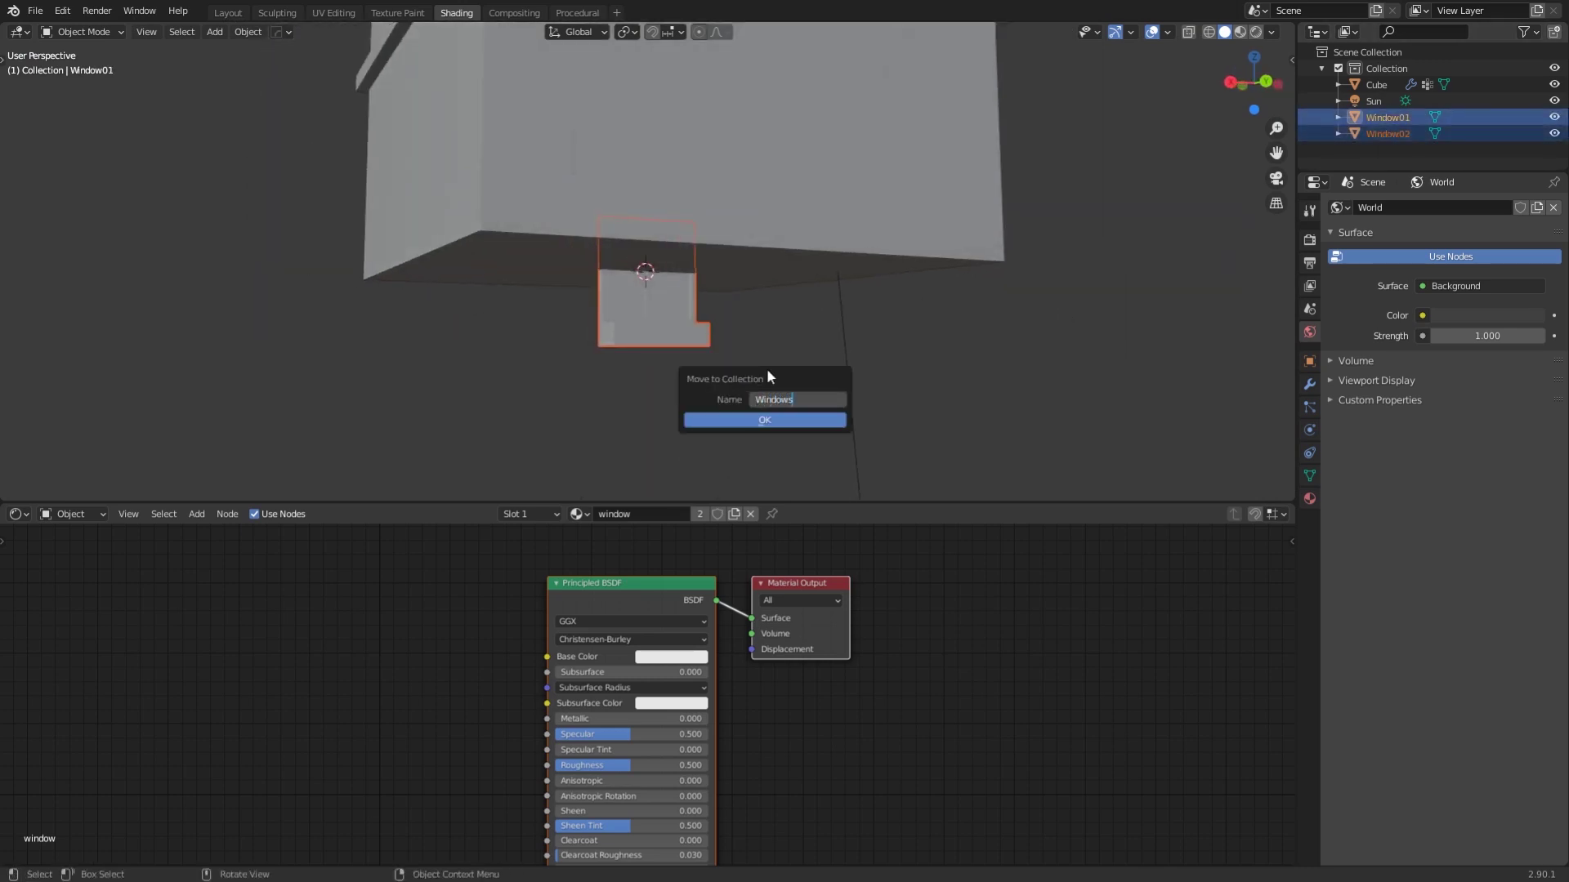
pyautogui.press('Return')
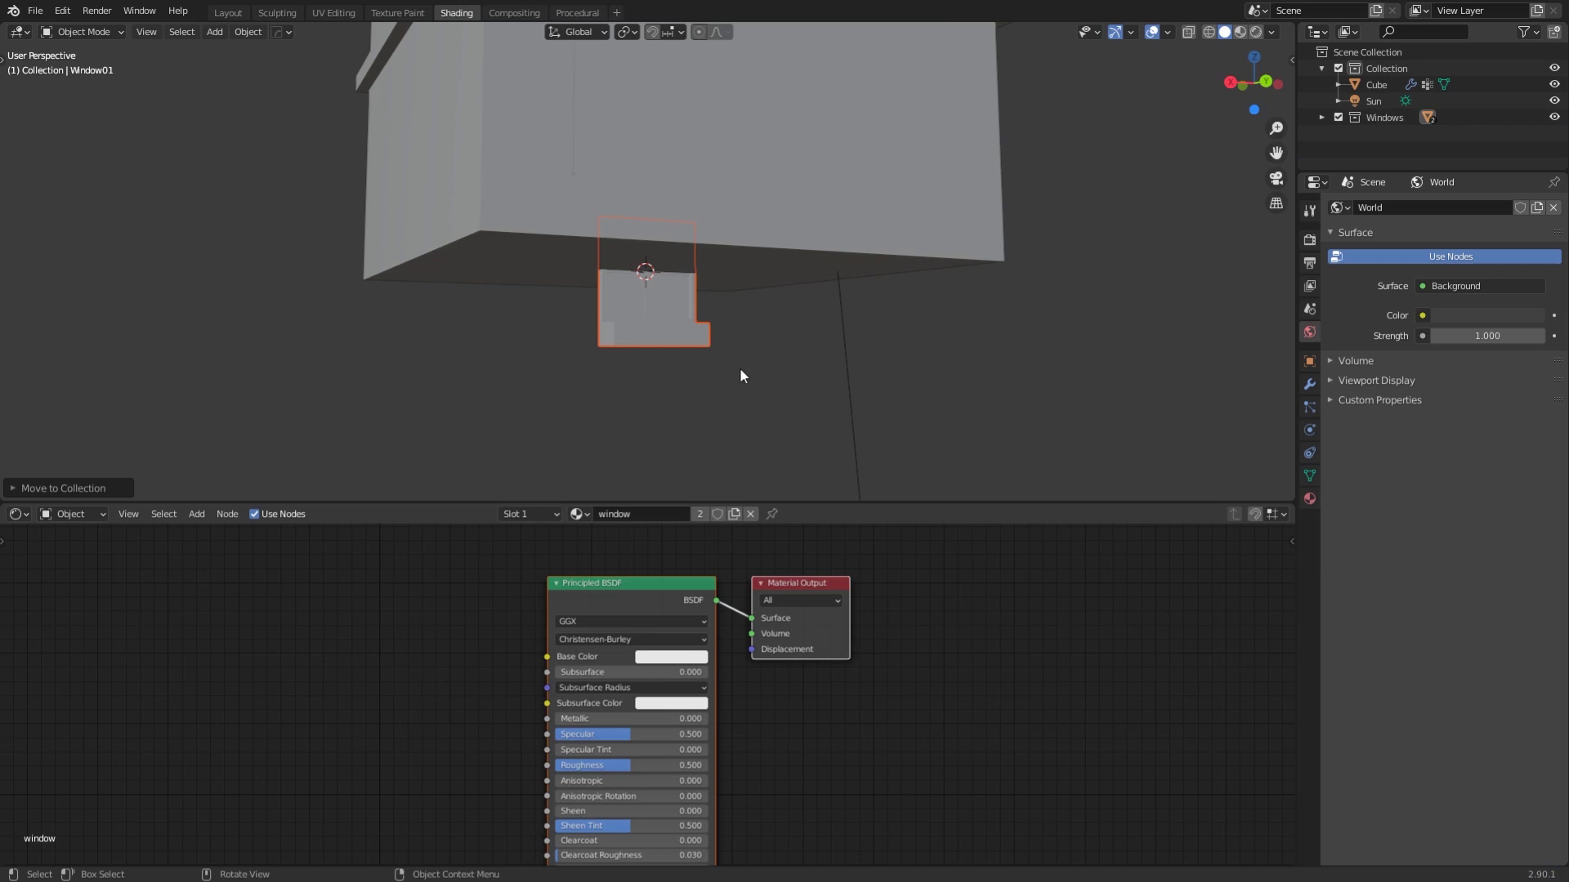
# Hide the Windows collection and the building cube.
pyautogui.click(1554, 118)
pyautogui.moveTo(868, 250)
pyautogui.mouseDown(button='middle')
pyautogui.moveTo(770, 299)
pyautogui.moveTo(874, 246)
pyautogui.mouseUp(button='middle')
pyautogui.scroll(-5, 857, 180)
pyautogui.keyDown('shift'); pyautogui.moveTo(850, 115); pyautogui.dragTo(826, 225, button='middle'); pyautogui.keyUp('shift')
pyautogui.click(679, 238)
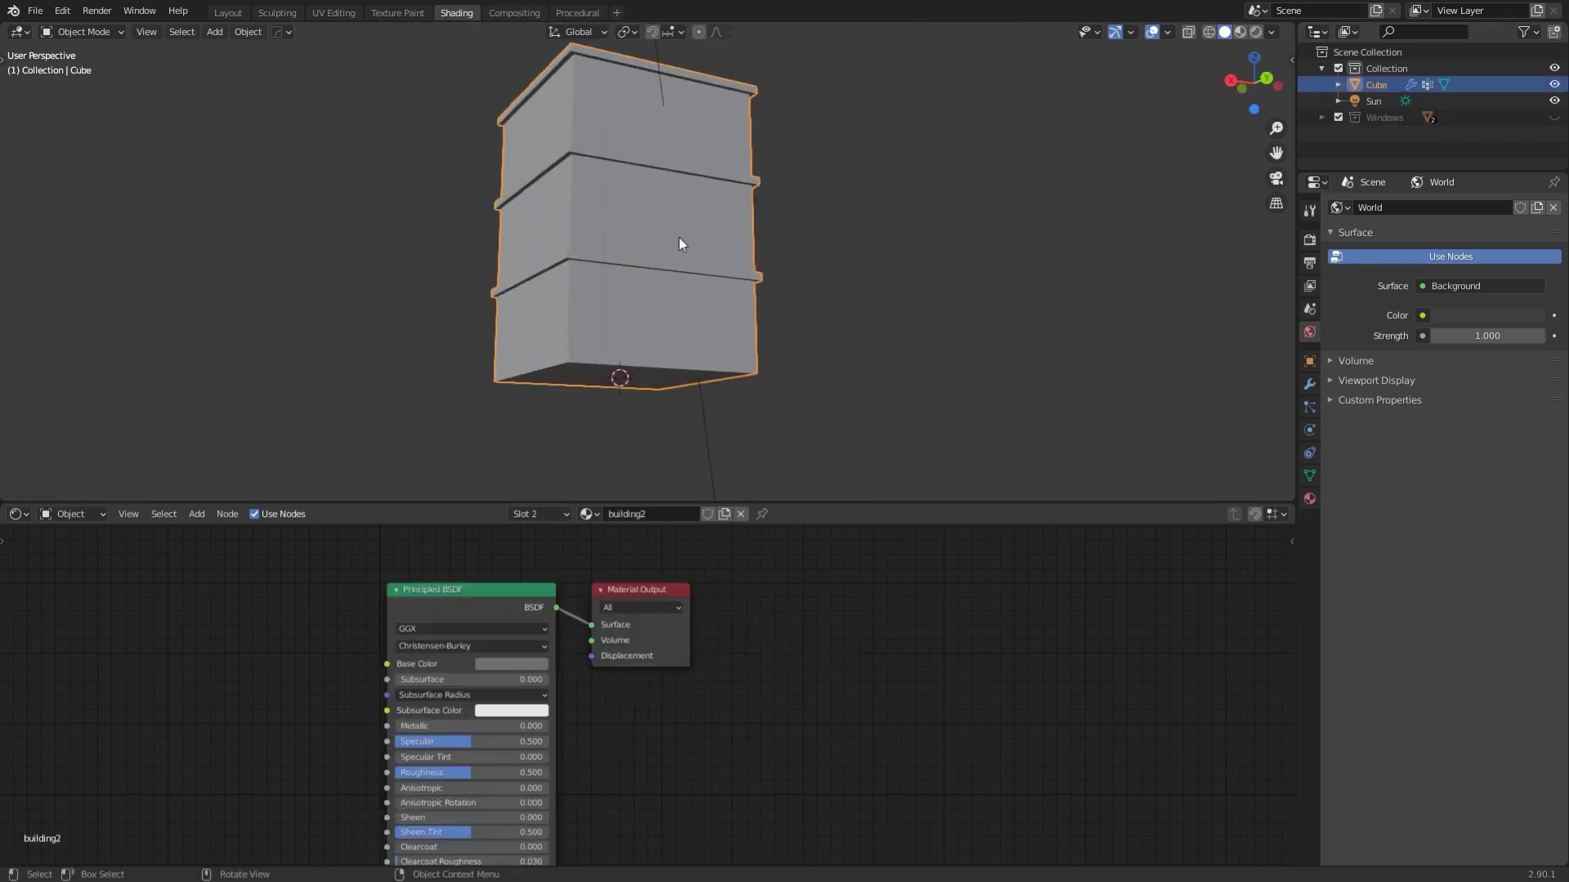
pyautogui.keyDown('shift'); pyautogui.moveTo(718, 415); pyautogui.dragTo(675, 322, button='middle'); pyautogui.keyUp('shift')
pyautogui.click(704, 306)
pyautogui.scroll(2, 594, 365)
pyautogui.scroll(3, 675, 322)
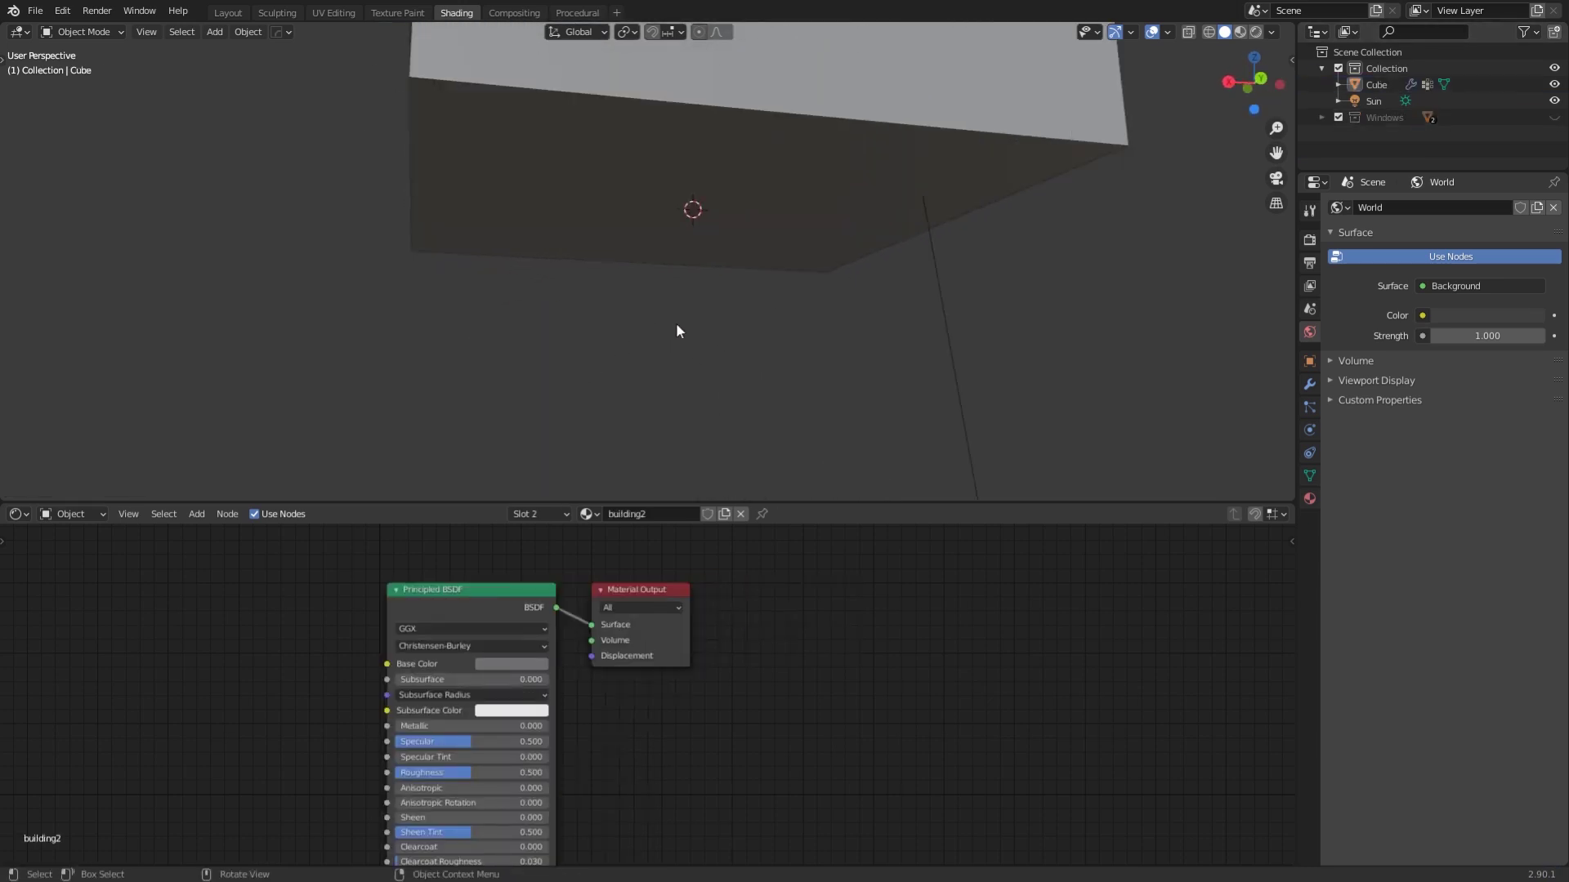
pyautogui.click(806, 164)
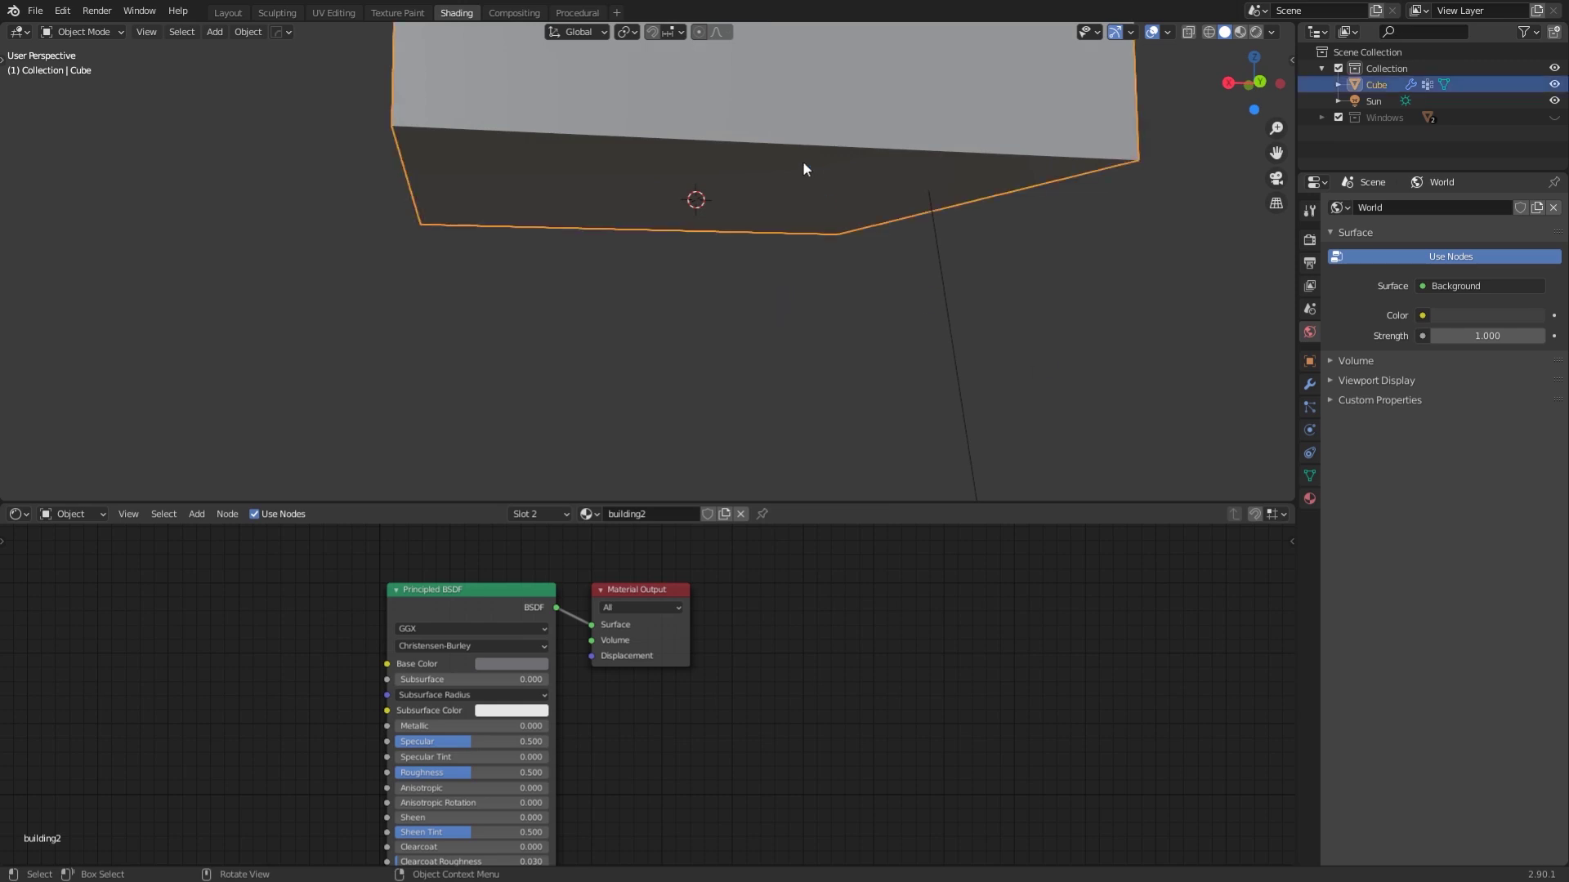
pyautogui.press('h')
# Add a new mesh cube and scale it along the Y axis into a thin upright slab.
pyautogui.hotkey('shift', 'a')
pyautogui.moveTo(735, 247)
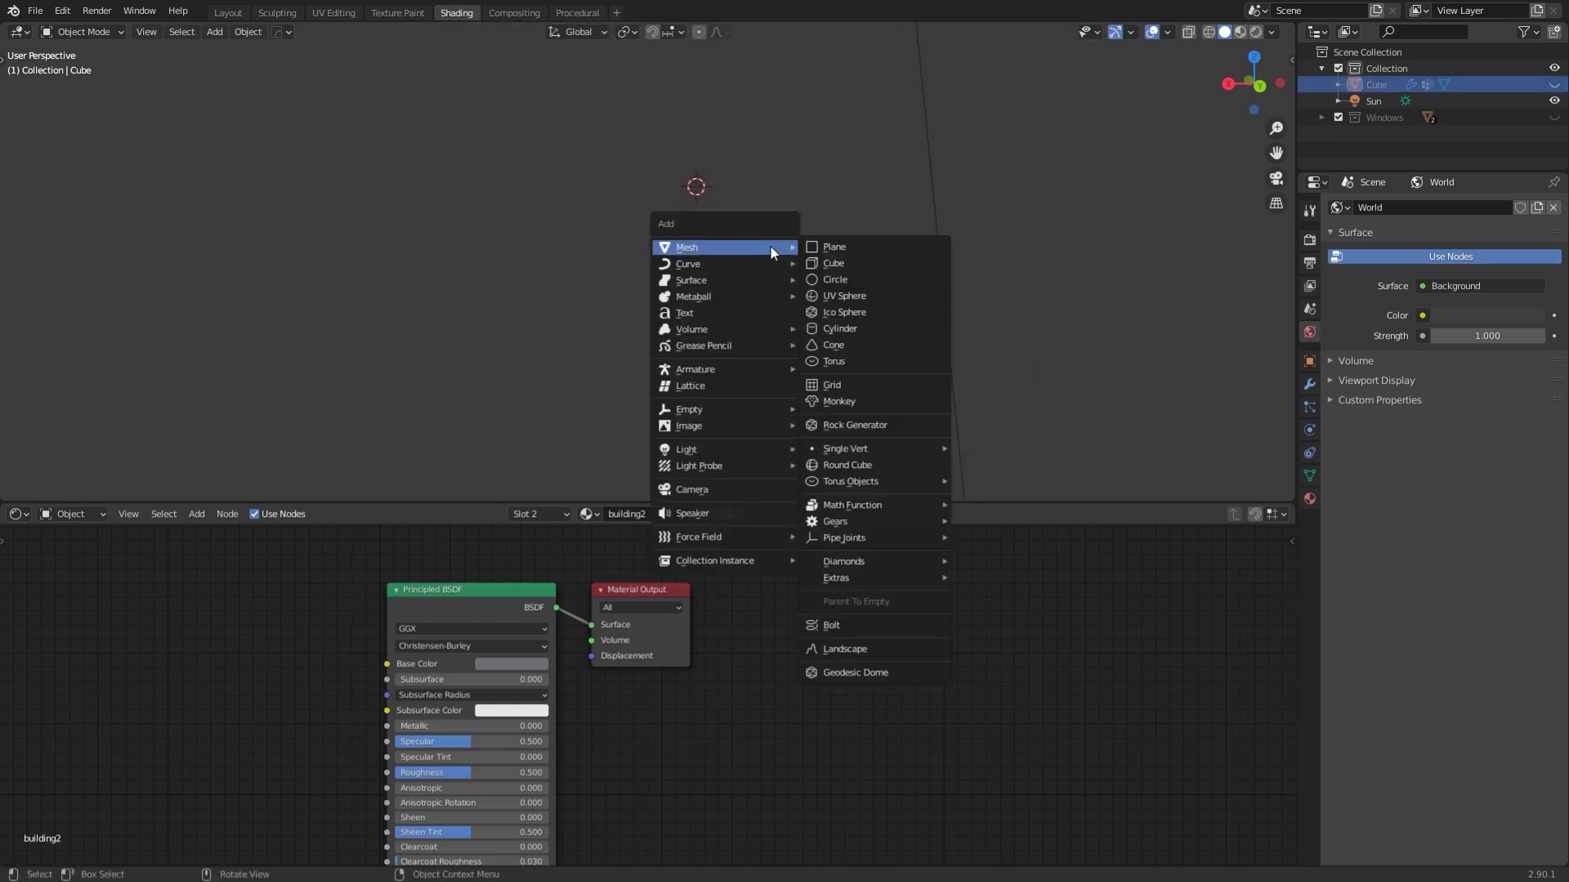
pyautogui.click(856, 265)
pyautogui.scroll(-3, 850, 310)
pyautogui.press('s')
pyautogui.press('x')
pyautogui.press('y')
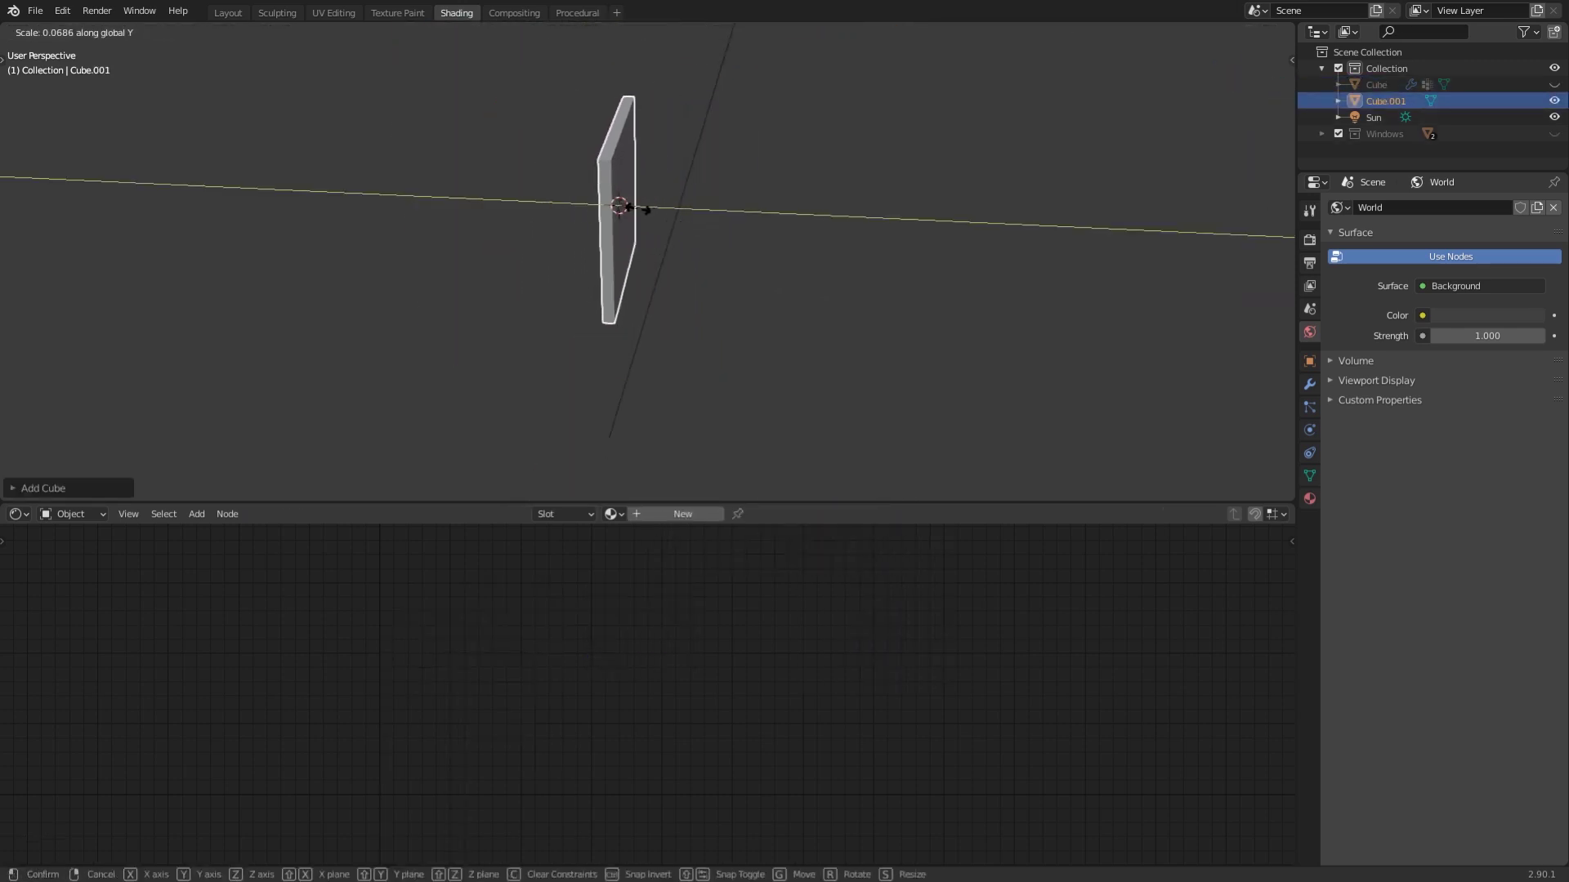
pyautogui.click(651, 214)
# Unhide the building, scale the slab down to about 0.61 m wide in front view, and apply its scale.
pyautogui.moveTo(728, 284); pyautogui.dragTo(619, 265, button='middle')
pyautogui.click(1554, 84)
pyautogui.press('KP_1')
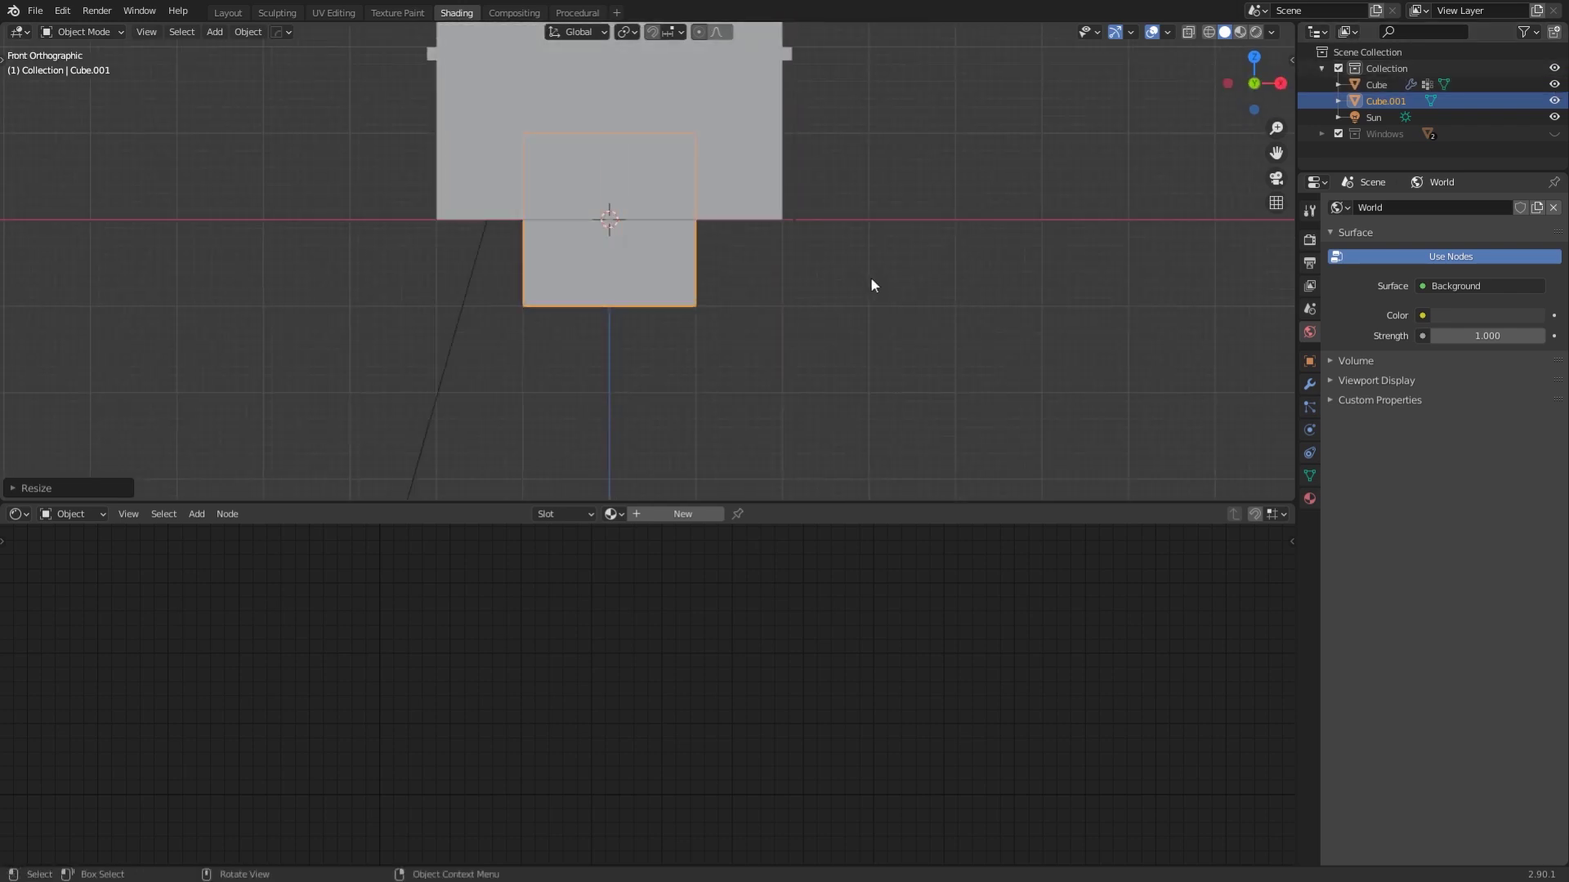
pyautogui.press('s')
pyautogui.click(709, 308)
pyautogui.hotkey('ctrl', 'a')
pyautogui.click(709, 332)
# Show the transform values and compare the dimensions of Window02 with those of the small slab.
pyautogui.click(1321, 133)
pyautogui.click(1381, 150)
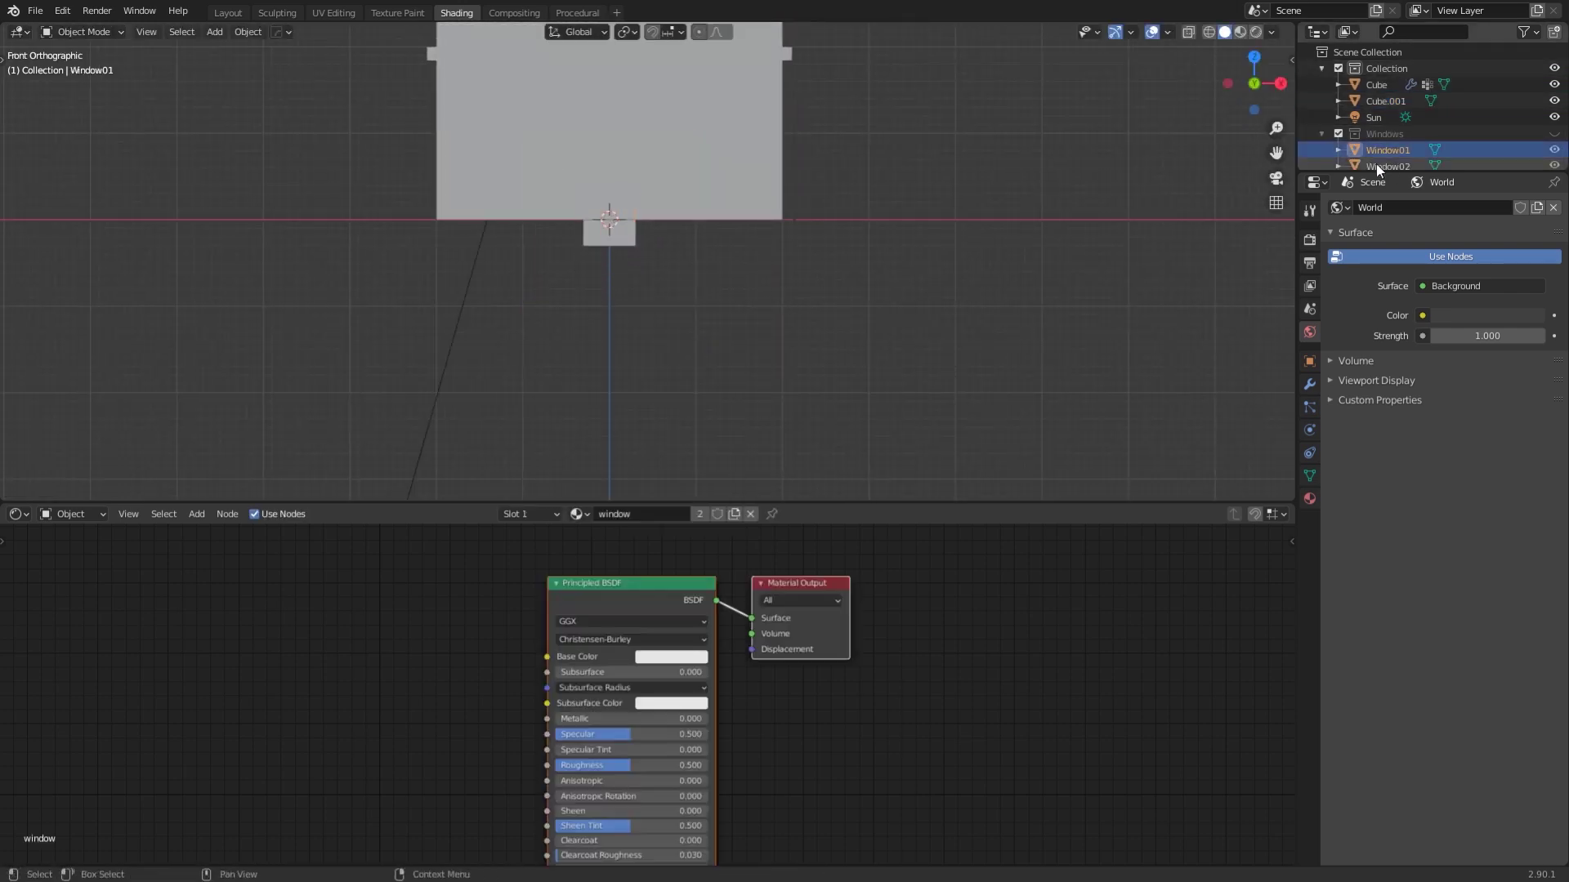
pyautogui.press('n')
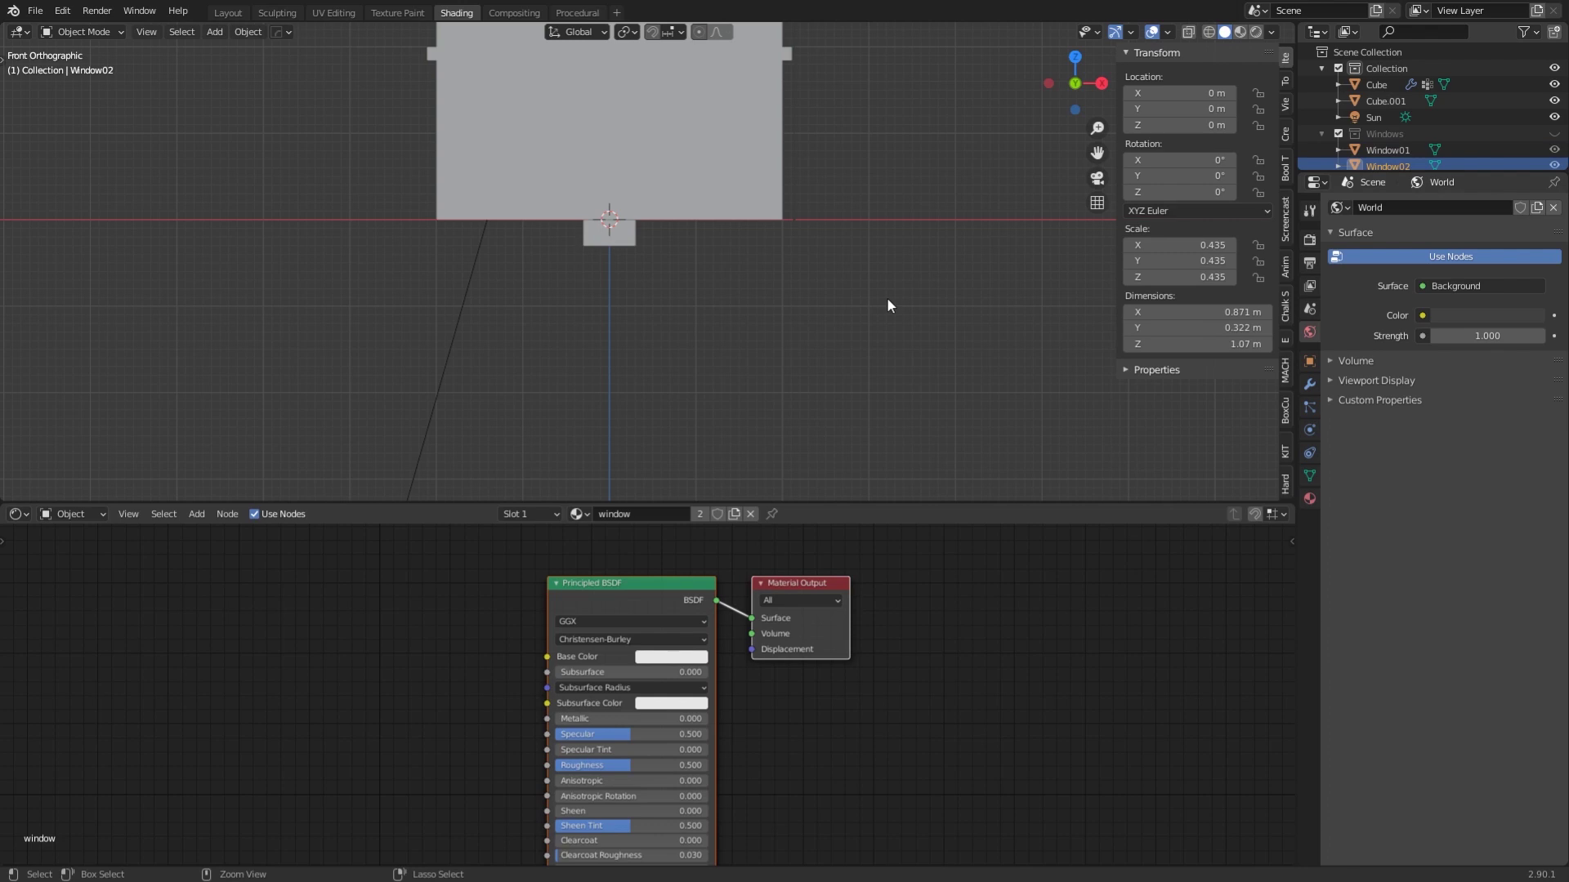
pyautogui.click(1374, 117)
pyautogui.click(1322, 134)
pyautogui.click(1384, 100)
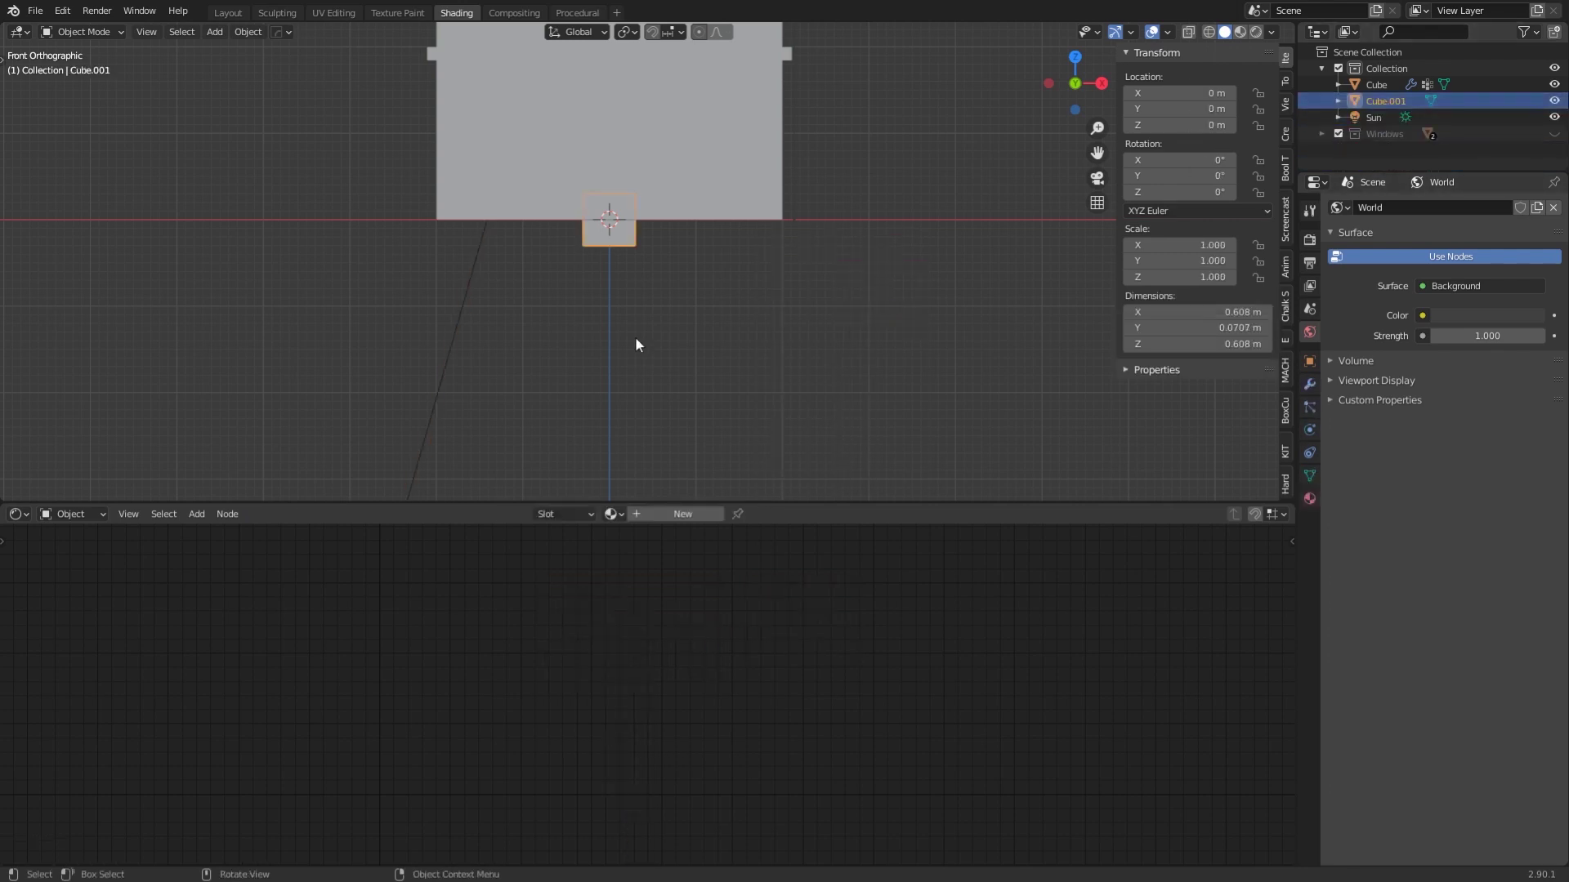
# Scale the slab down further by about 0.545, to roughly 0.33 m wide and high.
pyautogui.moveTo(634, 339); pyautogui.dragTo(689, 177, button='middle')
pyautogui.press('KP_1')
pyautogui.keyDown('shift'); pyautogui.moveTo(716, 242); pyautogui.dragTo(719, 343, button='middle'); pyautogui.keyUp('shift')
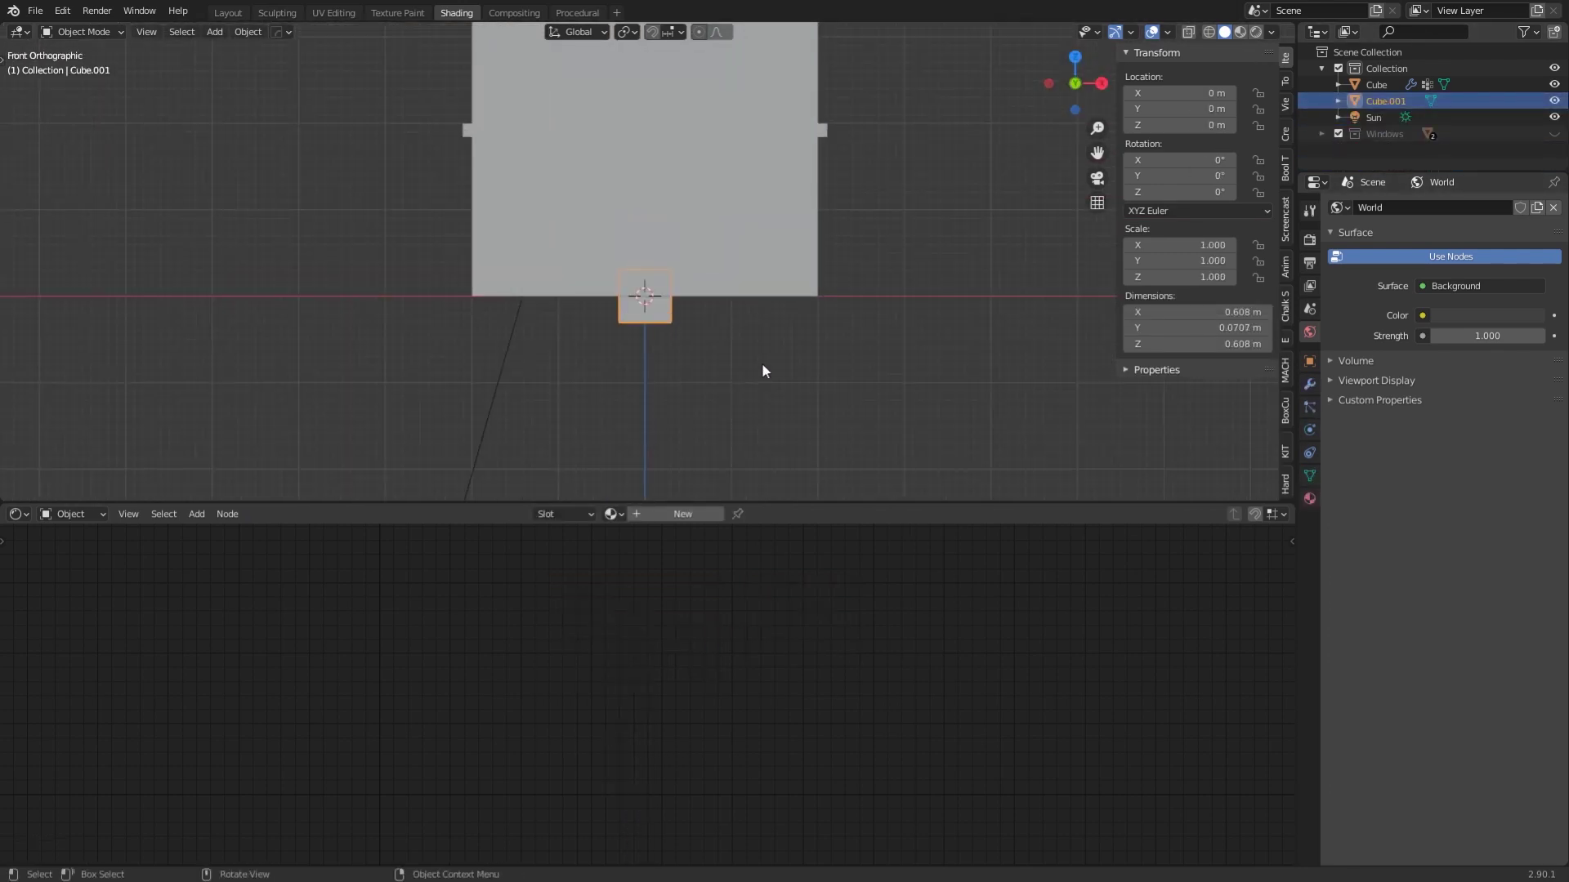
pyautogui.press('s')
pyautogui.click(727, 331)
pyautogui.scroll(5, 611, 382)
pyautogui.moveTo(607, 384); pyautogui.dragTo(645, 322, button='middle')
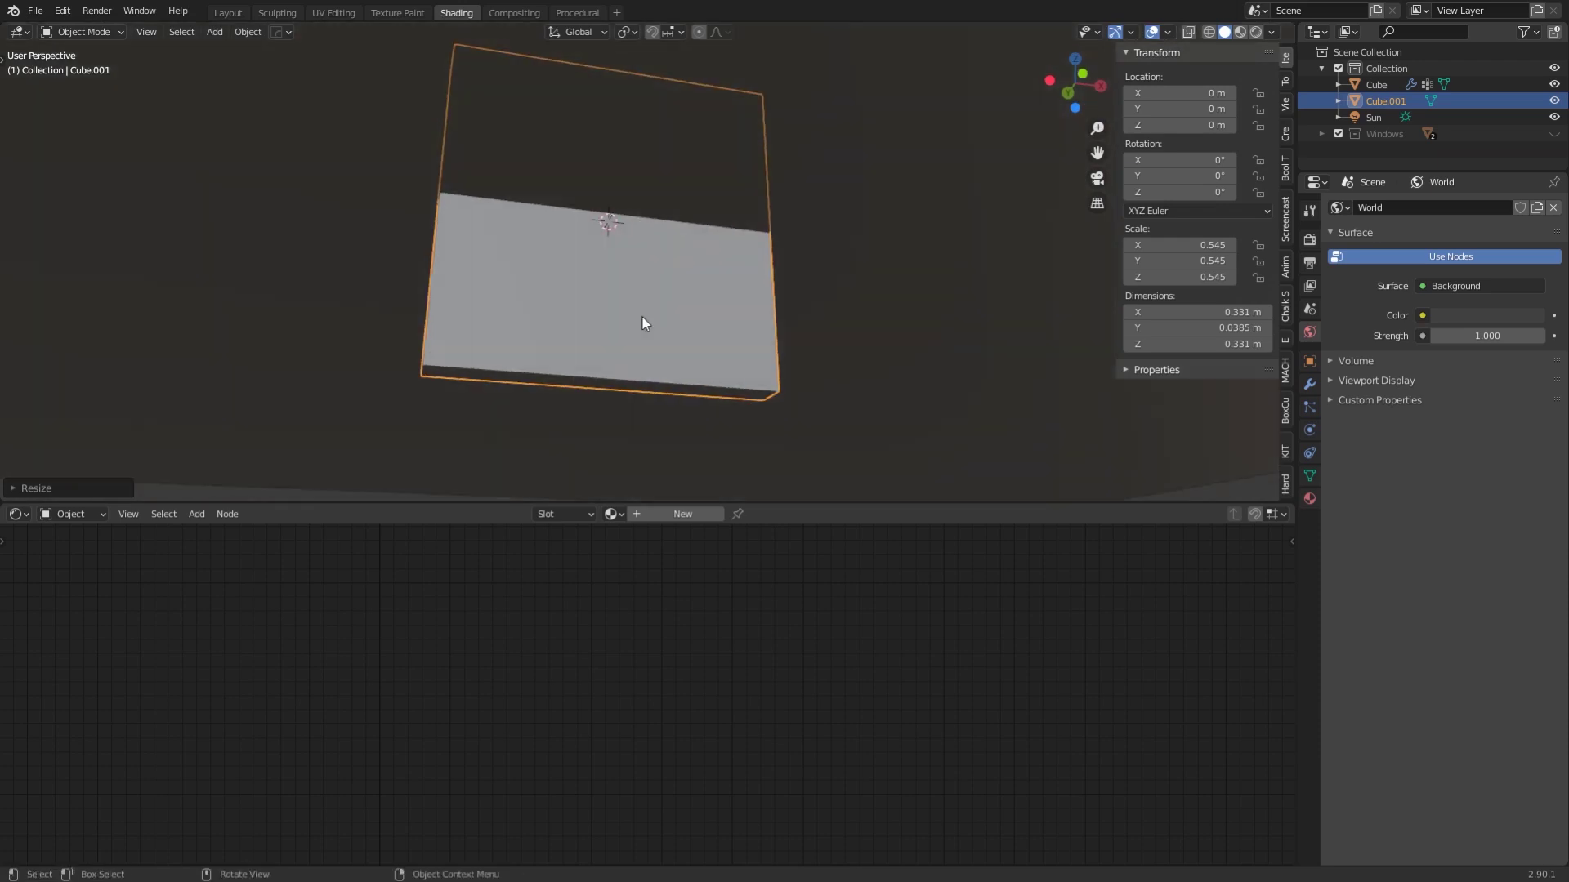
# Inset the slab's front face, move it outward along Y to form a chamfered front, and leave Edit Mode.
pyautogui.press('Tab')
pyautogui.press('i')
pyautogui.click(830, 363)
pyautogui.moveTo(699, 386); pyautogui.dragTo(746, 406, button='middle')
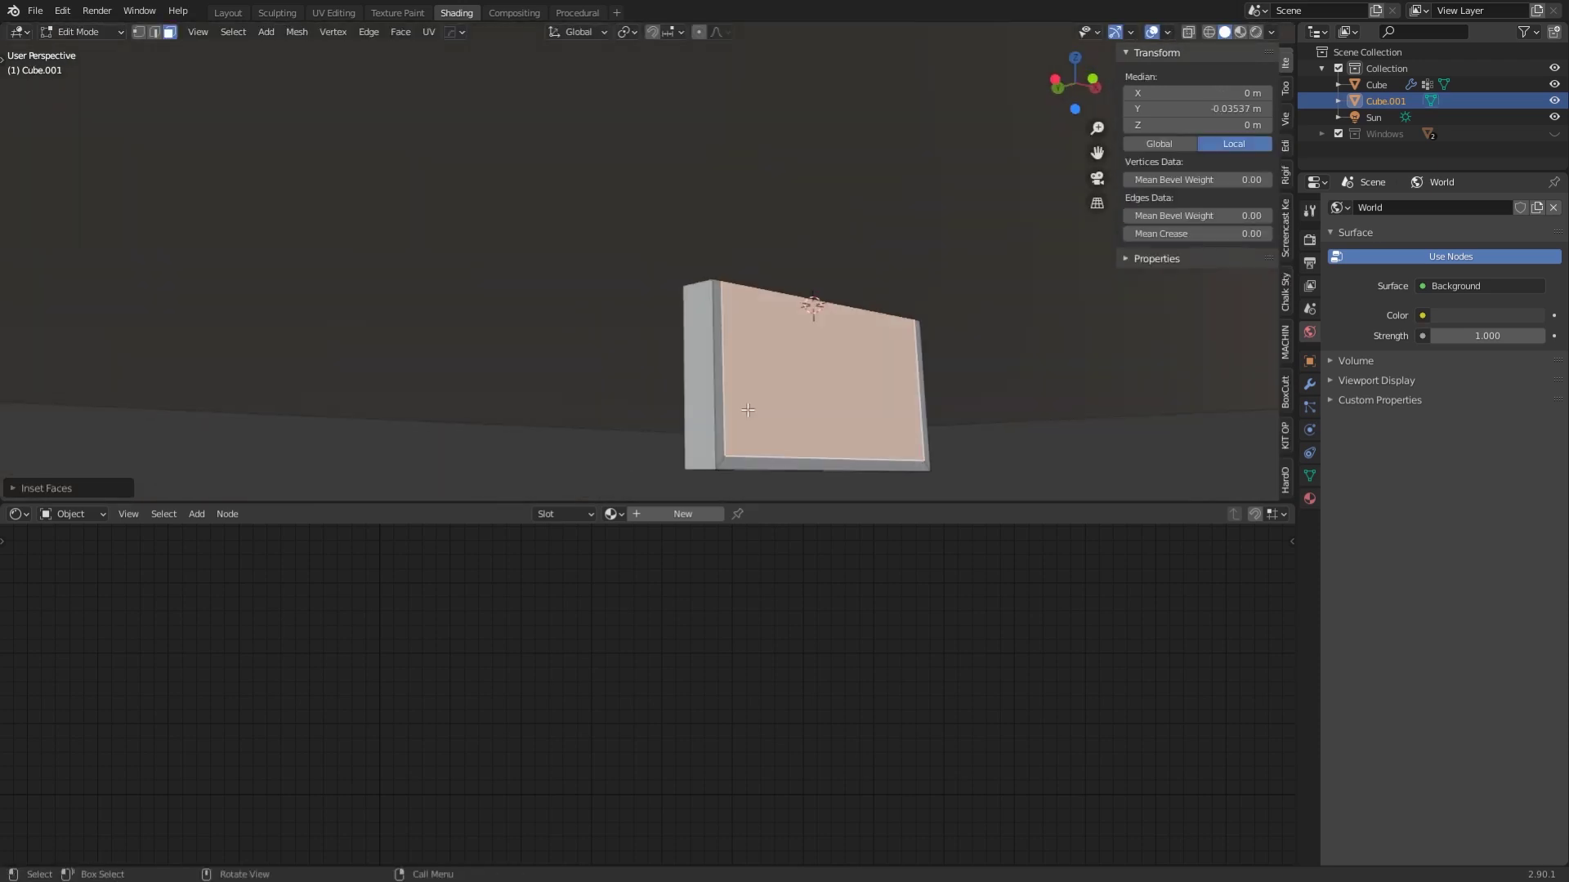
pyautogui.press('g')
pyautogui.press('y')
pyautogui.click(760, 415)
pyautogui.scroll(-5, 787, 422)
pyautogui.hotkey('alt', 'a')
pyautogui.press('q')
pyautogui.press('q')
pyautogui.scroll(-7, 644, 385)
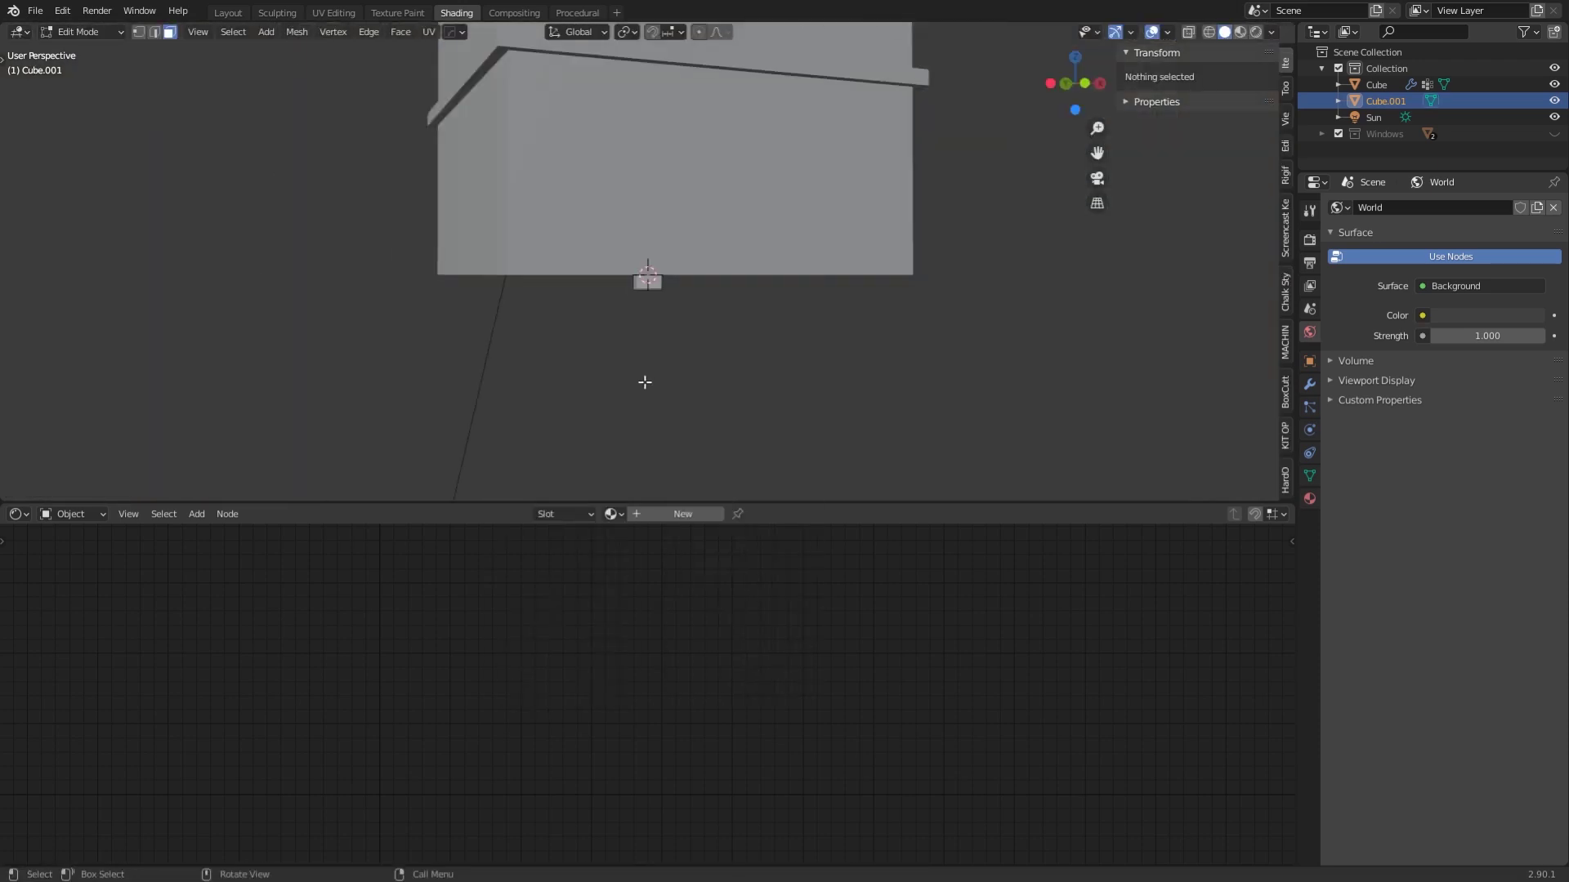
pyautogui.scroll(9, 645, 385)
pyautogui.moveTo(645, 385); pyautogui.dragTo(740, 360, button='middle')
pyautogui.press('Tab')
# Duplicate the chamfered slab in place and hide the original.
pyautogui.click(1554, 103)
pyautogui.hotkey('ctrl', 'z')
pyautogui.scroll(-7, 734, 335)
pyautogui.scroll(7, 760, 356)
pyautogui.hotkey('shift', 'd')
pyautogui.rightClick(827, 325)
pyautogui.click(1556, 107)
# Extrude the copy's front face outward, inset it, and extrude it back inward to form a recessed frame.
pyautogui.press('Tab')
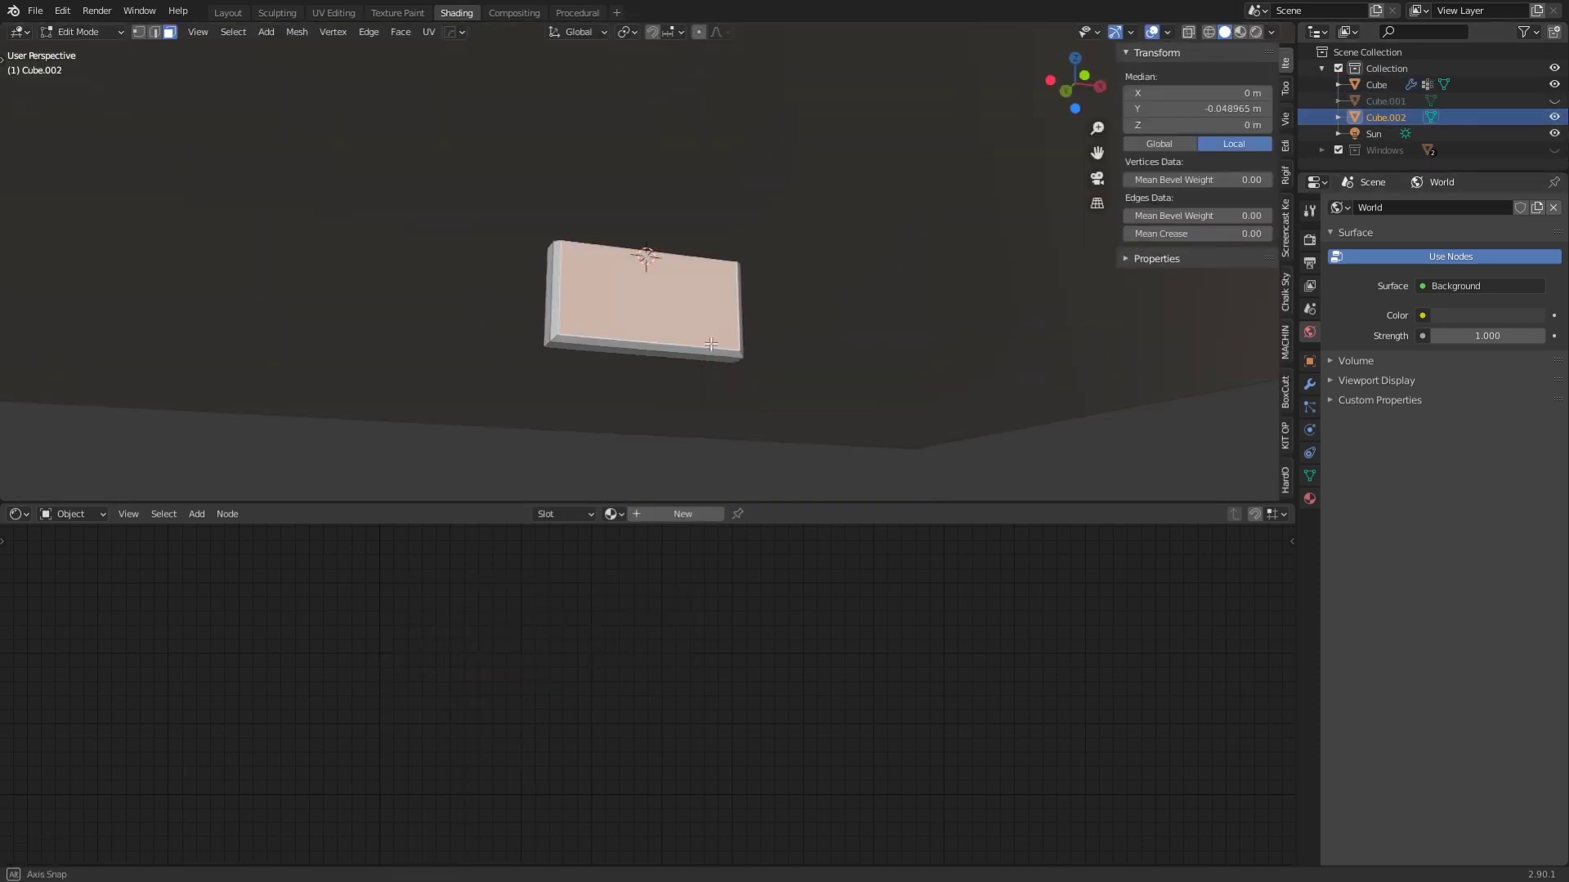
pyautogui.moveTo(817, 392); pyautogui.dragTo(858, 433, button='middle')
pyautogui.press('e')
pyautogui.click(923, 414)
pyautogui.press('i')
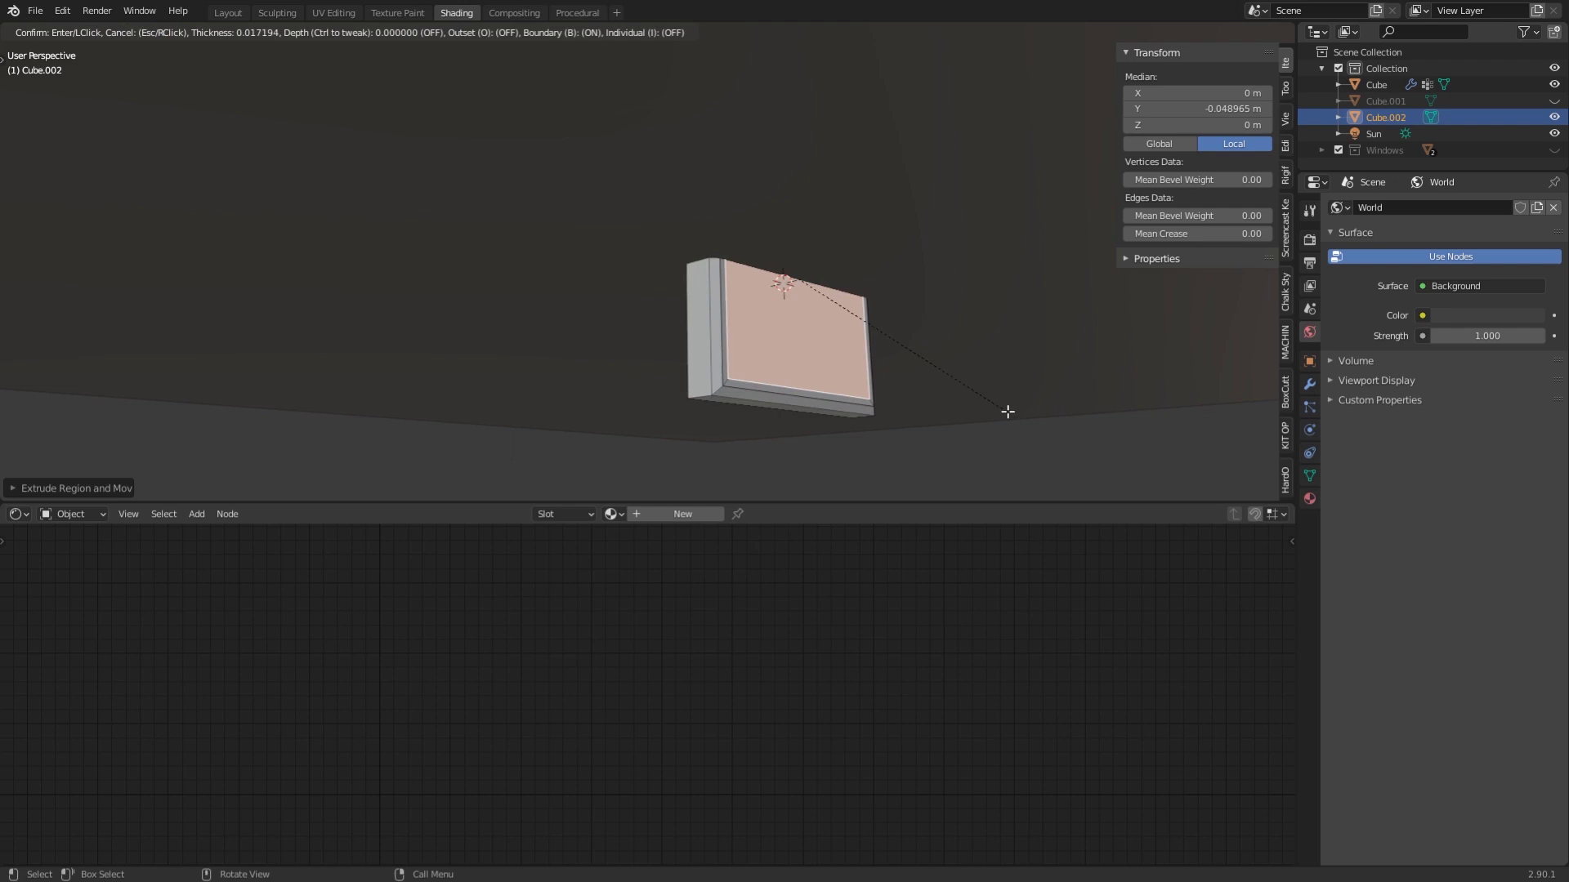
pyautogui.click(1006, 412)
pyautogui.press('e')
pyautogui.click(991, 411)
pyautogui.moveTo(907, 355); pyautogui.dragTo(869, 414, button='middle')
# Isolate the recessed frame in local view and add six evenly spaced horizontal loop cuts.
pyautogui.press('/')
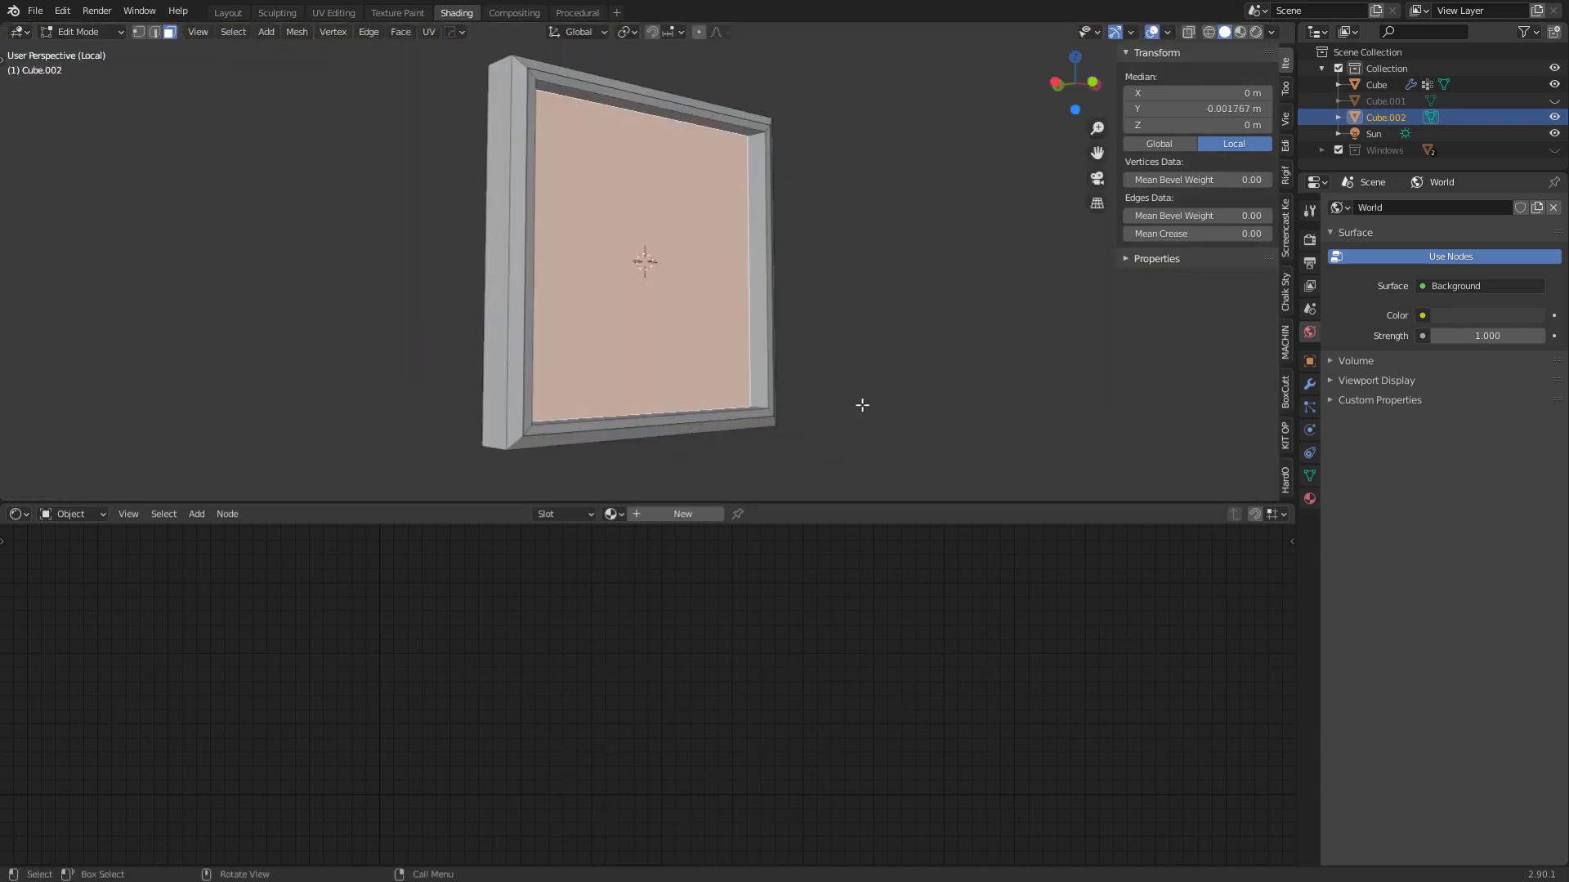
pyautogui.moveTo(768, 389); pyautogui.dragTo(645, 255, button='middle')
pyautogui.hotkey('ctrl', 'r')
pyautogui.scroll(5, 488, 258)
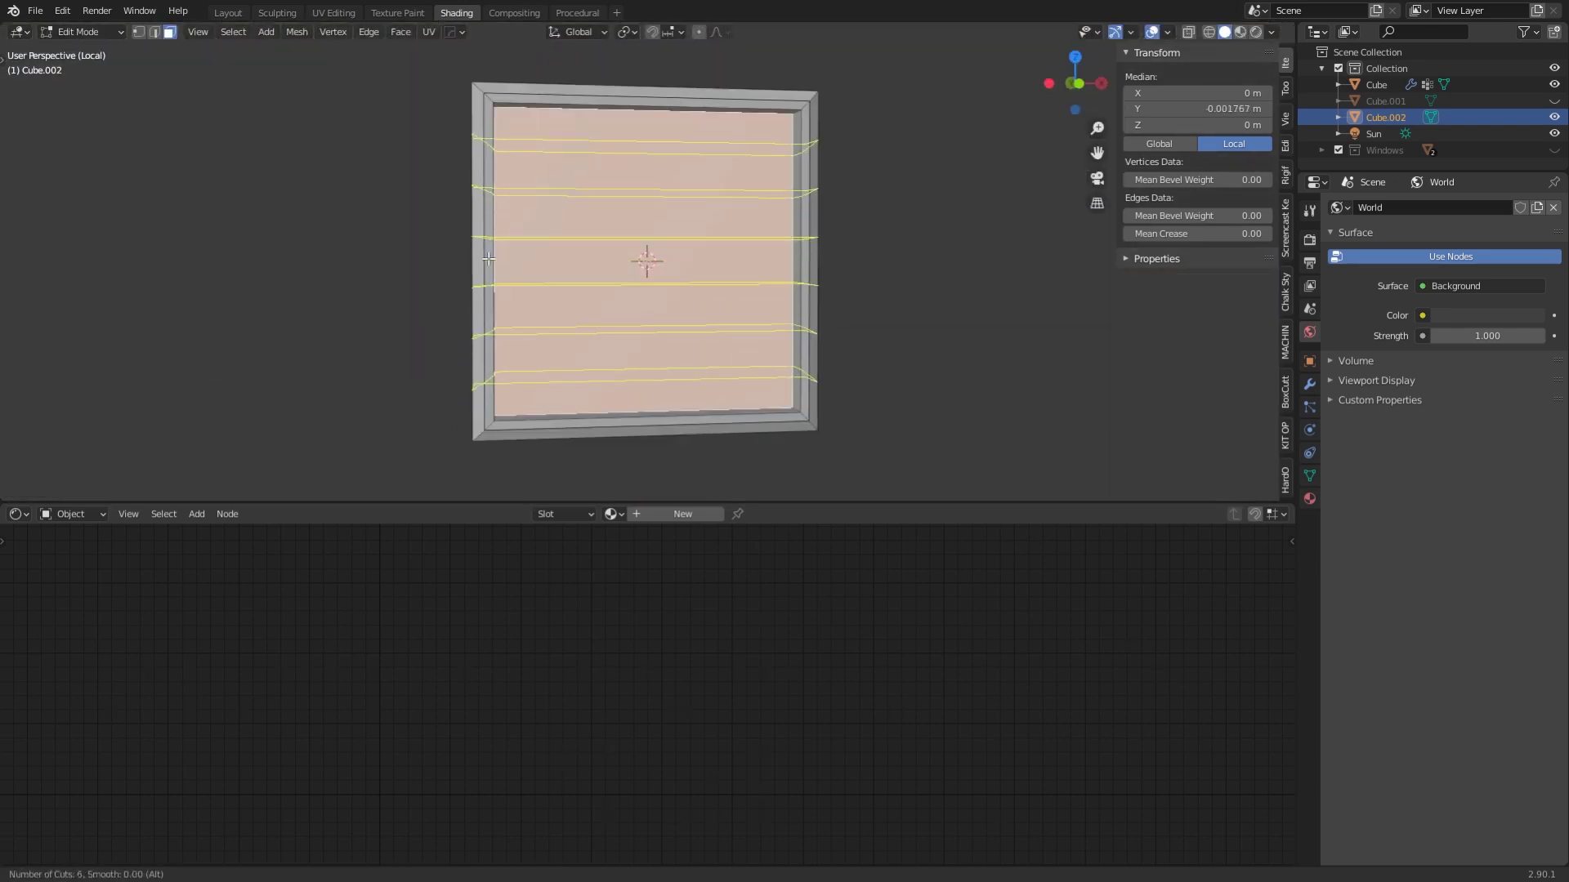
pyautogui.click(487, 258)
pyautogui.rightClick(488, 258)
pyautogui.moveTo(488, 258); pyautogui.dragTo(580, 215, button='middle')
# Delete three alternating faces on each of the frame's two inner side walls.
pyautogui.press('3')
pyautogui.click(567, 183)
pyautogui.keyDown('shift'); pyautogui.click(567, 258); pyautogui.keyUp('shift')
pyautogui.keyDown('shift'); pyautogui.click(568, 334); pyautogui.keyUp('shift')
pyautogui.moveTo(572, 333); pyautogui.dragTo(842, 286, button='middle')
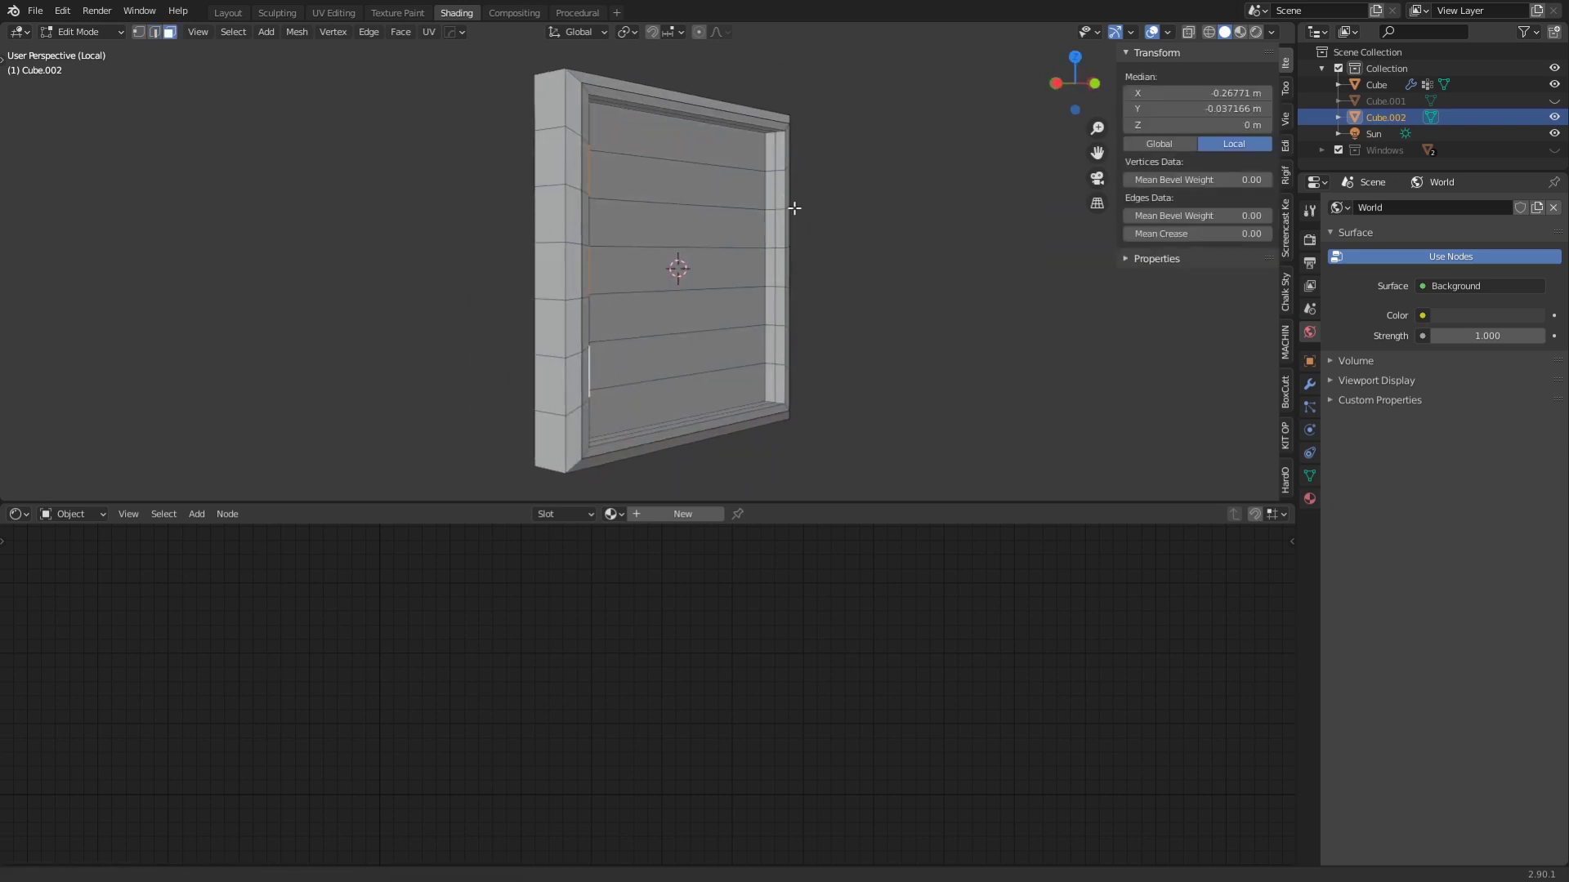
pyautogui.keyDown('shift'); pyautogui.click(780, 193); pyautogui.keyUp('shift')
pyautogui.keyDown('shift'); pyautogui.click(780, 269); pyautogui.keyUp('shift')
pyautogui.keyDown('shift'); pyautogui.click(780, 343); pyautogui.keyUp('shift')
pyautogui.moveTo(779, 343); pyautogui.dragTo(611, 183, button='middle')
pyautogui.press('x')
pyautogui.click(630, 420)
# Bridge the edge loops of the opposite upper holes in the frame's side walls to form a horizontal slat.
pyautogui.moveTo(512, 210); pyautogui.dragTo(494, 209, button='middle')
pyautogui.scroll(2, 494, 192)
pyautogui.keyDown('shift'); pyautogui.moveTo(492, 148); pyautogui.dragTo(529, 217, button='middle'); pyautogui.keyUp('shift')
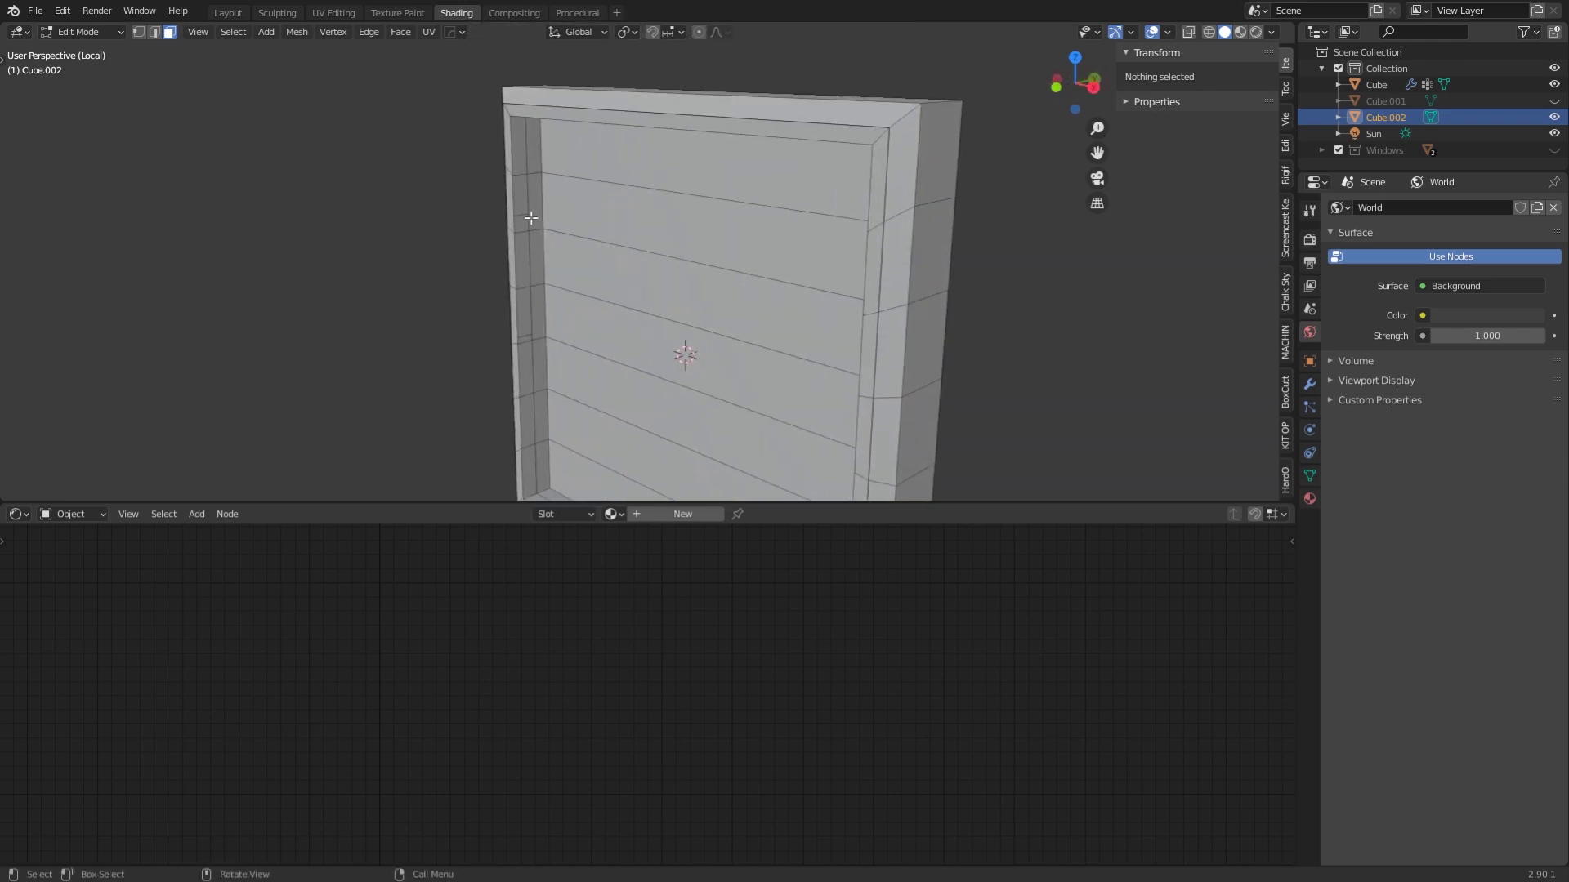
pyautogui.click(530, 216)
pyautogui.press('2')
pyautogui.click(527, 217)
pyautogui.press('3')
pyautogui.click(521, 223)
pyautogui.click(521, 200)
pyautogui.press('2')
pyautogui.click(519, 214)
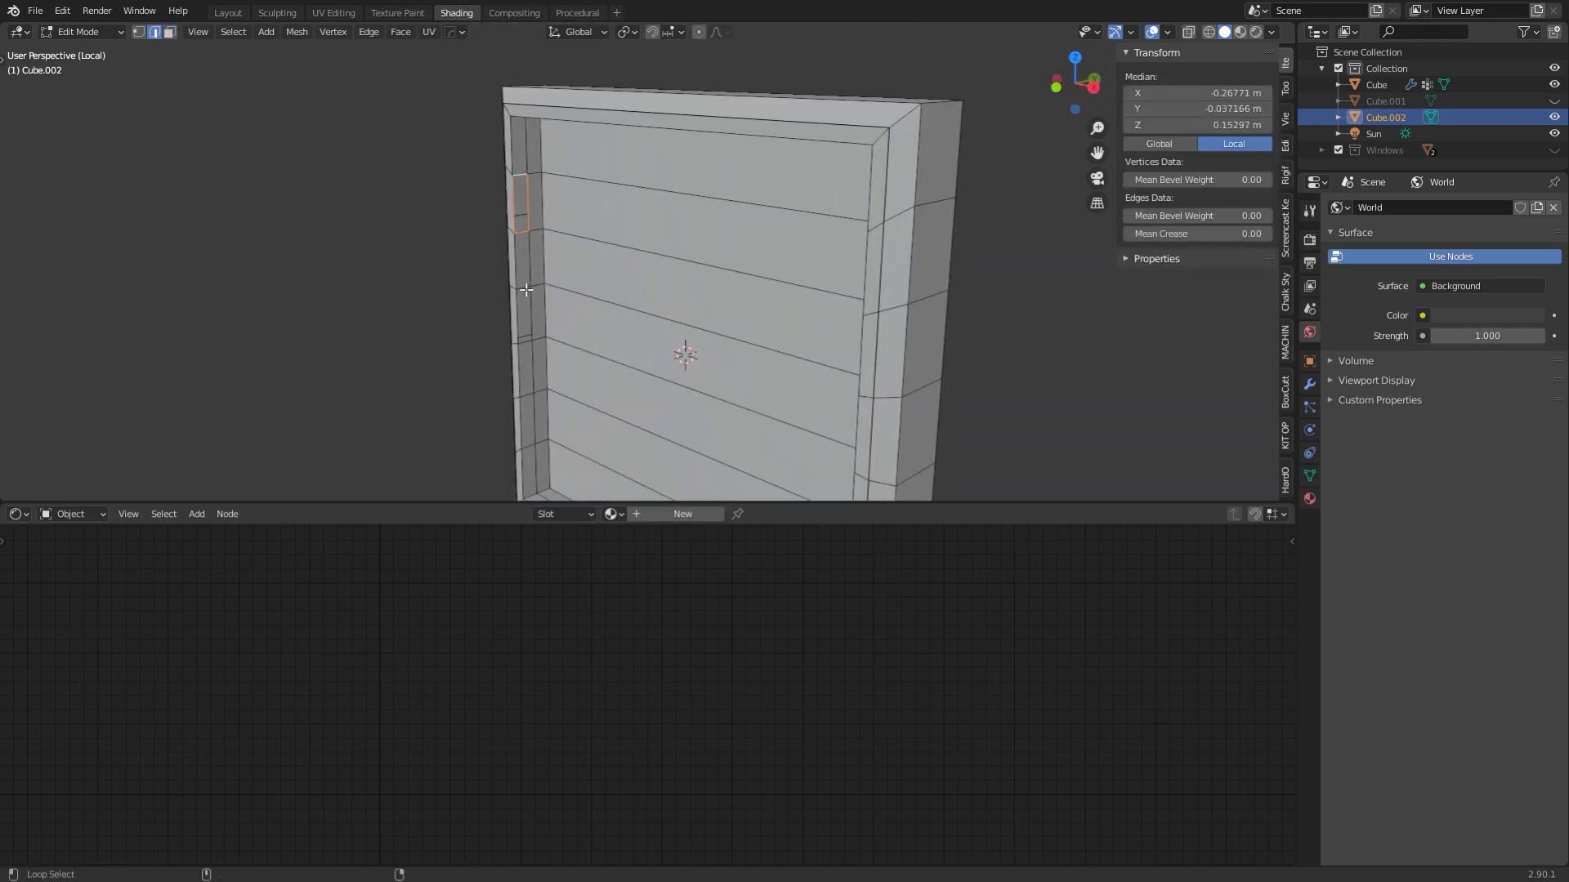
pyautogui.click(525, 288)
pyautogui.keyDown('alt'); pyautogui.click(526, 203); pyautogui.keyUp('alt')
pyautogui.keyDown('alt'); pyautogui.keyDown('shift'); pyautogui.click(783, 202); pyautogui.keyUp('shift'); pyautogui.keyUp('alt')
pyautogui.moveTo(526, 202); pyautogui.dragTo(768, 302, button='middle')
pyautogui.rightClick(519, 211)
pyautogui.moveTo(518, 211)
pyautogui.click(588, 212)
# Bridge the edge loops of another pair of opposite holes to form a further slat across the frame.
pyautogui.keyDown('shift'); pyautogui.moveTo(768, 302); pyautogui.dragTo(750, 224, button='middle'); pyautogui.keyUp('shift')
pyautogui.keyDown('alt'); pyautogui.click(803, 131); pyautogui.keyUp('alt')
pyautogui.keyDown('alt'); pyautogui.keyDown('shift'); pyautogui.click(546, 112); pyautogui.keyUp('shift'); pyautogui.keyUp('alt')
pyautogui.rightClick(508, 142)
pyautogui.moveTo(517, 139)
pyautogui.click(588, 145)
pyautogui.moveTo(588, 145); pyautogui.dragTo(550, 182, button='middle')
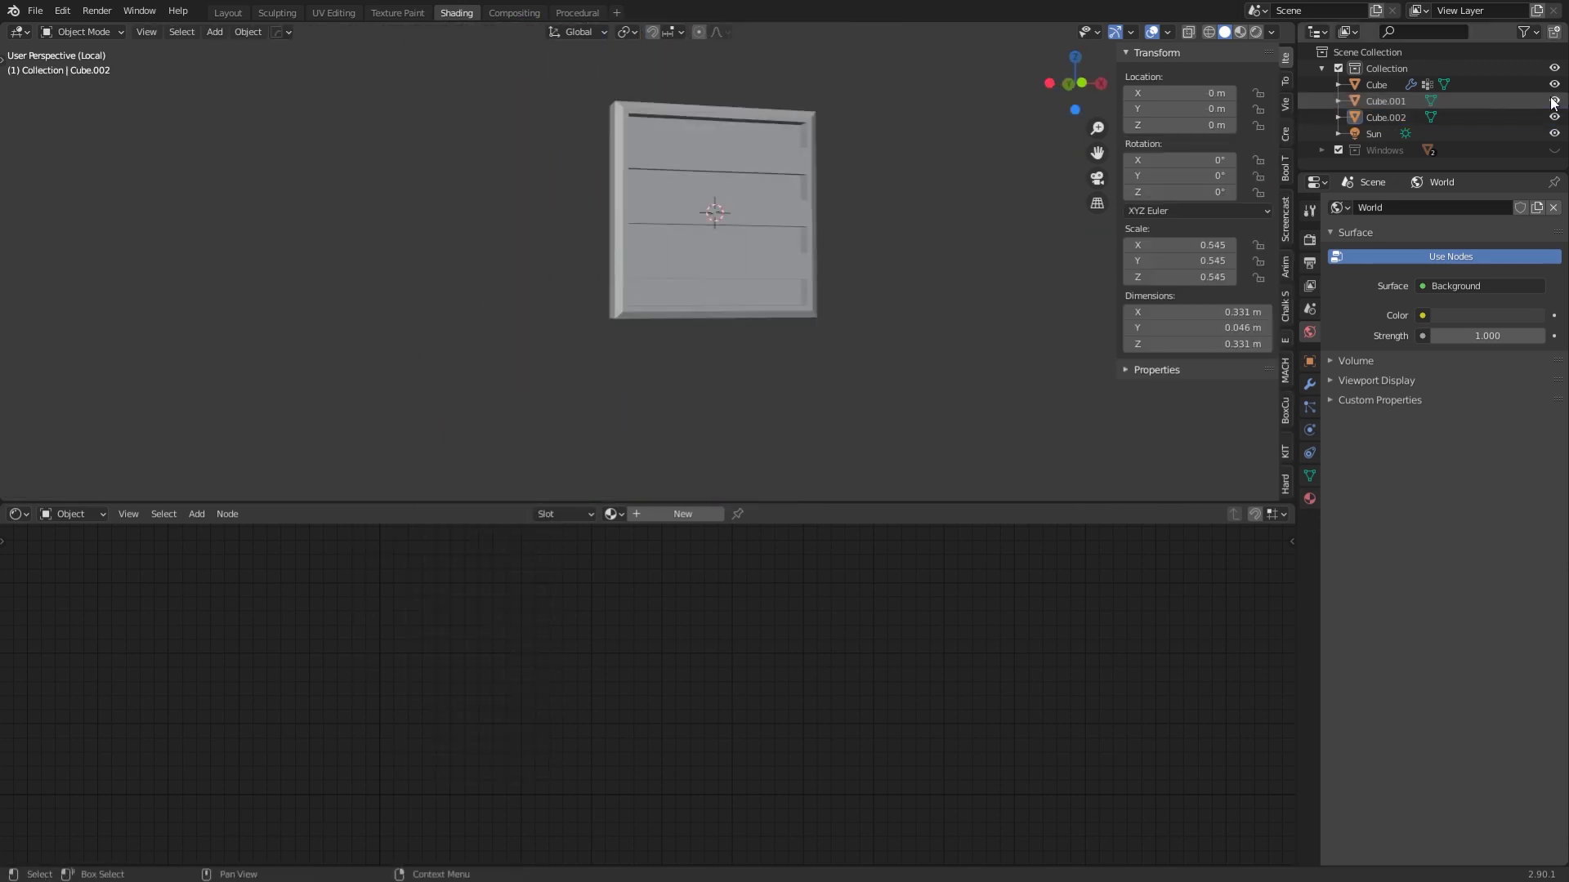
# Scale the slatted frame down uniformly to a scale of about 0.402.
pyautogui.click(802, 201)
pyautogui.press('s')
pyautogui.moveTo(907, 223); pyautogui.dragTo(1034, 297, button='middle')
pyautogui.rightClick(925, 237)
pyautogui.press('s')
pyautogui.click(737, 286)
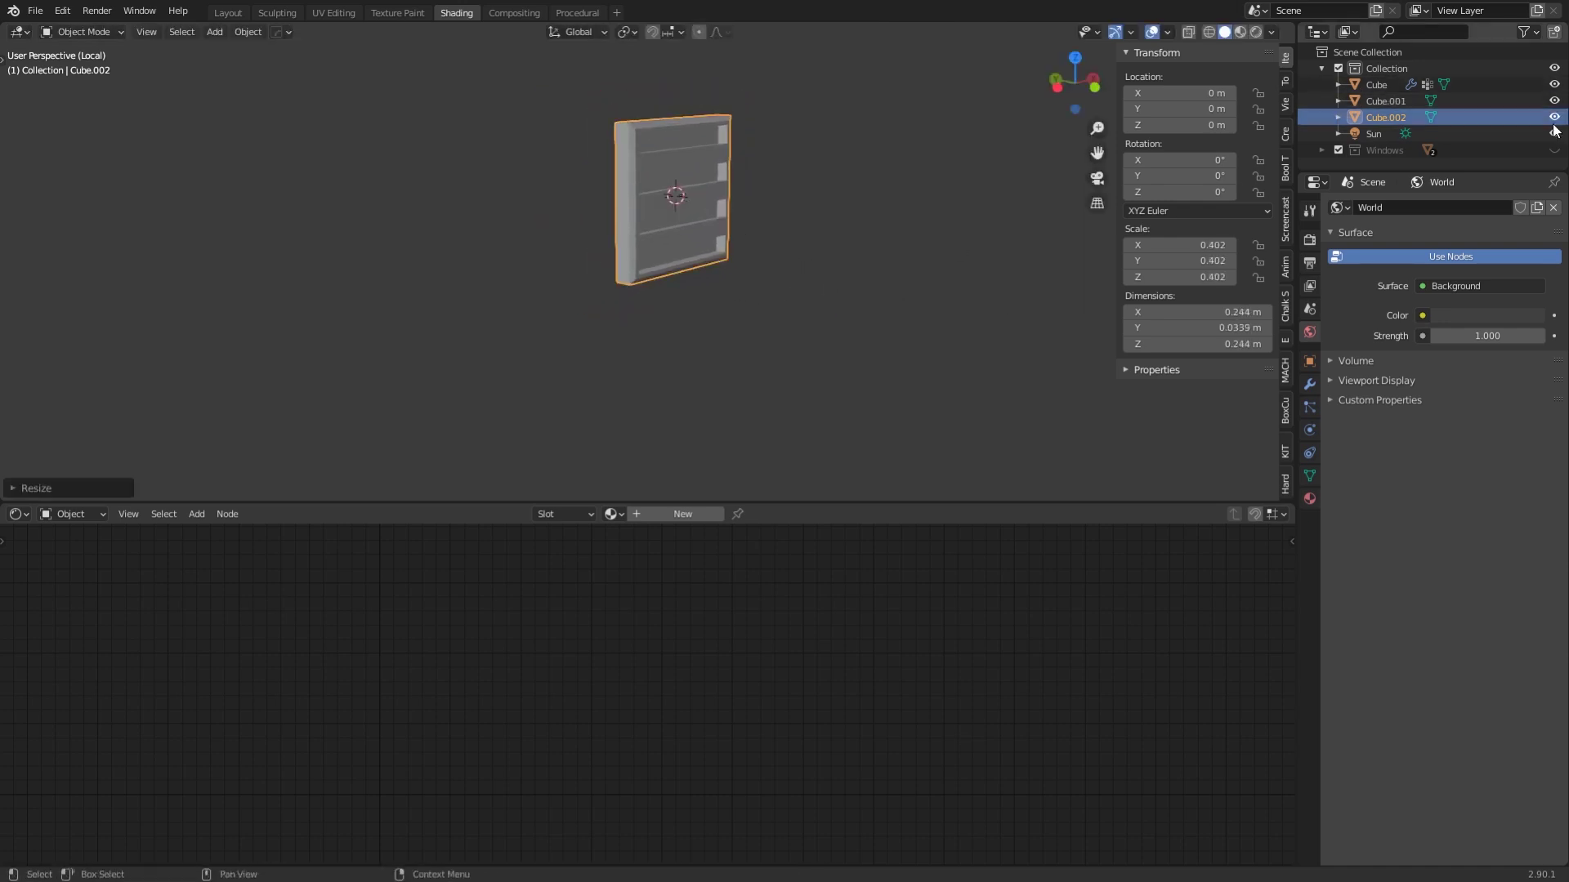
# Exit local view with the solid panel selected and make both detail objects visible in the full scene.
pyautogui.click(1553, 117)
pyautogui.click(1554, 102)
pyautogui.click(1544, 104)
pyautogui.click(1554, 103)
pyautogui.press('KP_Divide')
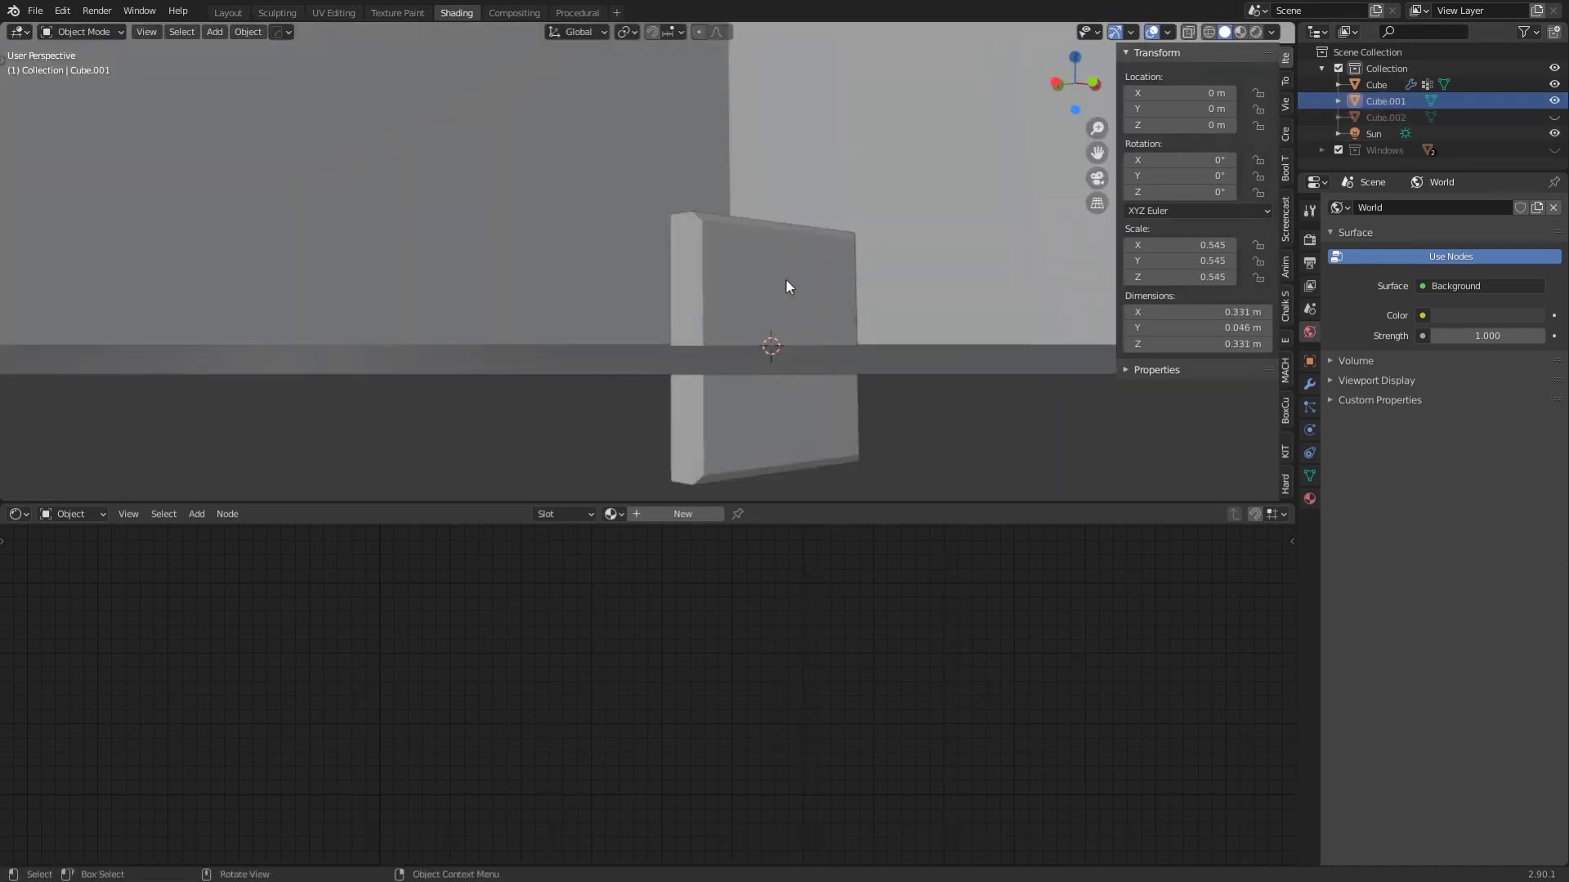
pyautogui.moveTo(785, 281); pyautogui.dragTo(722, 330, button='middle')
pyautogui.hotkey('alt', 'h')
# Move the solid panel and the slatted frame together into a new collection named Details.
pyautogui.scroll(-5, 719, 343)
pyautogui.keyDown('shift'); pyautogui.click(1358, 120); pyautogui.keyUp('shift')
pyautogui.press('m')
pyautogui.click(739, 403)
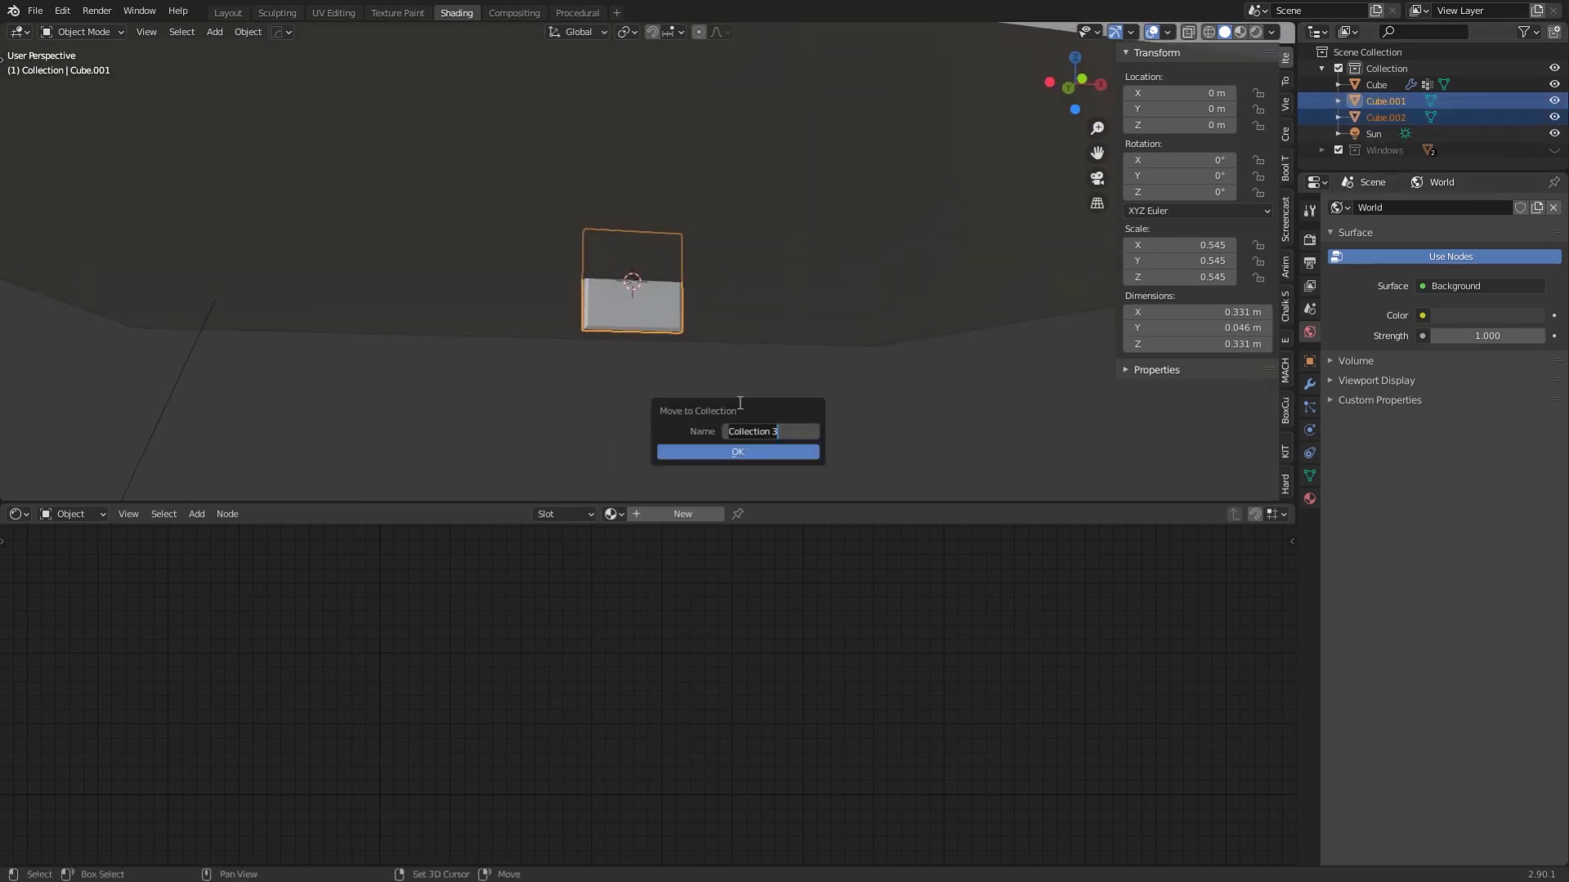
pyautogui.write('Details')
pyautogui.press('Return')
pyautogui.press('Return')
# Create a new material for the solid panel and switch the viewport to rendered shading.
pyautogui.scroll(3, 792, 374)
pyautogui.click(642, 513)
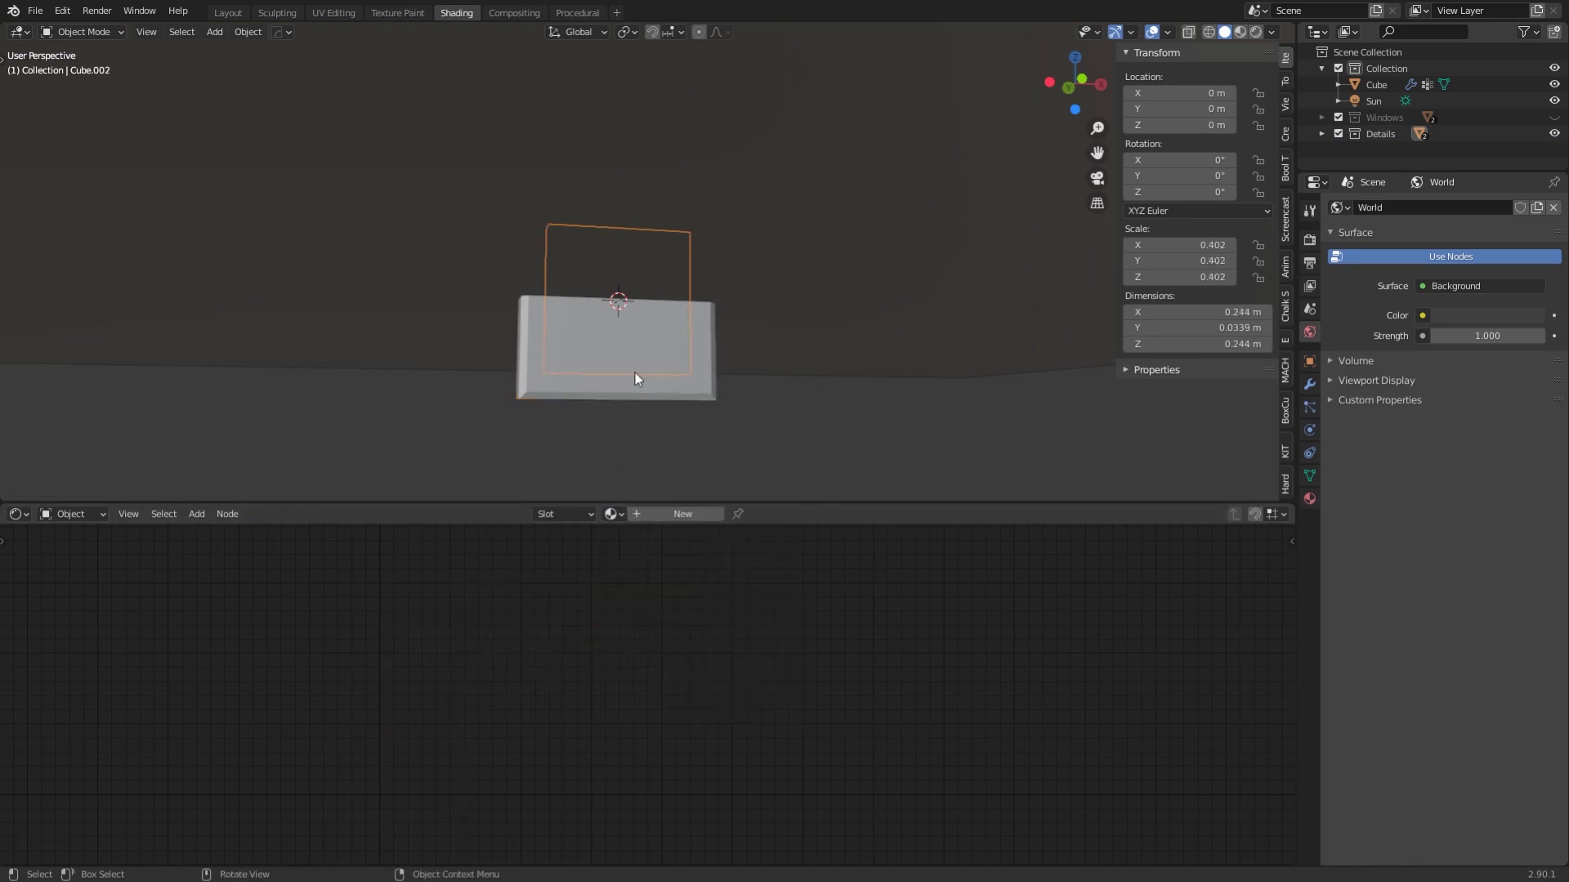
pyautogui.click(511, 663)
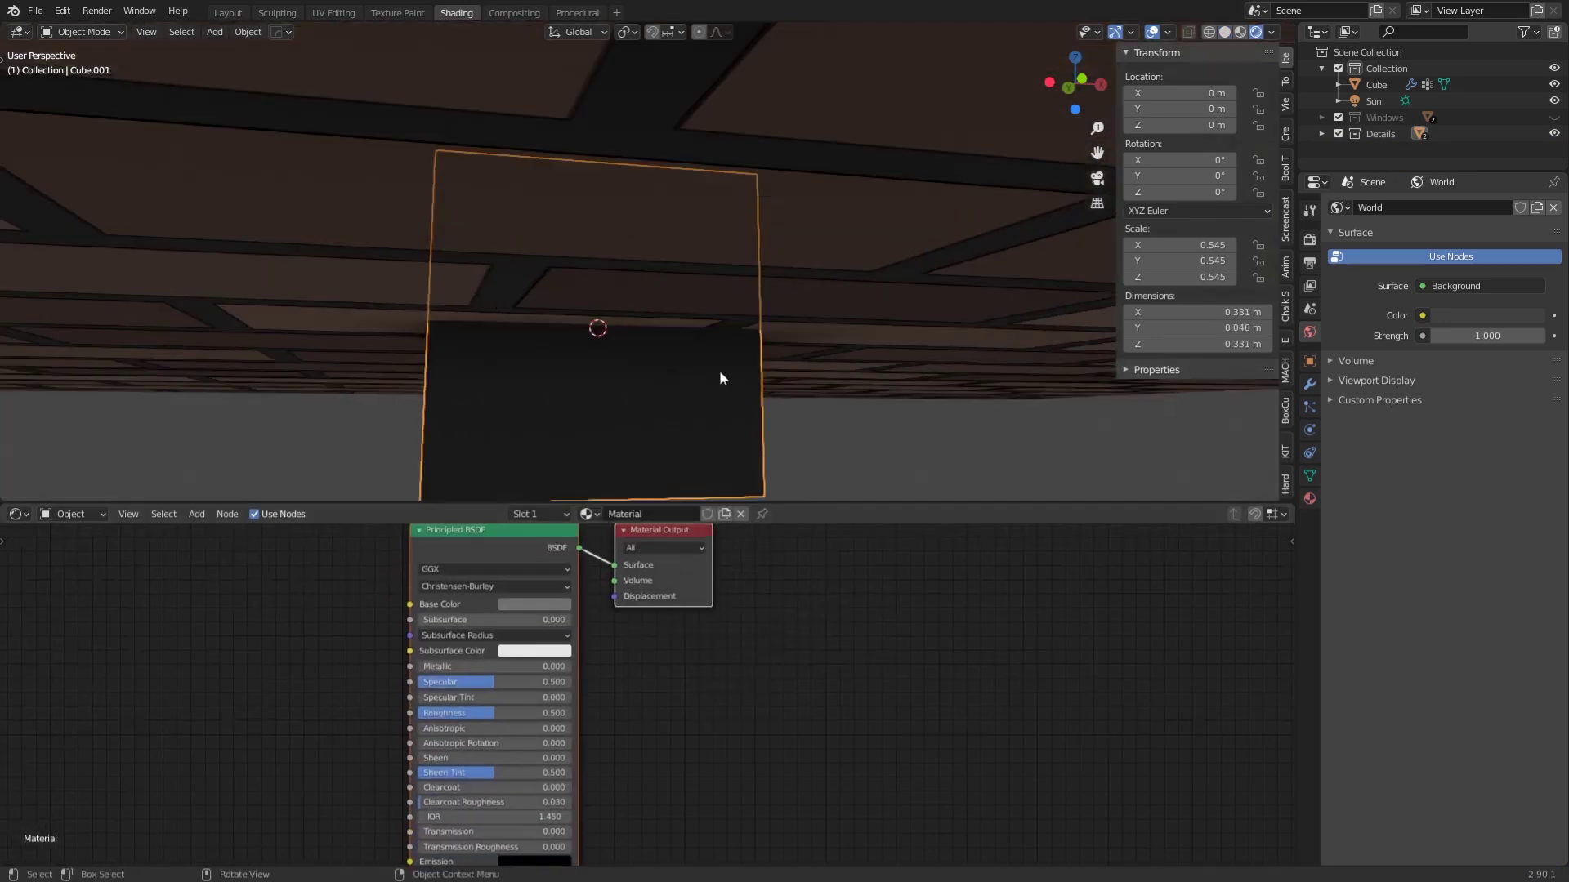
pyautogui.scroll(-2, 719, 370)
# Hide the solid panel and assign the existing material named Material to the slatted frame.
pyautogui.click(1322, 133)
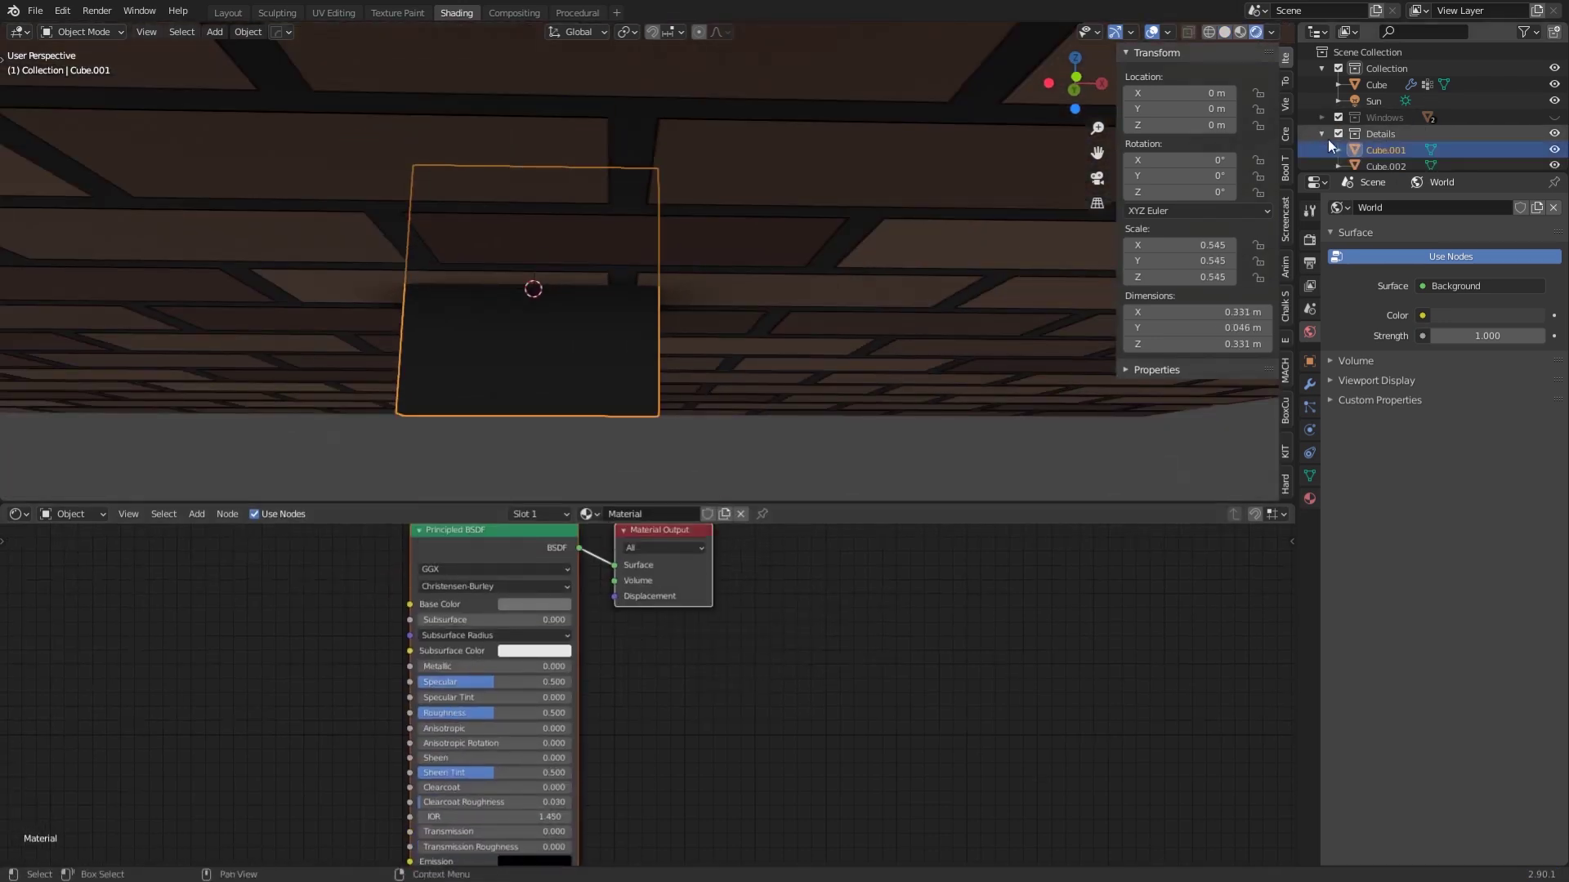
pyautogui.click(1386, 166)
pyautogui.click(1554, 149)
pyautogui.click(615, 514)
pyautogui.click(637, 585)
pyautogui.click(613, 441)
# Hide the Details collection, collapse it in the outliner and select the brick building.
pyautogui.scroll(-10, 613, 440)
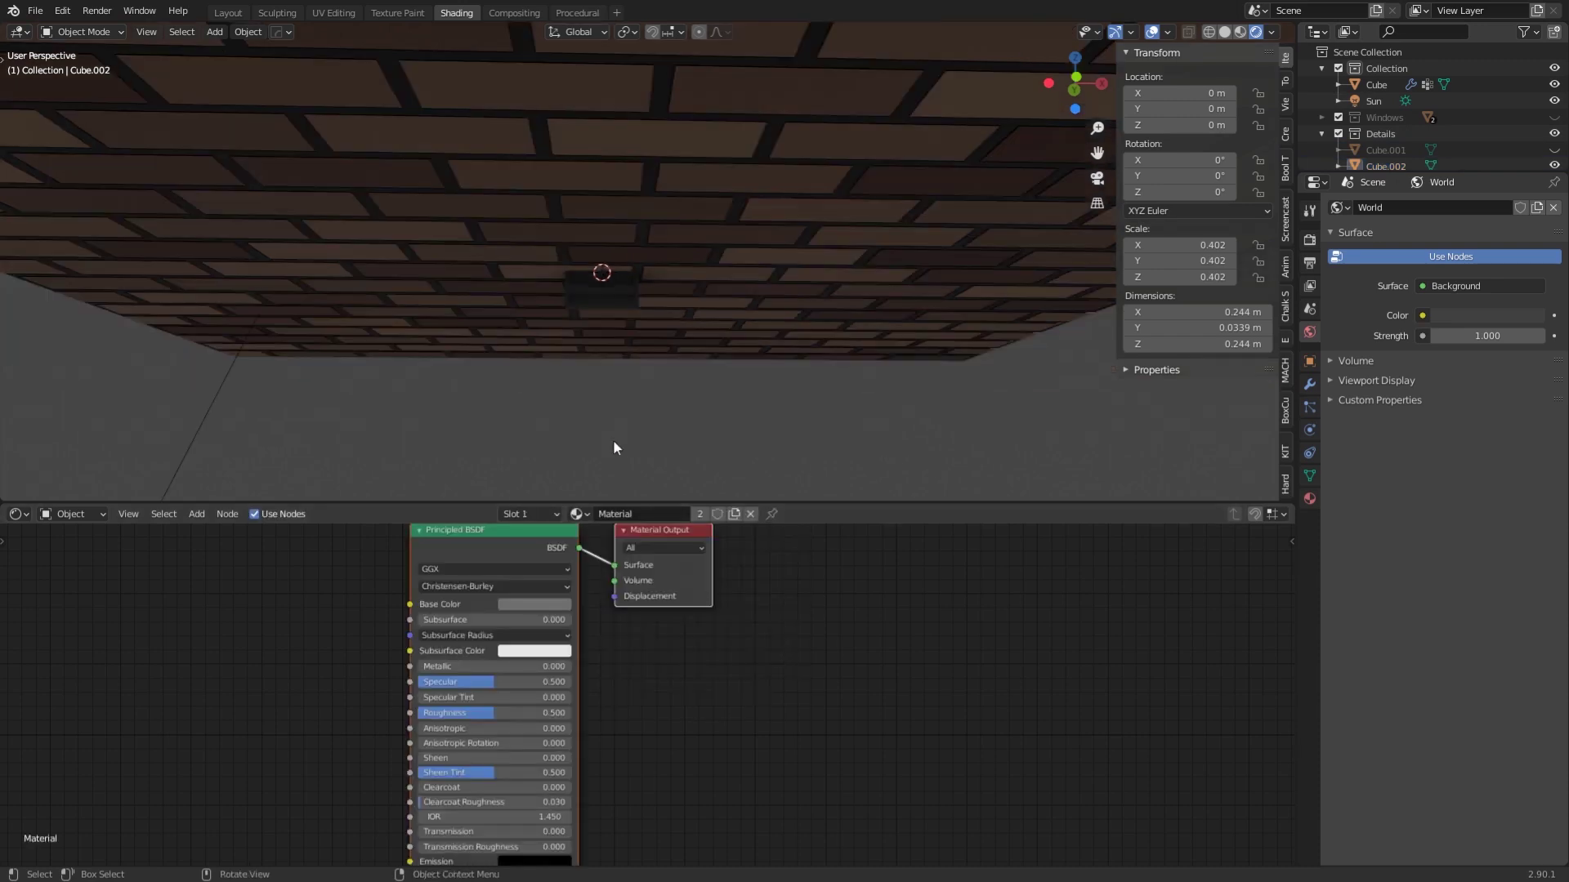
pyautogui.moveTo(688, 276); pyautogui.dragTo(784, 302, button='middle')
pyautogui.scroll(-3, 683, 303)
pyautogui.scroll(4, 778, 331)
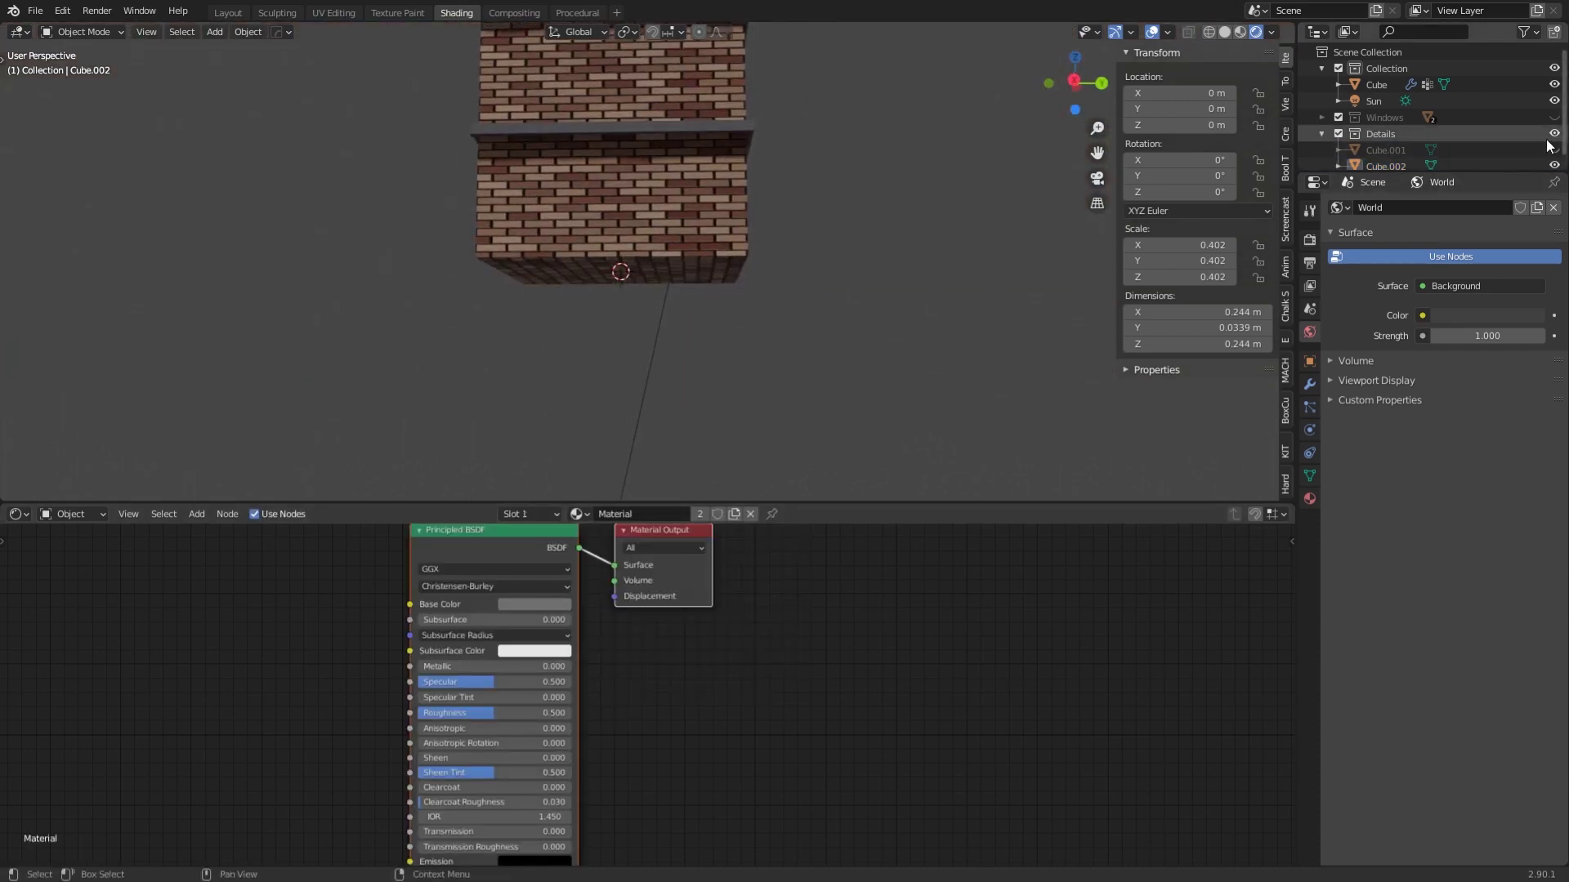
pyautogui.click(1554, 133)
pyautogui.click(1322, 133)
pyautogui.moveTo(879, 287); pyautogui.dragTo(784, 286, button='middle')
pyautogui.scroll(-3, 768, 269)
pyautogui.keyDown('shift'); pyautogui.moveTo(719, 221); pyautogui.dragTo(686, 294, button='middle'); pyautogui.keyUp('shift')
pyautogui.click(680, 295)
# Add a Hair particle system to the building and set its particle number to 6.
pyautogui.moveTo(735, 409); pyautogui.dragTo(753, 359, button='middle')
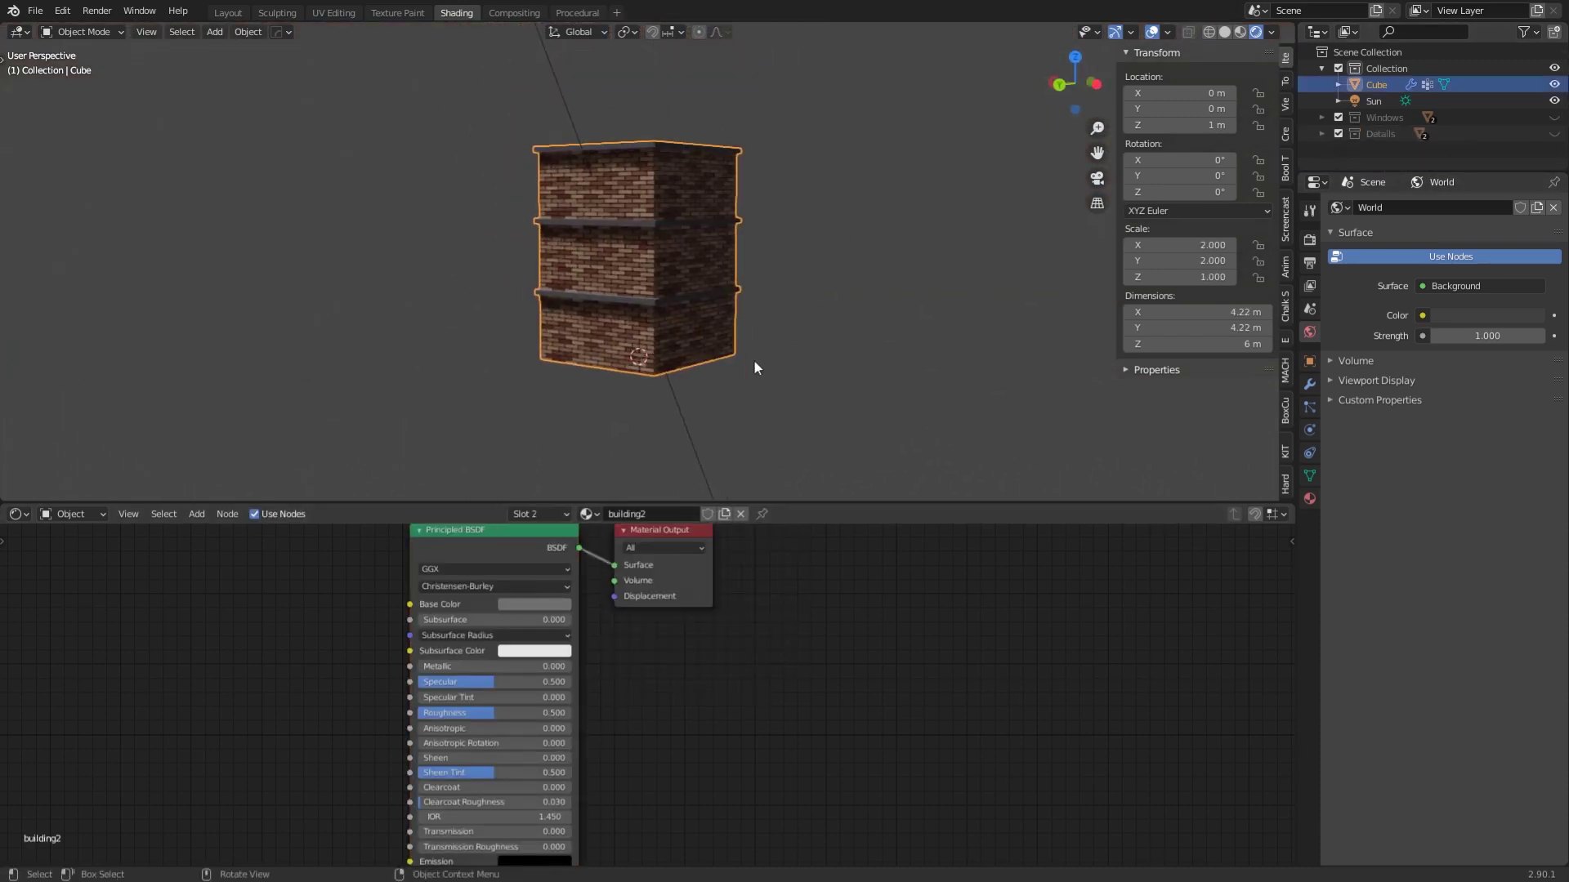
pyautogui.scroll(-2, 817, 588)
pyautogui.moveTo(786, 502); pyautogui.dragTo(790, 429)
pyautogui.click(1310, 406)
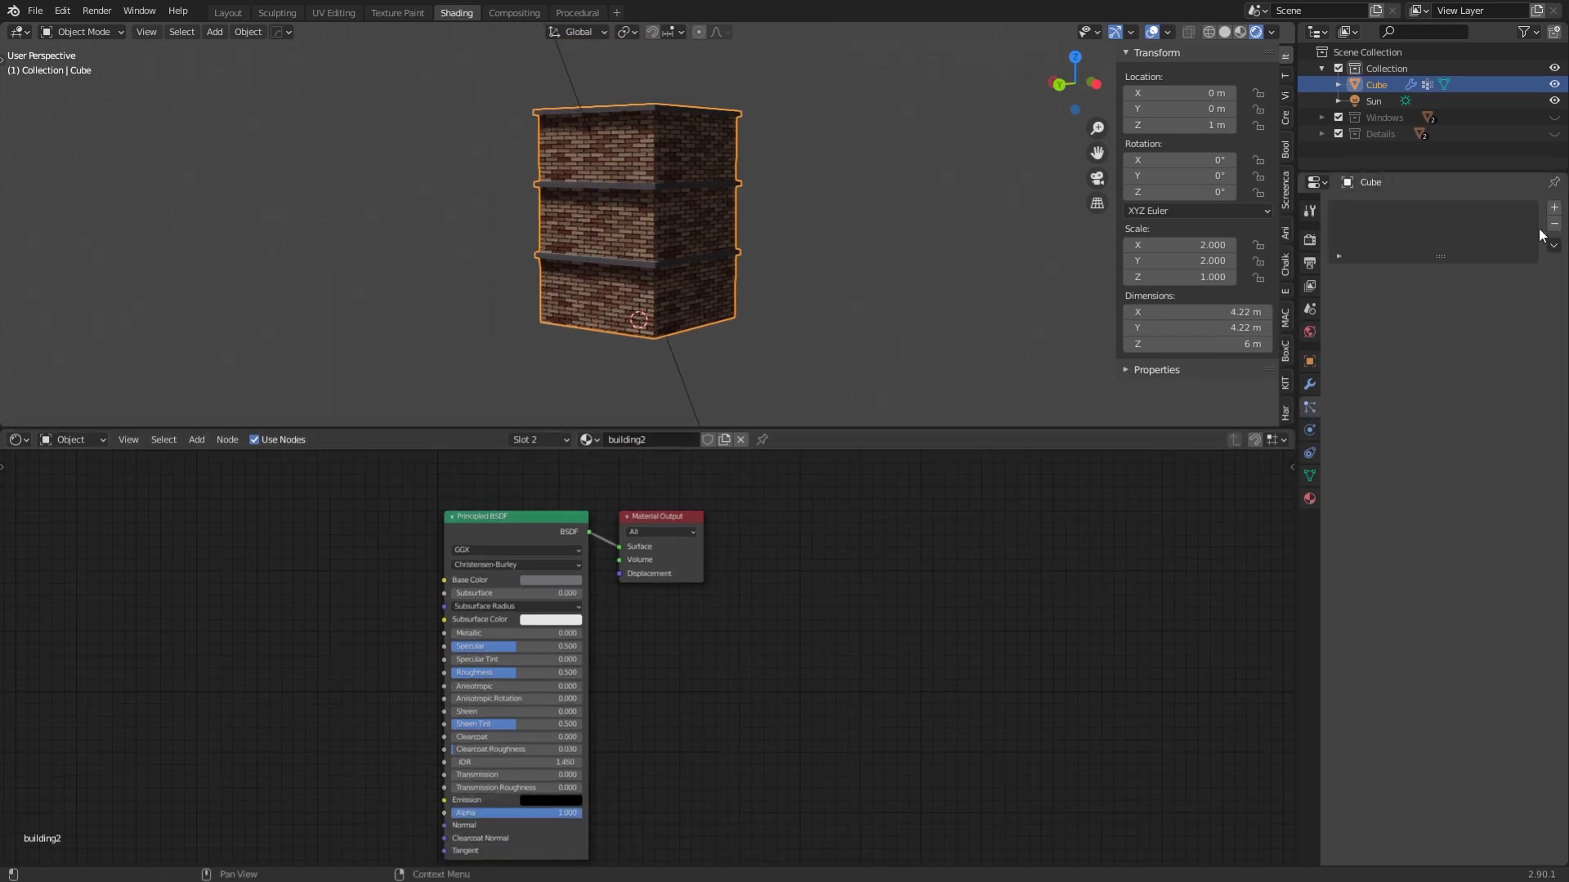
pyautogui.click(1556, 209)
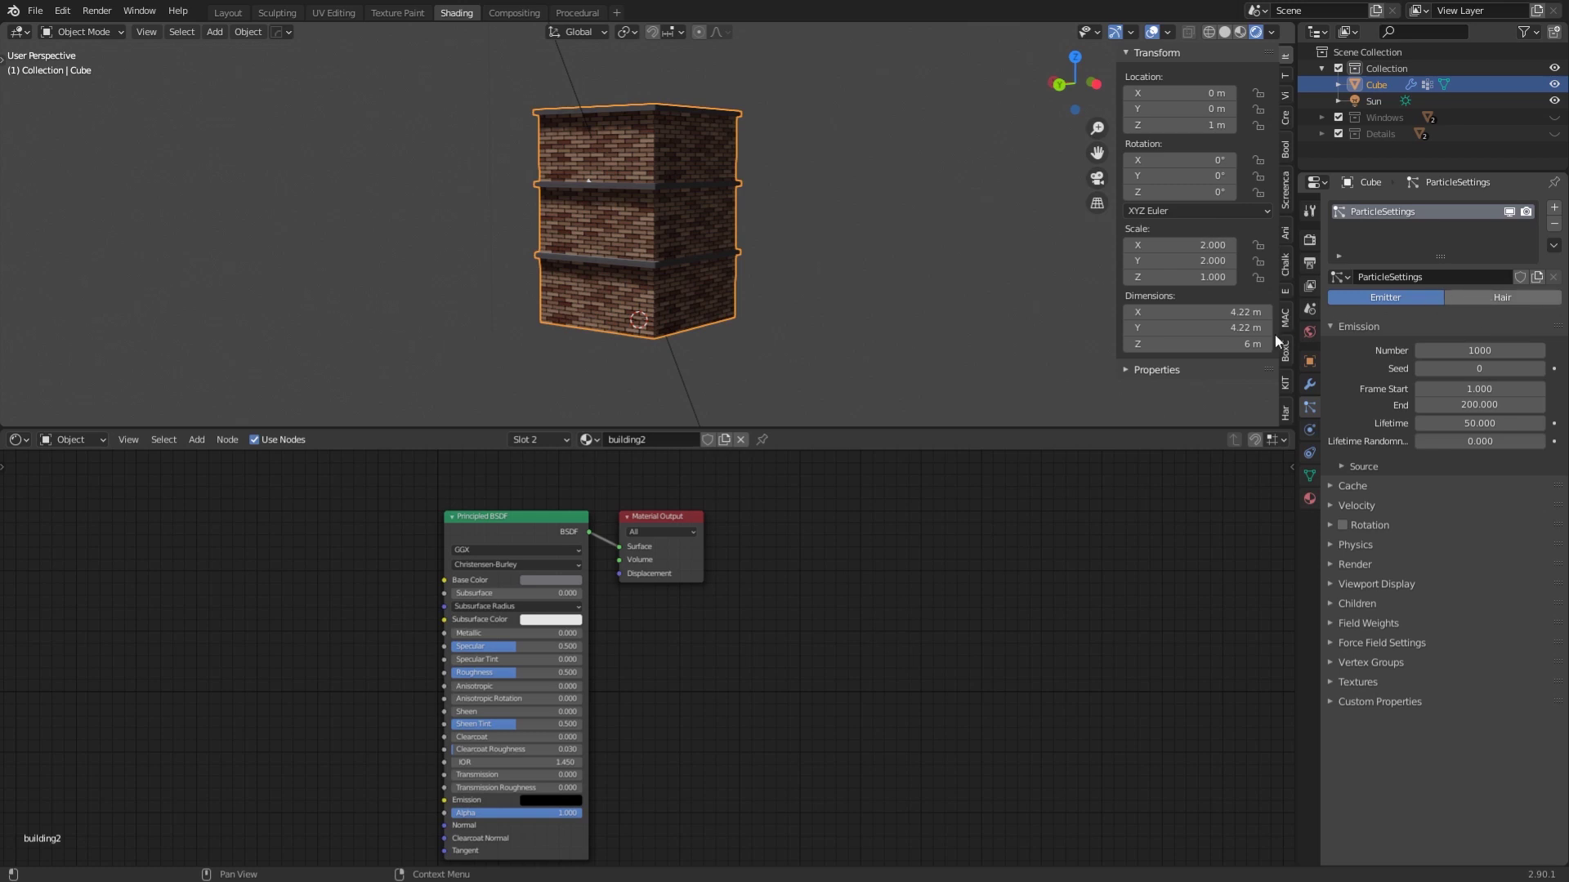
pyautogui.click(1488, 296)
pyautogui.click(1461, 364)
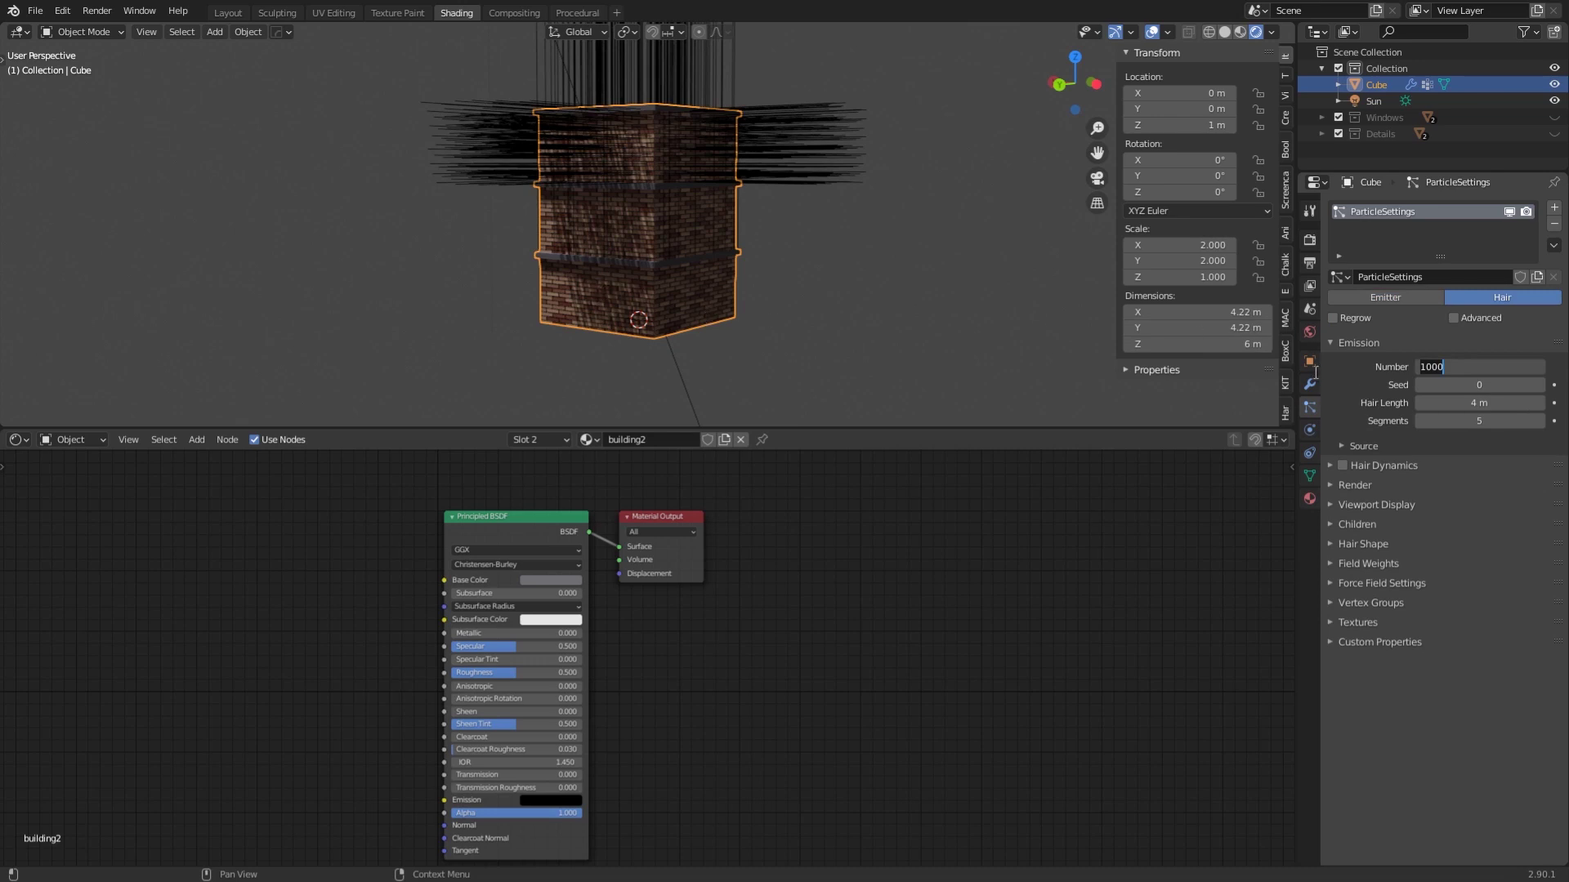
pyautogui.write('6')
pyautogui.press('Return')
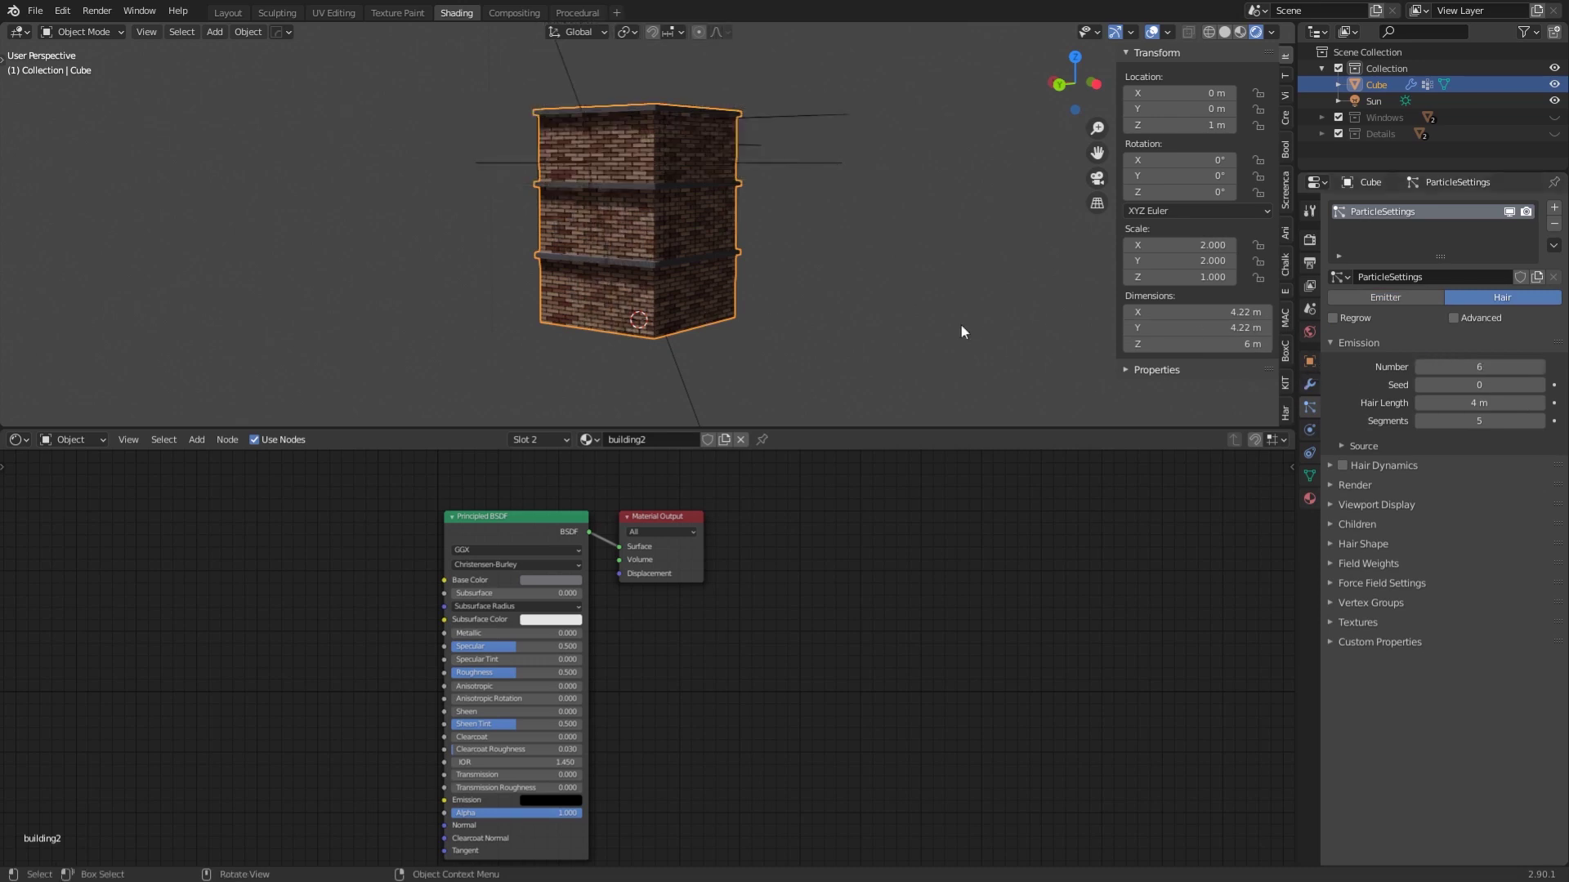
# Increase the building's particle number to 24.
pyautogui.moveTo(961, 326); pyautogui.dragTo(915, 308, button='middle')
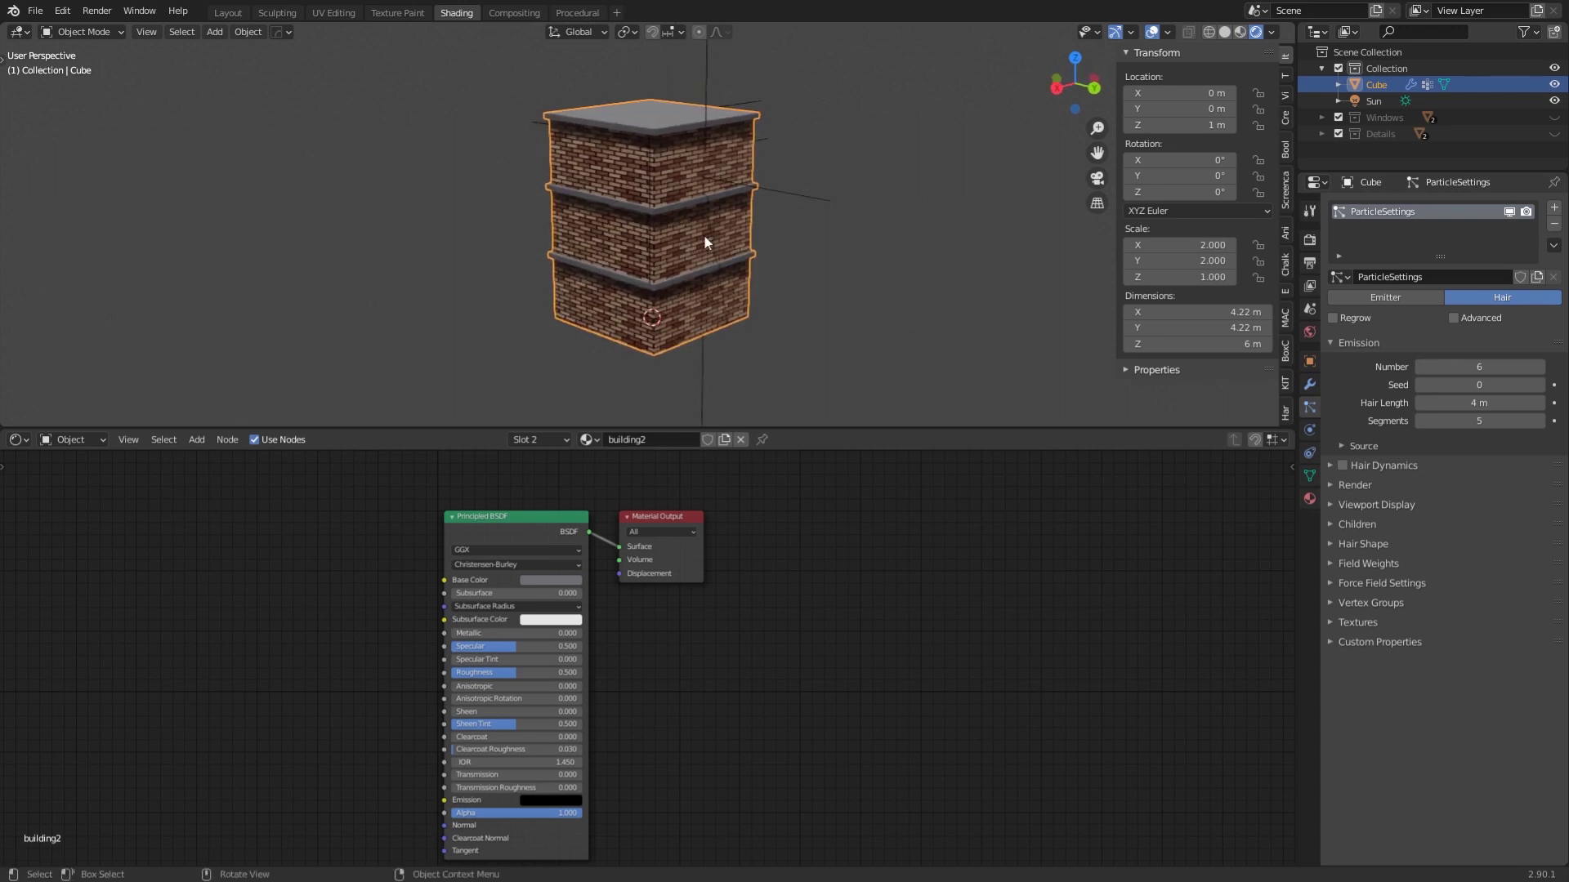
pyautogui.moveTo(704, 233); pyautogui.dragTo(634, 268, button='middle')
pyautogui.moveTo(798, 237); pyautogui.dragTo(653, 234, button='middle')
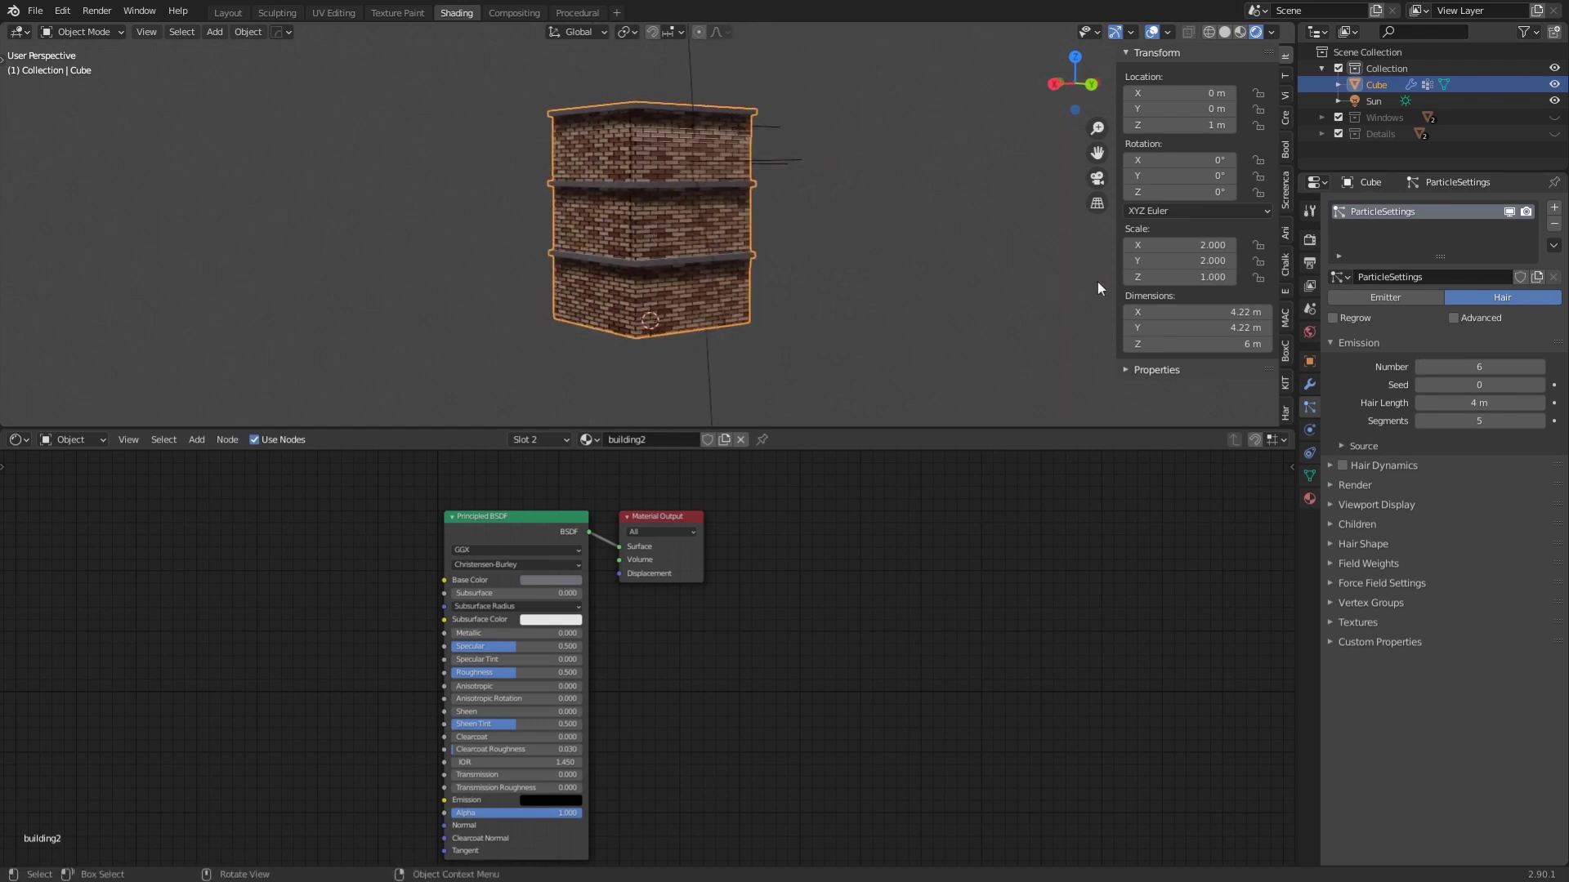
pyautogui.moveTo(1097, 282); pyautogui.dragTo(736, 310, button='middle')
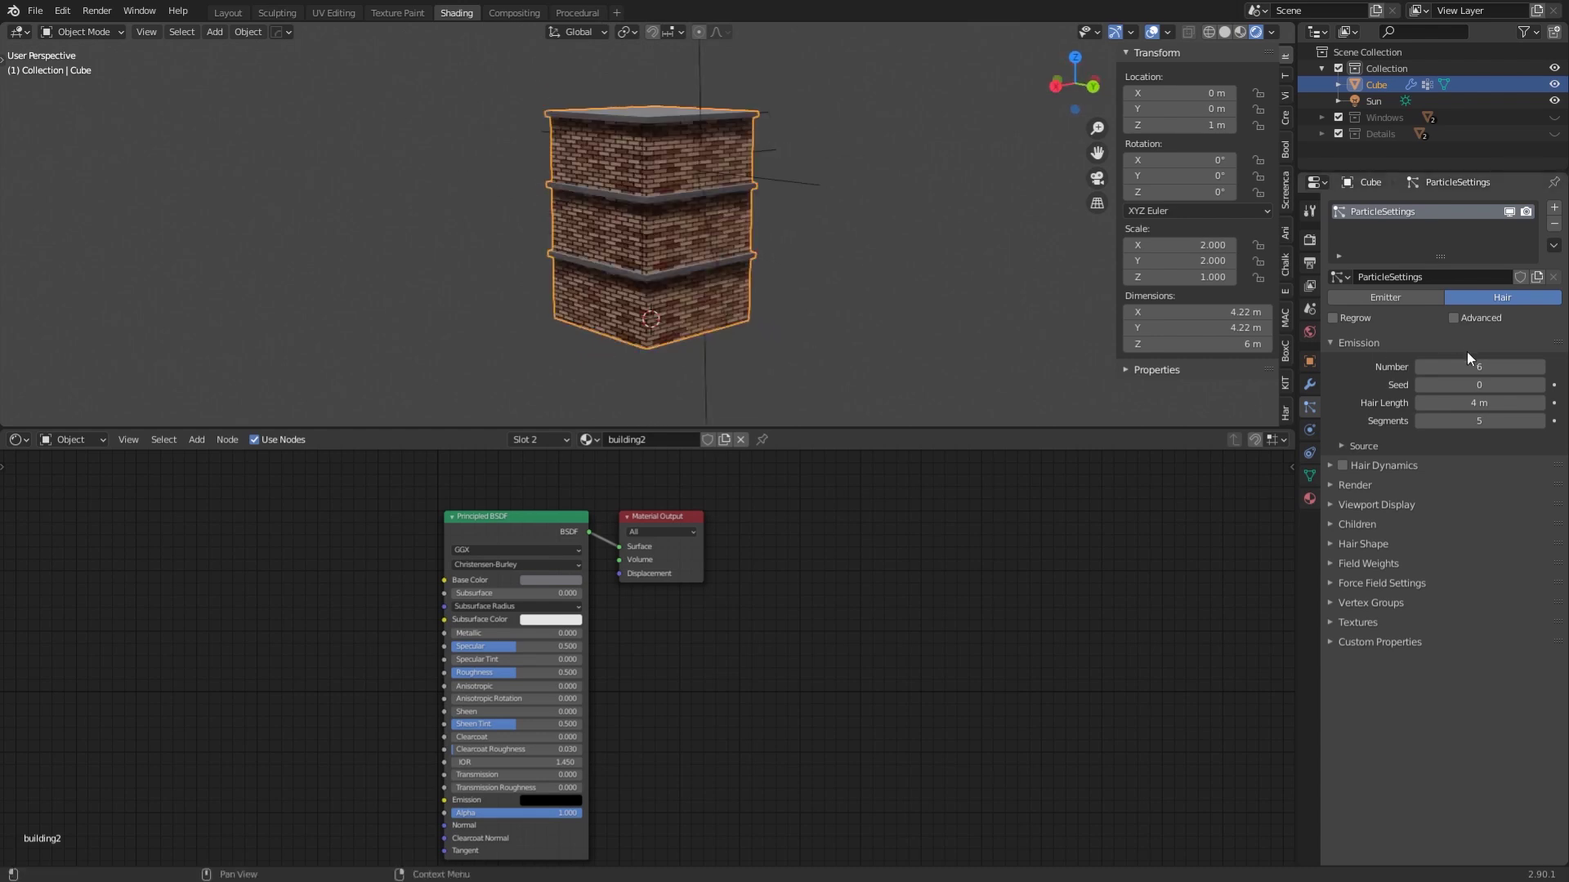
pyautogui.write('24')
pyautogui.press('Return')
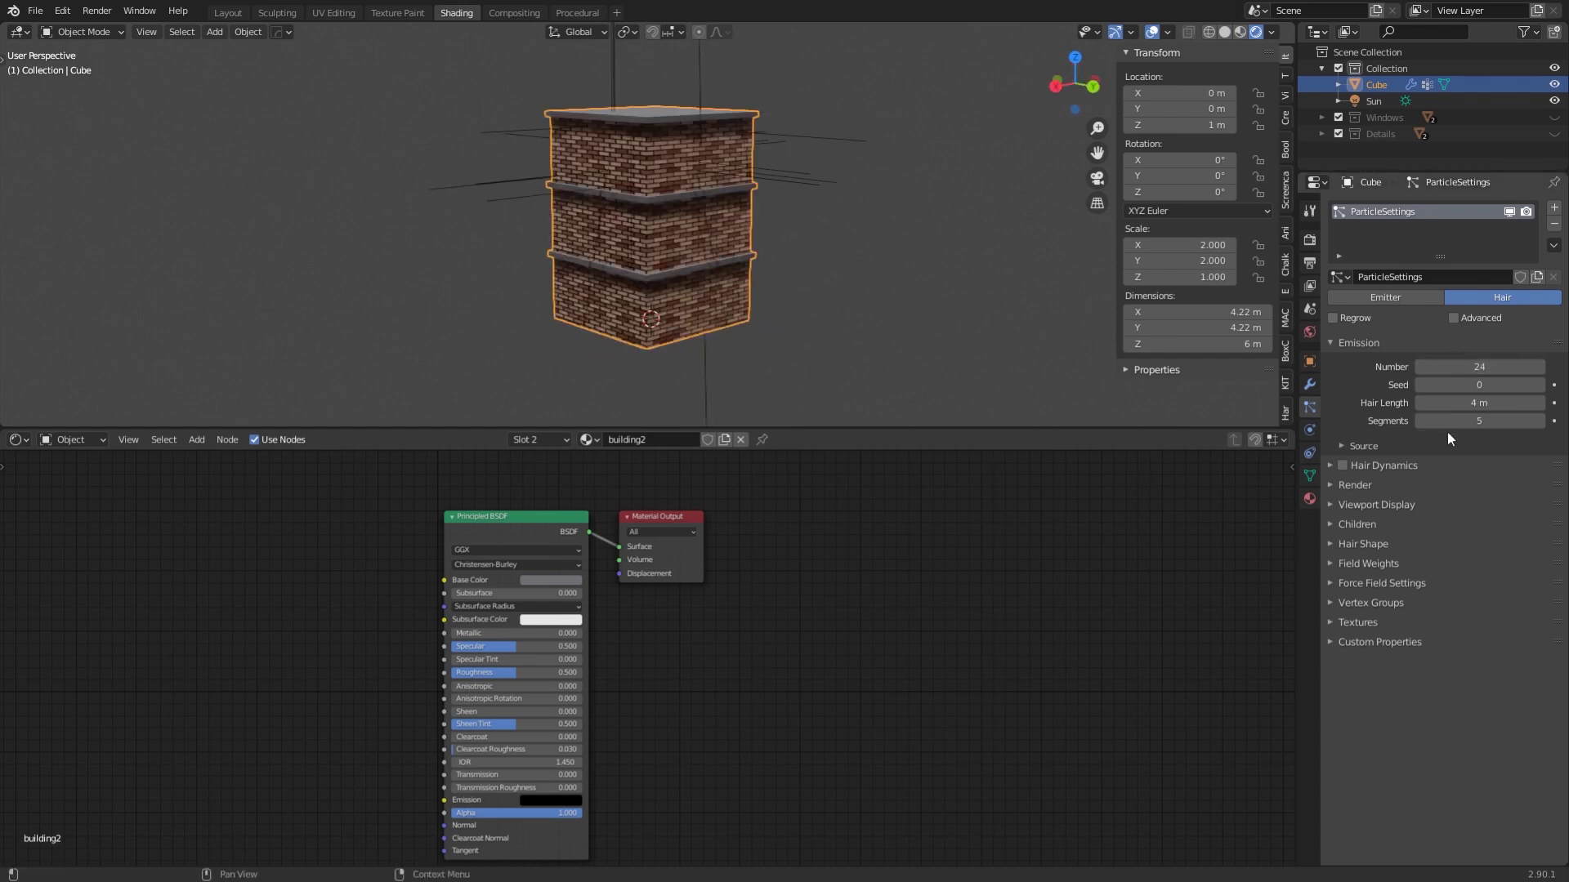
# Set the hair length to 1 m and emit the particles from vertices.
pyautogui.click(1453, 404)
pyautogui.press('Return')
pyautogui.click(1343, 446)
pyautogui.click(1447, 471)
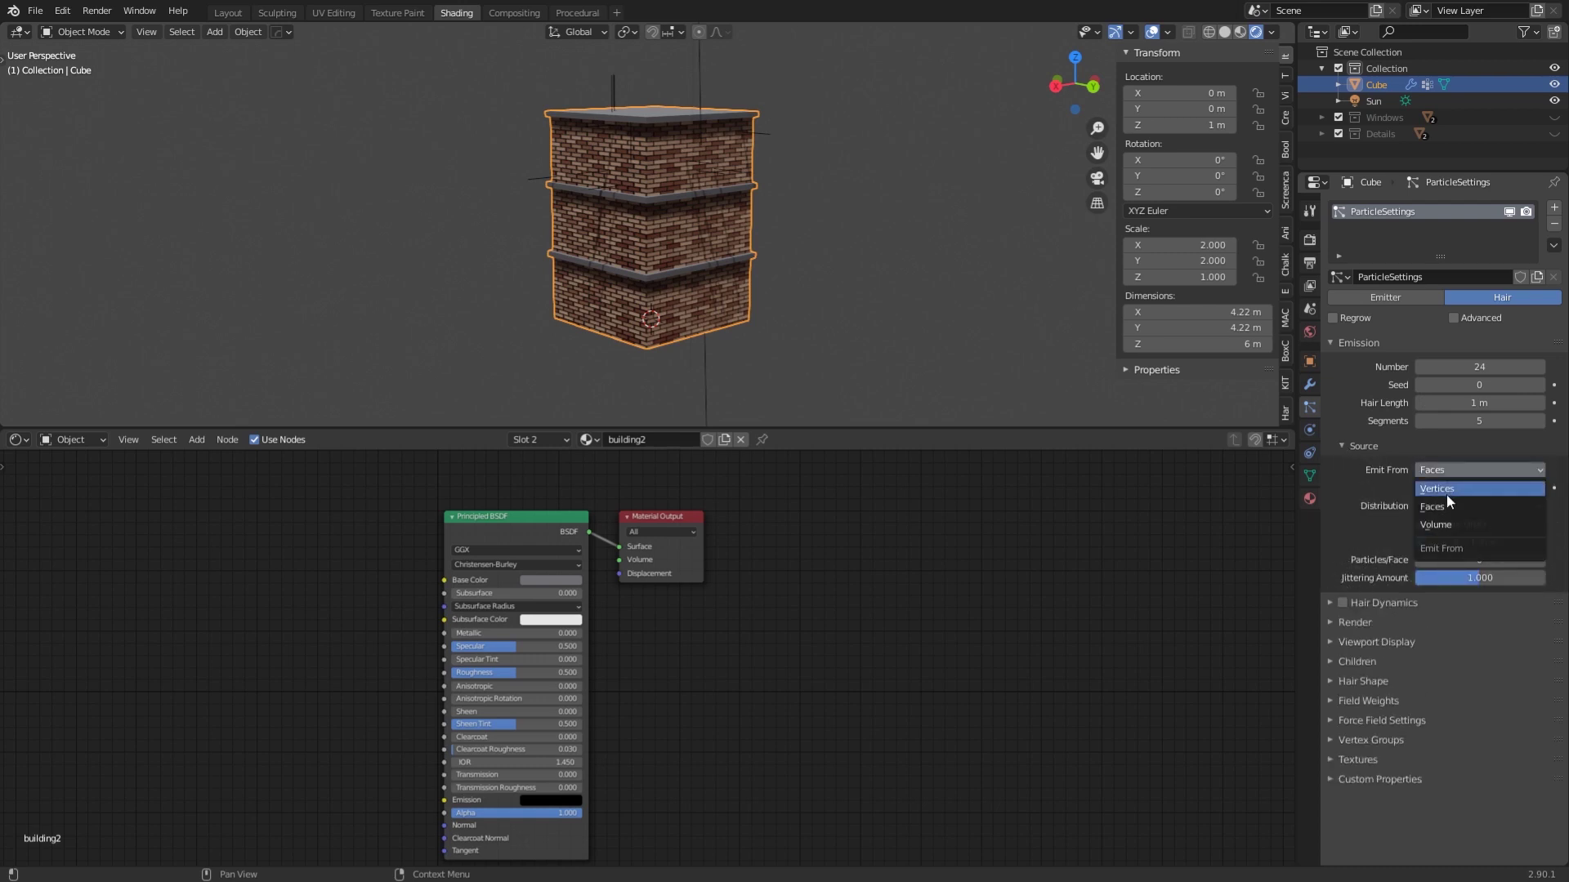
pyautogui.click(1451, 490)
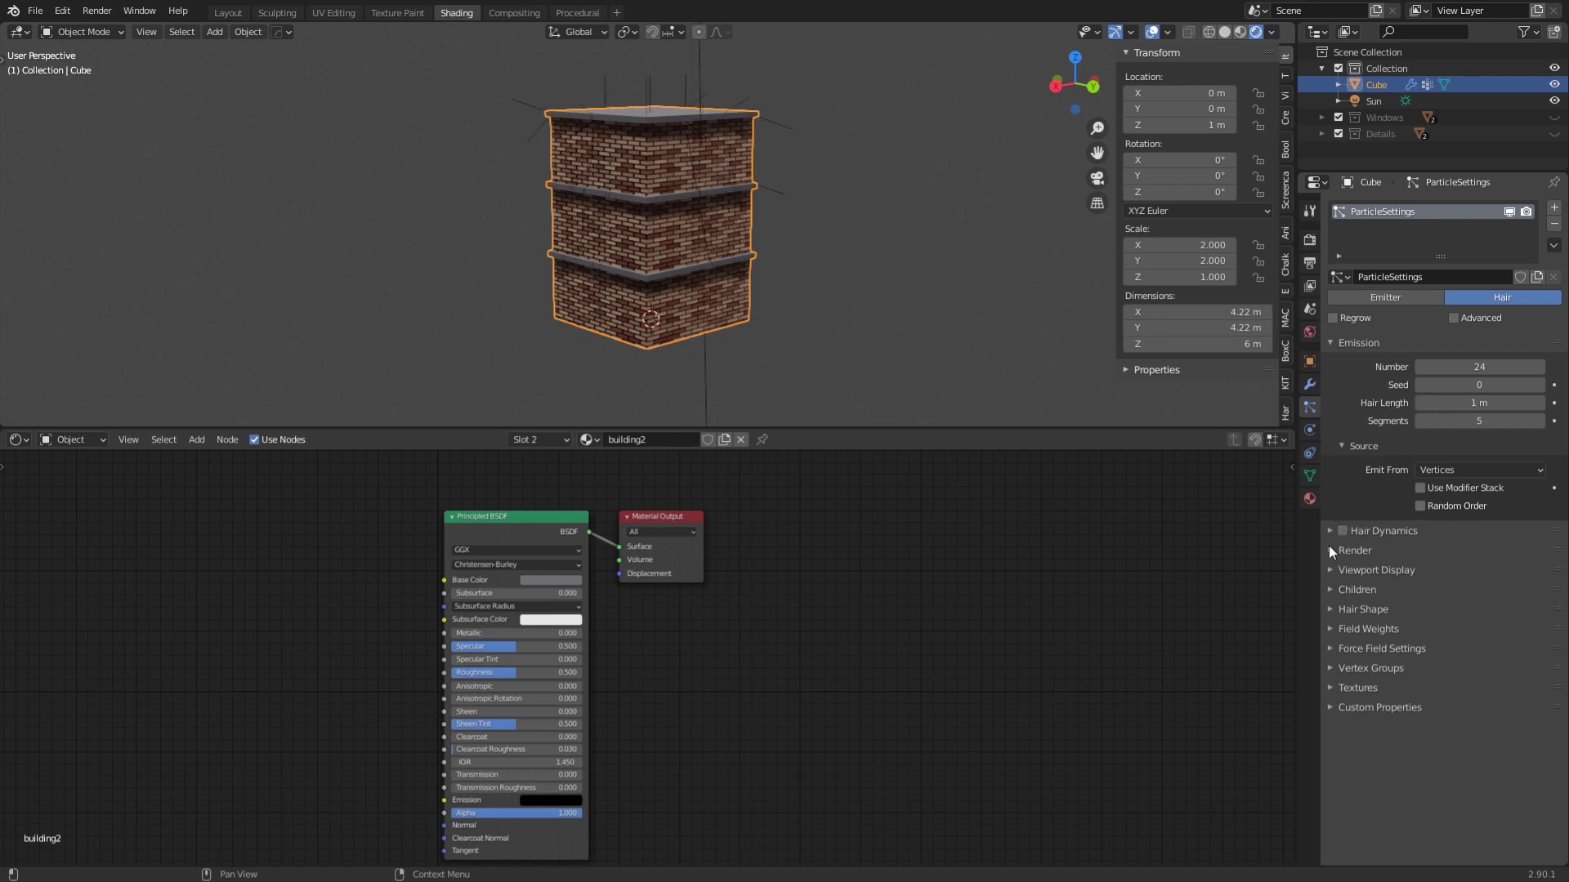
# Enable the advanced hair settings and turn on particle rotation with the orientation axis set to Normal.
pyautogui.click(1454, 317)
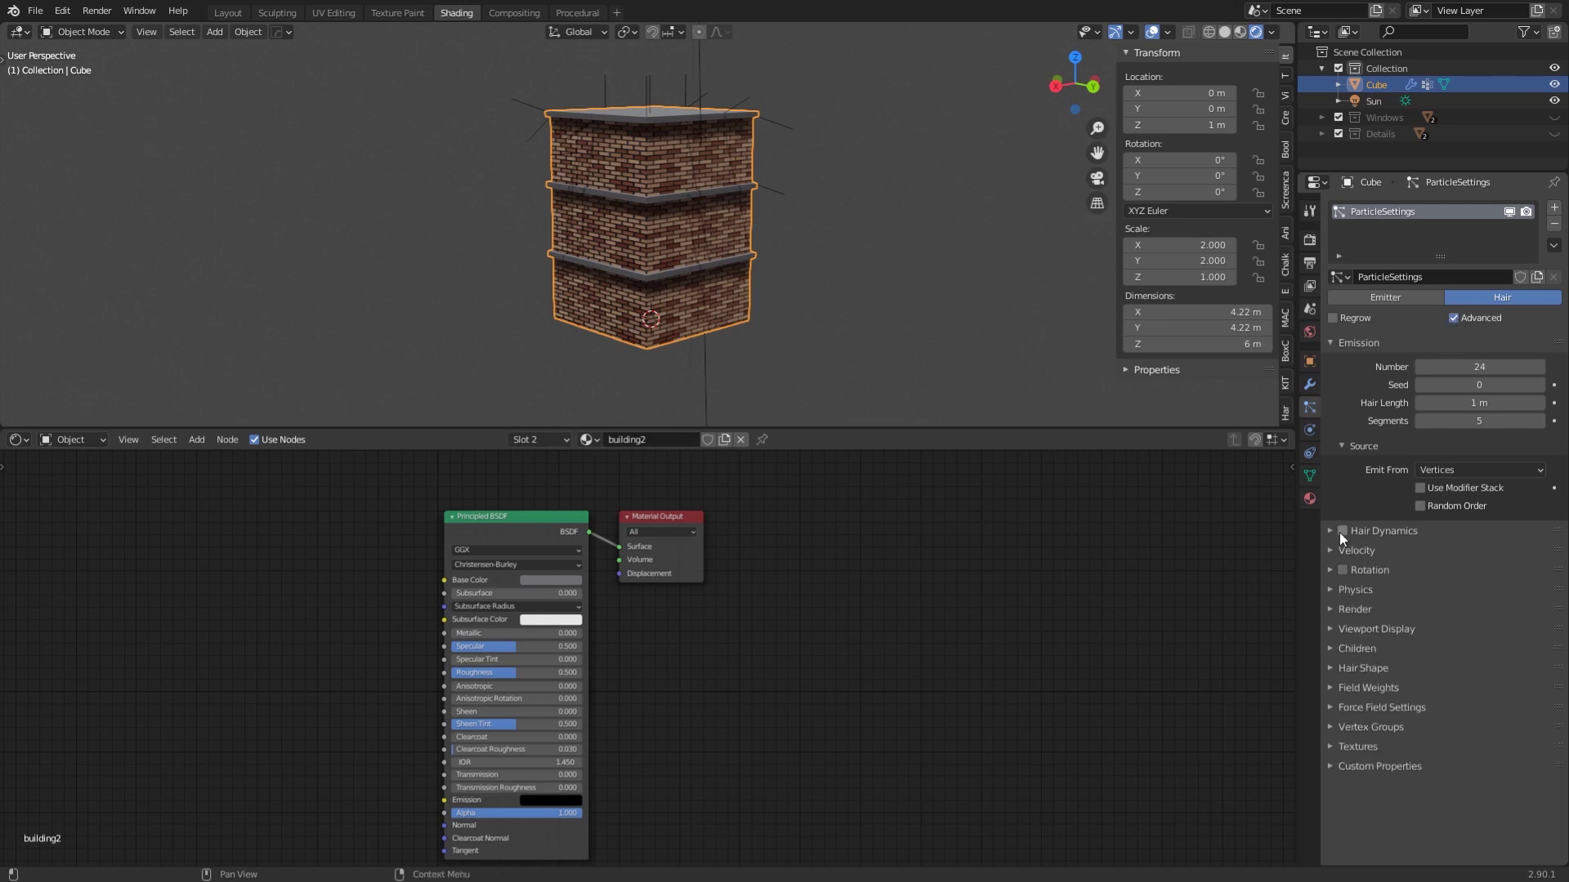
pyautogui.click(1330, 551)
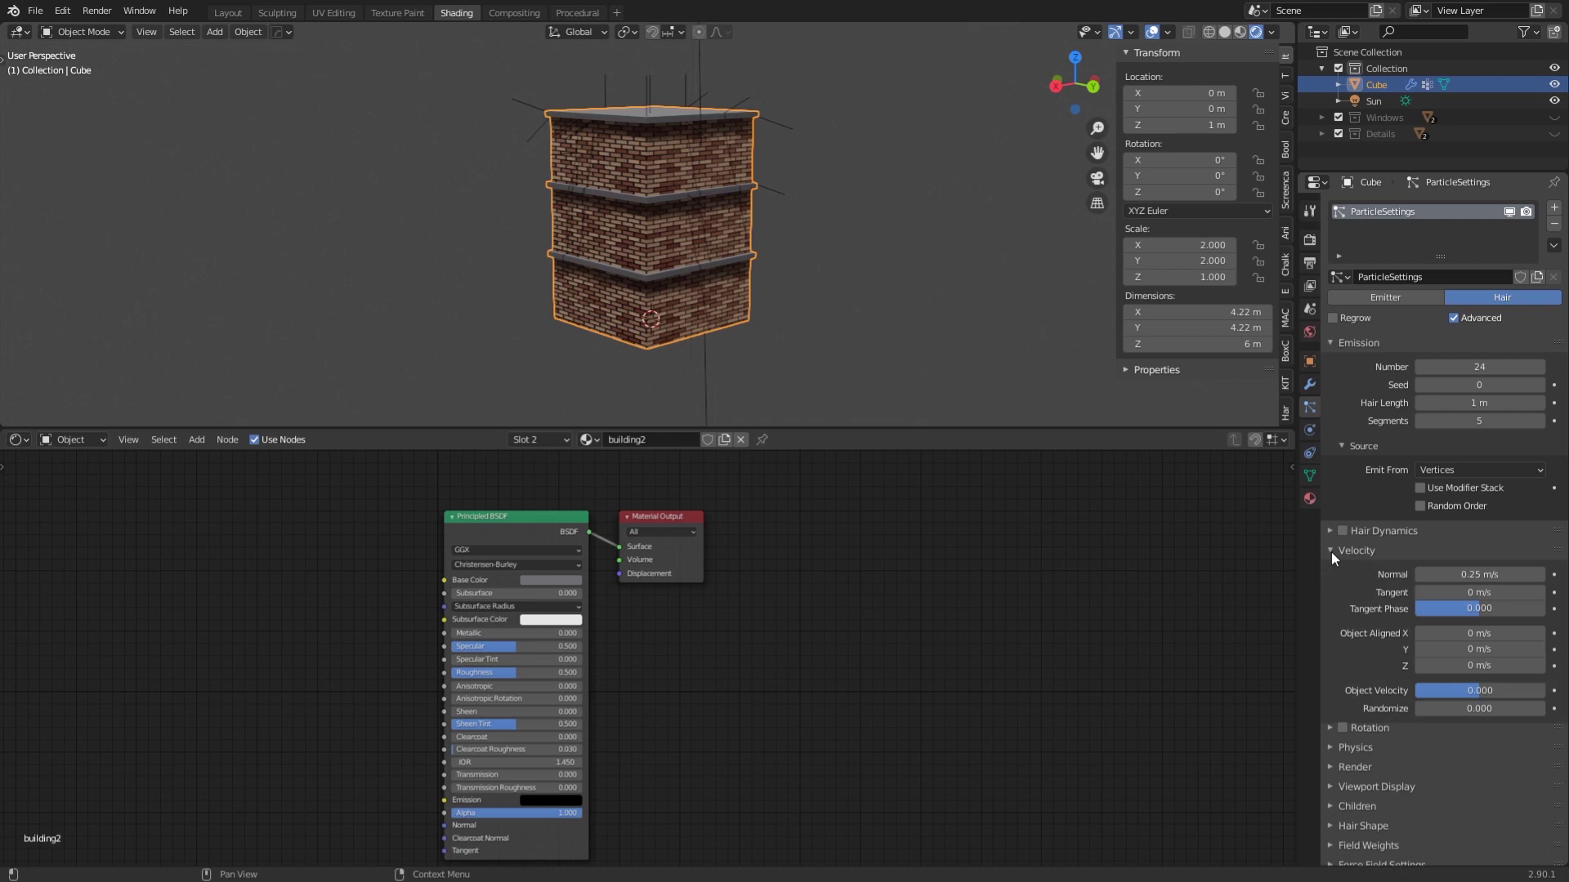
pyautogui.click(1329, 551)
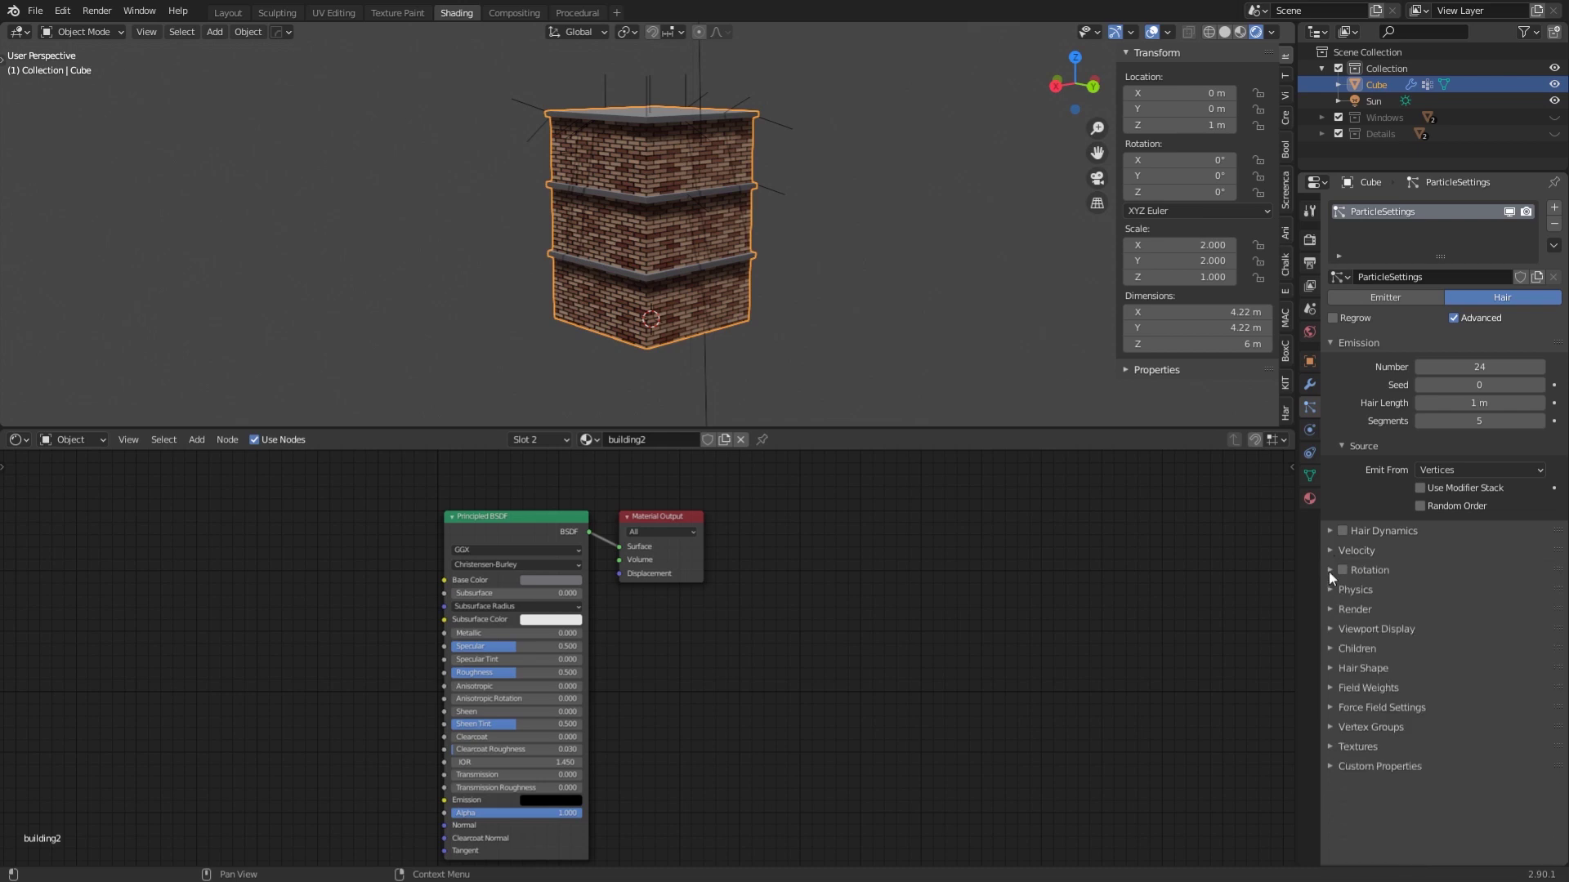
pyautogui.click(1330, 570)
pyautogui.click(1342, 571)
pyautogui.click(1457, 594)
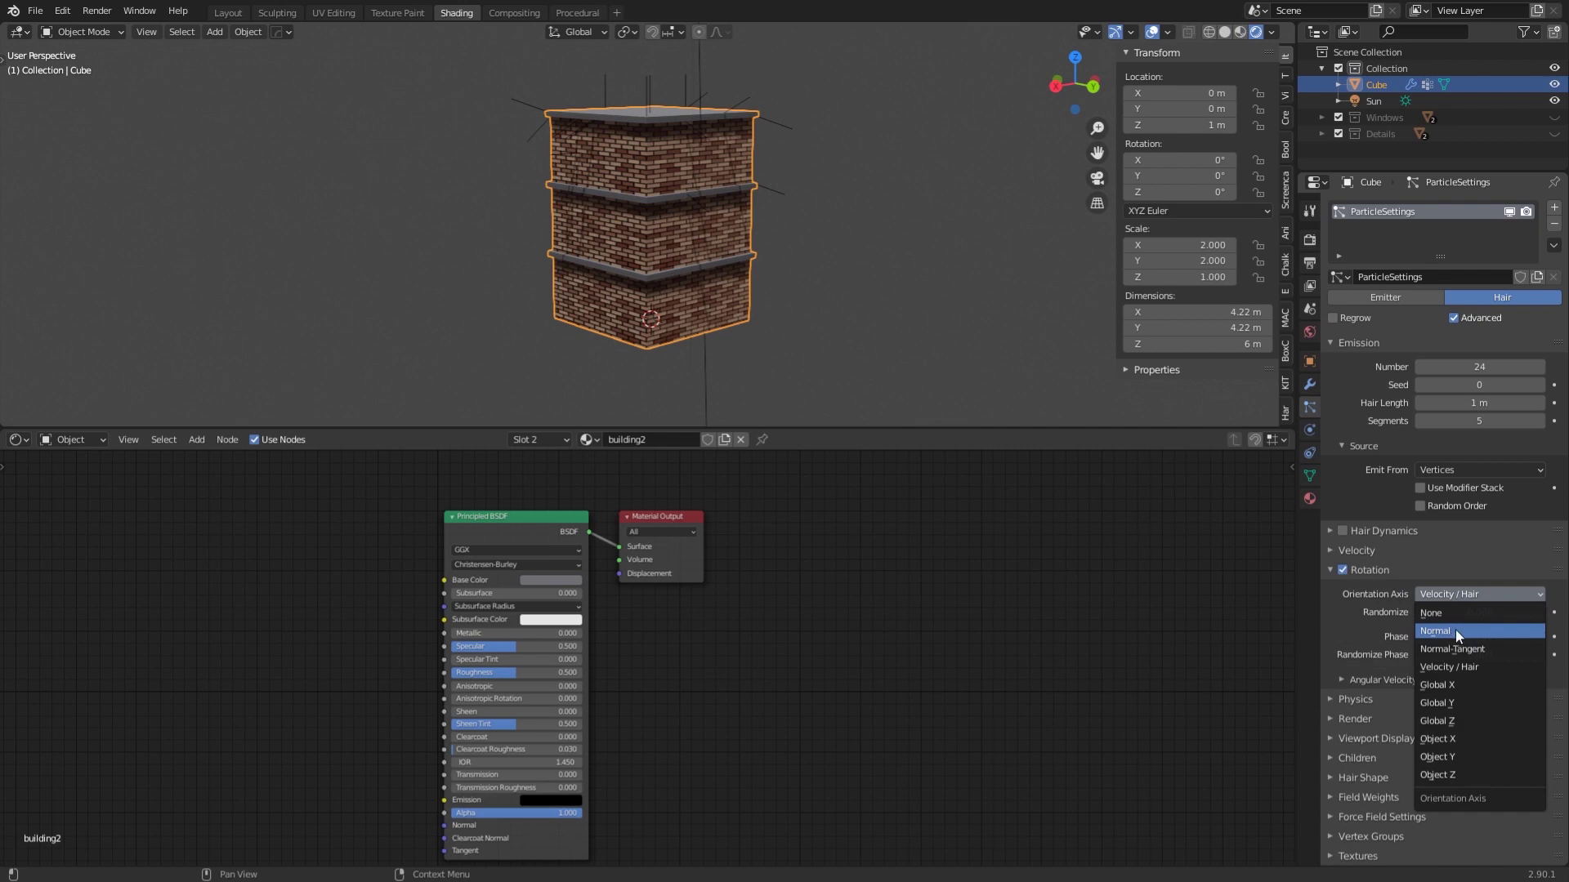
pyautogui.click(1455, 630)
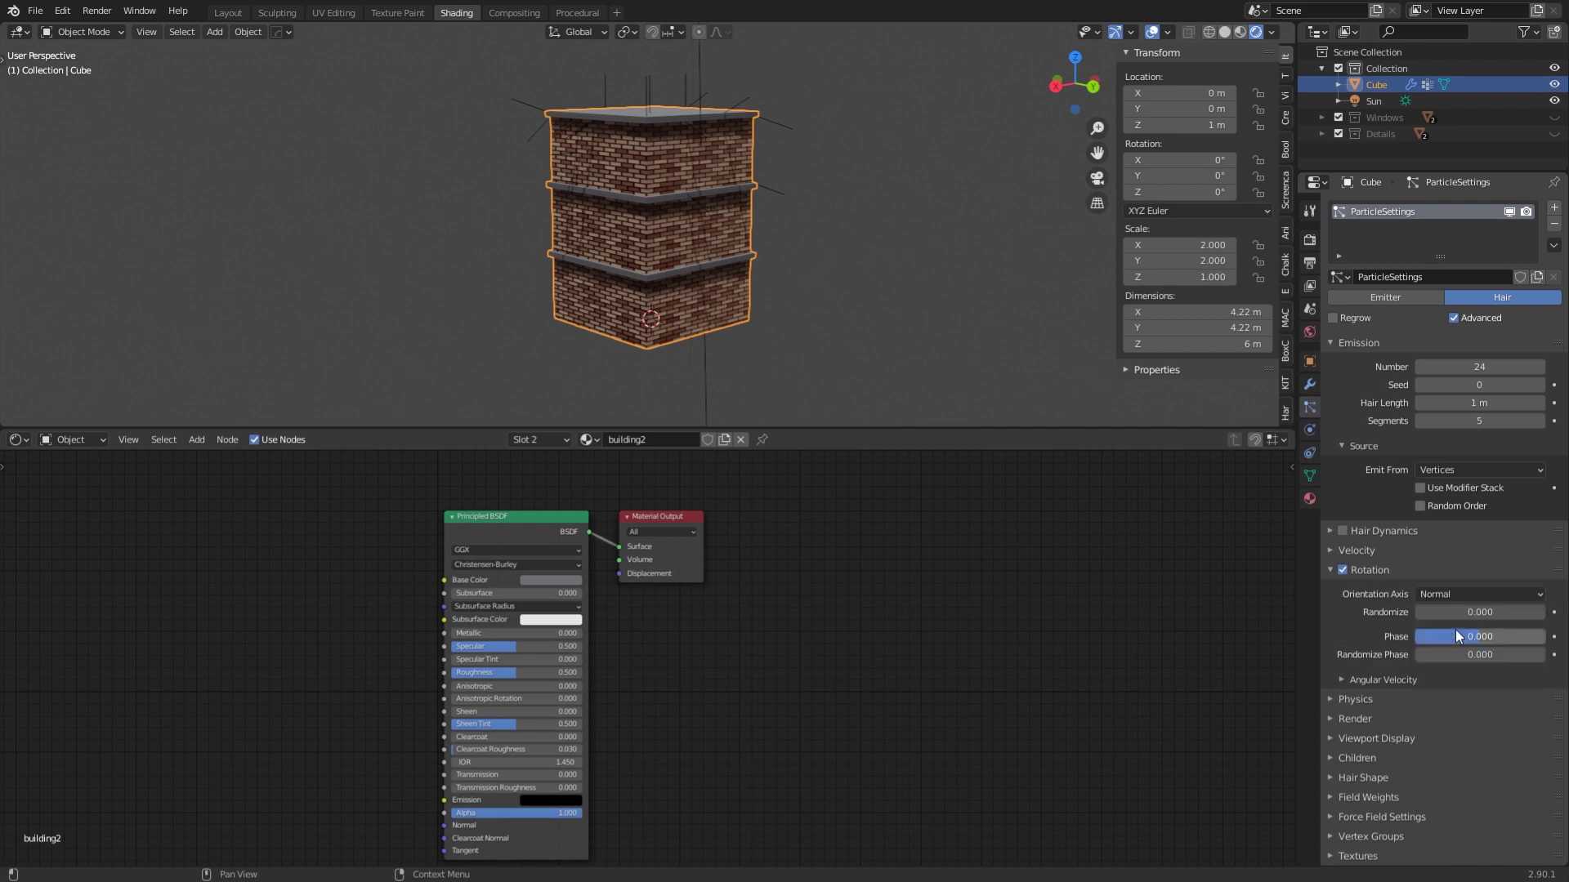
pyautogui.click(1330, 570)
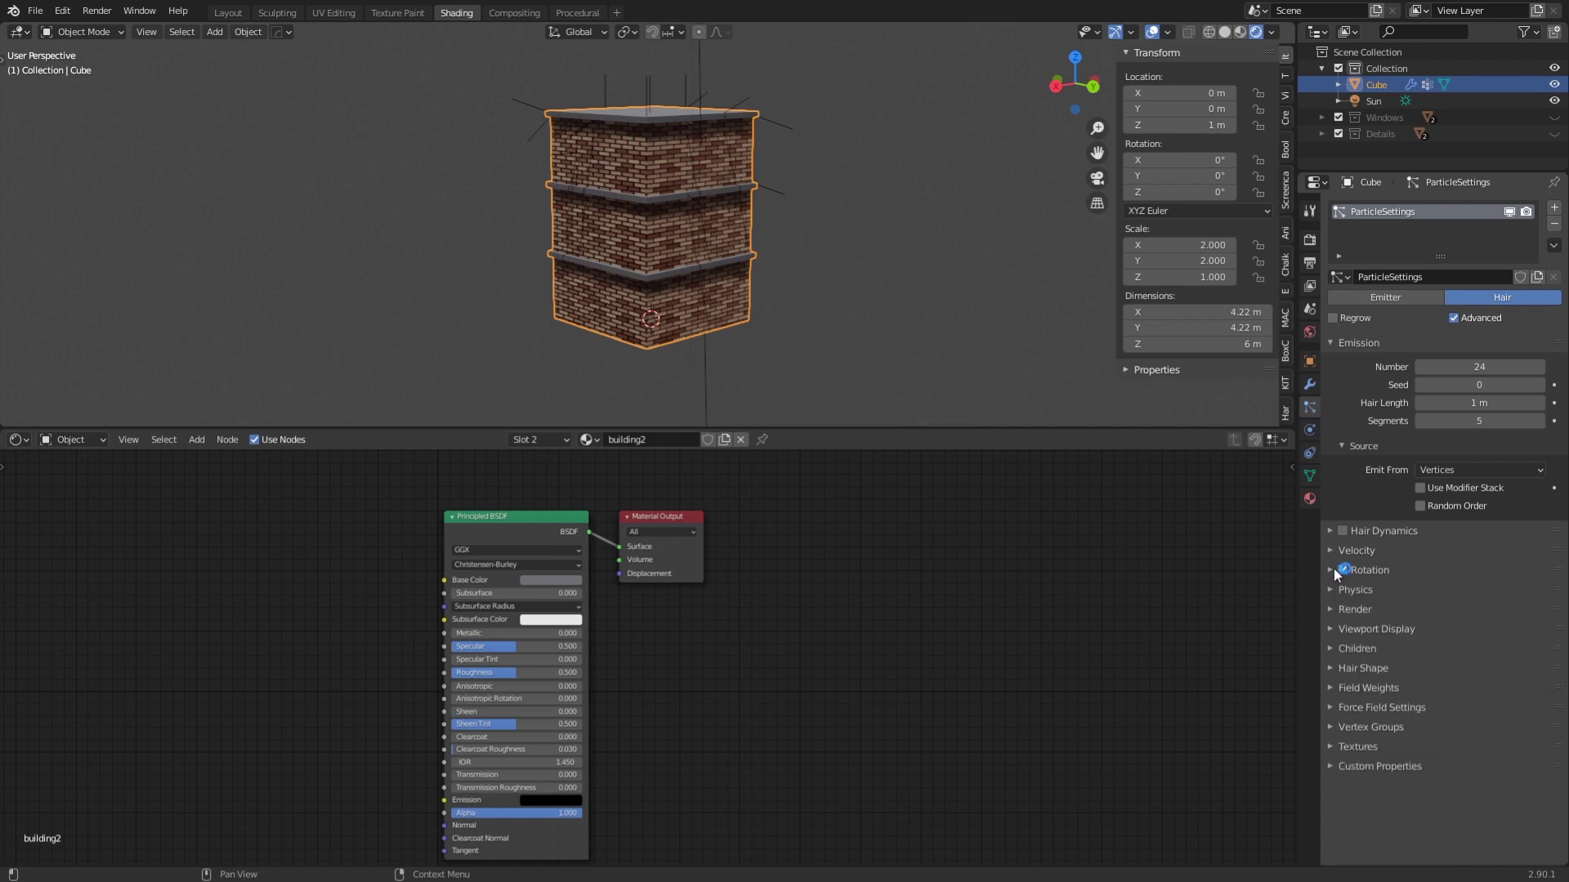
# Render the particles as the Windows collection with Pick Random enabled and a scale of 1.000.
pyautogui.click(1331, 609)
pyautogui.scroll(-2, 1375, 642)
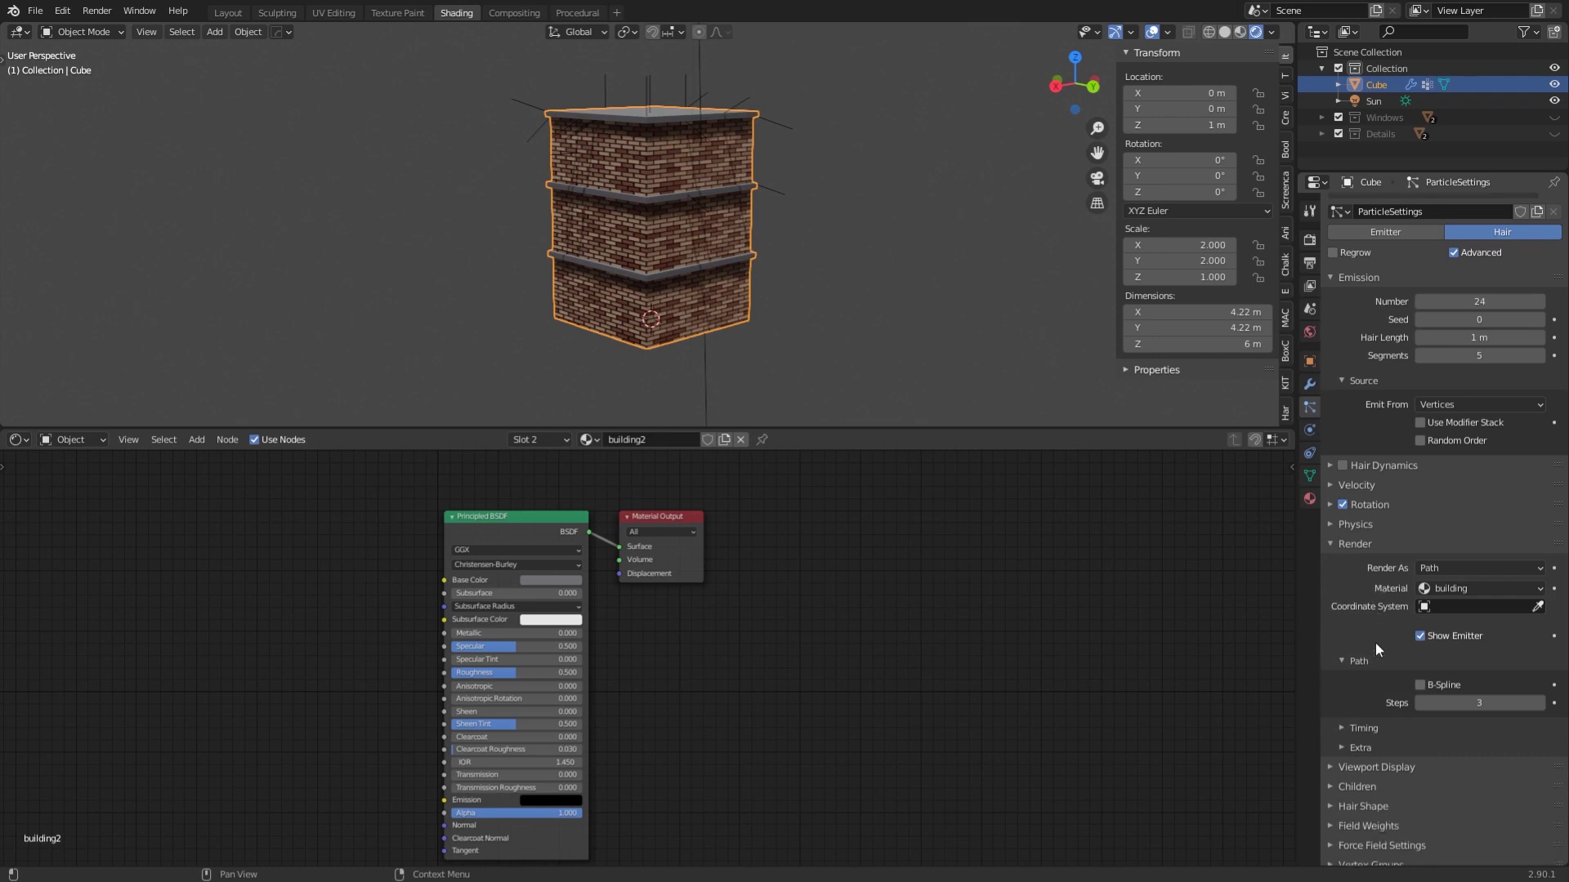
pyautogui.click(1458, 566)
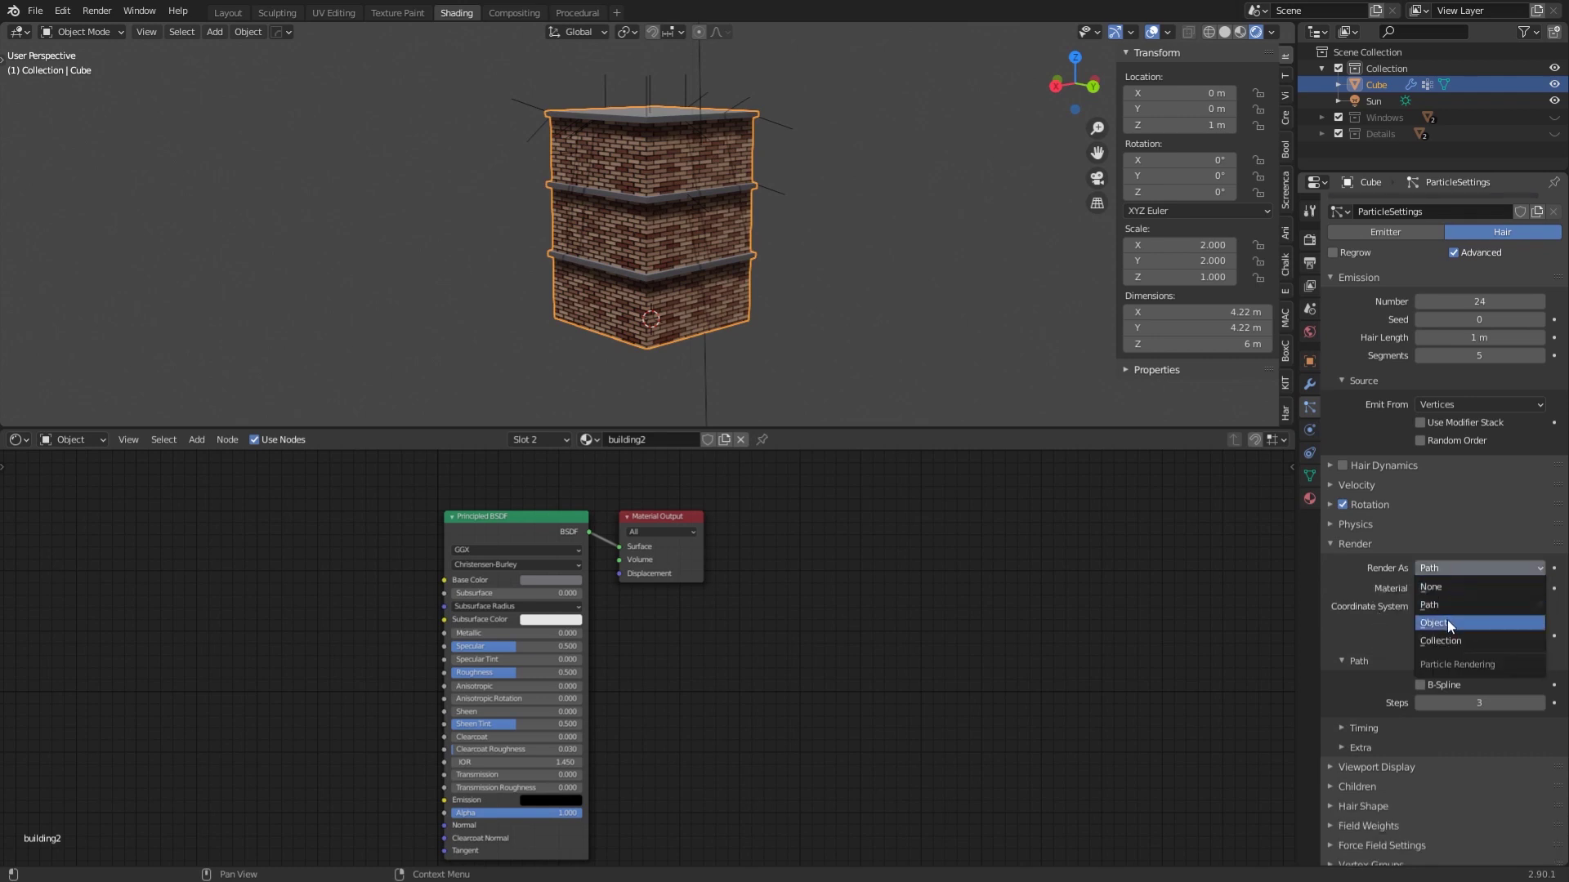
pyautogui.click(1445, 641)
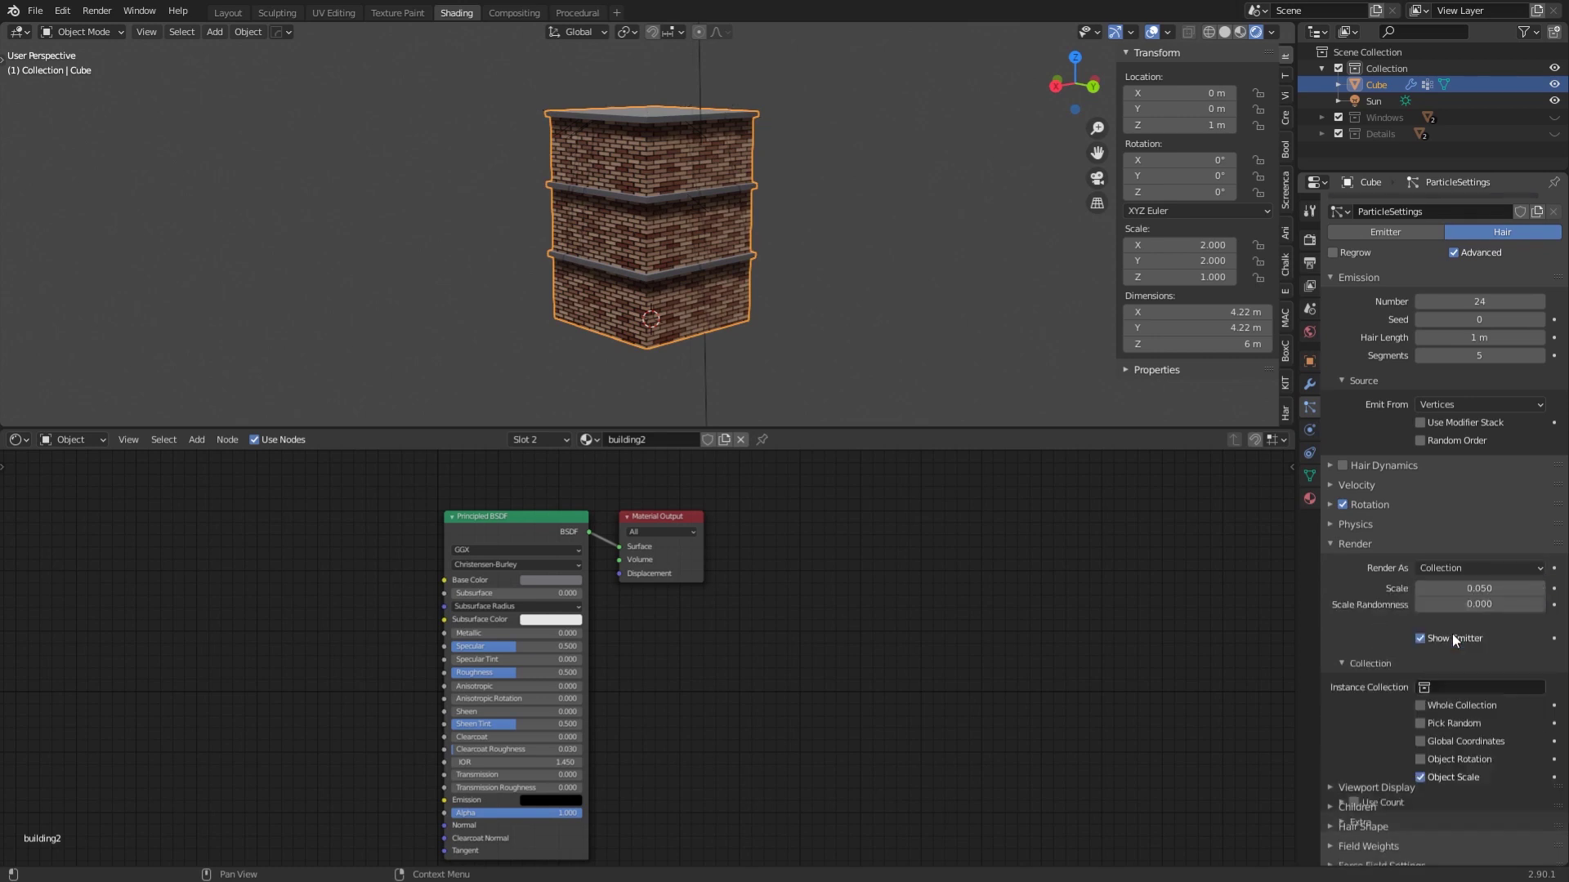
pyautogui.click(1447, 587)
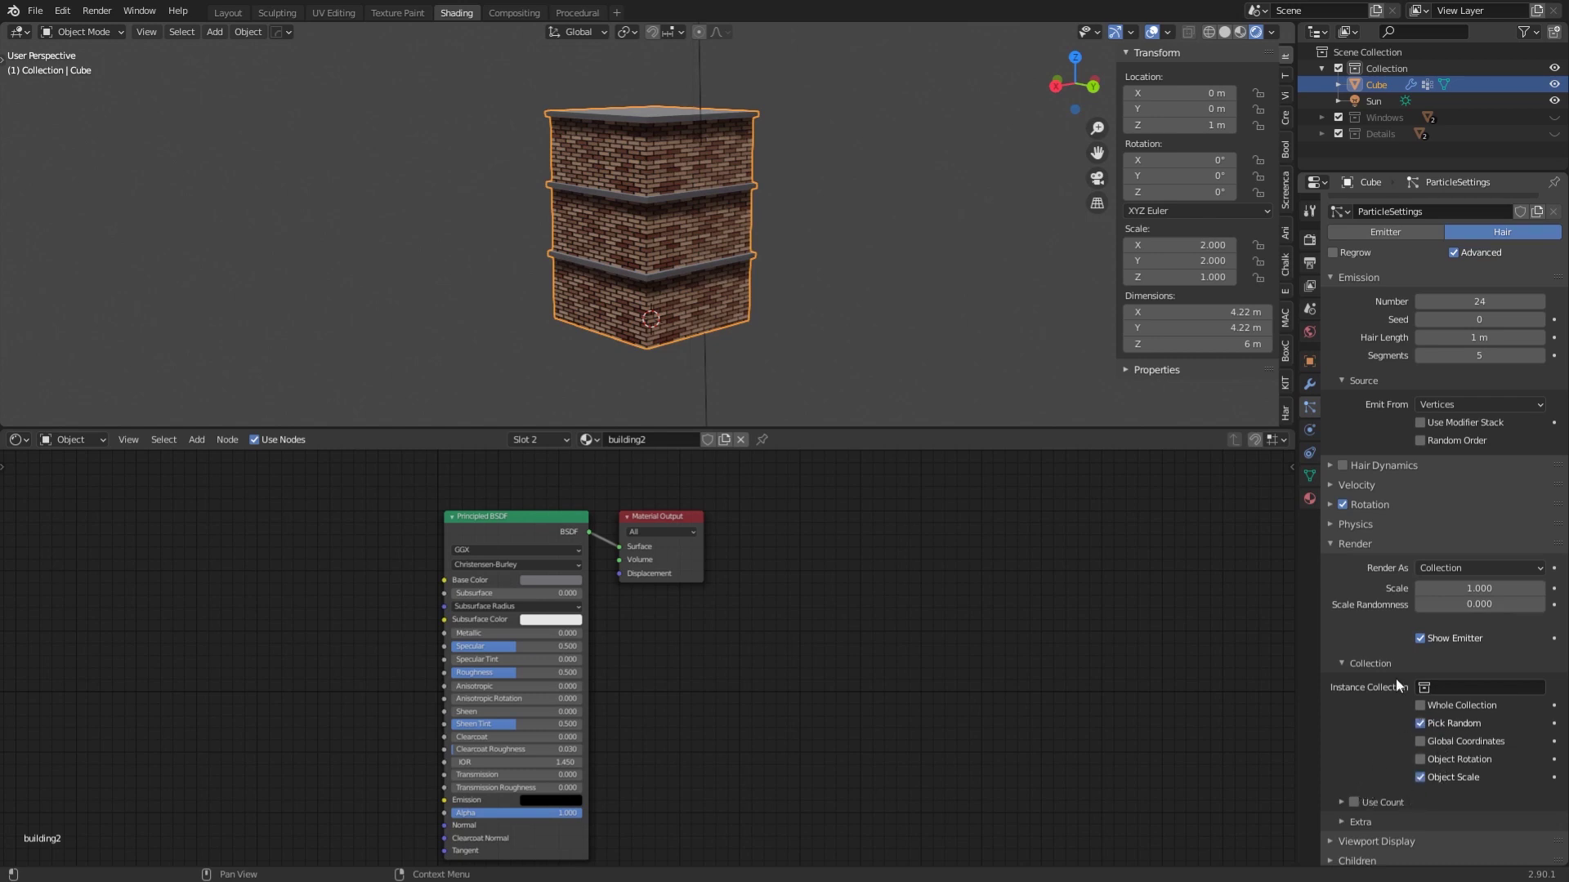
pyautogui.click(1455, 689)
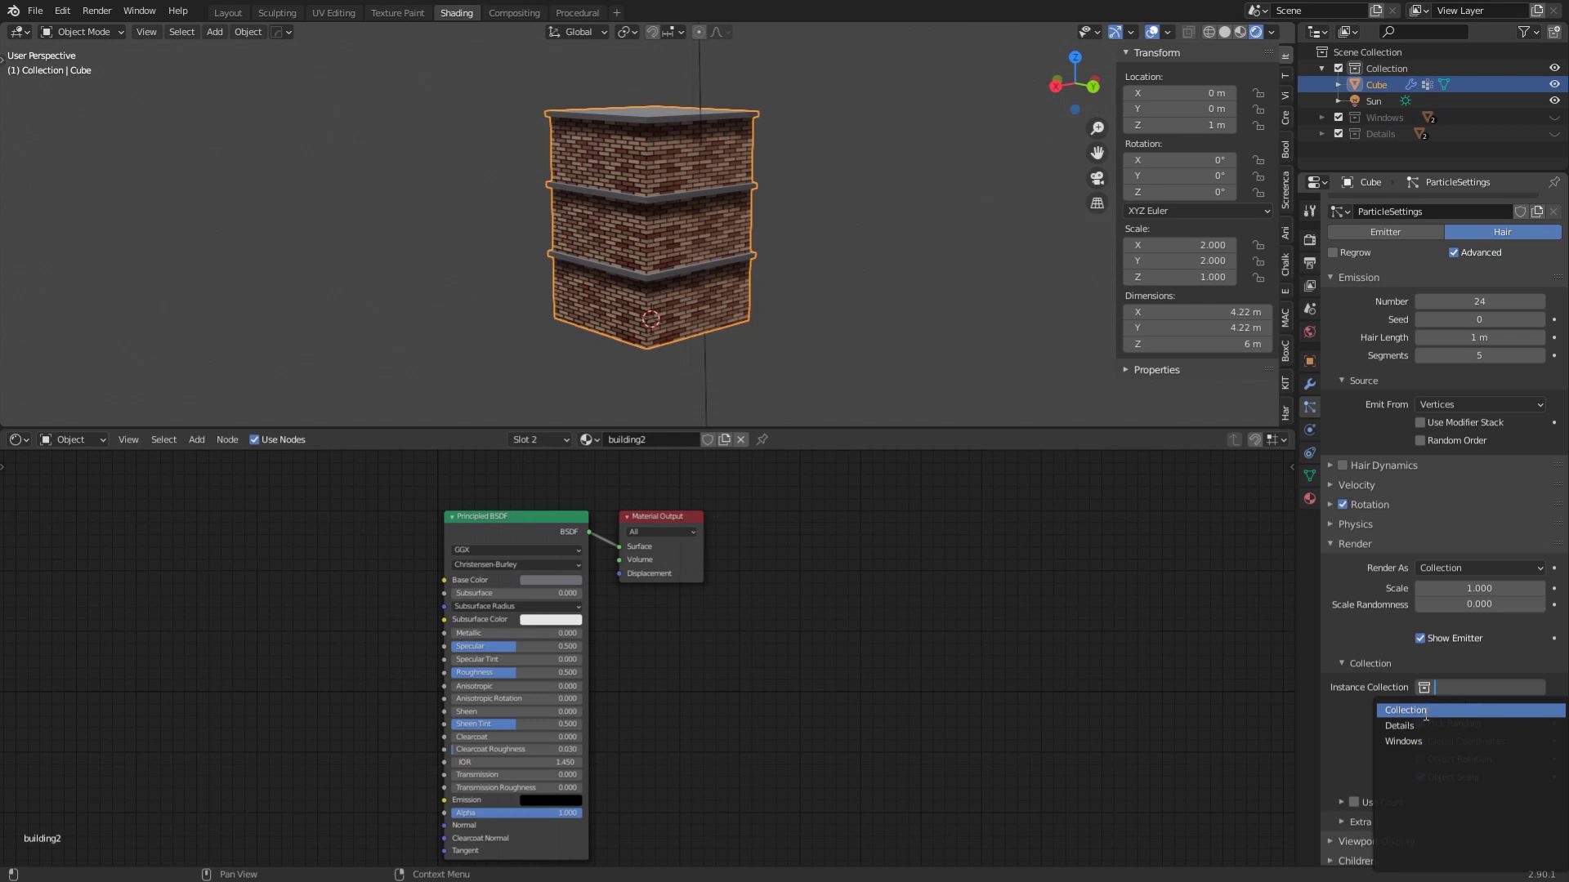
pyautogui.click(1431, 739)
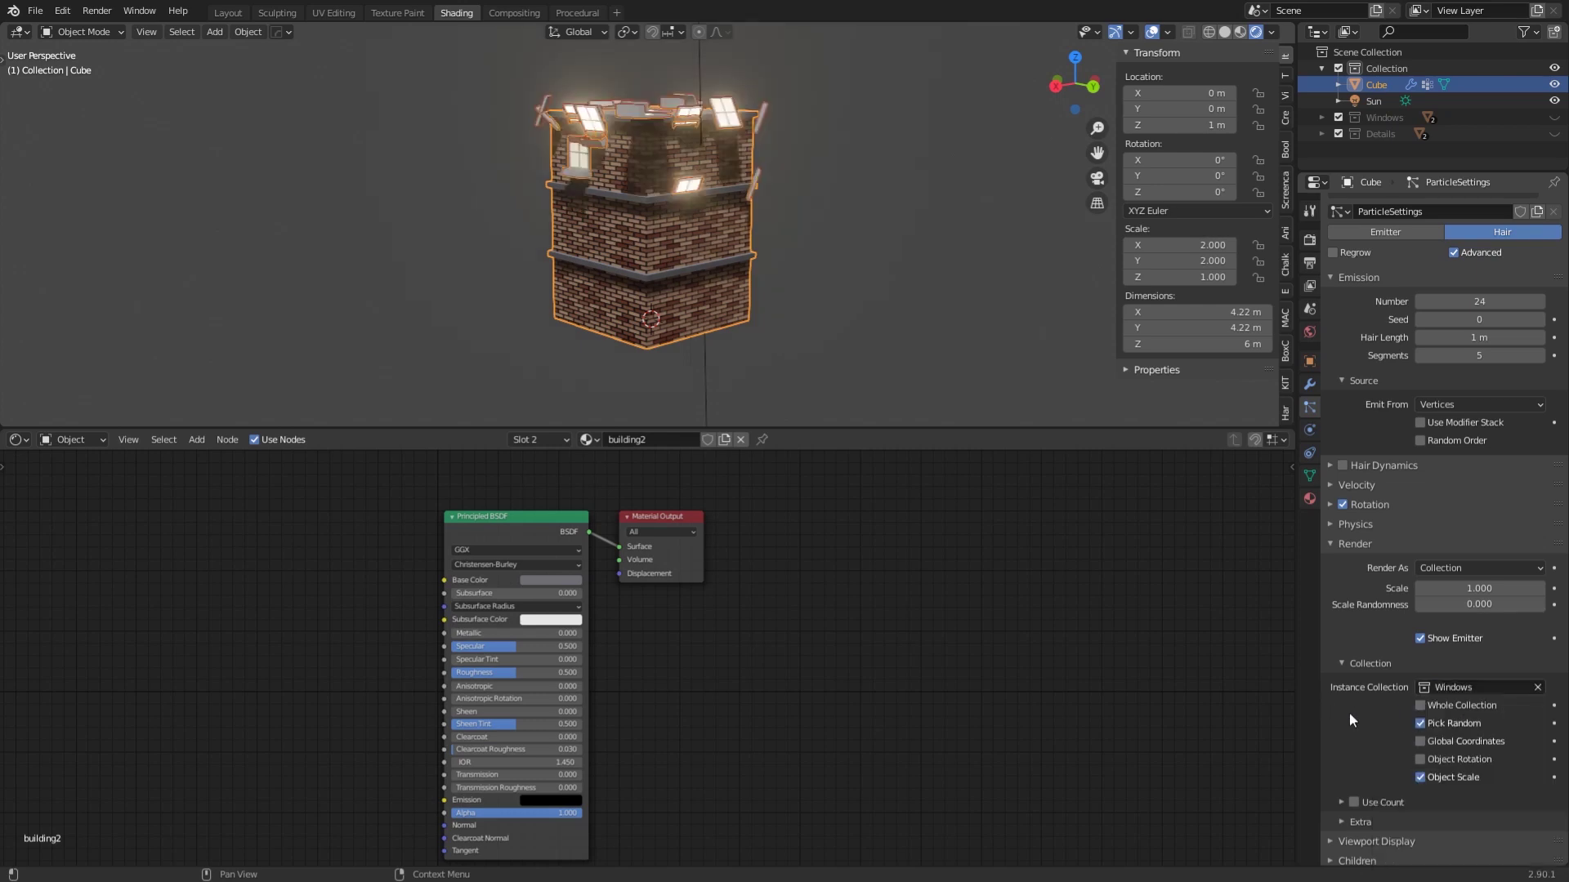
# Assign the Windows vertex group as the density group of the building's hair particle system.
pyautogui.click(1337, 665)
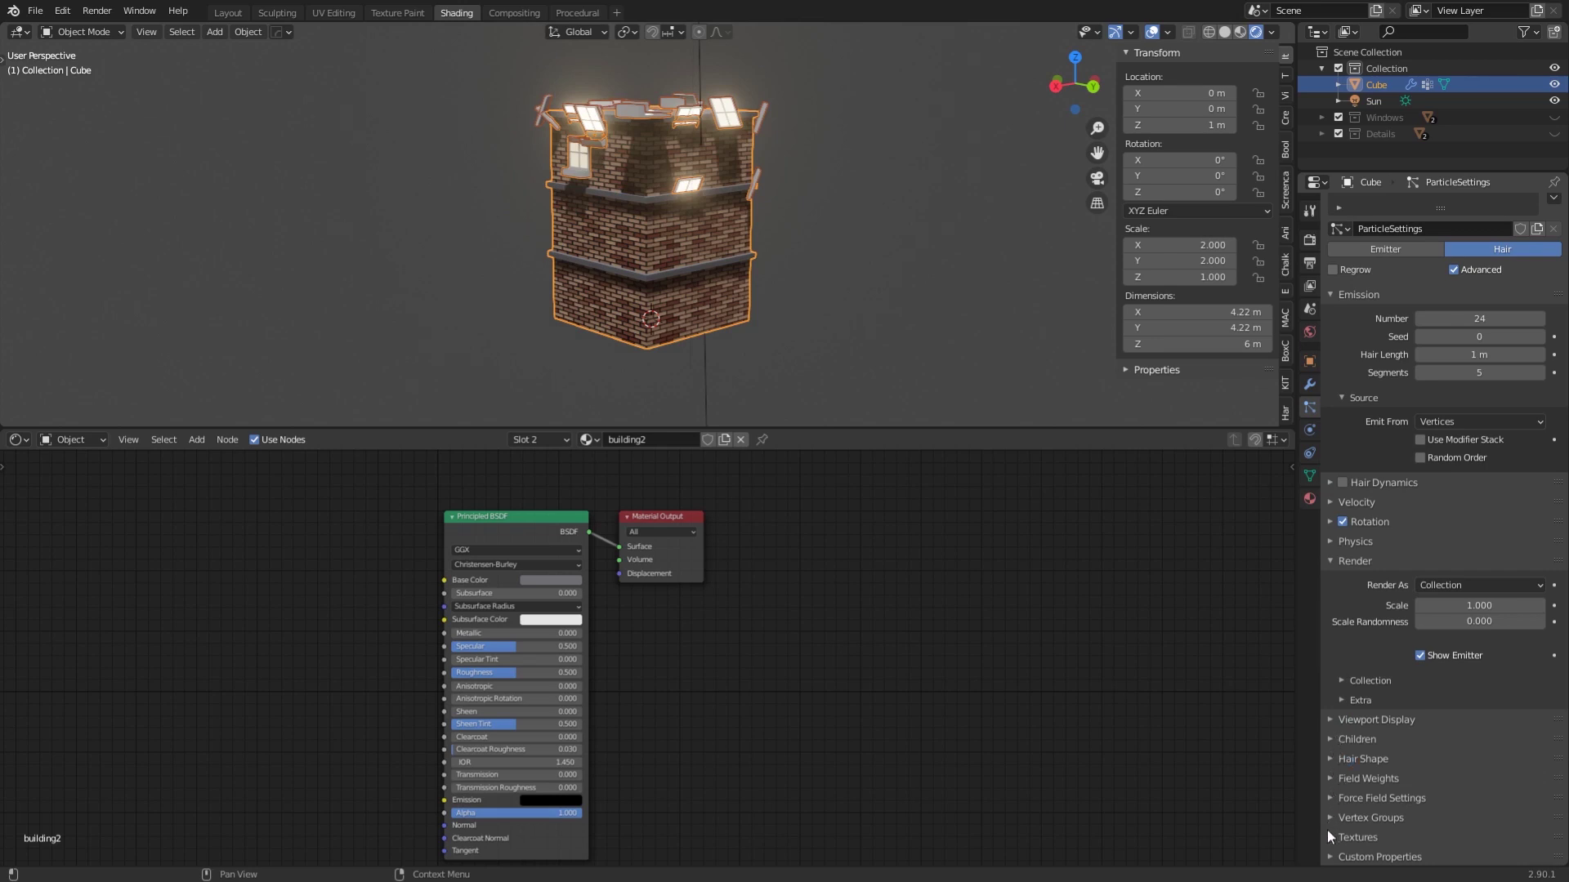
pyautogui.click(1330, 761)
pyautogui.scroll(-3, 1331, 779)
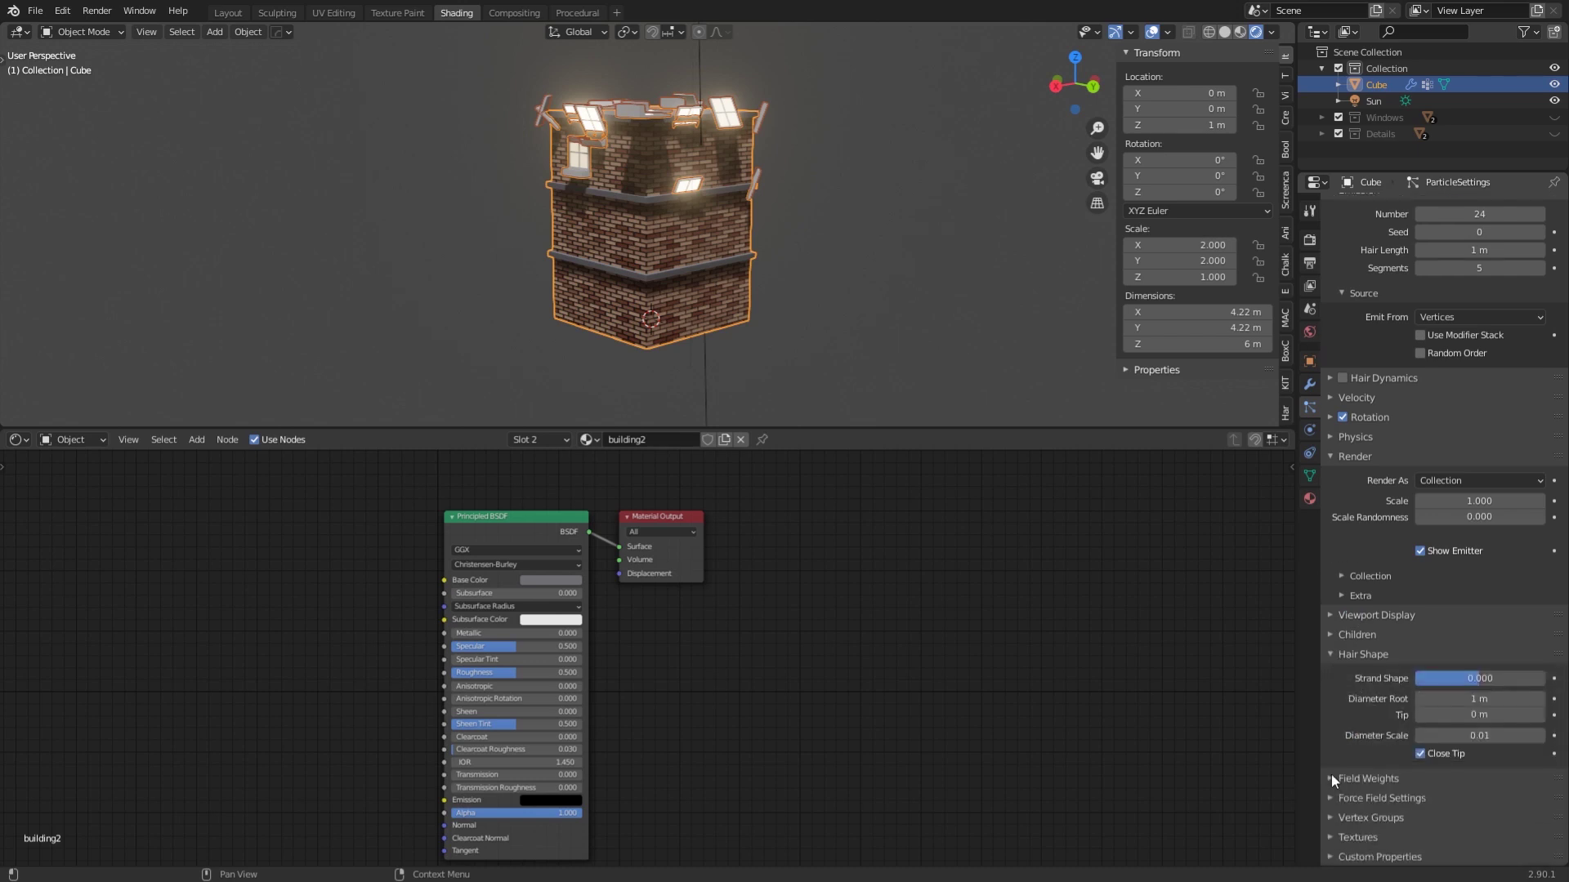
pyautogui.click(1331, 655)
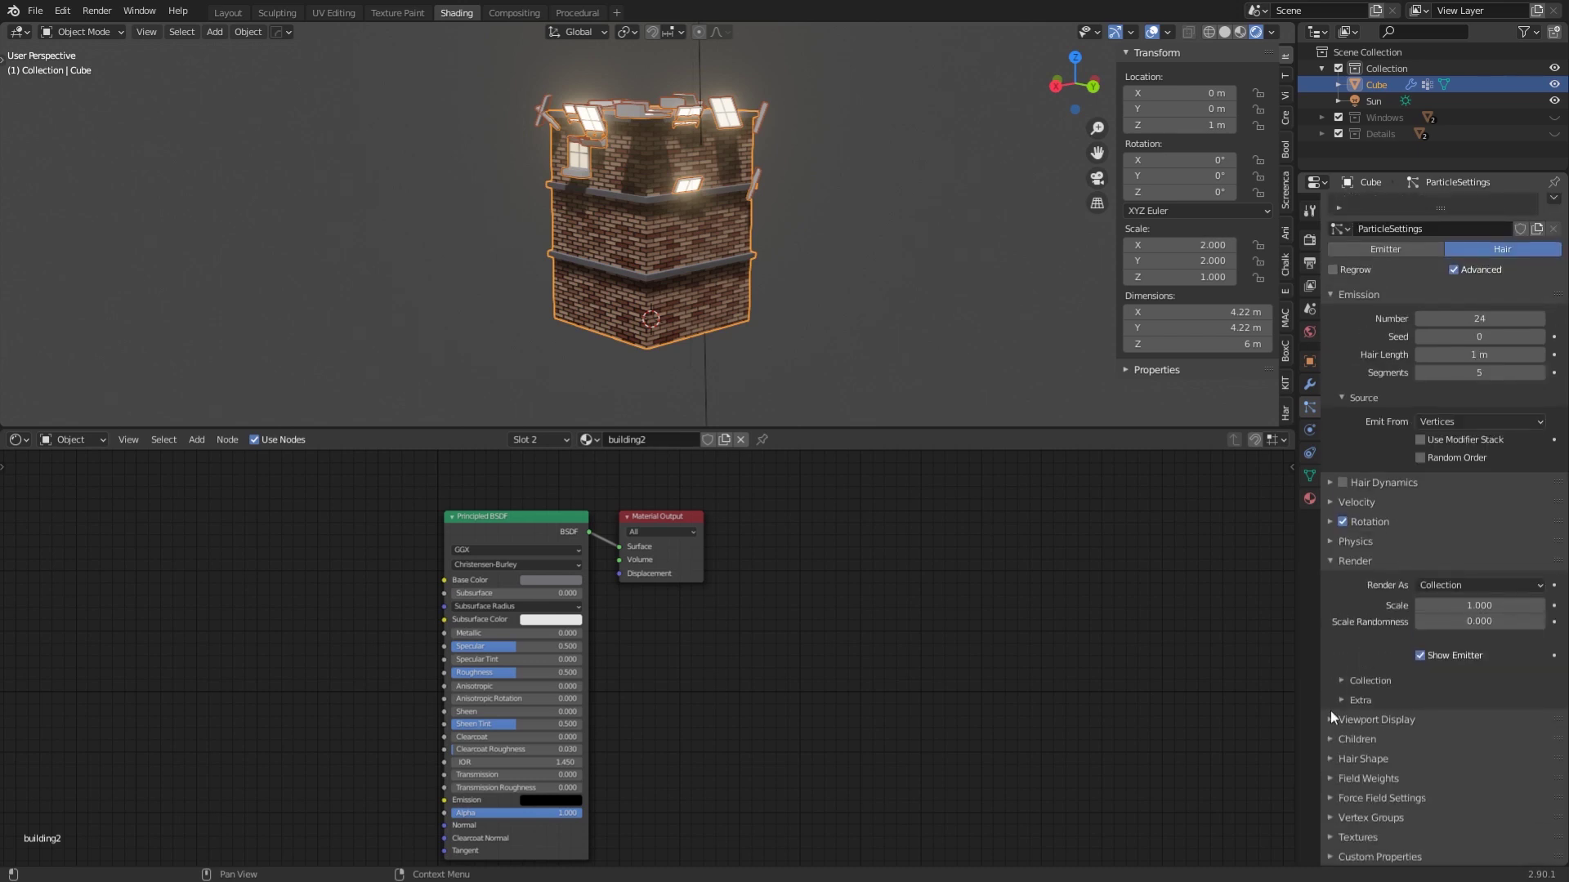
pyautogui.click(1333, 816)
pyautogui.scroll(-4, 1339, 801)
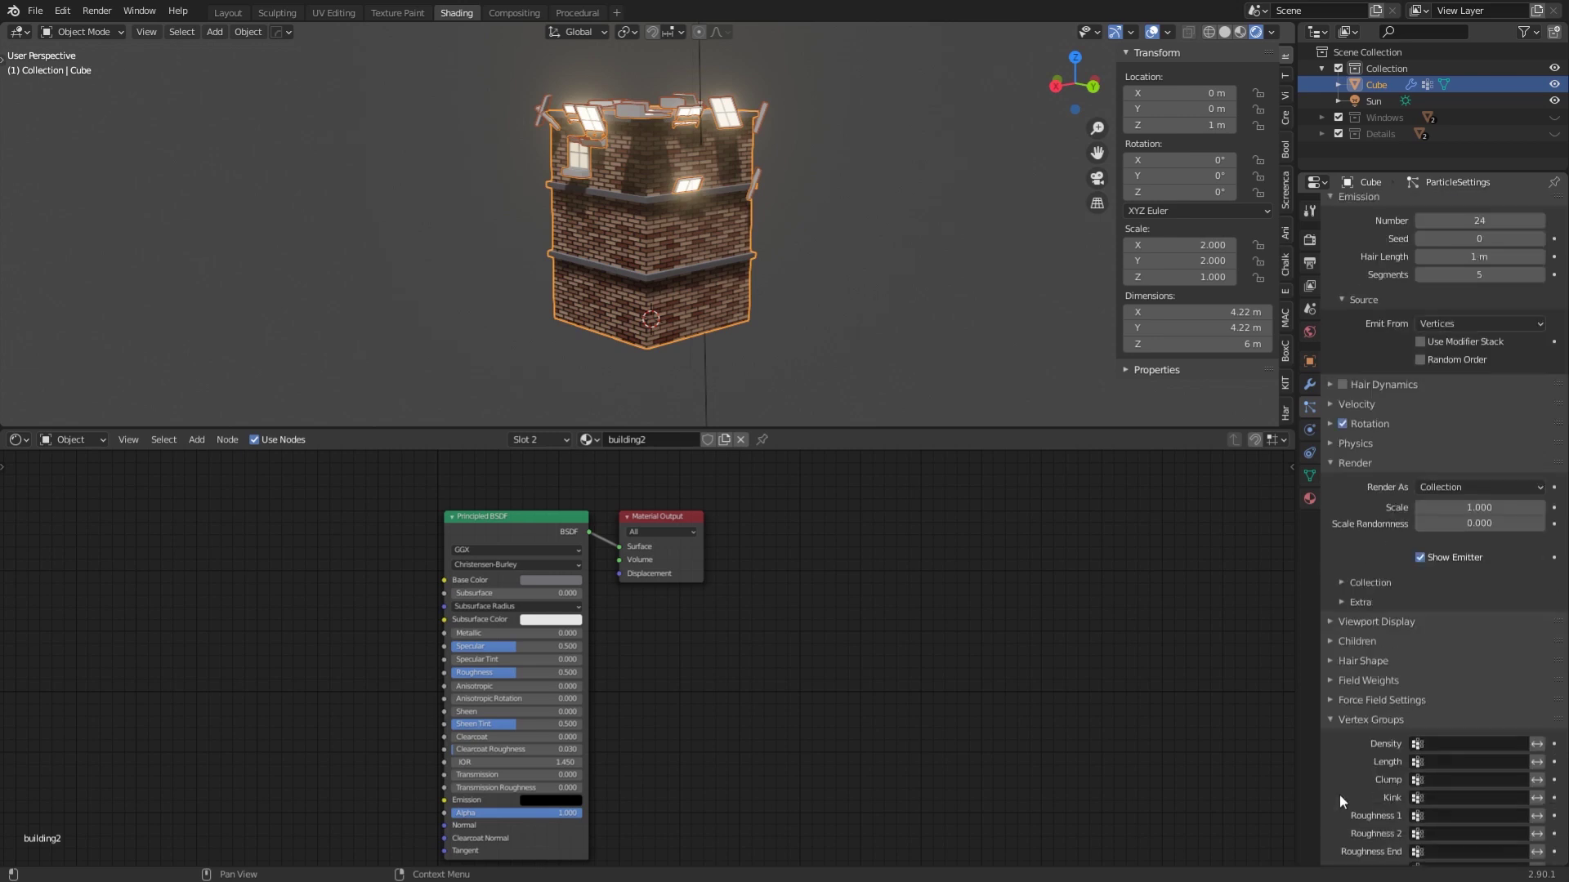
pyautogui.click(1444, 686)
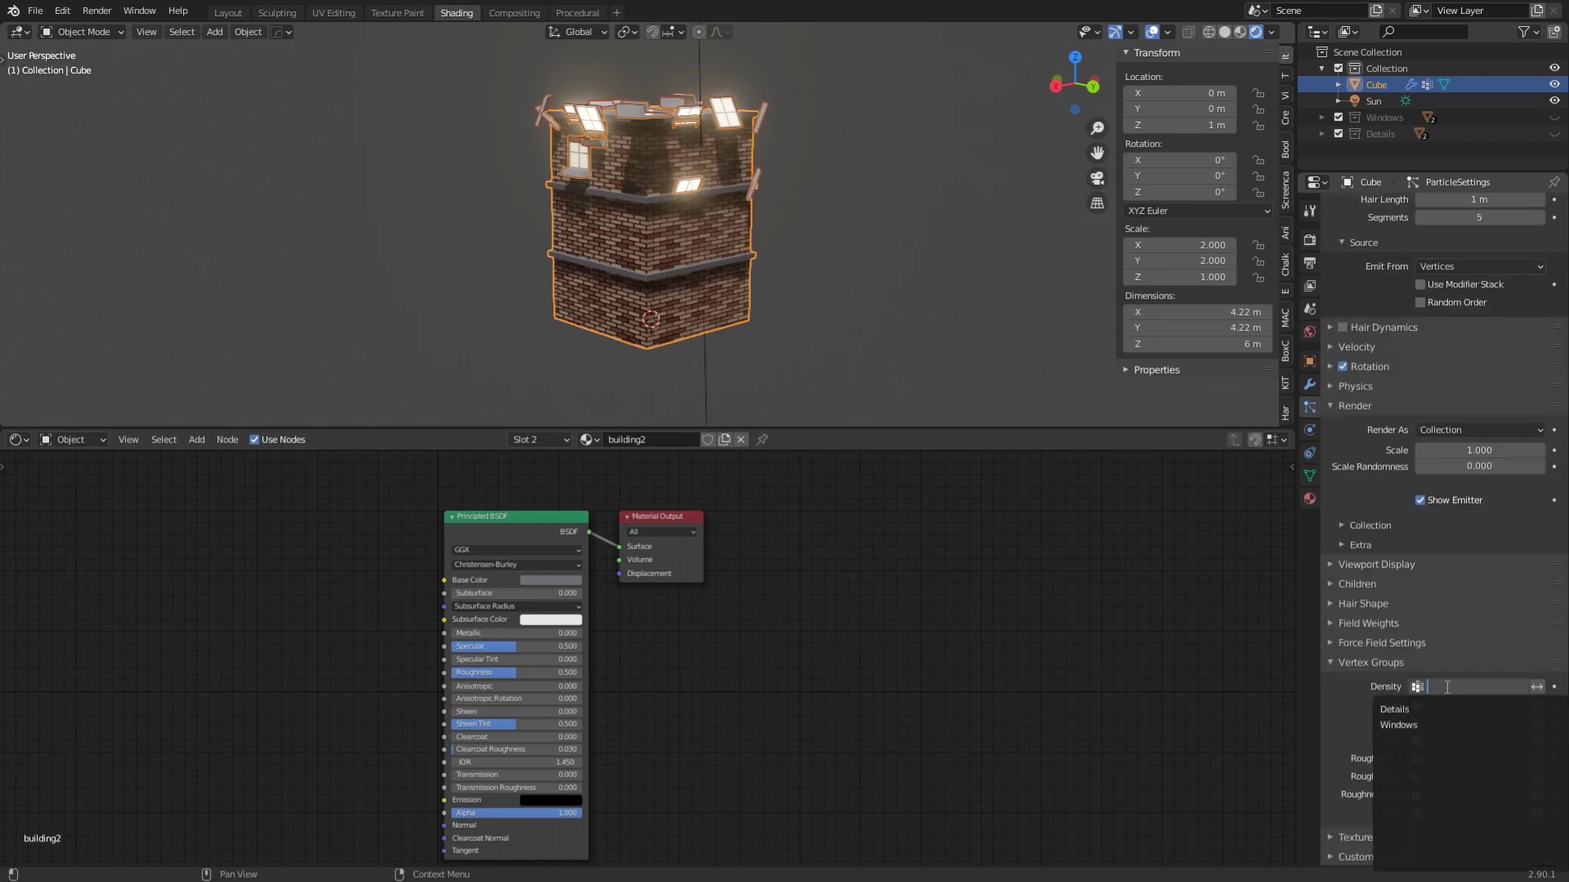
pyautogui.click(1423, 726)
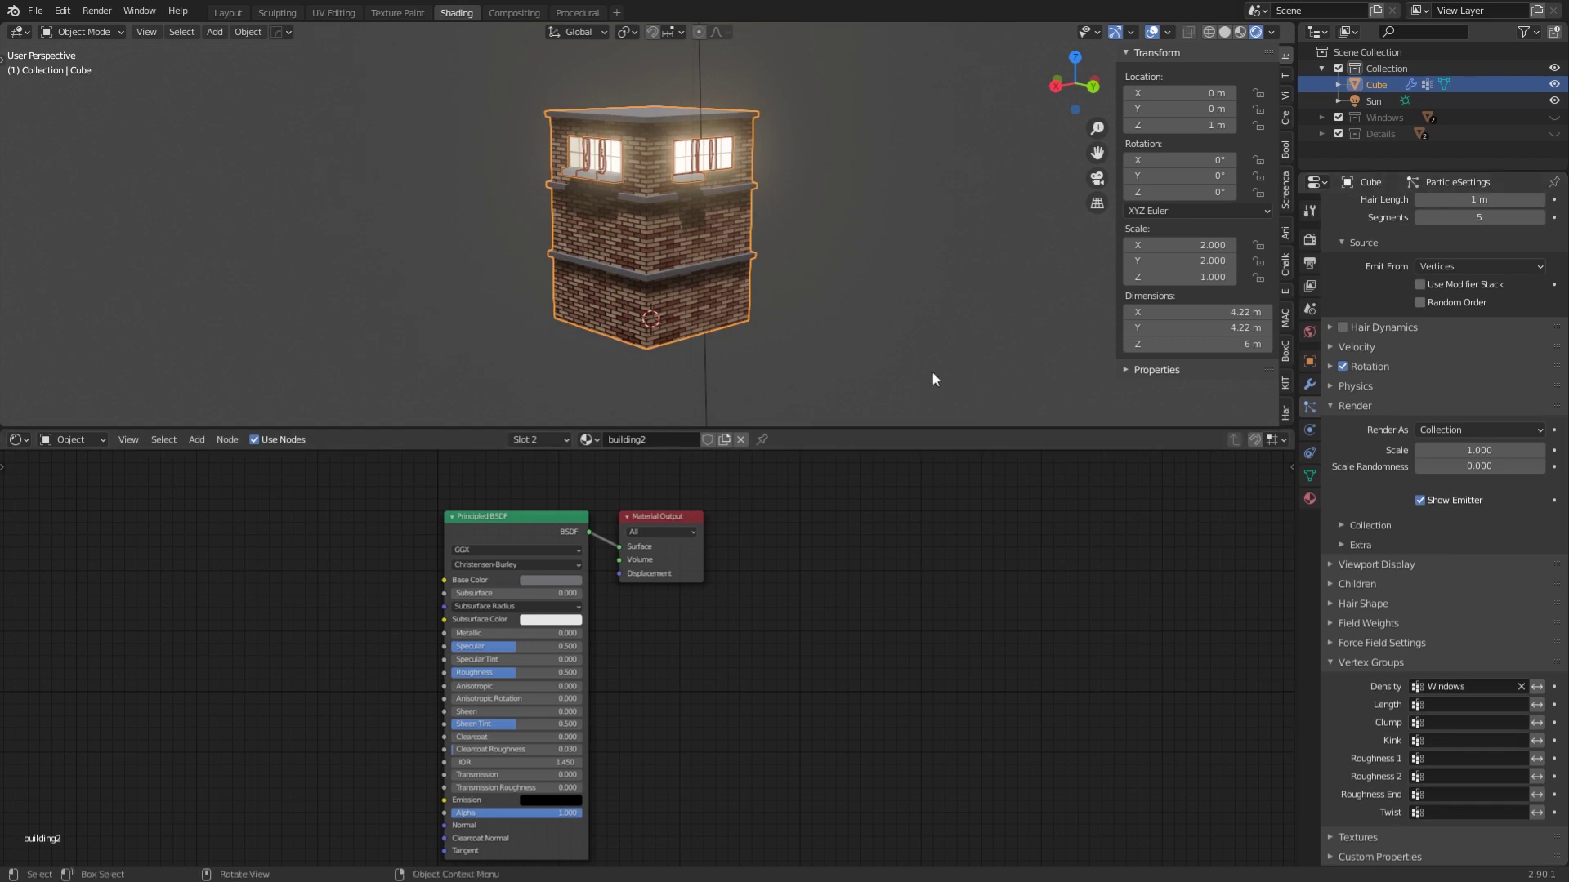
# Enable Use Modifier Stack in the particle emission source so windows are distributed over all floors.
pyautogui.moveTo(891, 310); pyautogui.dragTo(1021, 246, button='middle')
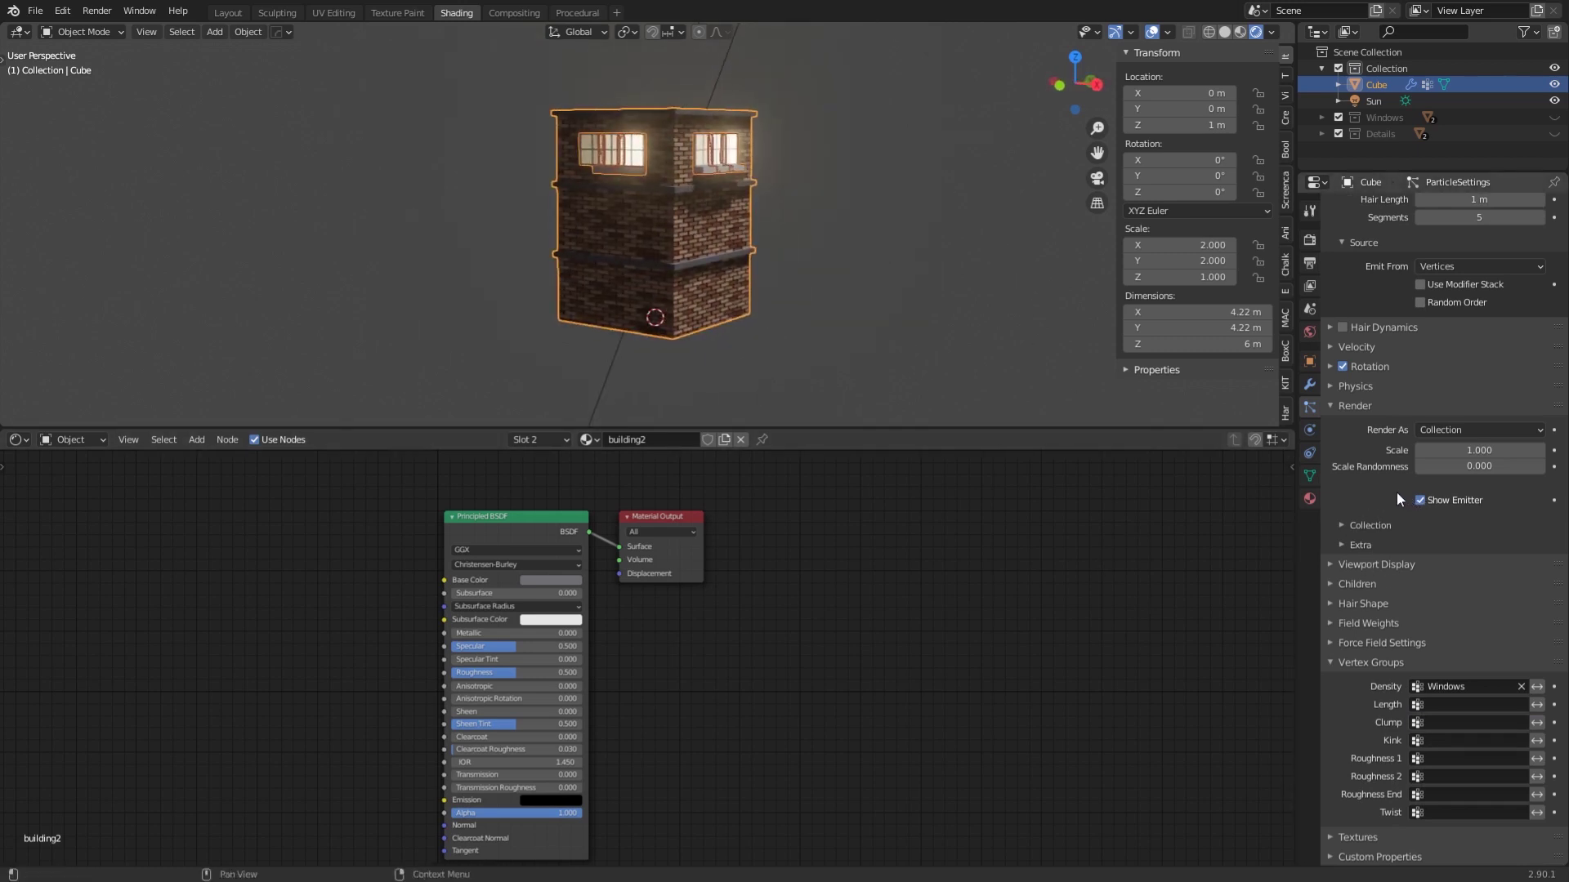
pyautogui.scroll(4, 1370, 470)
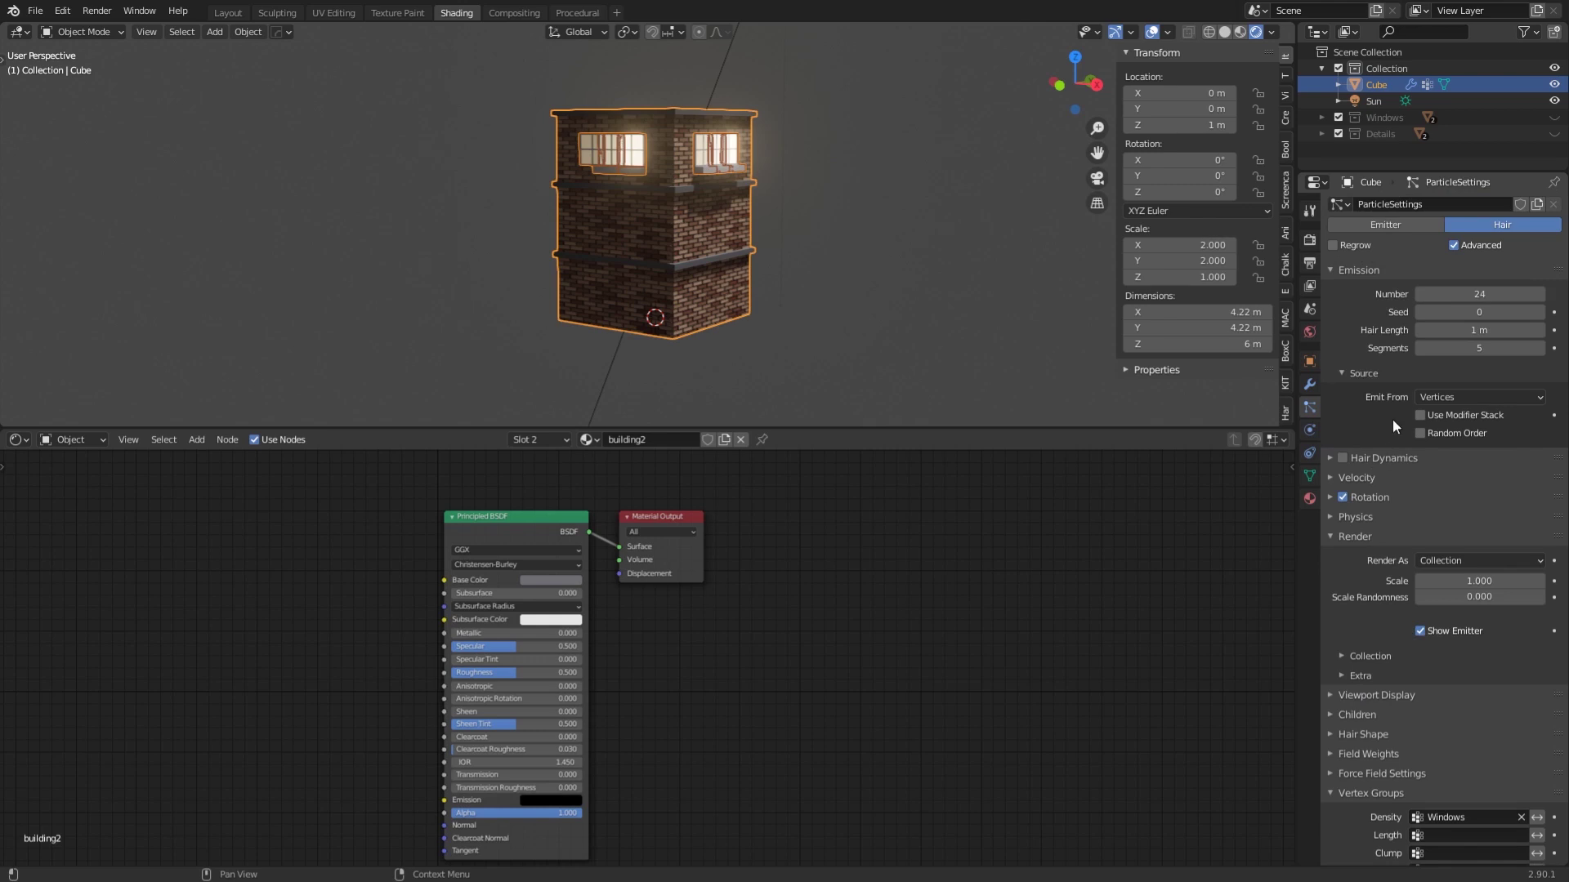
pyautogui.click(1420, 415)
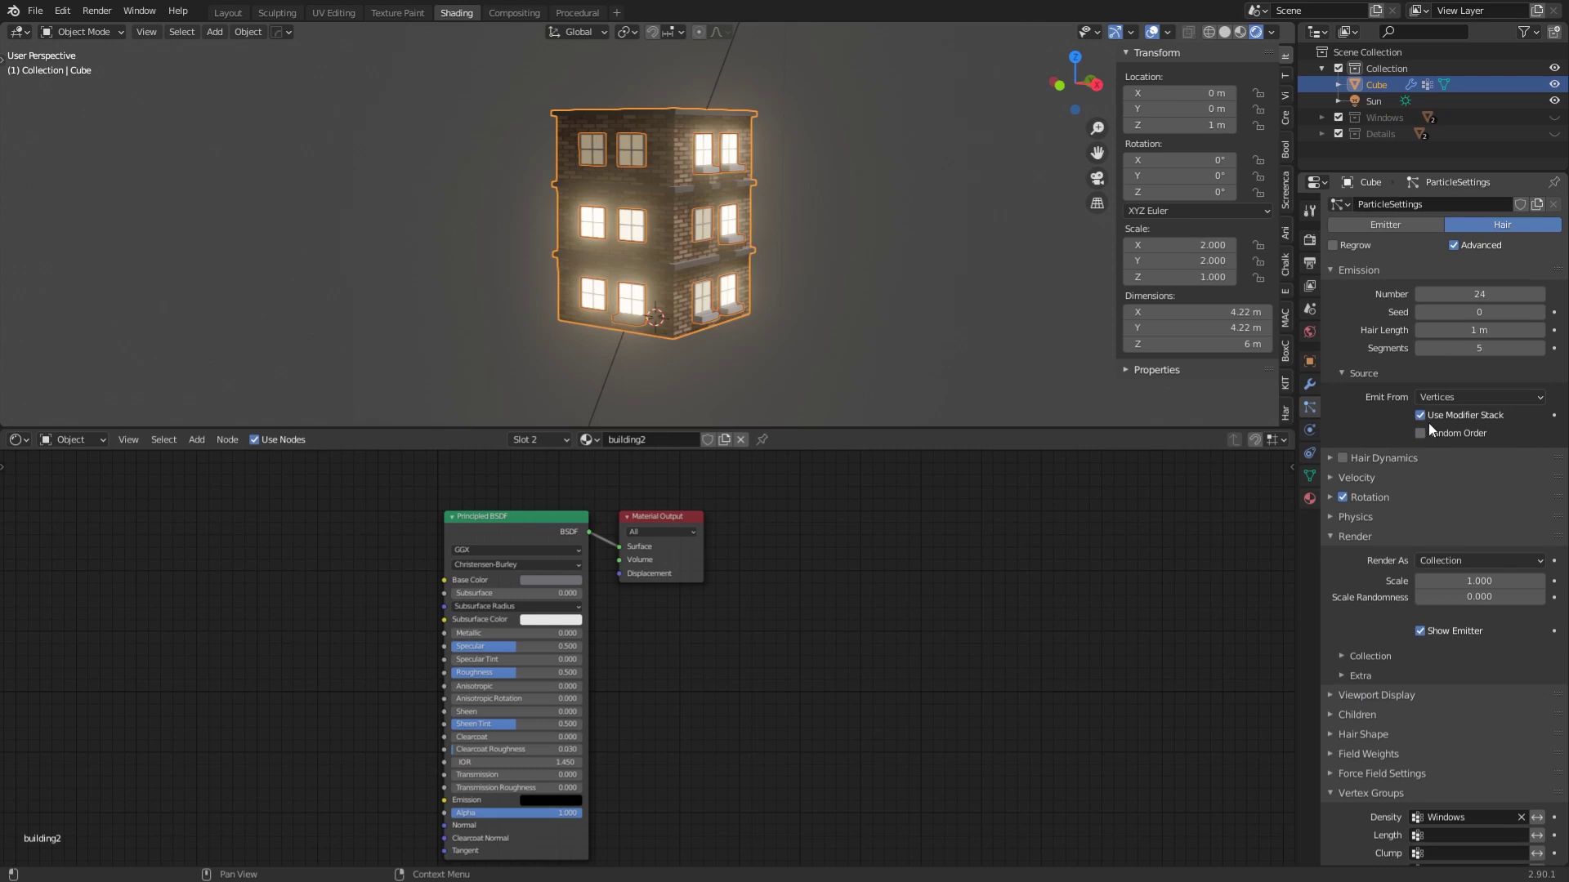
pyautogui.moveTo(916, 335); pyautogui.dragTo(675, 340, button='middle')
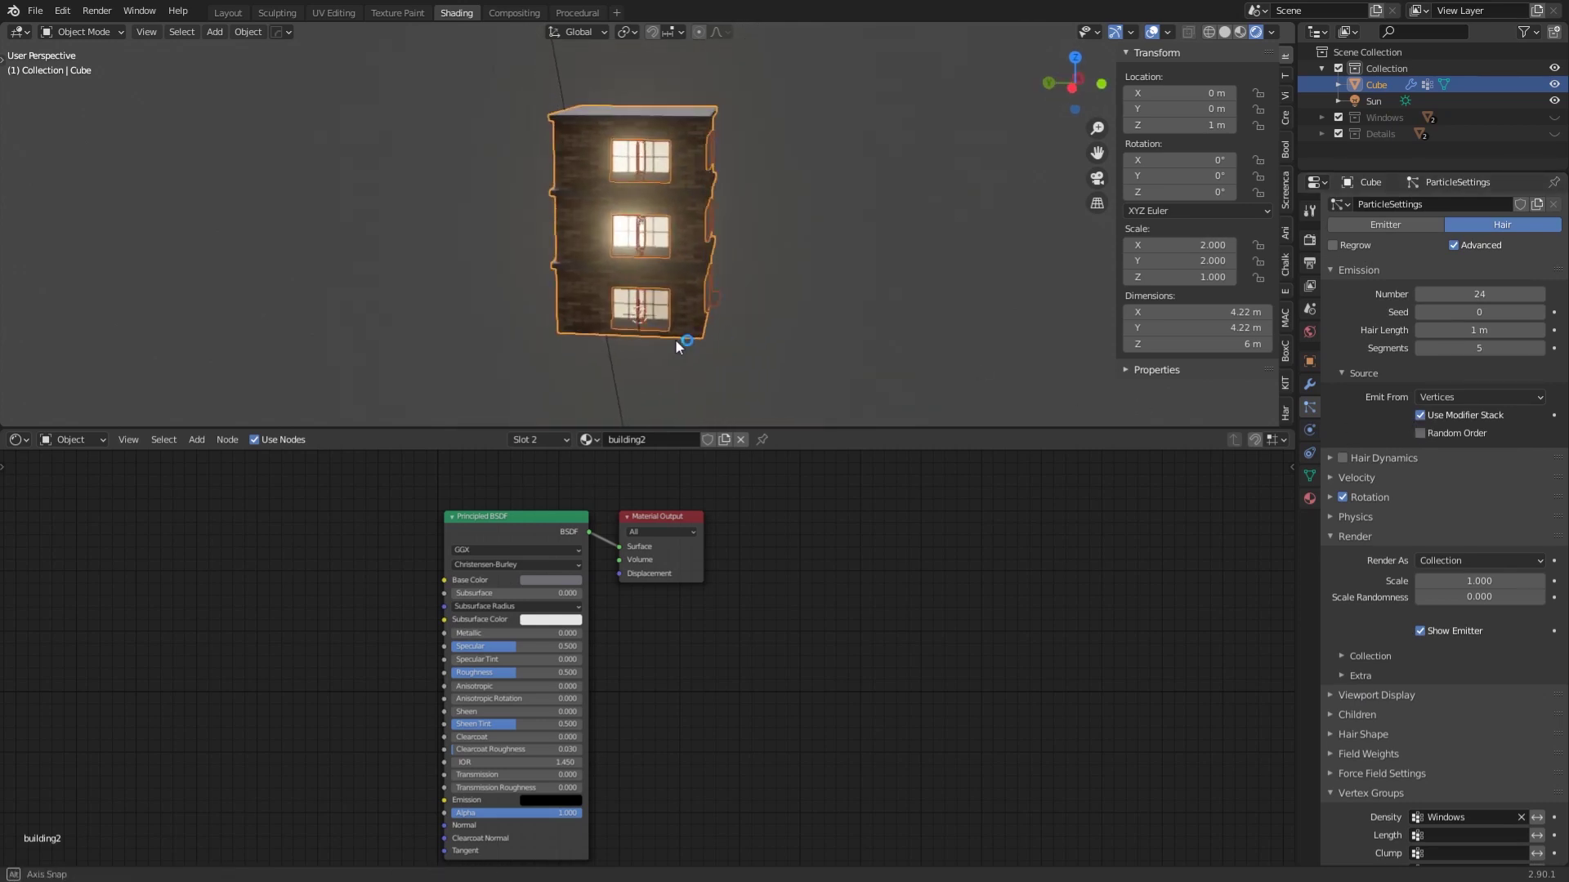
pyautogui.moveTo(723, 289); pyautogui.dragTo(654, 263, button='middle')
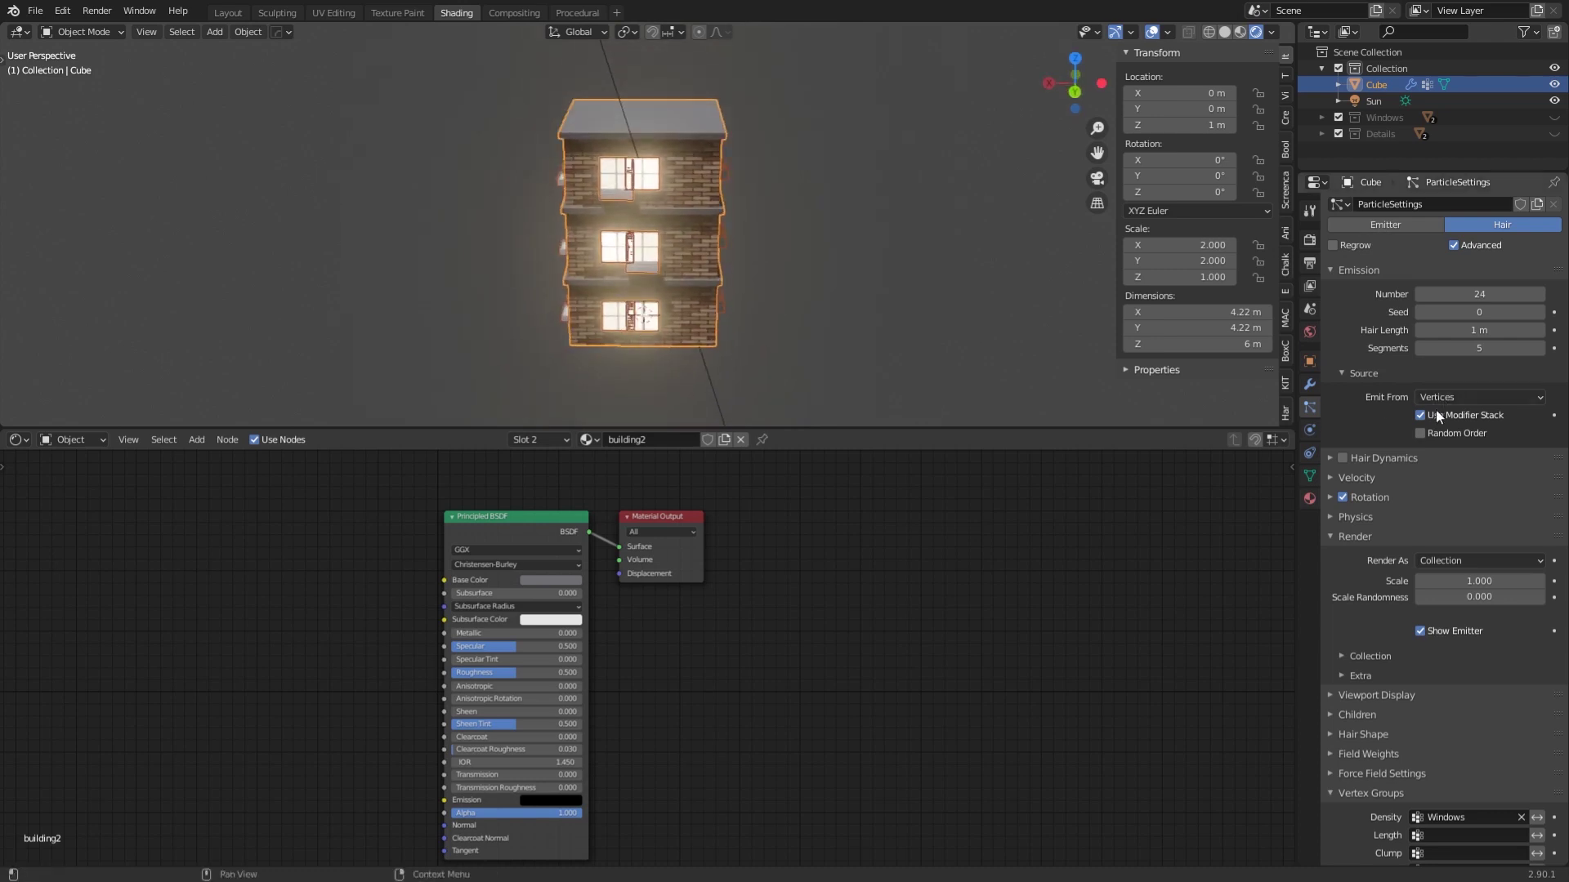
pyautogui.scroll(4, 758, 238)
pyautogui.moveTo(758, 238); pyautogui.dragTo(708, 258, button='middle')
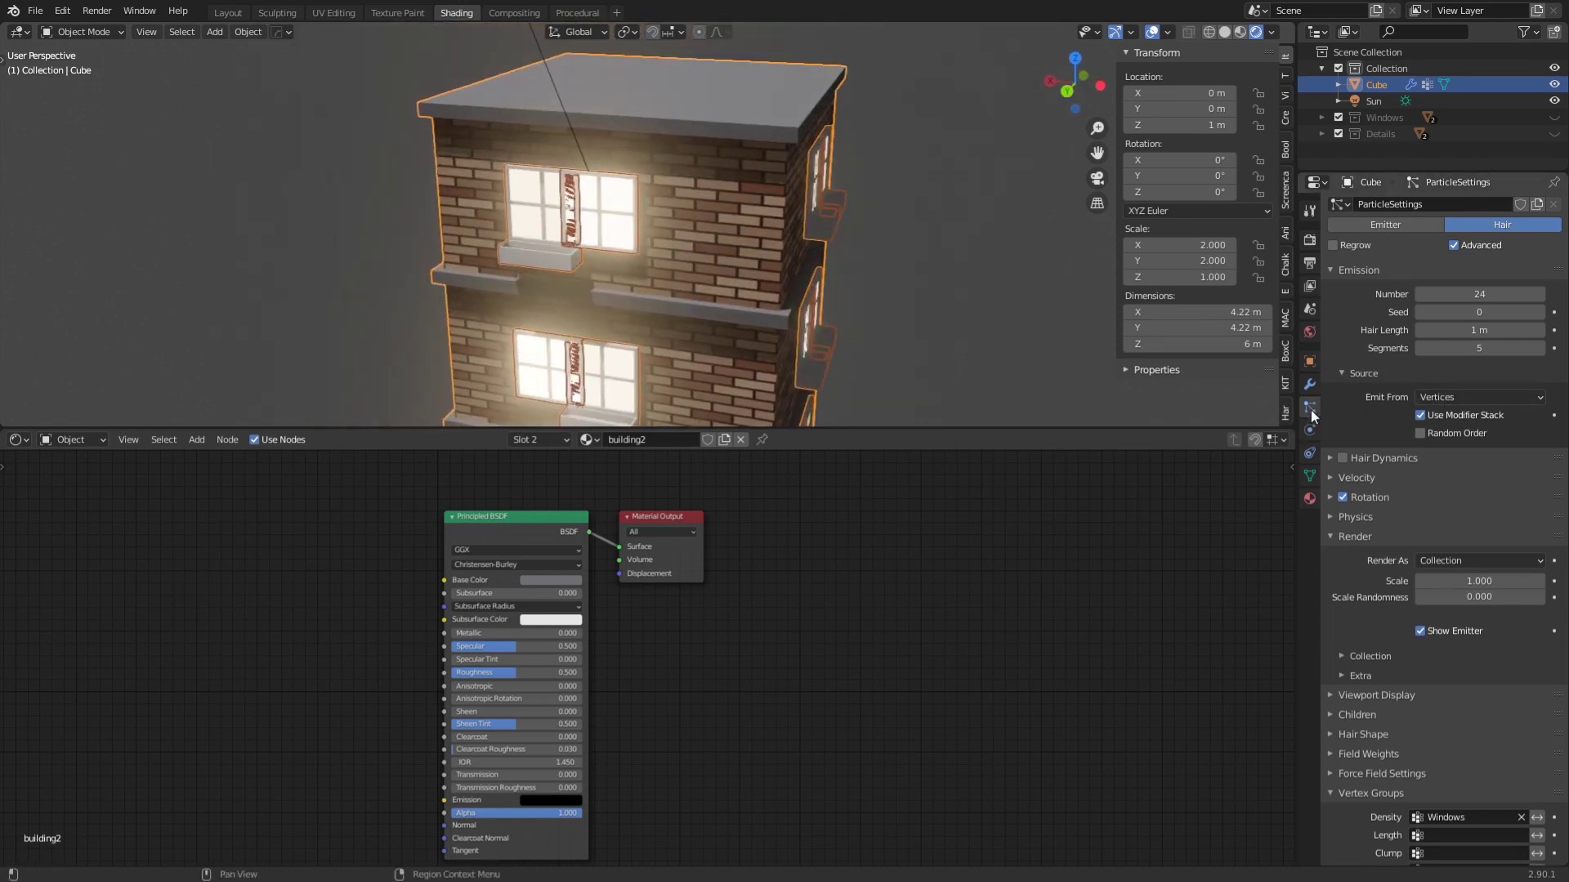
# Enter the building's mesh editing in solid shading with vertex selection and select the vertices of the Windows group.
pyautogui.click(1310, 476)
pyautogui.press('Tab')
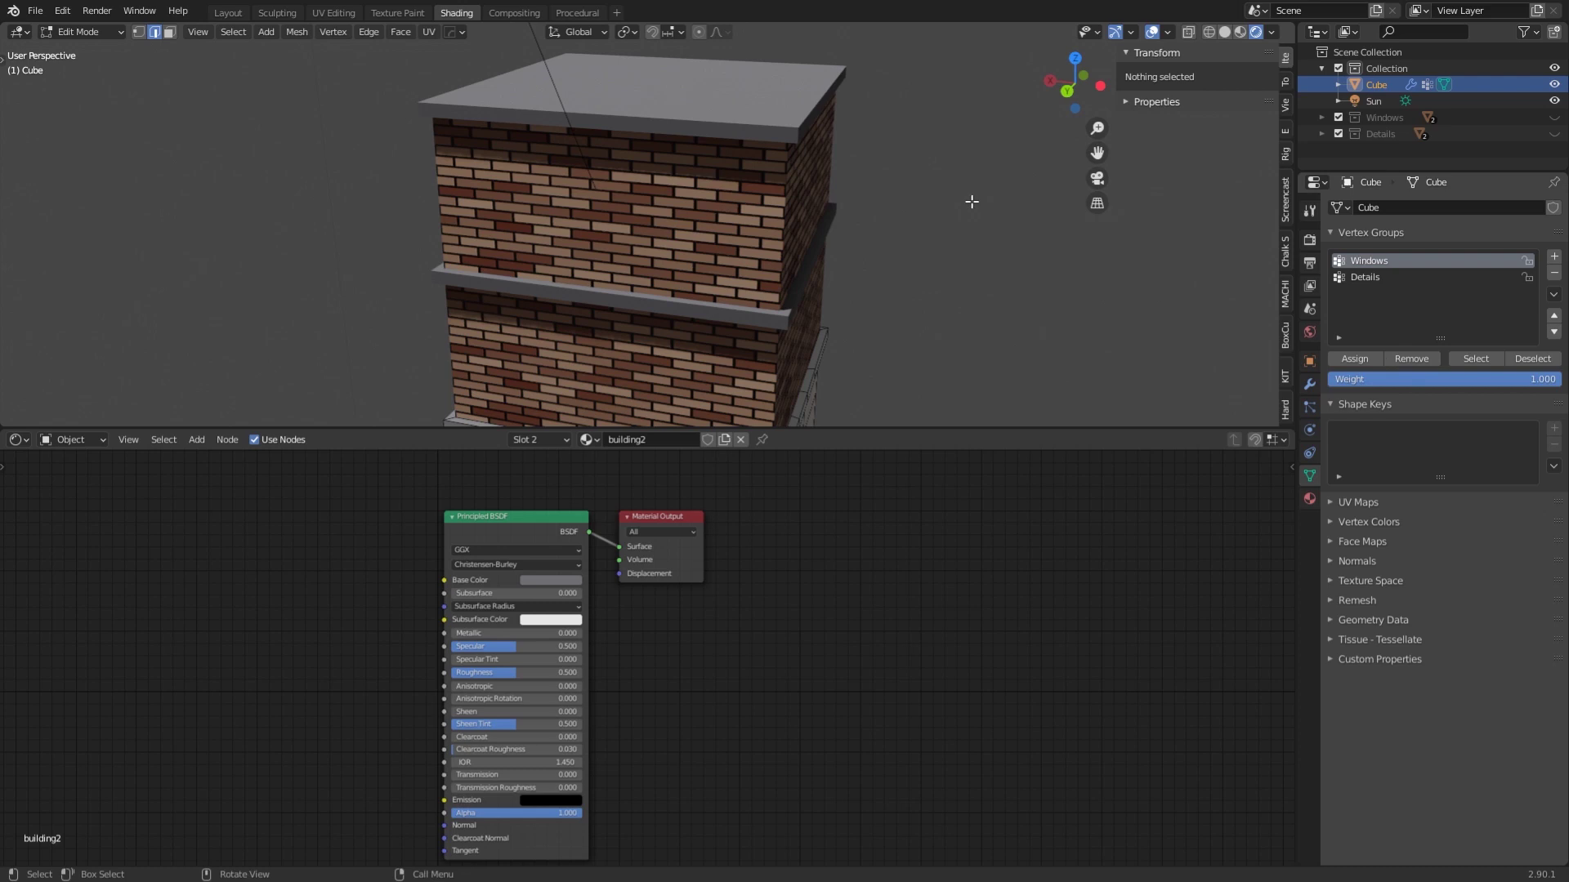
pyautogui.click(1224, 32)
pyautogui.press('Tab')
pyautogui.press('Tab')
pyautogui.scroll(-4, 840, 346)
pyautogui.moveTo(864, 379); pyautogui.dragTo(845, 192, button='middle')
pyautogui.scroll(4, 845, 212)
pyautogui.moveTo(845, 224); pyautogui.dragTo(847, 259, button='middle')
pyautogui.click(1471, 359)
pyautogui.moveTo(613, 204)
pyautogui.mouseDown(button='middle')
pyautogui.moveTo(673, 216)
pyautogui.moveTo(586, 222)
pyautogui.moveTo(619, 216)
pyautogui.mouseUp(button='middle')
pyautogui.scroll(4, 621, 214)
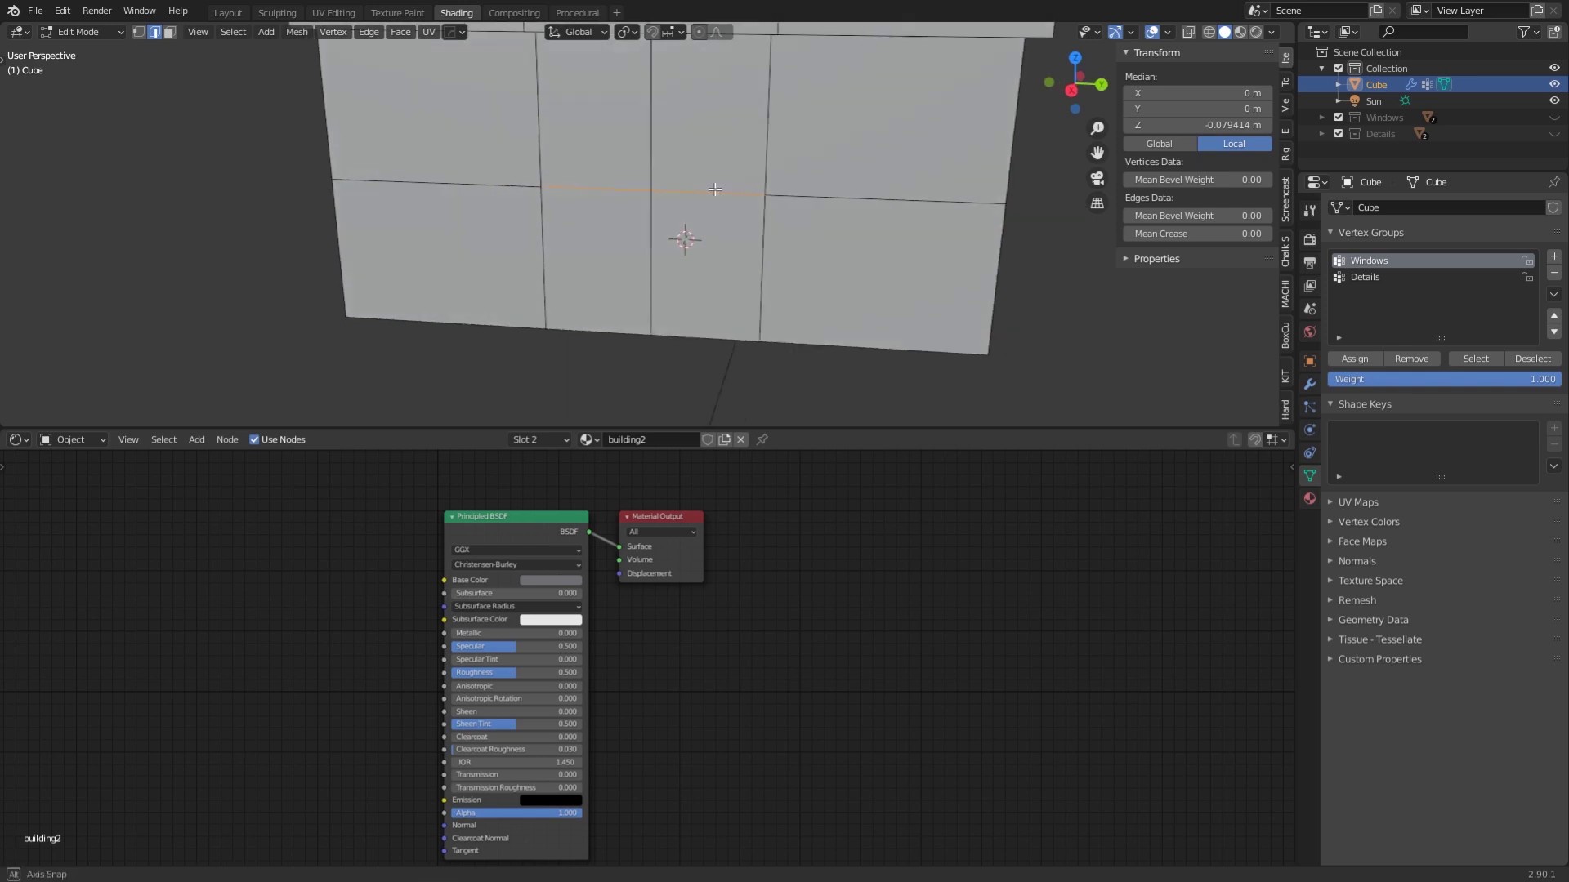
pyautogui.click(1351, 359)
pyautogui.click(140, 32)
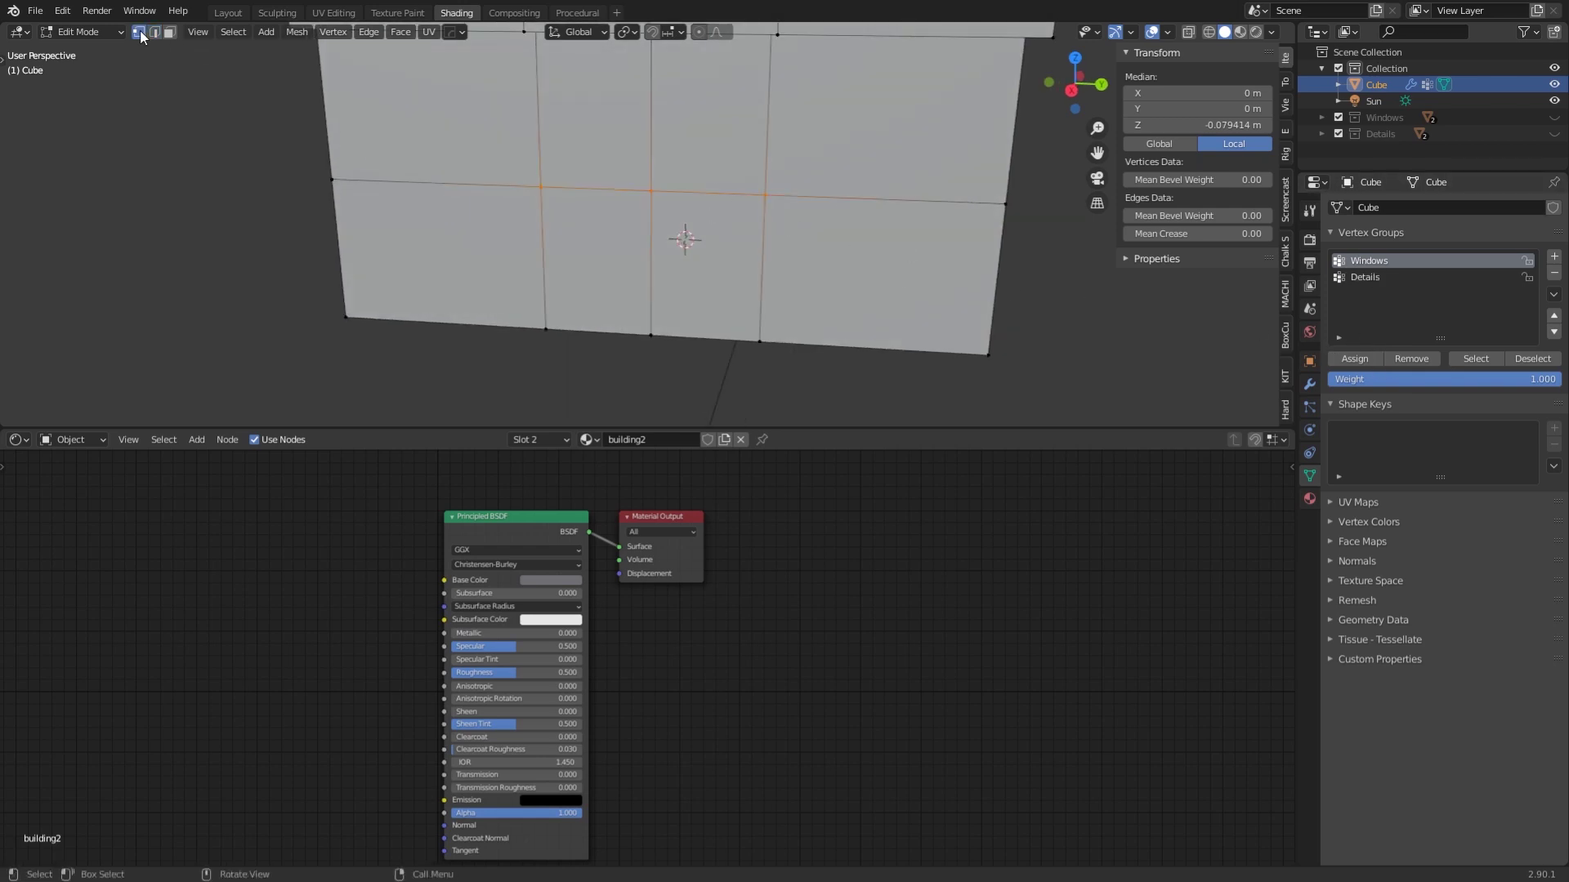
pyautogui.click(1093, 347)
pyautogui.click(1475, 359)
pyautogui.moveTo(964, 216); pyautogui.dragTo(912, 179, button='middle')
pyautogui.scroll(-3, 844, 178)
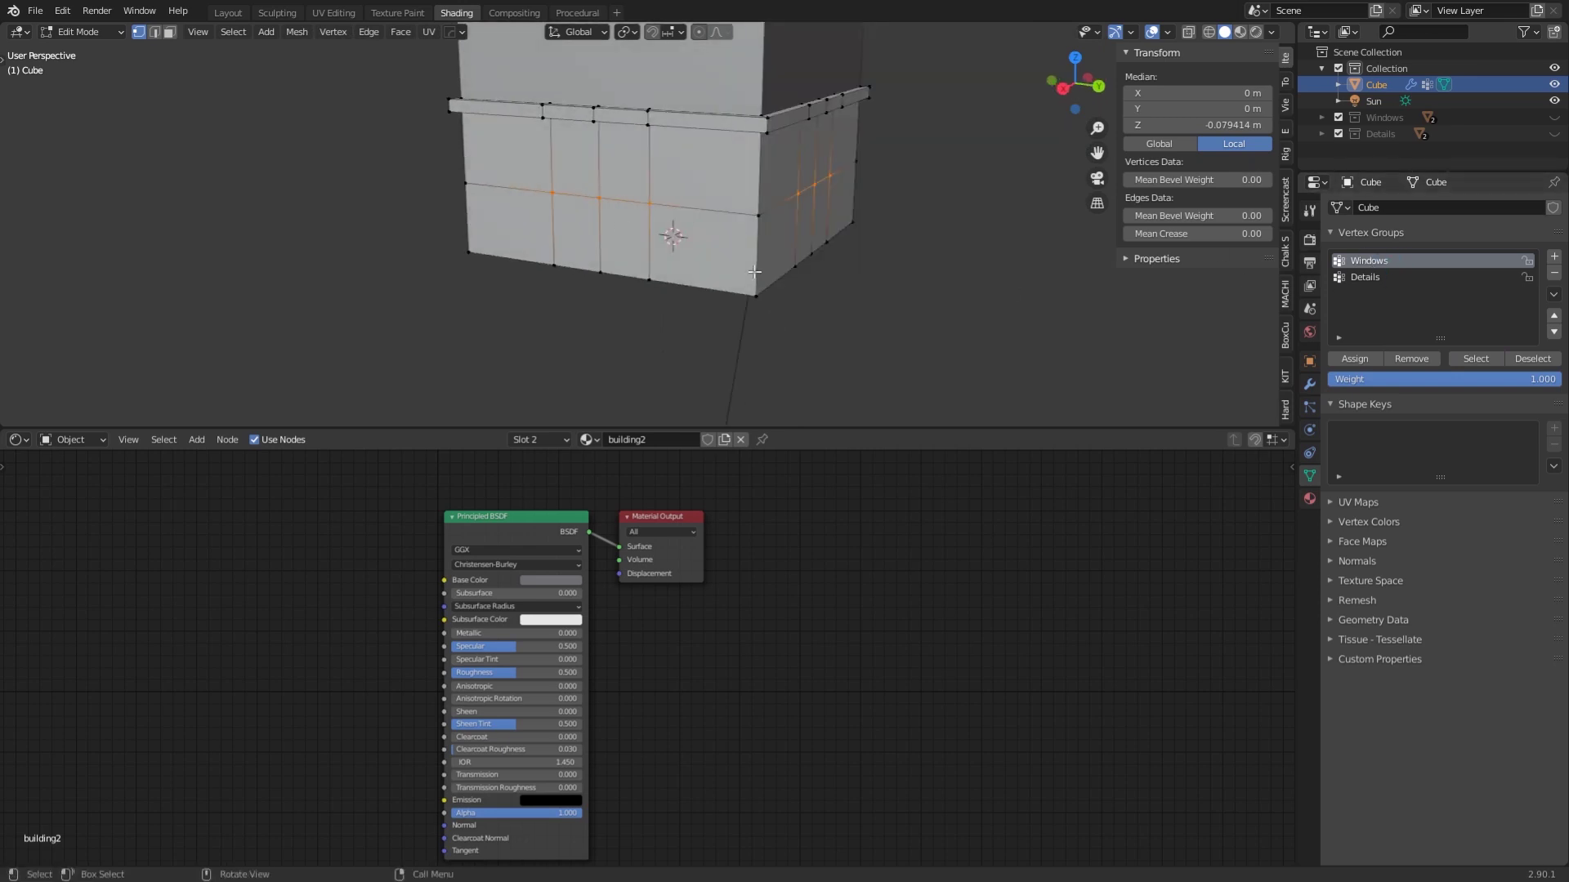
# Remove the middle vertex of each wall's window row from the Windows vertex group, keeping the two outer ones.
pyautogui.scroll(2, 678, 200)
pyautogui.click(650, 191)
pyautogui.keyDown('shift'); pyautogui.click(502, 175); pyautogui.keyUp('shift')
pyautogui.click(573, 184)
pyautogui.moveTo(703, 200); pyautogui.dragTo(621, 200, button='middle')
pyautogui.keyDown('shift'); pyautogui.click(791, 190); pyautogui.keyUp('shift')
pyautogui.keyDown('shift'); pyautogui.click(648, 199); pyautogui.keyUp('shift')
pyautogui.moveTo(817, 204); pyautogui.dragTo(634, 207, button='middle')
pyautogui.keyDown('shift'); pyautogui.click(502, 175); pyautogui.keyUp('shift')
pyautogui.click(1410, 359)
# Check which vertices belong to the Windows and Details vertex groups by selecting each group in turn.
pyautogui.click(959, 286)
pyautogui.click(1364, 280)
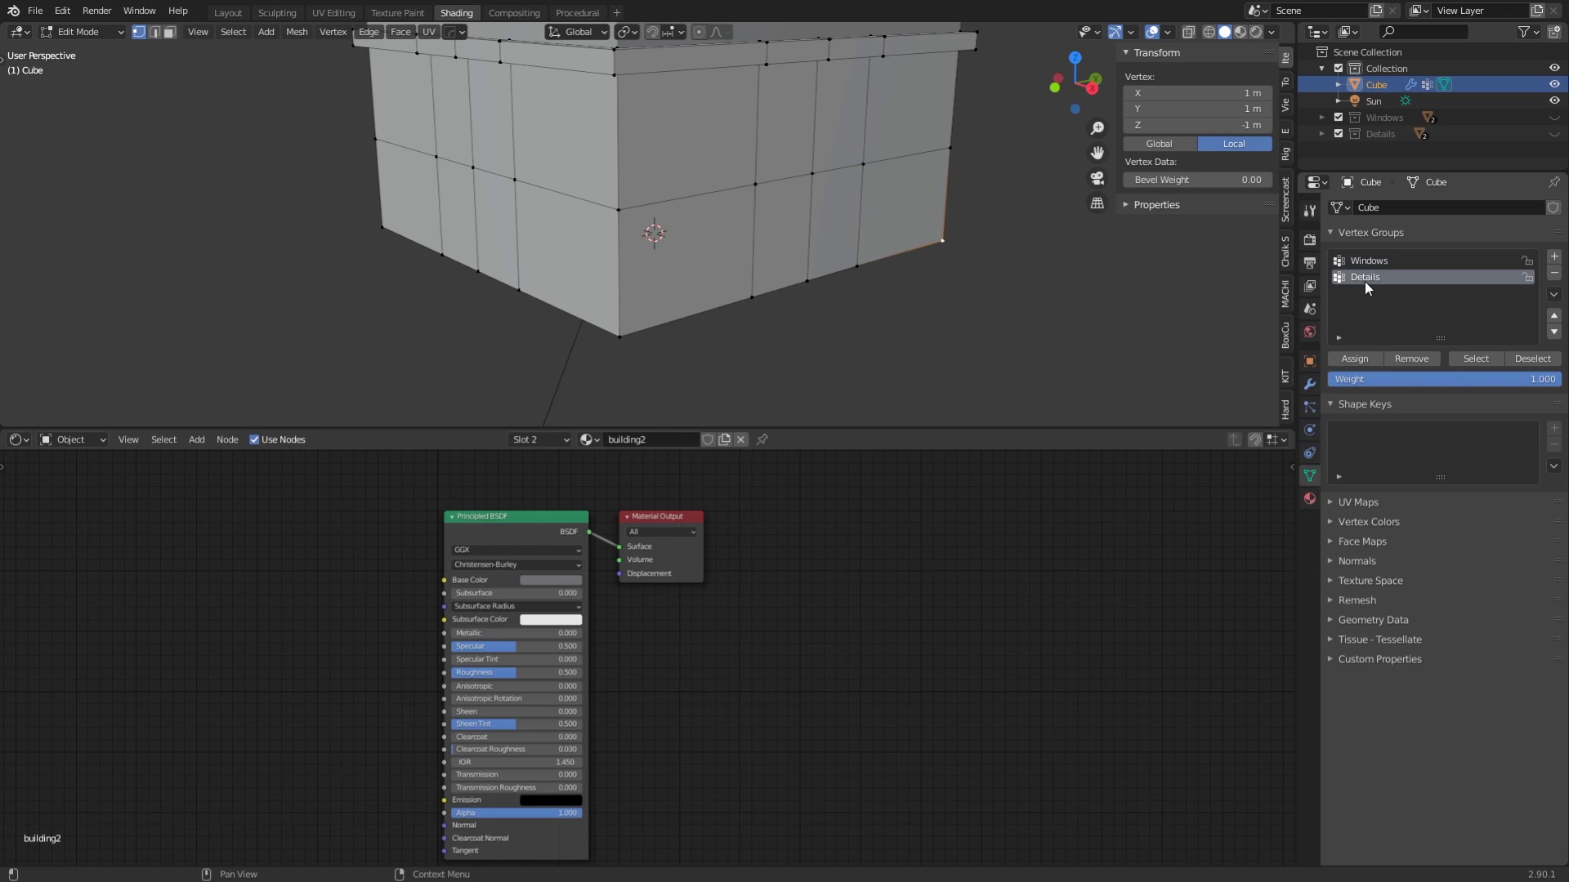
pyautogui.click(1373, 263)
pyautogui.click(1062, 318)
pyautogui.click(1491, 360)
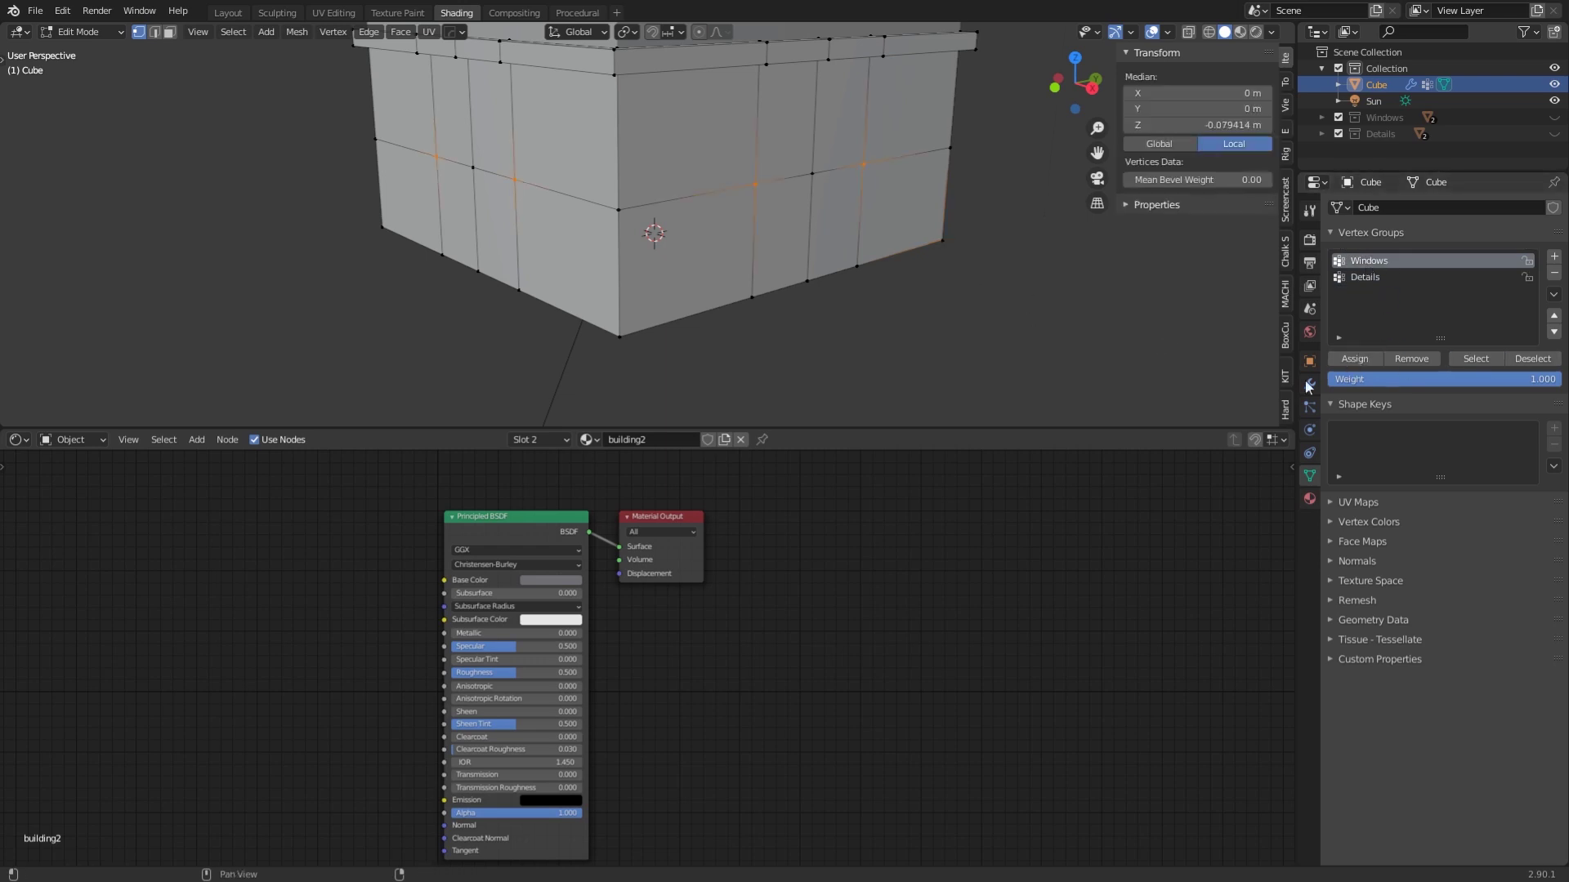
pyautogui.moveTo(817, 188); pyautogui.dragTo(753, 282, button='middle')
pyautogui.hotkey('alt', 'a')
pyautogui.click(1366, 277)
pyautogui.click(1469, 360)
pyautogui.hotkey('alt', 'a')
pyautogui.click(1371, 263)
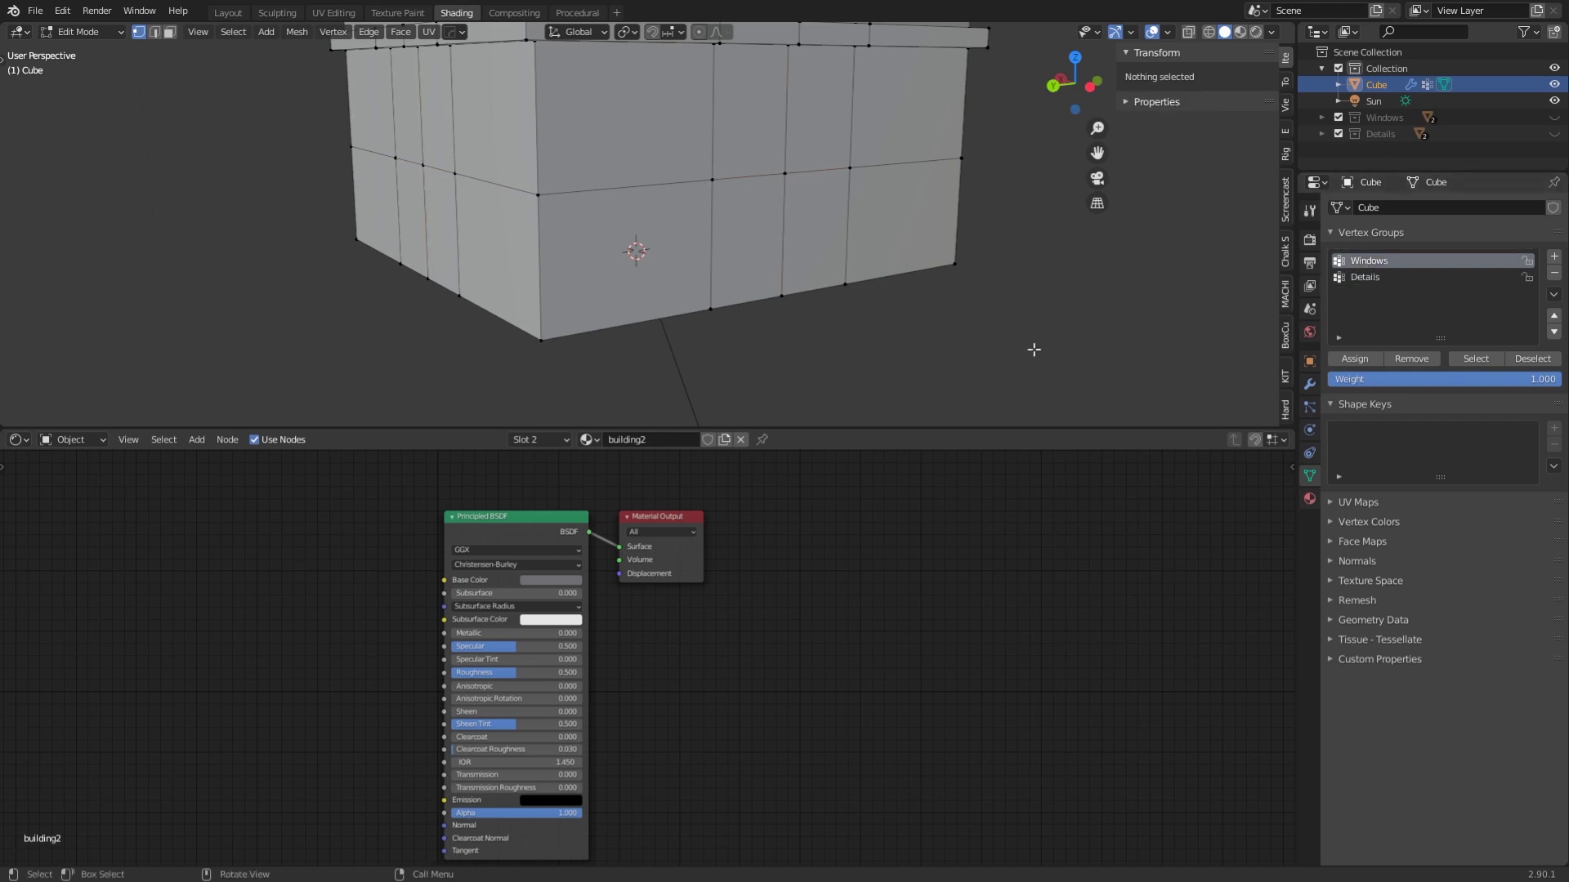
# Return to object mode in rendered shading and examine the building's windows from several sides.
pyautogui.press('Tab')
pyautogui.scroll(-4, 886, 317)
pyautogui.scroll(2, 879, 315)
pyautogui.moveTo(984, 291)
pyautogui.mouseDown(button='middle')
pyautogui.moveTo(889, 283)
pyautogui.moveTo(860, 263)
pyautogui.moveTo(930, 266)
pyautogui.moveTo(950, 287)
pyautogui.moveTo(662, 253)
pyautogui.moveTo(631, 268)
pyautogui.mouseUp(button='middle')
pyautogui.scroll(-4, 935, 279)
pyautogui.click(1256, 32)
pyautogui.scroll(3, 948, 303)
pyautogui.hotkey('alt', 'a')
pyautogui.scroll(-3, 639, 275)
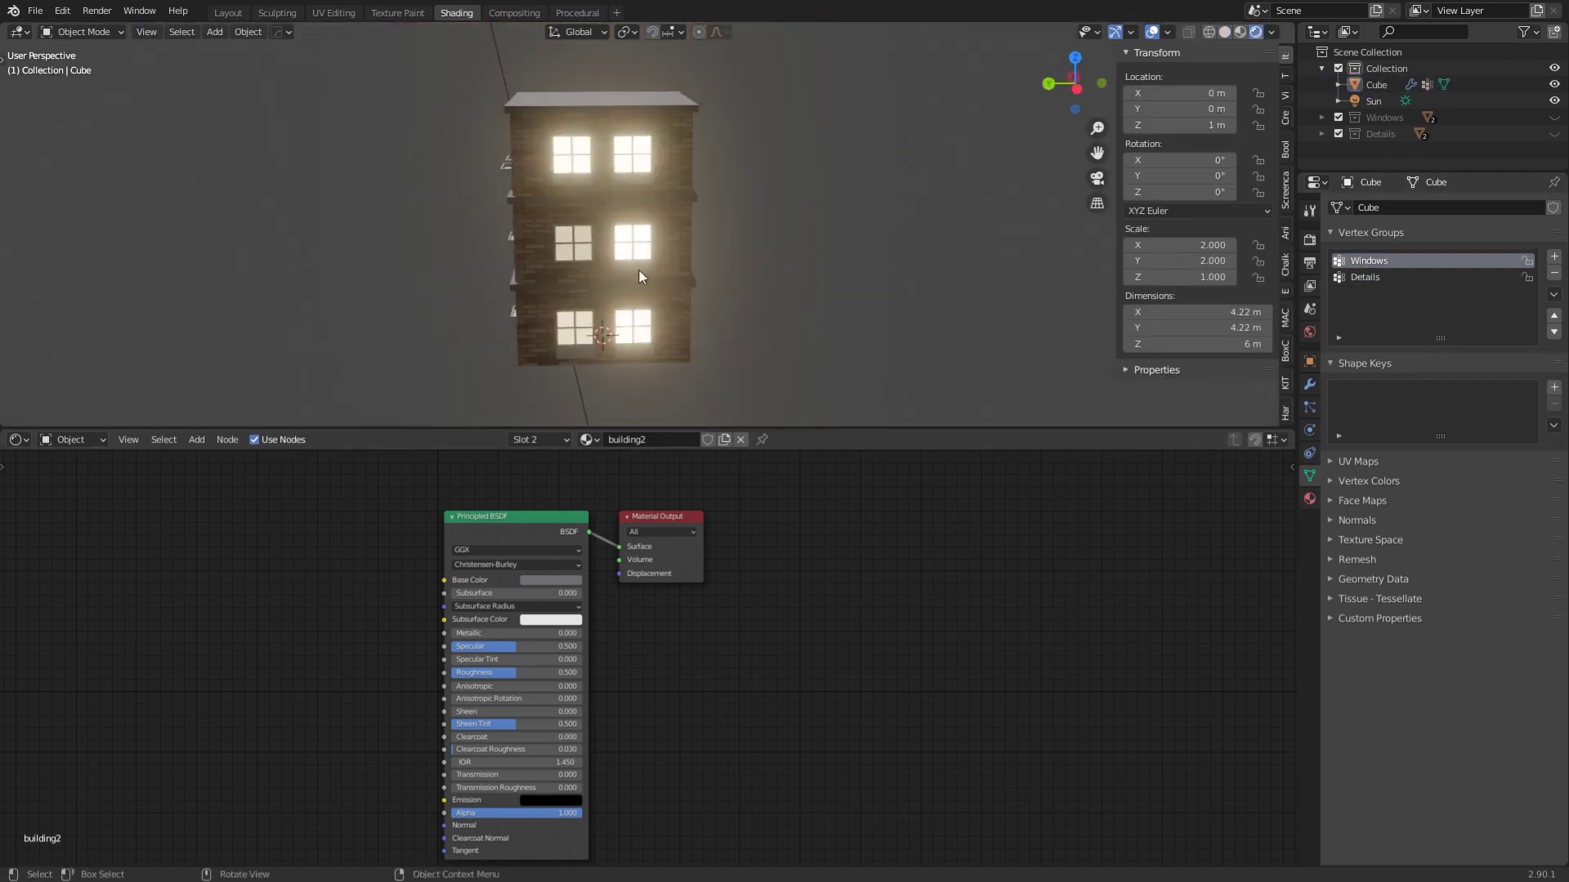
pyautogui.click(640, 276)
pyautogui.click(588, 440)
pyautogui.moveTo(578, 362); pyautogui.dragTo(644, 423, button='middle')
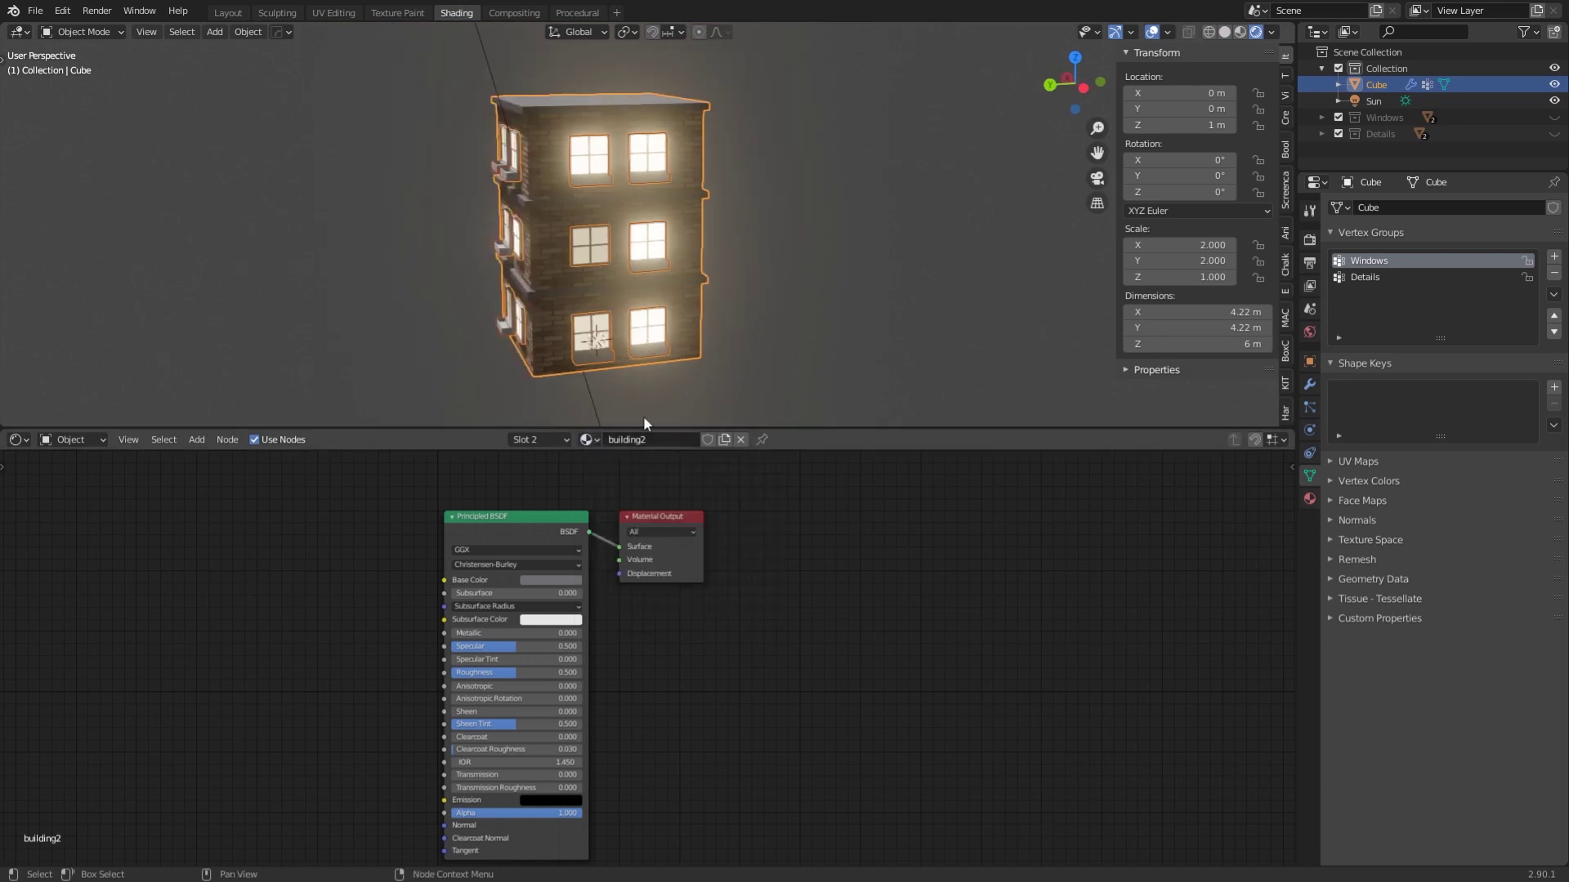
pyautogui.moveTo(1036, 357); pyautogui.dragTo(1073, 296, button='middle')
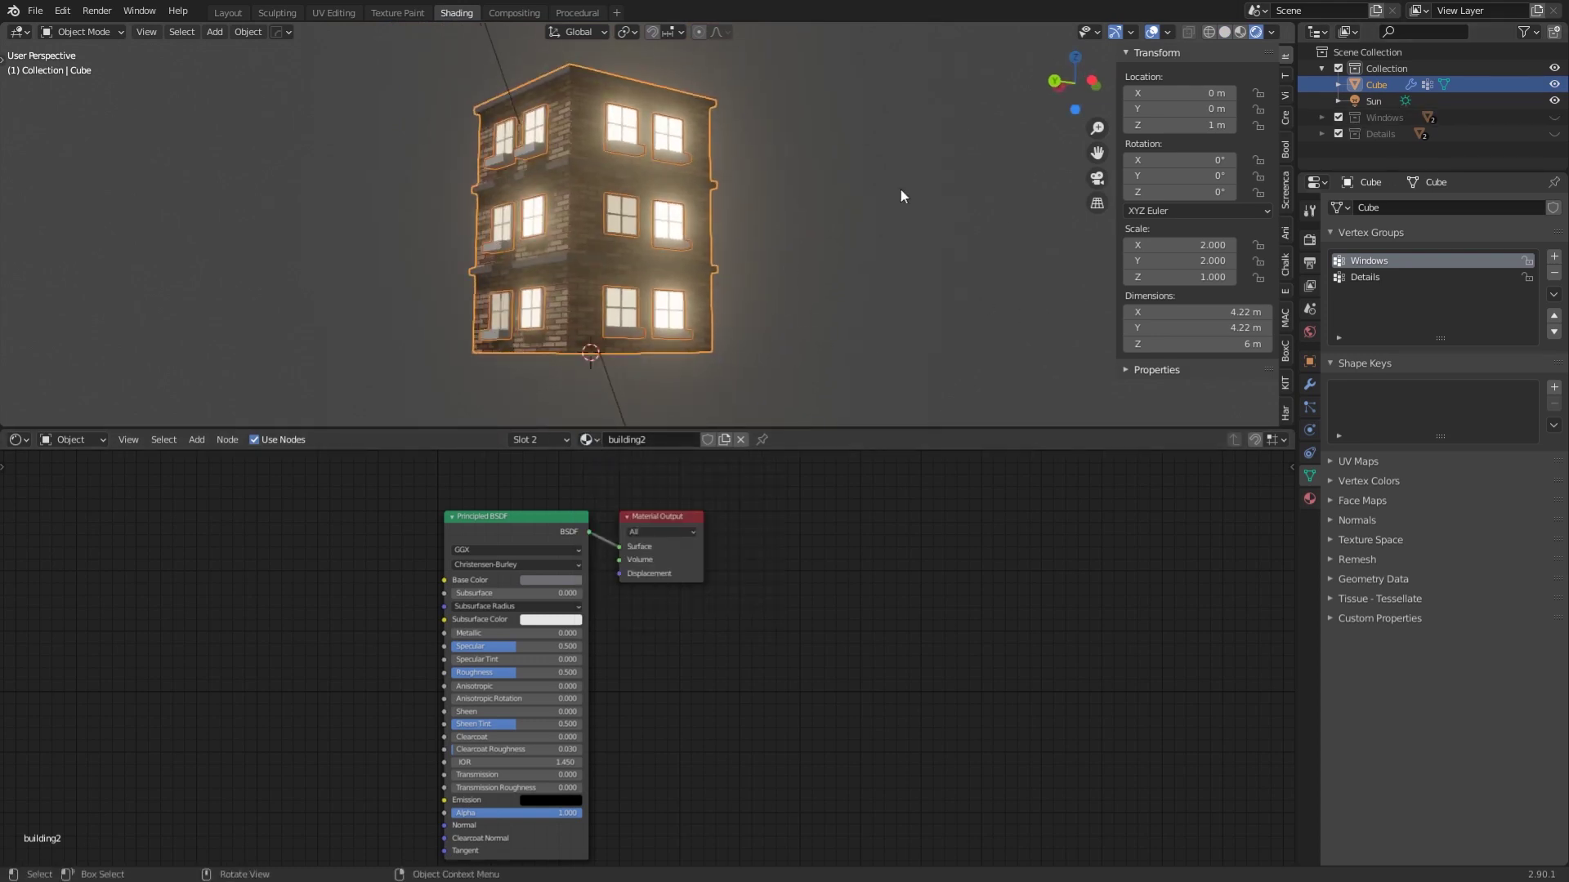
# Select Window01 in the Windows collection and set the emission strength of its Lights material to 6.700.
pyautogui.click(1321, 118)
pyautogui.click(1387, 134)
pyautogui.click(531, 440)
pyautogui.click(486, 492)
pyautogui.moveTo(351, 543); pyautogui.dragTo(543, 583, button='middle')
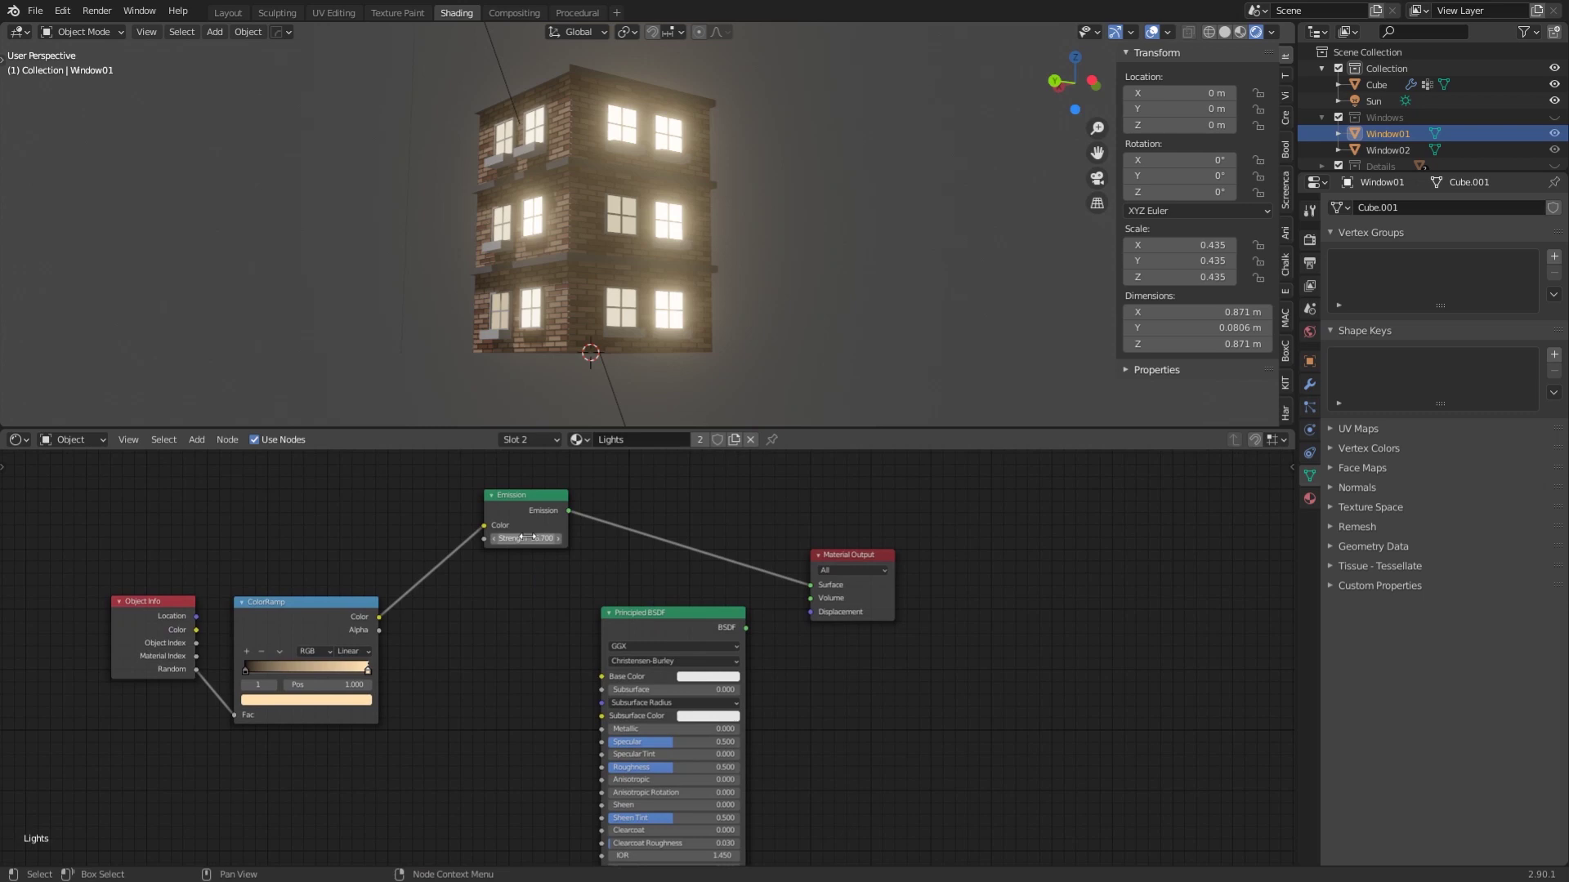
pyautogui.moveTo(527, 538); pyautogui.dragTo(491, 538)
pyautogui.moveTo(791, 276); pyautogui.dragTo(915, 306, button='middle')
pyautogui.moveTo(465, 672); pyautogui.dragTo(594, 620, button='middle')
# Add a middle stop to the Lights material's ColorRamp and colour it tan with a value of 0.735.
pyautogui.click(375, 618)
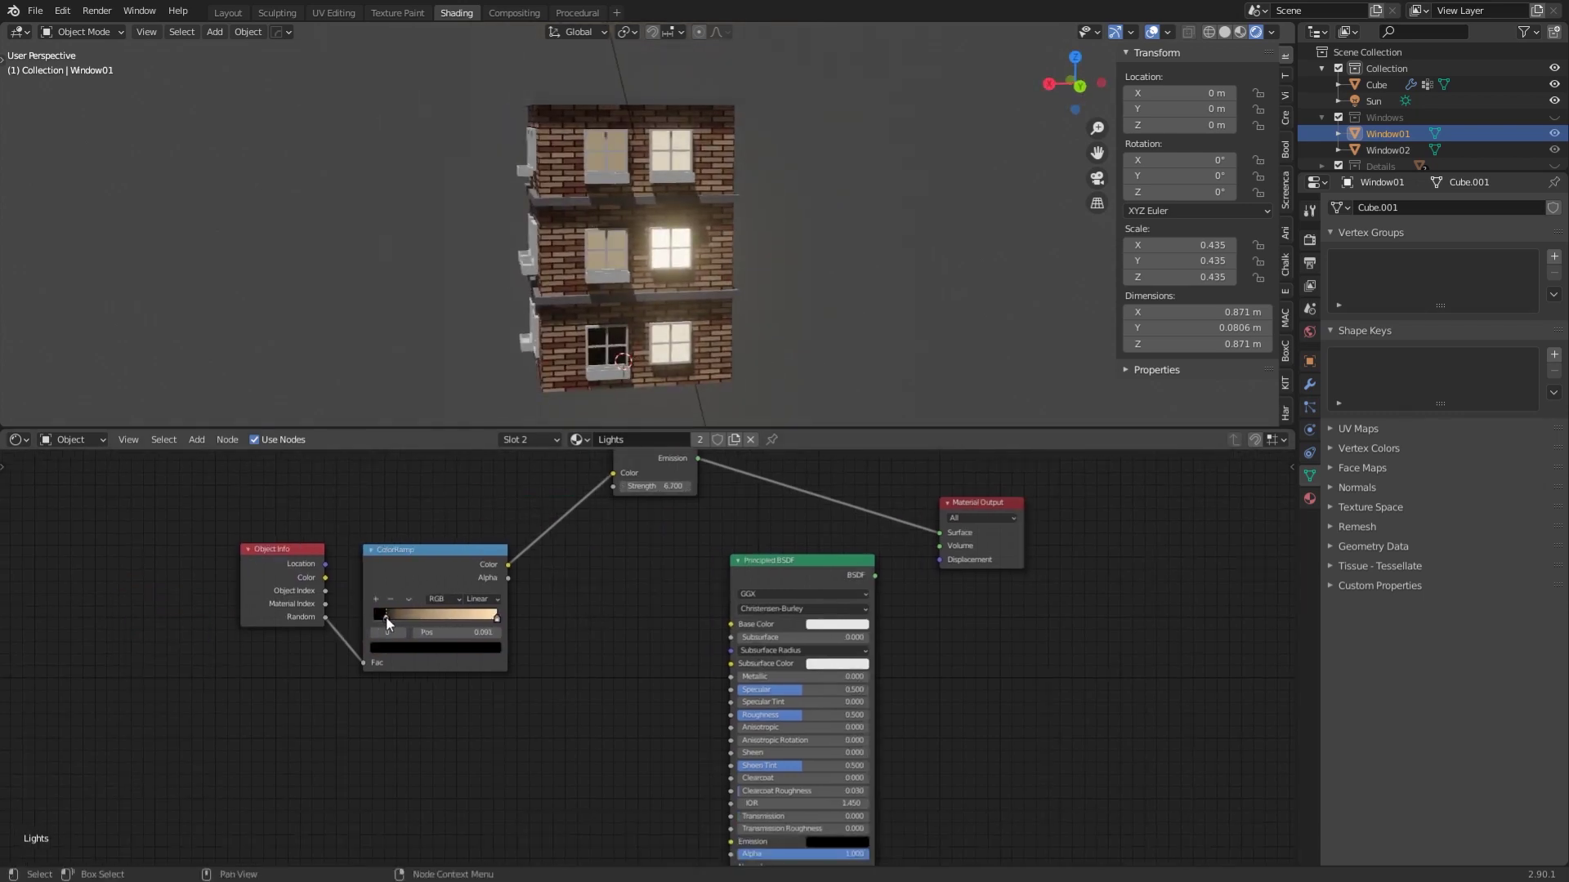
pyautogui.click(377, 600)
pyautogui.moveTo(436, 619); pyautogui.dragTo(431, 618)
pyautogui.click(433, 648)
pyautogui.moveTo(416, 530); pyautogui.dragTo(416, 540)
pyautogui.moveTo(518, 662); pyautogui.dragTo(565, 654, button='middle')
pyautogui.click(488, 639)
pyautogui.moveTo(467, 531); pyautogui.dragTo(456, 525)
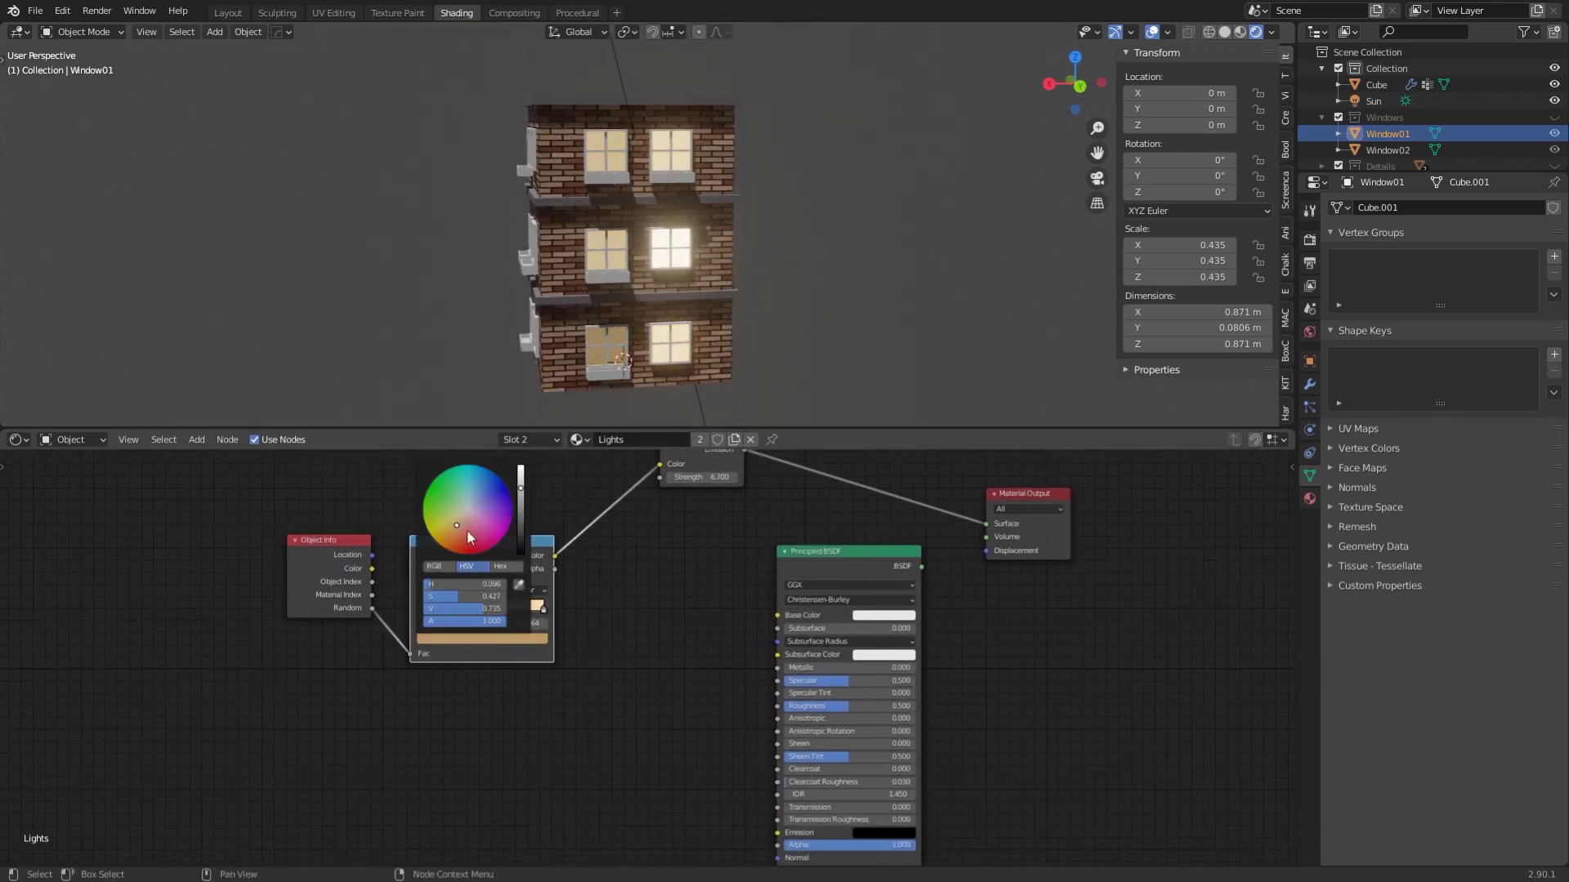
# Move the Object Info and ColorRamp nodes farther away from the Emission node.
pyautogui.moveTo(507, 294); pyautogui.dragTo(809, 274, button='middle')
pyautogui.scroll(1, 645, 656)
pyautogui.moveTo(714, 224); pyautogui.dragTo(543, 360, button='middle')
pyautogui.moveTo(302, 533); pyautogui.dragTo(238, 532)
pyautogui.moveTo(466, 535); pyautogui.dragTo(399, 527)
pyautogui.moveTo(564, 327); pyautogui.dragTo(646, 266, button='middle')
pyautogui.moveTo(465, 582); pyautogui.dragTo(587, 596, button='middle')
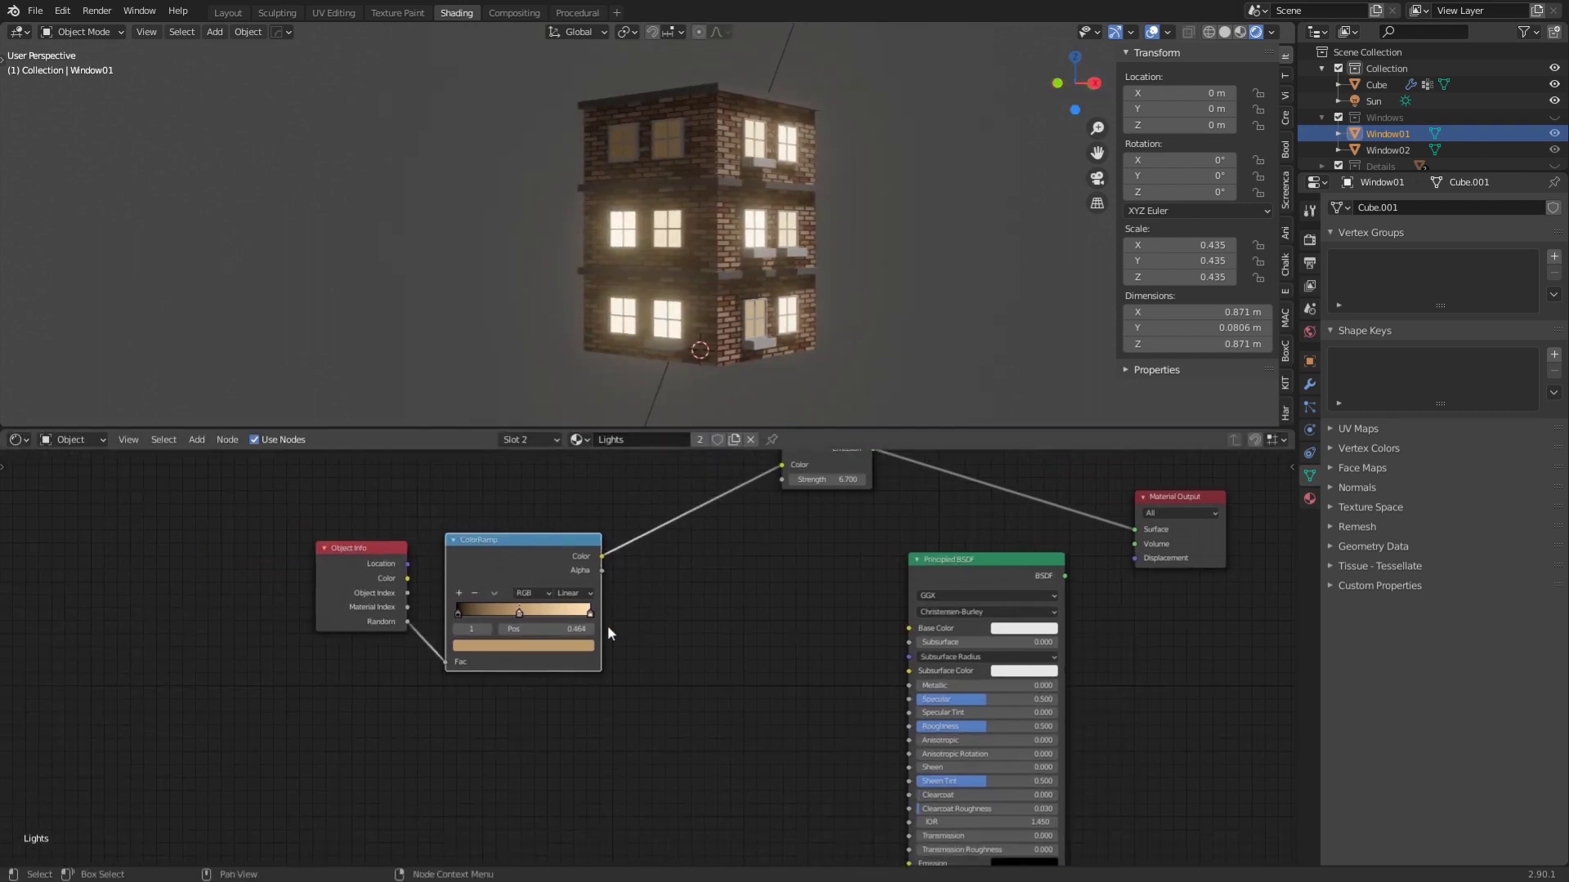
# Set the ColorRamp interpolation to Constant and add a black stop at position 0.425.
pyautogui.scroll(5, 609, 633)
pyautogui.click(544, 569)
pyautogui.click(550, 670)
pyautogui.moveTo(457, 593)
pyautogui.mouseDown()
pyautogui.moveTo(399, 593)
pyautogui.moveTo(461, 598)
pyautogui.mouseUp()
pyautogui.click(368, 563)
pyautogui.moveTo(805, 214); pyautogui.dragTo(623, 233, button='middle')
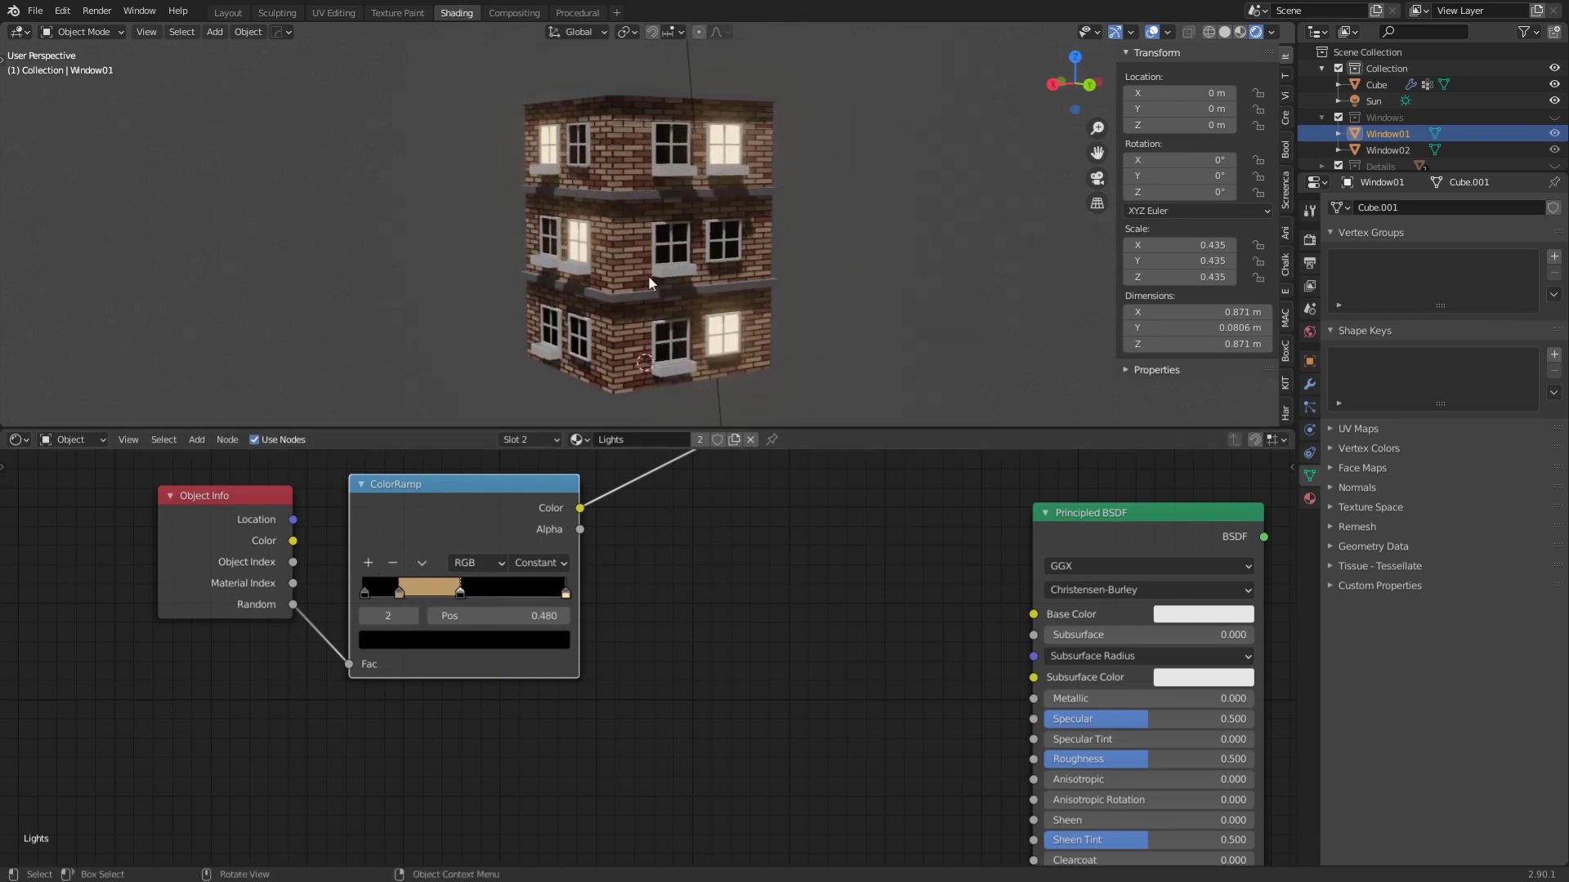
pyautogui.moveTo(460, 591); pyautogui.dragTo(449, 592)
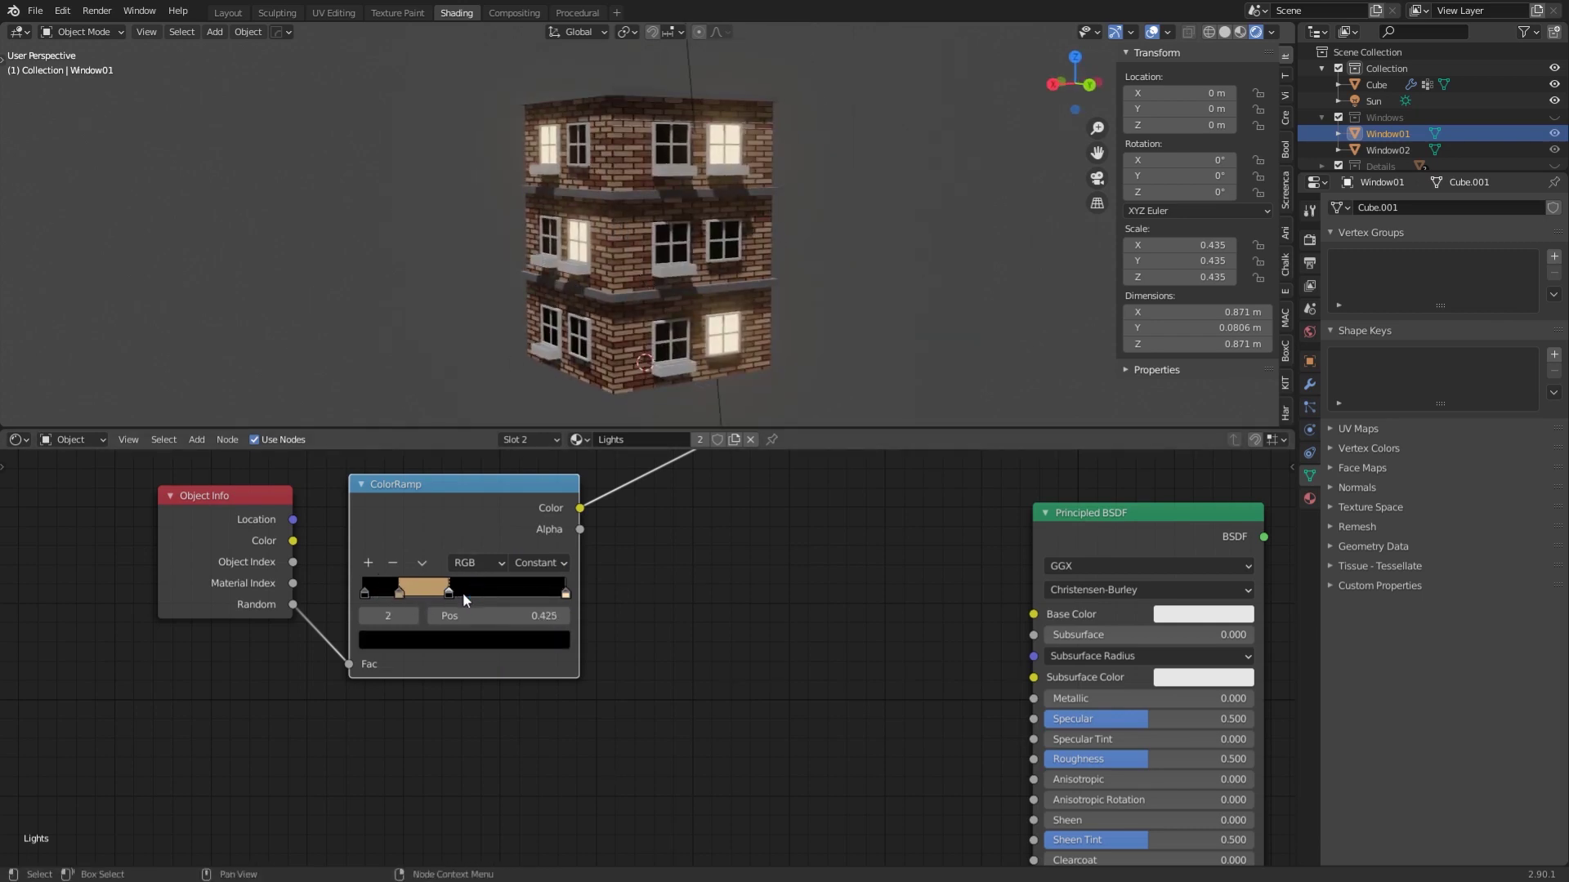
pyautogui.moveTo(629, 297); pyautogui.dragTo(586, 329, button='middle')
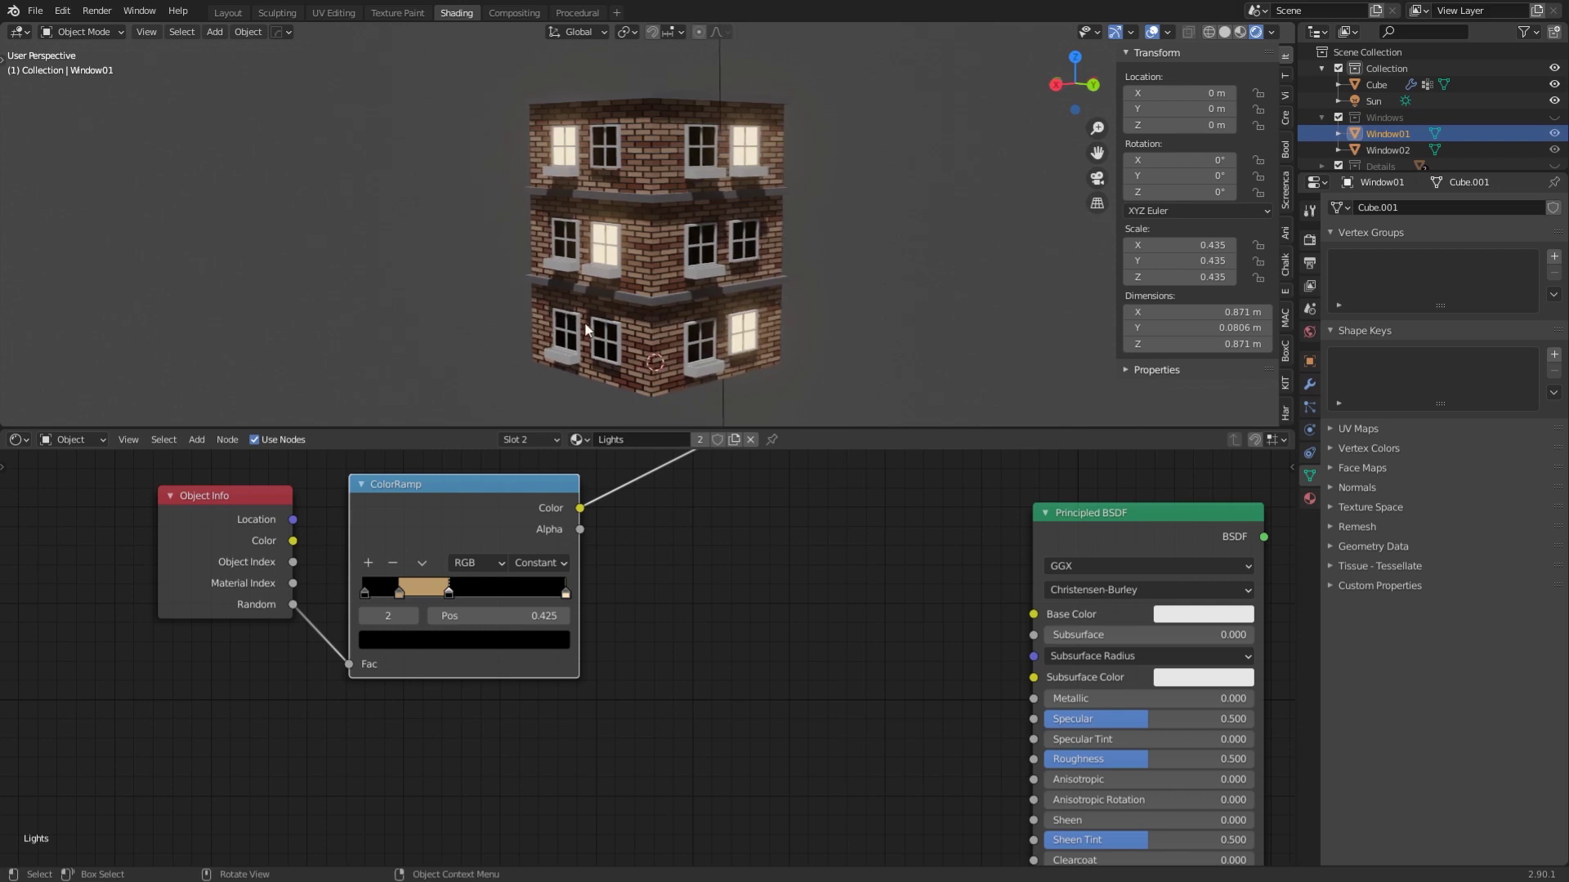
# Add a tan ColorRamp stop at position 0.542 and recolour the black stop at position 0.425.
pyautogui.click(367, 560)
pyautogui.moveTo(424, 593); pyautogui.dragTo(472, 593)
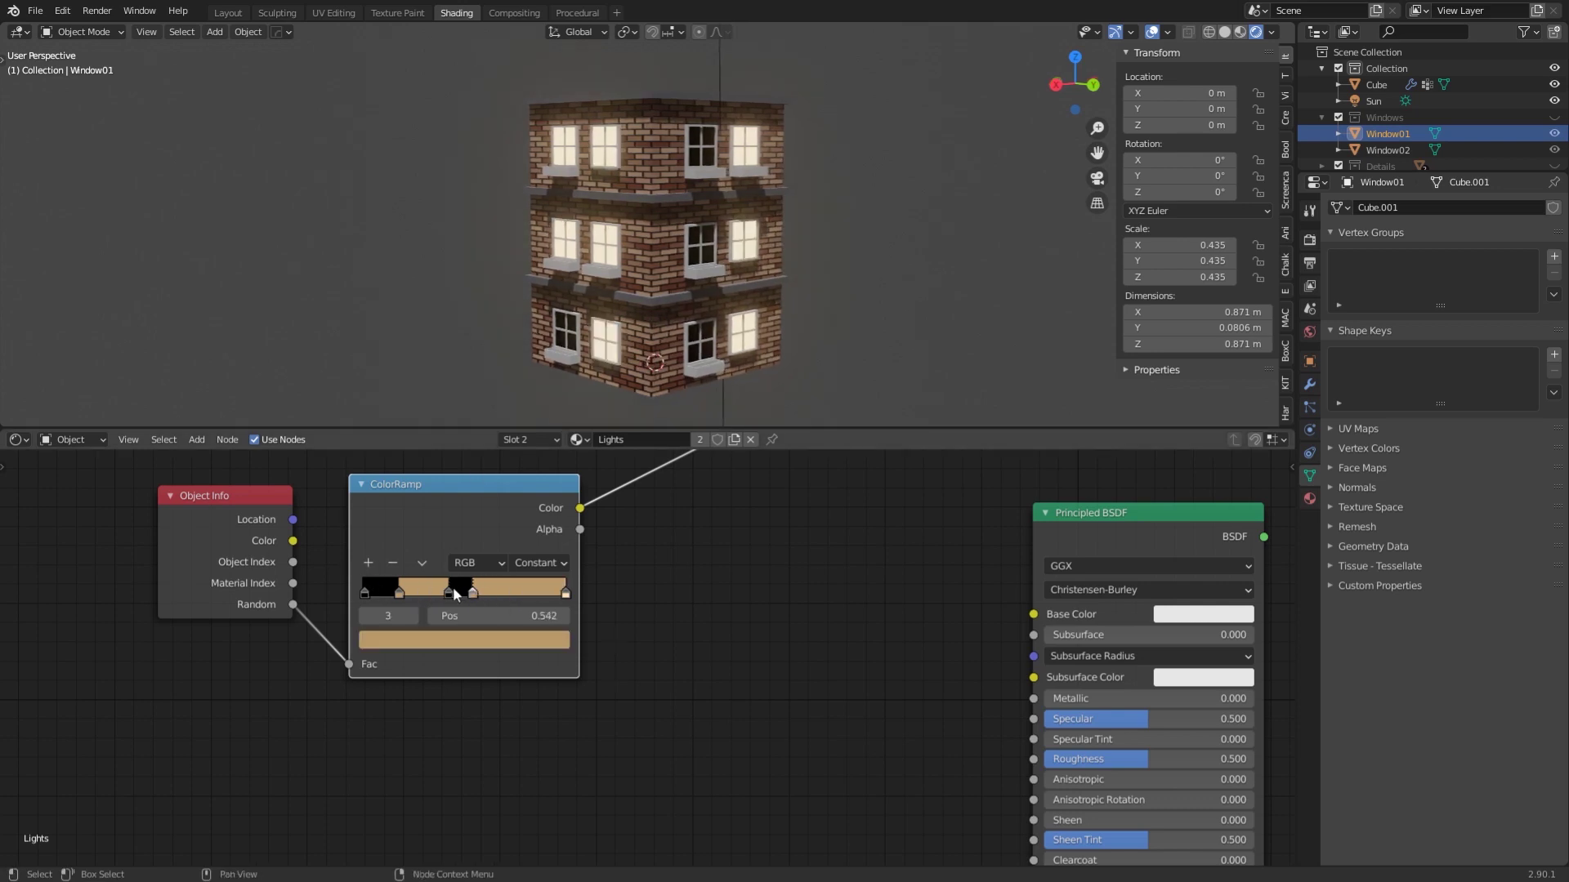
pyautogui.click(449, 594)
pyautogui.click(455, 639)
pyautogui.click(525, 451)
pyautogui.moveTo(421, 471); pyautogui.dragTo(426, 465)
# Recolour the ramp's upper tan stop orange and respace the coloured stops, placing the reddish-brown one at position 0.398.
pyautogui.moveTo(472, 593); pyautogui.dragTo(488, 594)
pyautogui.click(488, 640)
pyautogui.moveTo(419, 474)
pyautogui.mouseDown()
pyautogui.moveTo(420, 457)
pyautogui.moveTo(433, 464)
pyautogui.mouseUp()
pyautogui.click(449, 594)
pyautogui.click(450, 640)
pyautogui.moveTo(564, 592); pyautogui.dragTo(492, 592)
pyautogui.moveTo(448, 592); pyautogui.dragTo(442, 590)
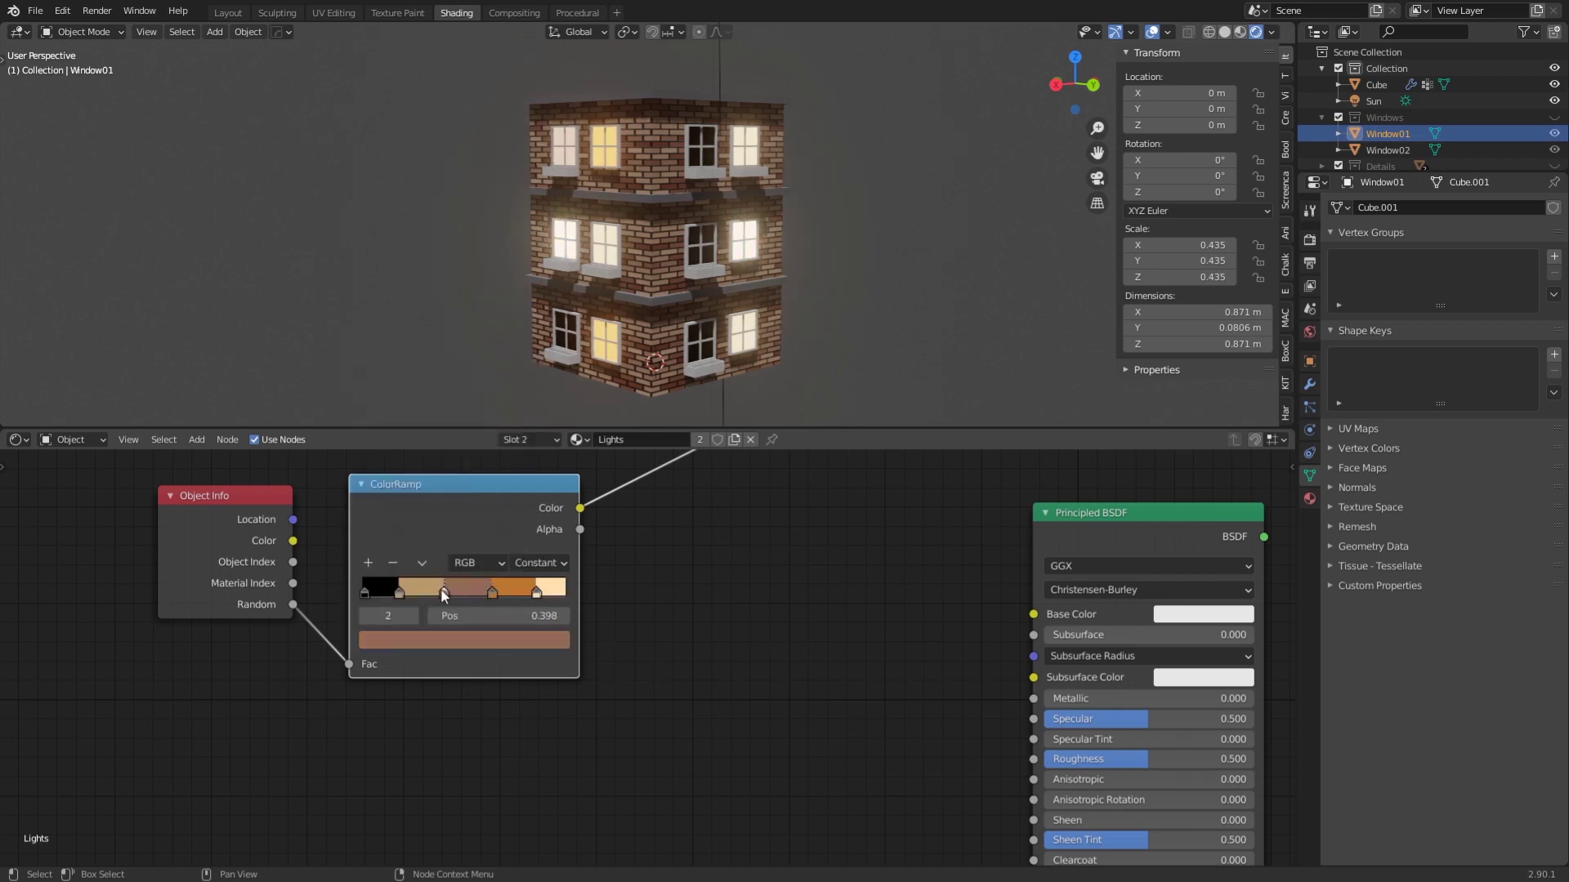
# Examine the varied window light colours on all sides of the building.
pyautogui.scroll(-3, 817, 278)
pyautogui.scroll(6, 654, 202)
pyautogui.click(686, 289)
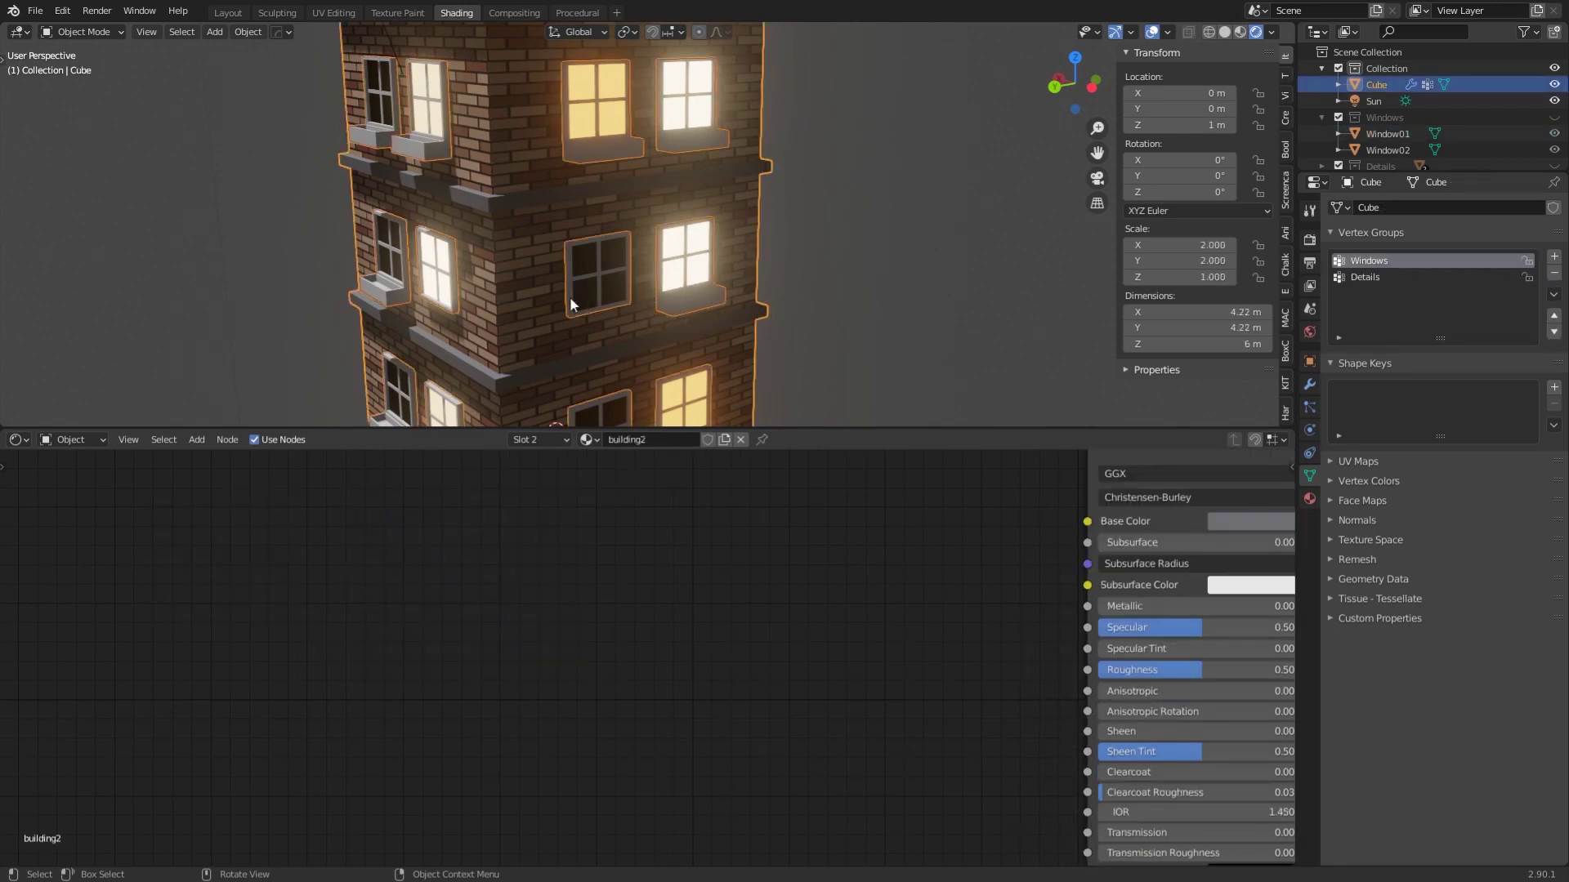
pyautogui.scroll(-5, 670, 292)
pyautogui.moveTo(669, 292); pyautogui.dragTo(700, 209, button='middle')
pyautogui.moveTo(636, 276); pyautogui.dragTo(820, 295, button='middle')
pyautogui.click(647, 255)
pyautogui.moveTo(682, 262); pyautogui.dragTo(595, 296, button='middle')
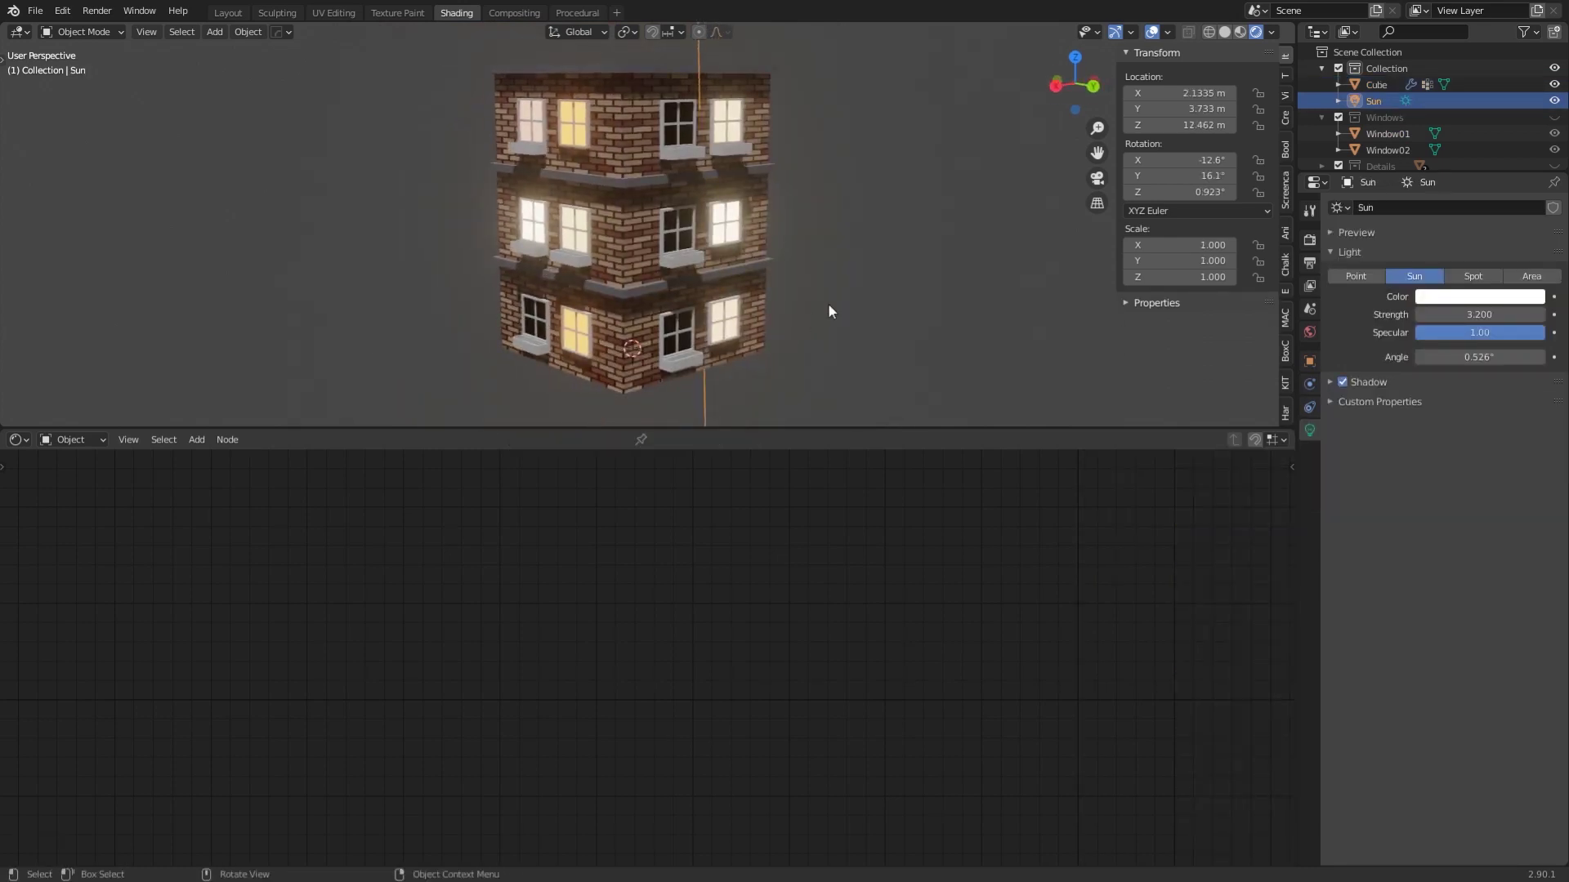
pyautogui.moveTo(829, 312); pyautogui.dragTo(872, 274, button='middle')
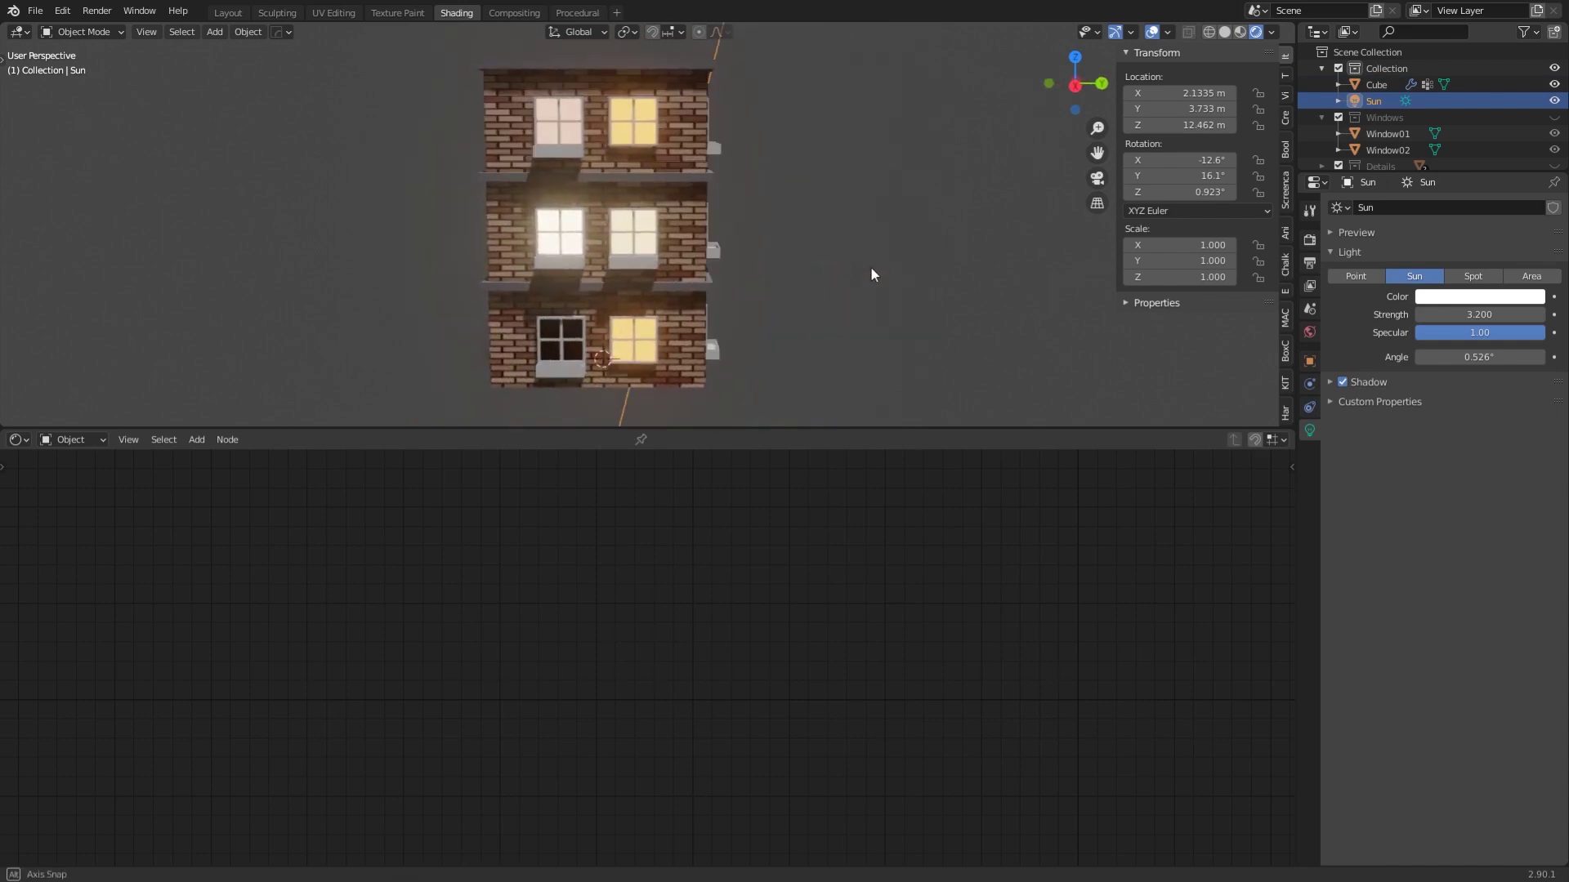
pyautogui.scroll(3, 625, 261)
pyautogui.scroll(-2, 593, 253)
pyautogui.moveTo(750, 263); pyautogui.dragTo(799, 256, button='middle')
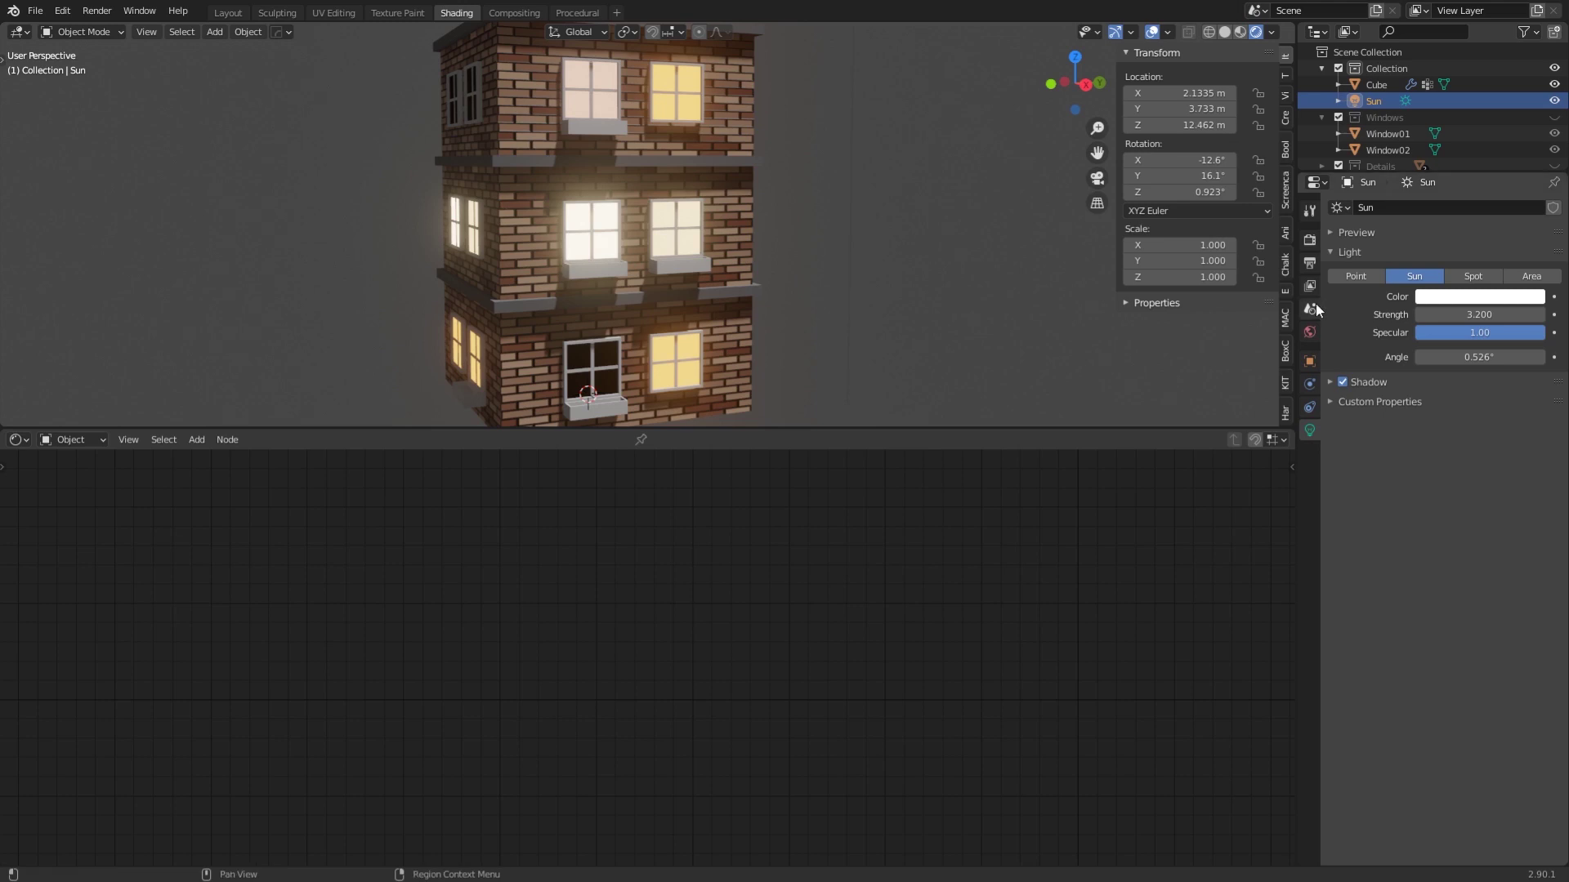
# Add a second particle system to the building and name it Details.
pyautogui.click(714, 276)
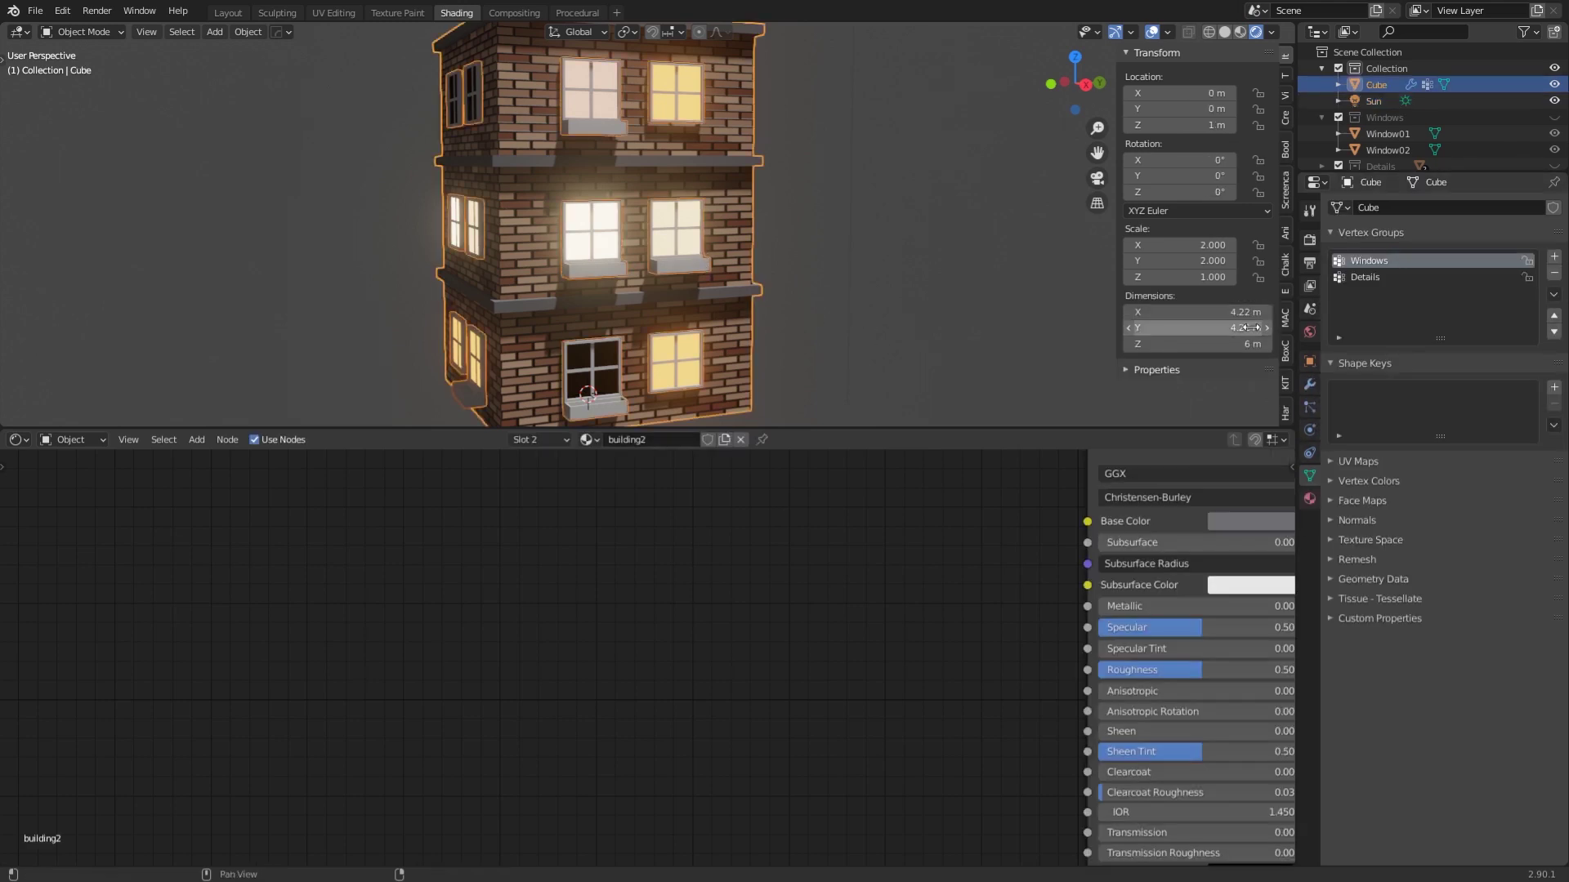
pyautogui.click(1309, 407)
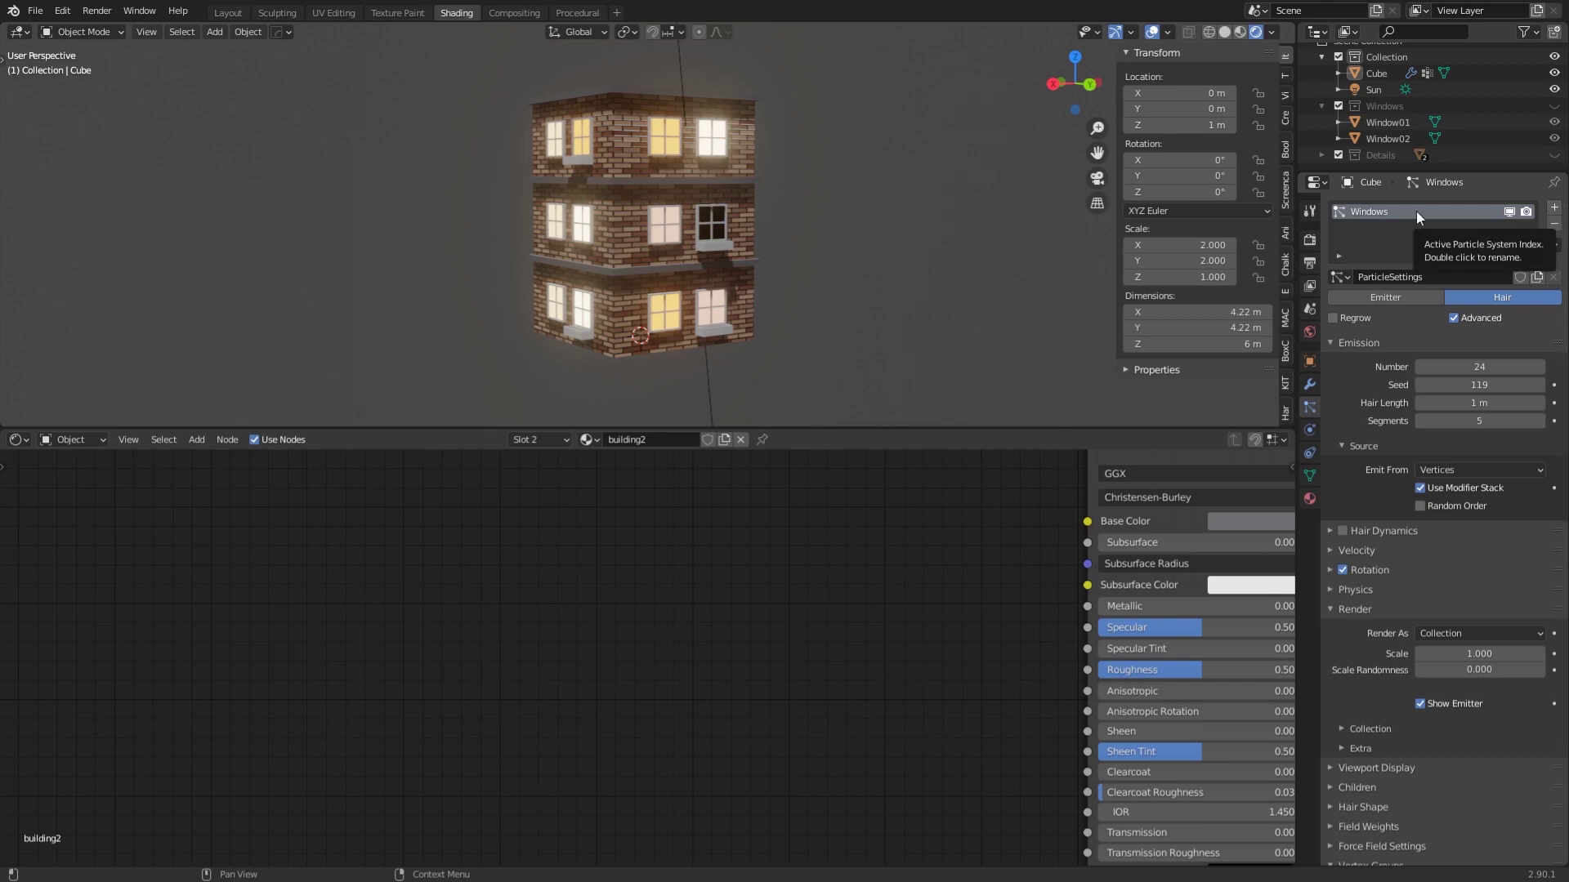
pyautogui.click(1554, 208)
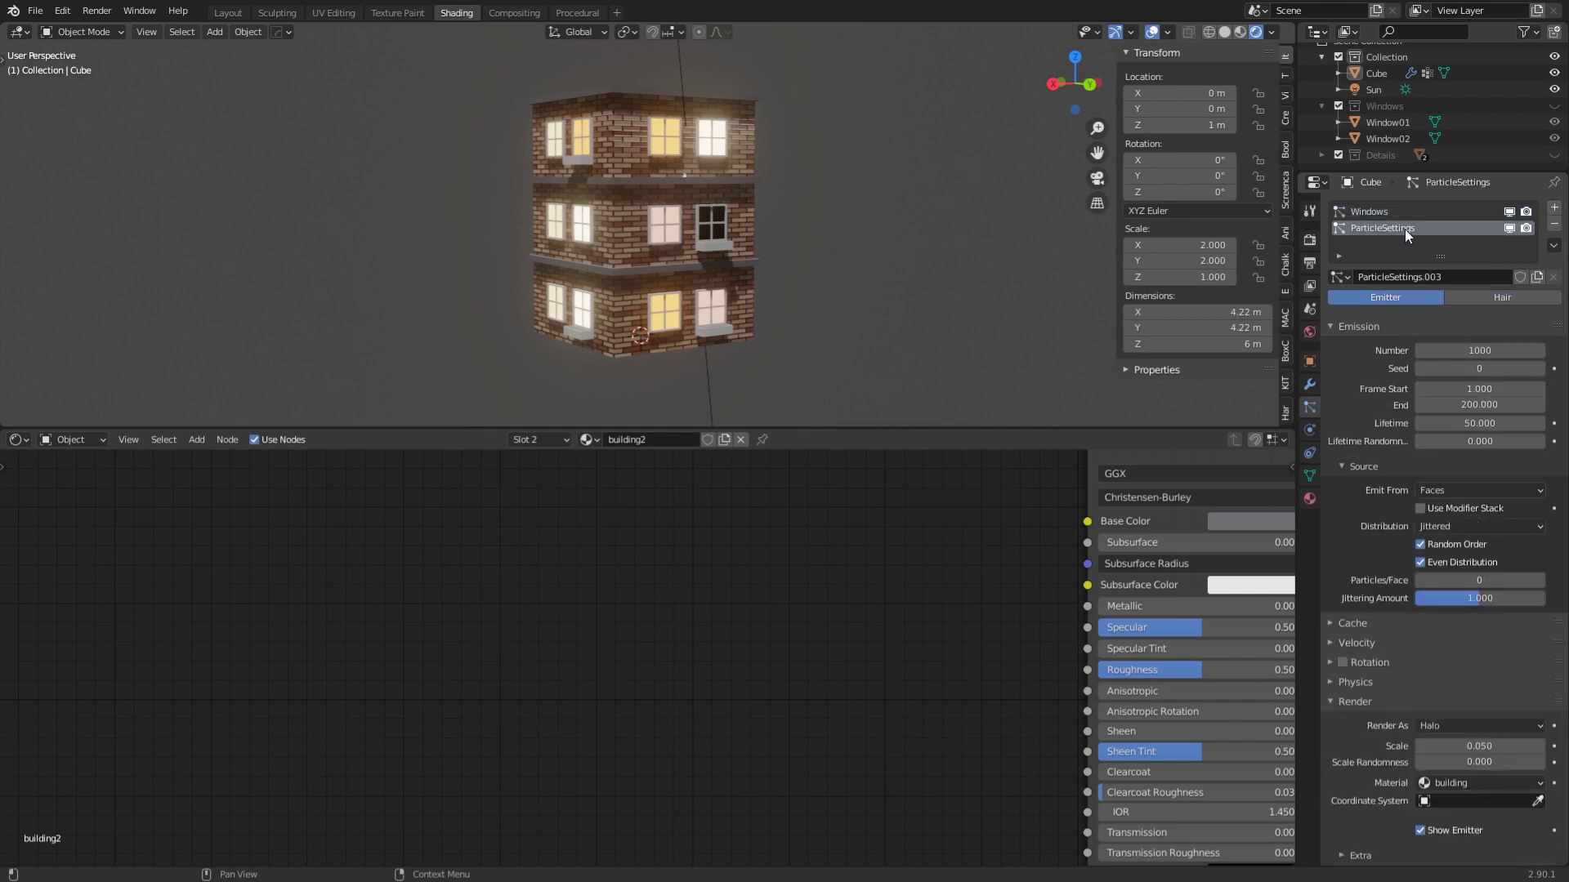
pyautogui.doubleClick(1405, 229)
pyautogui.write('Details')
# Assign the existing ParticleSettings to the Details system and make them a single-user copy.
pyautogui.click(1339, 277)
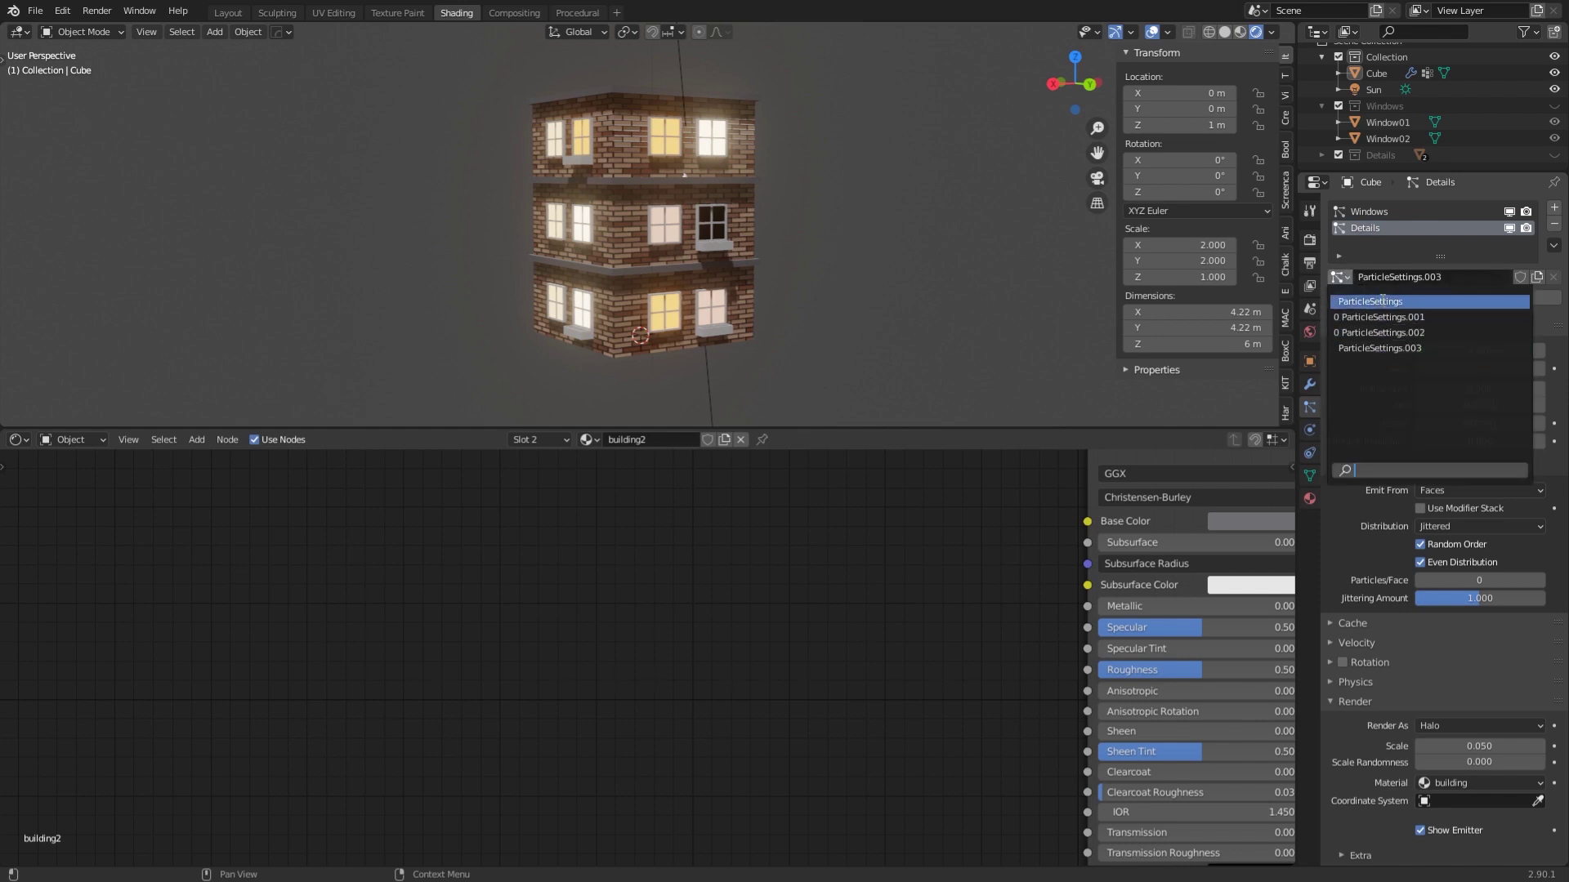
pyautogui.click(1381, 300)
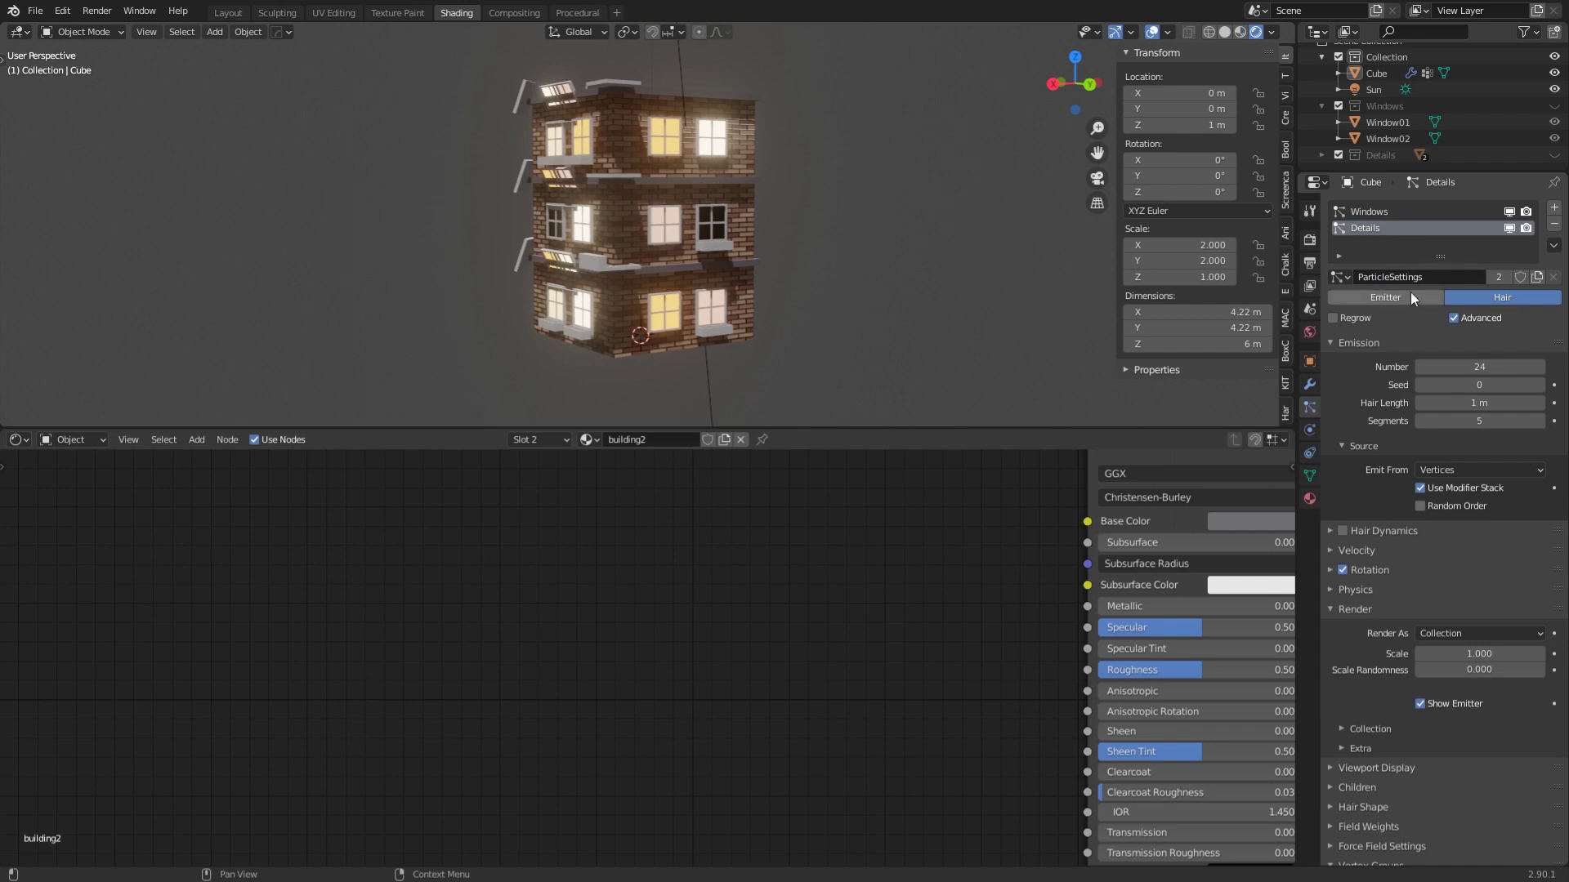
pyautogui.click(1499, 277)
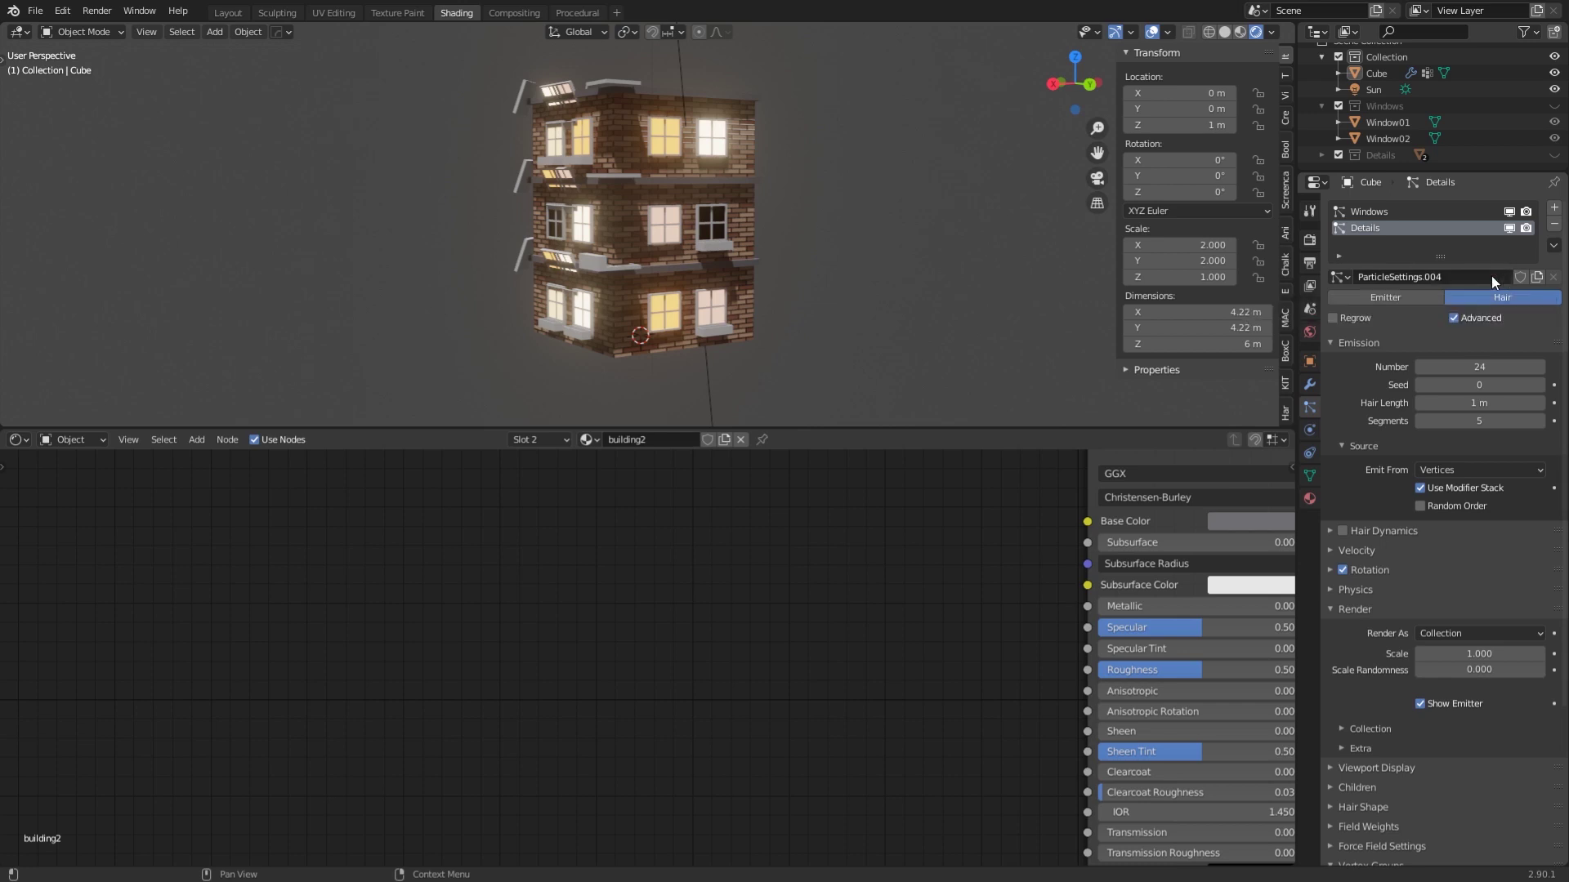
pyautogui.click(1440, 277)
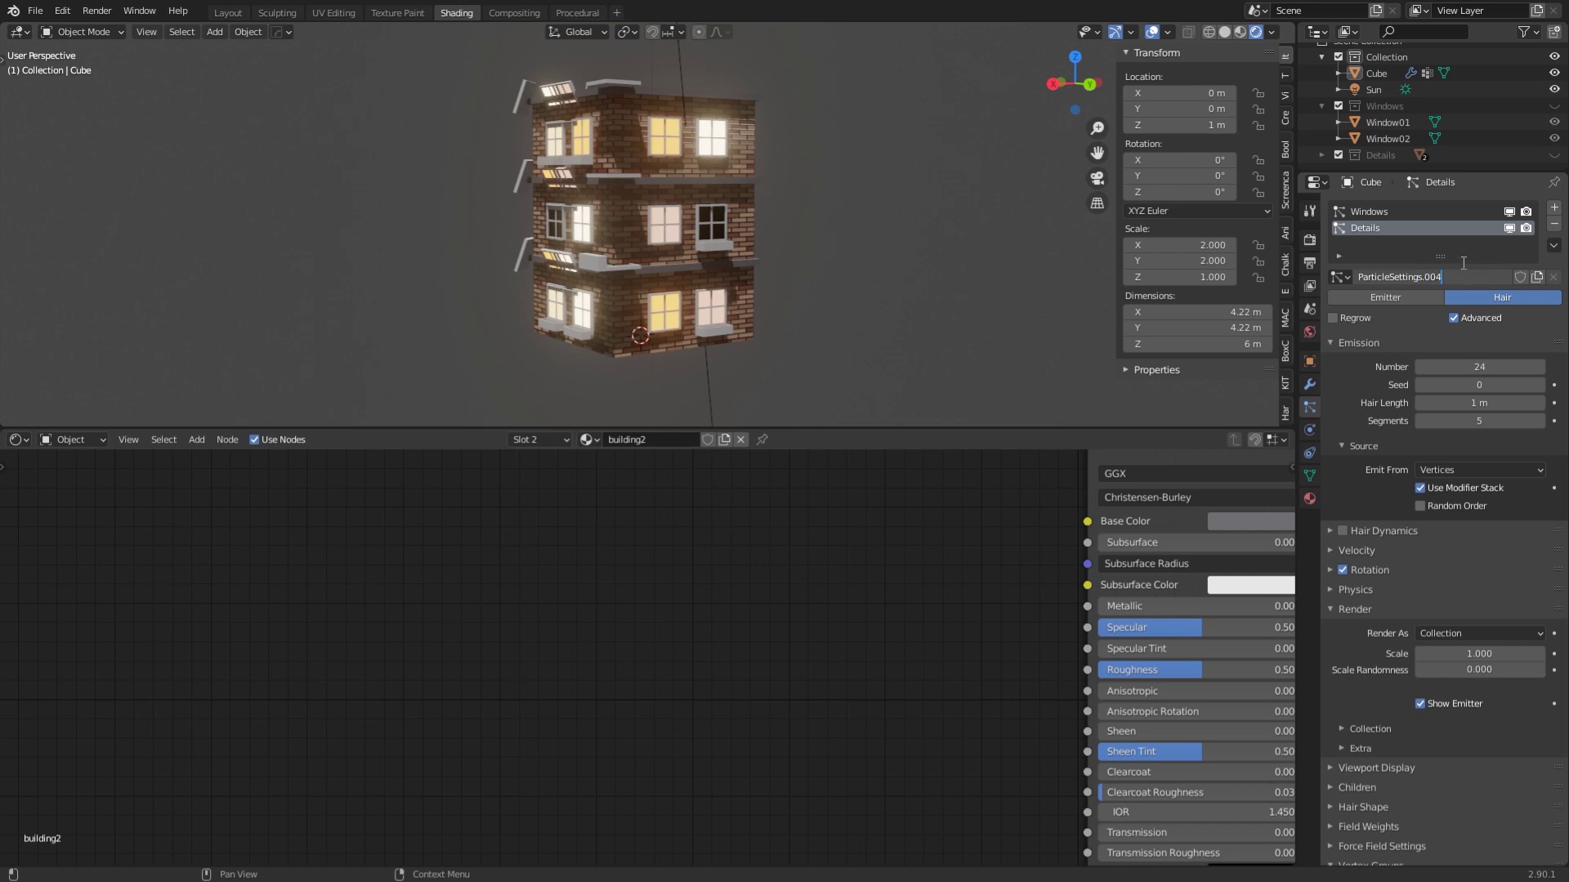
pyautogui.press('Return')
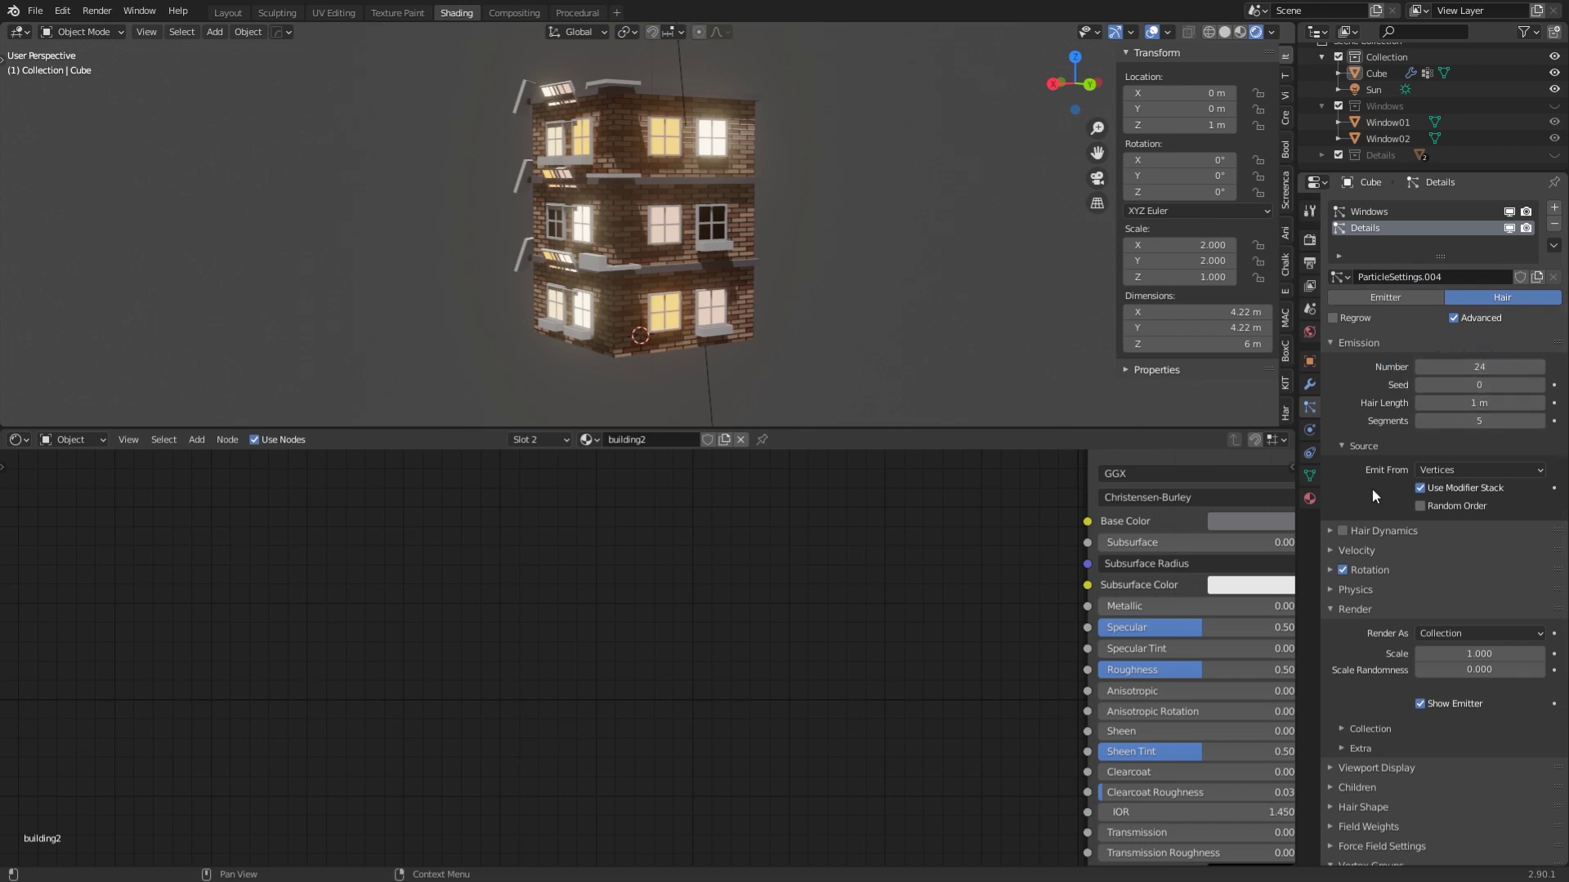
# Compare the vertex group assignment with the Windows system and set the Details system's density vertex group to Details.
pyautogui.scroll(-5, 1400, 557)
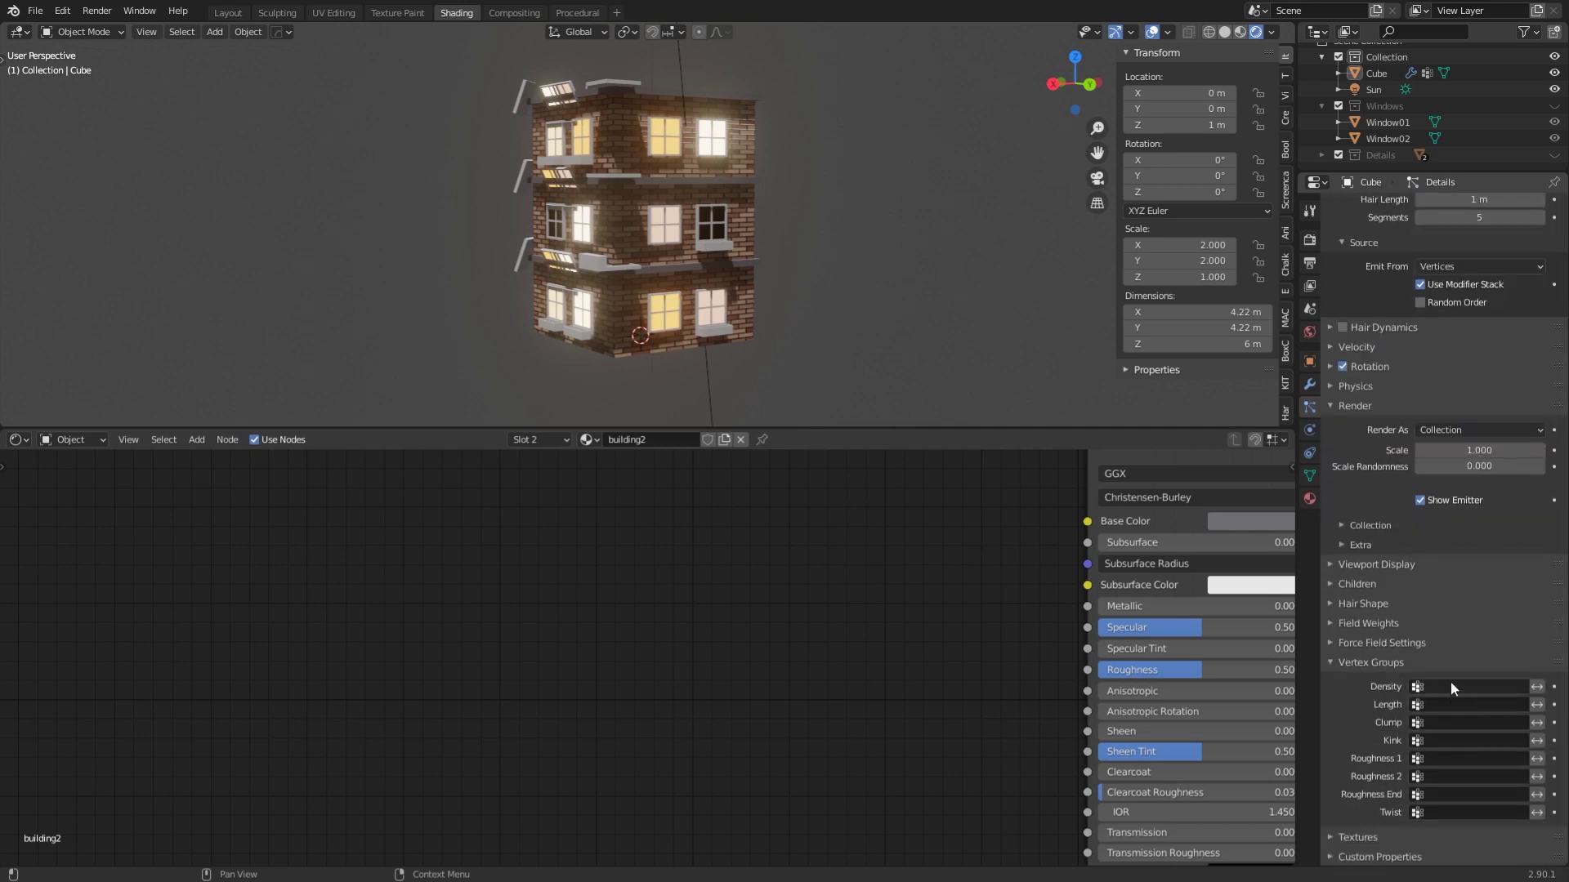
pyautogui.scroll(5, 1449, 681)
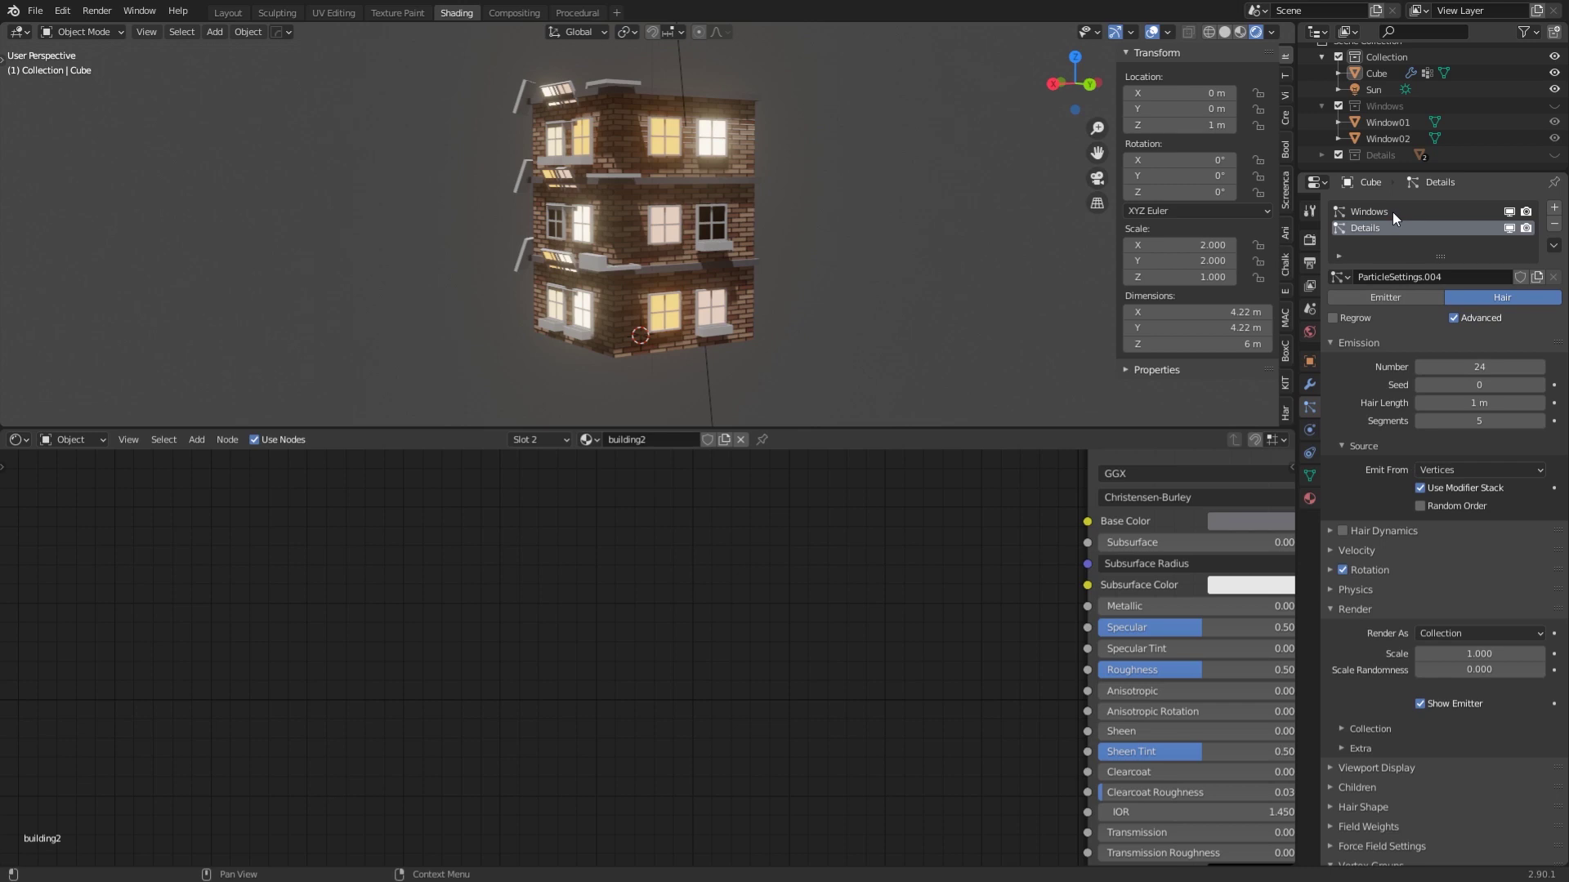
pyautogui.click(1392, 213)
pyautogui.scroll(-5, 1366, 518)
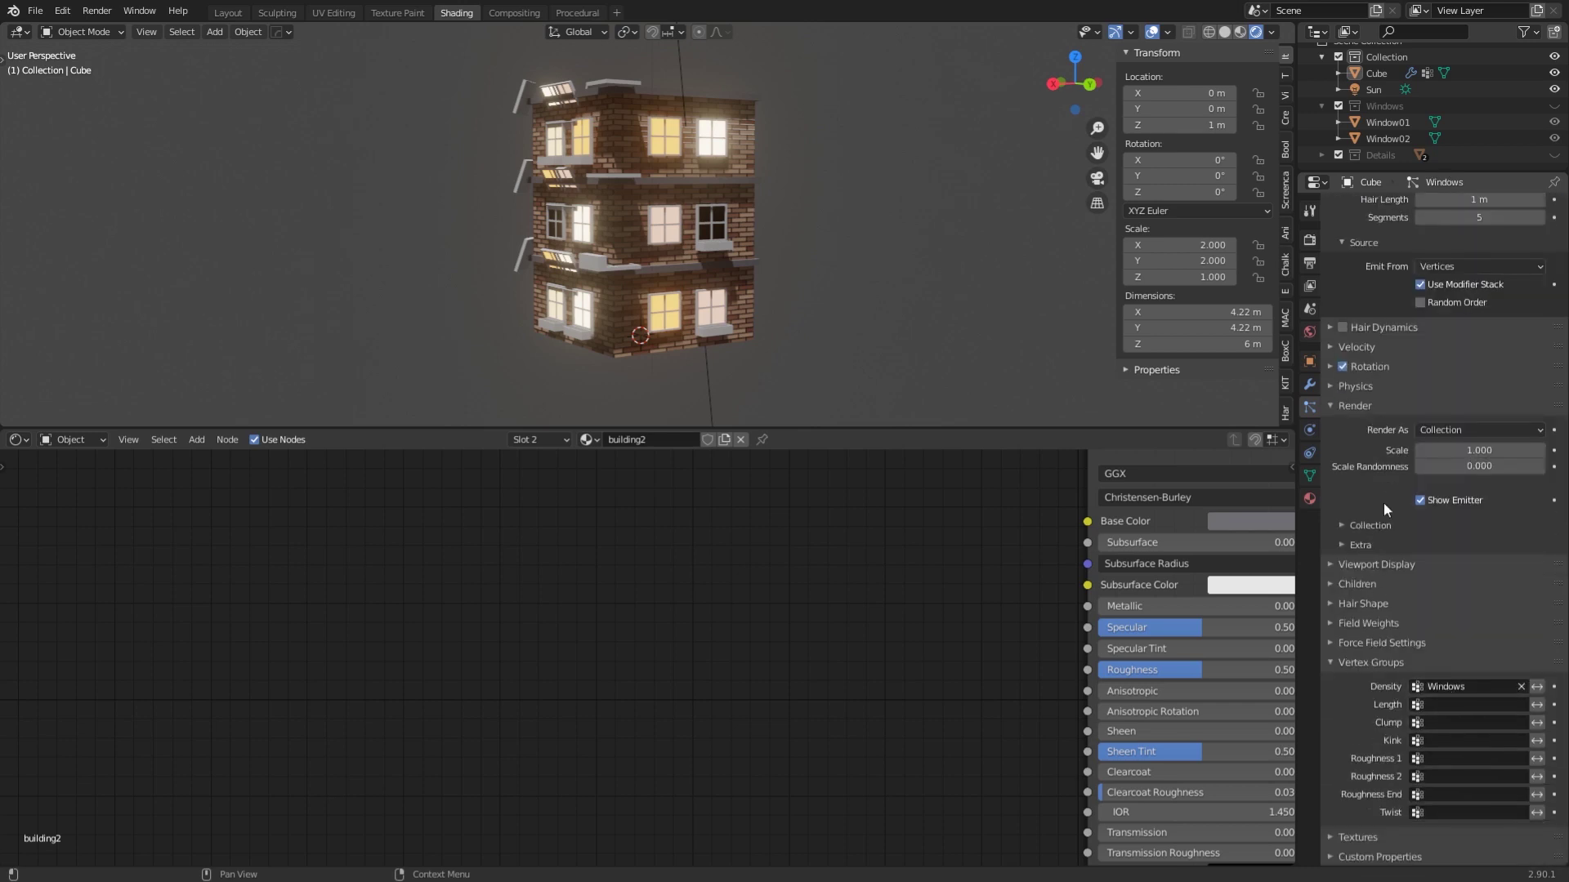
pyautogui.scroll(5, 1384, 502)
pyautogui.click(1384, 222)
pyautogui.scroll(-5, 1348, 547)
pyautogui.click(1448, 687)
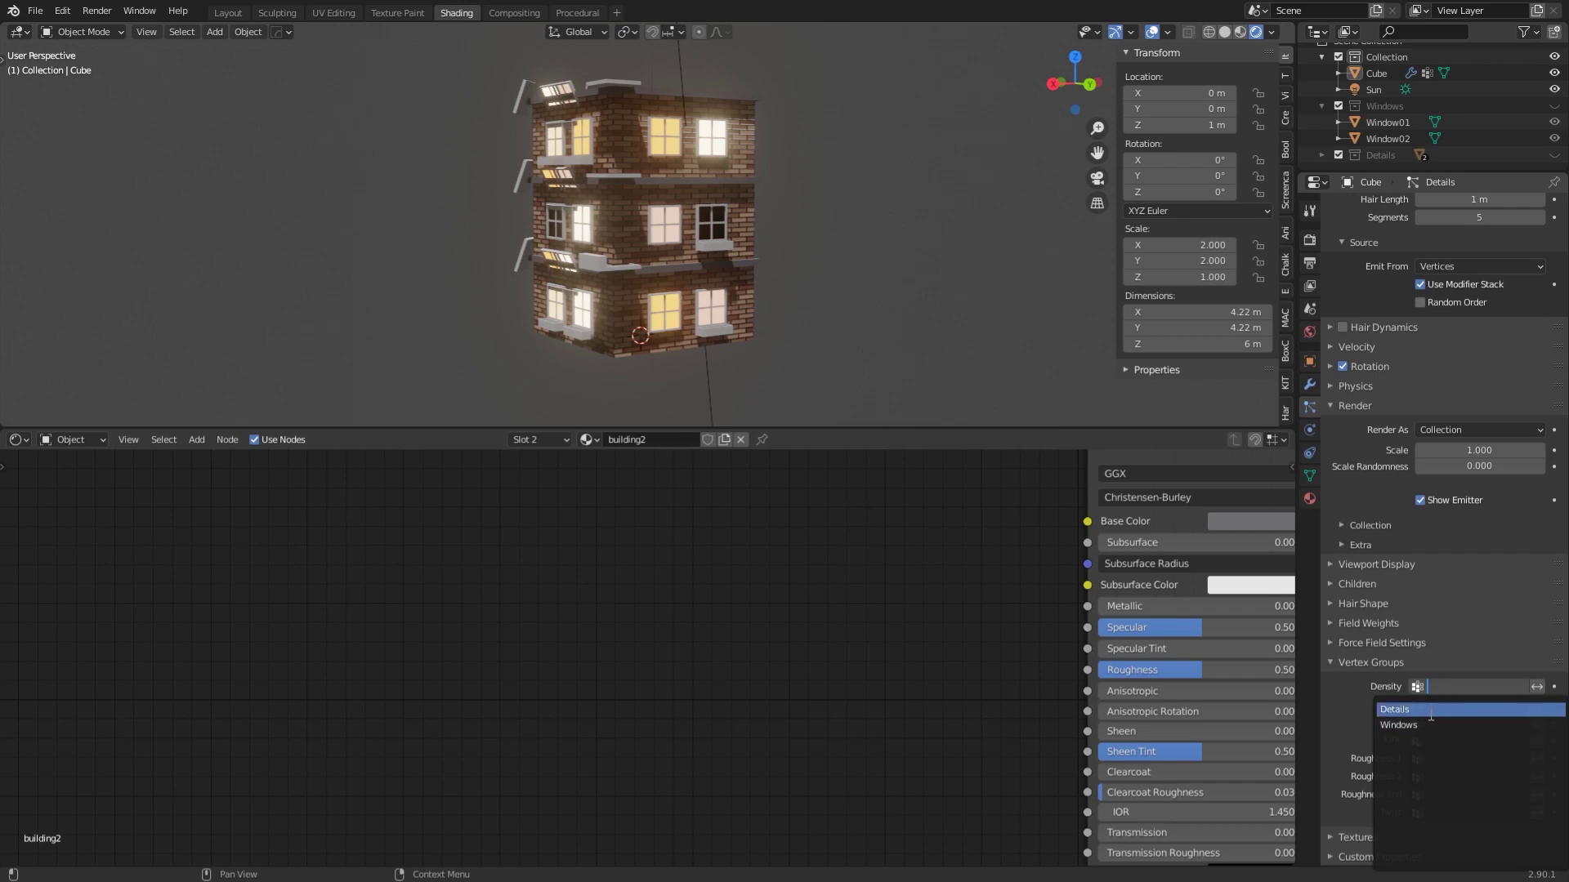
pyautogui.click(1418, 710)
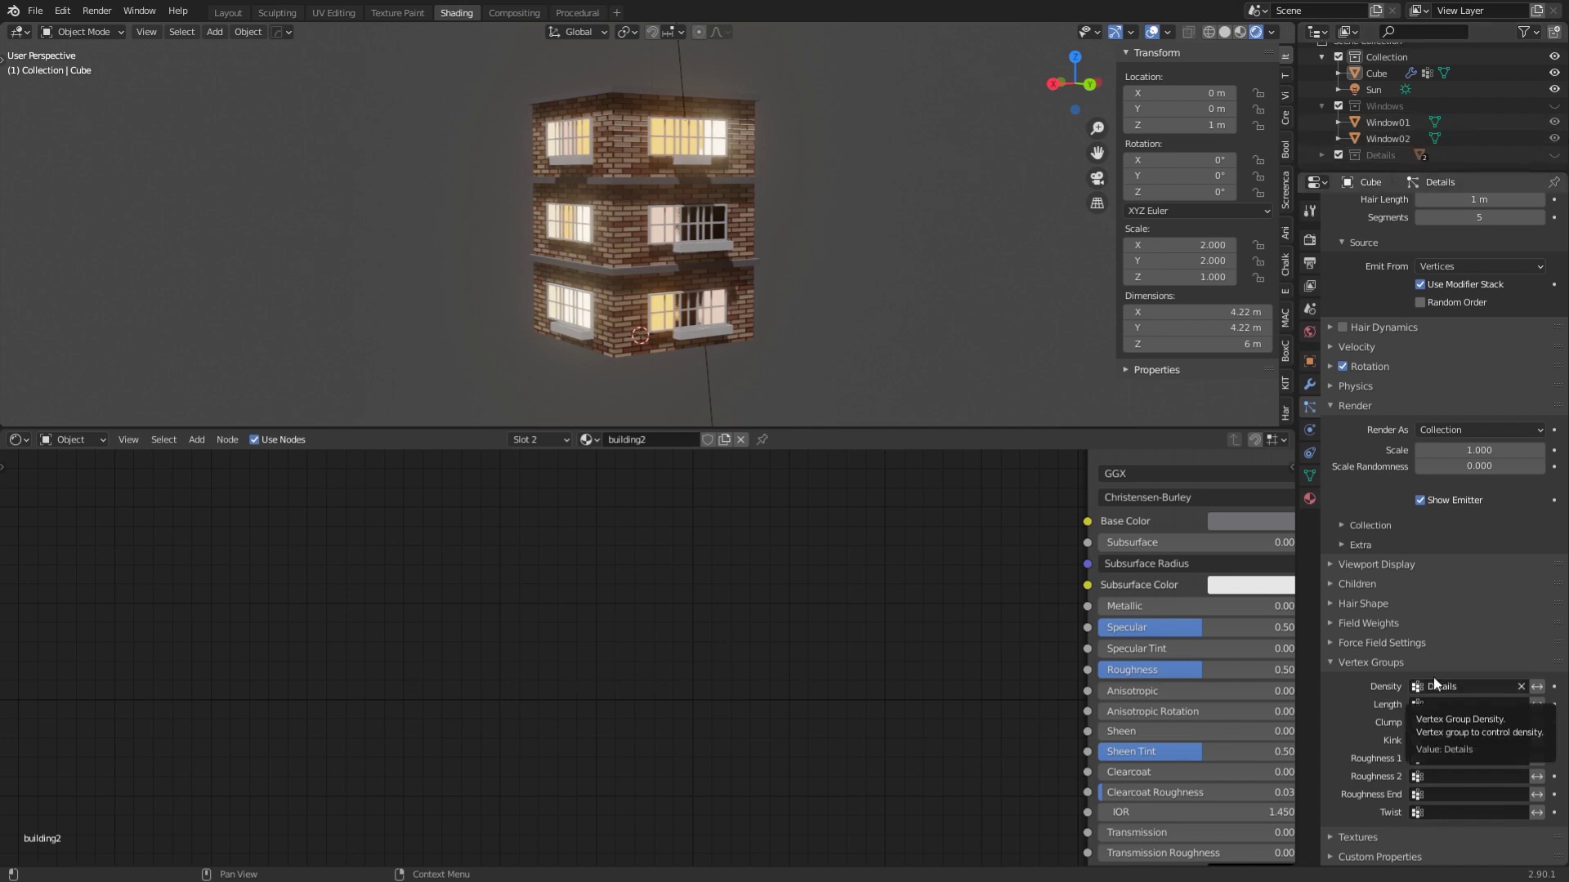
# Set the Details particle system's instance collection to Details.
pyautogui.click(1345, 523)
pyautogui.click(1479, 549)
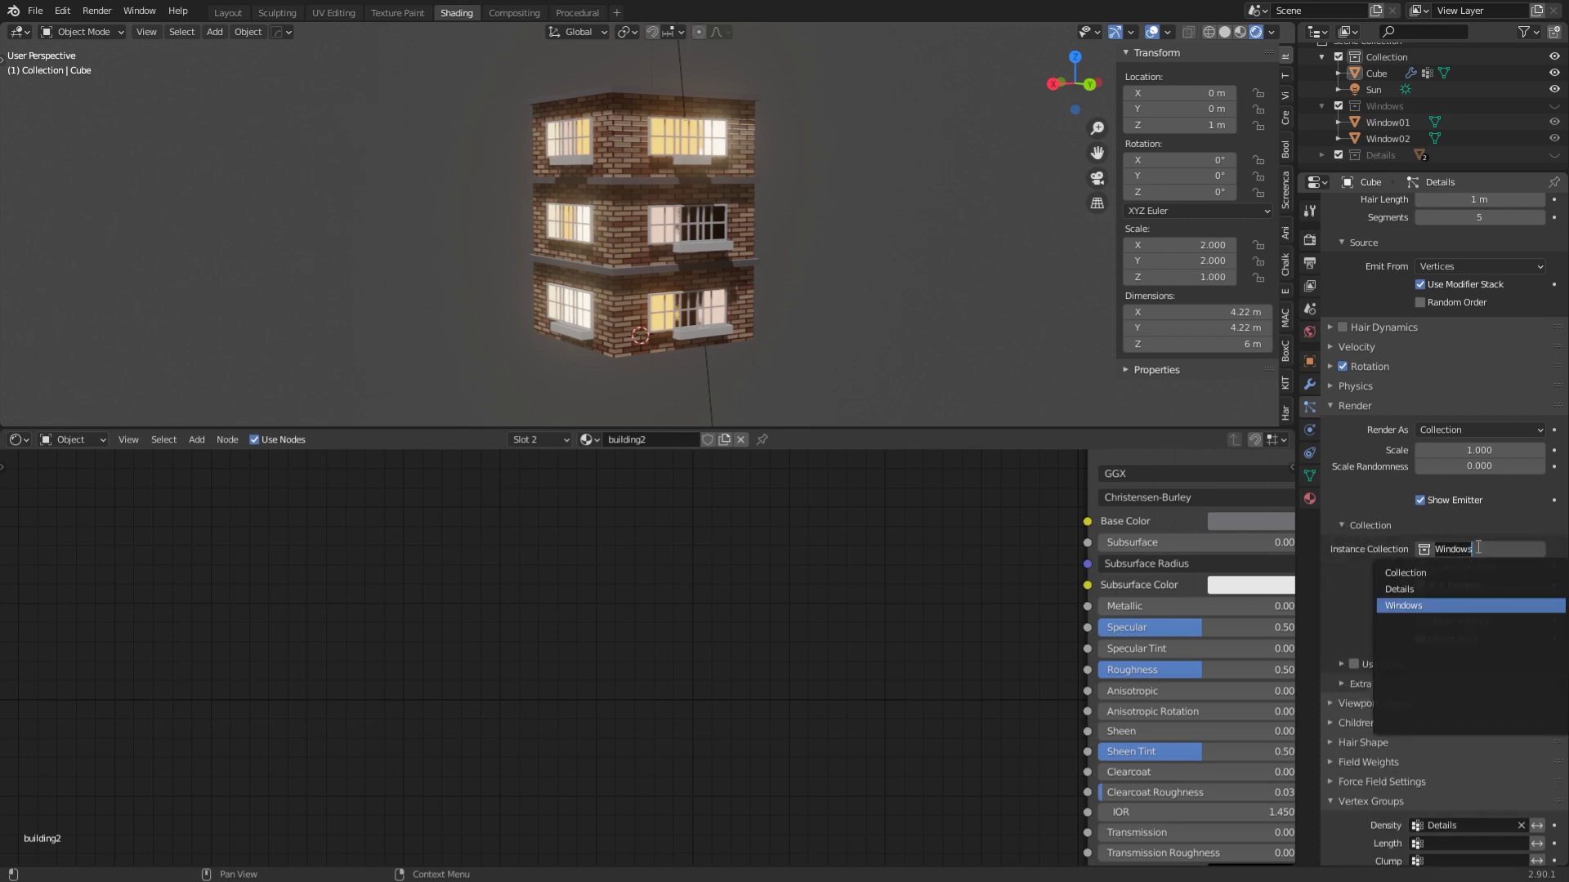
pyautogui.click(1429, 585)
# Examine the placement and orientation of the wall details between the windows on several sides of the building.
pyautogui.moveTo(783, 302); pyautogui.dragTo(674, 247, button='middle')
pyautogui.scroll(8, 653, 248)
pyautogui.scroll(-6, 727, 196)
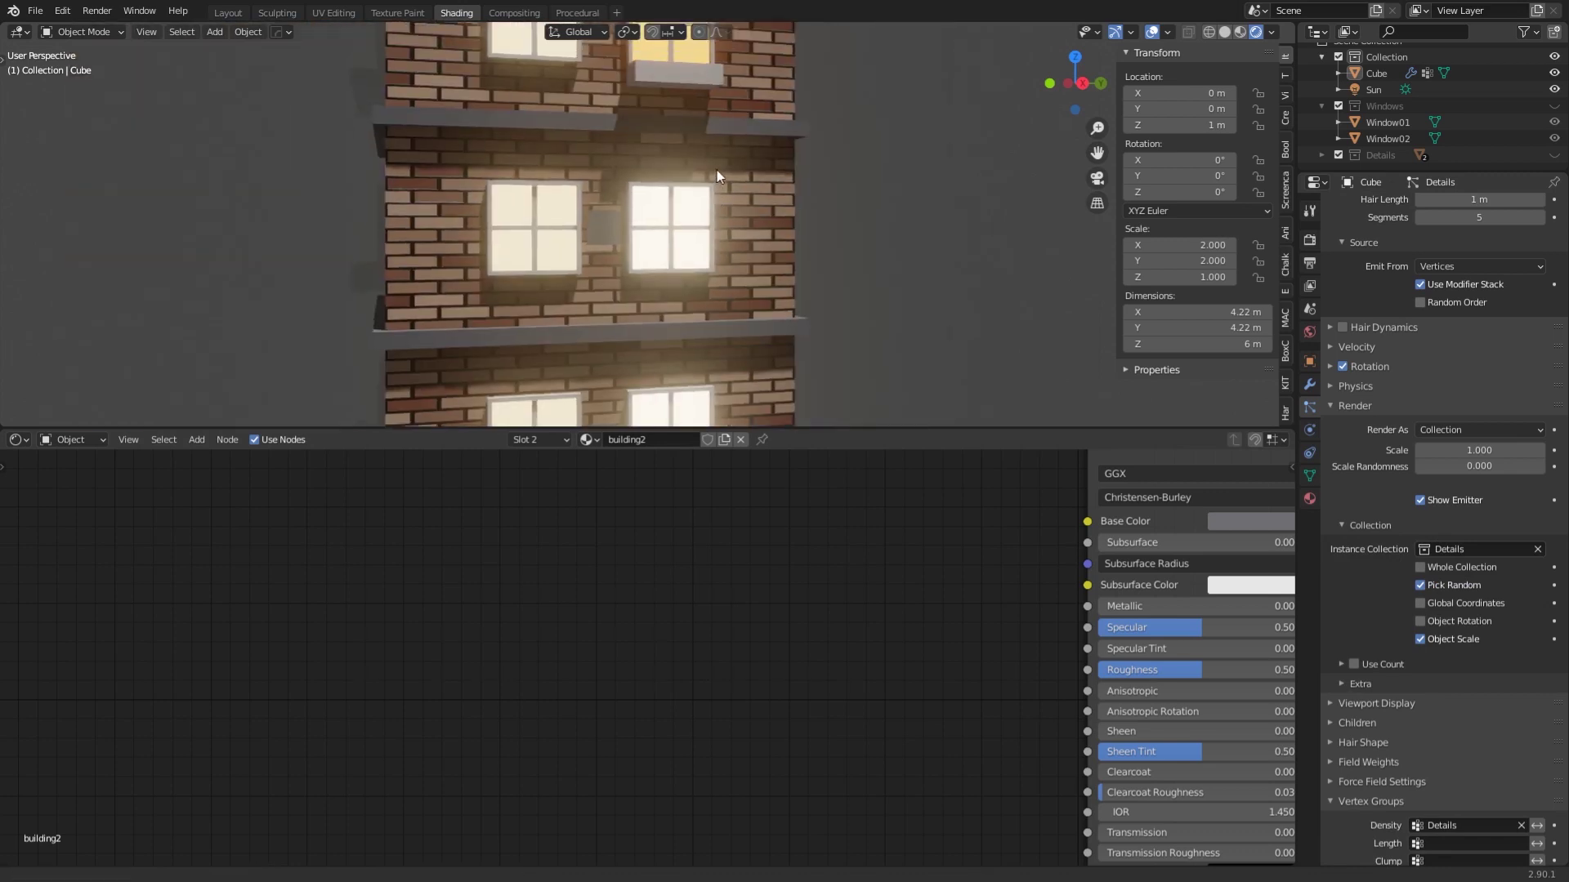
pyautogui.moveTo(717, 169); pyautogui.dragTo(526, 212, button='middle')
pyautogui.scroll(4, 686, 211)
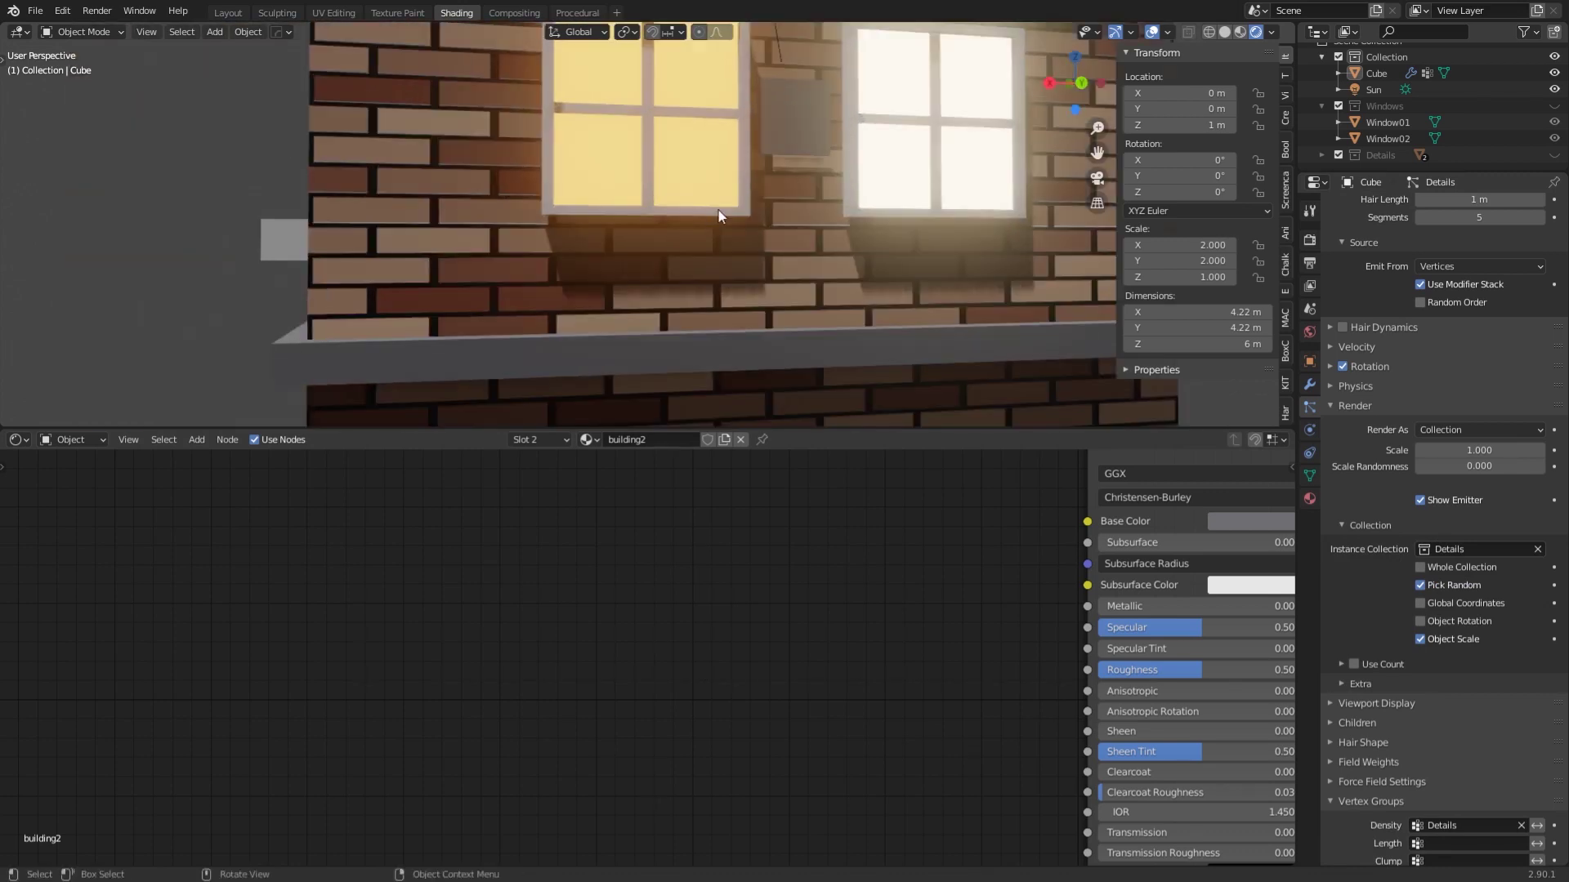
pyautogui.moveTo(791, 196); pyautogui.dragTo(845, 214, button='middle')
pyautogui.click(664, 155)
pyautogui.scroll(-1, 663, 208)
pyautogui.scroll(-5, 663, 207)
pyautogui.scroll(5, 748, 255)
pyautogui.scroll(-5, 822, 277)
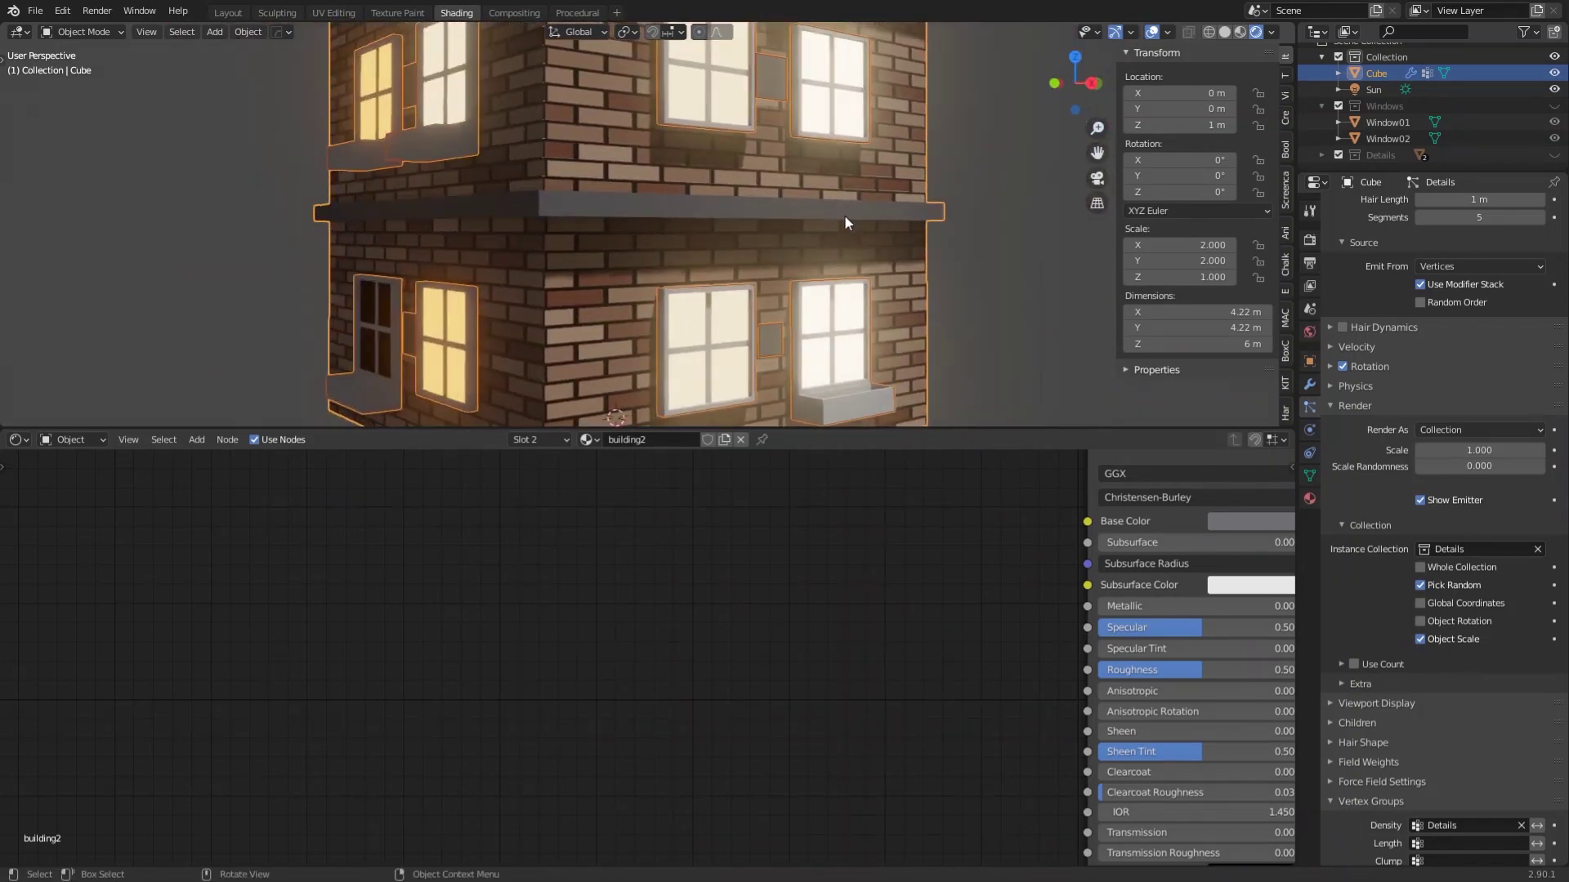
pyautogui.scroll(-2, 1400, 155)
# Show the Details collection with Cube.001, and hide both windows, the sun and the building.
pyautogui.click(1389, 140)
pyautogui.press('KP_Decimal')
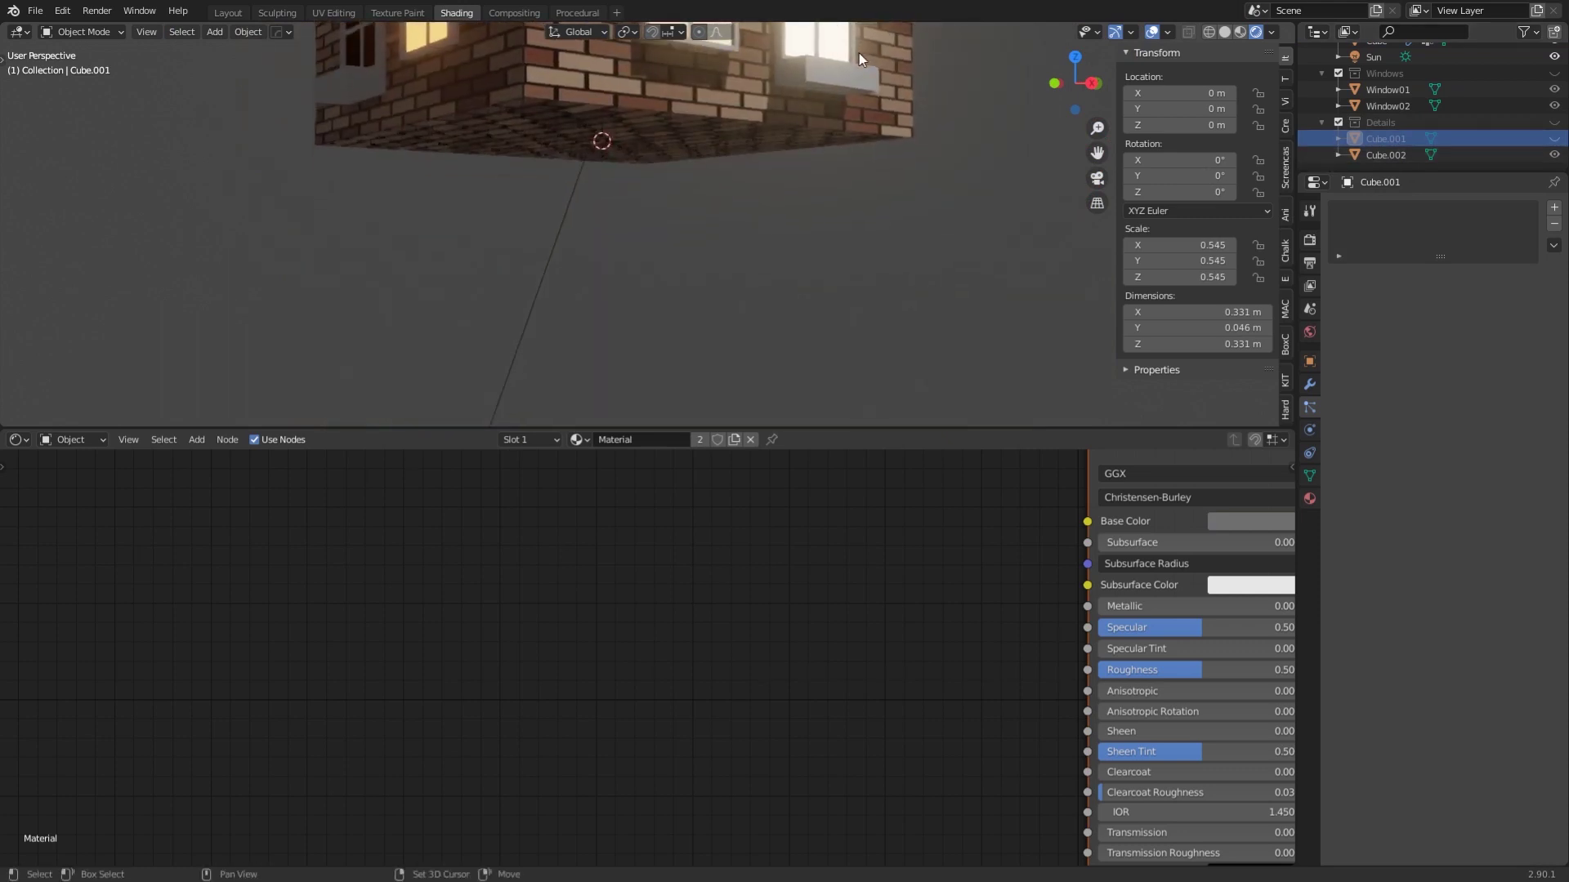
pyautogui.click(1553, 139)
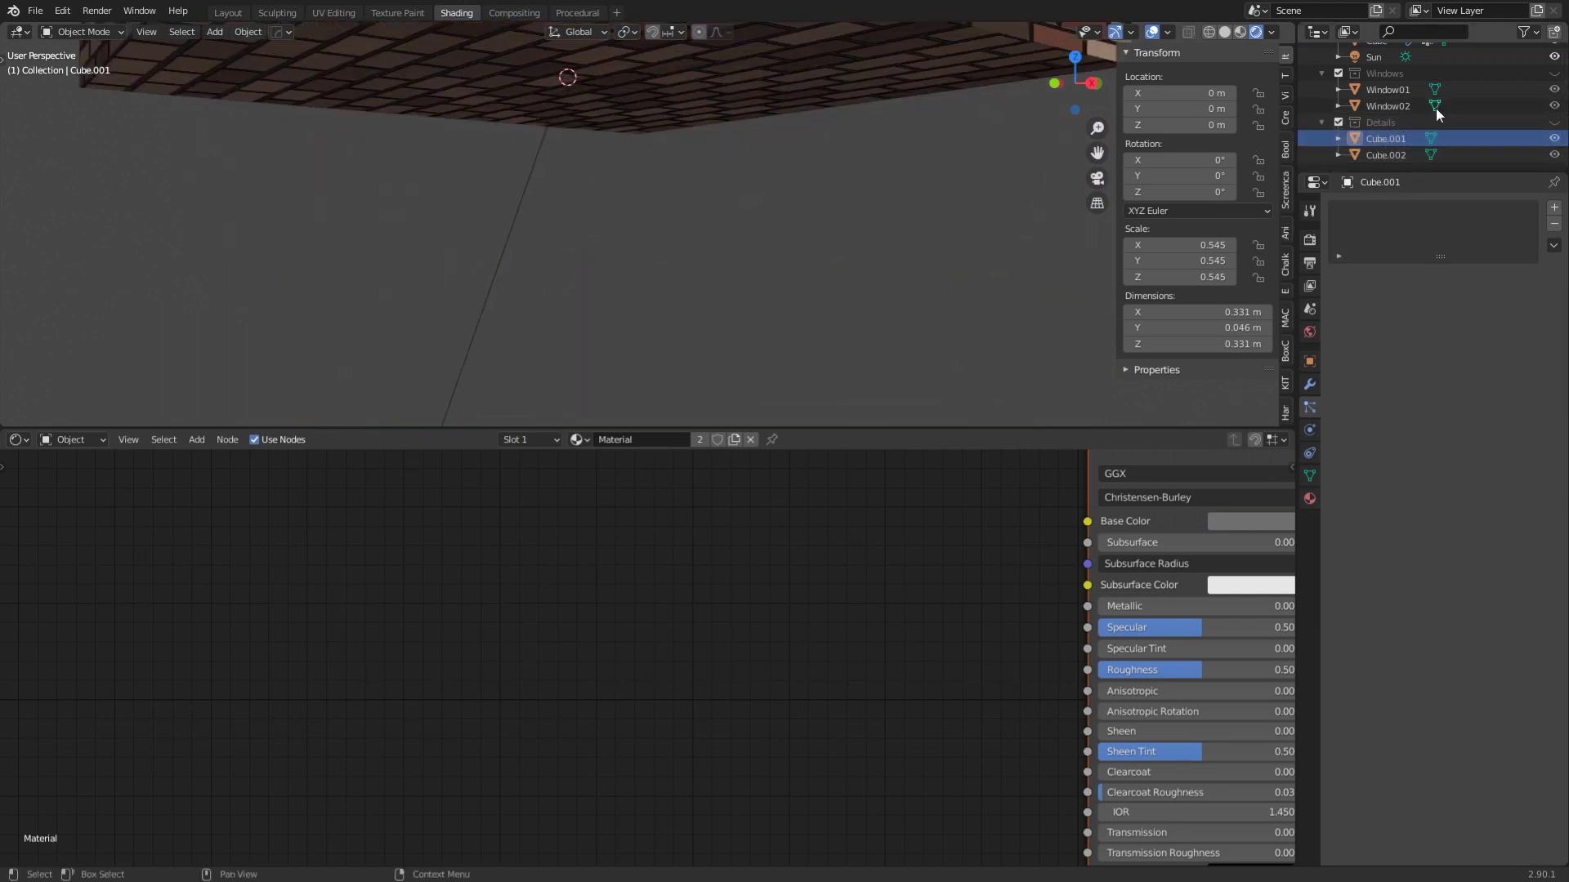
pyautogui.click(1554, 89)
pyautogui.click(1554, 106)
pyautogui.scroll(3, 1520, 79)
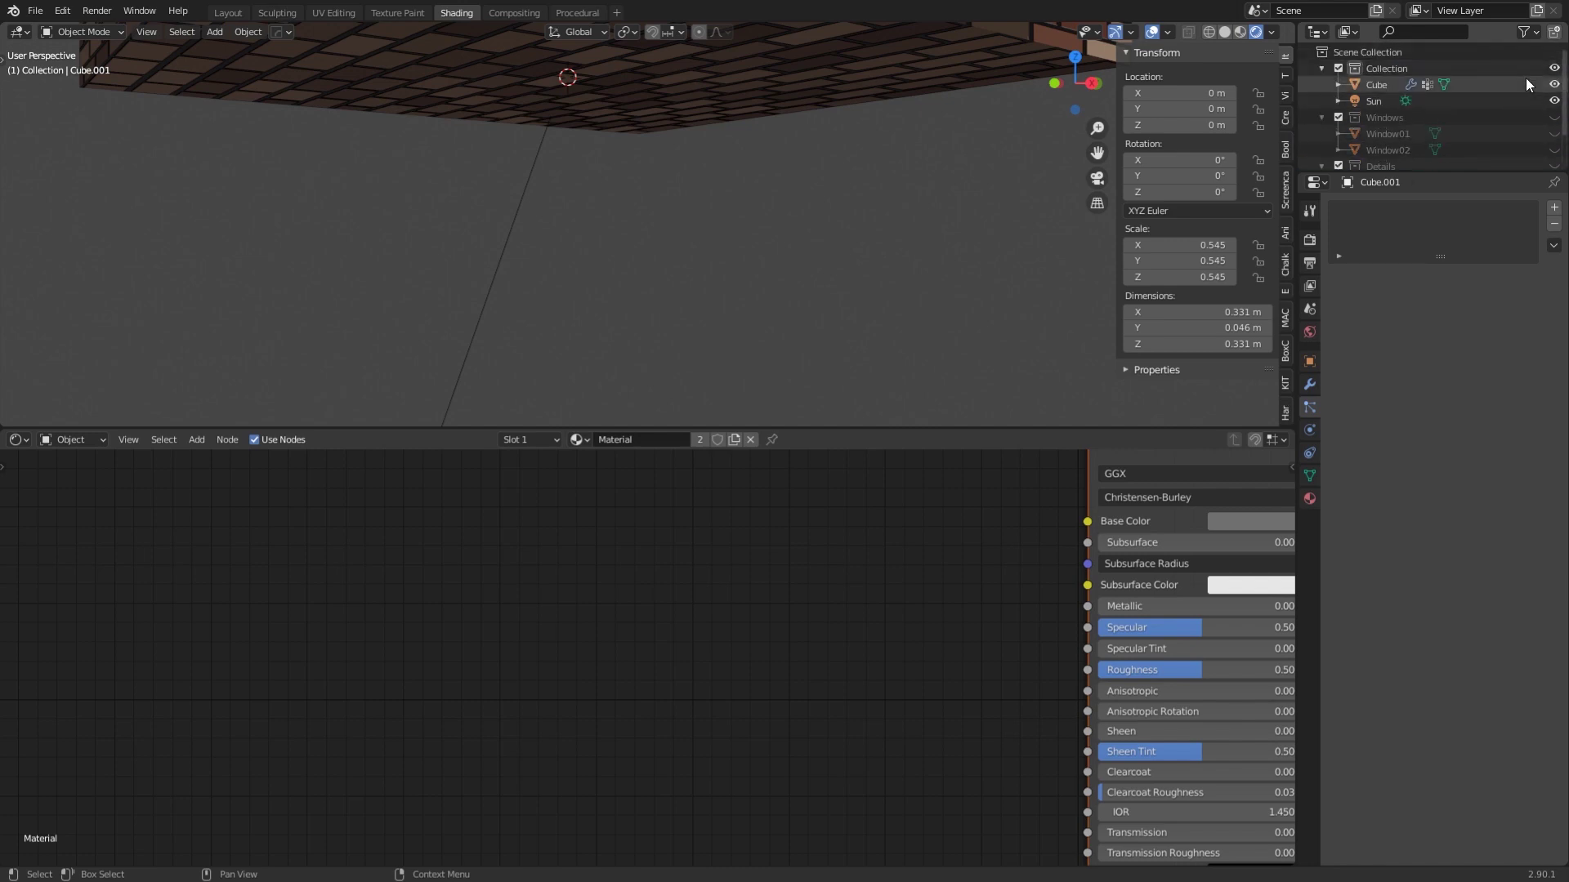
pyautogui.click(1553, 100)
pyautogui.click(1553, 84)
pyautogui.scroll(-3, 776, 123)
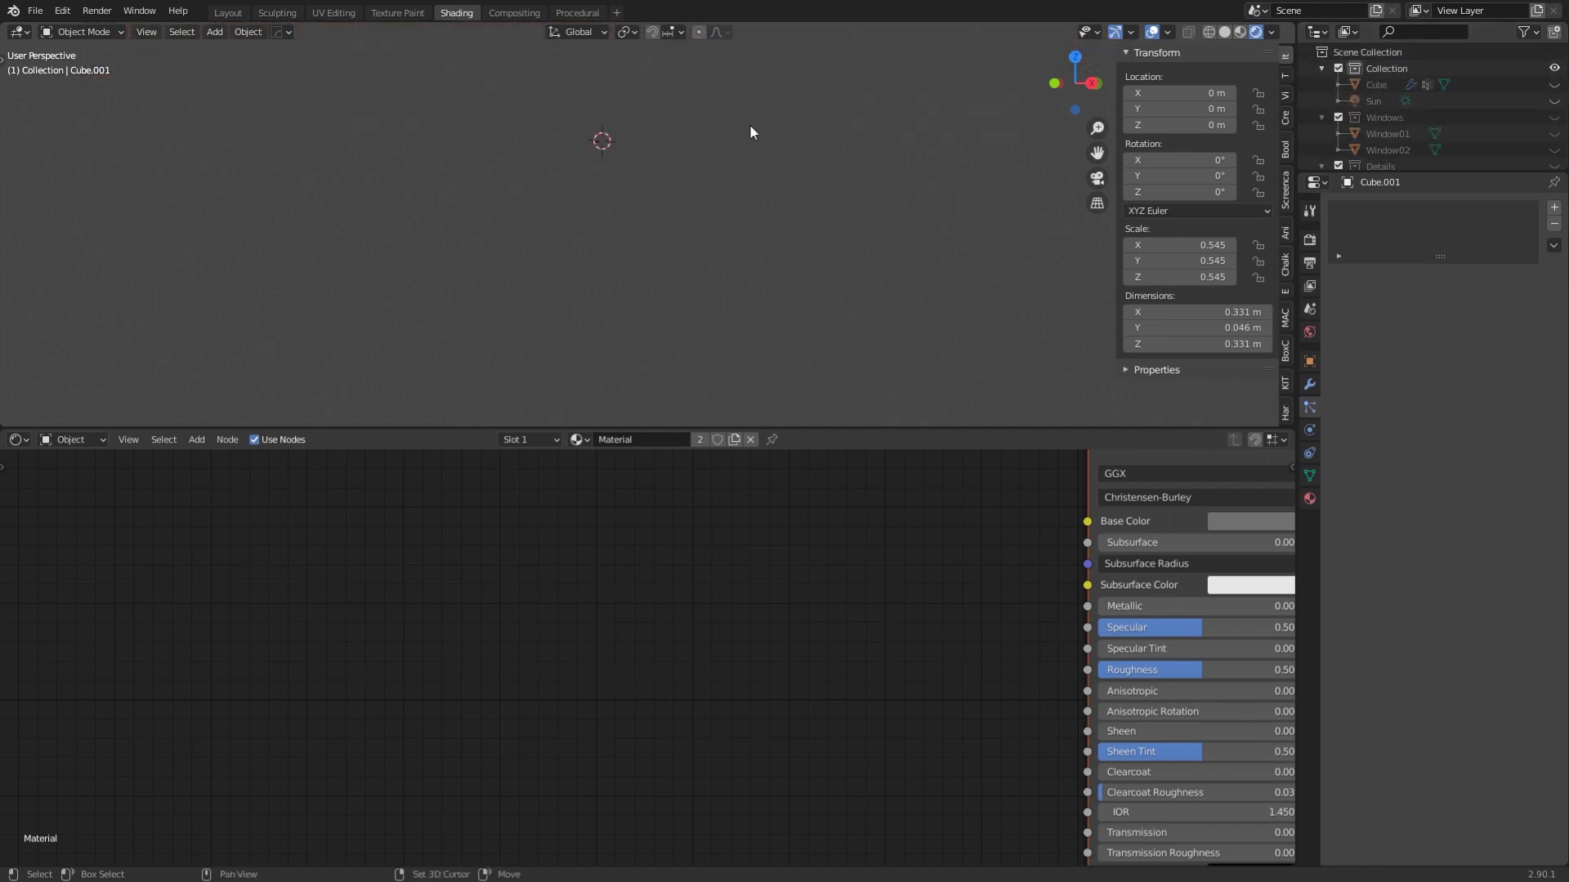
pyautogui.scroll(-1, 1410, 140)
pyautogui.click(1554, 134)
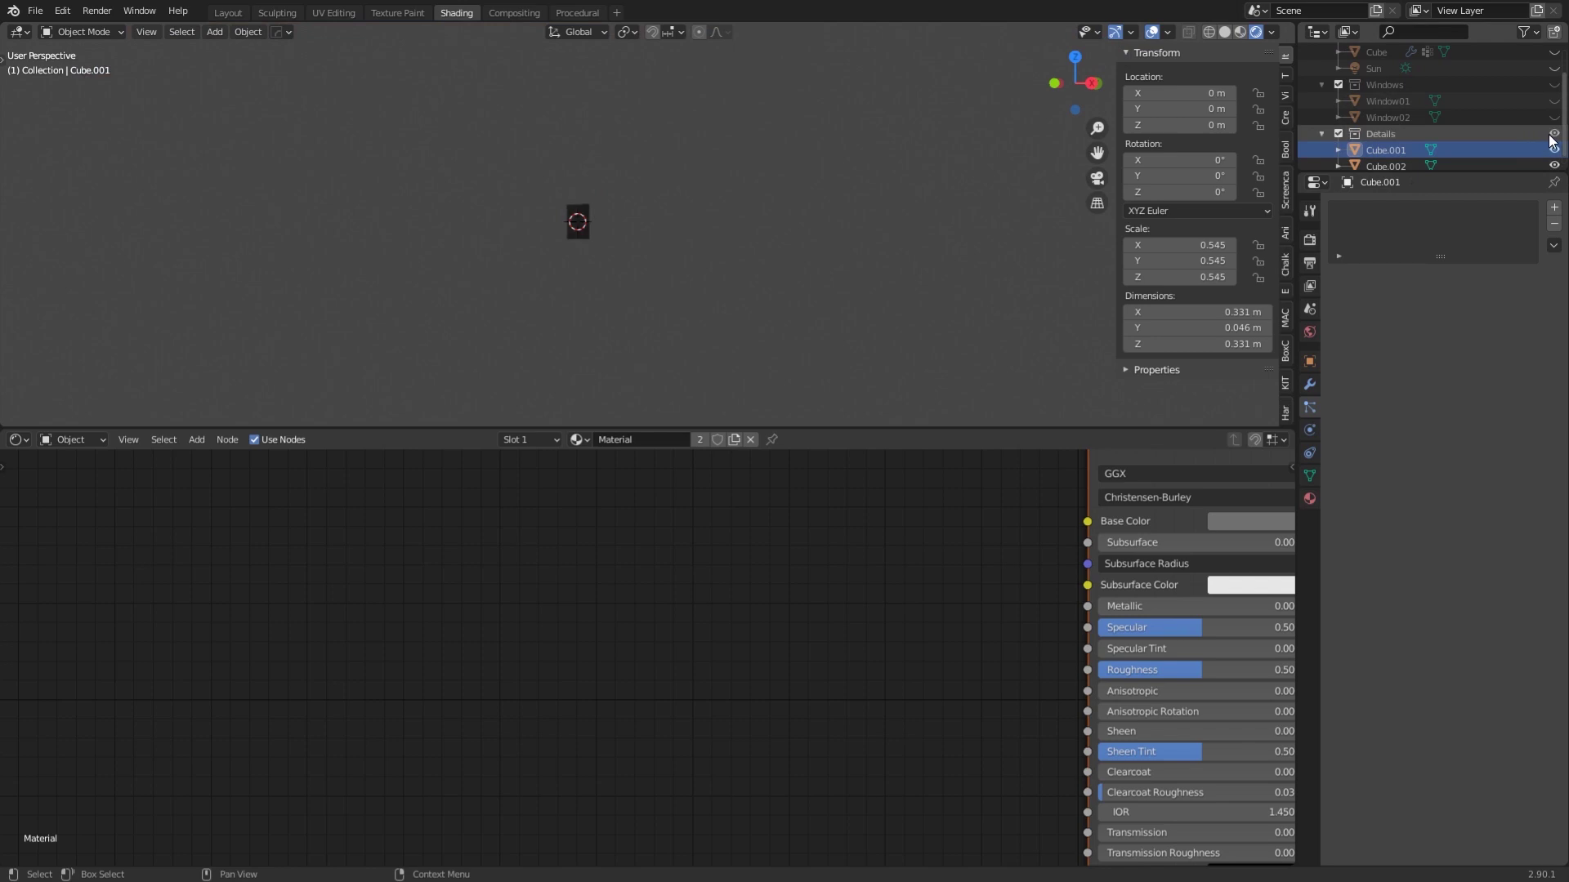
# Rotate the whole mesh of the Cube.002 detail about the Z axis in Edit Mode so it faces the opposite way.
pyautogui.scroll(3, 675, 213)
pyautogui.scroll(3, 675, 212)
pyautogui.click(423, 204)
pyautogui.moveTo(424, 204); pyautogui.dragTo(659, 269, button='middle')
pyautogui.scroll(3, 503, 222)
pyautogui.scroll(5, 616, 295)
pyautogui.moveTo(695, 267); pyautogui.dragTo(802, 150, button='middle')
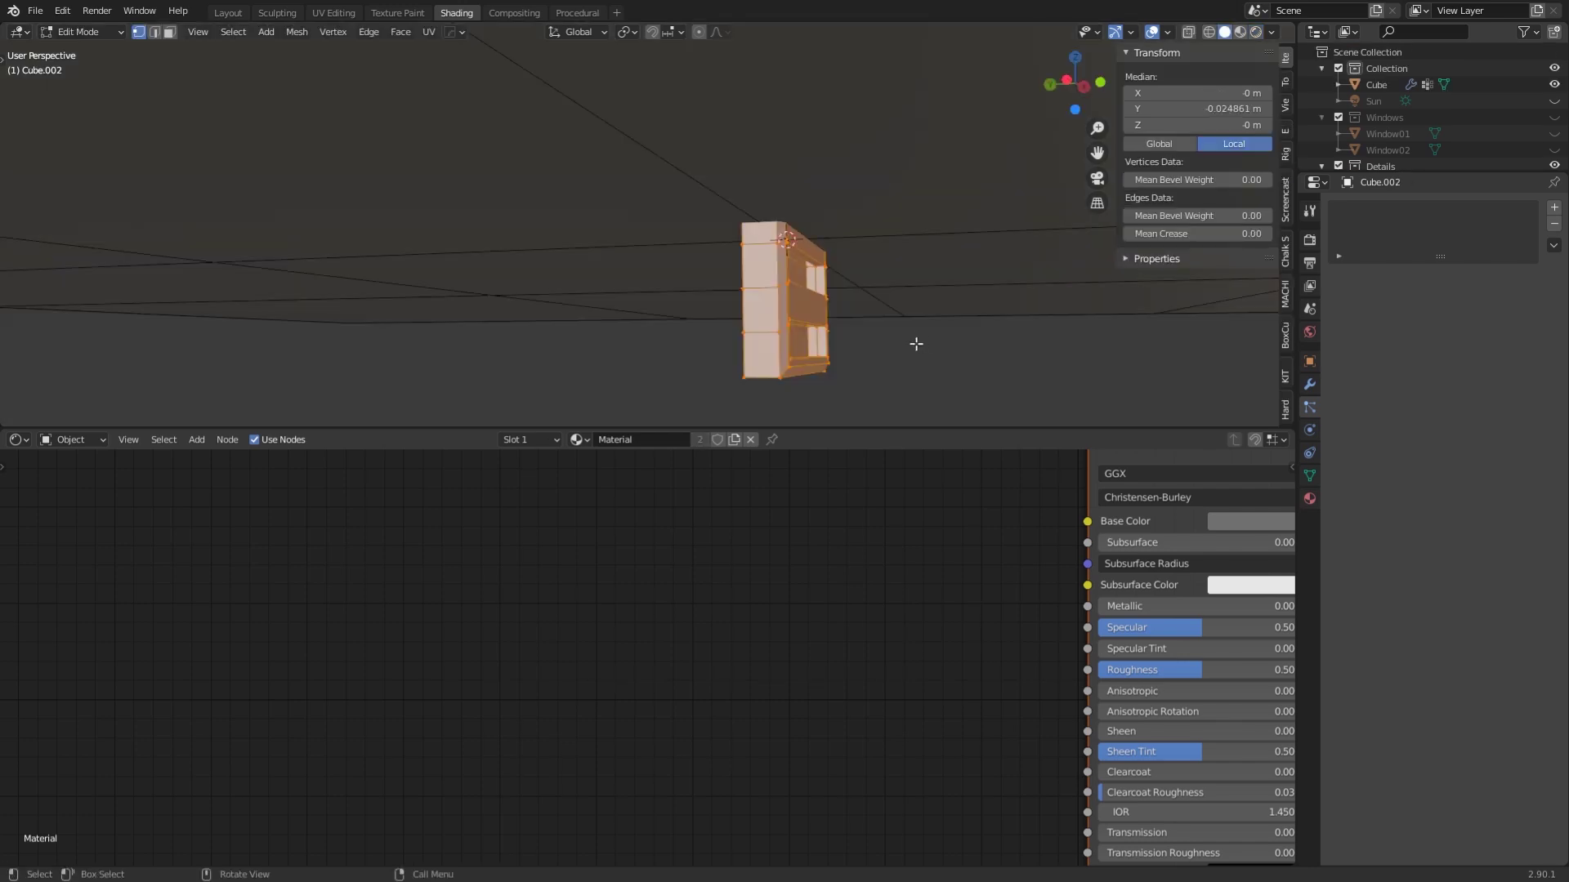
pyautogui.moveTo(914, 343); pyautogui.dragTo(870, 326, button='middle')
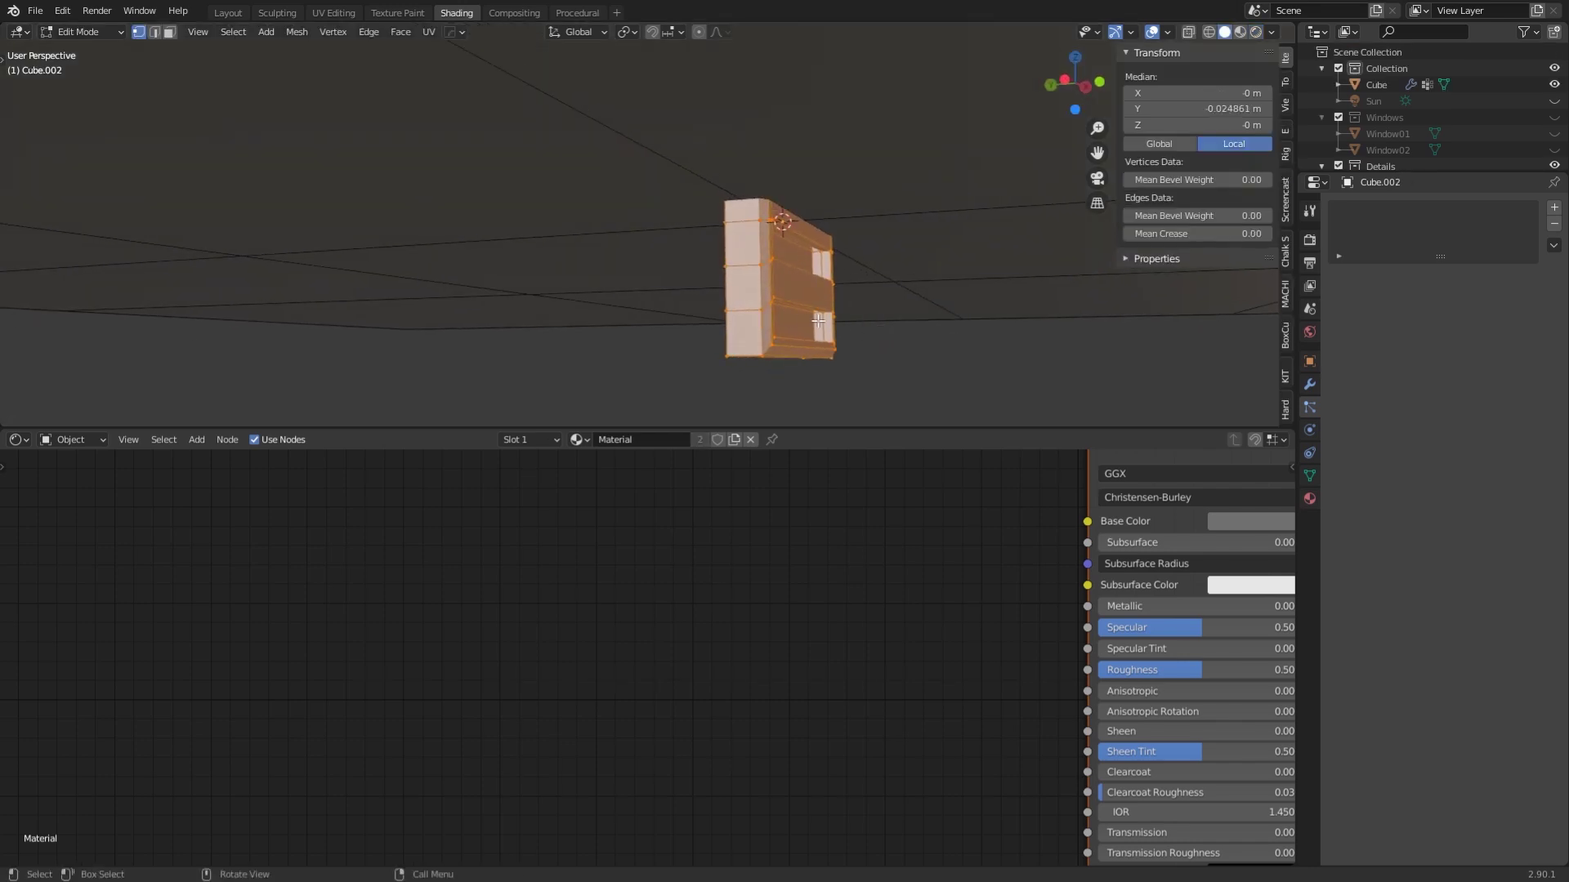
pyautogui.write('rz90')
pyautogui.press('Return')
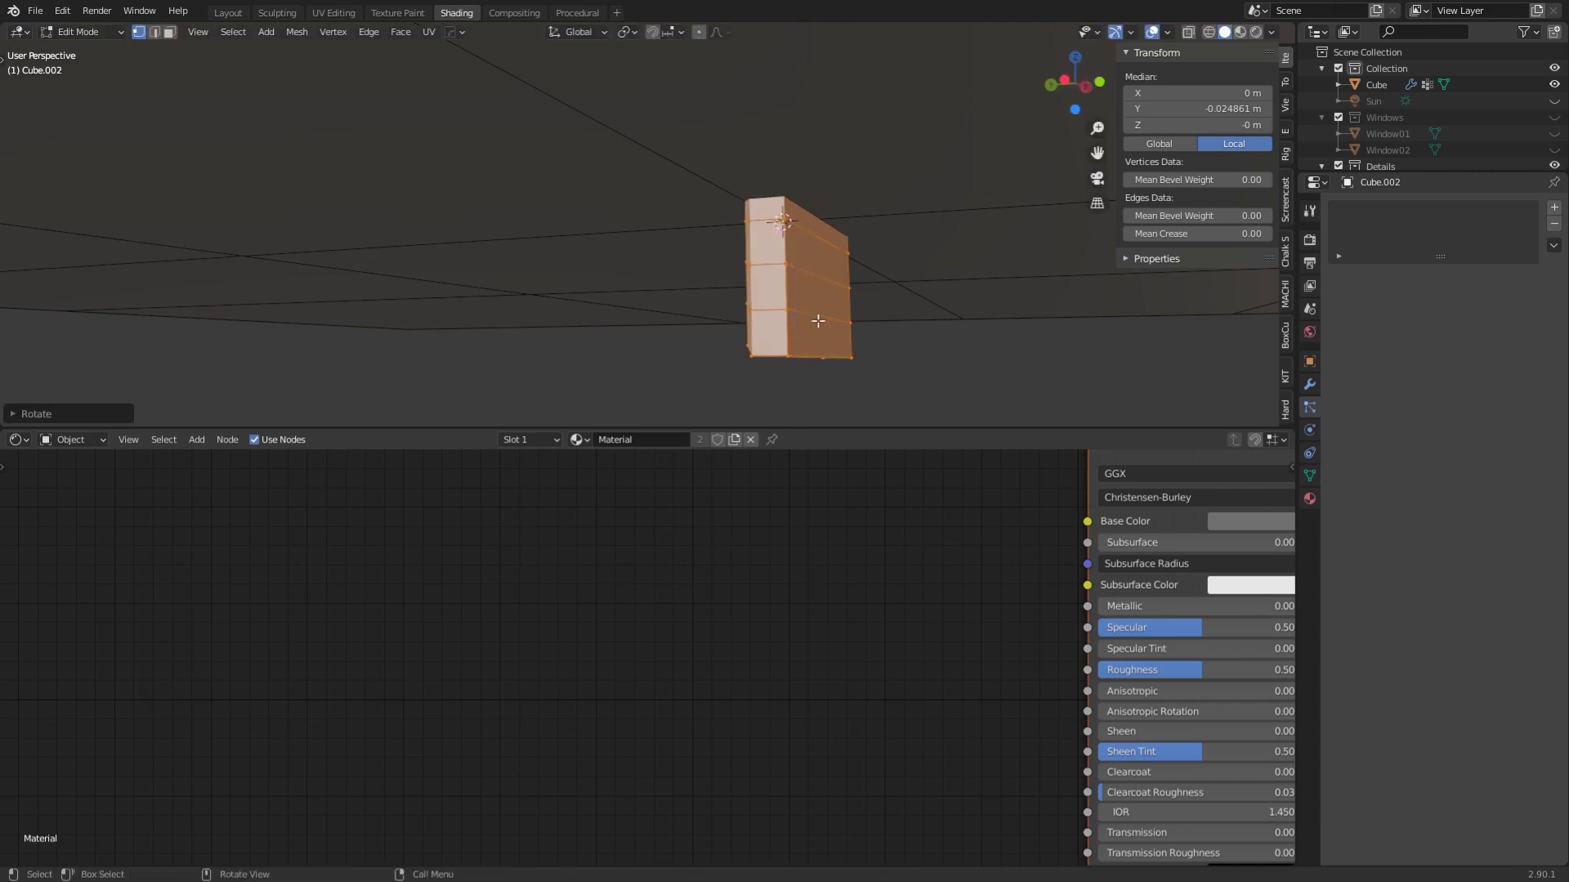
# Shift the Cube.002 mesh along Y to the other side of its origin and return to Object Mode.
pyautogui.moveTo(818, 321); pyautogui.dragTo(732, 218, button='middle')
pyautogui.press('g')
pyautogui.press('y')
pyautogui.click(797, 273)
pyautogui.scroll(-10, 810, 299)
pyautogui.press('Tab')
pyautogui.scroll(4, 732, 217)
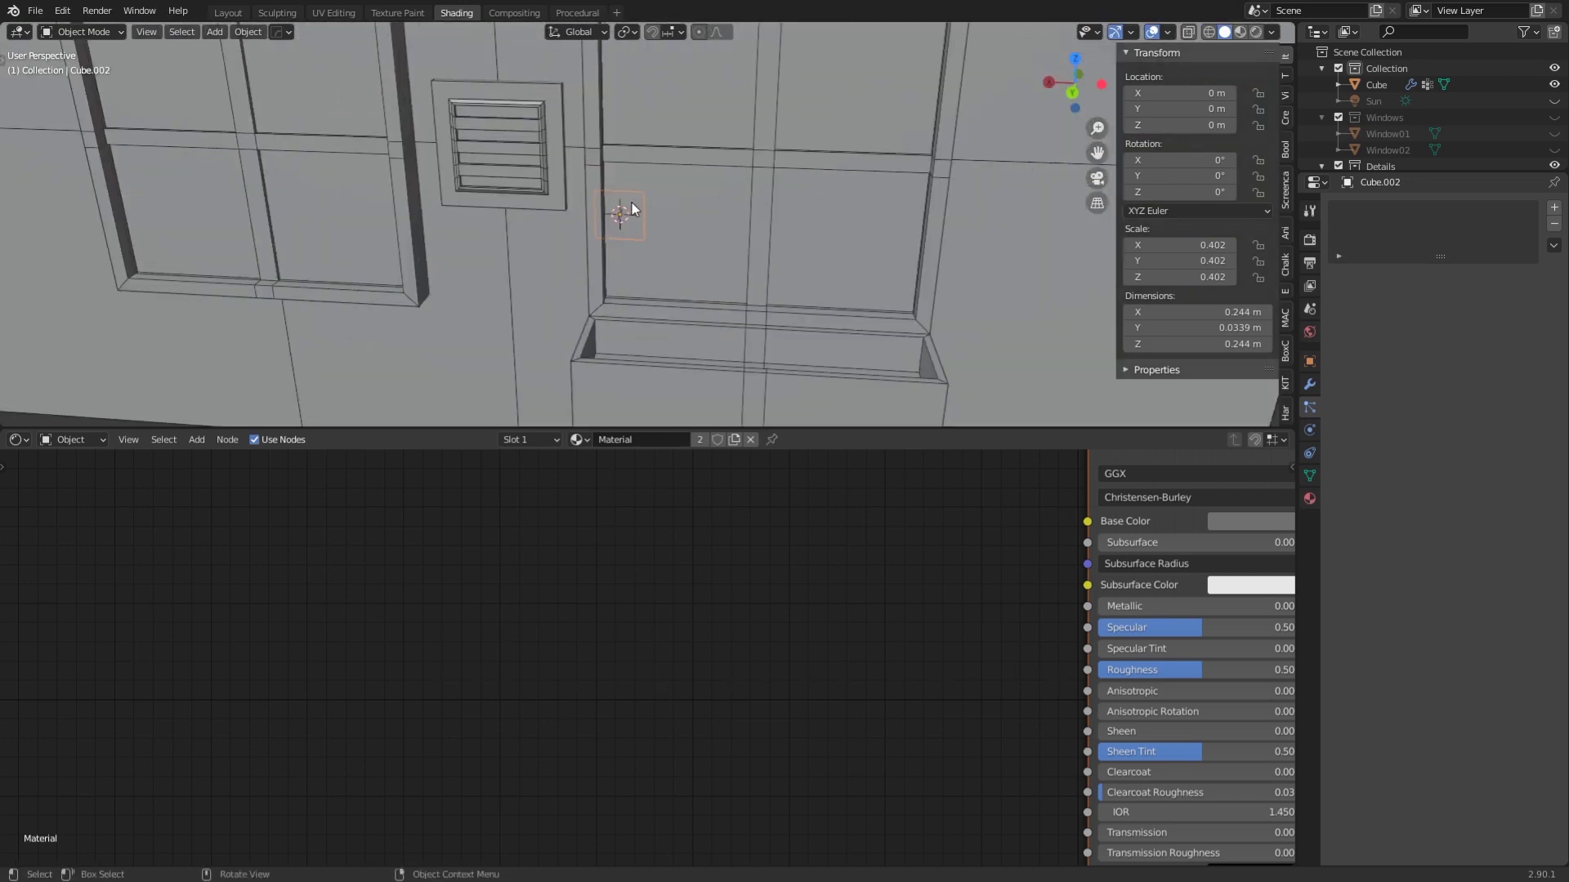
# Rotate the whole mesh of the Cube.001 detail 180° about the Z axis in Edit Mode.
pyautogui.moveTo(631, 203); pyautogui.dragTo(826, 266, button='middle')
pyautogui.click(681, 147)
pyautogui.scroll(-6, 744, 153)
pyautogui.scroll(-2, 1397, 146)
pyautogui.scroll(5, 686, 262)
pyautogui.scroll(4, 746, 281)
pyautogui.click(801, 255)
pyautogui.press('Tab')
pyautogui.write('rz180')
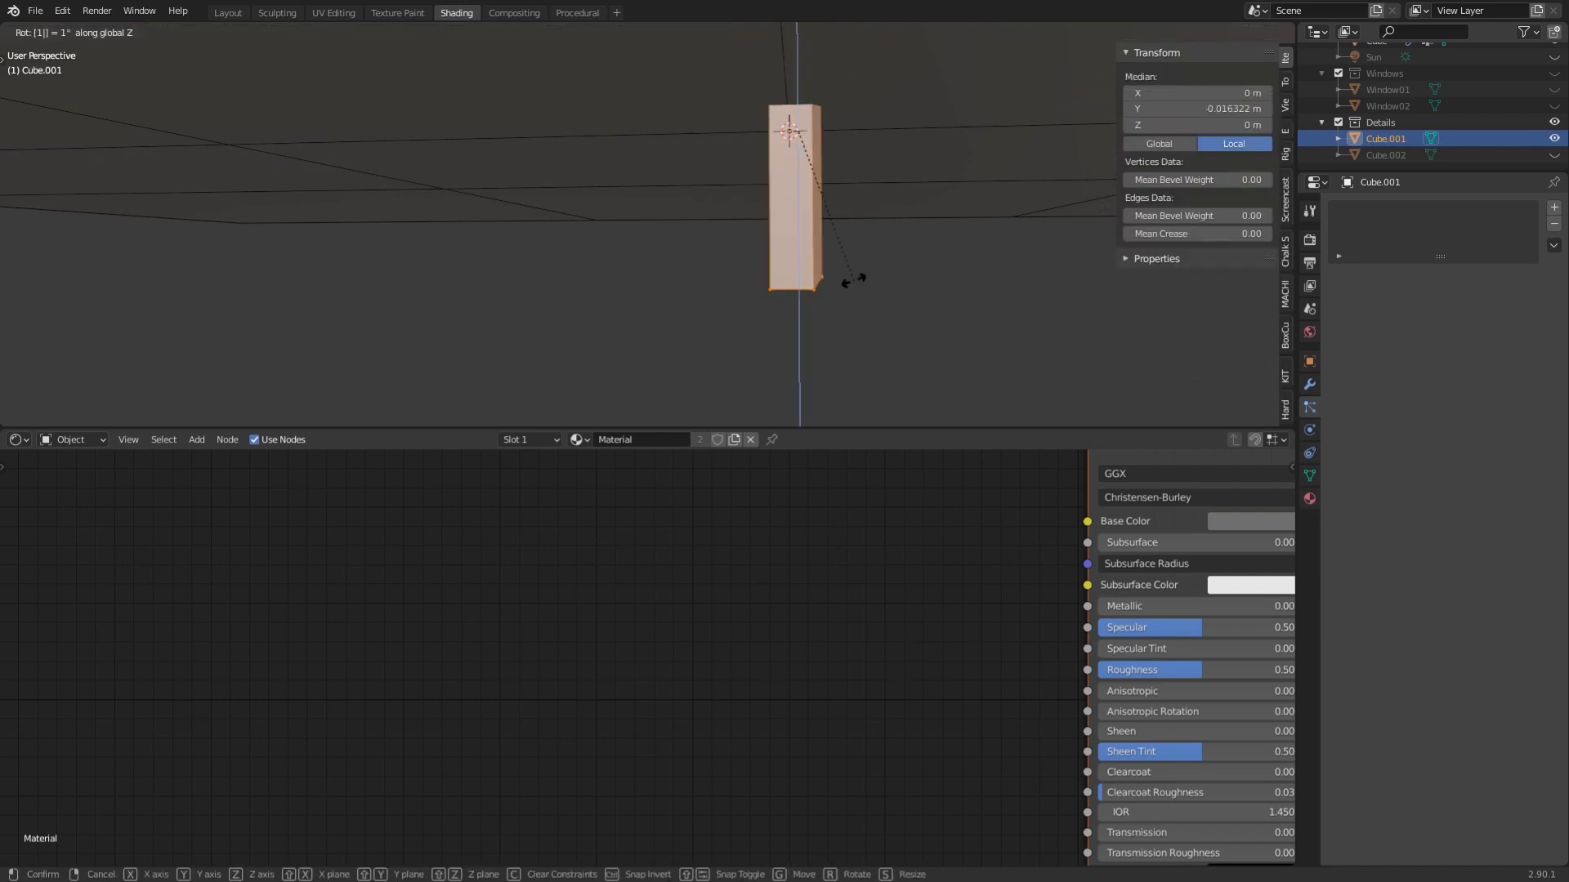
pyautogui.press('Return')
# Move the Cube.001 mesh along Y to a local median of about 0.046 m and return to Object Mode.
pyautogui.press('g')
pyautogui.press('y')
pyautogui.click(822, 270)
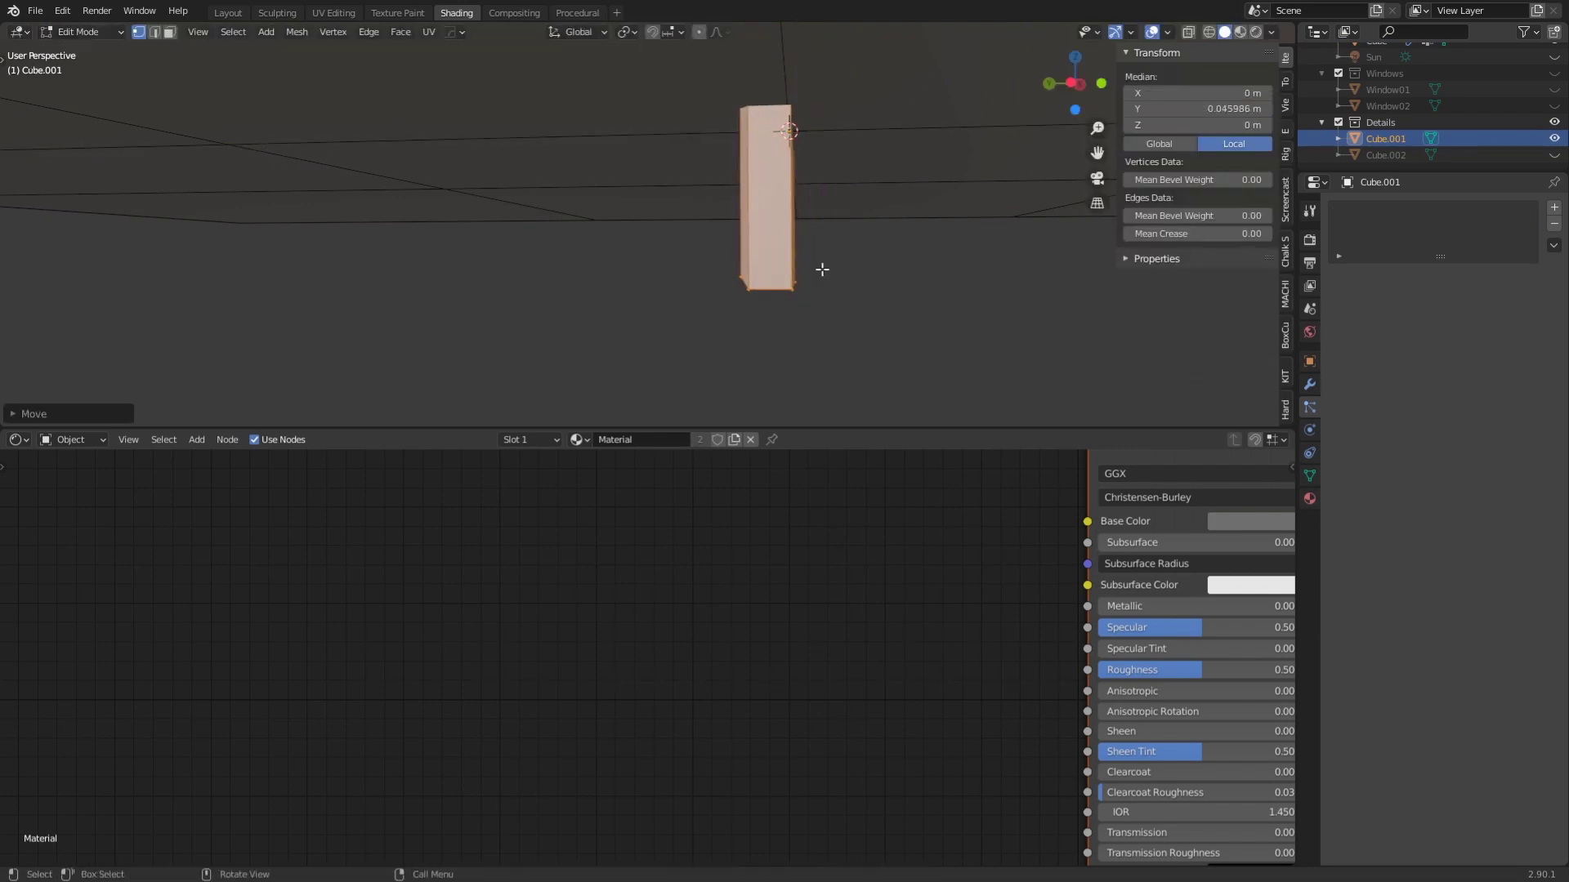
pyautogui.scroll(-10, 825, 271)
pyautogui.press('Tab')
pyautogui.scroll(-2, 866, 300)
pyautogui.moveTo(707, 254)
pyautogui.mouseDown(button='middle')
pyautogui.moveTo(730, 292)
pyautogui.moveTo(767, 208)
pyautogui.moveTo(801, 188)
pyautogui.mouseUp(button='middle')
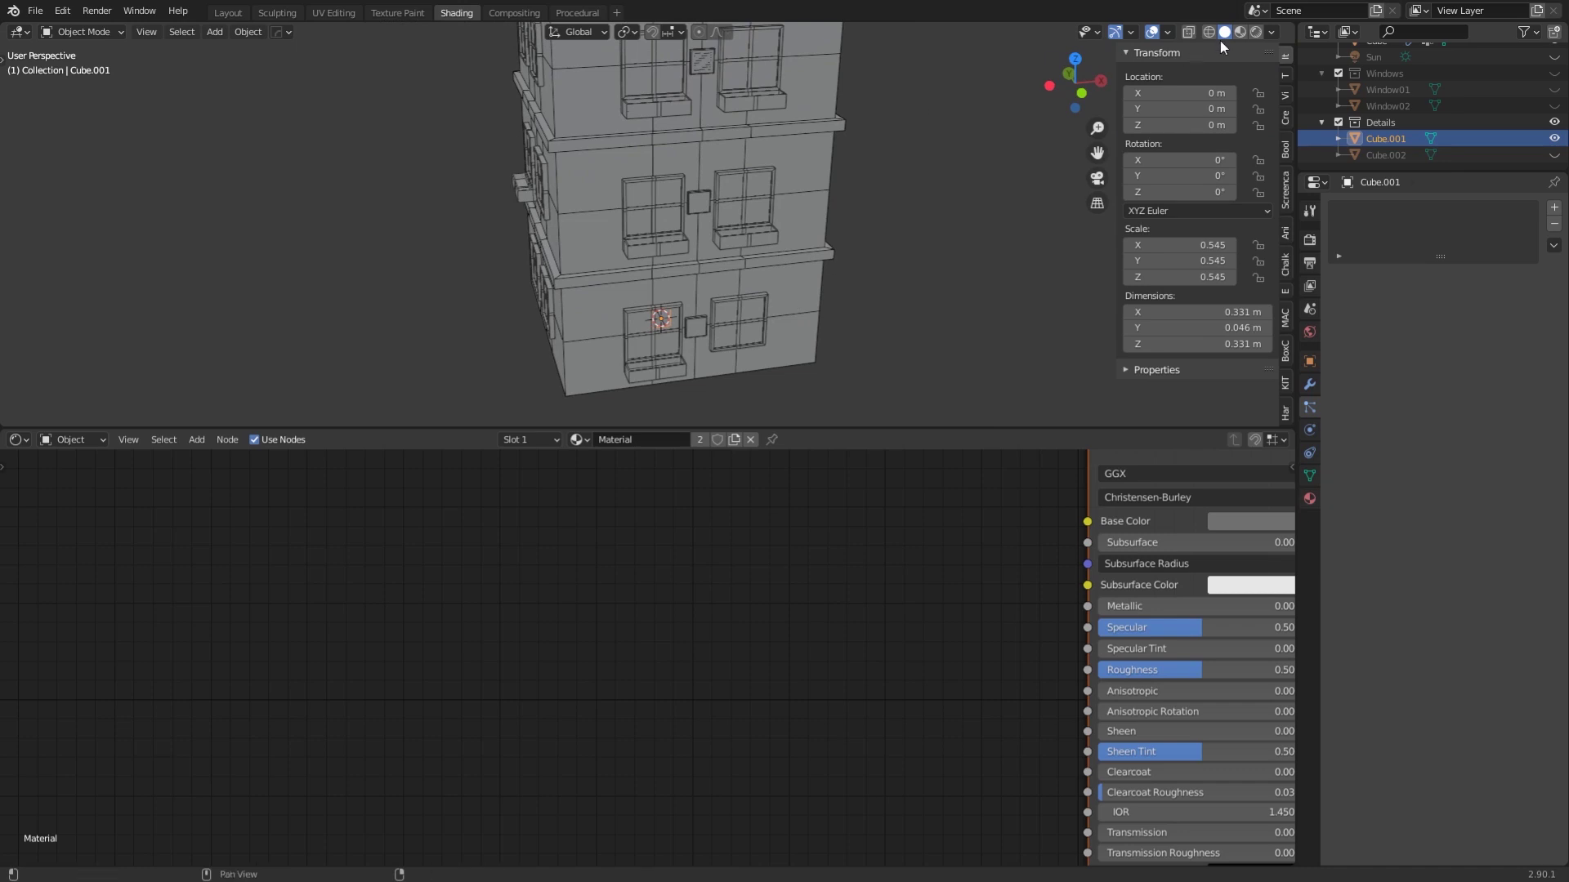
# Switch the viewport to rendered shading and check the reoriented details around the building.
pyautogui.click(1255, 31)
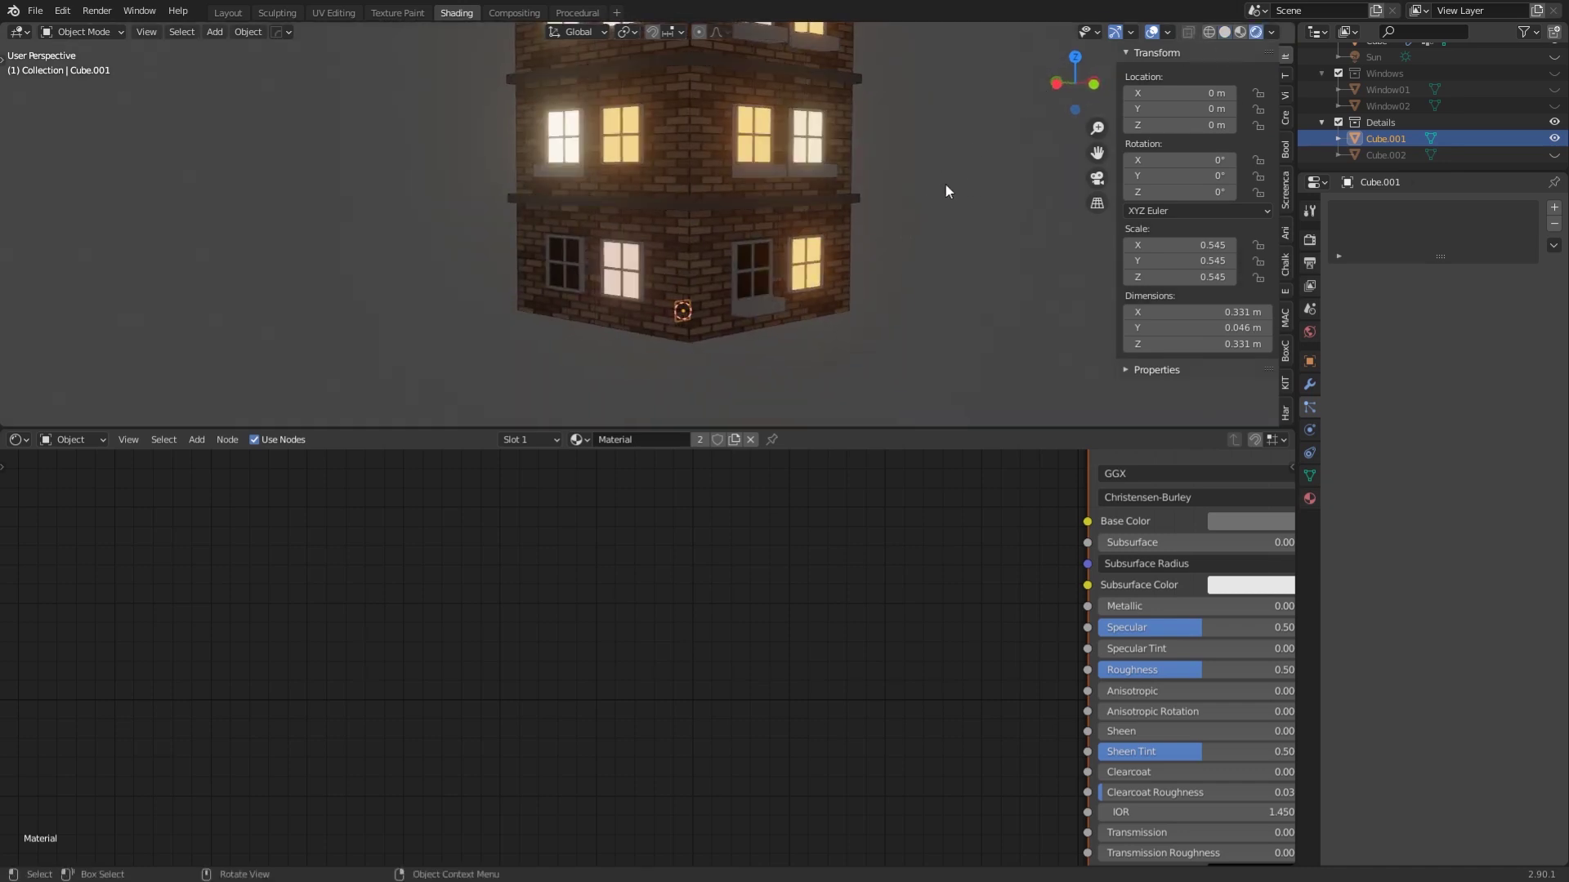
pyautogui.scroll(4, 945, 185)
pyautogui.moveTo(938, 218); pyautogui.dragTo(973, 247, button='middle')
pyautogui.scroll(-4, 876, 241)
pyautogui.scroll(-4, 835, 217)
pyautogui.moveTo(835, 218); pyautogui.dragTo(930, 178, button='middle')
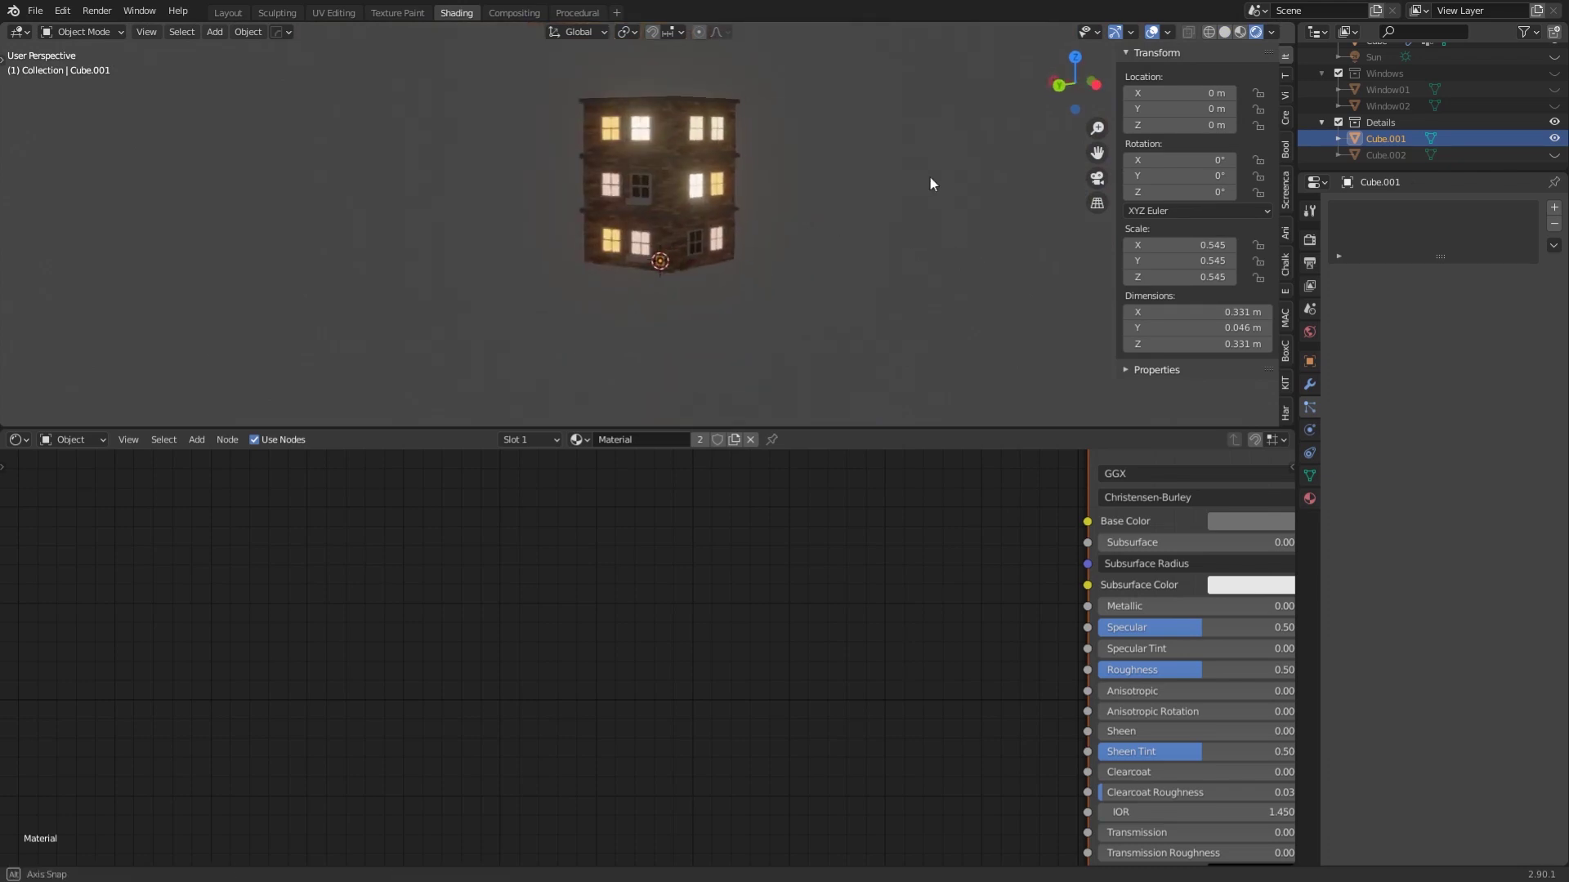
pyautogui.scroll(5, 826, 213)
pyautogui.moveTo(849, 215); pyautogui.dragTo(874, 247, button='middle')
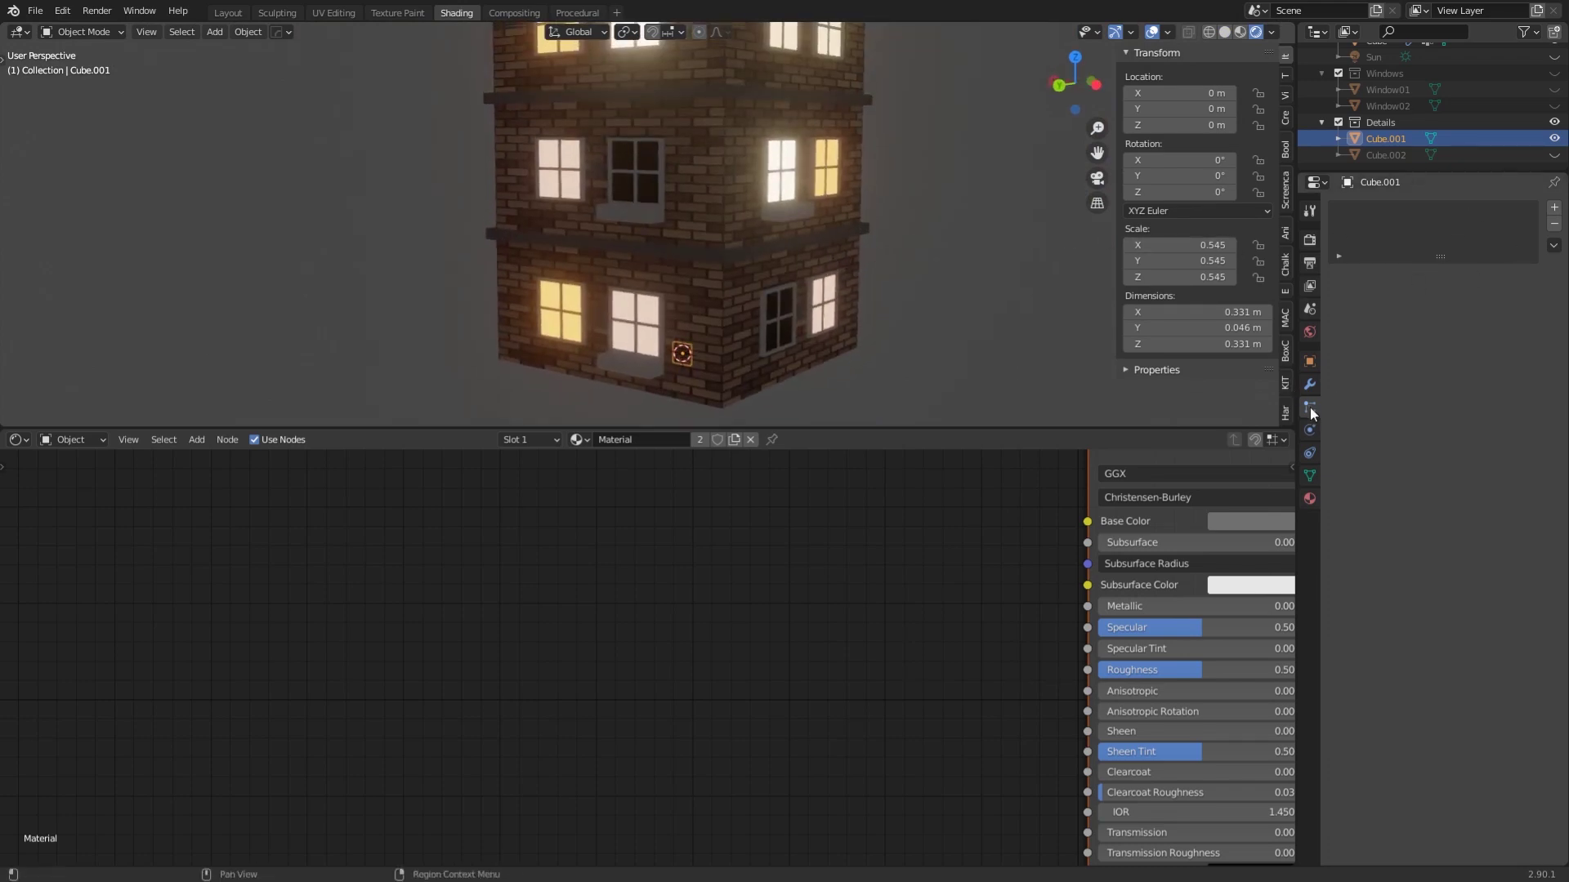
# Select the brick building and vary the Details particle system's emission number while checking the wall details between the windows.
pyautogui.click(764, 232)
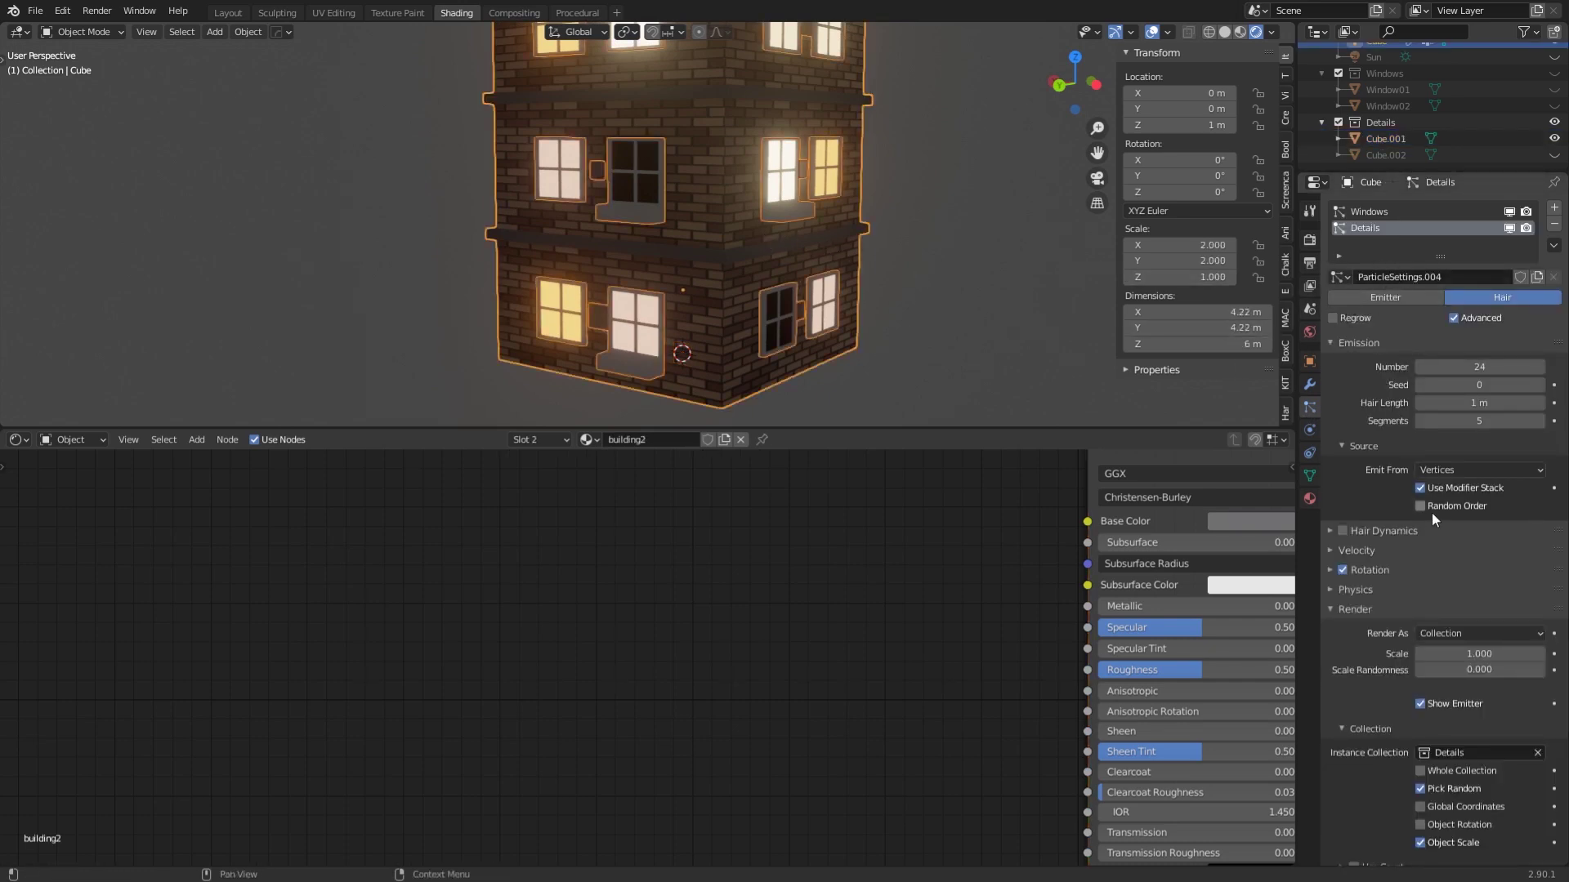
pyautogui.moveTo(886, 316); pyautogui.dragTo(688, 206, button='middle')
pyautogui.scroll(6, 680, 229)
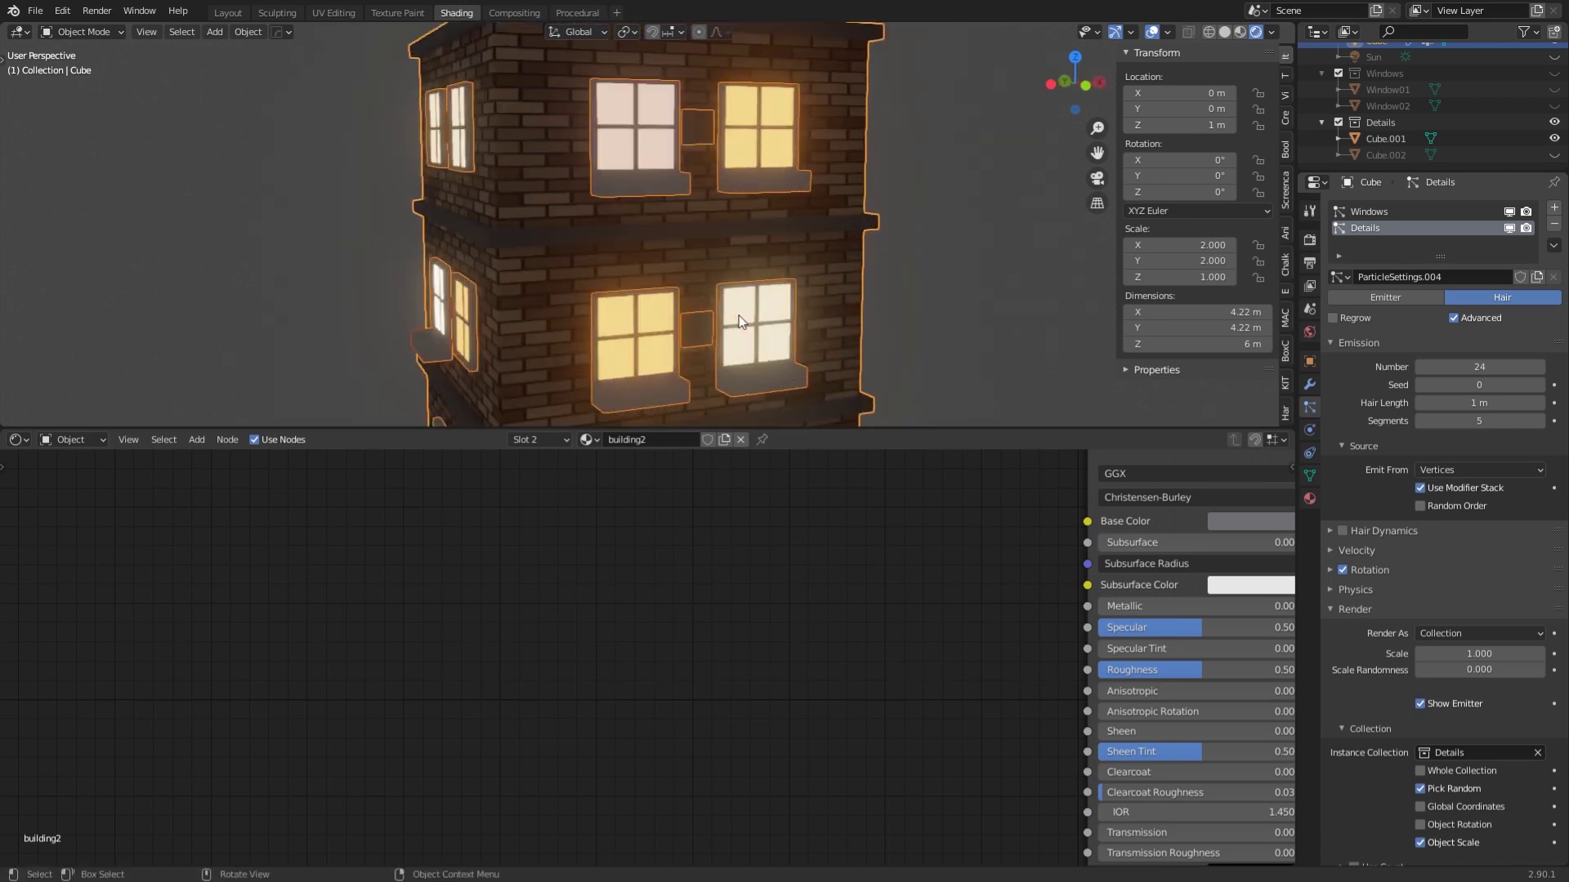
pyautogui.moveTo(738, 317); pyautogui.dragTo(714, 285, button='middle')
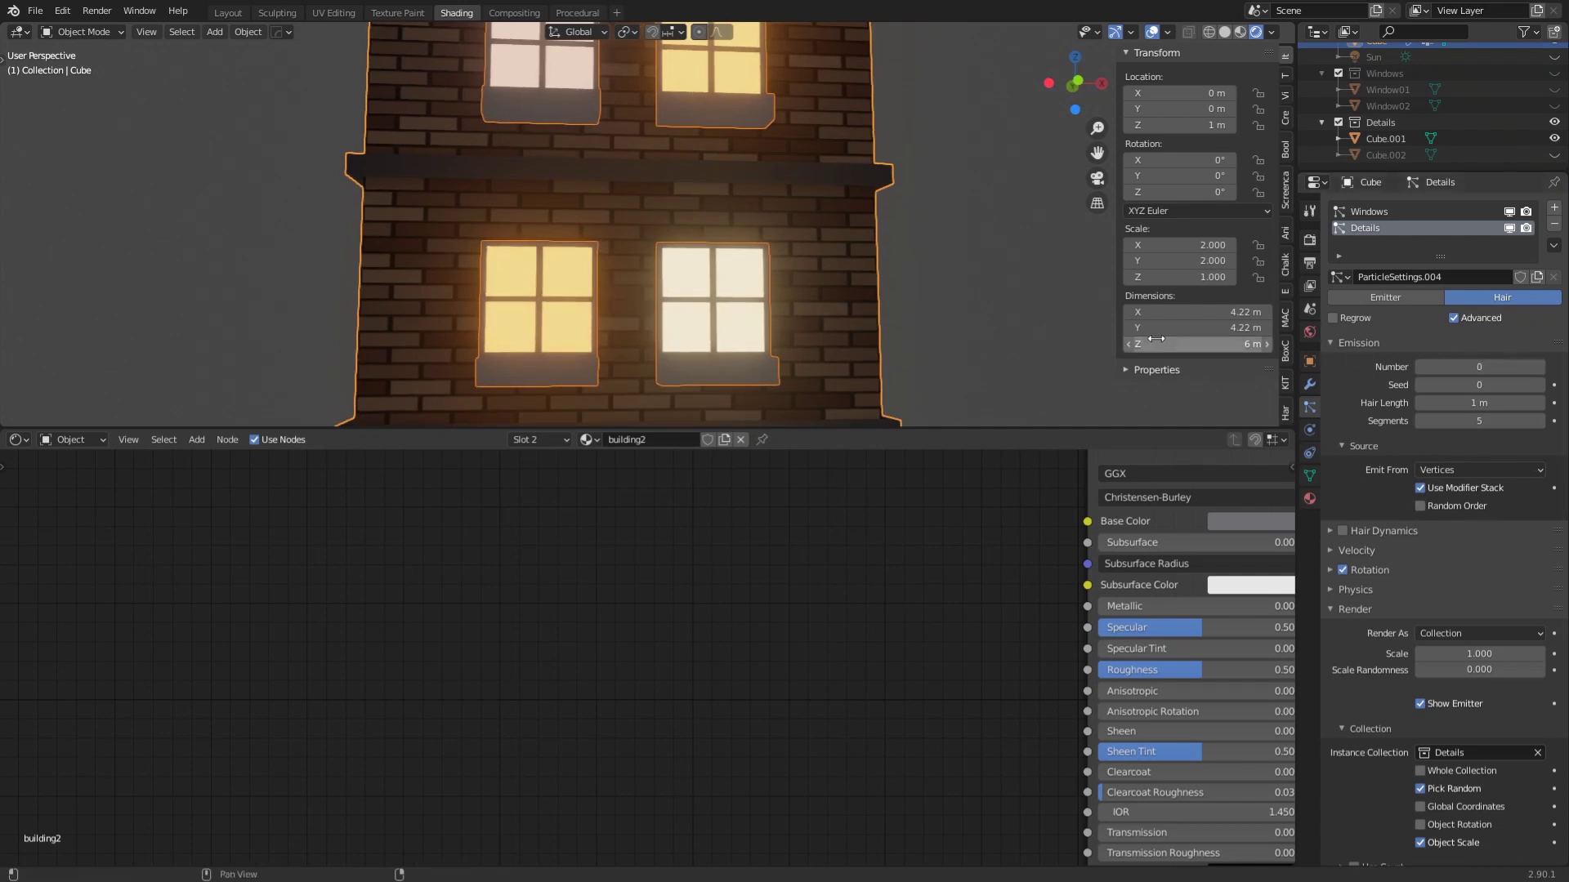
pyautogui.scroll(-3, 946, 310)
pyautogui.moveTo(944, 310); pyautogui.dragTo(1022, 326, button='middle')
pyautogui.moveTo(1476, 366); pyautogui.dragTo(1492, 367)
pyautogui.moveTo(876, 330); pyautogui.dragTo(719, 316, button='middle')
pyautogui.scroll(-3, 719, 316)
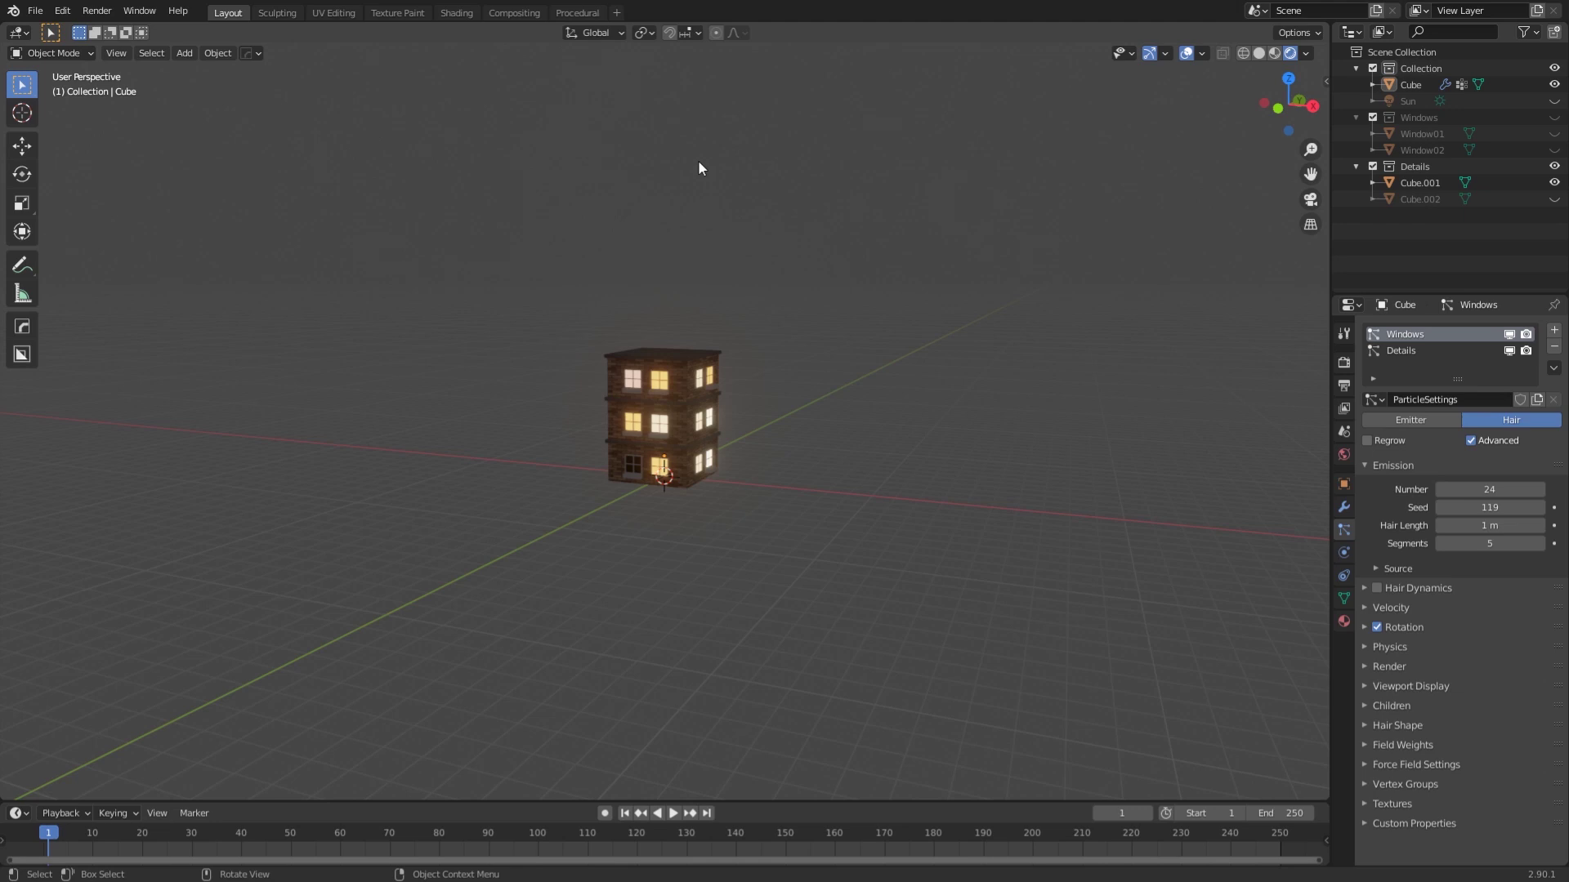
# Copy the Windows particle system's Number as a new driver and paste it onto the Array modifier's Count.
pyautogui.scroll(4, 689, 355)
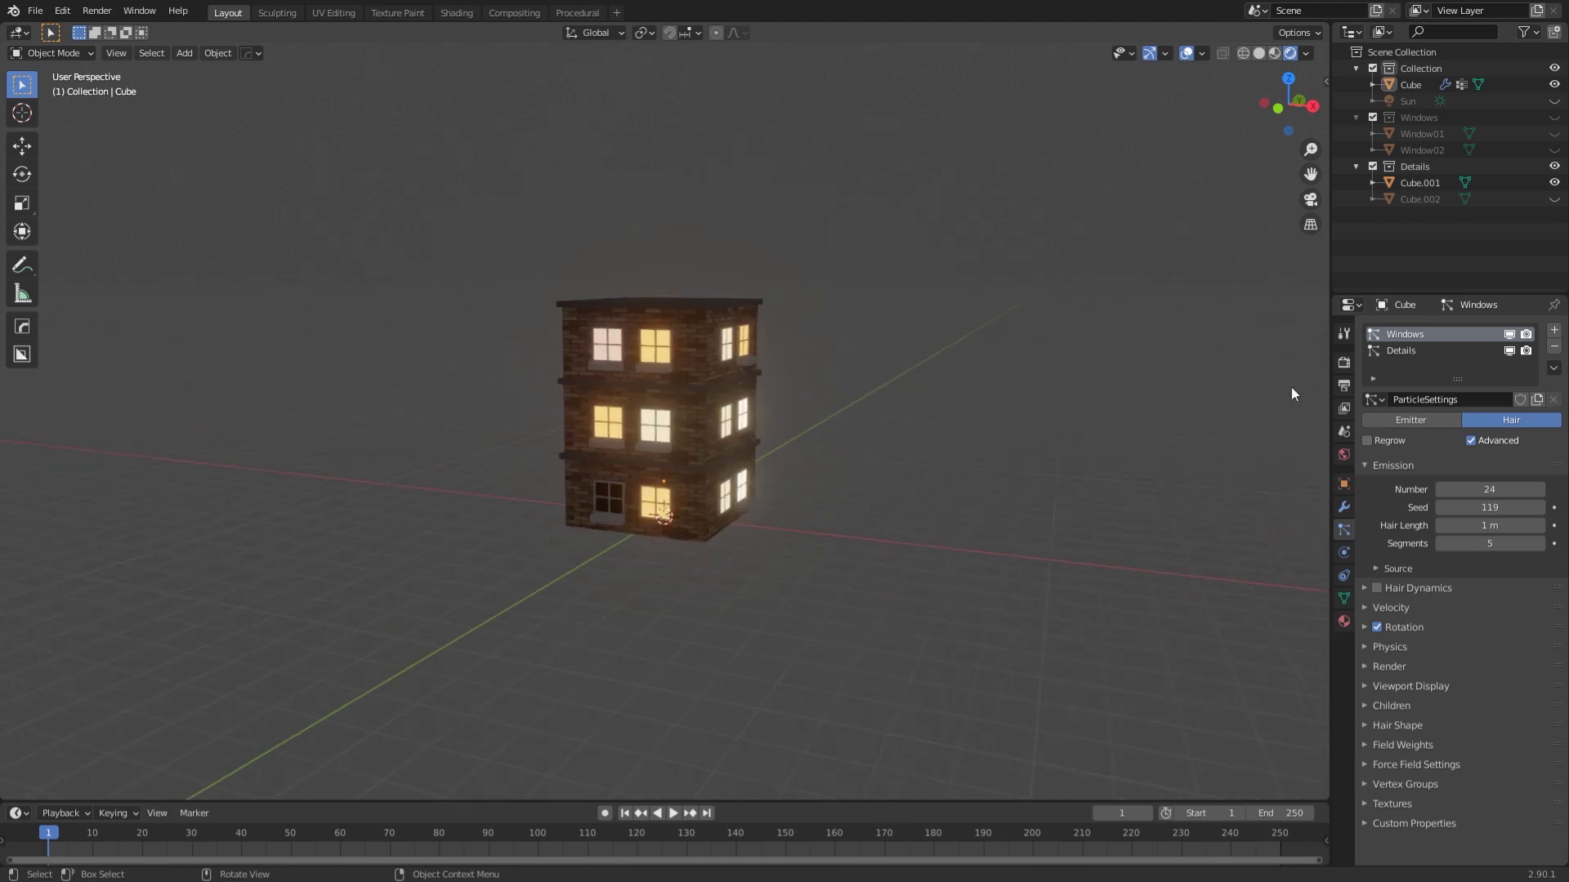
pyautogui.rightClick(1479, 489)
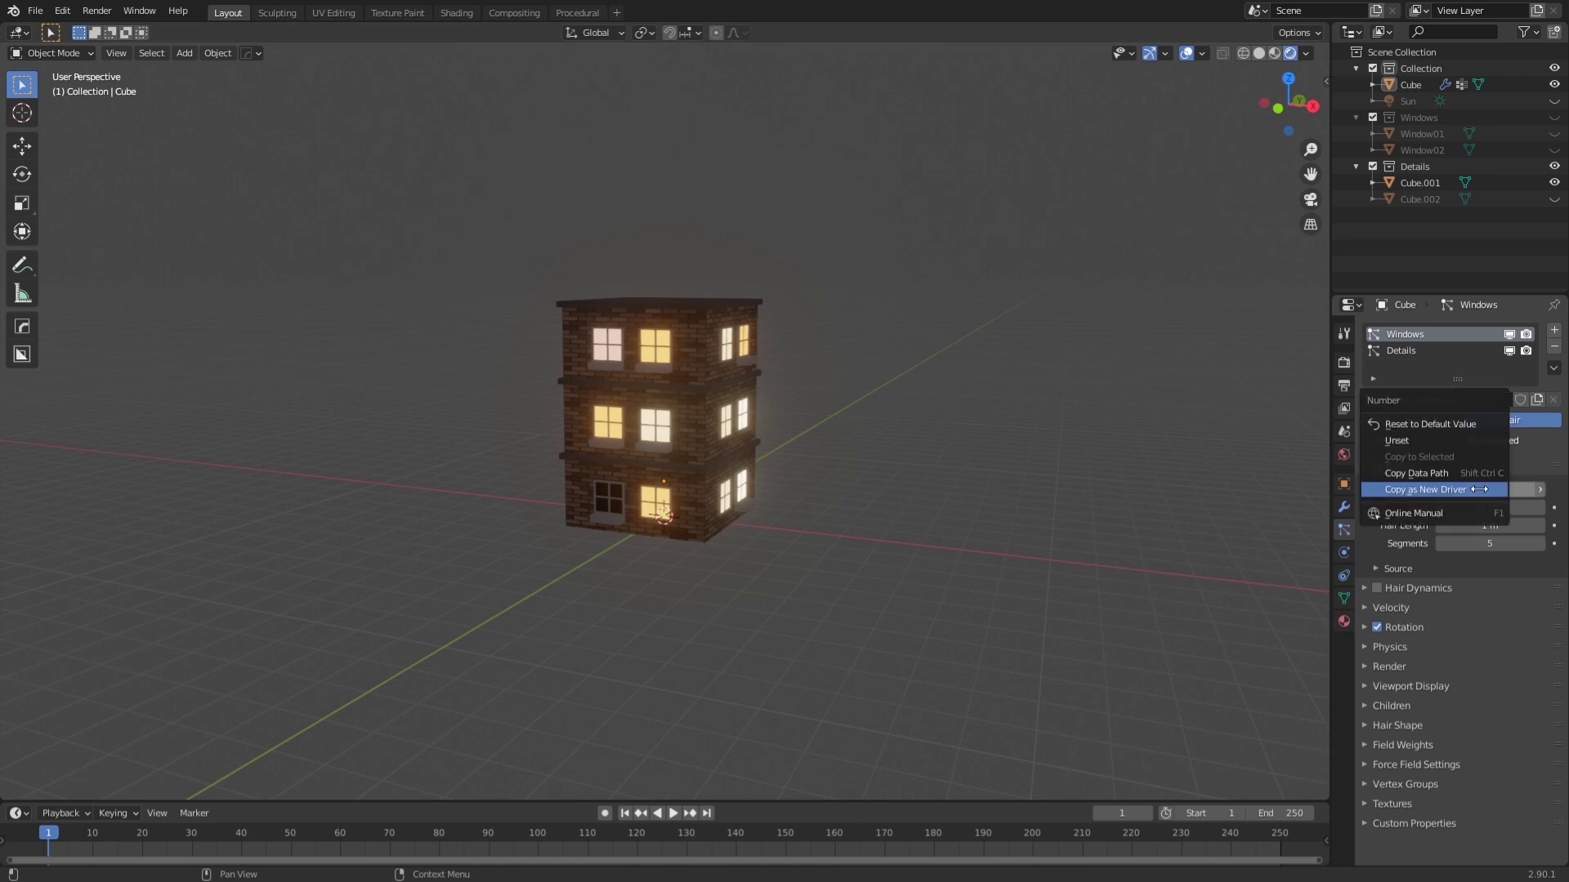
pyautogui.click(1424, 489)
pyautogui.click(1344, 506)
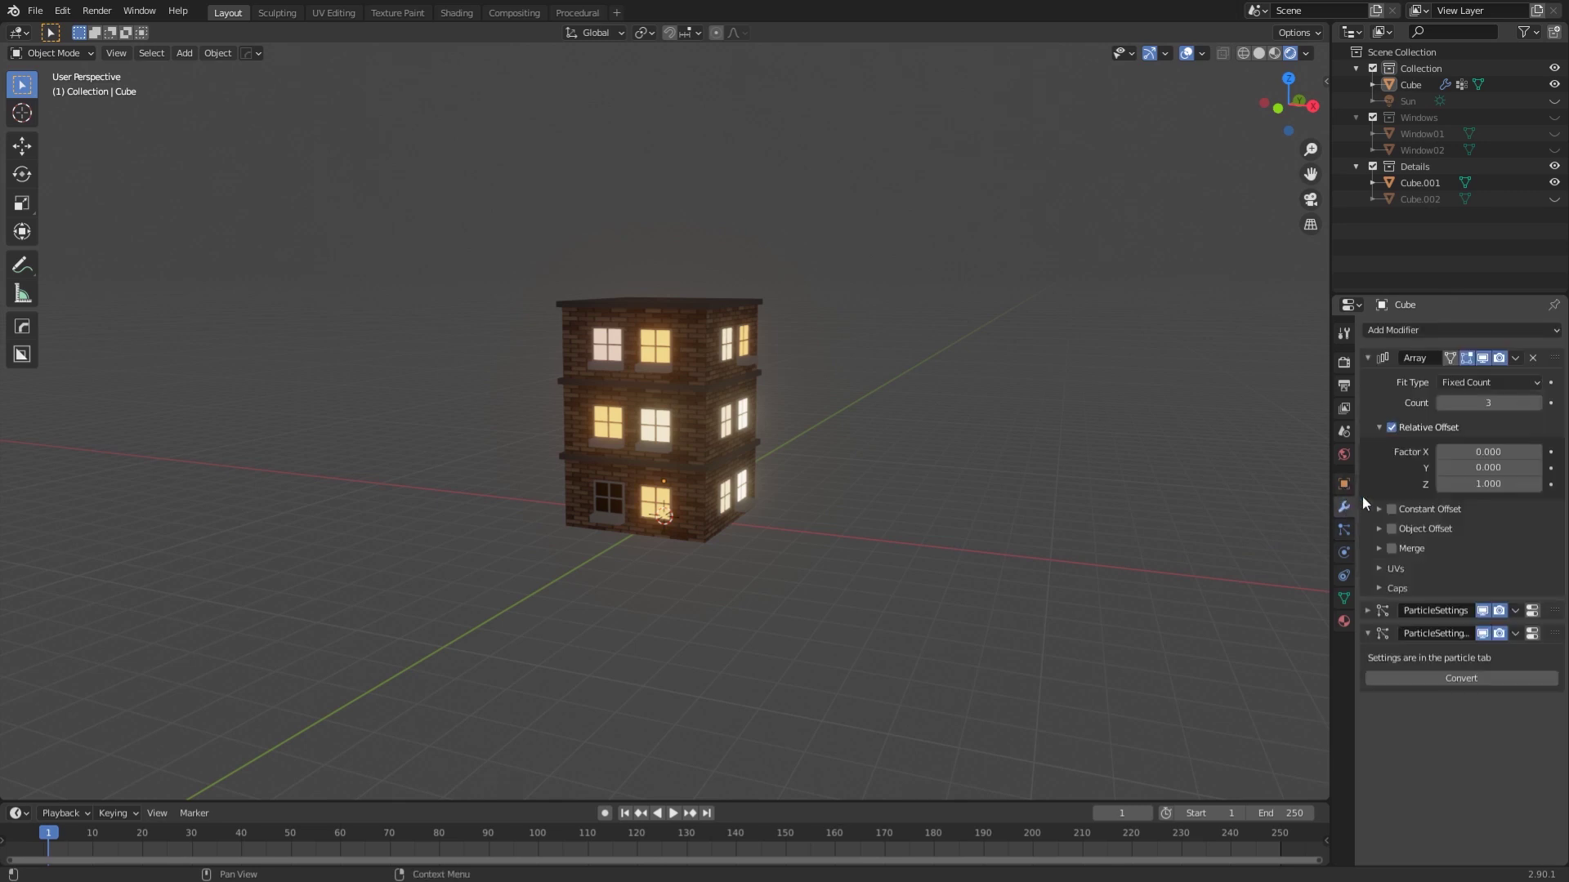
pyautogui.rightClick(1487, 403)
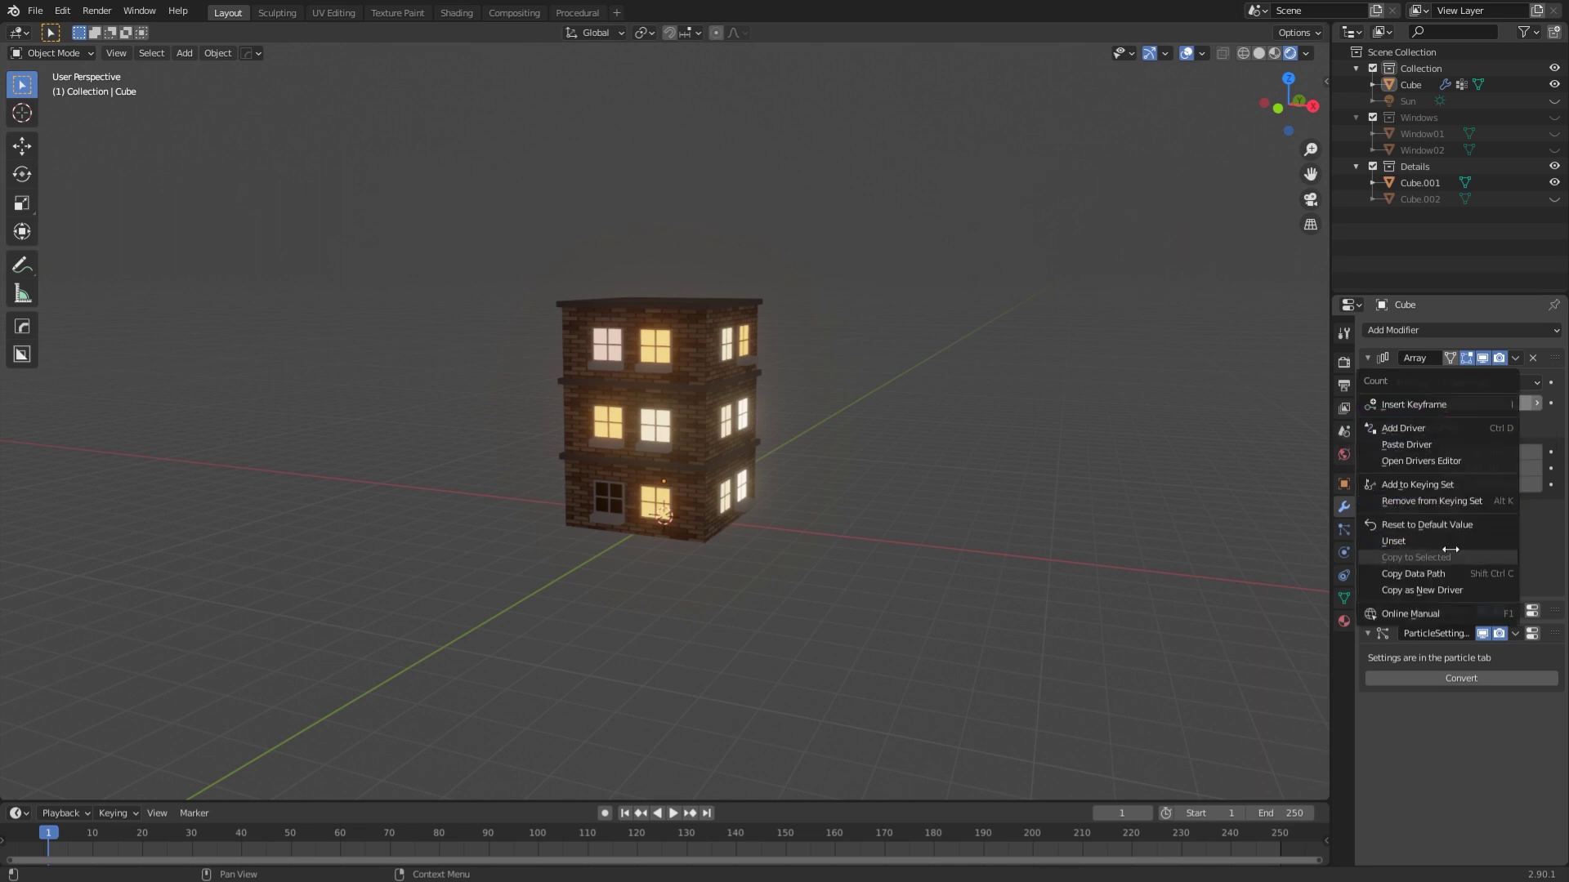
pyautogui.click(1431, 445)
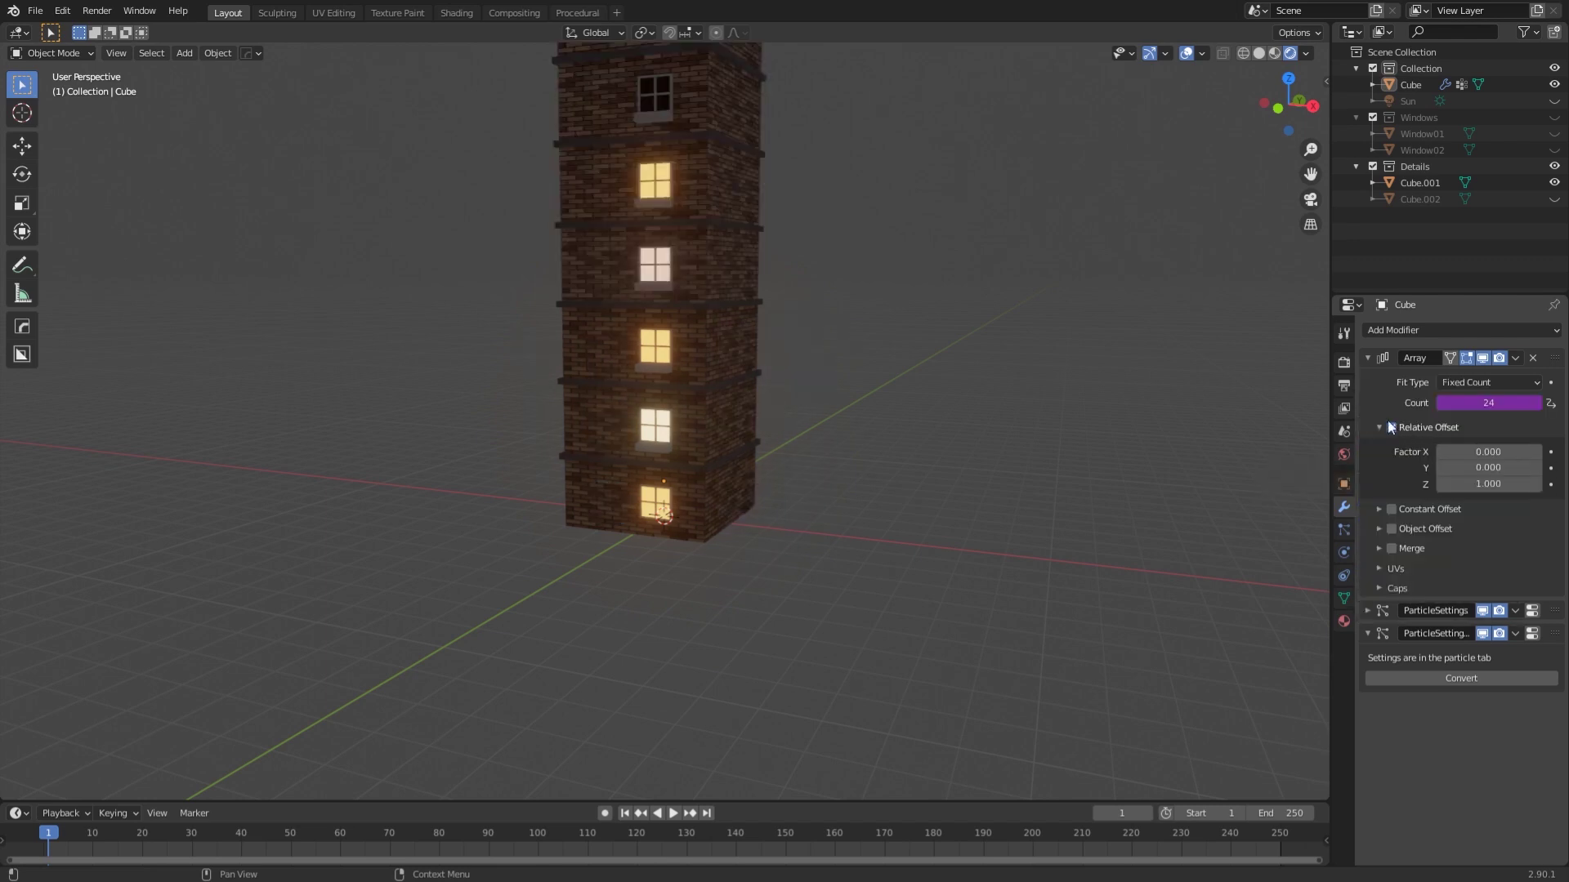
# Inspect the driven tower, then set the Windows particle number to 20 and check the storeys and windows.
pyautogui.keyDown('shift'); pyautogui.moveTo(1034, 353); pyautogui.dragTo(1031, 450, button='middle'); pyautogui.keyUp('shift')
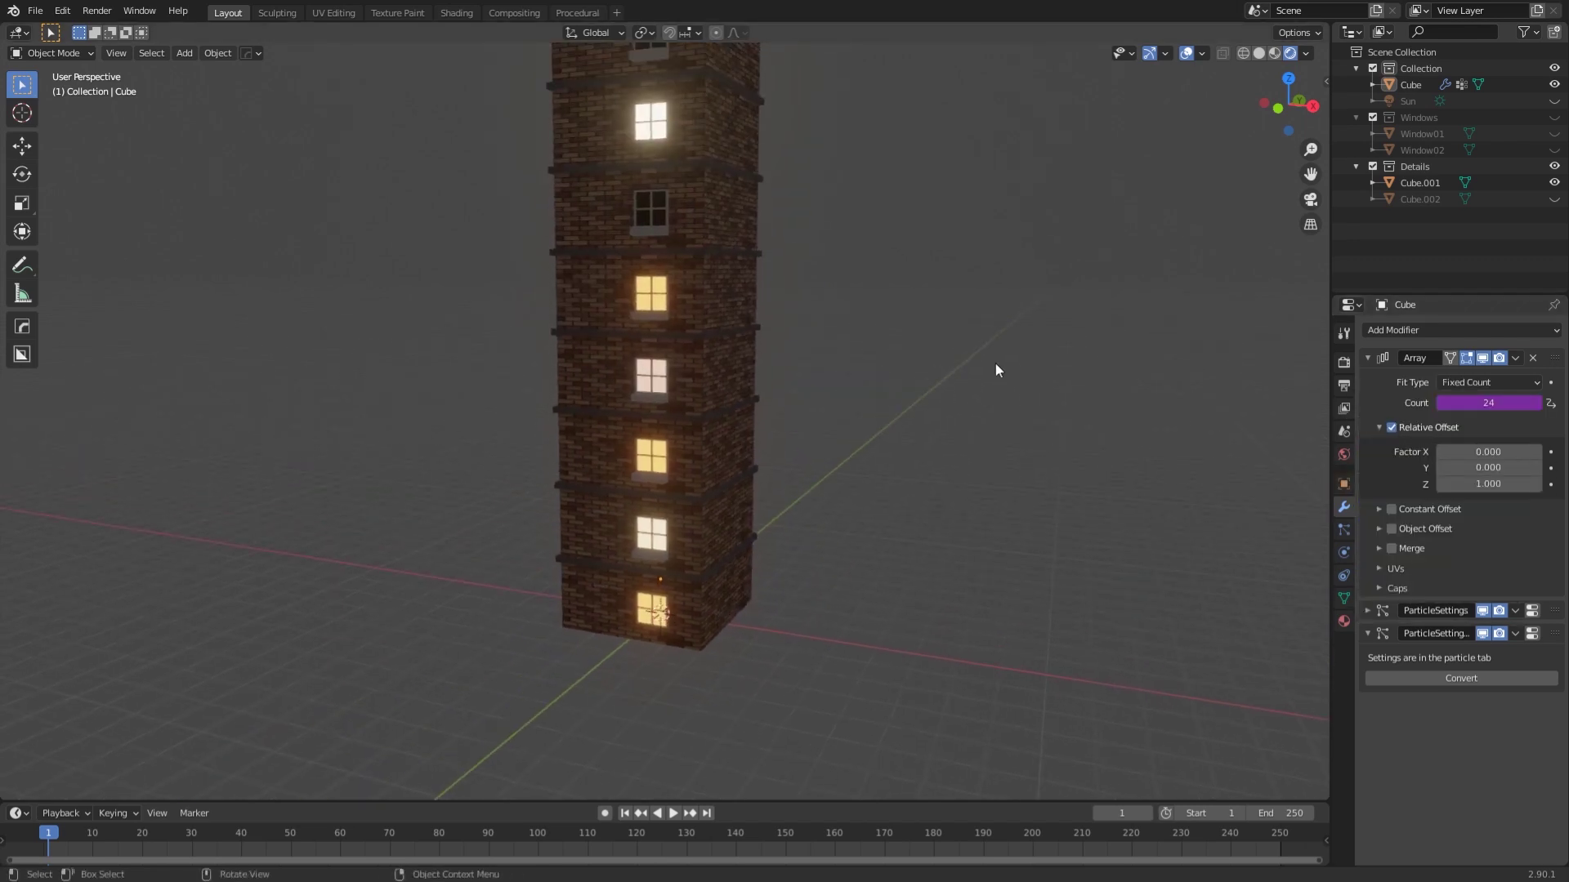
pyautogui.scroll(-8, 981, 359)
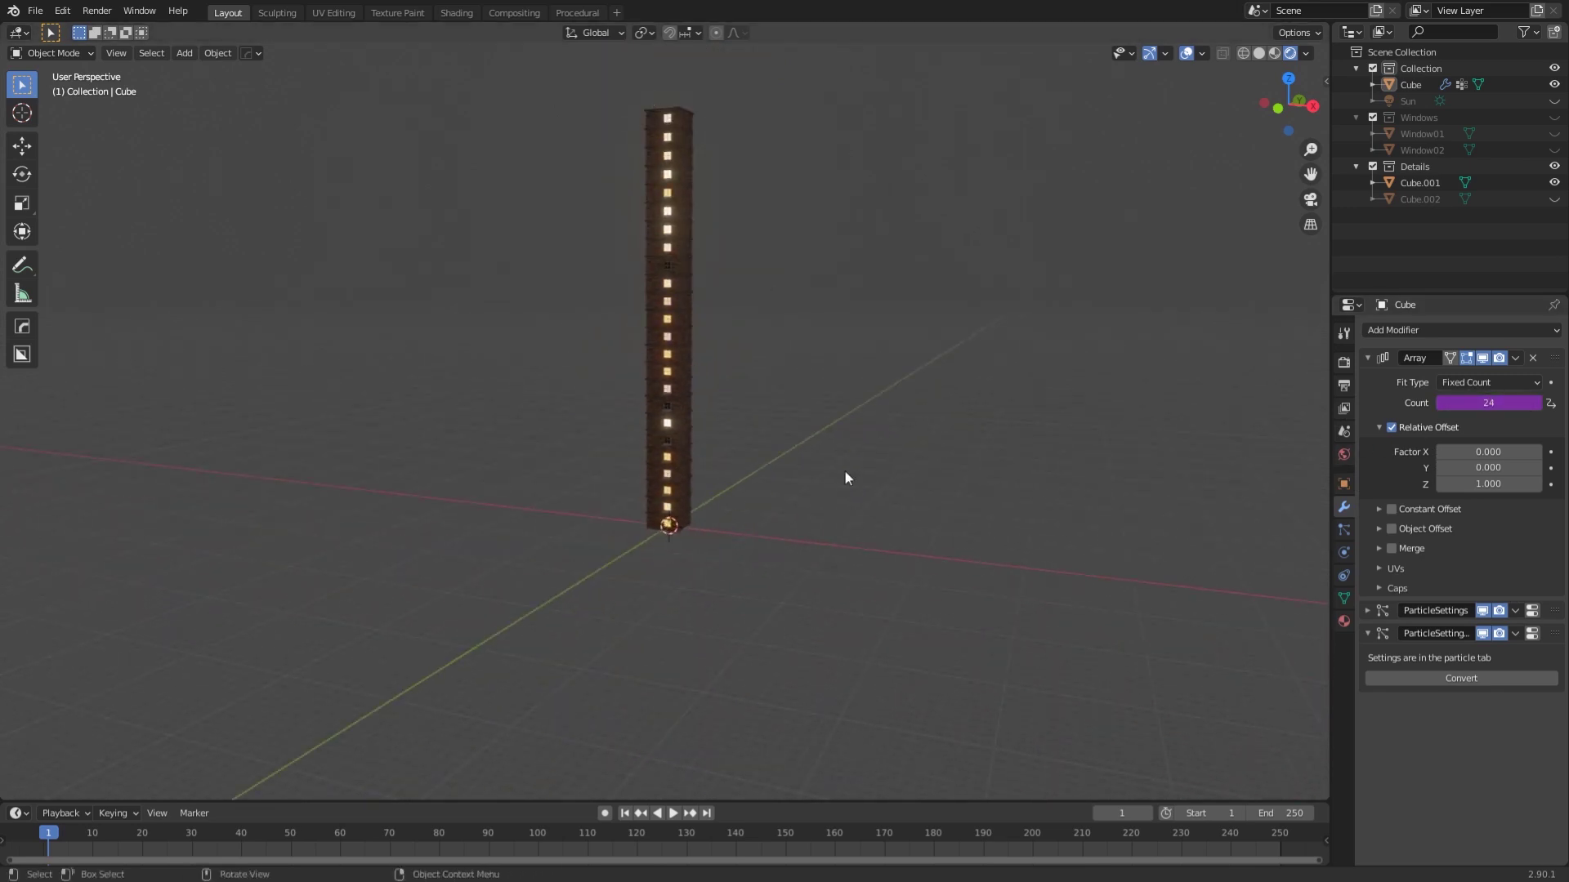
pyautogui.scroll(7, 844, 477)
pyautogui.scroll(-4, 899, 506)
pyautogui.scroll(2, 953, 536)
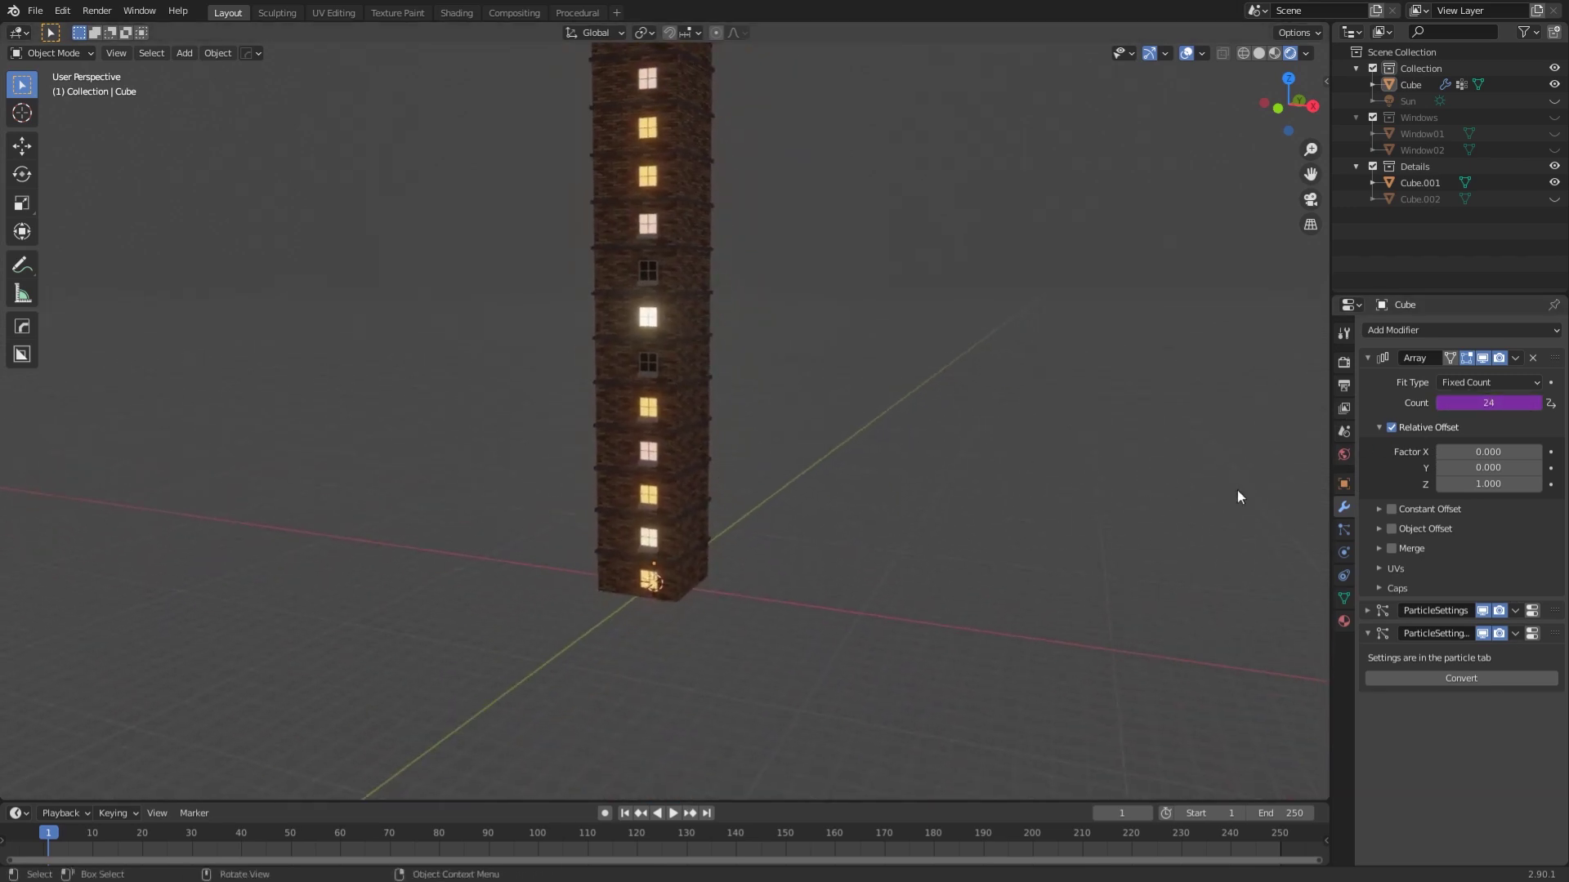
pyautogui.click(1344, 529)
pyautogui.scroll(-5, 1127, 425)
pyautogui.moveTo(1460, 489); pyautogui.dragTo(1431, 488)
pyautogui.moveTo(923, 390); pyautogui.dragTo(876, 519, button='middle')
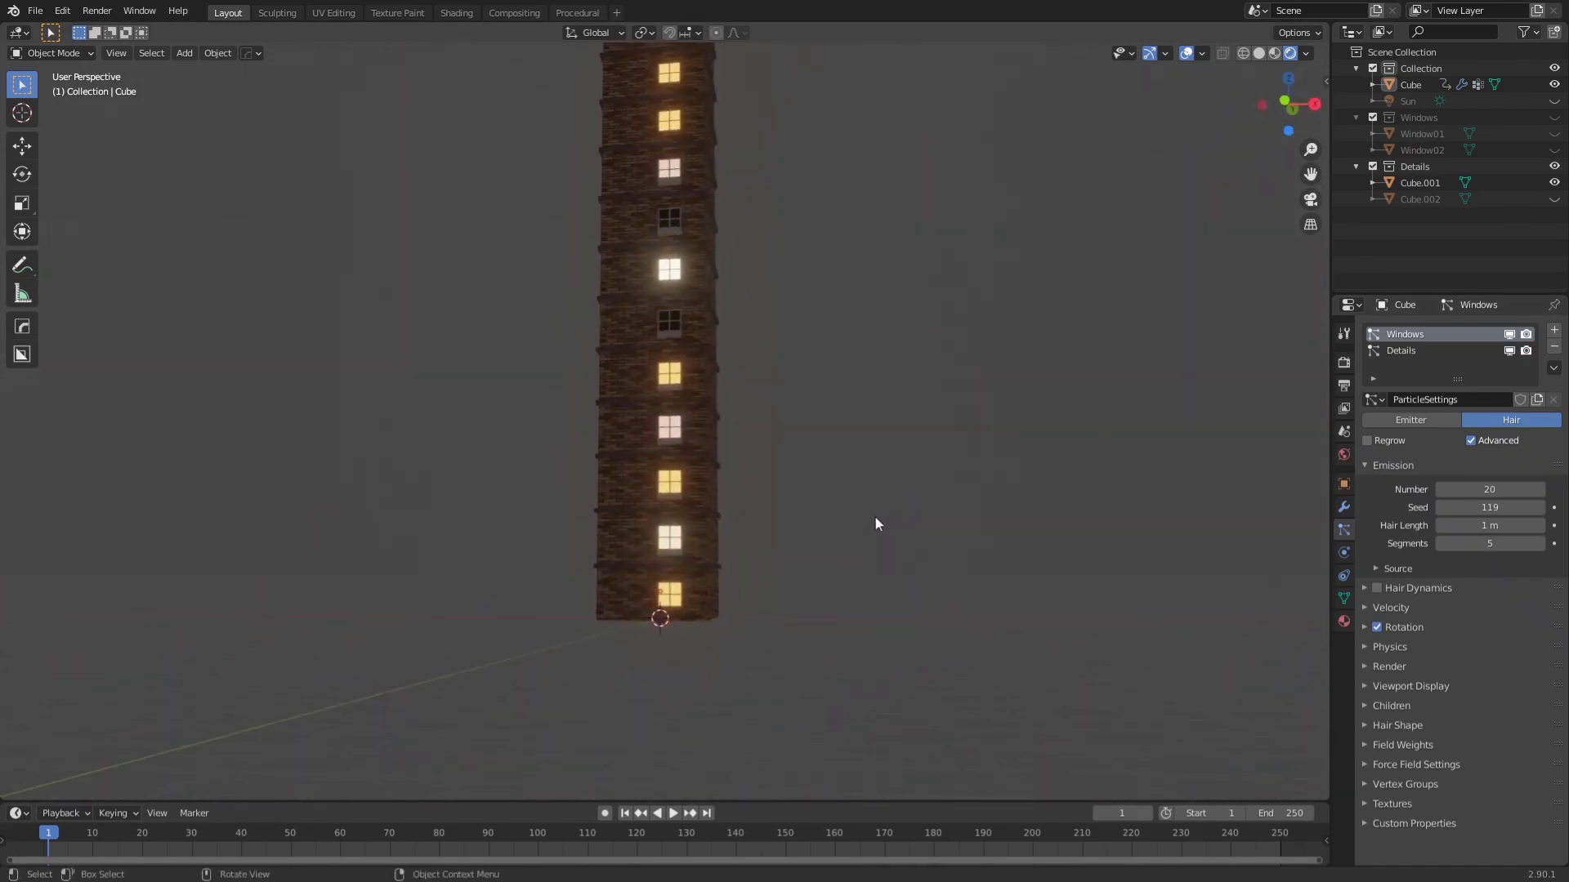
pyautogui.moveTo(791, 568); pyautogui.dragTo(690, 465, button='middle')
pyautogui.moveTo(760, 507); pyautogui.dragTo(689, 482, button='middle')
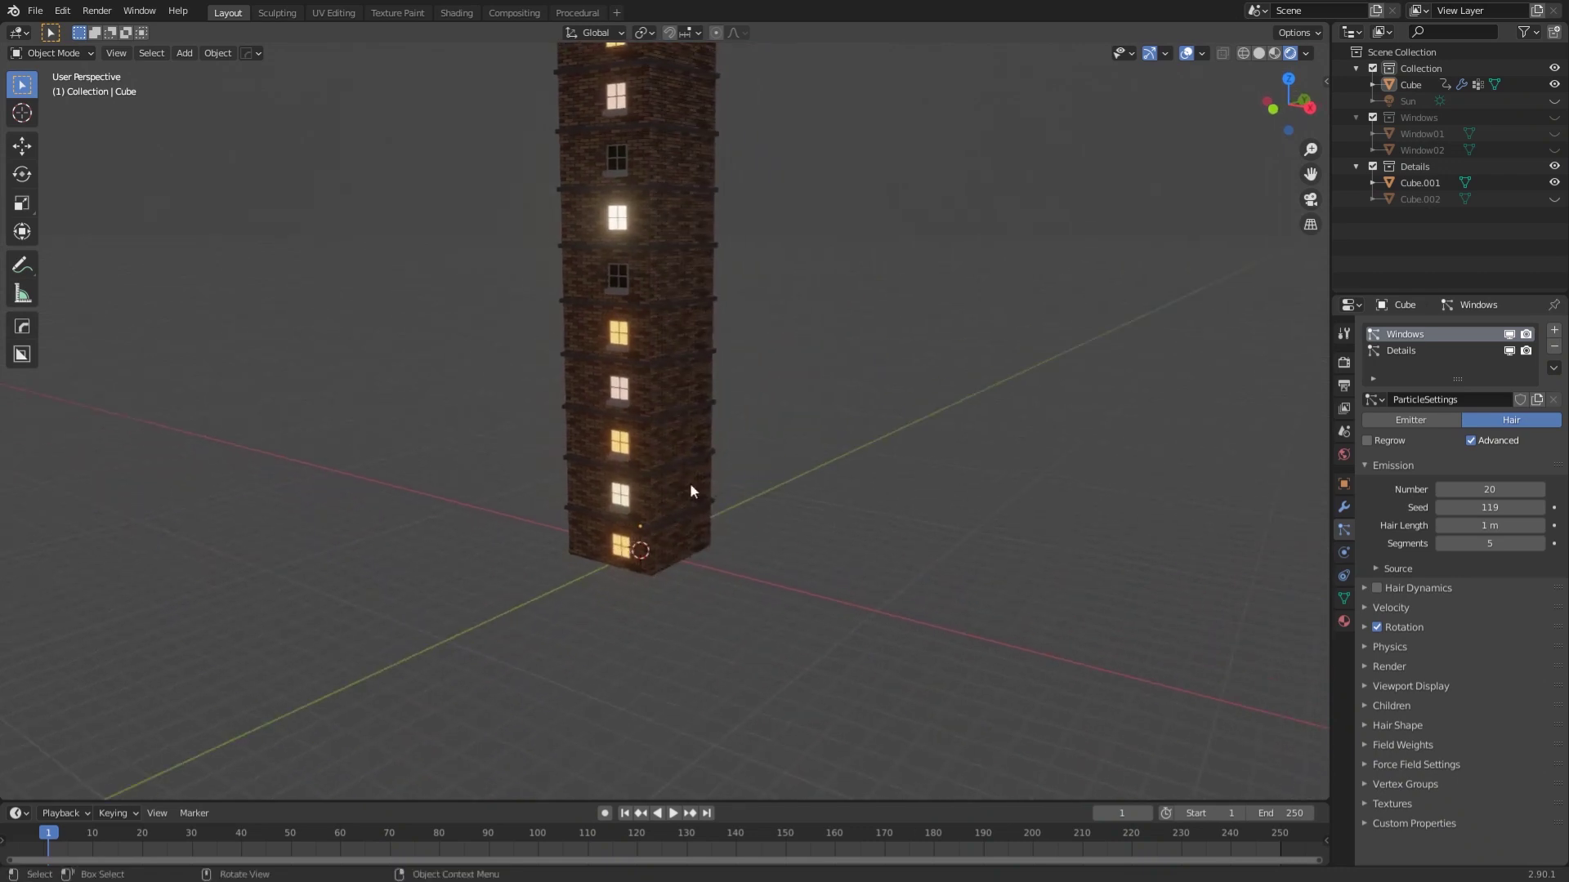
# Select the building and change its Array Count driver type to Scripted Expression.
pyautogui.click(671, 486)
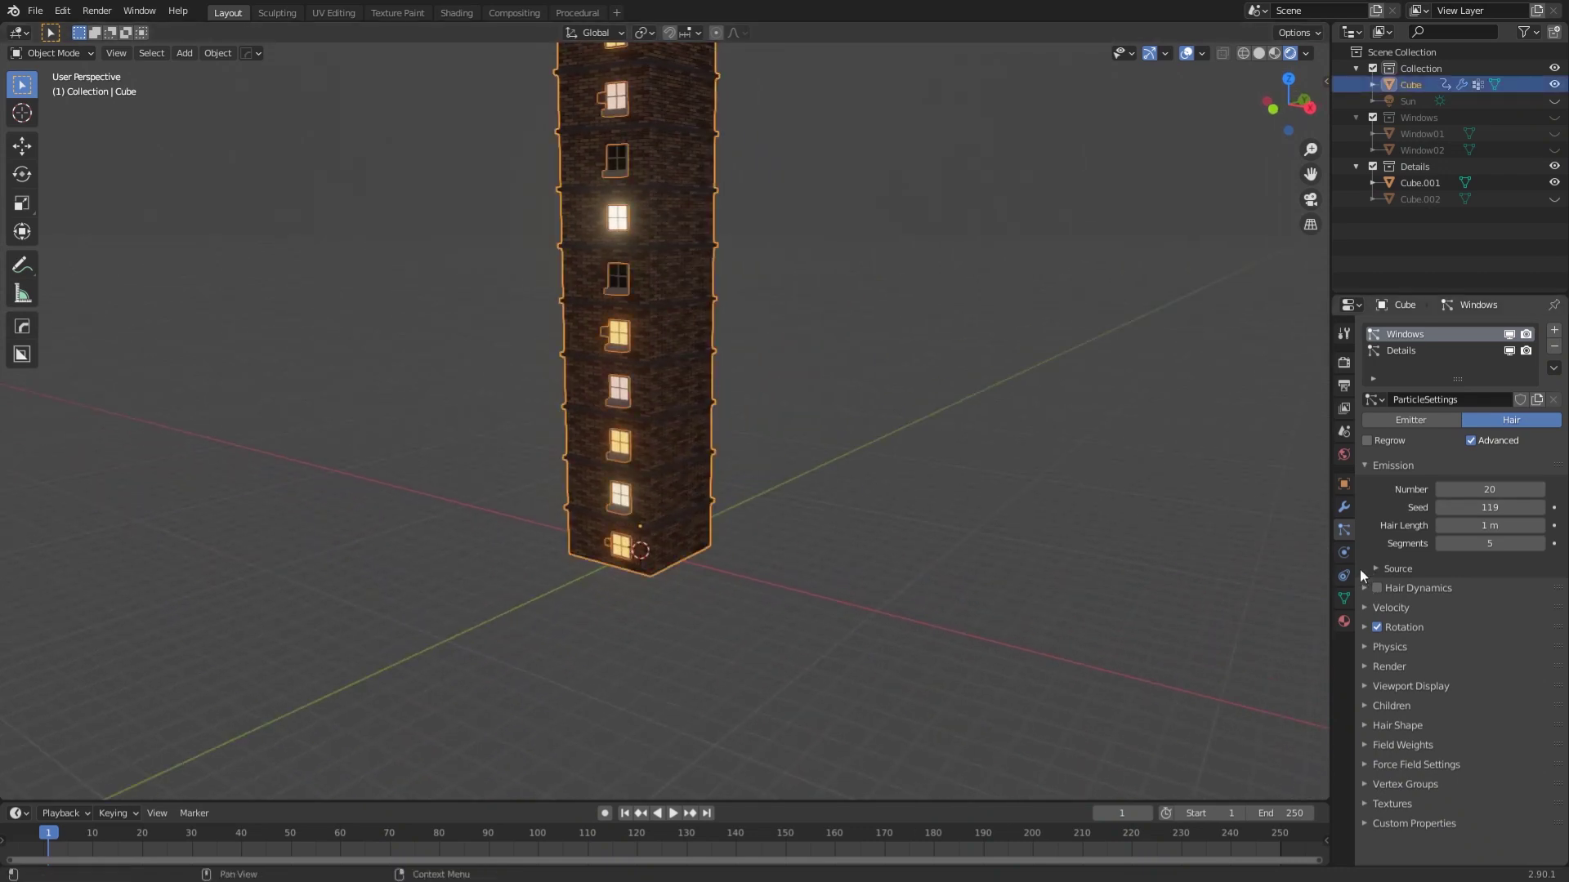
pyautogui.click(1343, 508)
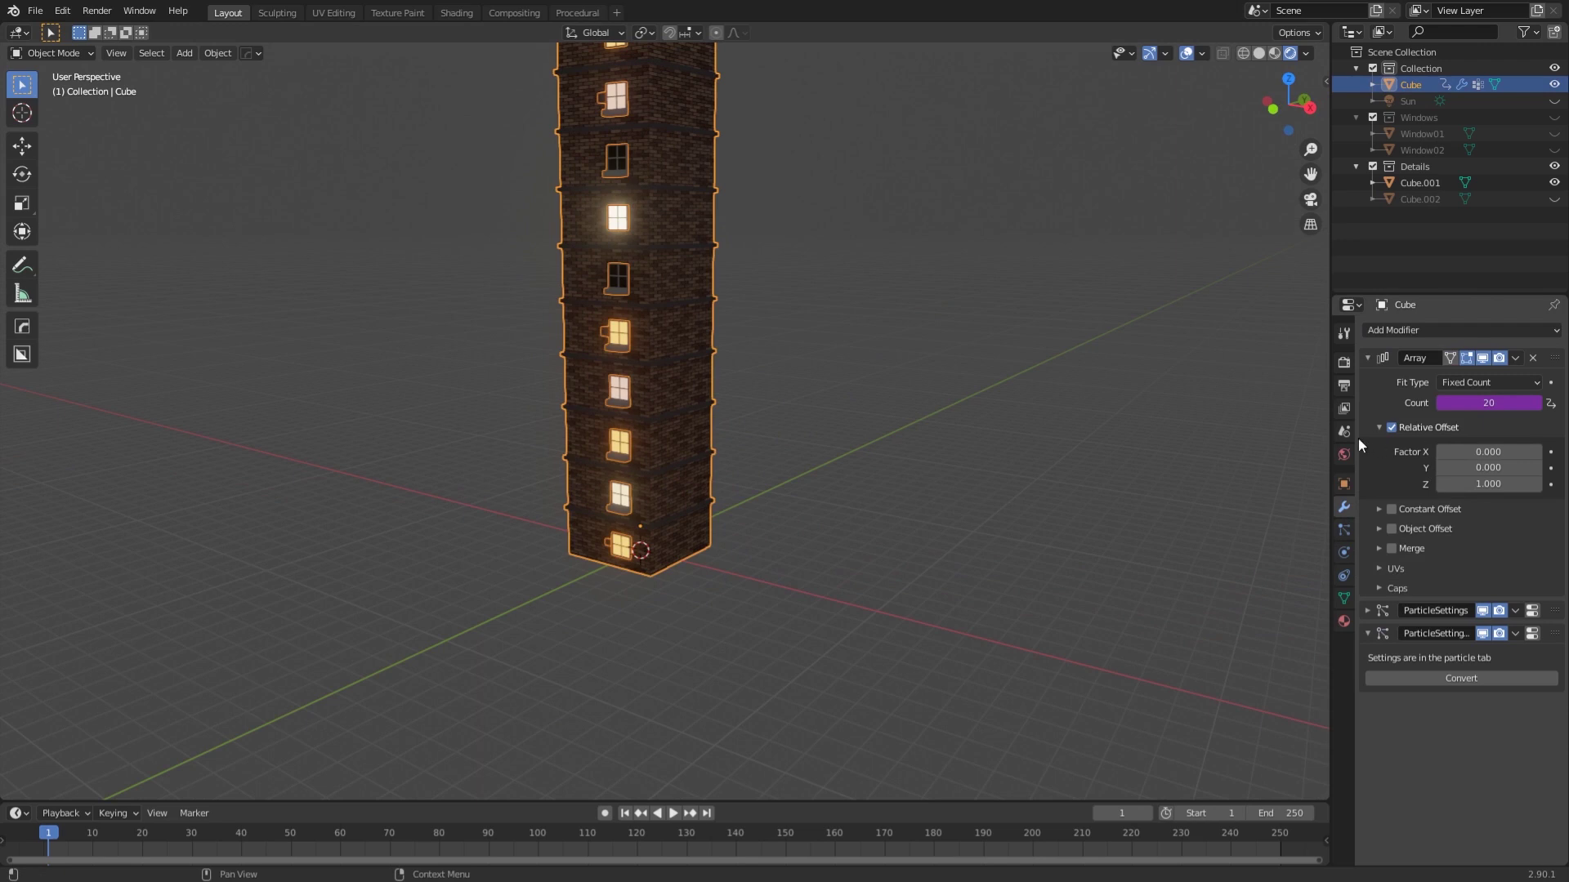
pyautogui.moveTo(1131, 449); pyautogui.dragTo(1137, 446, button='middle')
pyautogui.scroll(2, 1137, 446)
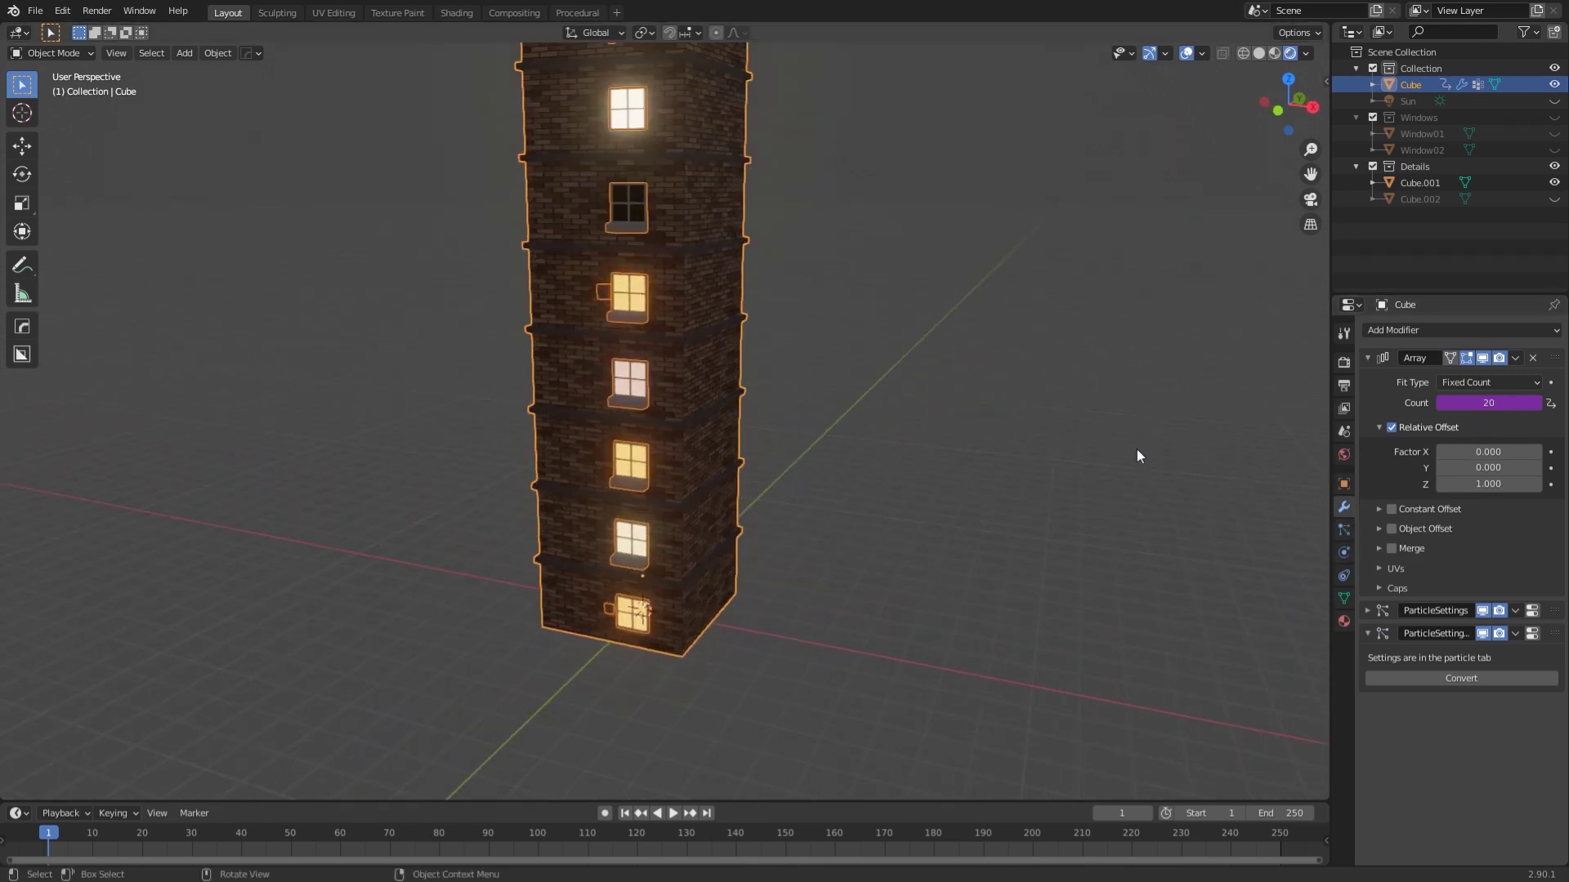
pyautogui.click(1343, 530)
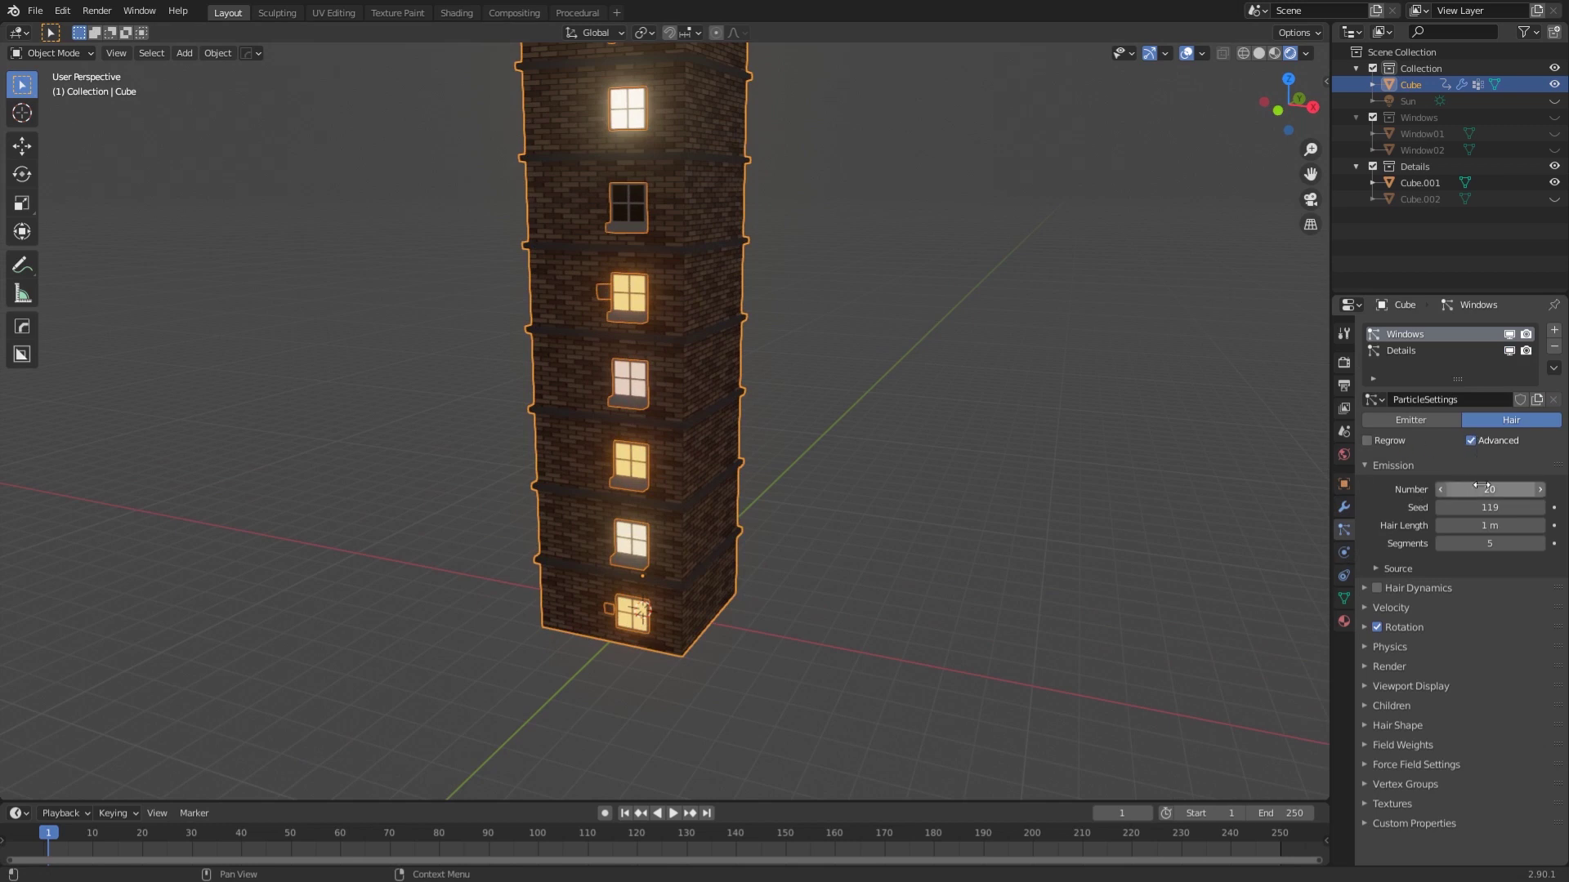
pyautogui.click(1344, 507)
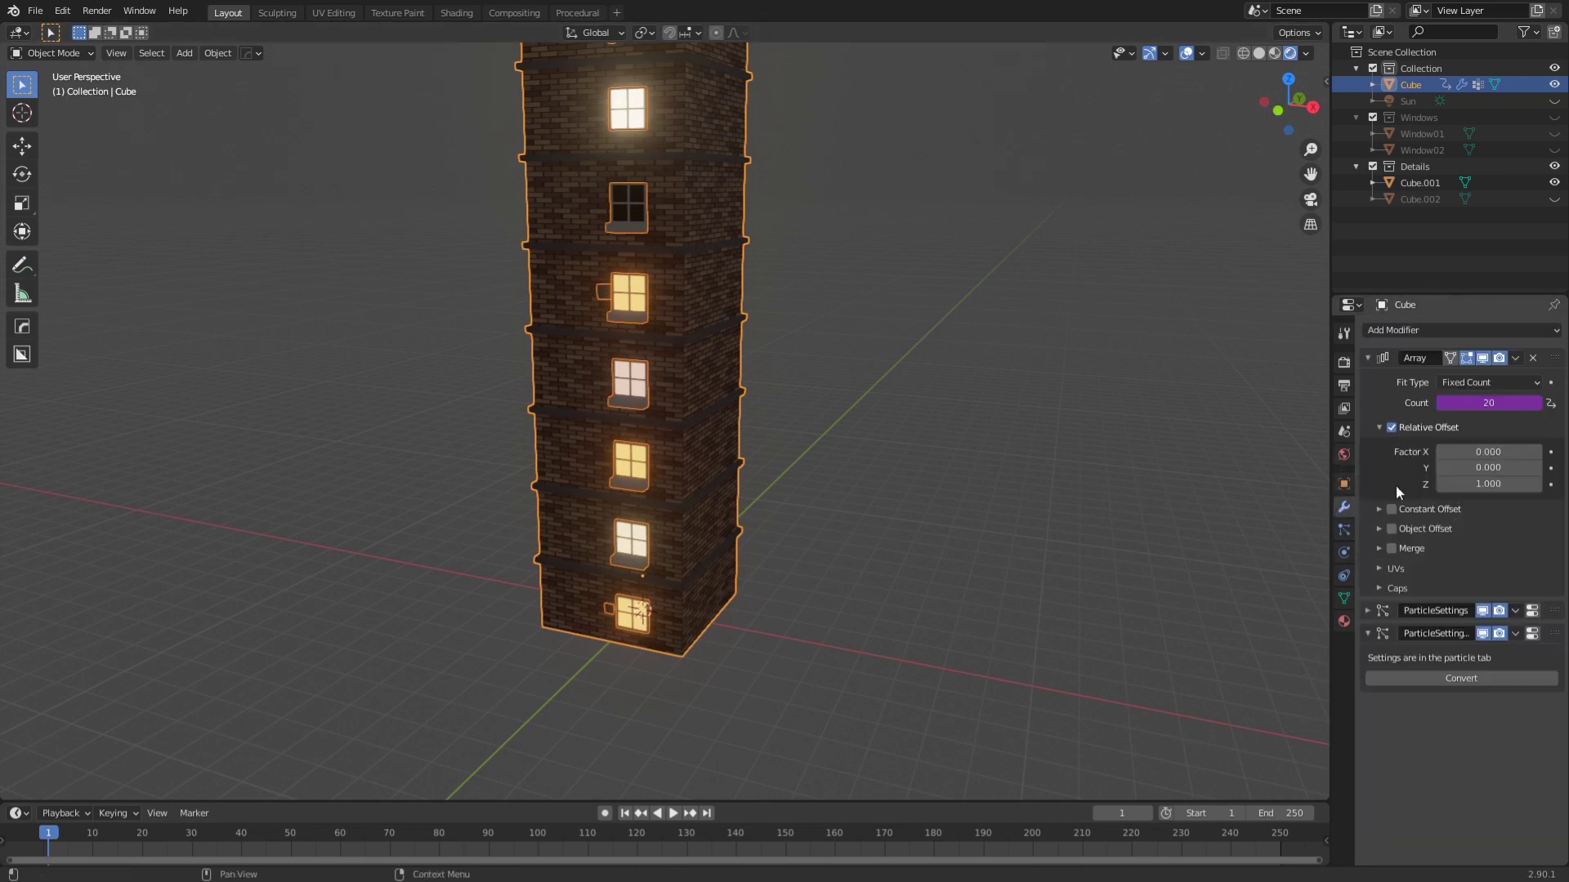
pyautogui.rightClick(1486, 403)
pyautogui.click(1428, 420)
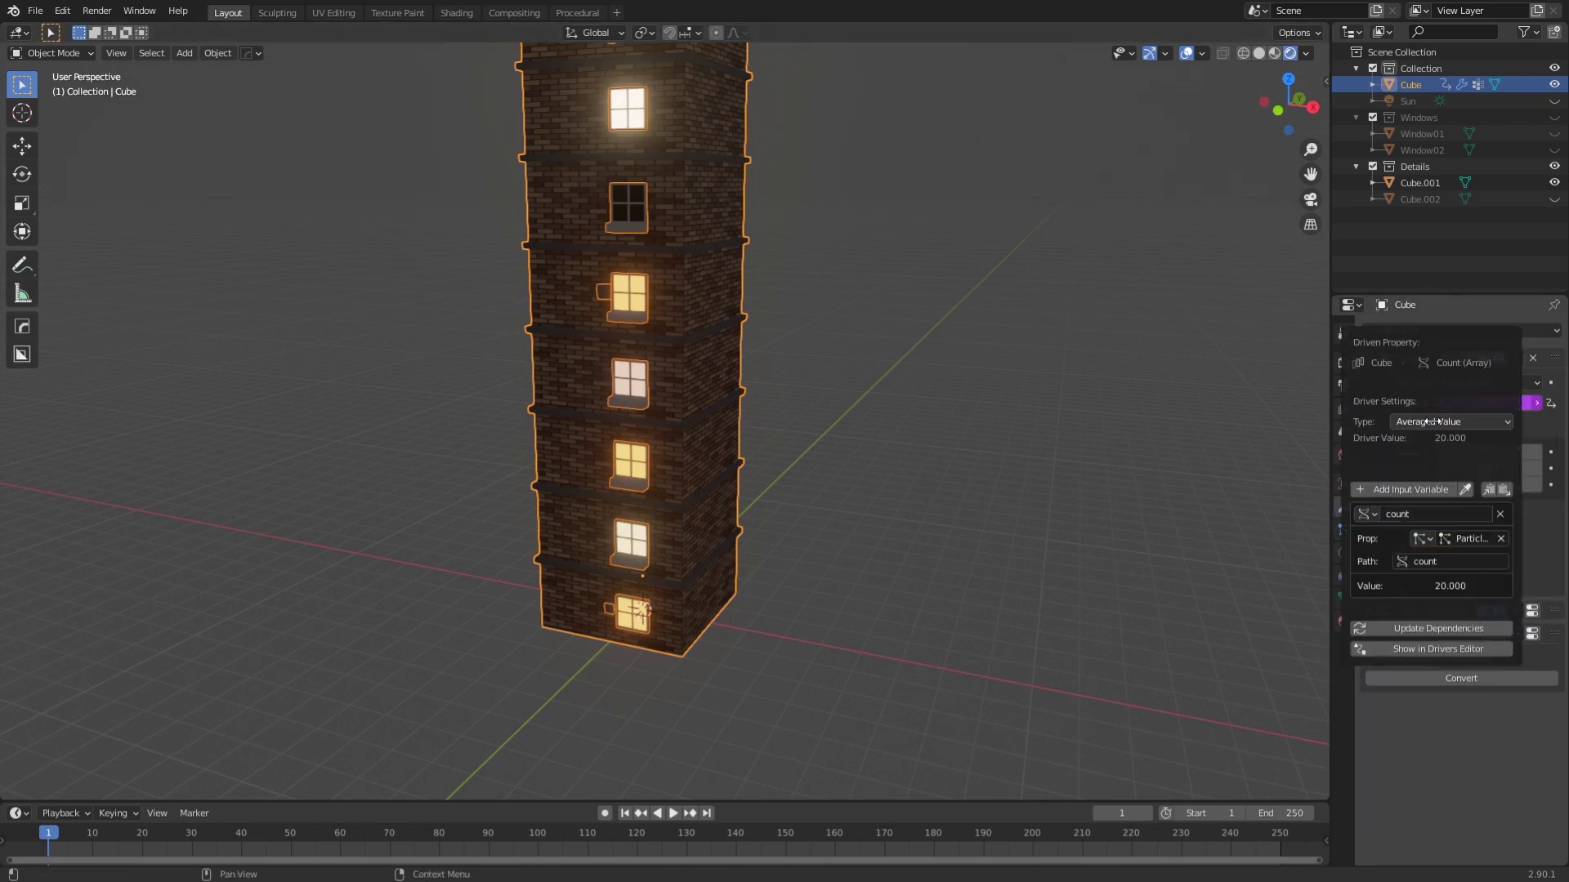
pyautogui.moveTo(1449, 338); pyautogui.dragTo(1157, 320)
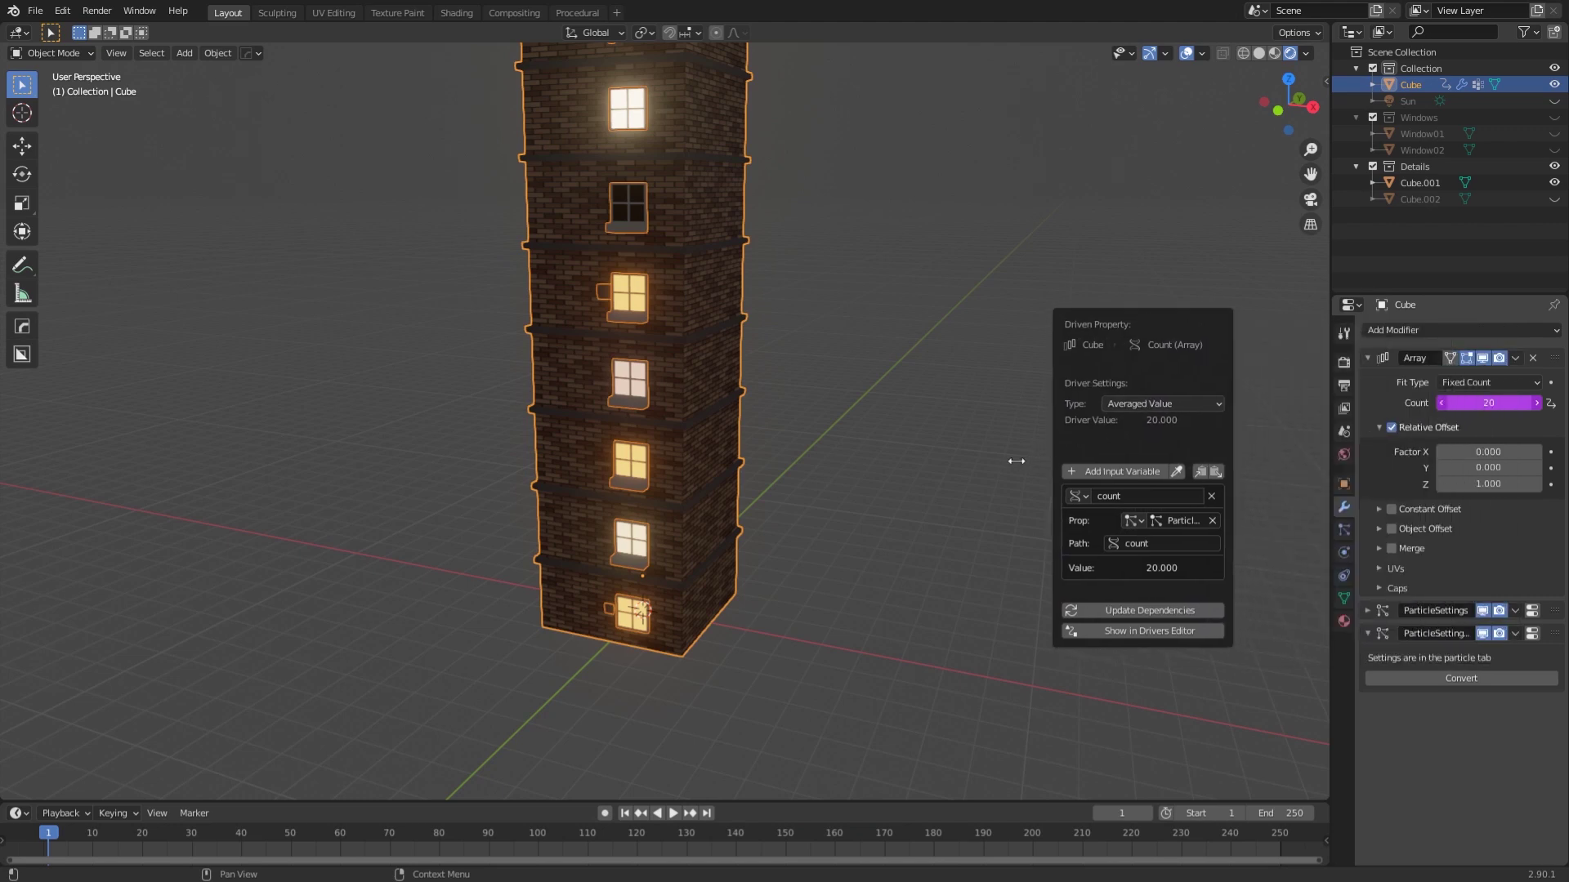
pyautogui.click(1181, 402)
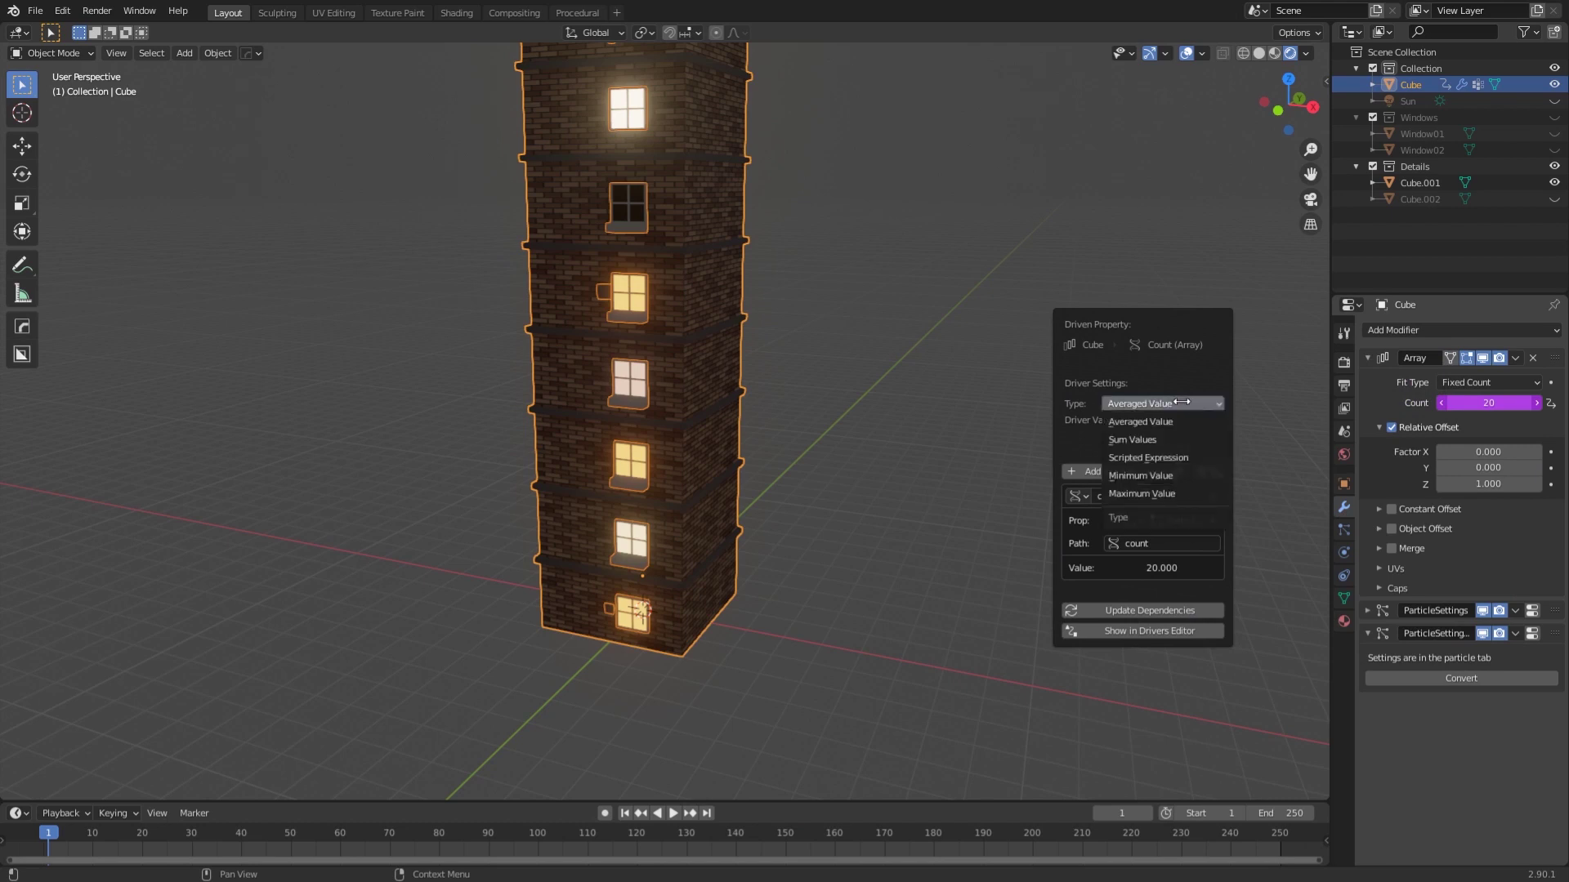
pyautogui.click(1185, 458)
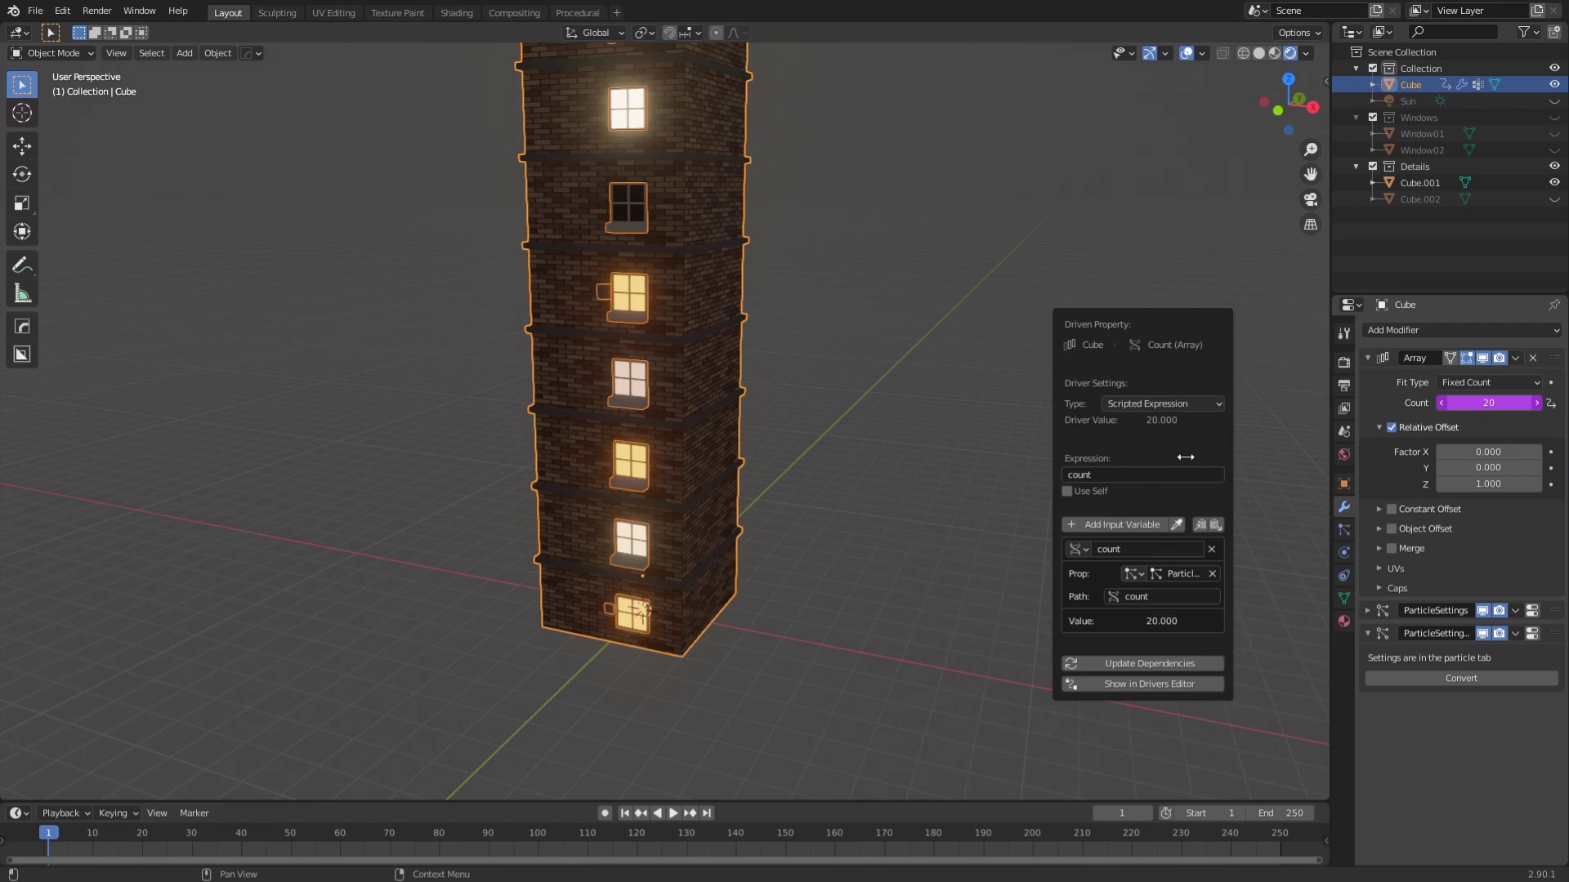
# Set the Array Count driver's expression to count/8 and check the windows on each storey.
pyautogui.click(1115, 476)
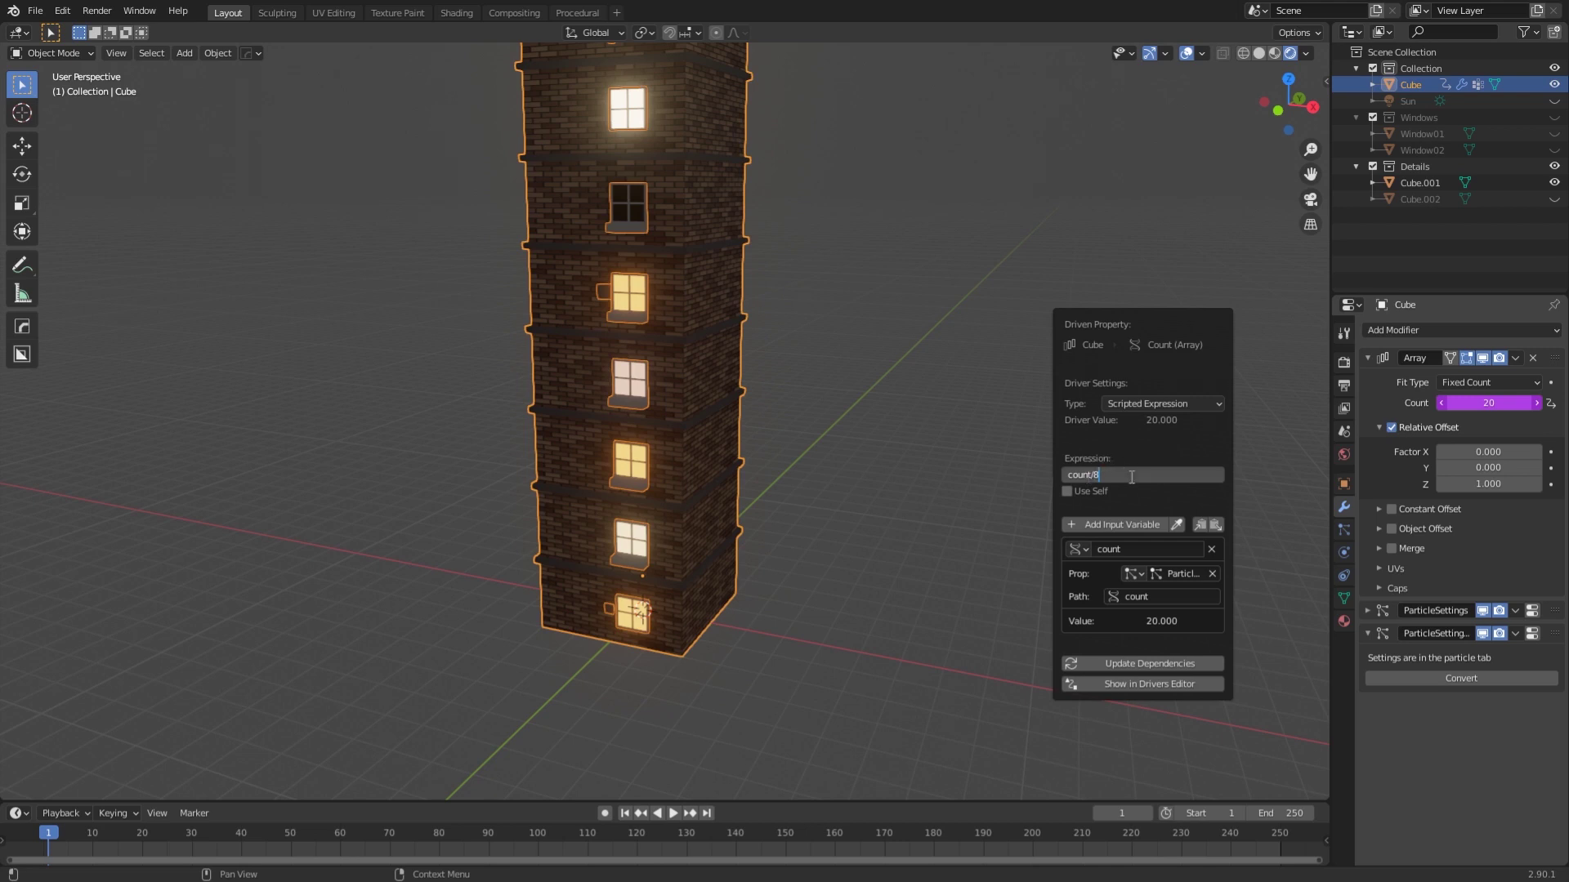
pyautogui.press('Return')
pyautogui.moveTo(882, 517)
pyautogui.mouseDown(button='middle')
pyautogui.moveTo(845, 523)
pyautogui.moveTo(959, 508)
pyautogui.moveTo(879, 512)
pyautogui.mouseUp(button='middle')
pyautogui.click(910, 506)
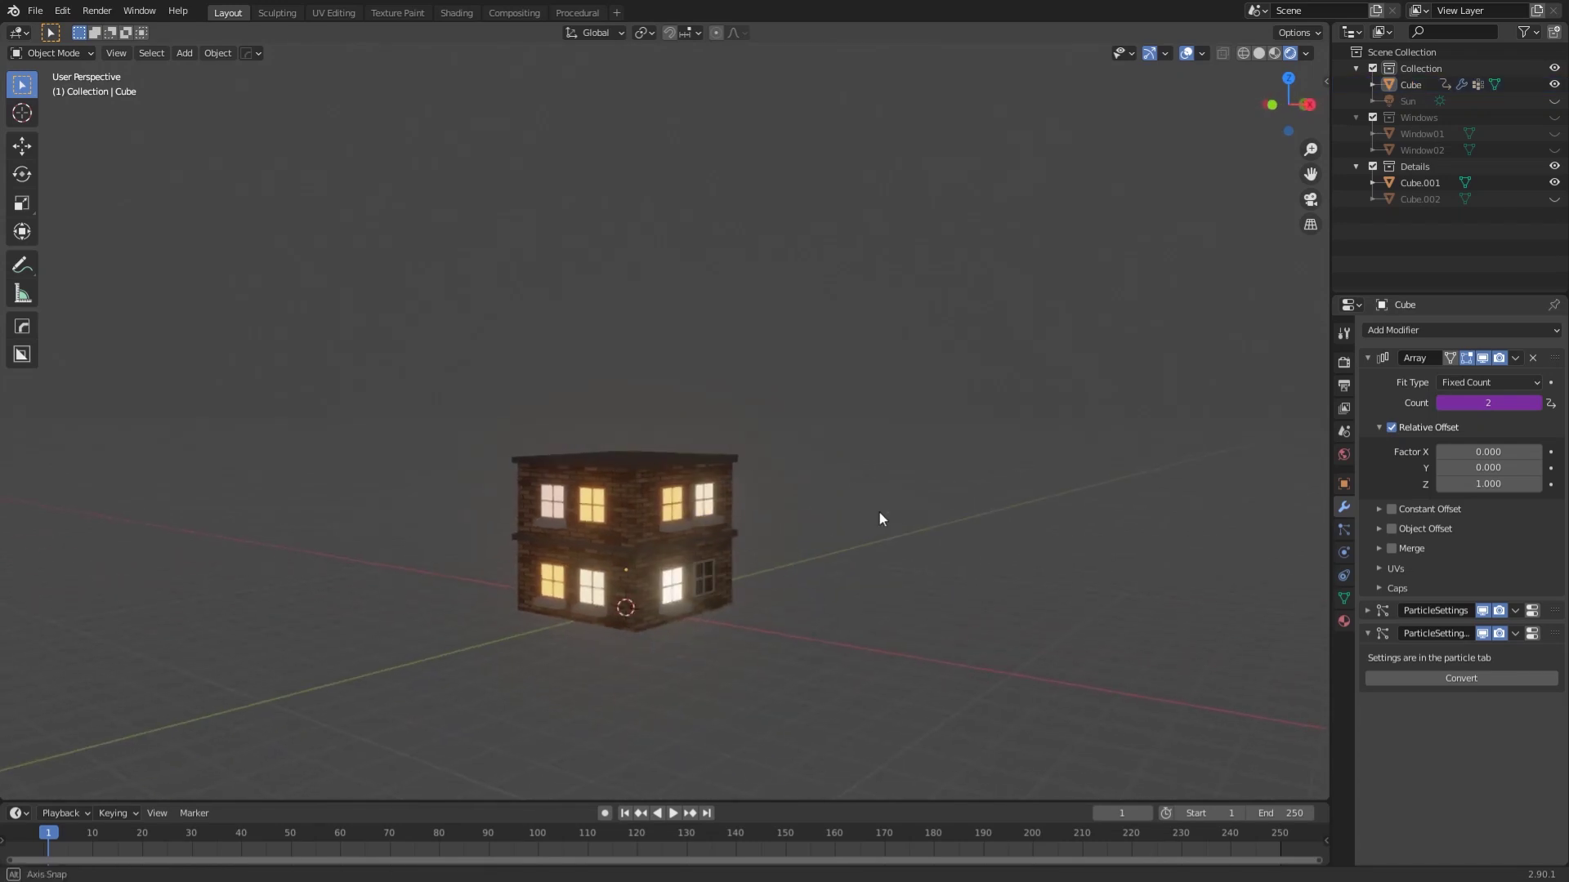
# Test the driver by raising the Windows particle number to 66 and then to 112.
pyautogui.click(1343, 530)
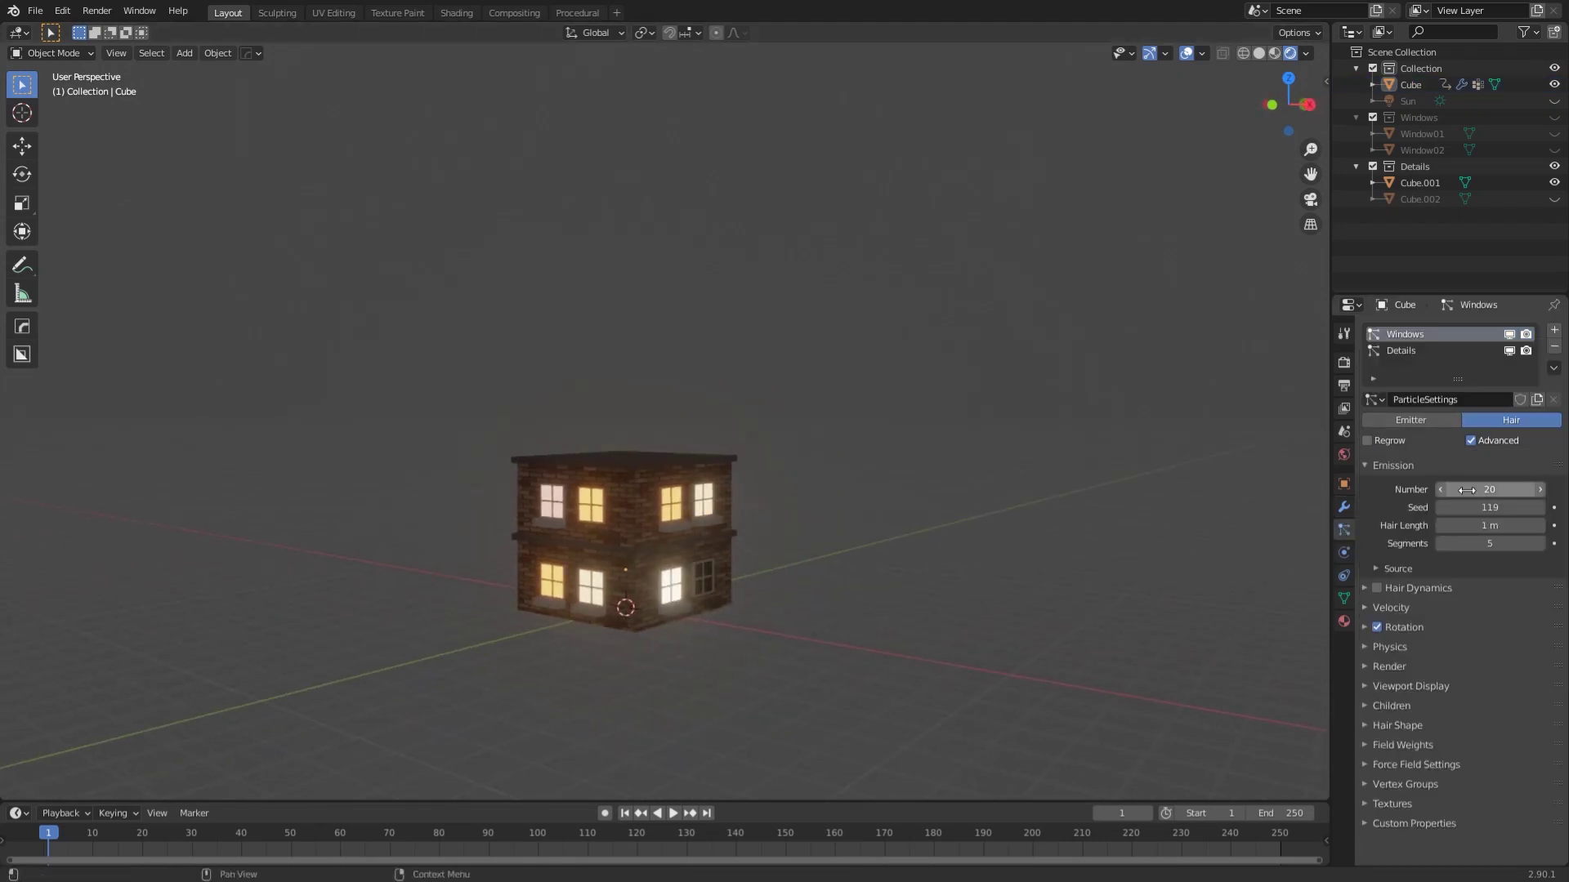
pyautogui.moveTo(1469, 488); pyautogui.dragTo(1511, 488)
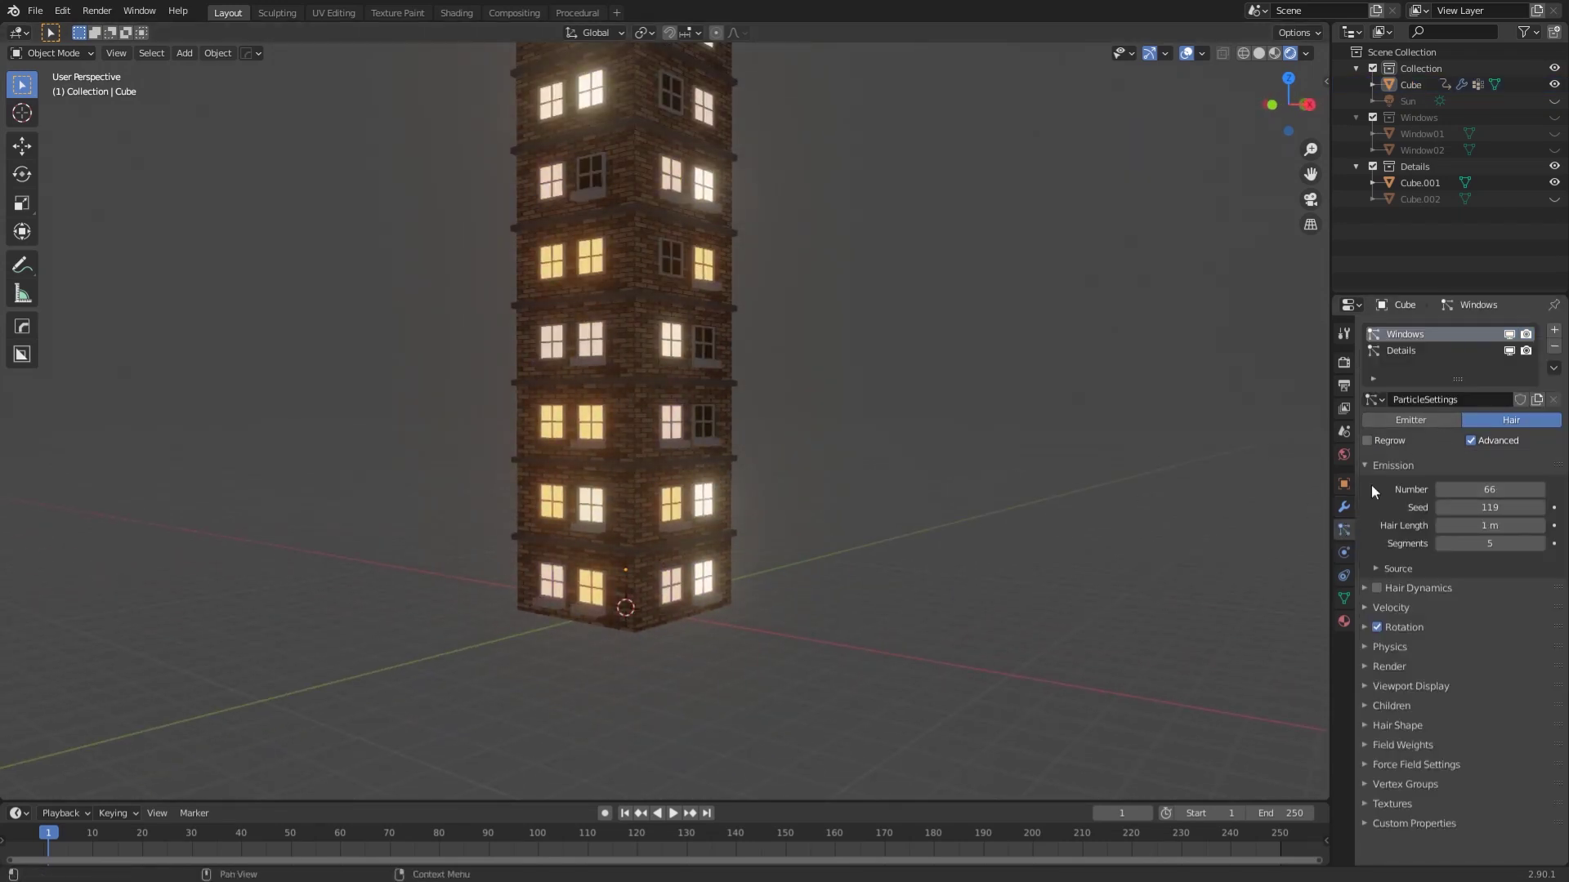
pyautogui.moveTo(915, 486); pyautogui.dragTo(1076, 450, button='middle')
pyautogui.moveTo(1420, 489); pyautogui.dragTo(1458, 489)
pyautogui.moveTo(1021, 474); pyautogui.dragTo(858, 445, button='middle')
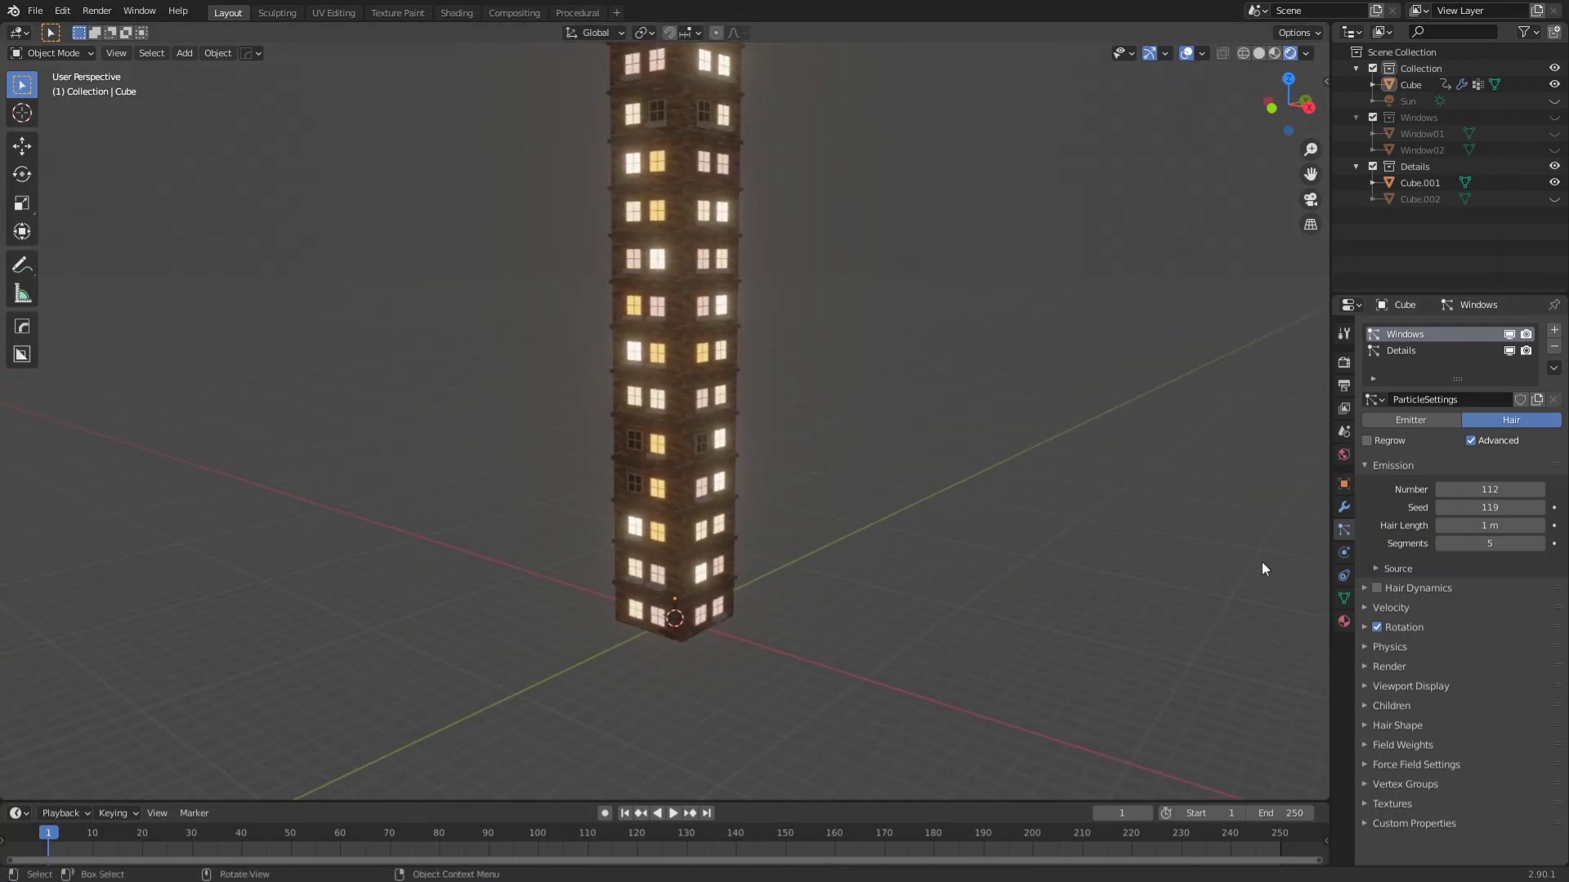
# Lower the Windows particle number to 27 and check the shortened building's walls and windows.
pyautogui.moveTo(1471, 490); pyautogui.dragTo(1372, 489)
pyautogui.scroll(5, 939, 548)
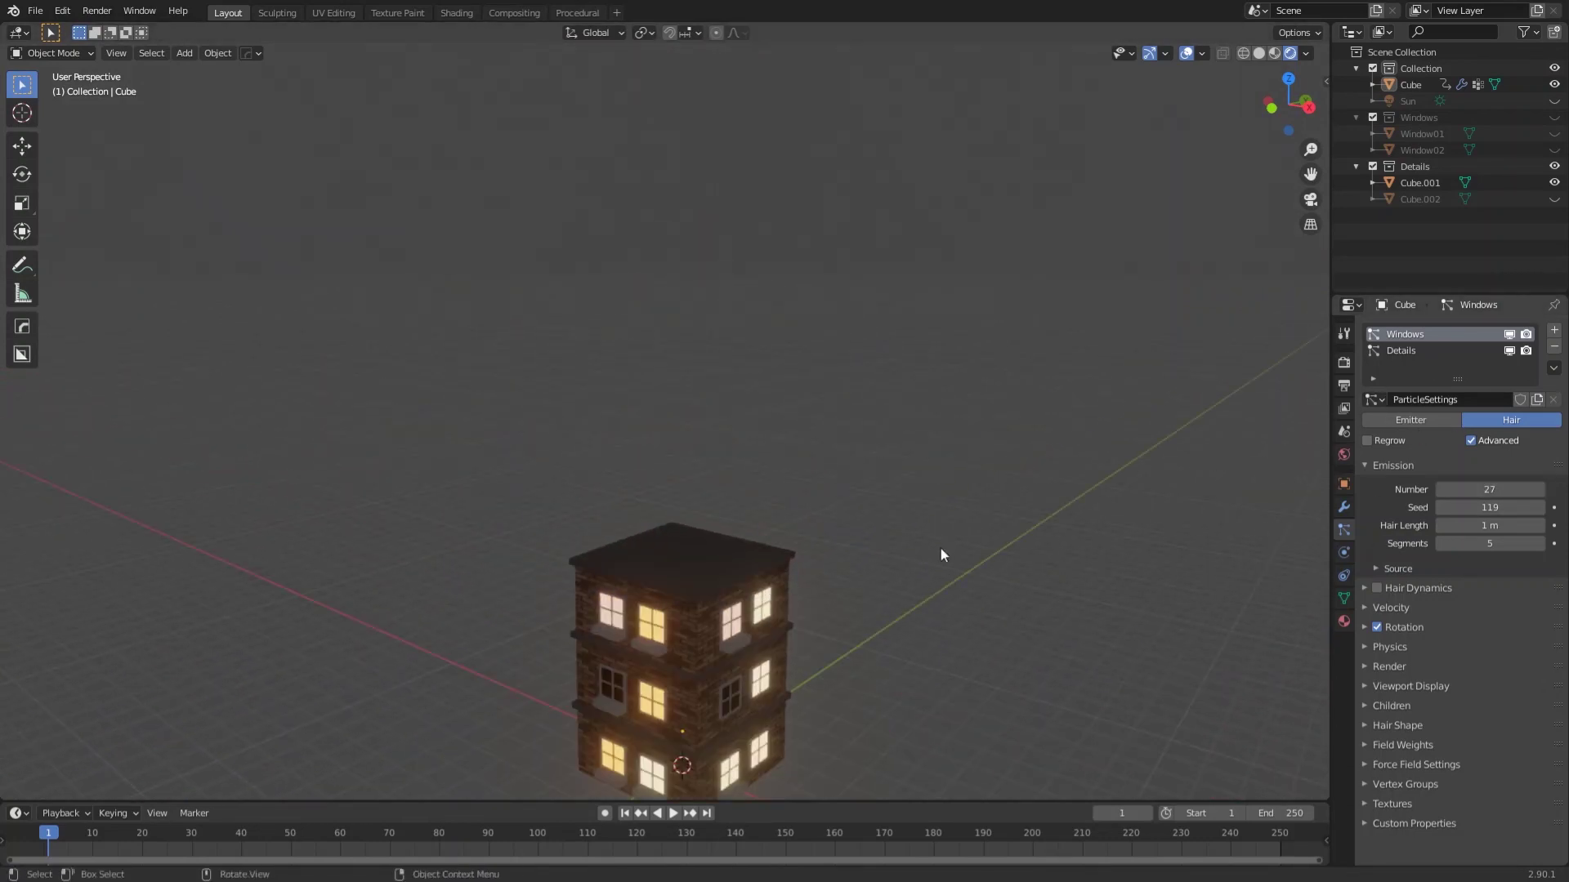
pyautogui.moveTo(848, 477); pyautogui.dragTo(821, 433, button='middle')
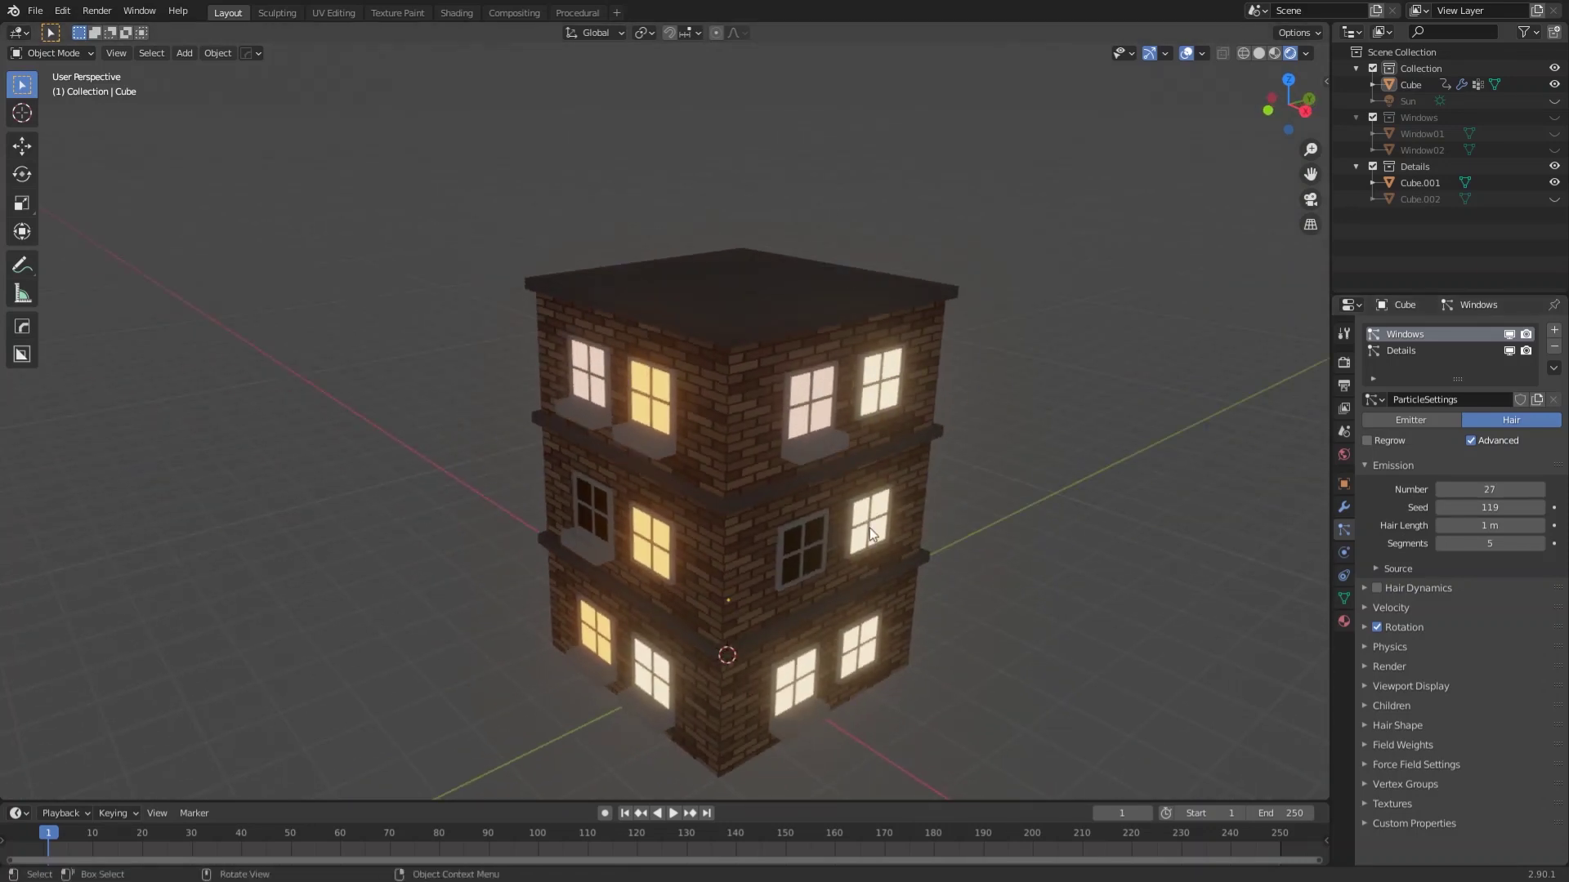
pyautogui.moveTo(882, 246); pyautogui.dragTo(821, 494, button='middle')
pyautogui.moveTo(877, 572); pyautogui.dragTo(940, 596, button='middle')
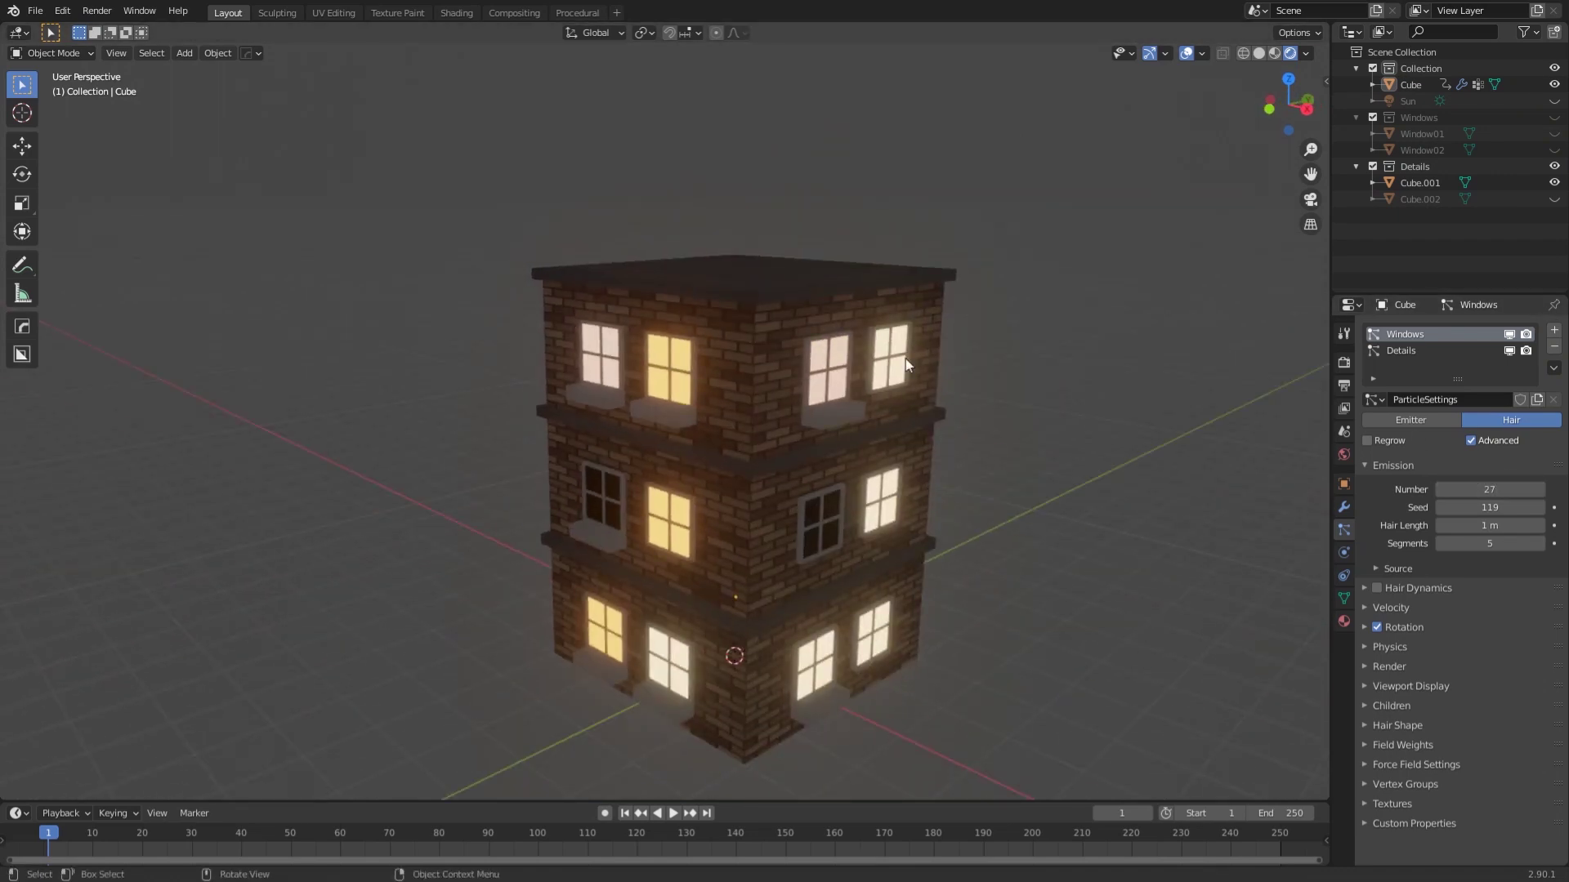
# Set the Windows particle number to 61 to make the building taller.
pyautogui.moveTo(1489, 489); pyautogui.dragTo(1488, 489)
pyautogui.scroll(-5, 964, 455)
pyautogui.moveTo(933, 463); pyautogui.dragTo(963, 455, button='middle')
pyautogui.moveTo(1489, 489); pyautogui.dragTo(1510, 489)
pyautogui.scroll(-2, 851, 475)
pyautogui.moveTo(852, 476); pyautogui.dragTo(994, 498, button='middle')
pyautogui.scroll(4, 728, 442)
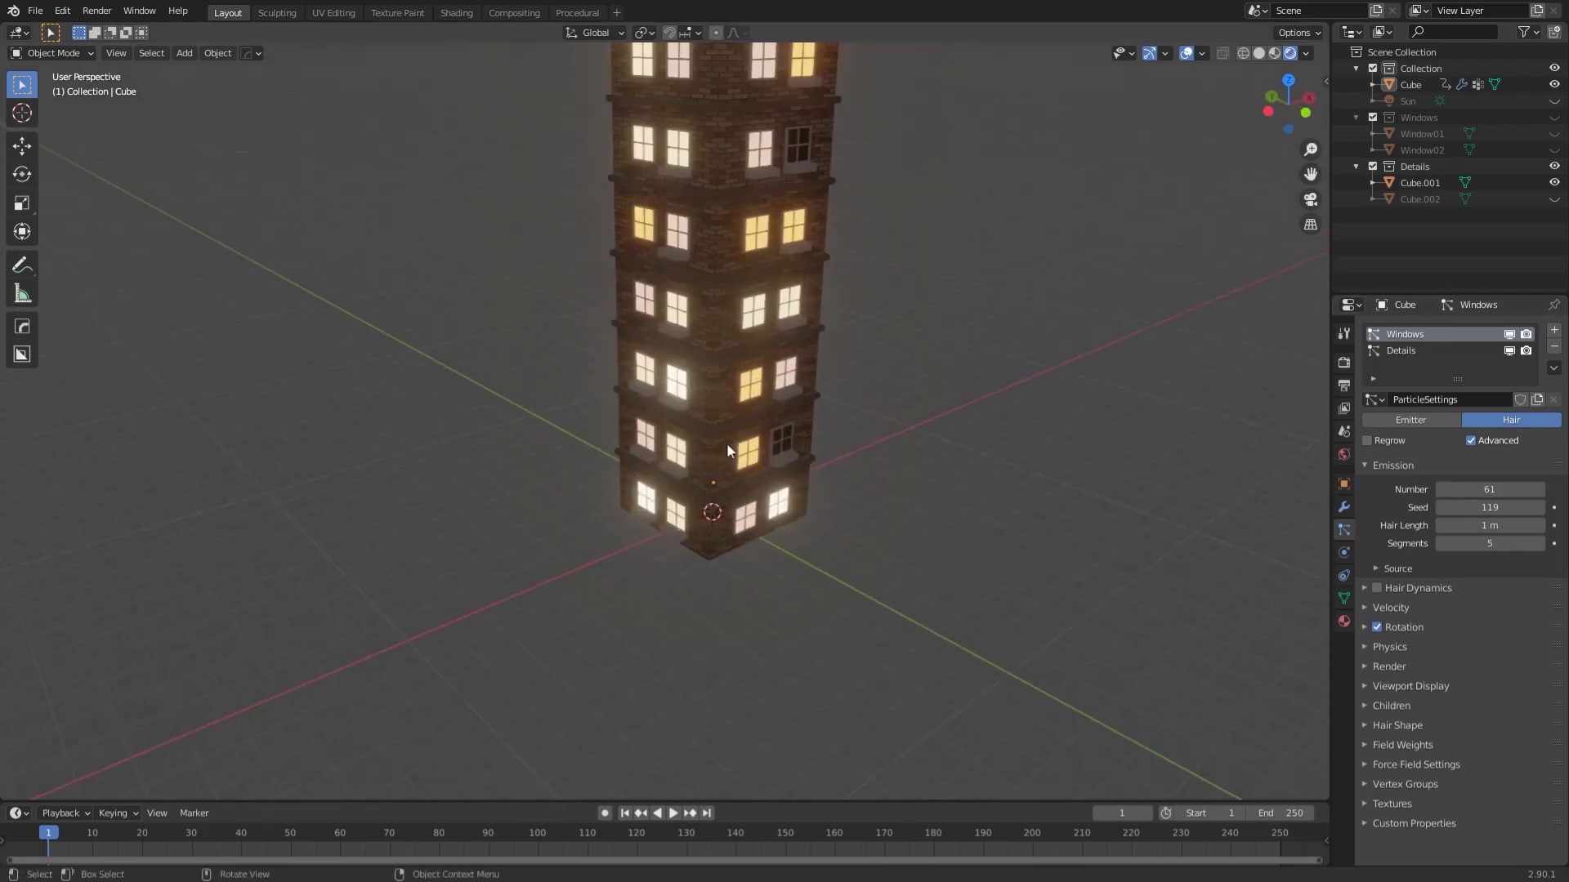
# Examine the tower from several sides to check how the lit windows are distributed across all storeys.
pyautogui.scroll(-3, 762, 425)
pyautogui.moveTo(728, 443); pyautogui.dragTo(777, 518, button='middle')
pyautogui.scroll(4, 900, 522)
pyautogui.scroll(-3, 889, 509)
pyautogui.scroll(3, 721, 466)
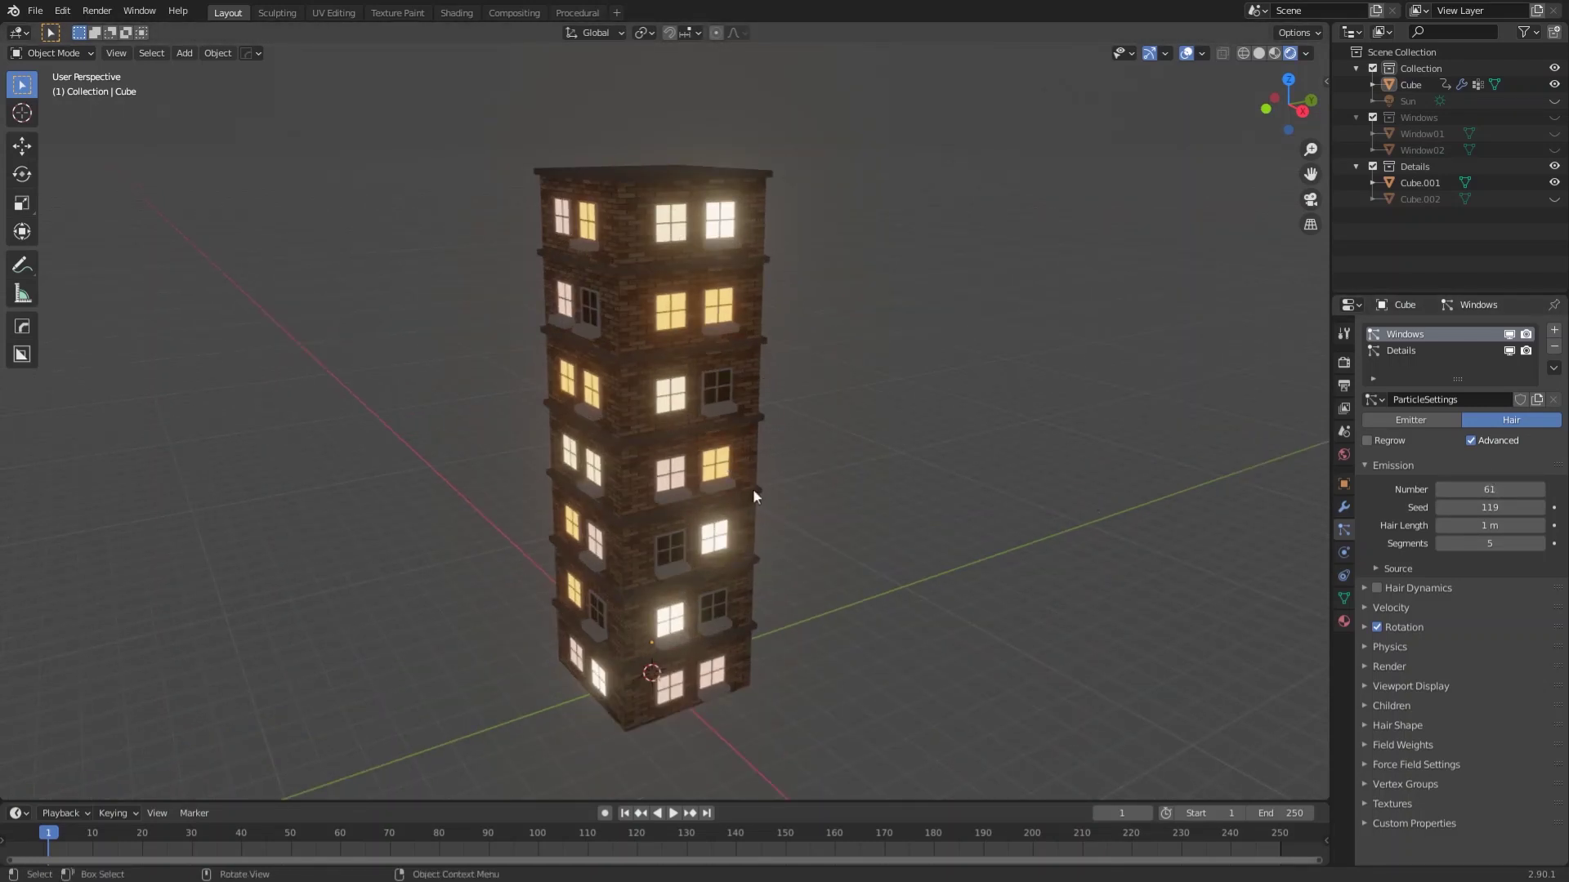
pyautogui.moveTo(1041, 493); pyautogui.dragTo(1004, 511, button='middle')
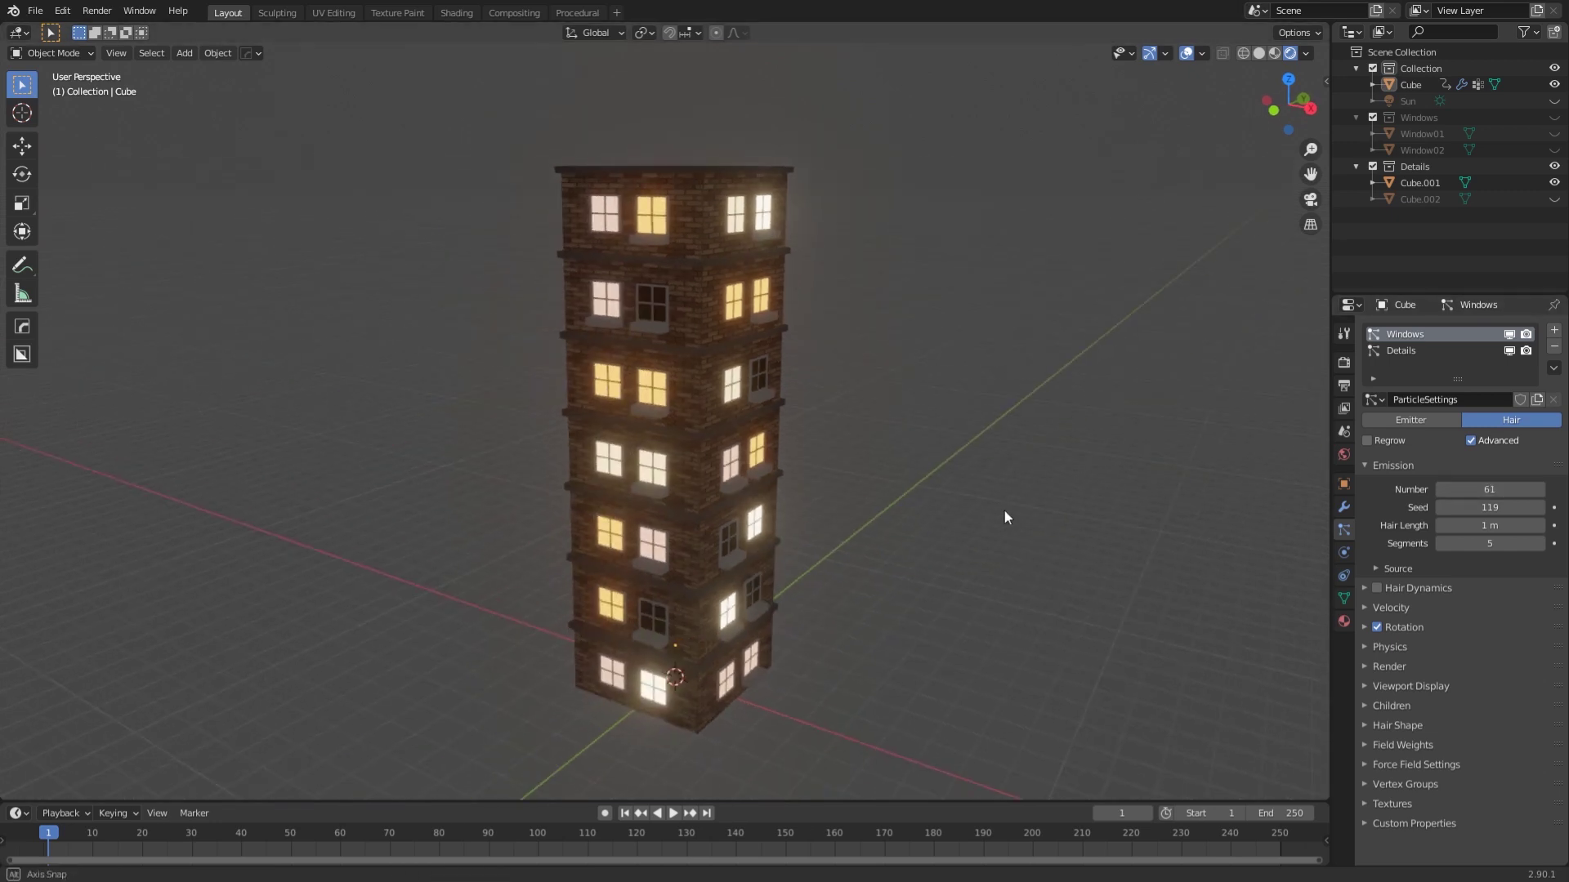
pyautogui.moveTo(1141, 494); pyautogui.dragTo(851, 490, button='middle')
pyautogui.scroll(3, 851, 490)
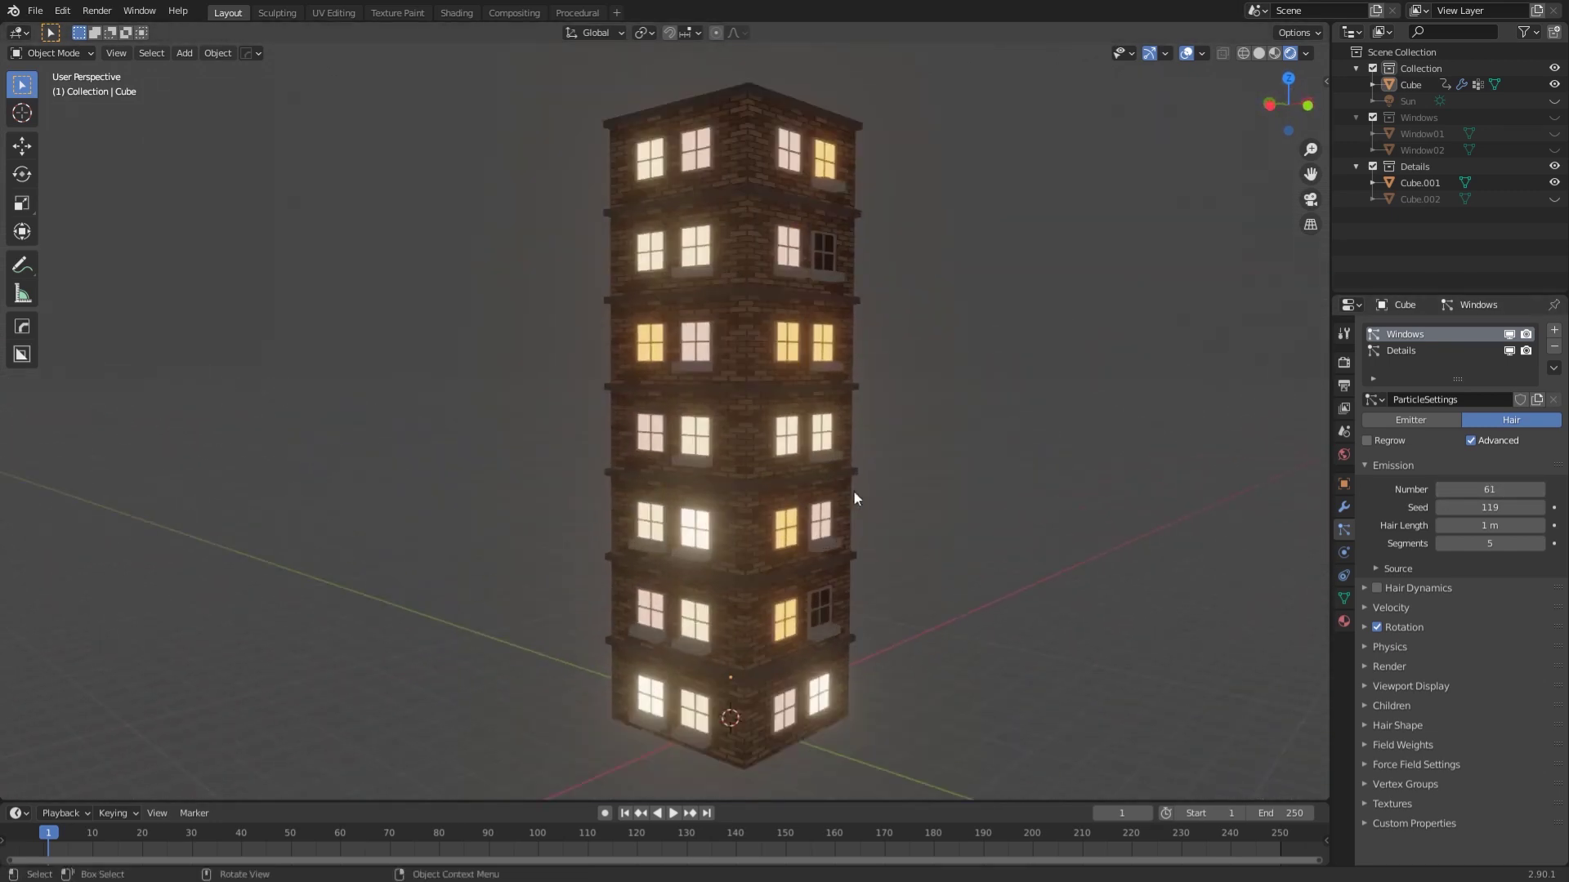
# Set the Details particle number to 28 and inspect how the small wall details are spread over the tower.
pyautogui.click(1404, 353)
pyautogui.moveTo(1489, 489)
pyautogui.mouseDown()
pyautogui.moveTo(1511, 490)
pyautogui.moveTo(1489, 490)
pyautogui.mouseUp()
pyautogui.moveTo(995, 500); pyautogui.dragTo(1201, 508, button='middle')
pyautogui.scroll(3, 915, 519)
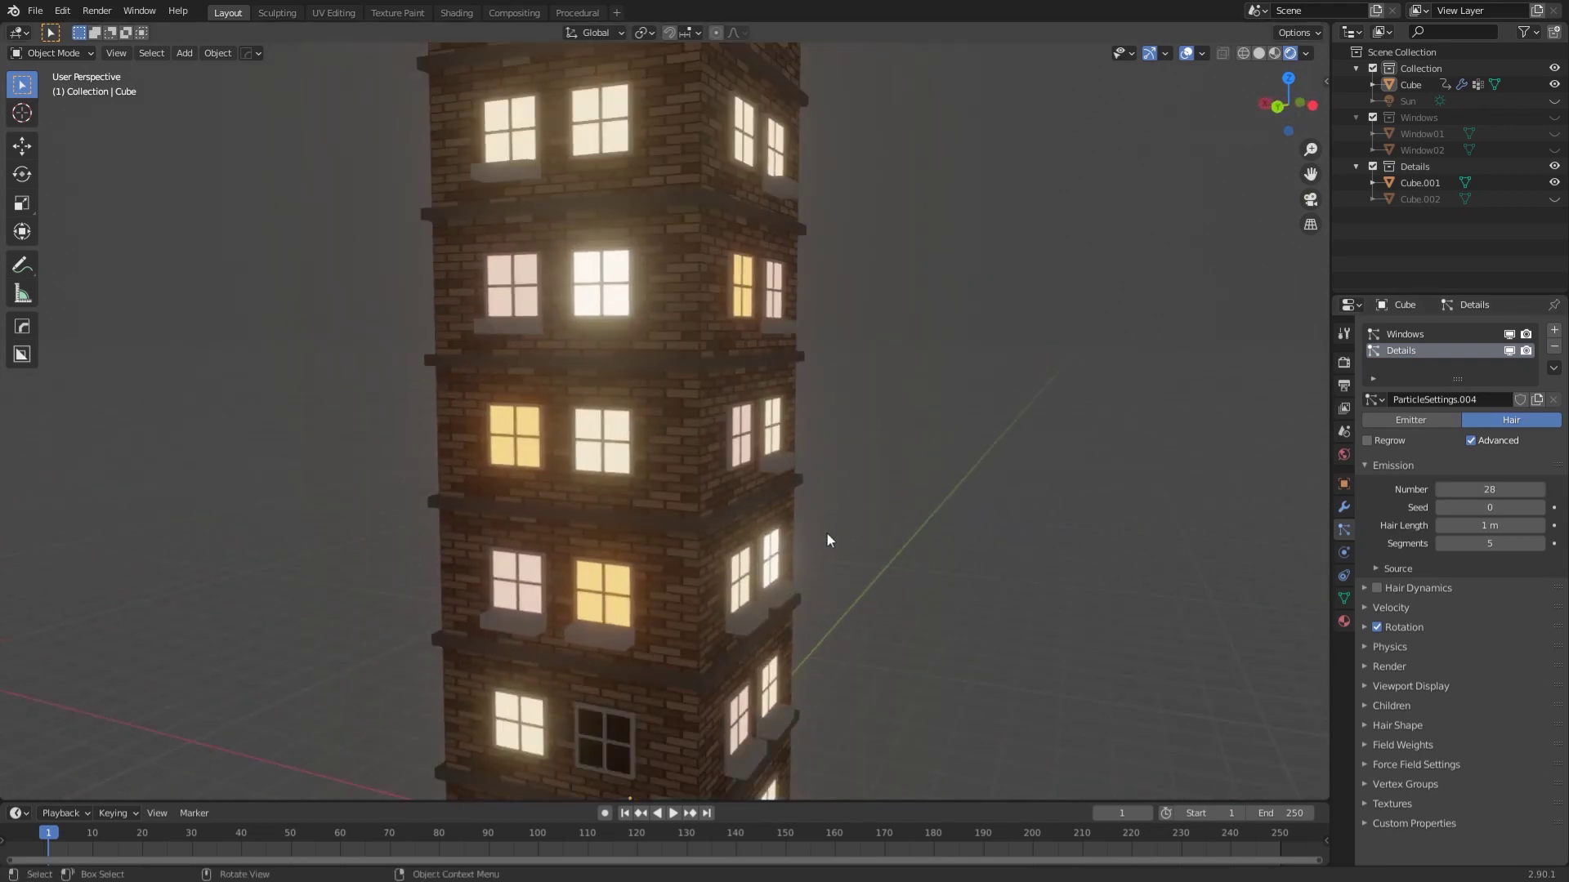
pyautogui.moveTo(826, 535); pyautogui.dragTo(700, 297, button='middle')
pyautogui.click(700, 297)
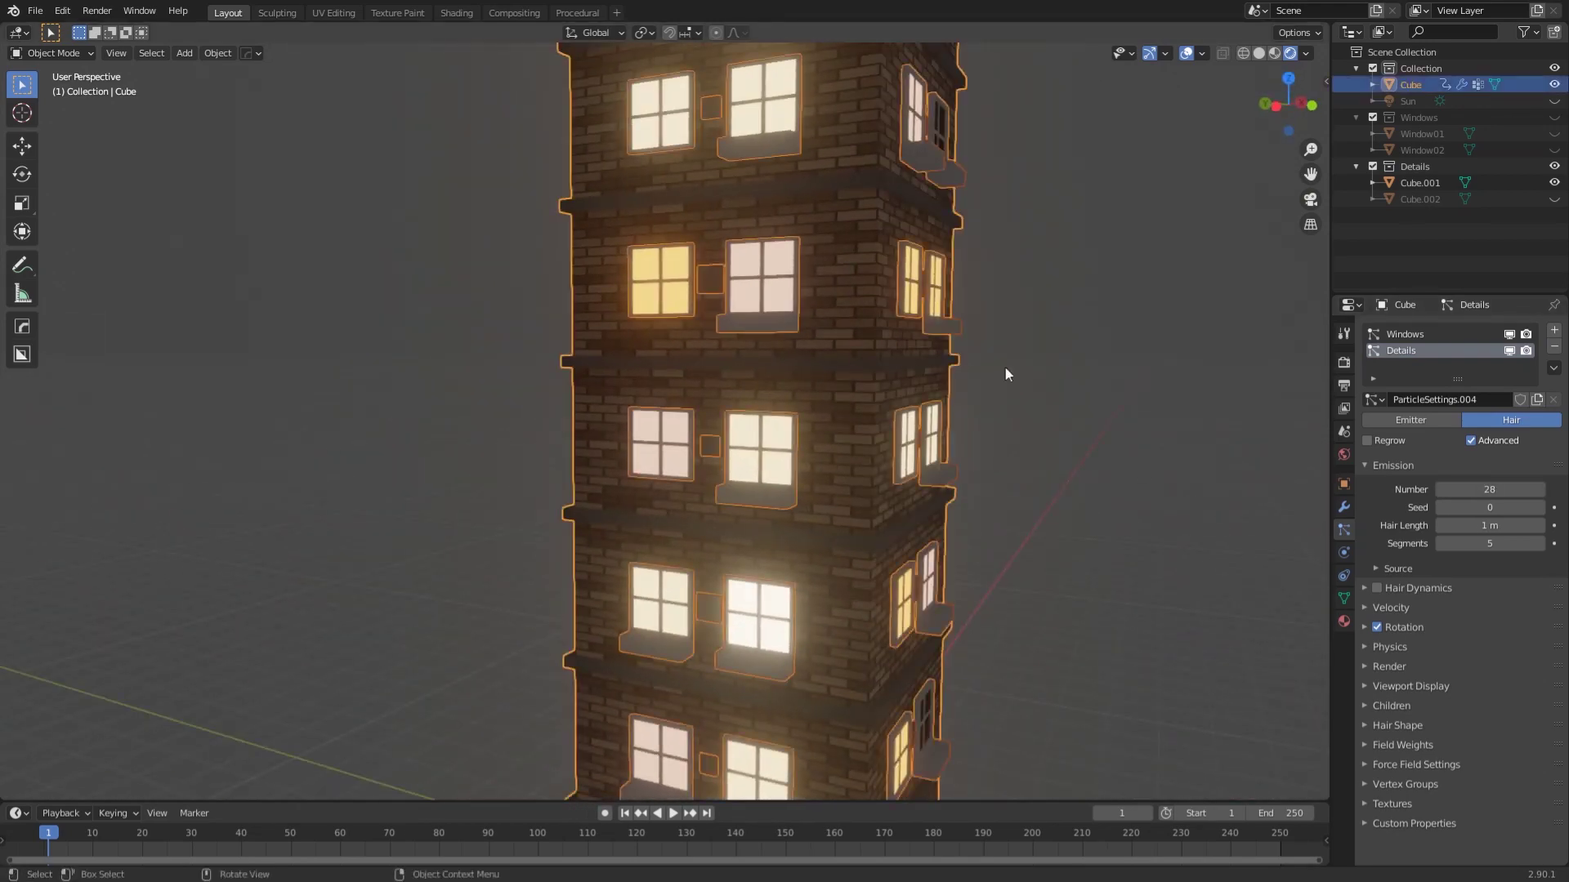
# Switch the viewport shading to Material Preview and inspect the wall details between the windows from several sides.
pyautogui.scroll(-2, 1005, 374)
pyautogui.scroll(-2, 940, 453)
pyautogui.scroll(-3, 886, 447)
pyautogui.moveTo(904, 490)
pyautogui.mouseDown(button='middle')
pyautogui.moveTo(889, 516)
pyautogui.moveTo(938, 478)
pyautogui.moveTo(837, 503)
pyautogui.mouseUp(button='middle')
pyautogui.click(1275, 53)
pyautogui.scroll(4, 838, 505)
pyautogui.scroll(4, 837, 503)
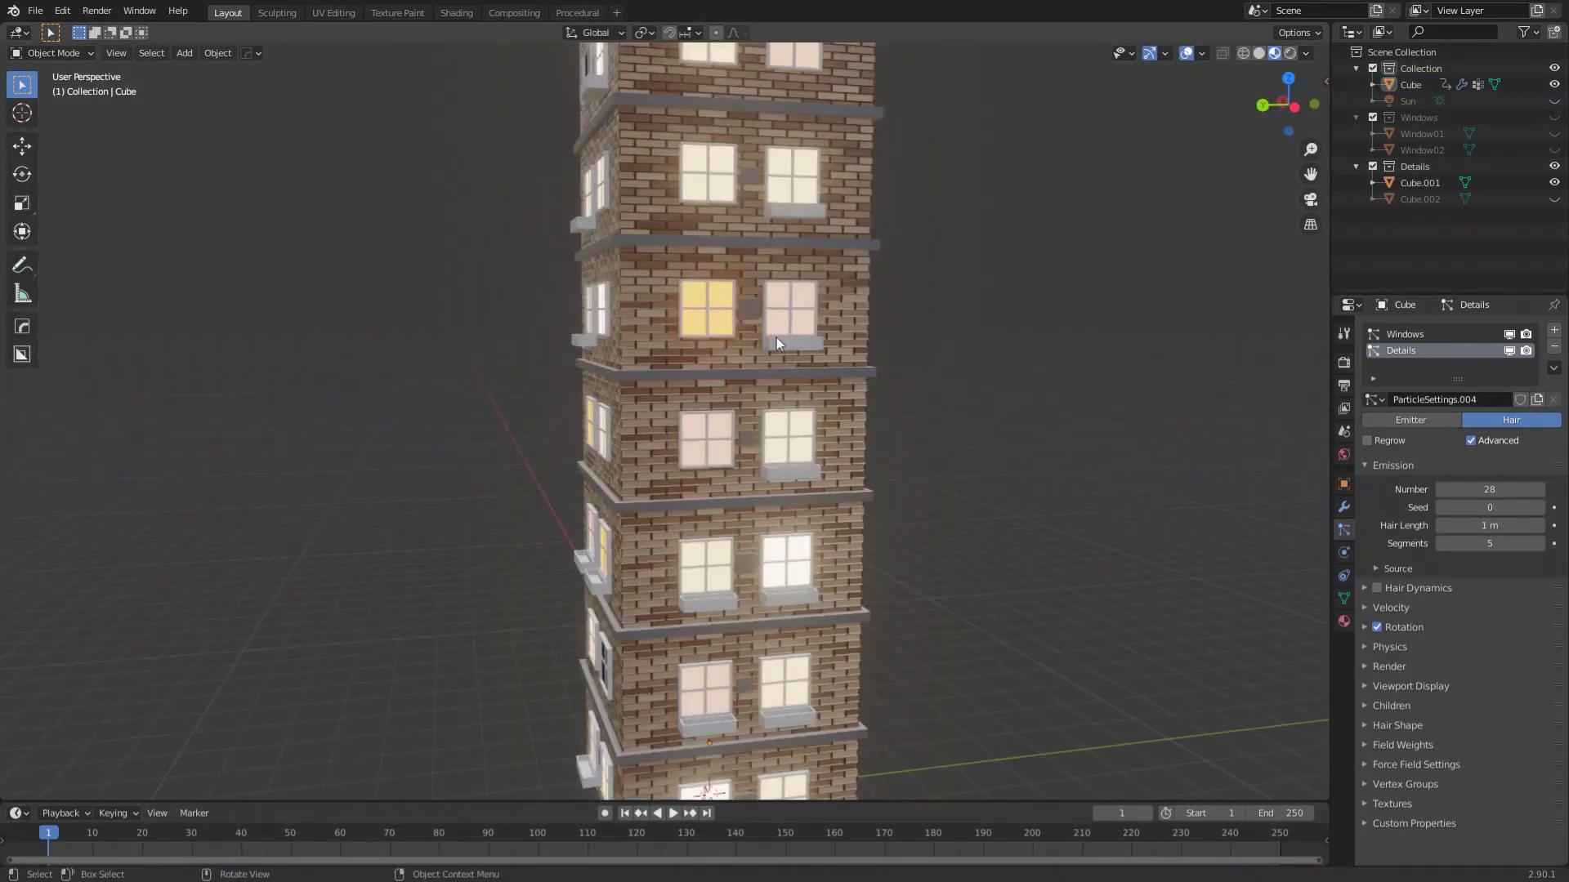
pyautogui.scroll(-3, 829, 425)
pyautogui.click(904, 459)
pyautogui.moveTo(903, 459); pyautogui.dragTo(807, 530, button='middle')
pyautogui.scroll(6, 776, 503)
pyautogui.scroll(-2, 772, 506)
pyautogui.scroll(-2, 807, 530)
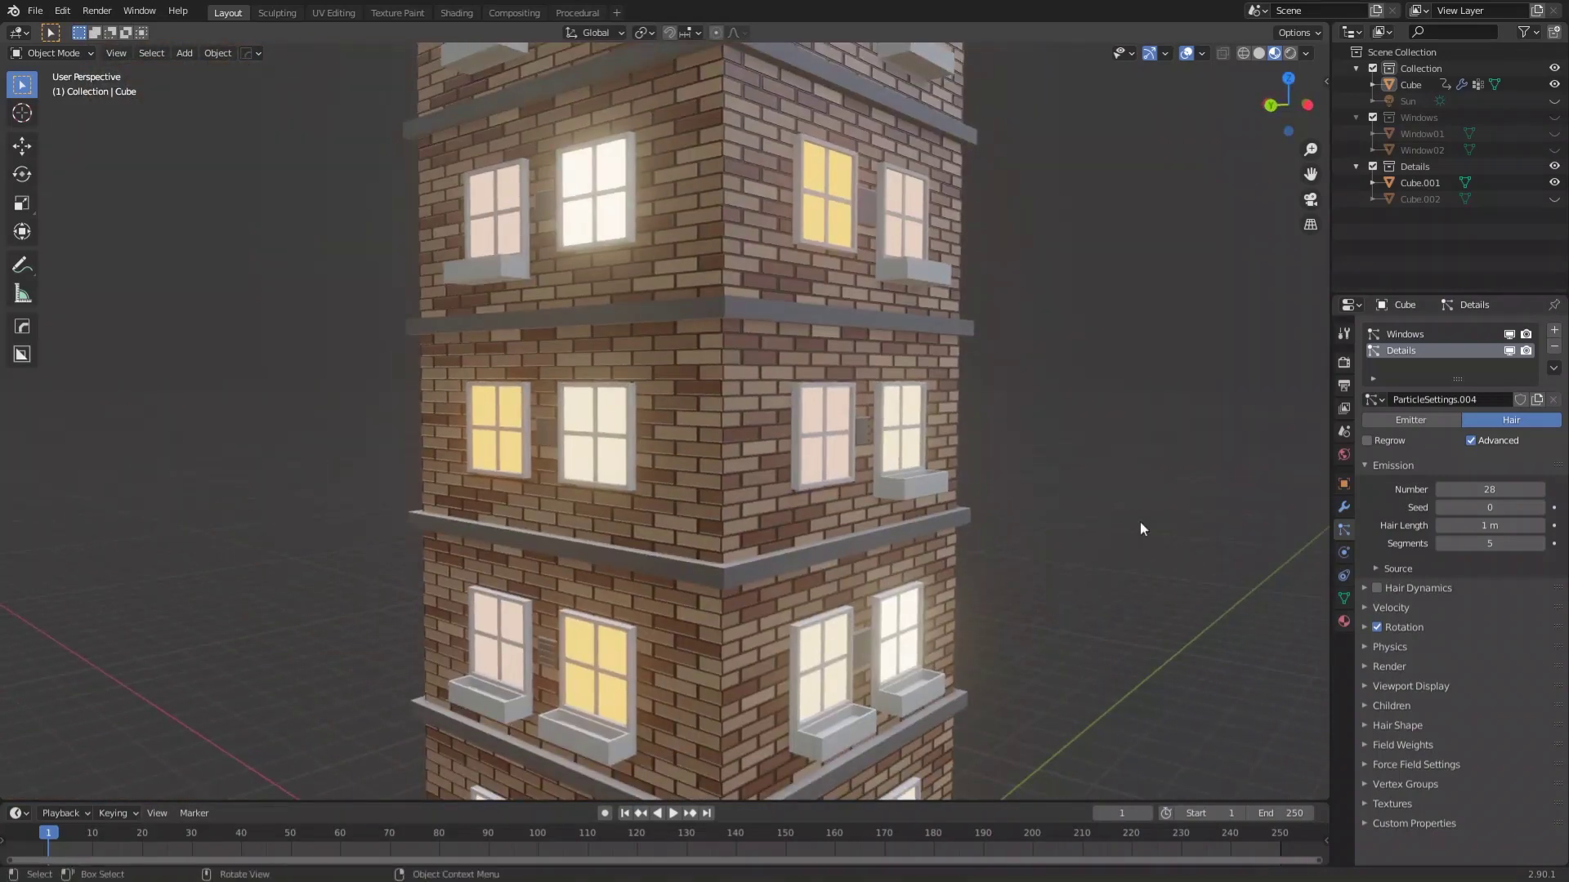
# Set the Details particle number to 10 and check the sparser wall details around the tower.
pyautogui.moveTo(1490, 489)
pyautogui.mouseDown()
pyautogui.moveTo(1471, 489)
pyautogui.moveTo(1492, 489)
pyautogui.mouseUp()
pyautogui.moveTo(1050, 500); pyautogui.dragTo(1185, 507, button='middle')
pyautogui.scroll(-6, 1071, 508)
pyautogui.moveTo(907, 458); pyautogui.dragTo(843, 387, button='middle')
pyautogui.scroll(4, 866, 484)
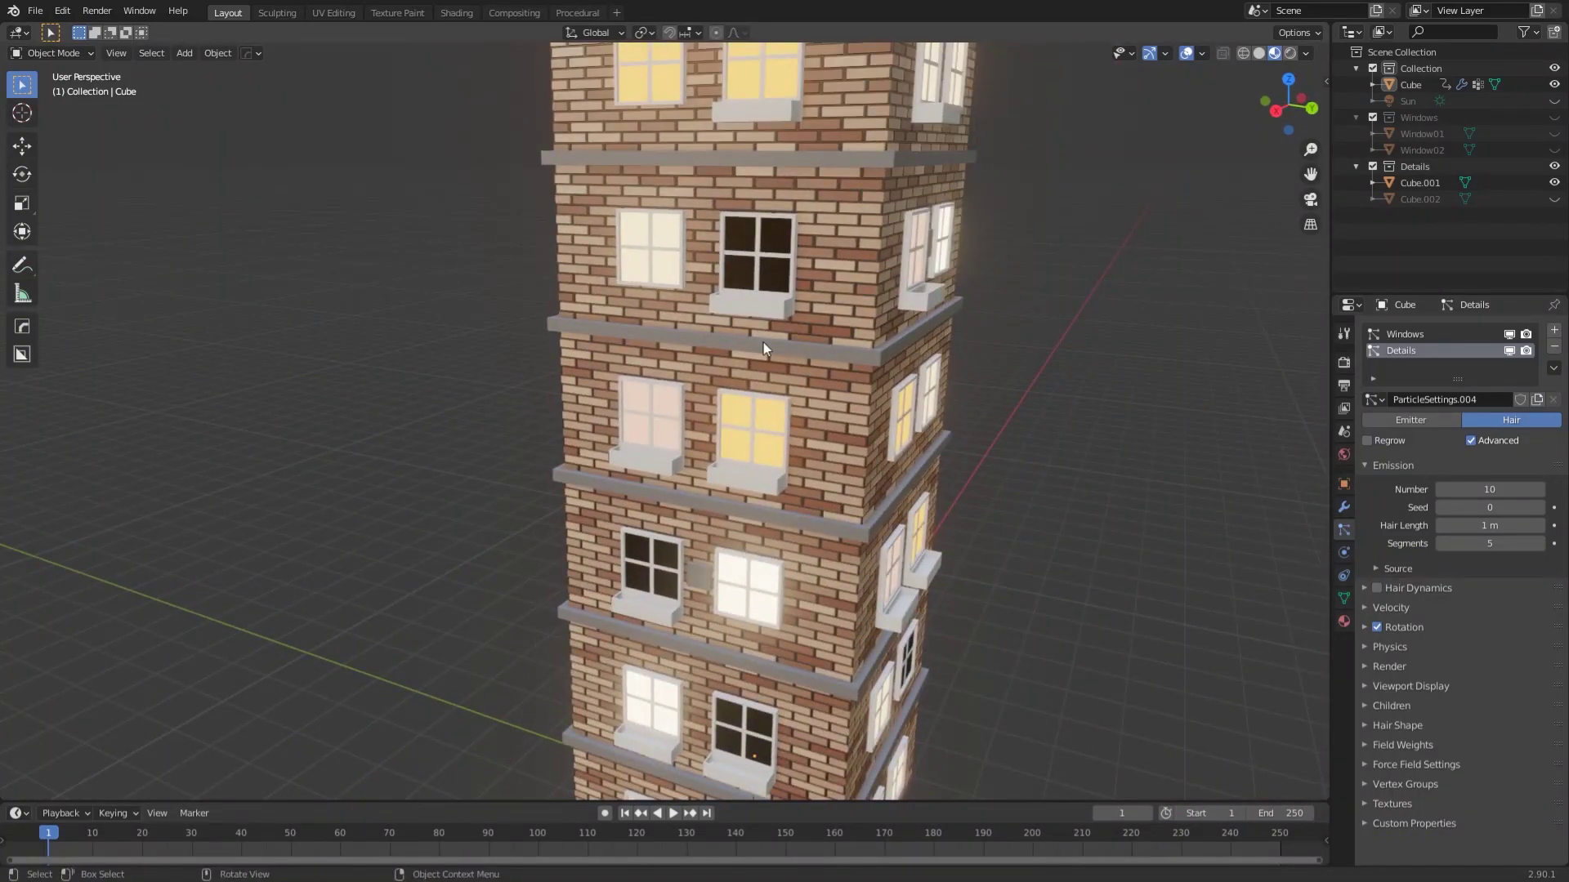
pyautogui.moveTo(763, 341); pyautogui.dragTo(825, 339, button='middle')
pyautogui.scroll(-5, 758, 377)
pyautogui.scroll(3, 777, 371)
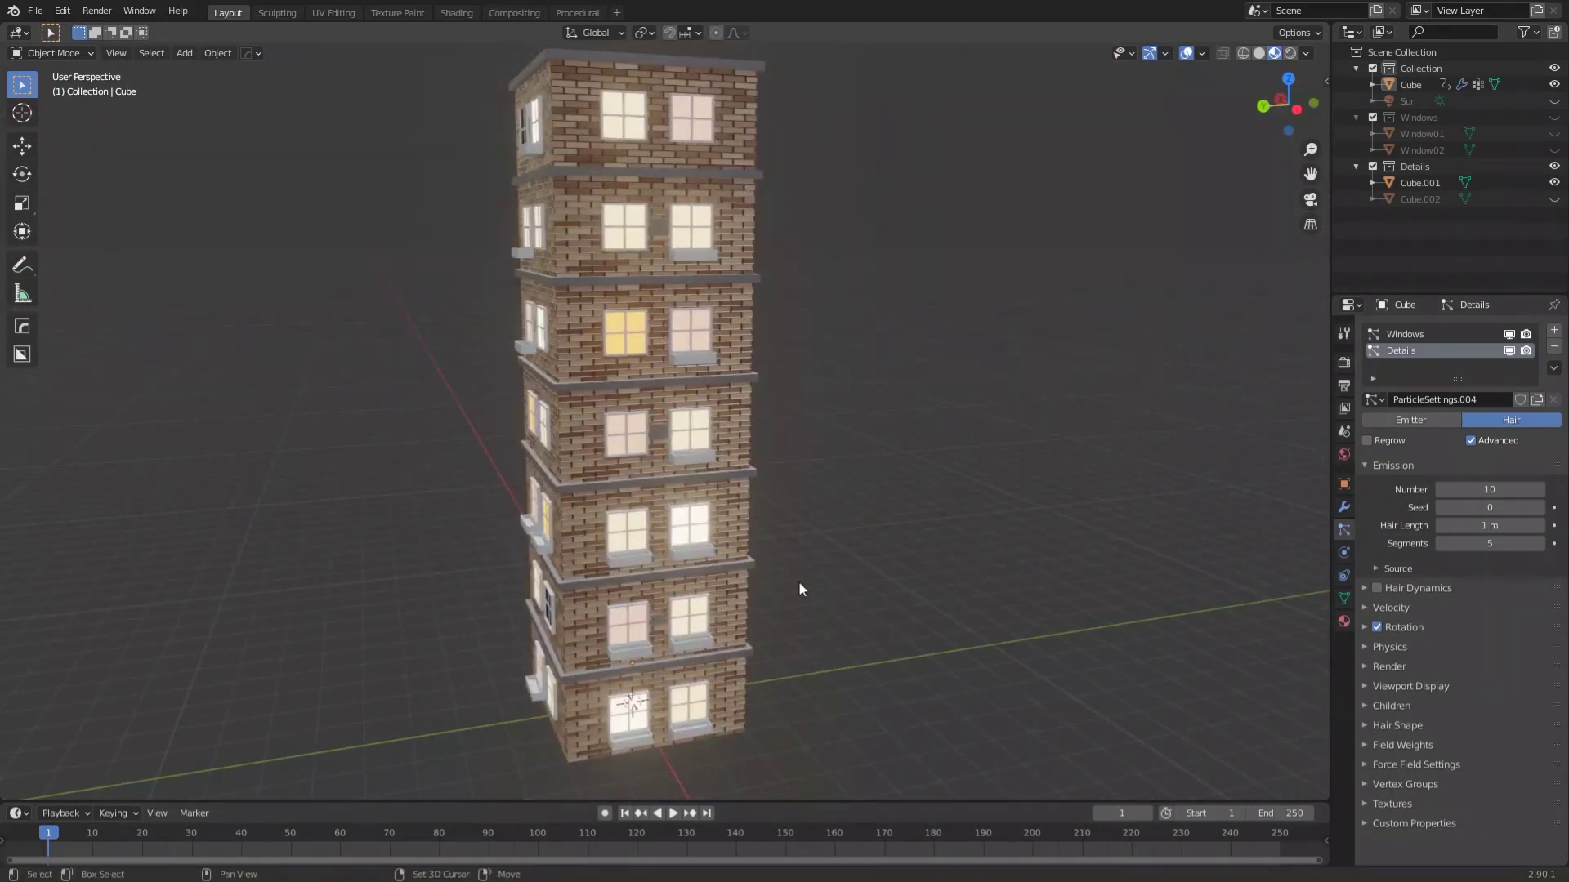
# Duplicate the brick tower and place the copy beside the original along the X axis.
pyautogui.keyDown('shift'); pyautogui.moveTo(800, 588); pyautogui.dragTo(846, 474, button='middle'); pyautogui.keyUp('shift')
pyautogui.moveTo(846, 474); pyautogui.dragTo(956, 429, button='middle')
pyautogui.scroll(-4, 954, 427)
pyautogui.keyDown('shift'); pyautogui.moveTo(893, 327); pyautogui.dragTo(874, 458, button='middle'); pyautogui.keyUp('shift')
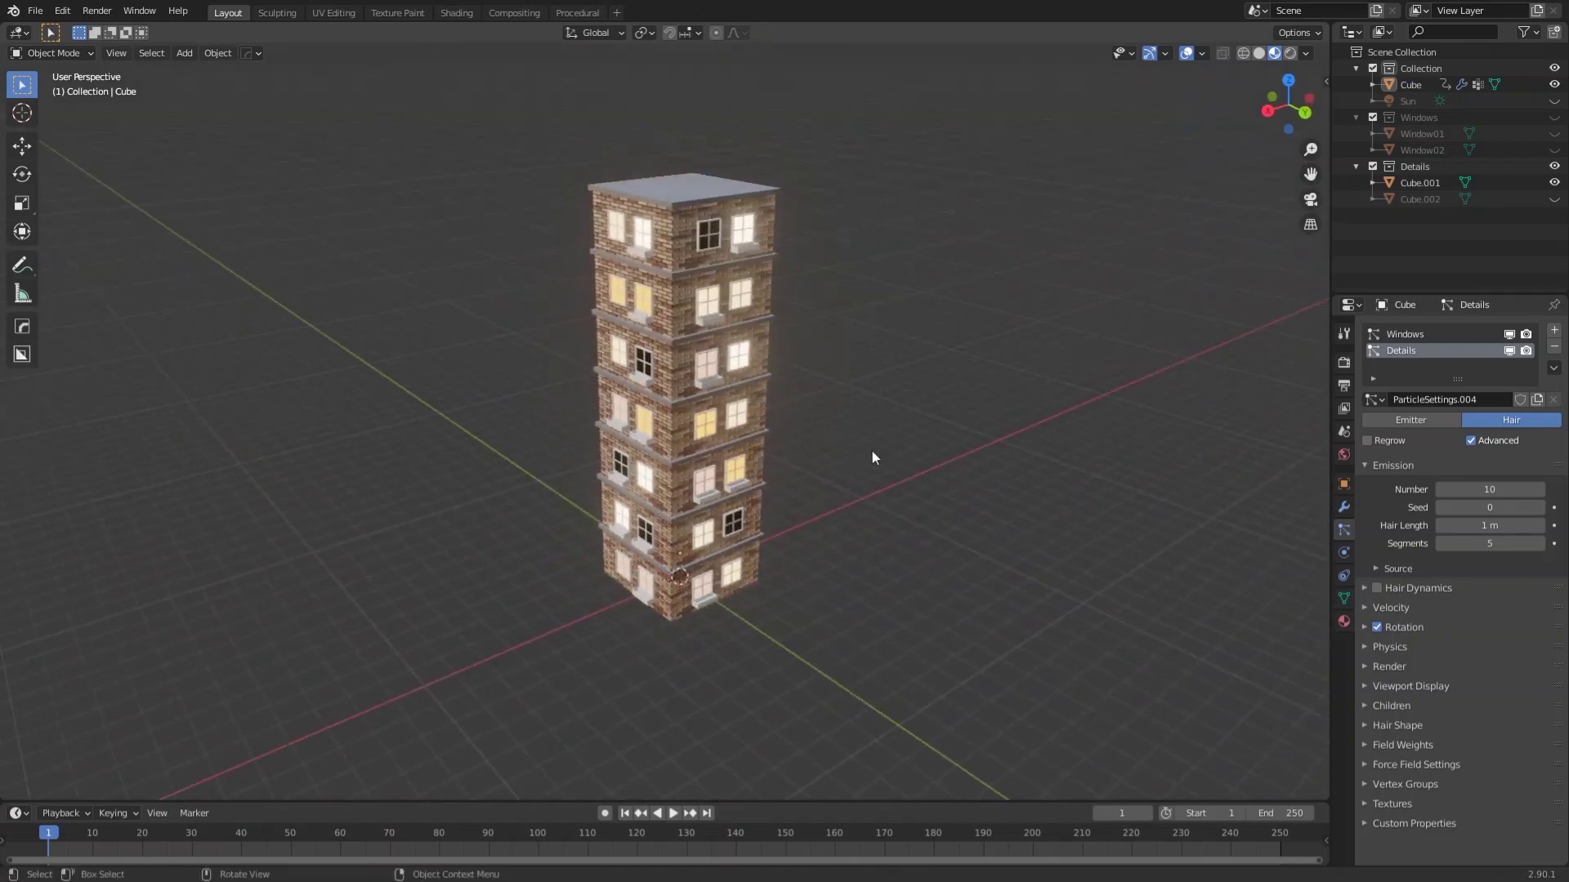
pyautogui.click(729, 594)
pyautogui.moveTo(851, 598); pyautogui.dragTo(829, 601, button='middle')
pyautogui.hotkey('shift', 'd')
pyautogui.press('x')
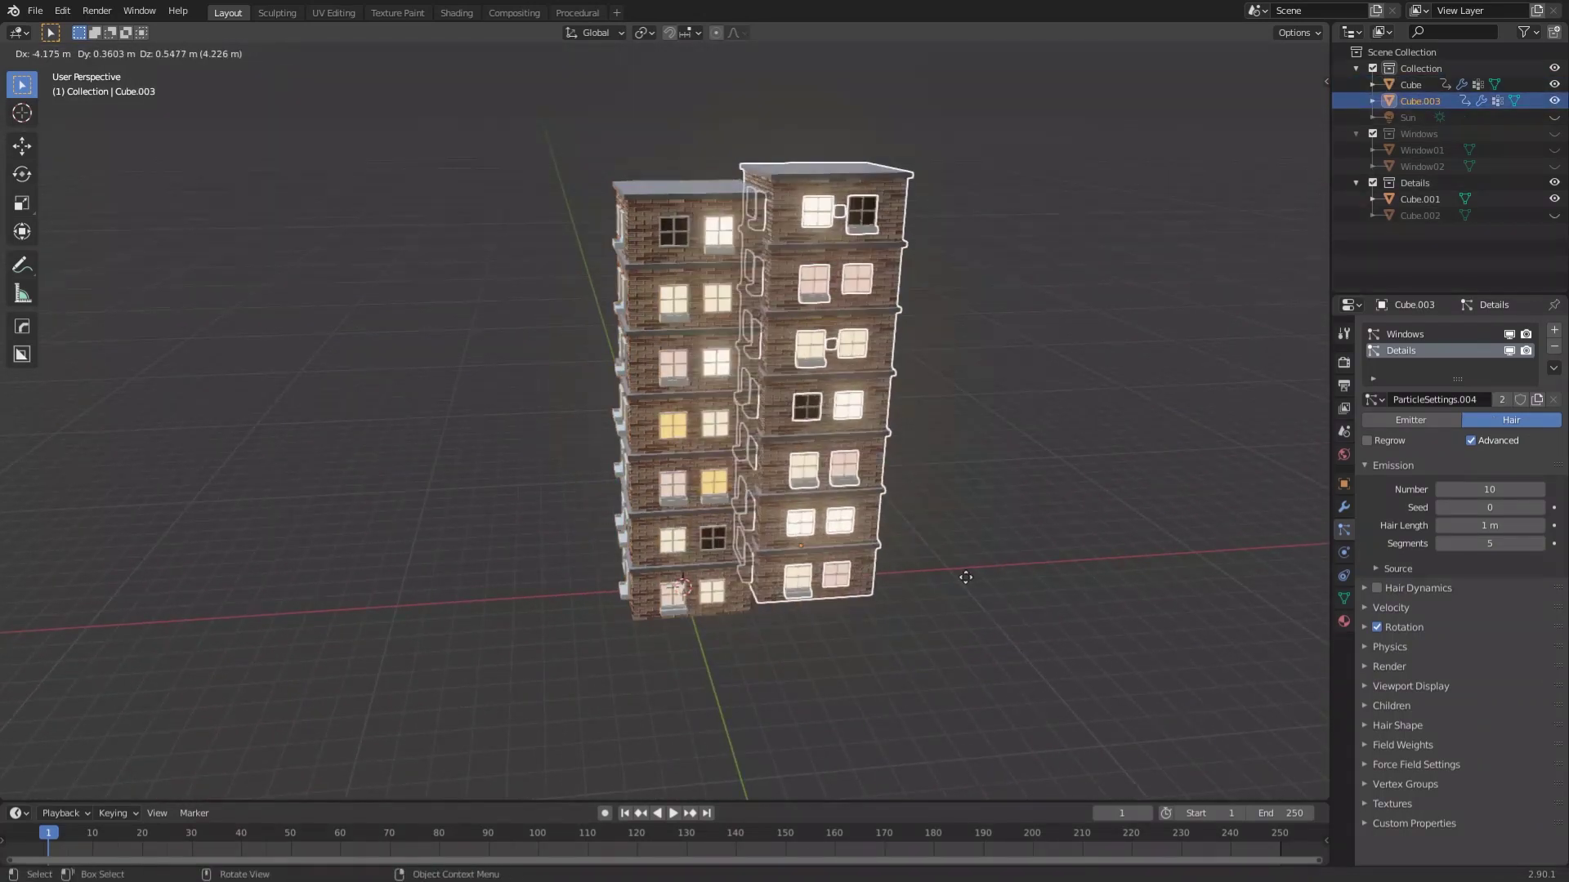
pyautogui.click(1024, 587)
pyautogui.click(1067, 596)
# Make the duplicate tower's Details and Windows particle settings single-user so they are independent of the original.
pyautogui.moveTo(1067, 596); pyautogui.dragTo(934, 453, button='middle')
pyautogui.click(934, 452)
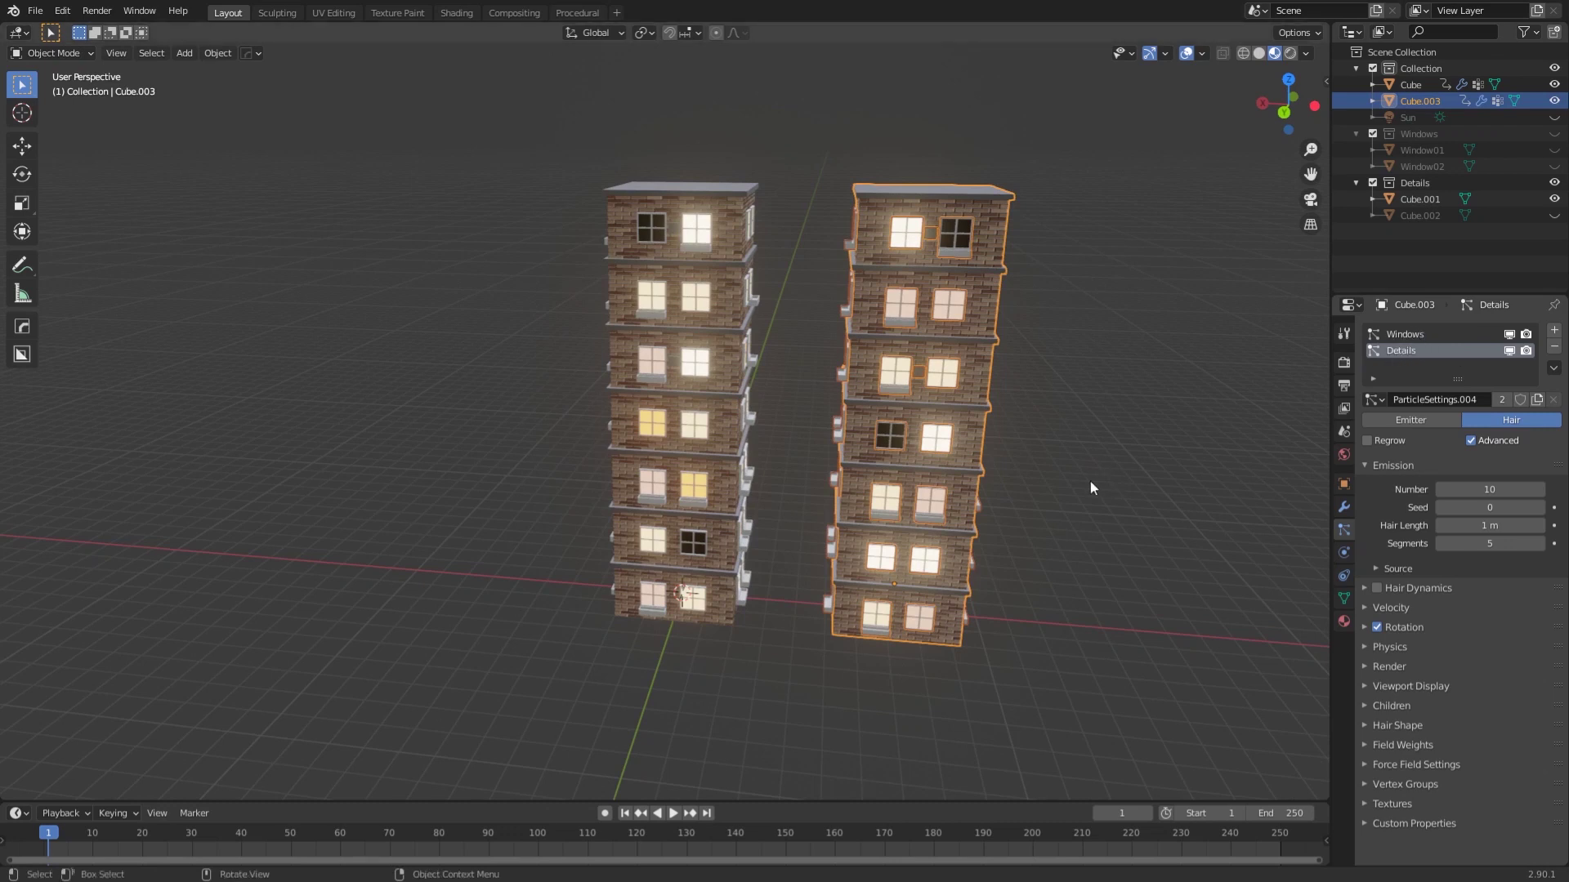
pyautogui.moveTo(1090, 488); pyautogui.dragTo(937, 573, button='middle')
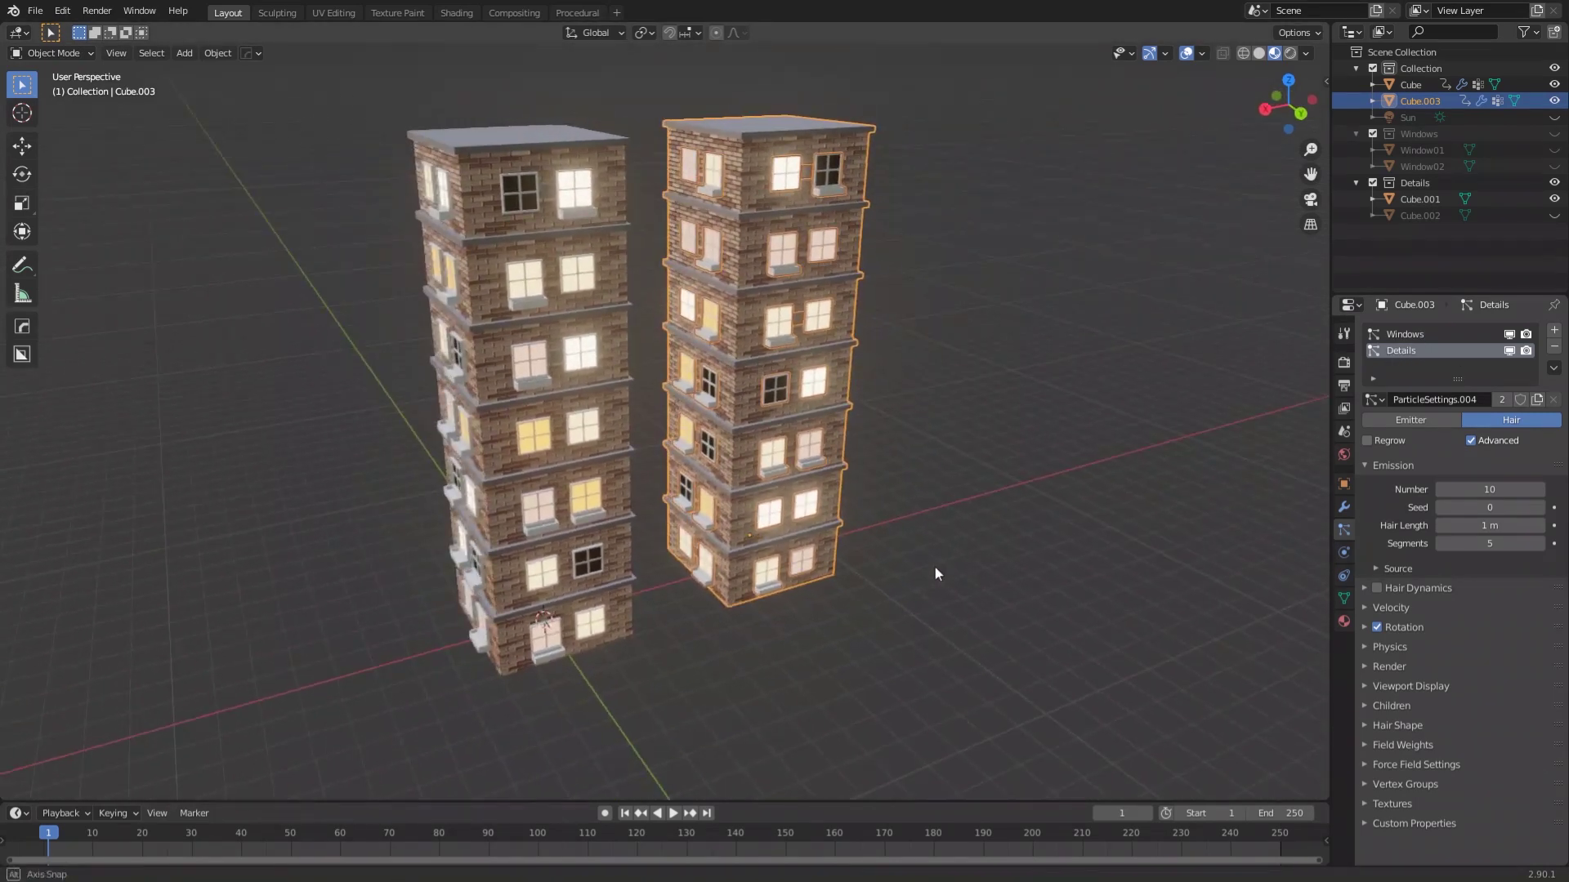
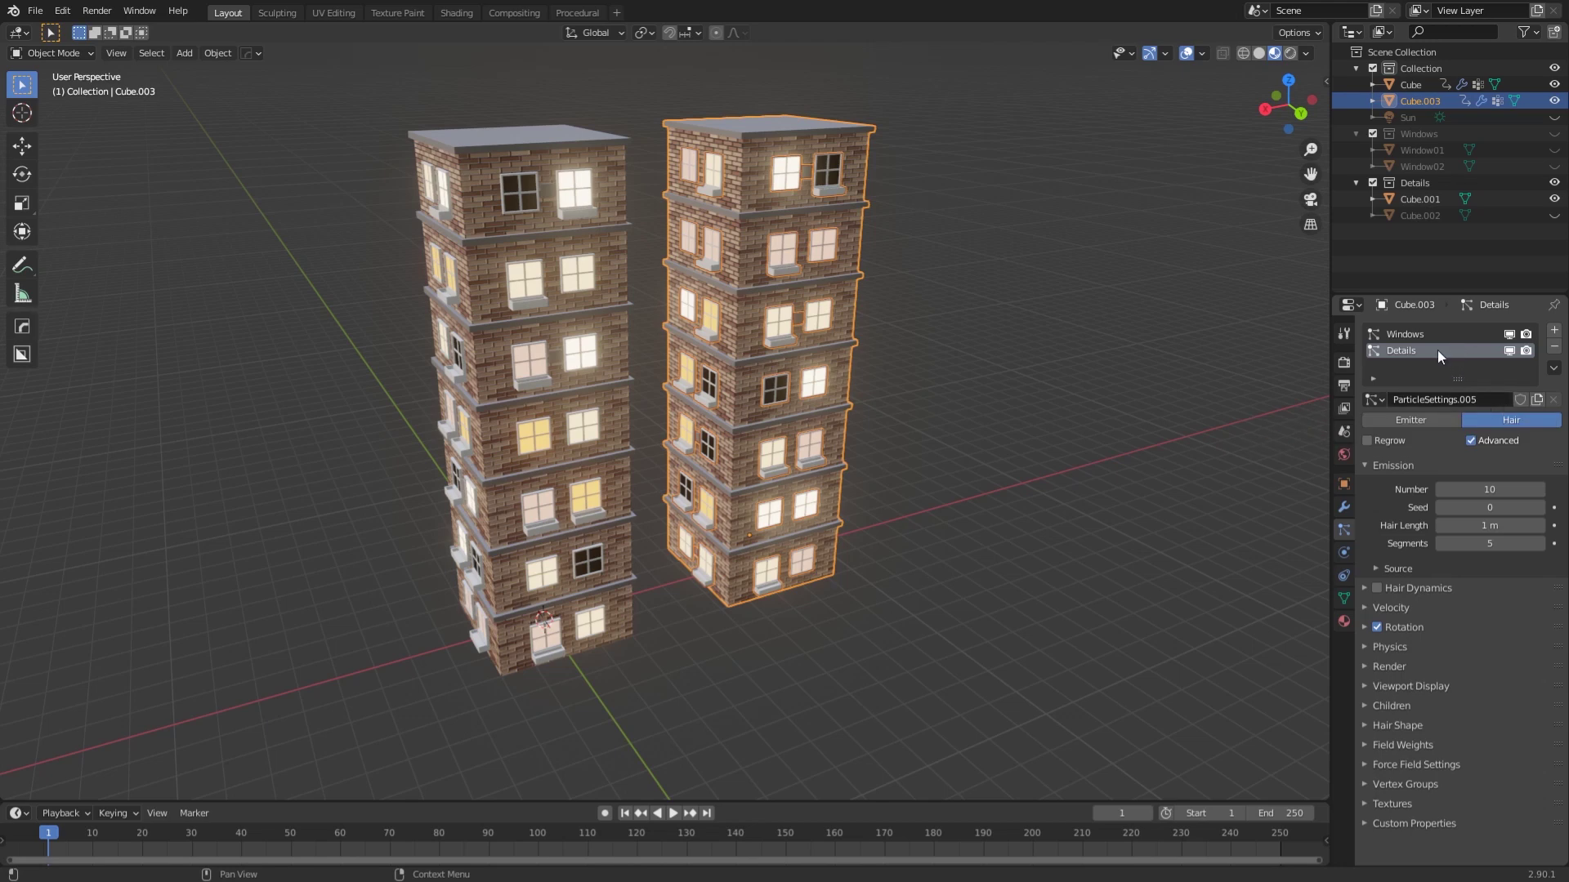
pyautogui.click(1443, 338)
pyautogui.click(1504, 403)
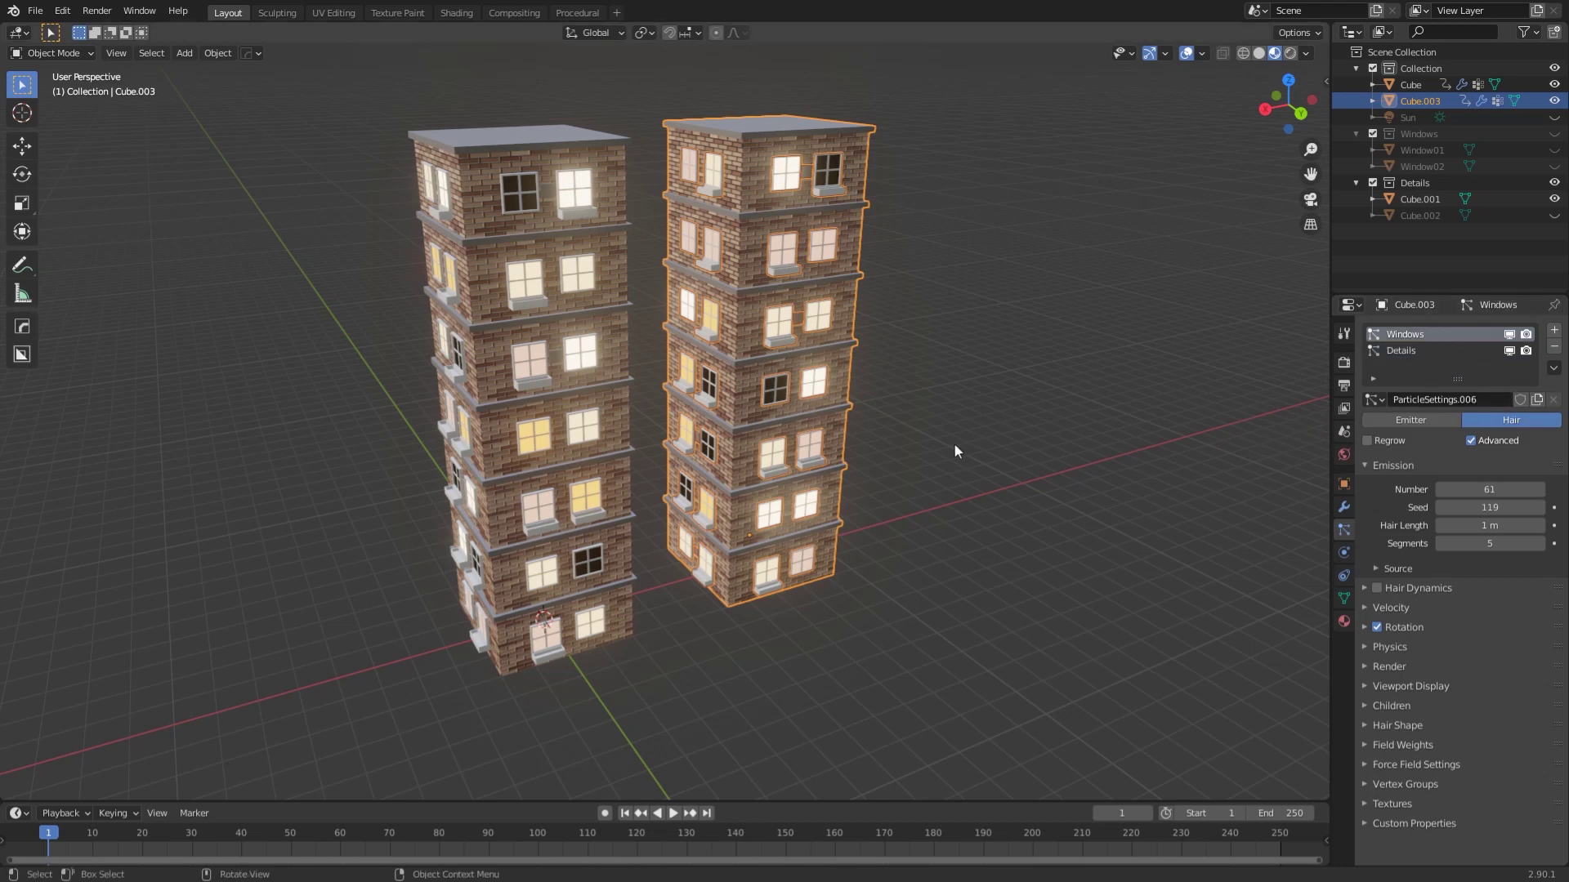
# Try lowering the duplicate tower's Windows particle number to 41 and compare both towers.
pyautogui.moveTo(954, 445); pyautogui.dragTo(720, 426, button='middle')
pyautogui.moveTo(852, 561); pyautogui.dragTo(801, 556, button='middle')
pyautogui.click(956, 546)
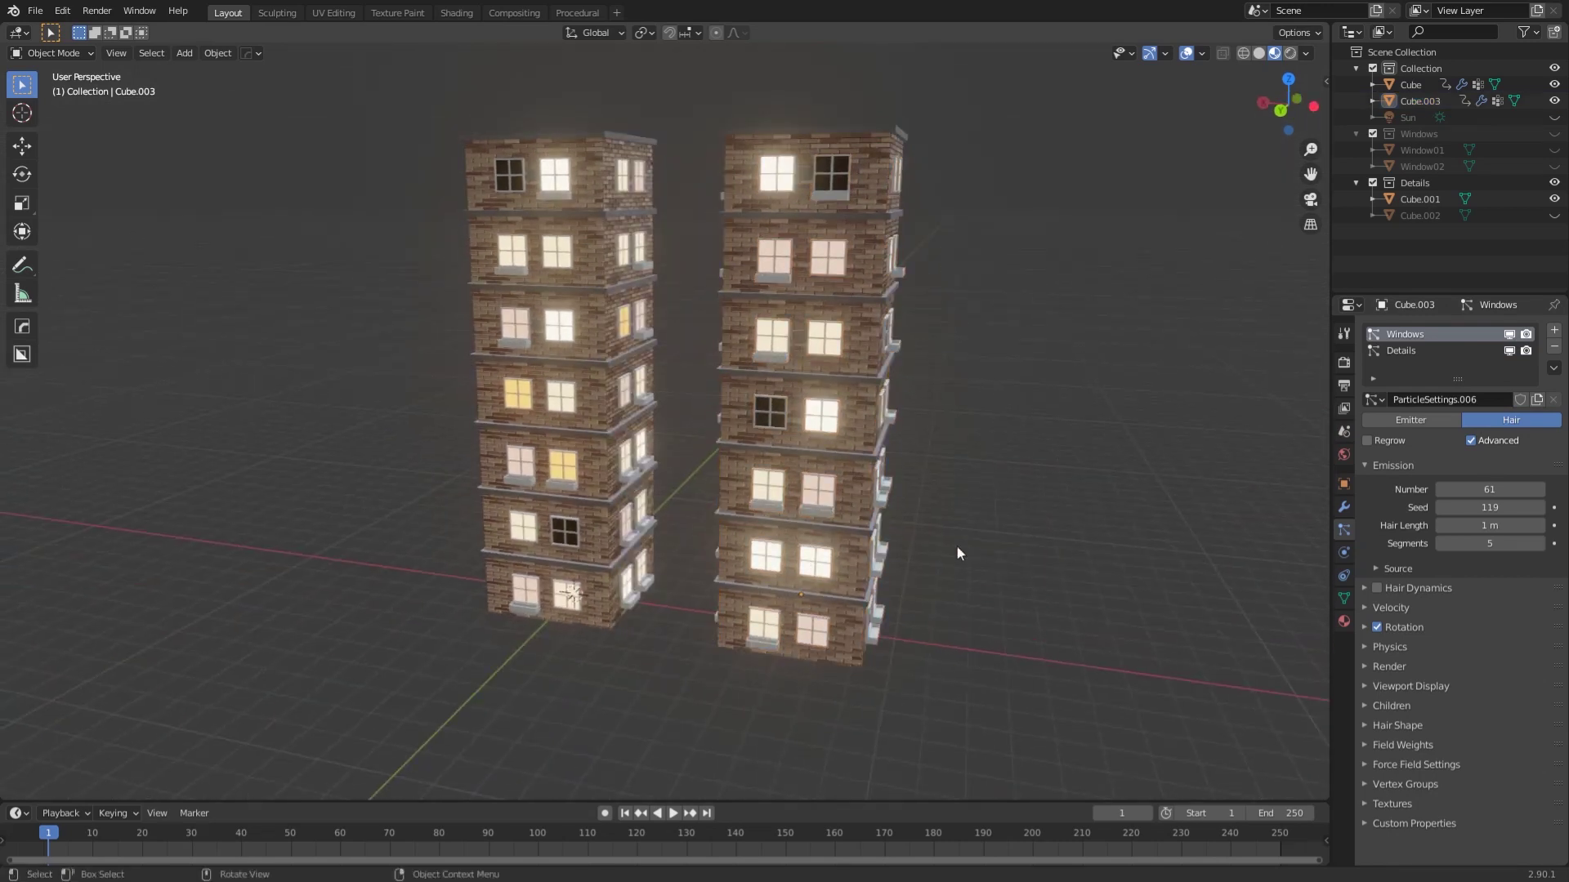
pyautogui.hotkey('ctrl', 'z')
pyautogui.moveTo(986, 594); pyautogui.dragTo(1014, 594, button='middle')
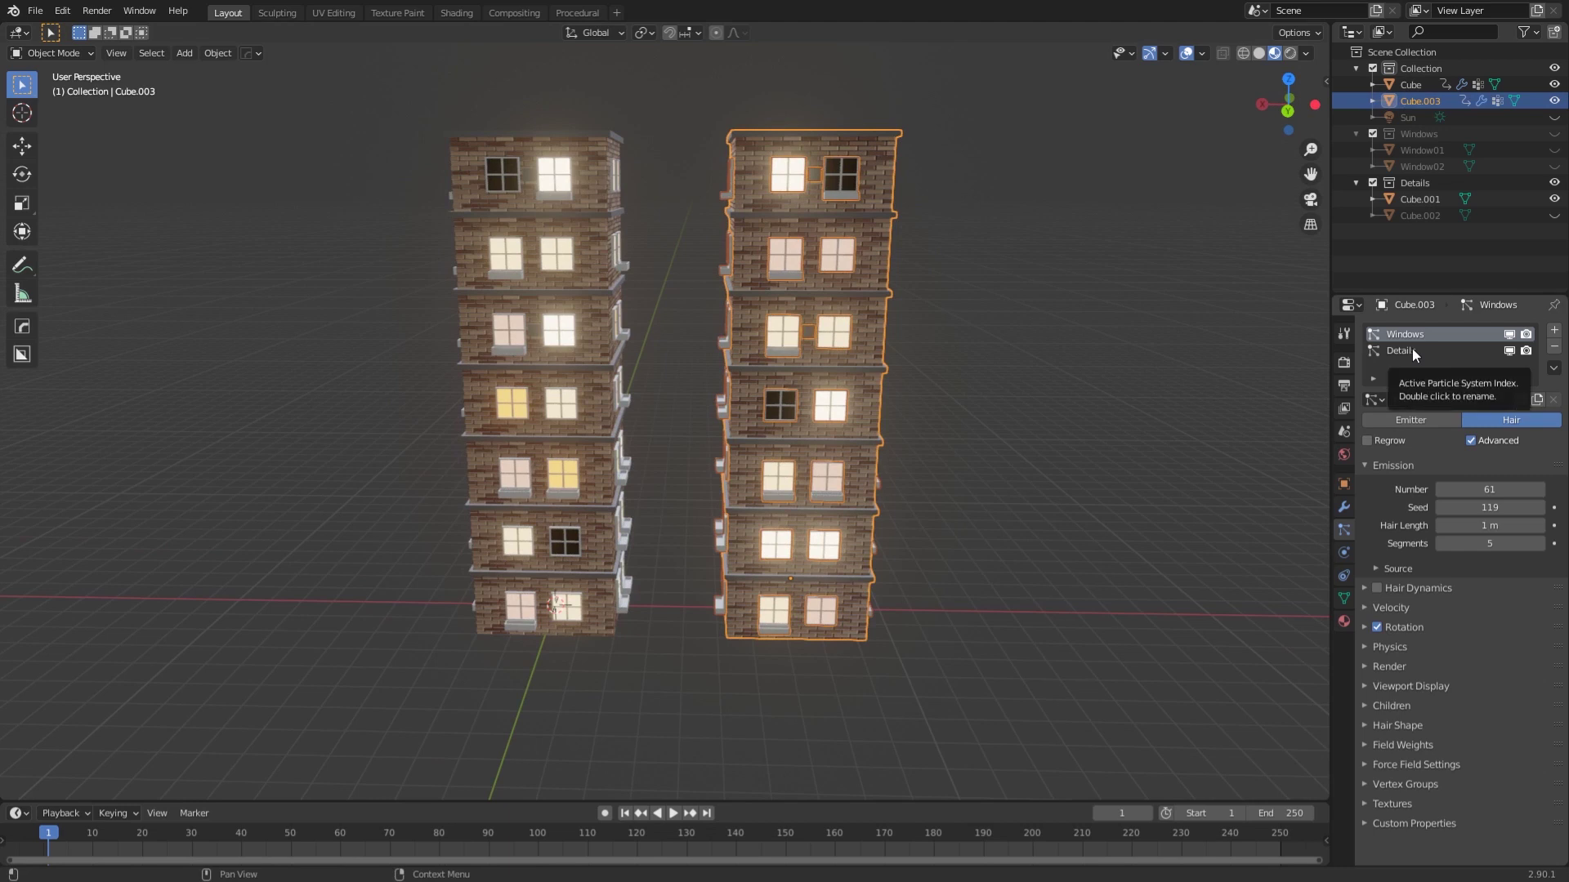
pyautogui.moveTo(1480, 490)
pyautogui.mouseDown()
pyautogui.moveTo(1401, 490)
pyautogui.moveTo(1497, 491)
pyautogui.mouseUp()
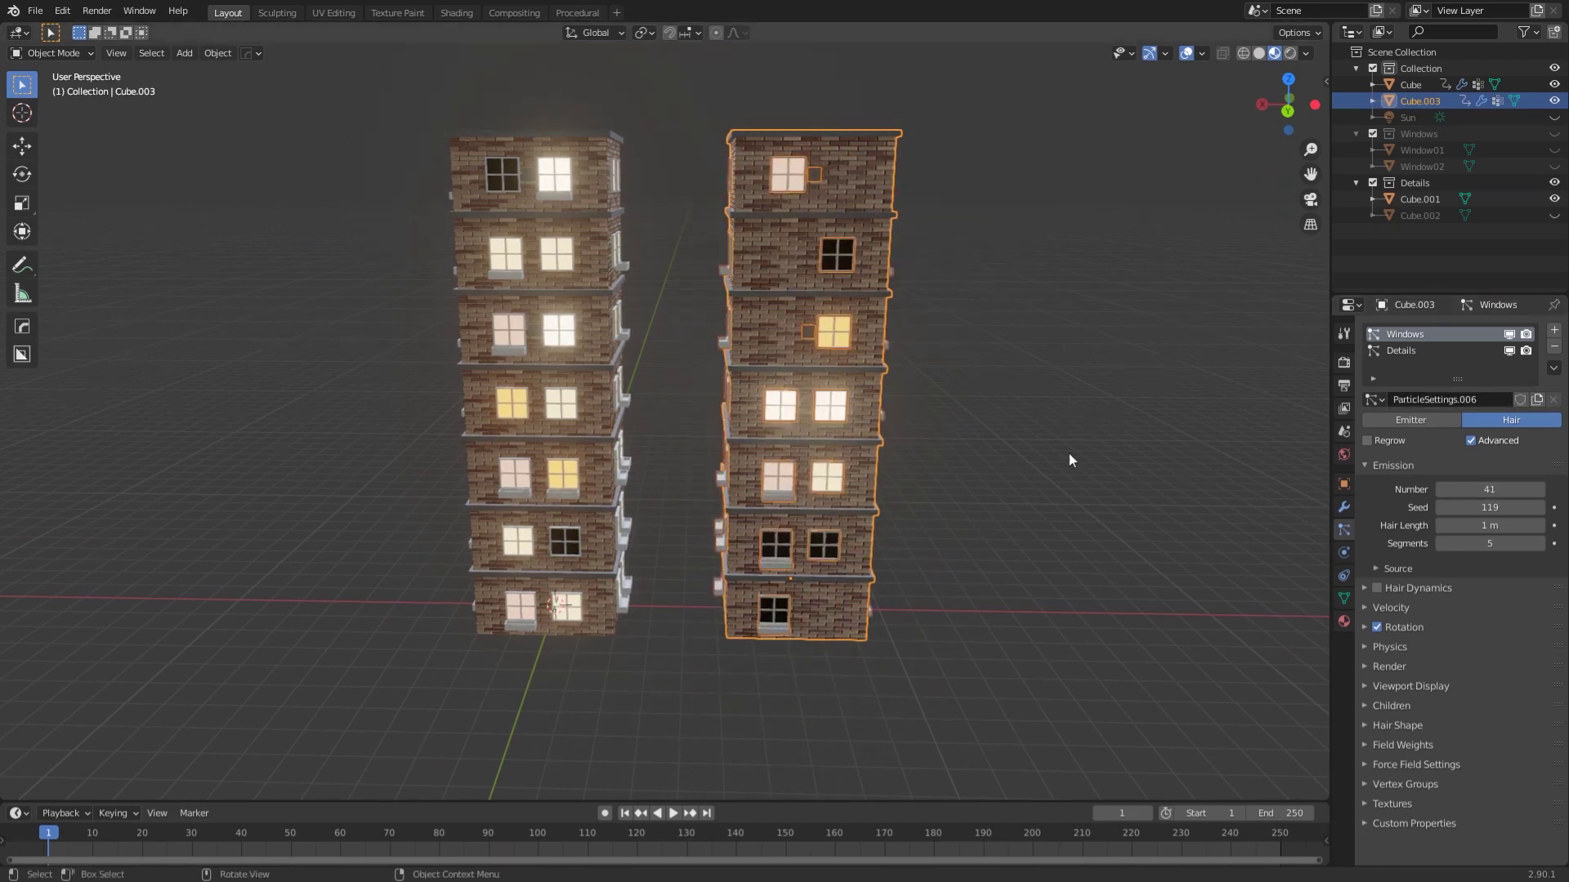
pyautogui.moveTo(1069, 453); pyautogui.dragTo(1164, 531, button='middle')
# Set the duplicate tower's Windows particle number to 60.
pyautogui.click(1496, 487)
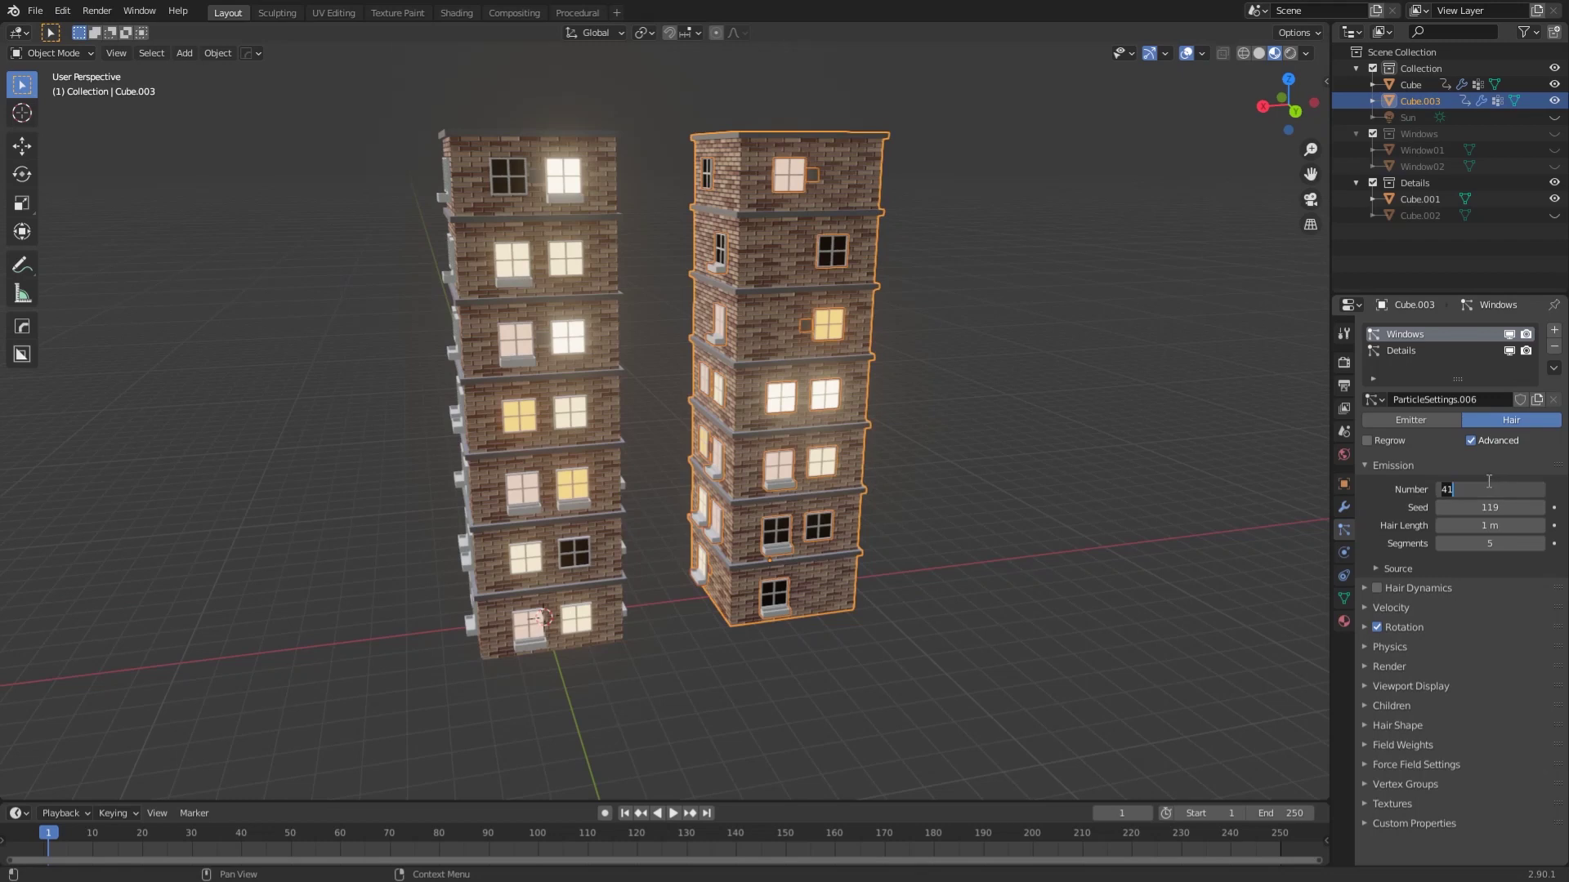
pyautogui.write('60')
pyautogui.press('Return')
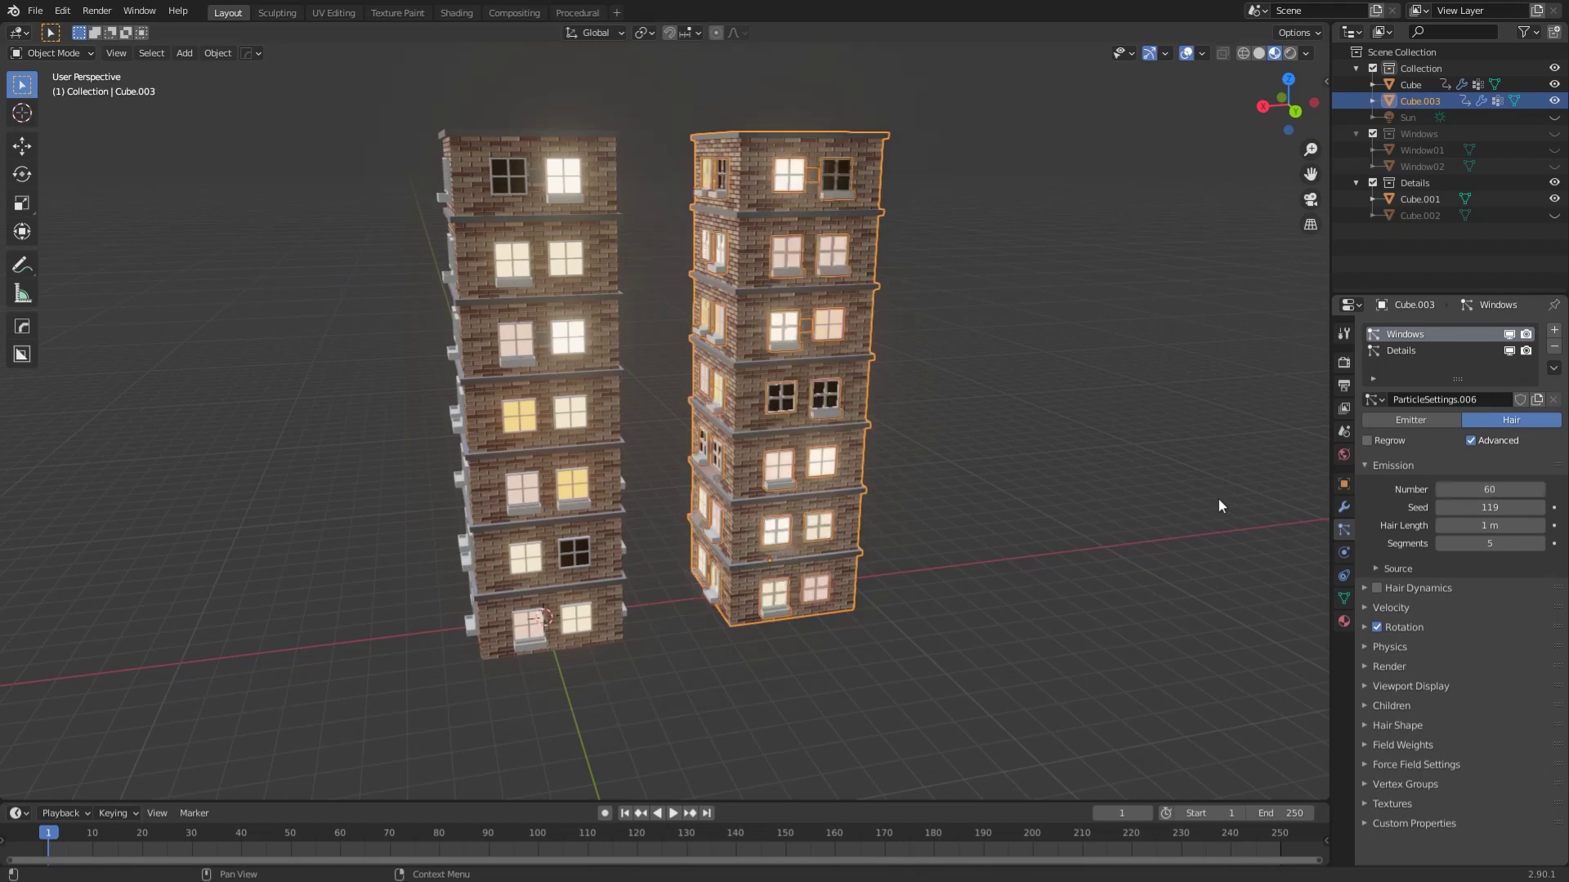
# Check the duplicate's array count driver options and which settings data block its Windows particle system uses.
pyautogui.click(1343, 506)
pyautogui.rightClick(1469, 404)
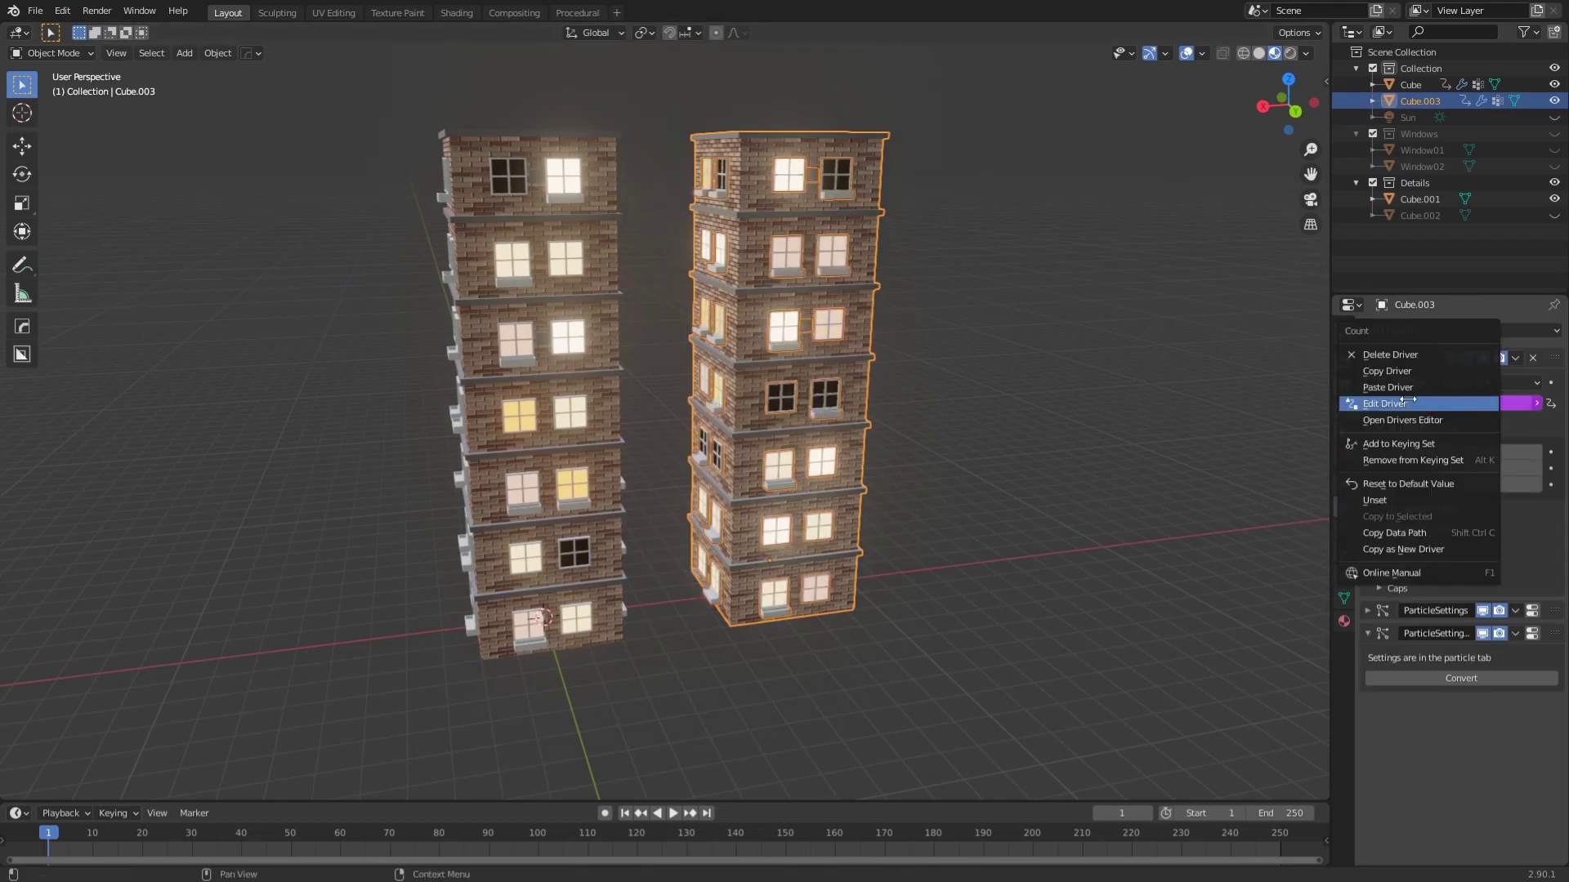
pyautogui.click(1121, 448)
pyautogui.click(1343, 530)
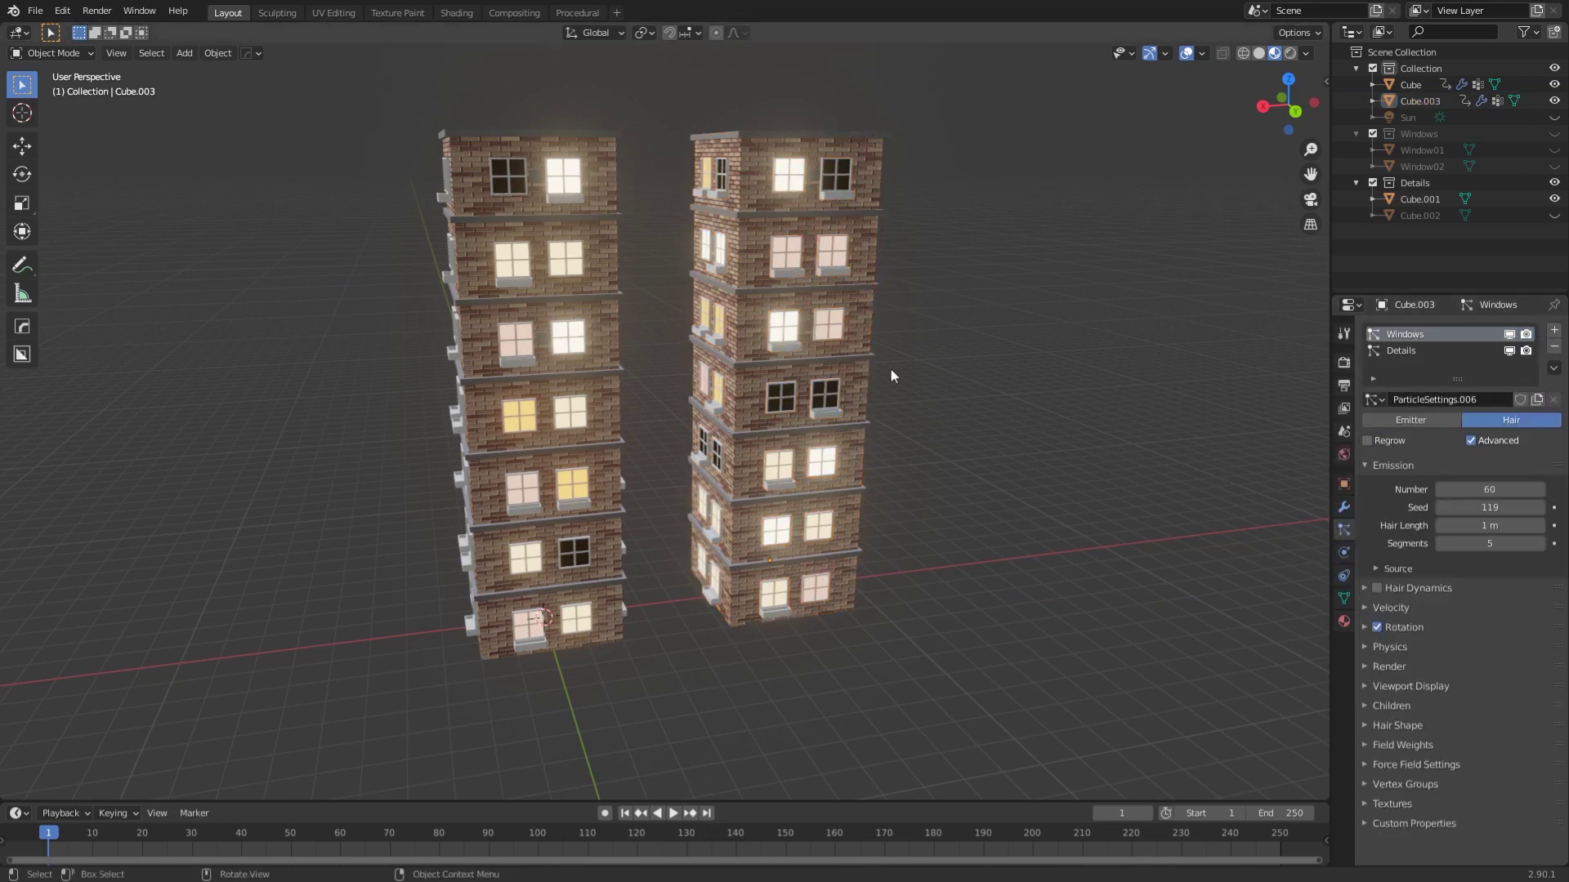
# Edit the driver on the duplicate's array count so its count variable reads from ParticleSettings.006.
pyautogui.click(1342, 507)
pyautogui.rightClick(1468, 407)
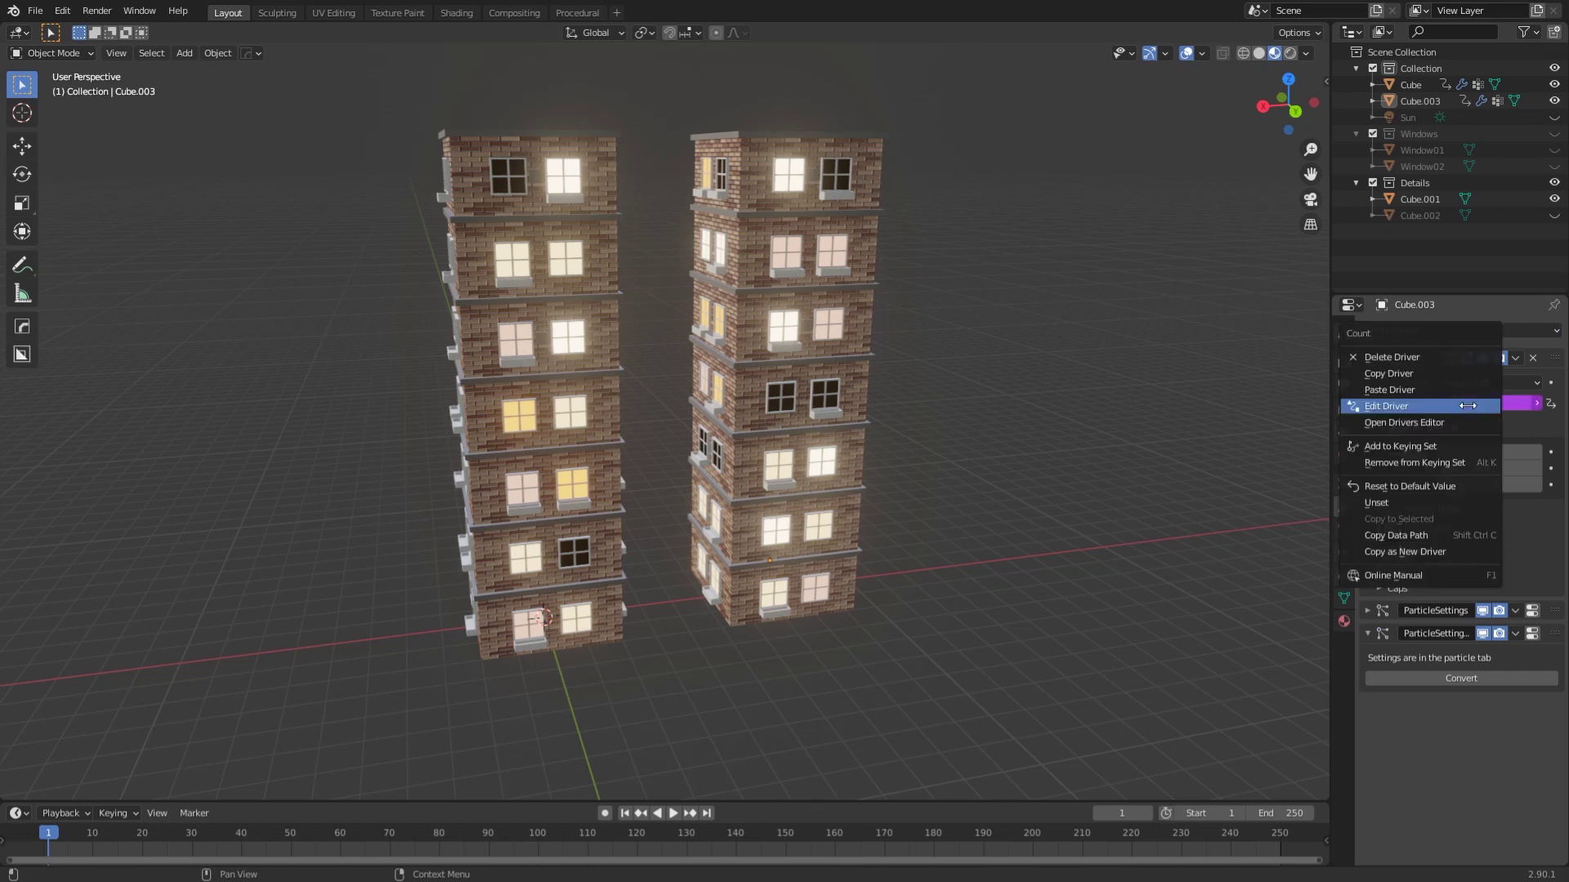
pyautogui.click(1468, 406)
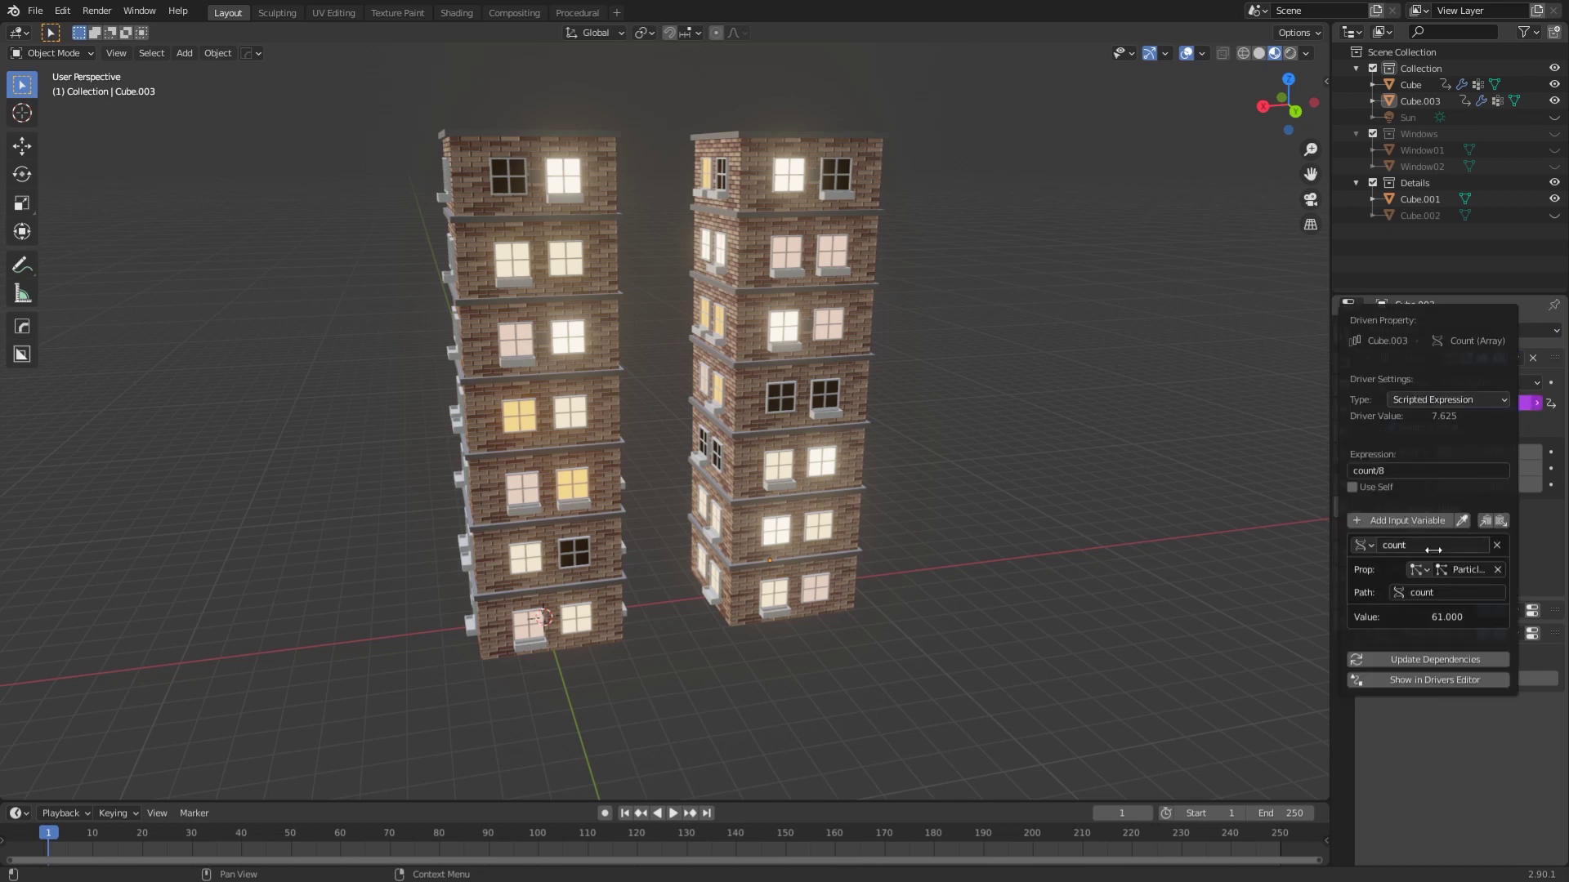
pyautogui.click(1465, 570)
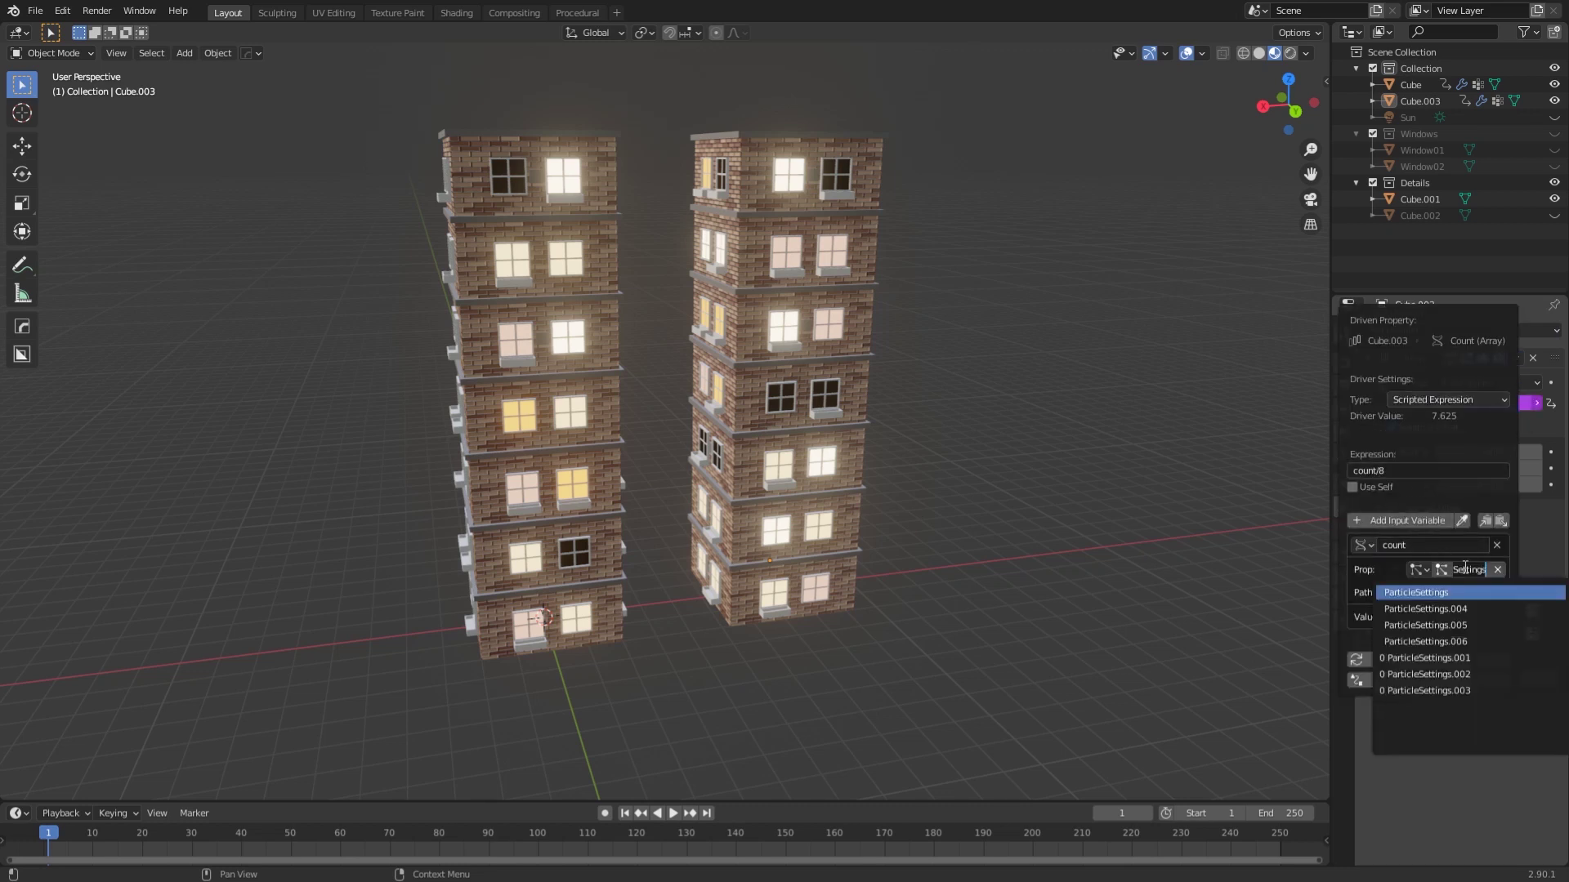
pyautogui.click(1482, 640)
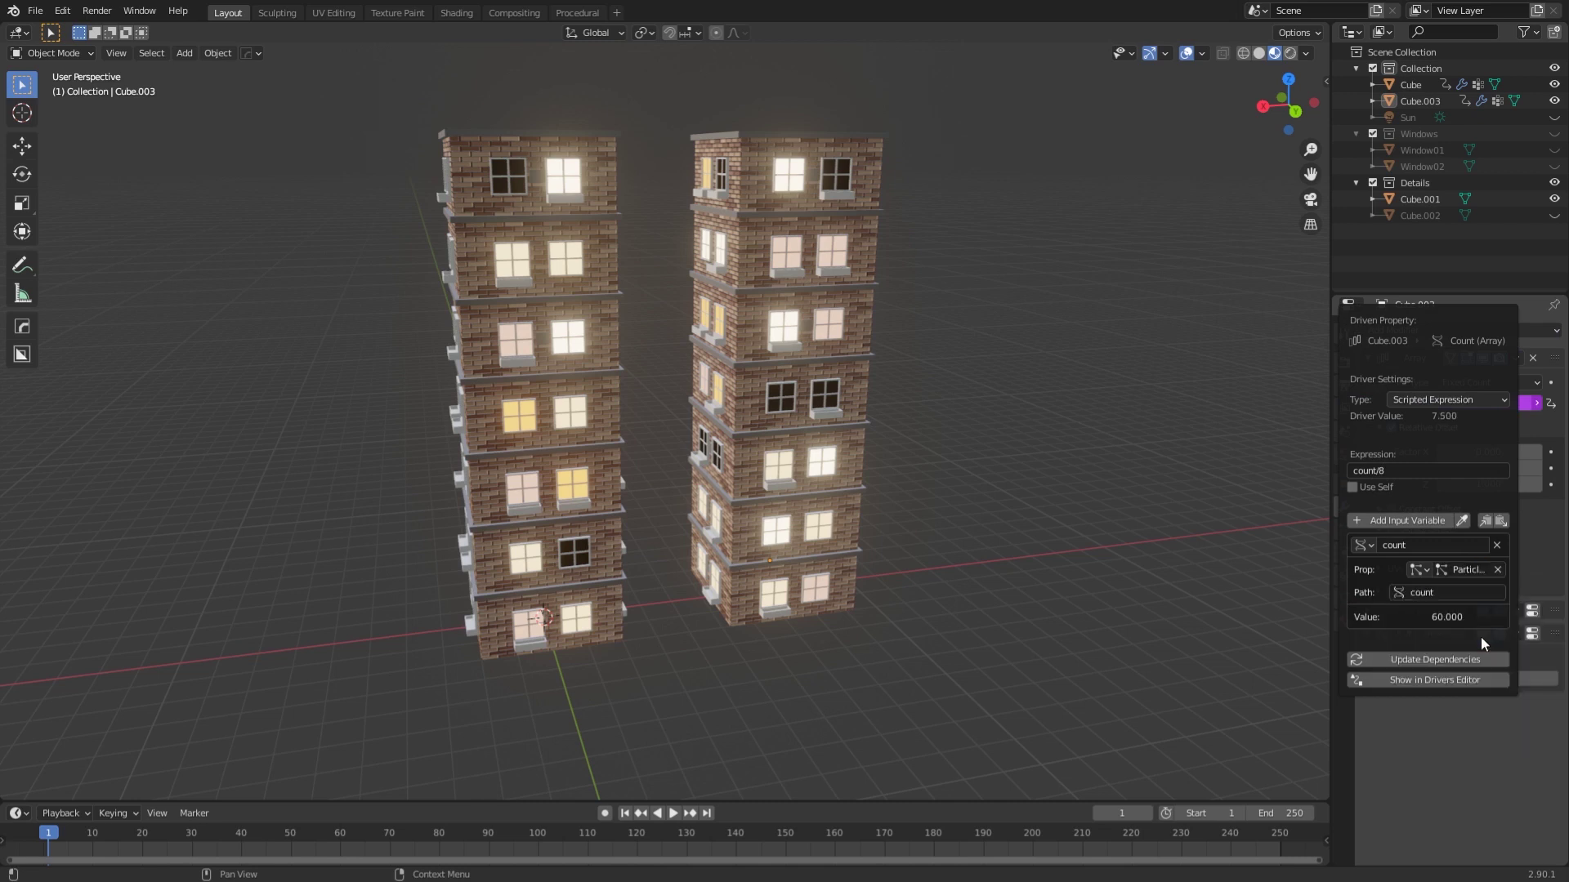
# Test the duplicate's driver by lowering its Windows particle number to 23.
pyautogui.click(1344, 530)
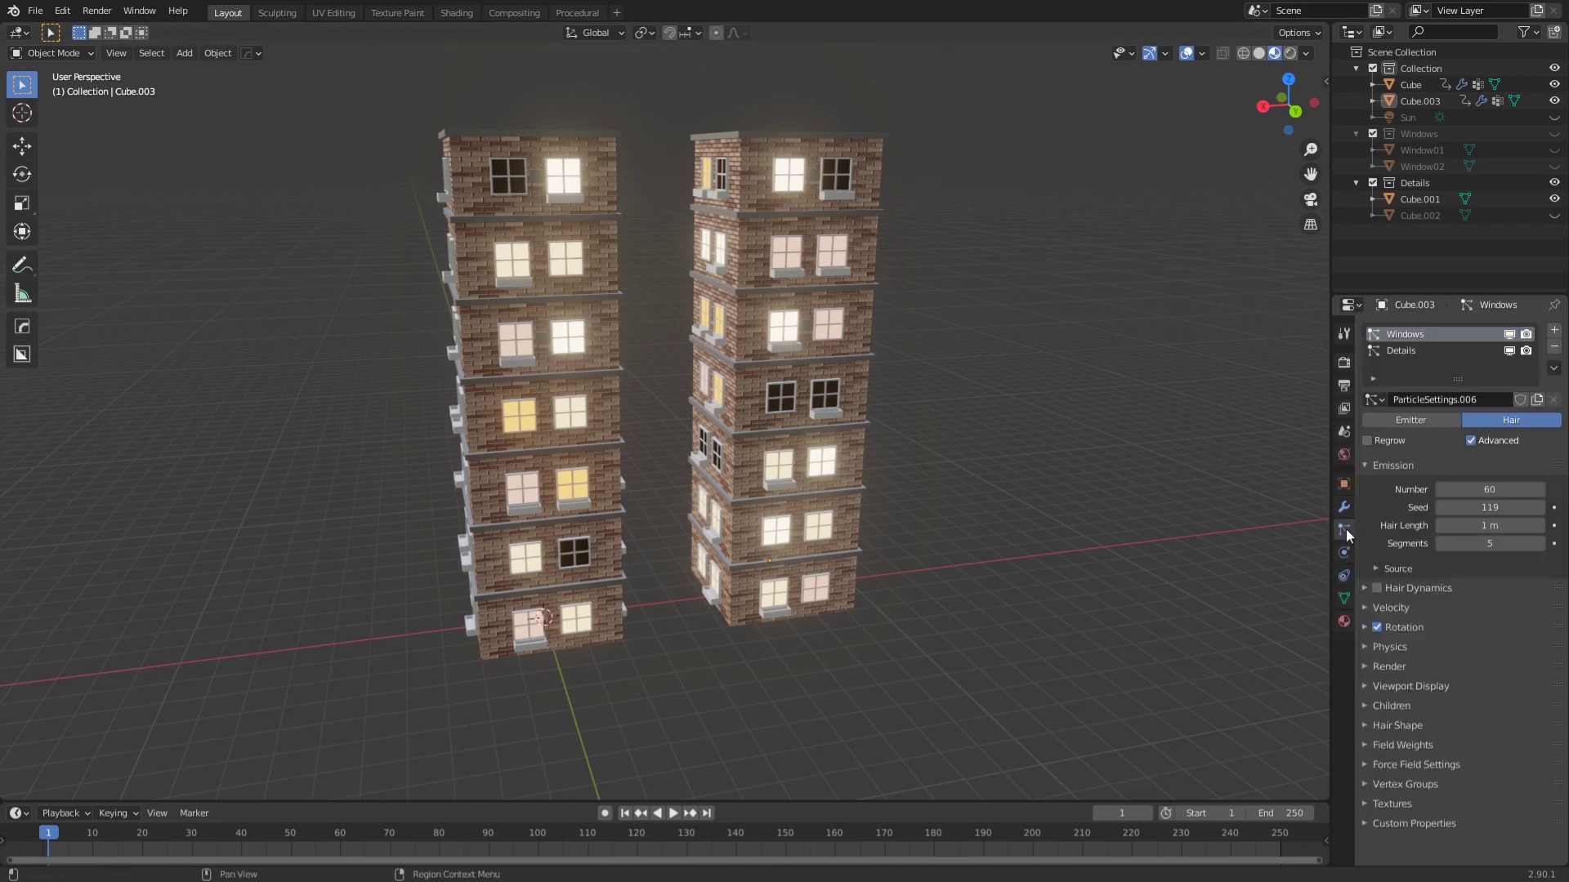
pyautogui.moveTo(1482, 489); pyautogui.dragTo(933, 541)
pyautogui.moveTo(933, 546); pyautogui.dragTo(957, 497, button='middle')
pyautogui.scroll(-3, 958, 497)
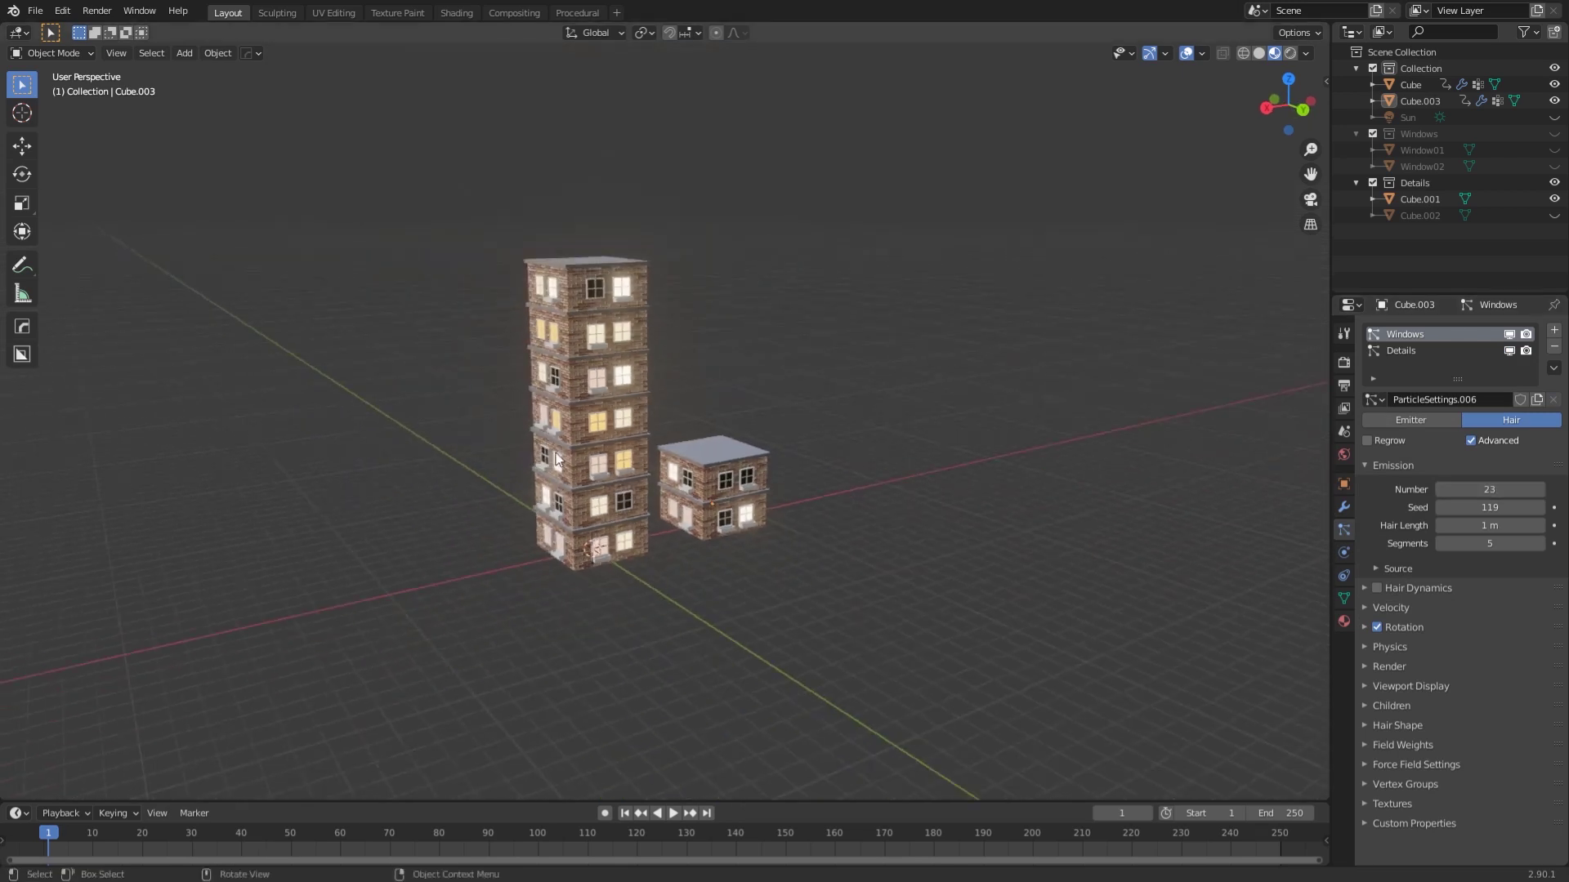
# Set the original tower's Windows particle number to 101 and compare the two buildings' heights.
pyautogui.click(625, 409)
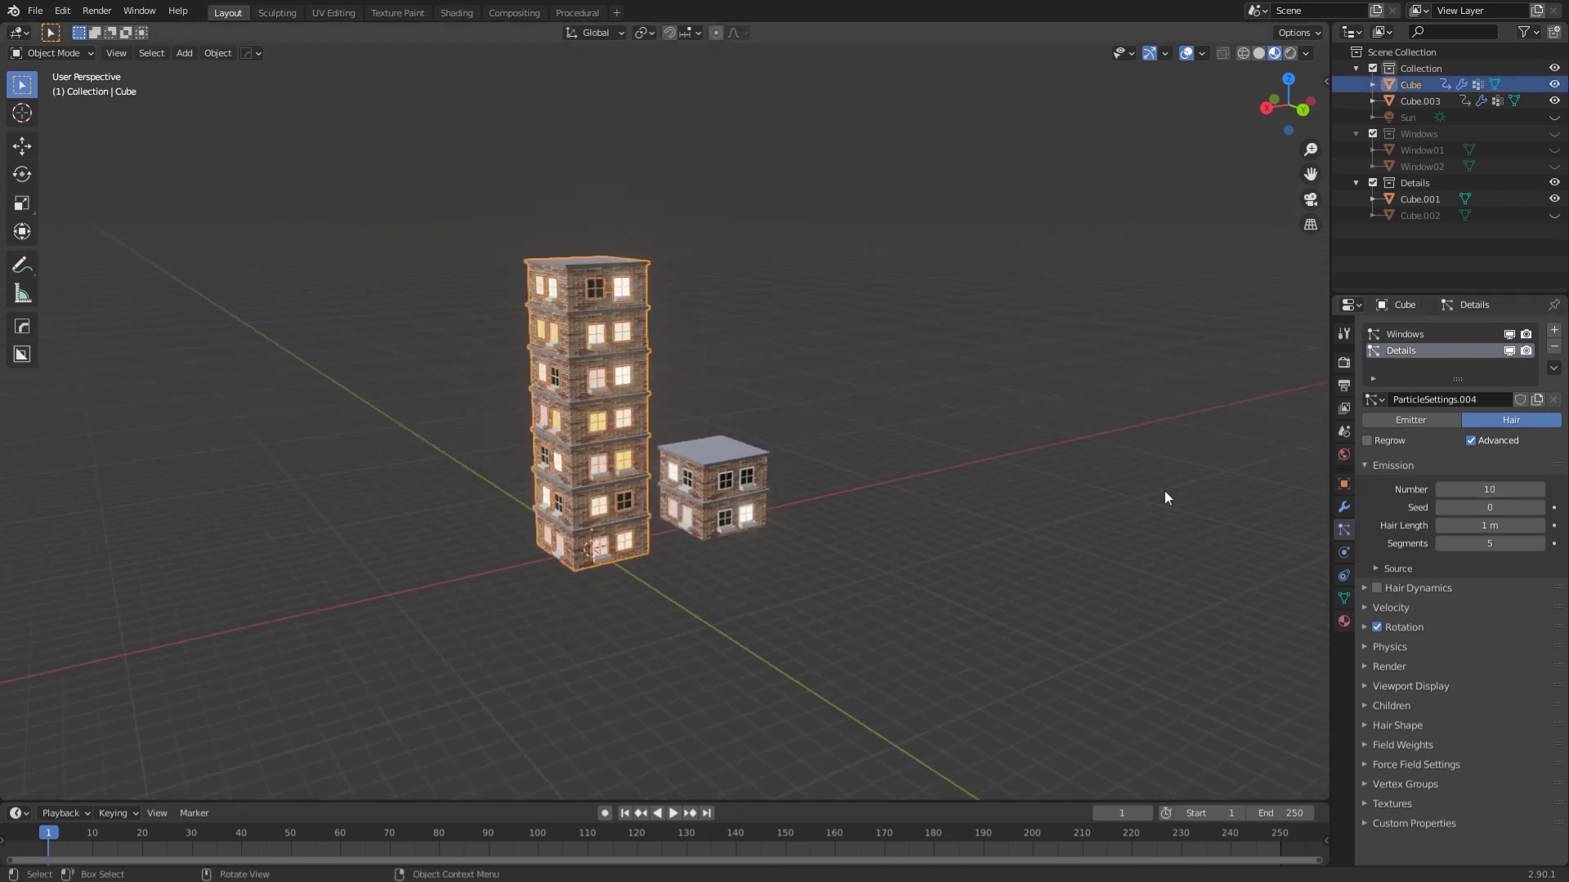
pyautogui.click(1414, 334)
pyautogui.moveTo(1488, 489); pyautogui.dragTo(1556, 490)
pyautogui.moveTo(984, 505); pyautogui.dragTo(850, 488, button='middle')
pyautogui.scroll(-1, 850, 488)
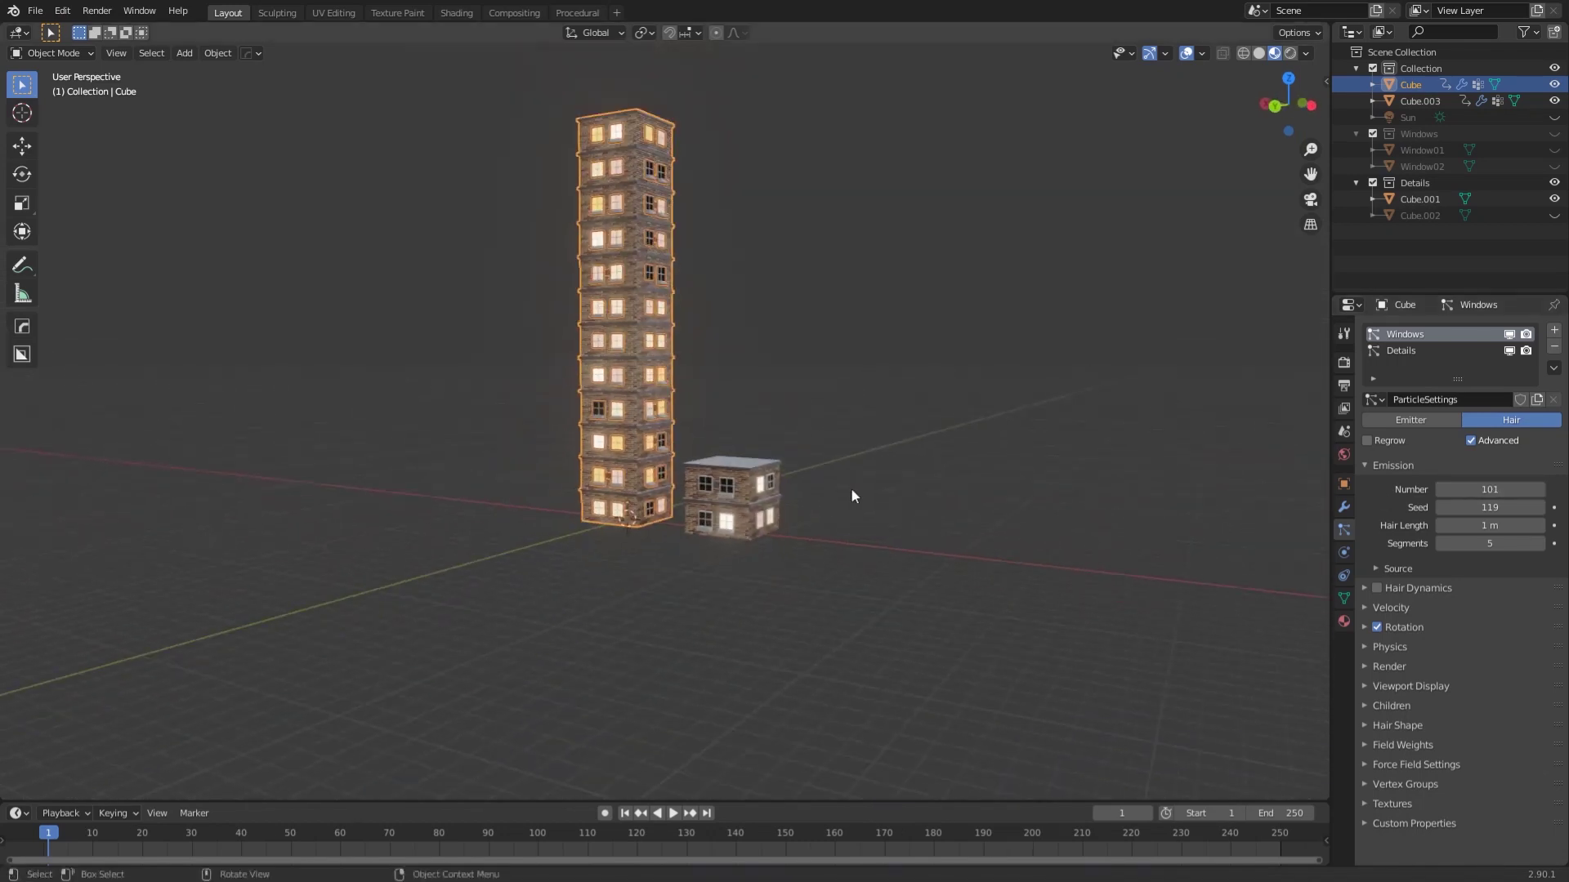
# Select the shorter duplicate building and raise its Windows particle number to 62.
pyautogui.click(764, 498)
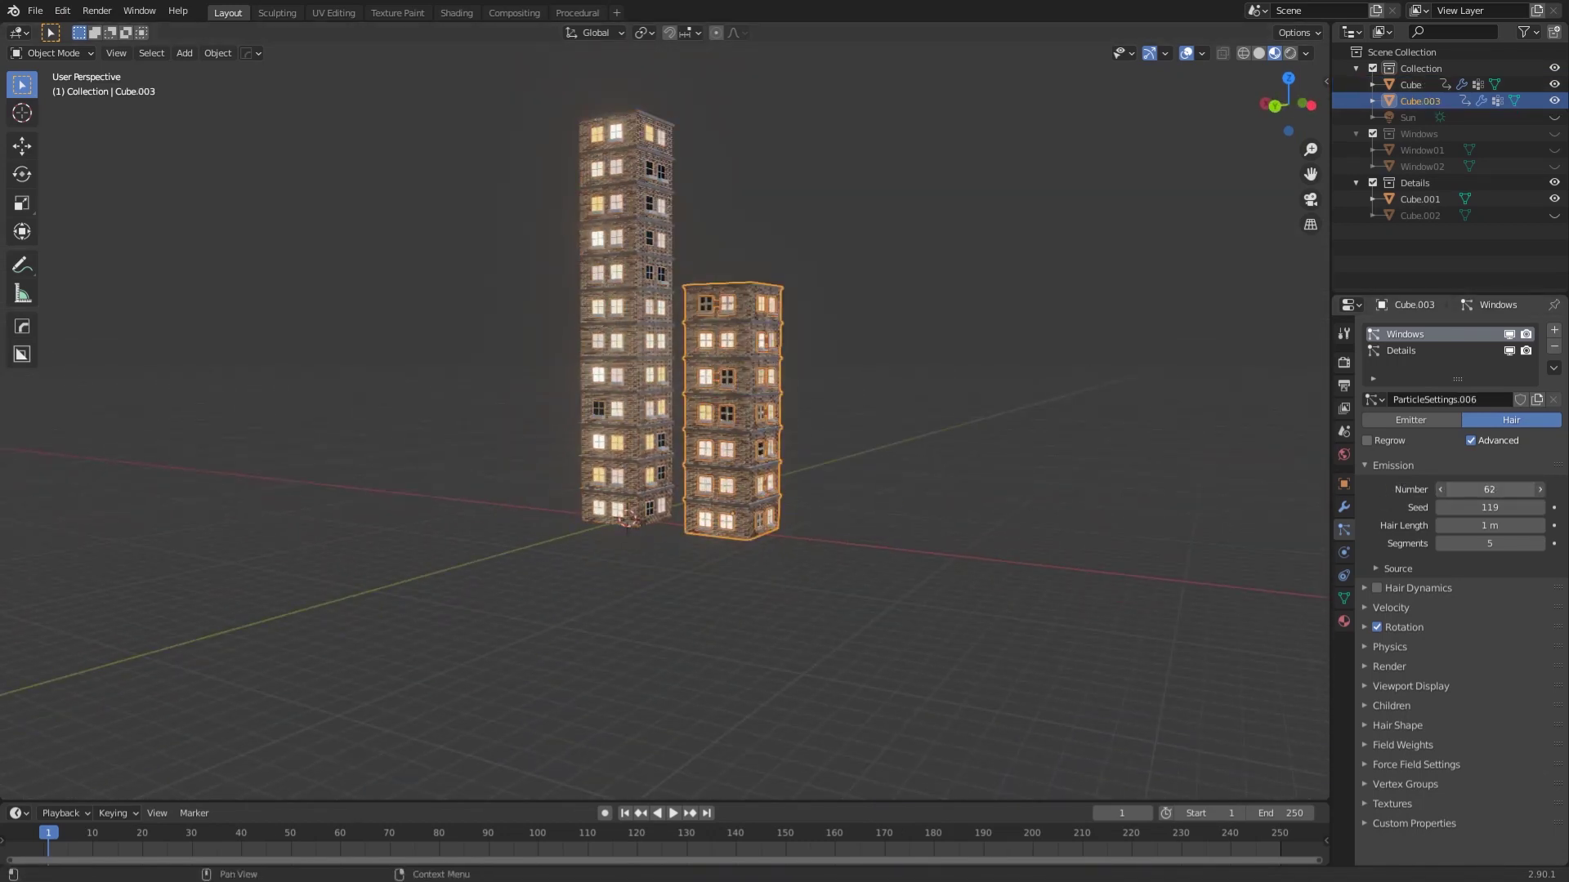